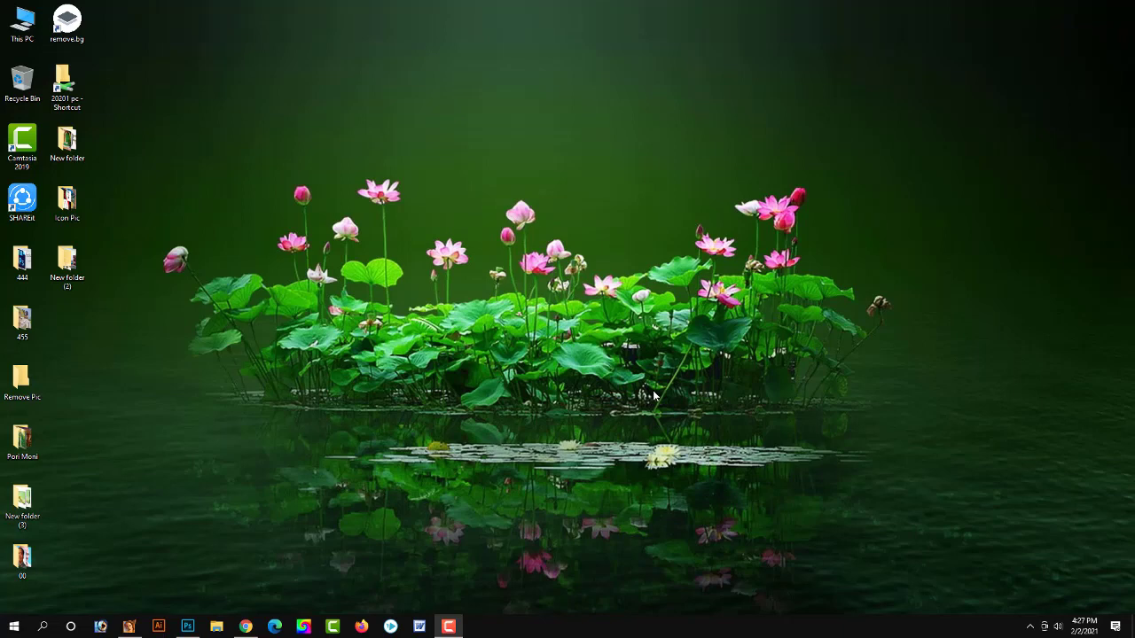
Refresh the Windows desktop four times, then switch to Adobe Illustrator from the taskbar
right_click(498, 226)
click(554, 259)
right_click(575, 179)
click(610, 214)
right_click(610, 207)
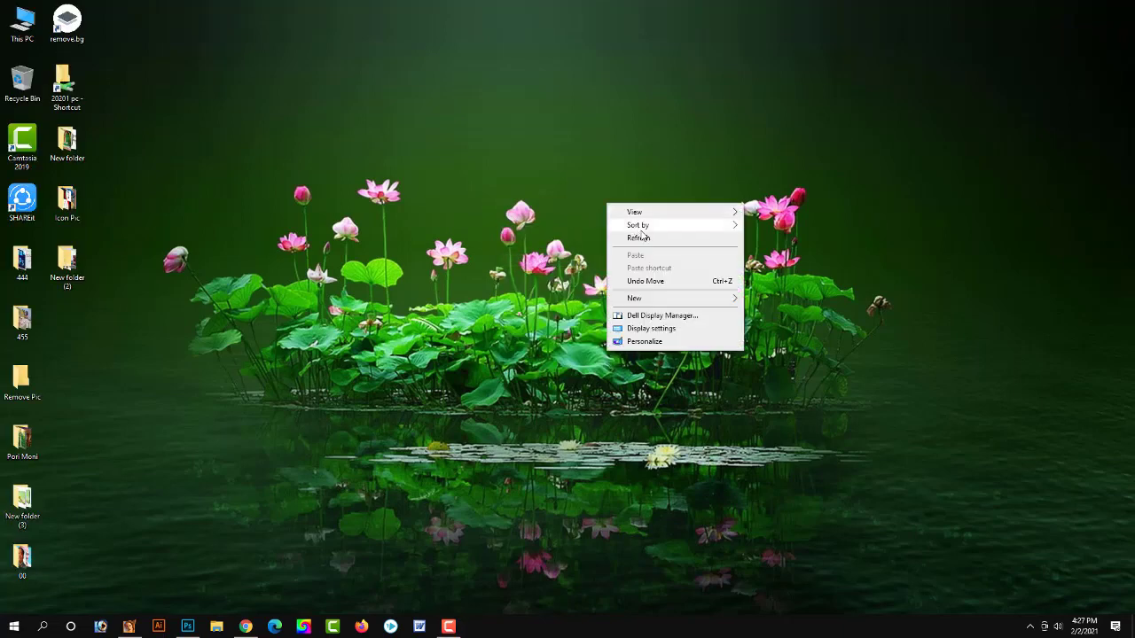
click(641, 242)
right_click(610, 208)
click(642, 243)
mouse_move(158, 626)
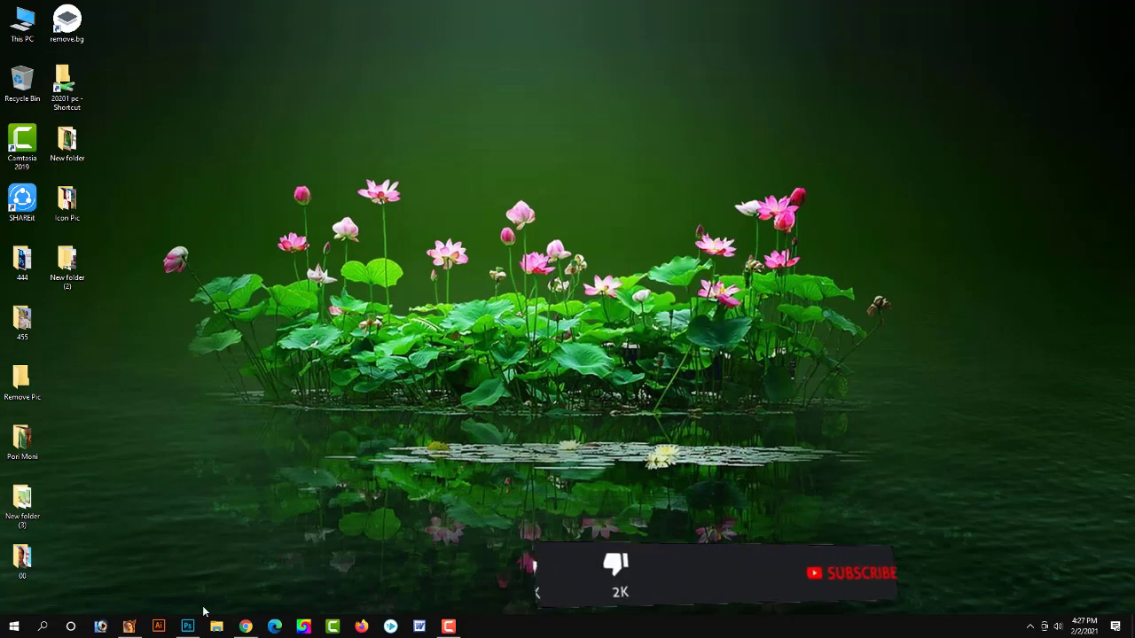
click(130, 627)
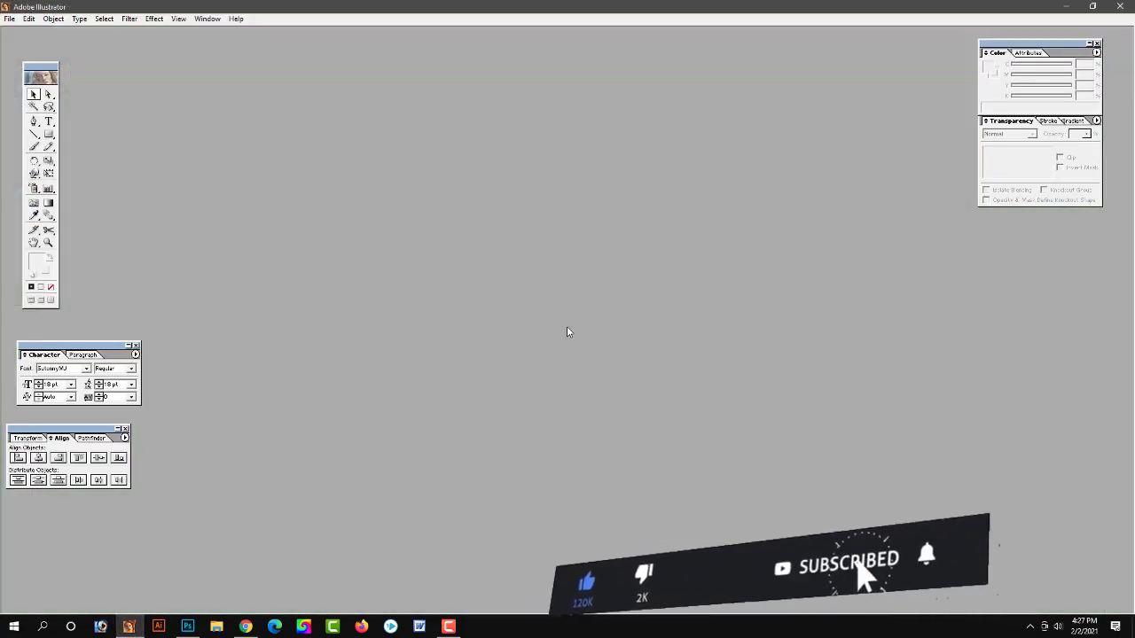
Create a new A4 8.27×11.69 in CMYK document and maximize its window
key(ctrl+n)
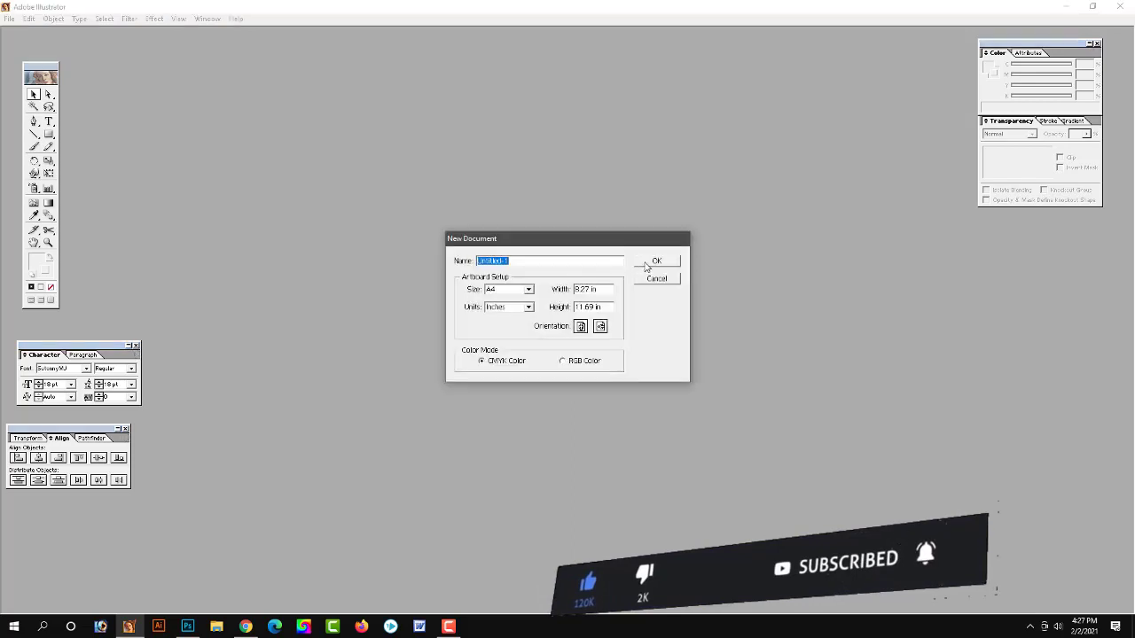
click(645, 265)
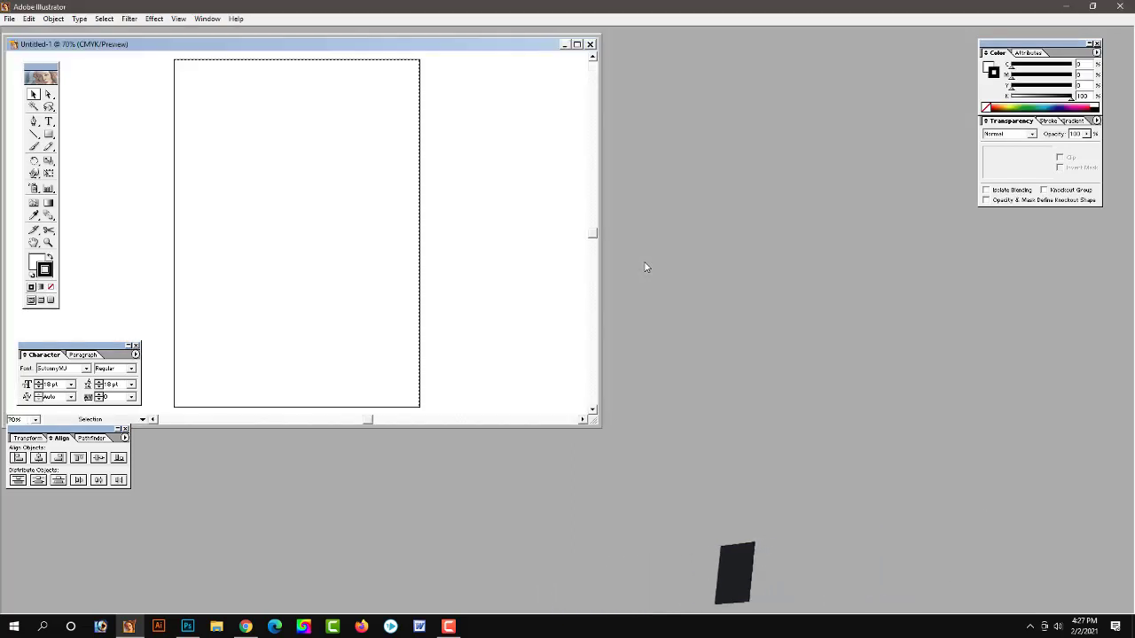
click(576, 44)
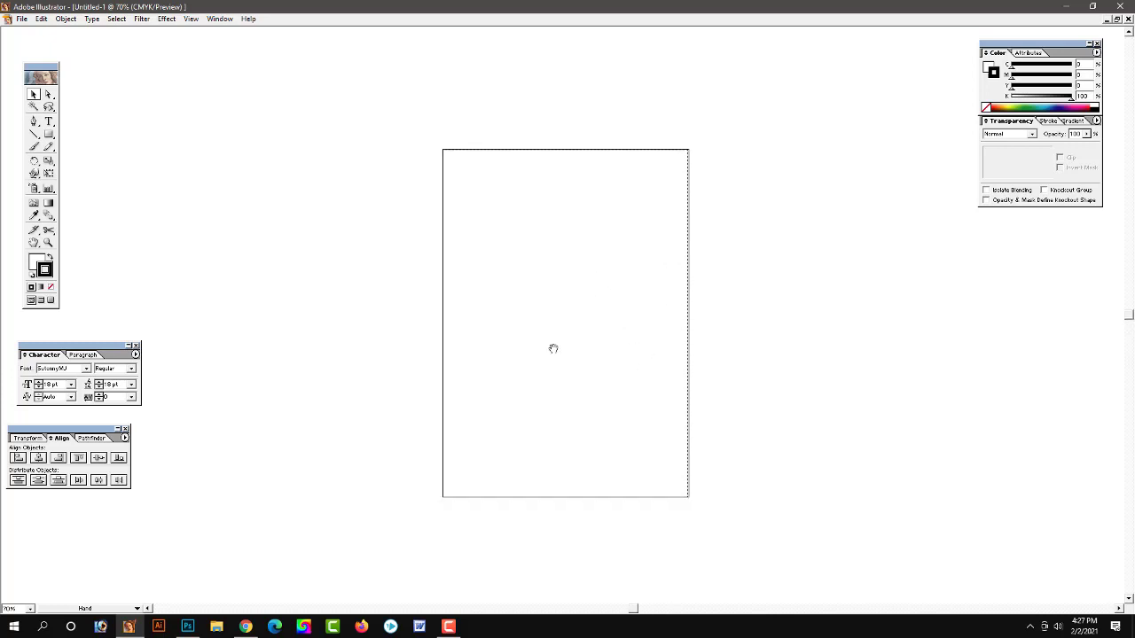
Show the rulers with units set to inches
key(ctrl+r)
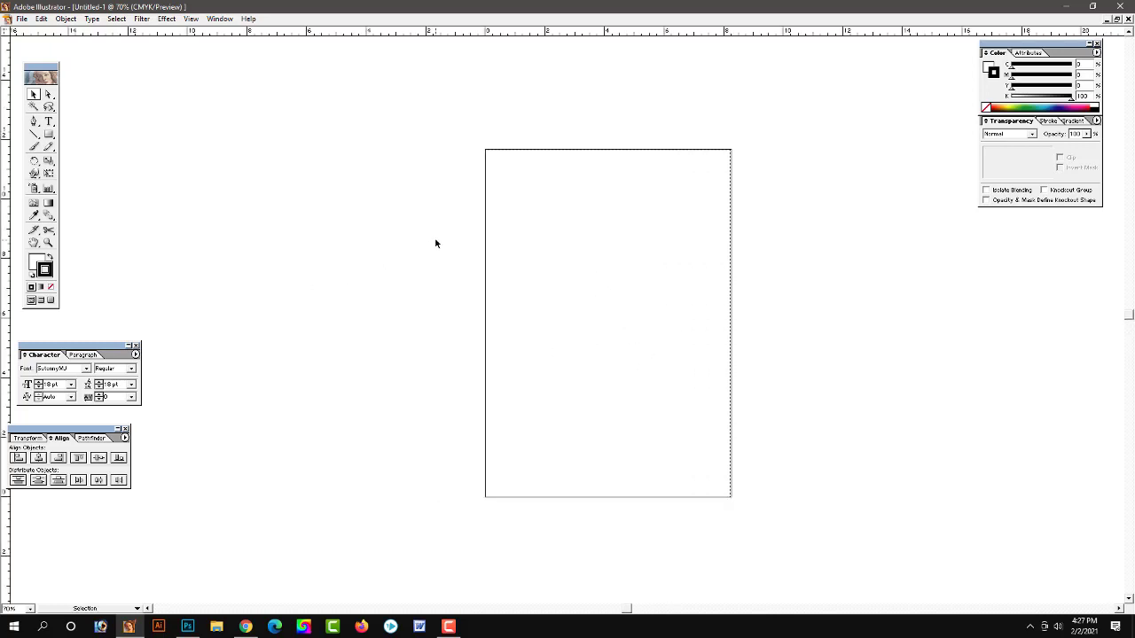
right_click(402, 45)
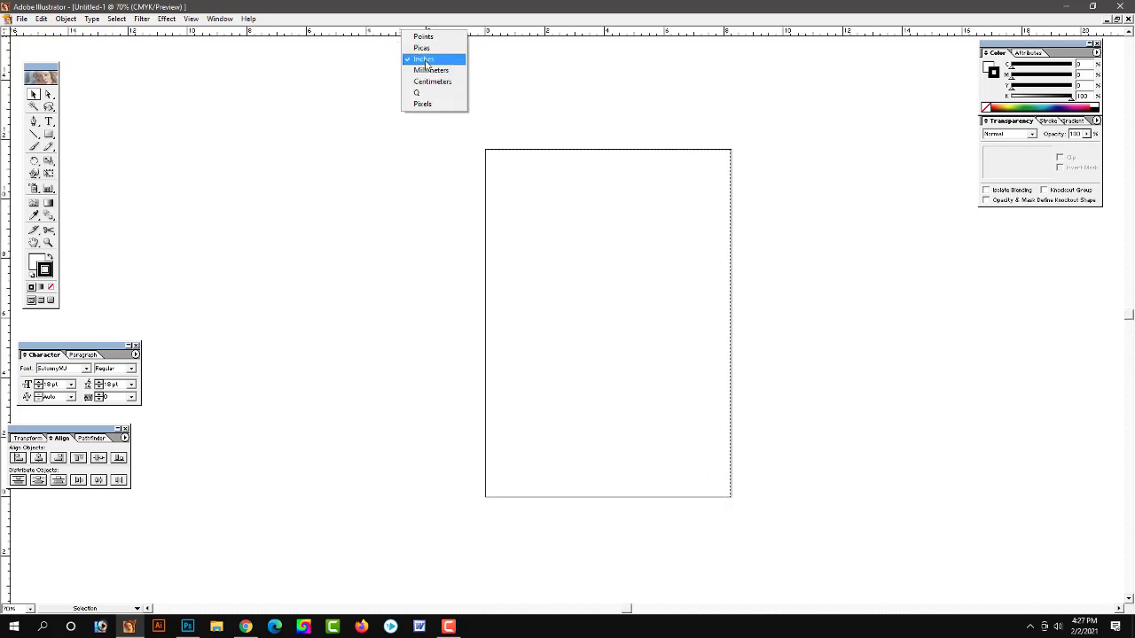
click(417, 59)
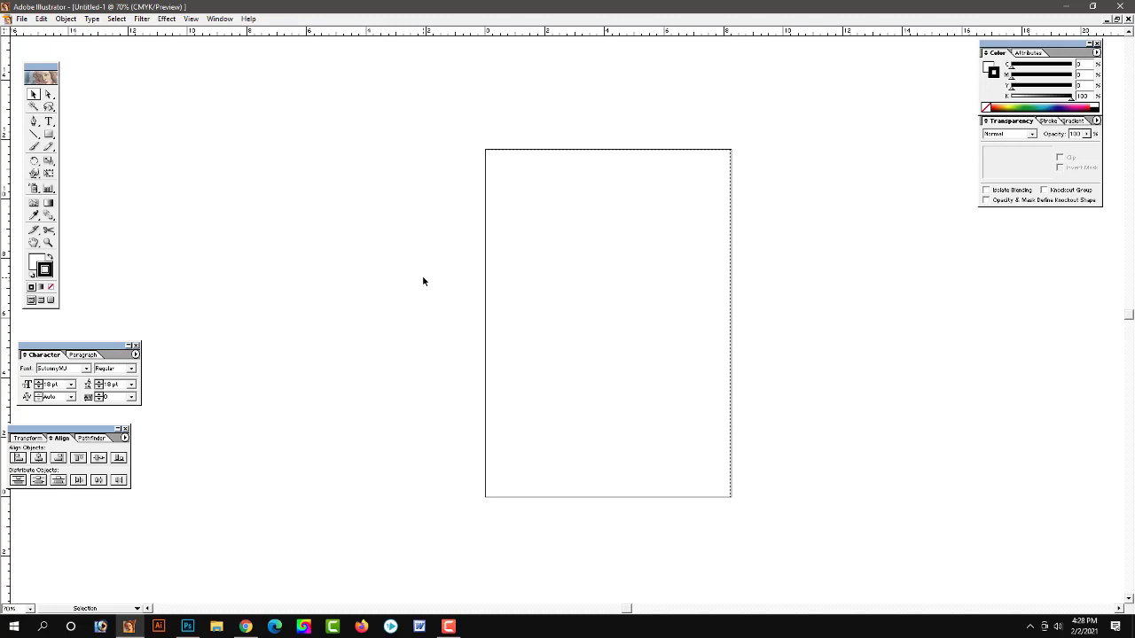
Draw a rectangle 8.2 in wide and 11 in tall
click(49, 134)
click(467, 344)
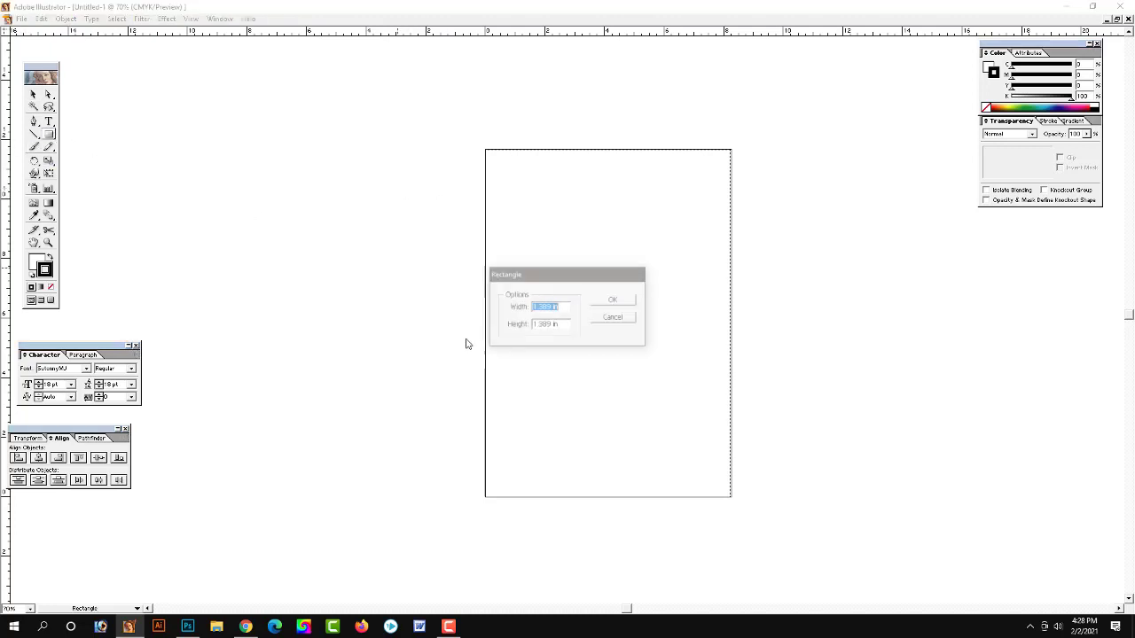
text(8)
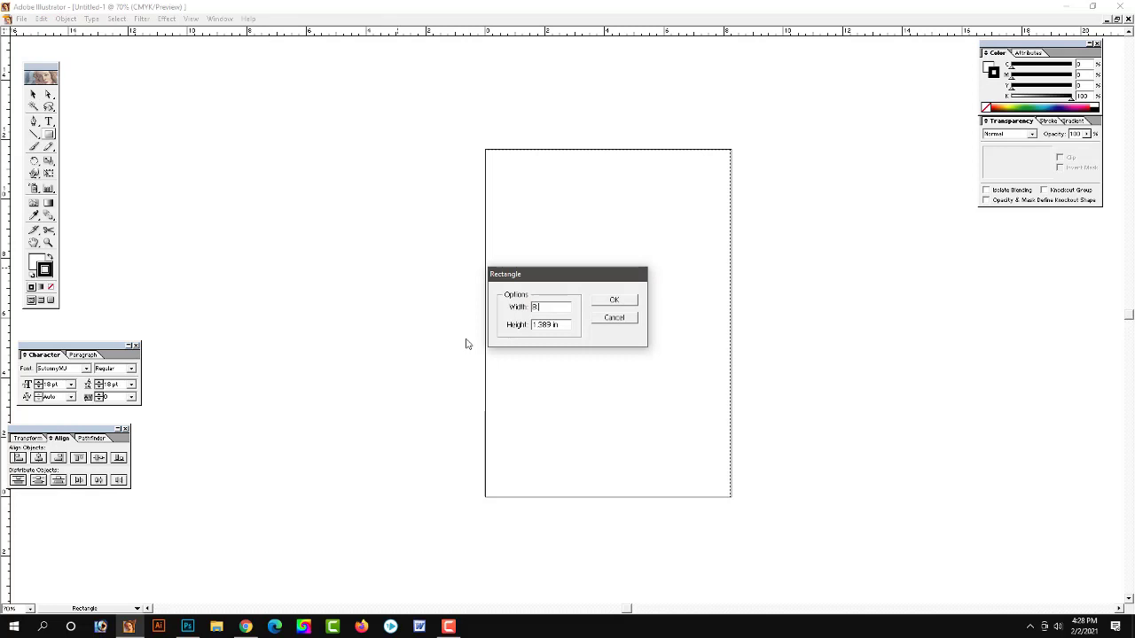
text(.2)
key(Tab)
text(11)
click(623, 306)
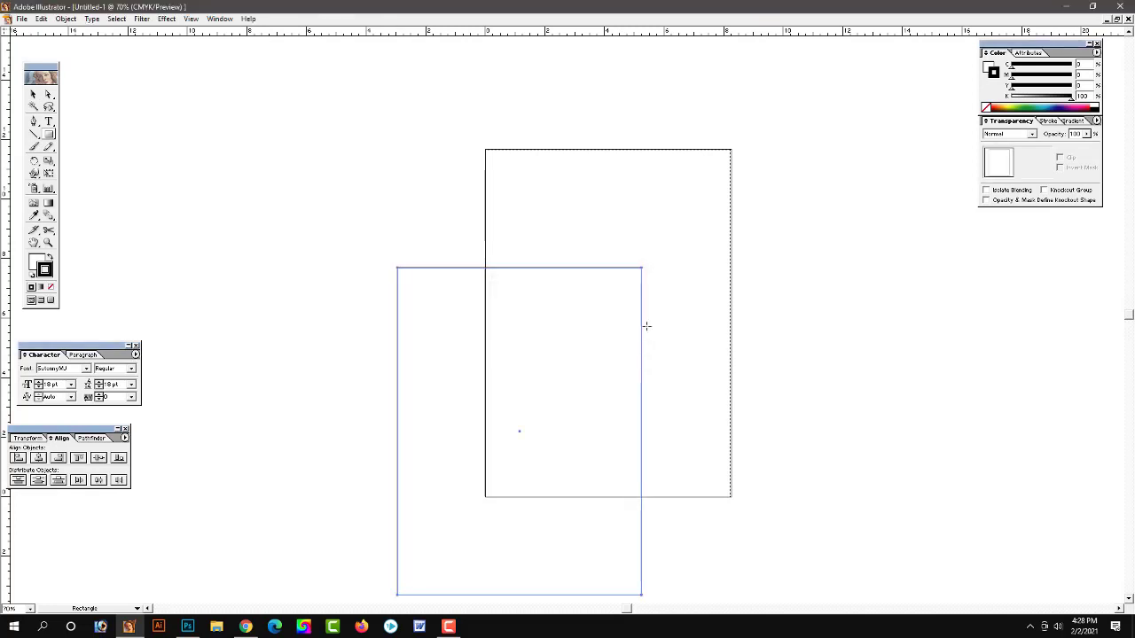
Move the rectangle over the A4 artboard
click(34, 94)
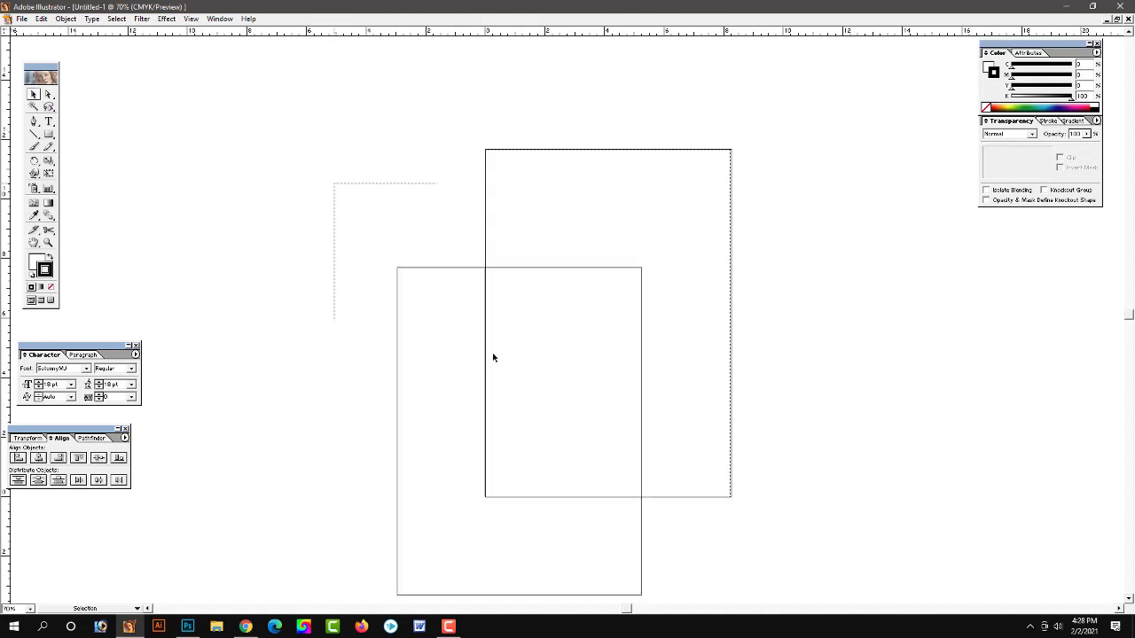
drag(436, 267, 154, 106)
mouse_move(334, 323)
mouse_down()
mouse_move(605, 392)
mouse_move(630, 364)
mouse_up()
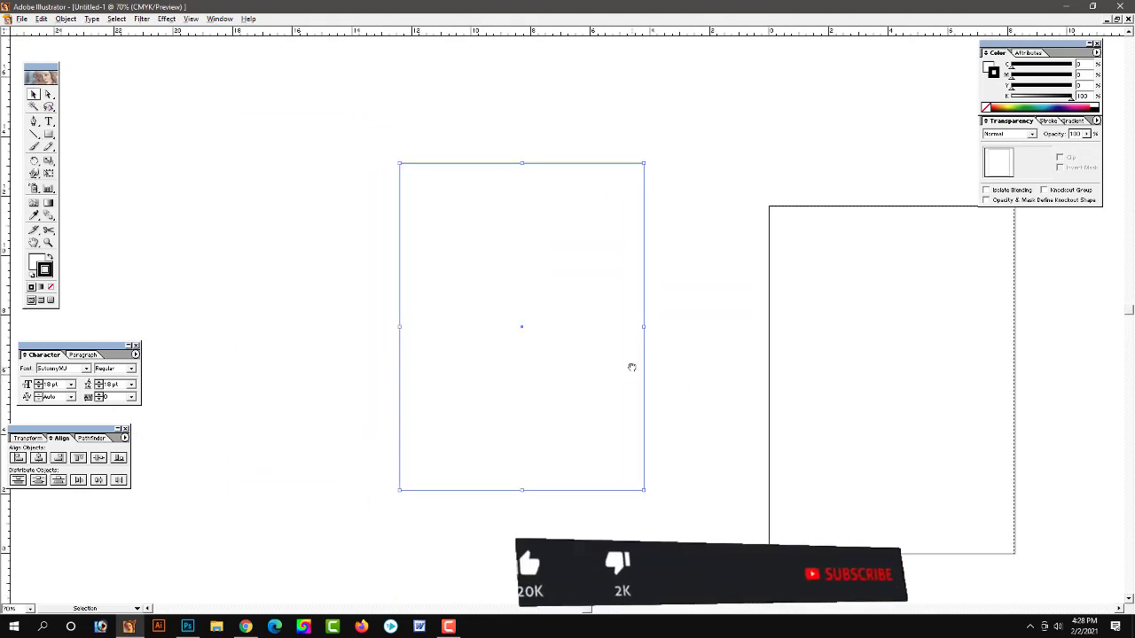
drag(564, 311, 544, 322)
scroll(679, 350, left, 5)
scroll(678, 350, right, 5)
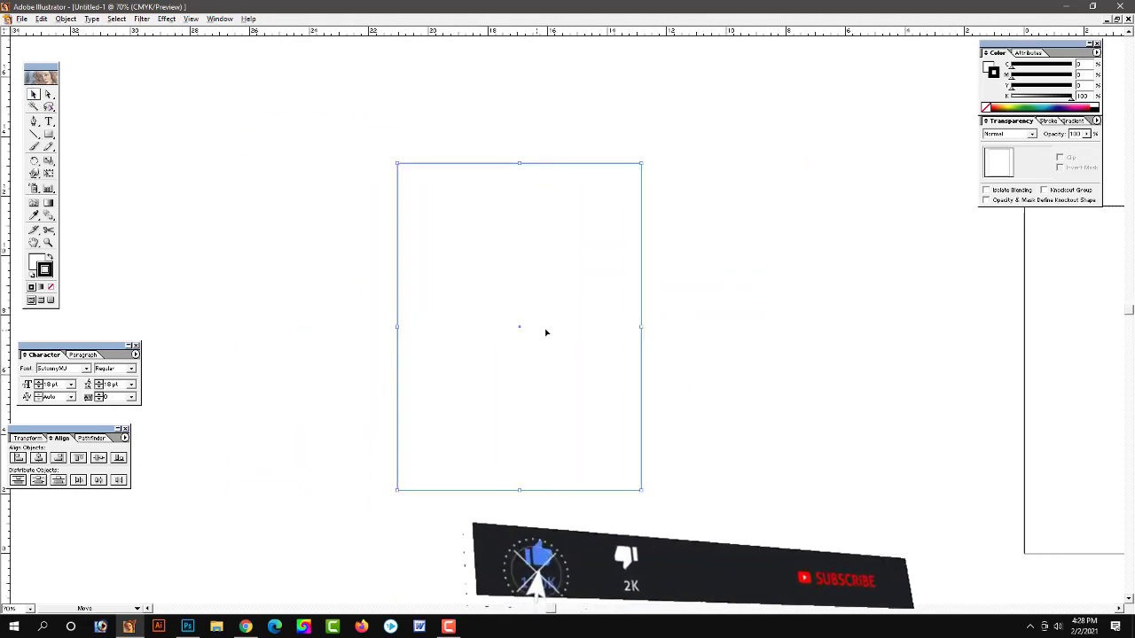
scroll(626, 355, left, 3)
scroll(671, 347, right, 3)
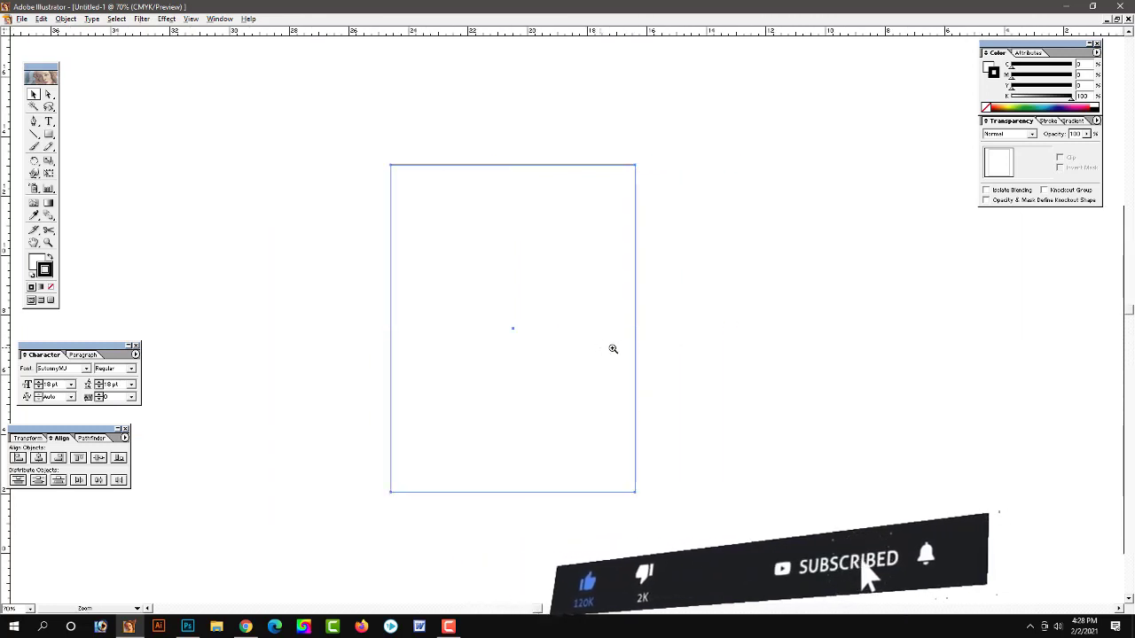
Zoom to 100%, centre the rectangle in view and reselect it
drag(612, 350, 600, 346)
key(ctrl+0)
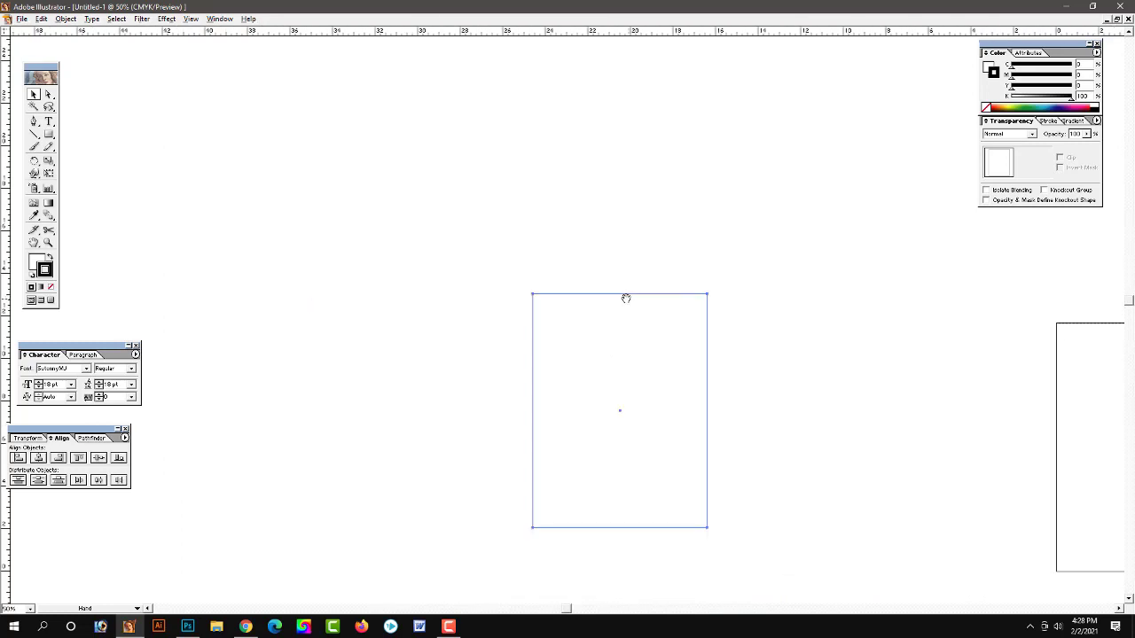
scroll(585, 306, right, 3)
click(460, 308)
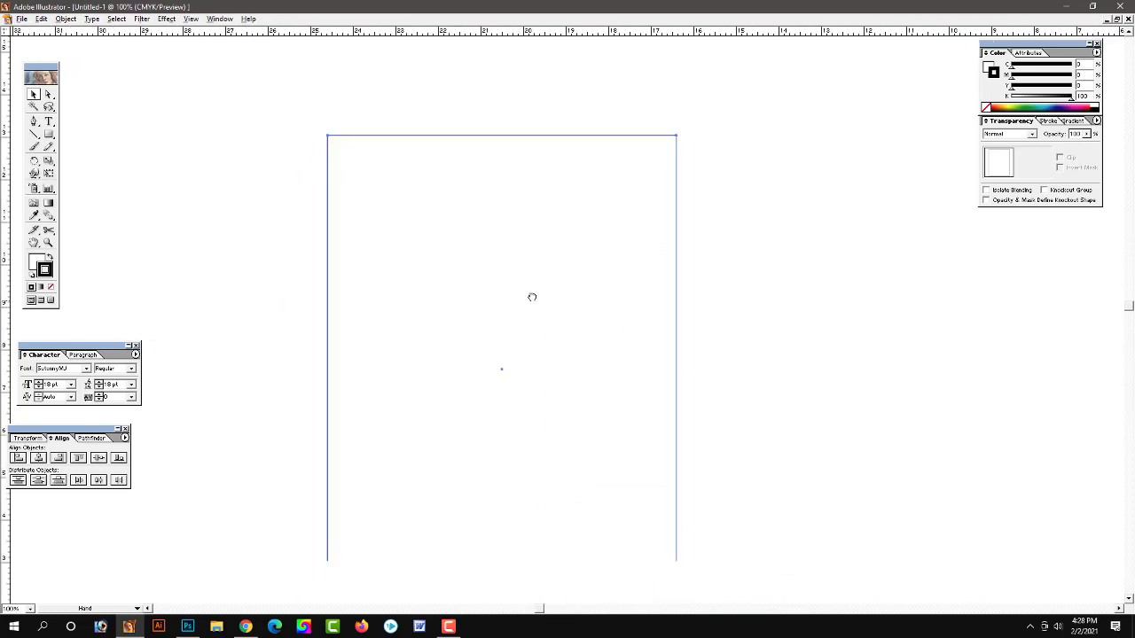
drag(476, 305, 584, 285)
click(780, 220)
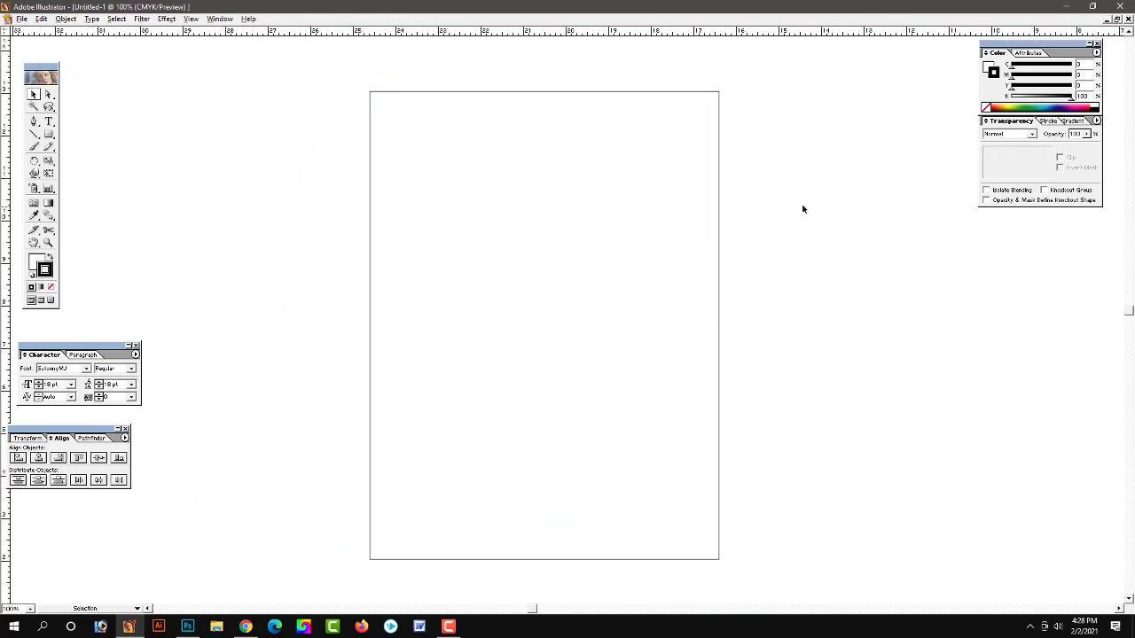
click(550, 286)
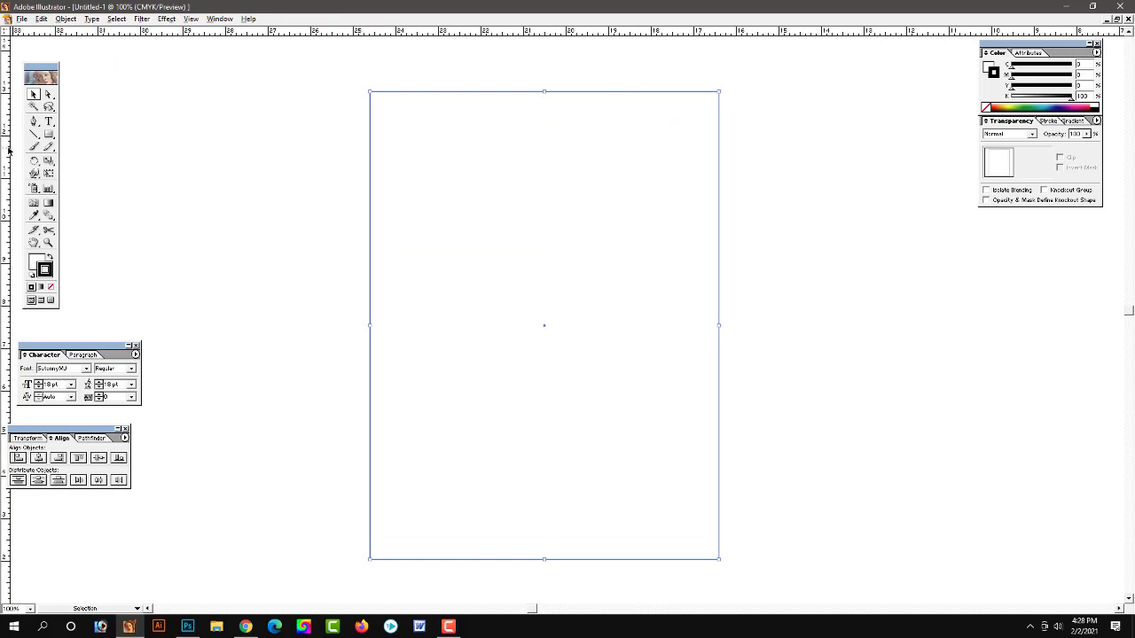
Make an outward 0.25 in offset copy of the rectangle, then undo it
click(65, 18)
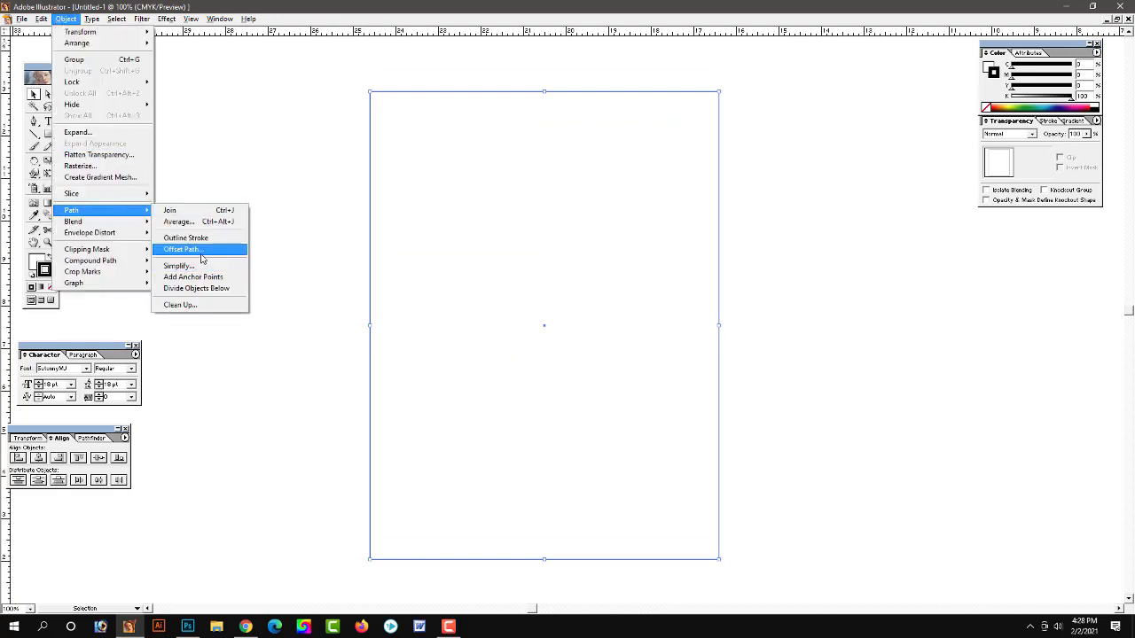
click(202, 250)
click(546, 296)
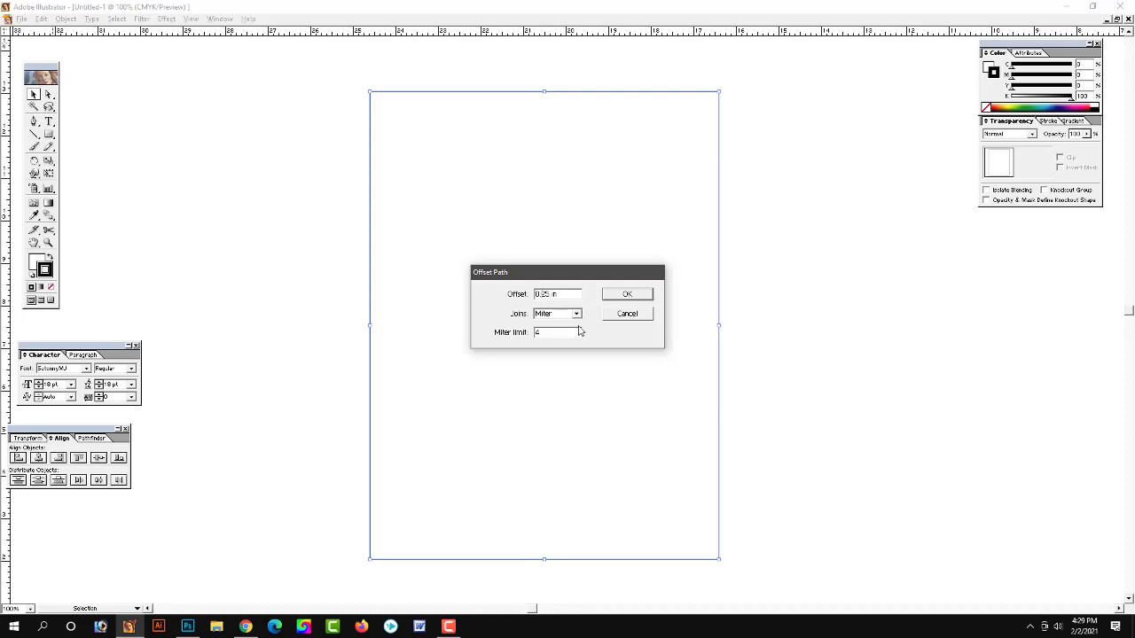
click(627, 296)
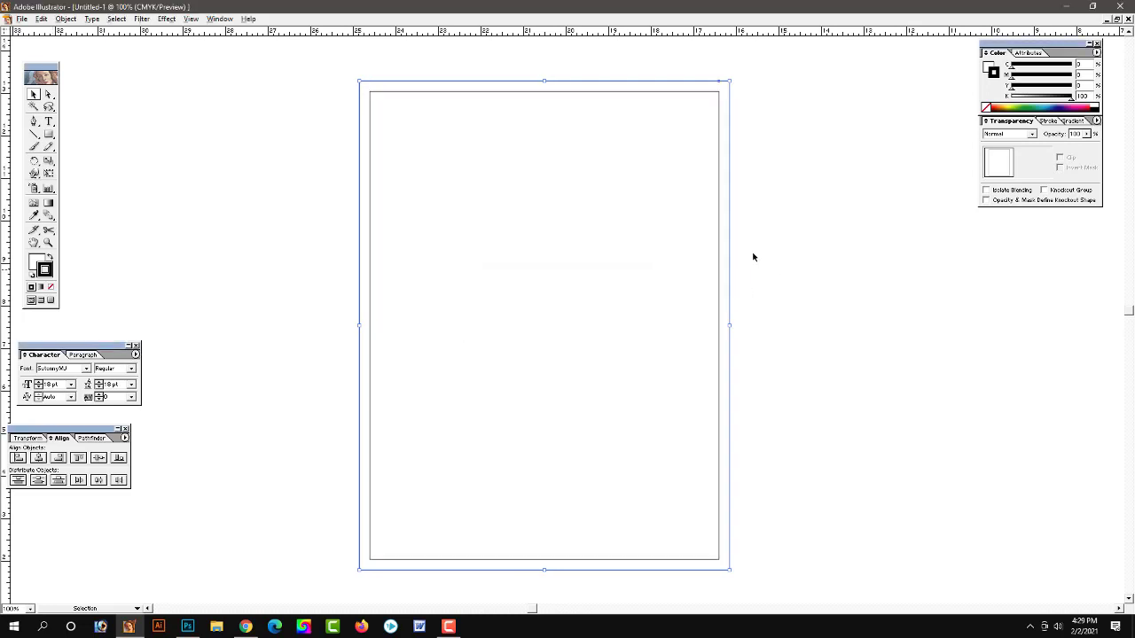
key(ctrl+z)
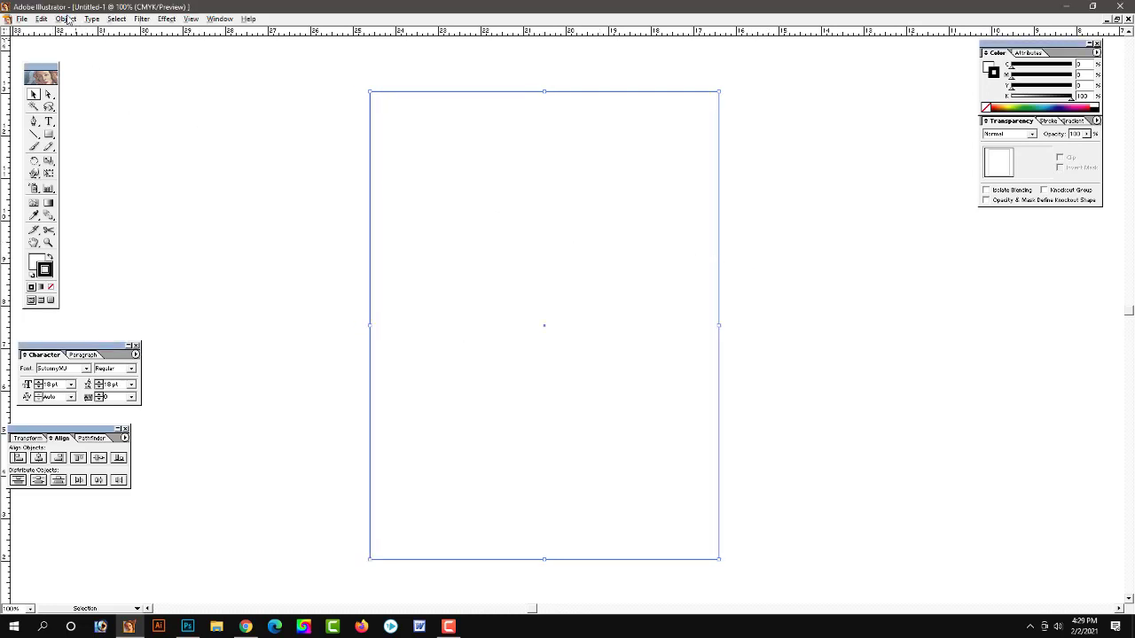
Add an inward offset copy at -0.25 in inside the rectangle
click(67, 18)
mouse_move(72, 210)
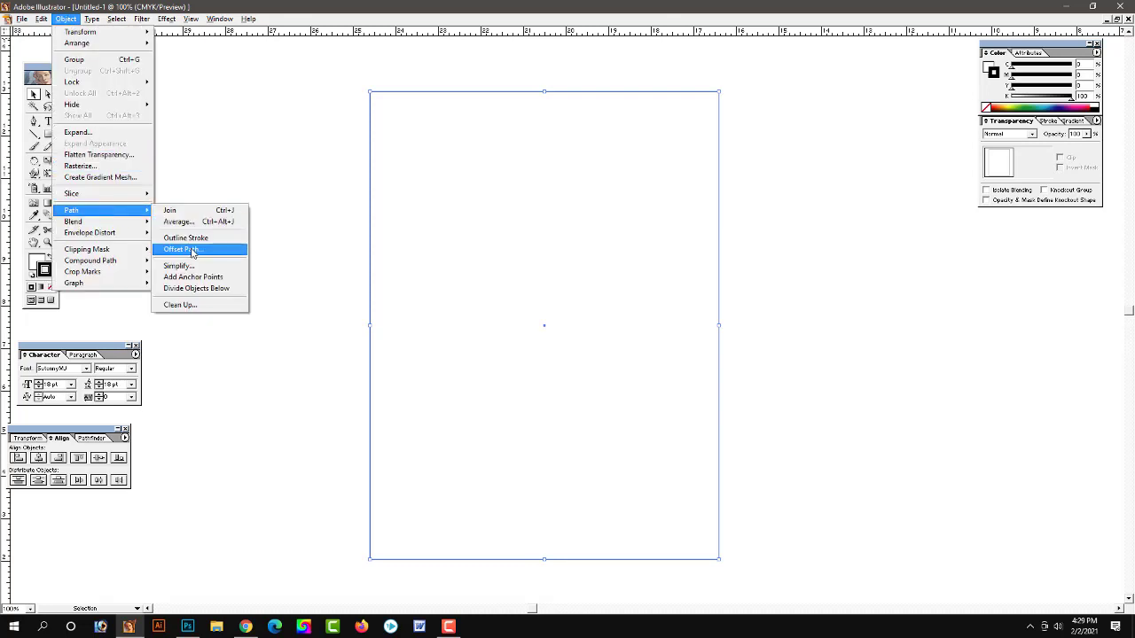
click(182, 249)
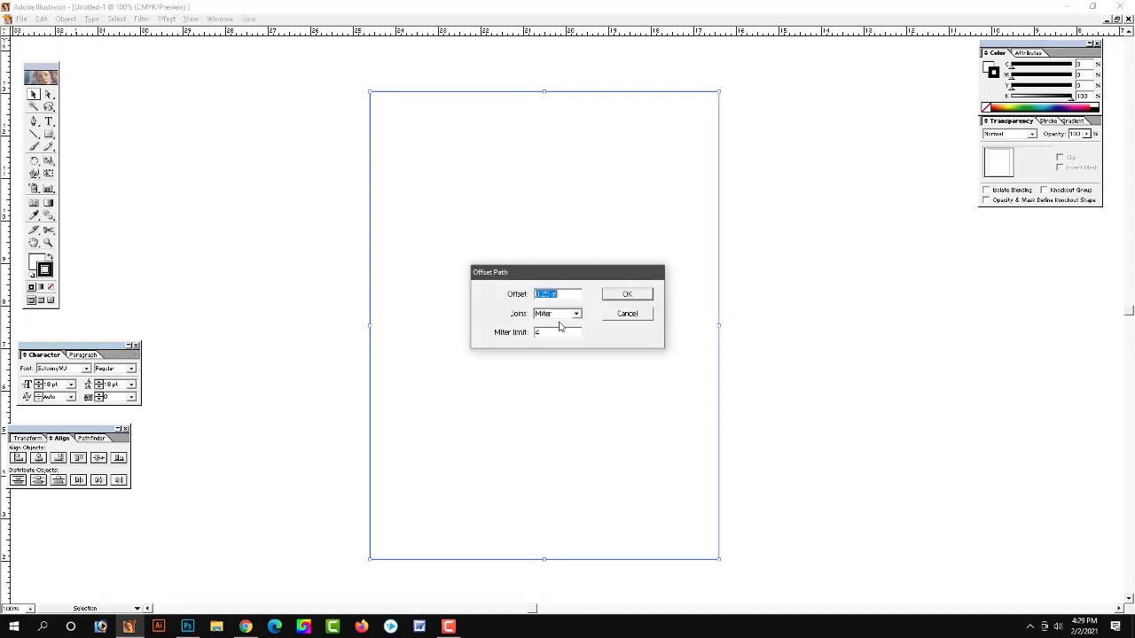
click(546, 293)
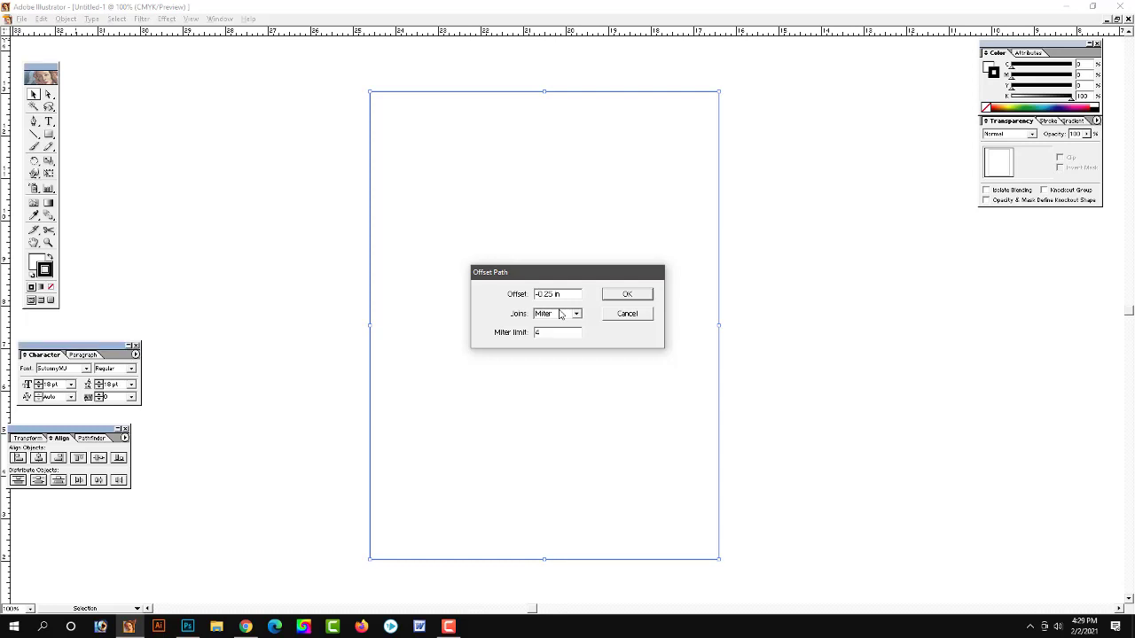
key(Return)
Select both frame rectangles, dropping a vertical guide onto the page along the way
drag(810, 221, 400, 260)
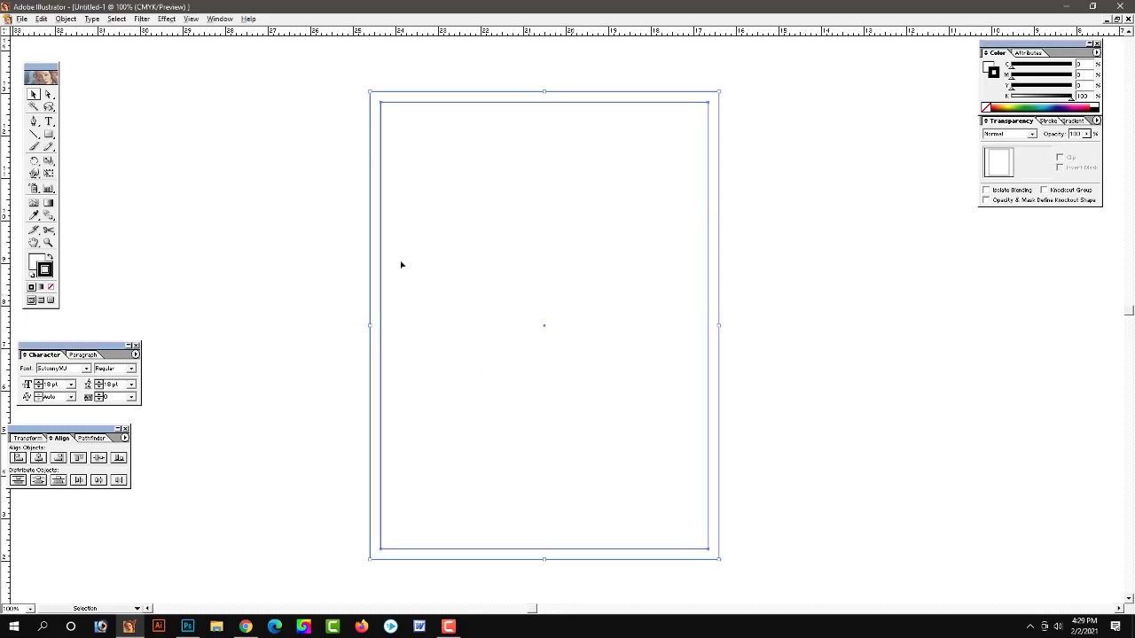
drag(3, 154, 610, 192)
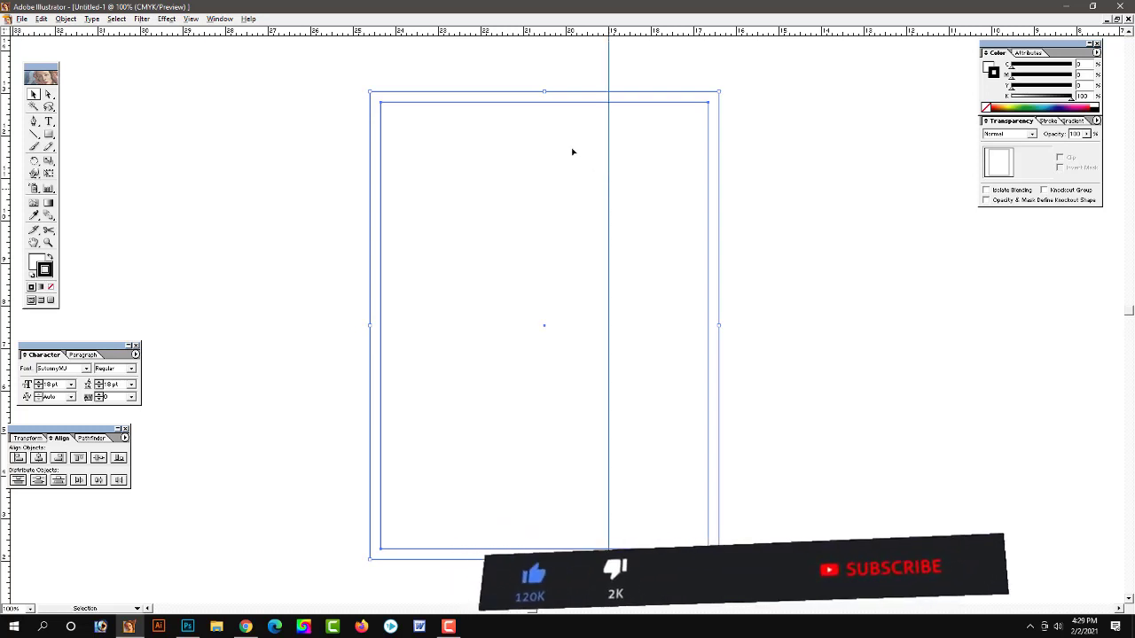
mouse_move(481, 65)
mouse_down()
mouse_move(550, 160)
mouse_move(658, 195)
mouse_up()
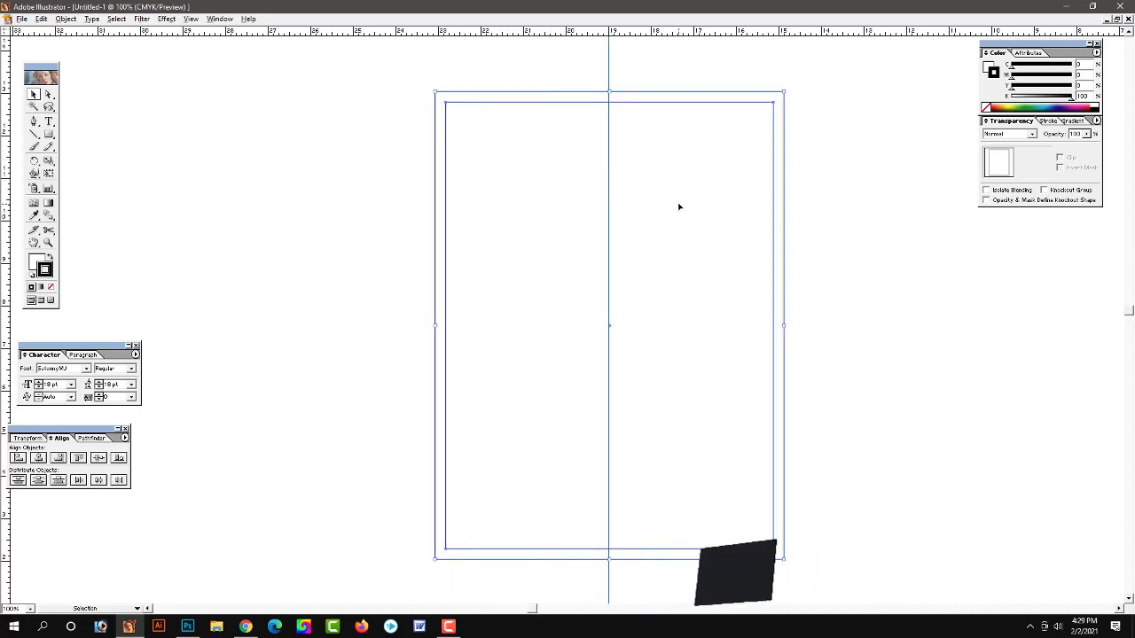
scroll(795, 219, right, 3)
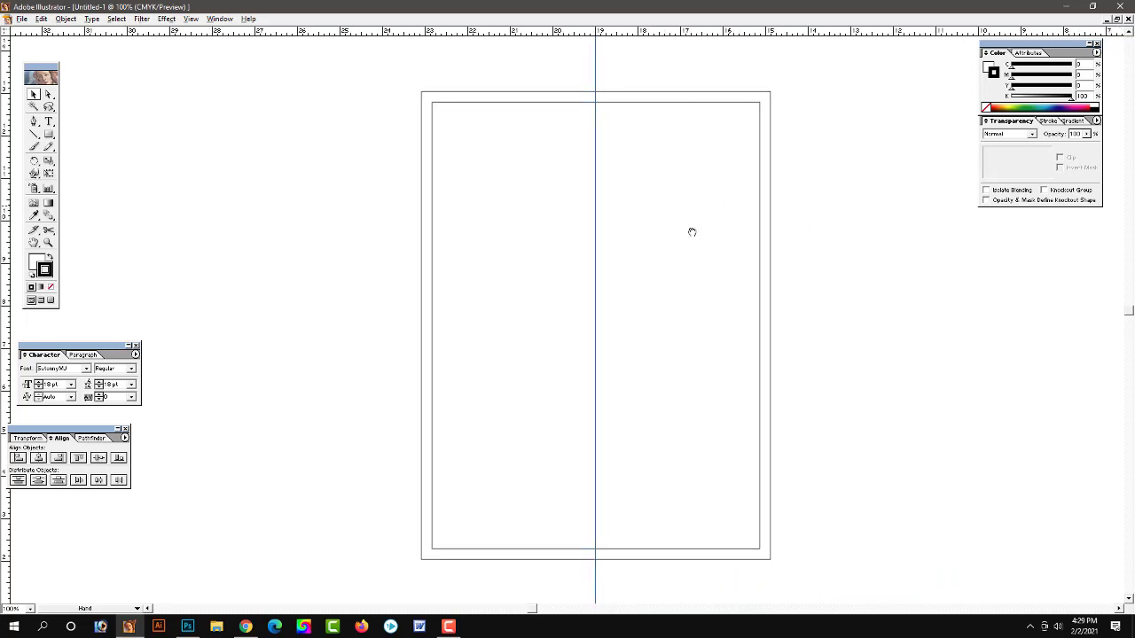
scroll(780, 226, up, 2)
scroll(646, 286, left, 1)
scroll(656, 257, down, 3)
scroll(666, 236, down, 1)
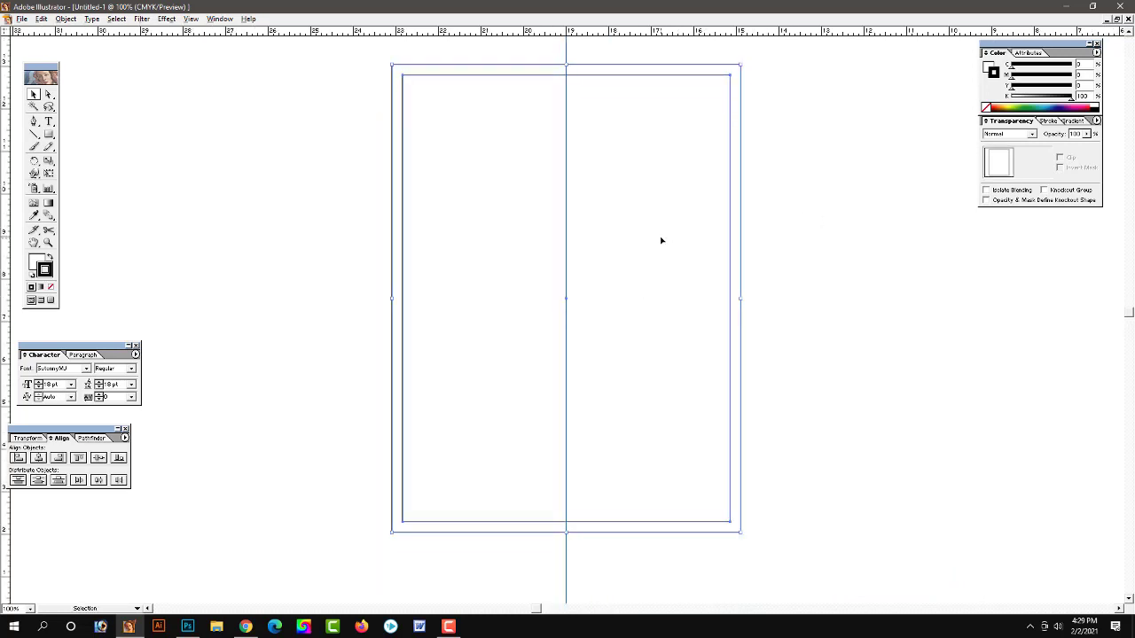
scroll(647, 229, up, 2)
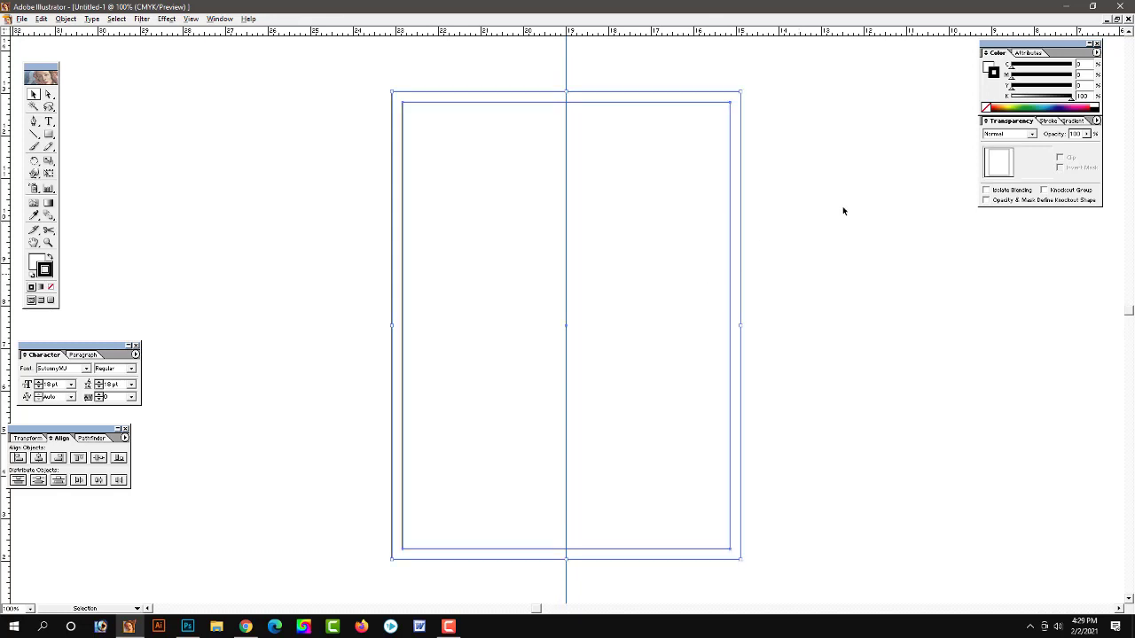
Set the frame rectangles' fill to None and select the stroke weight value for editing
click(989, 67)
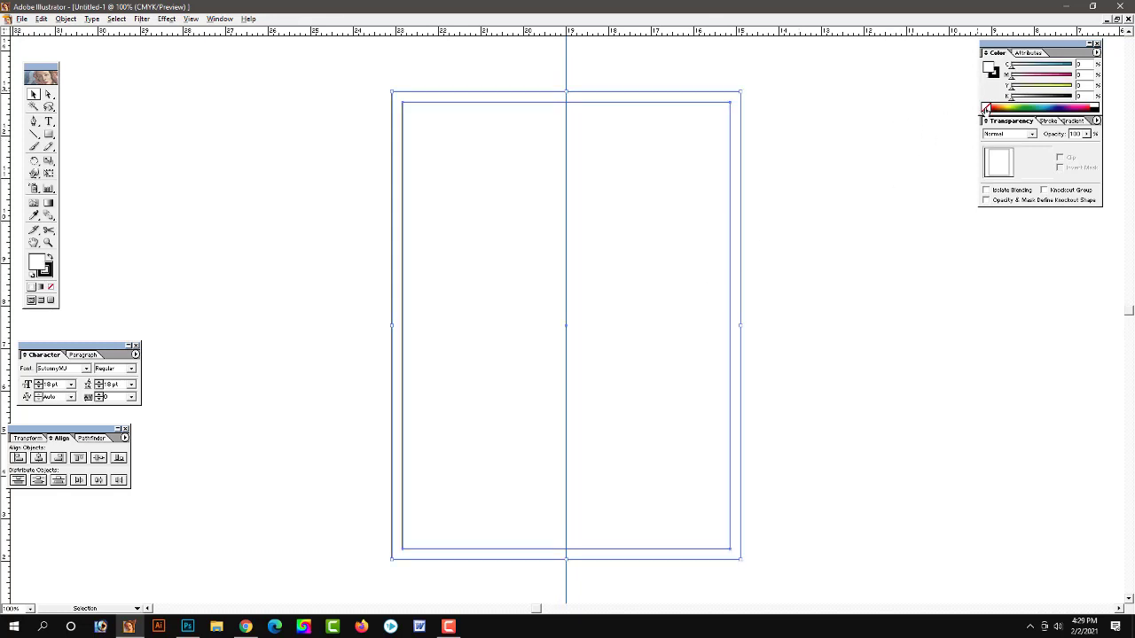
click(986, 108)
click(995, 73)
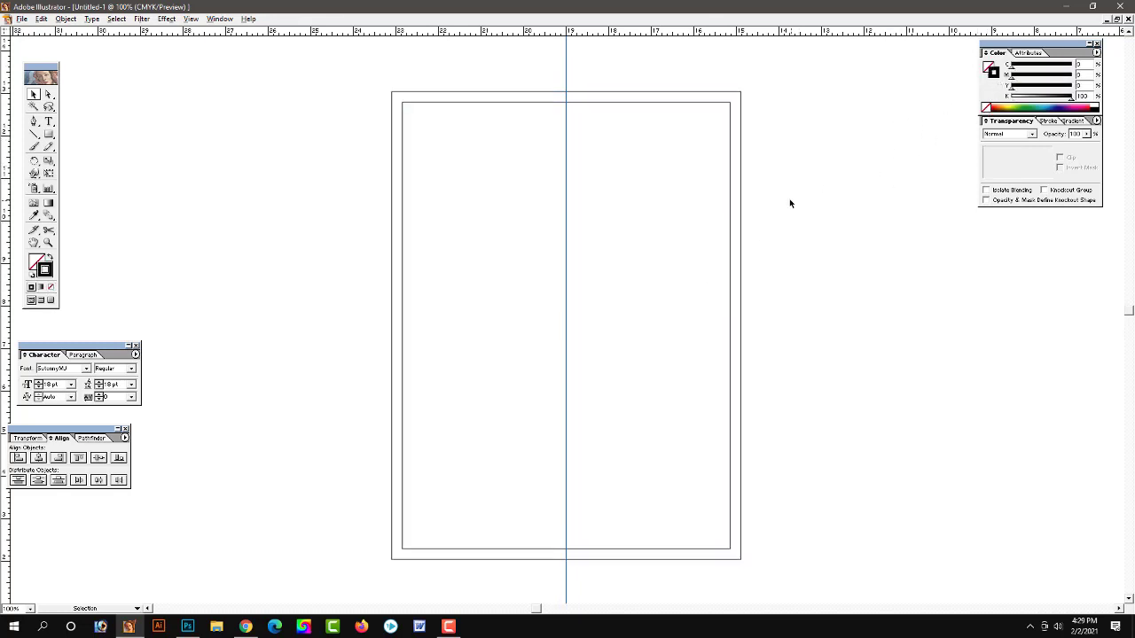
click(1050, 122)
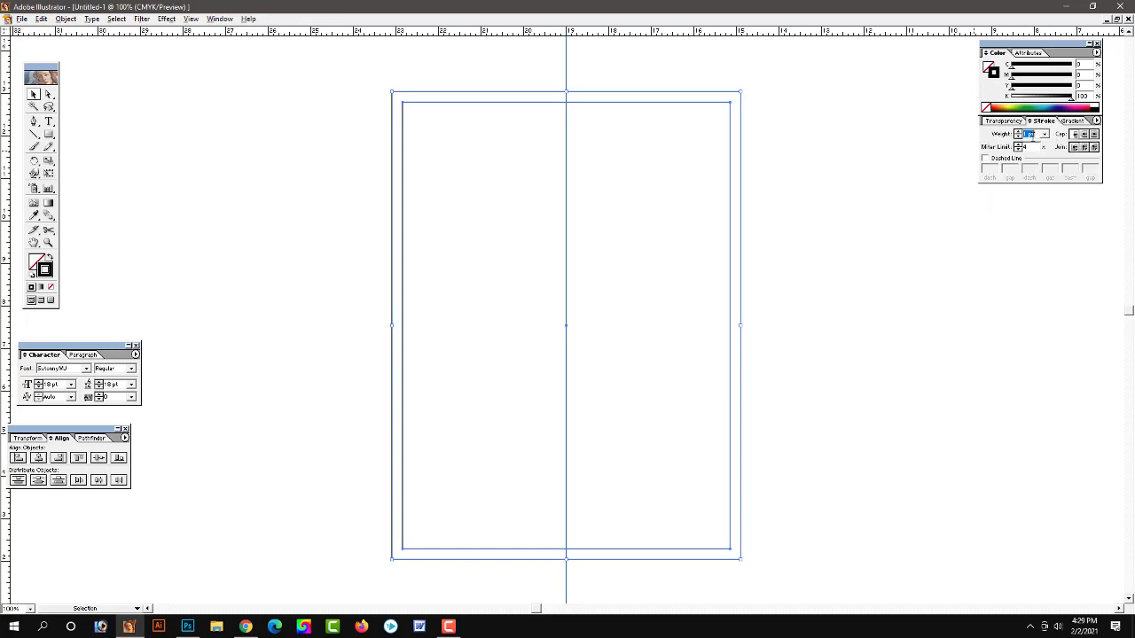
double_click(1030, 133)
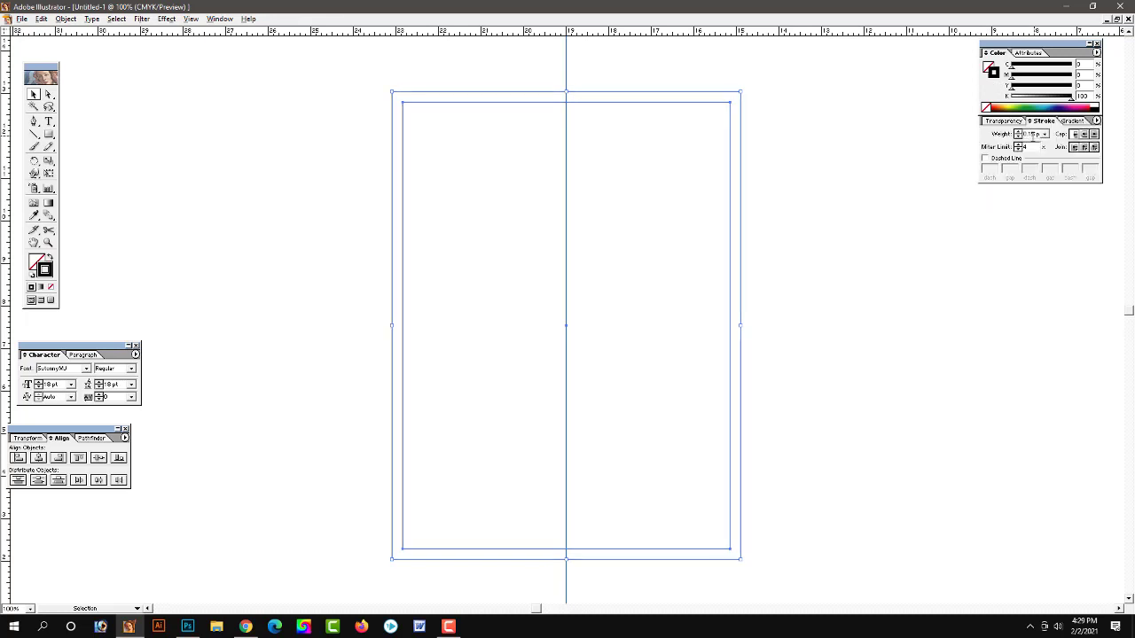
click(795, 335)
key(space)
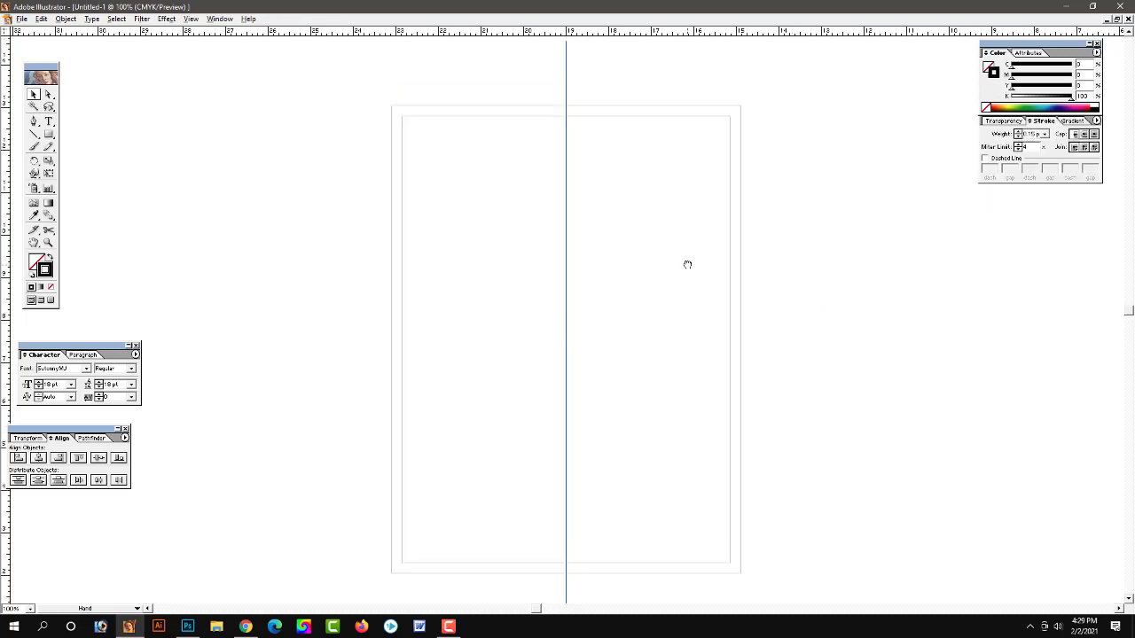
Pan the page and place a Type insertion point near the top centre of the frame
drag(763, 328, 664, 293)
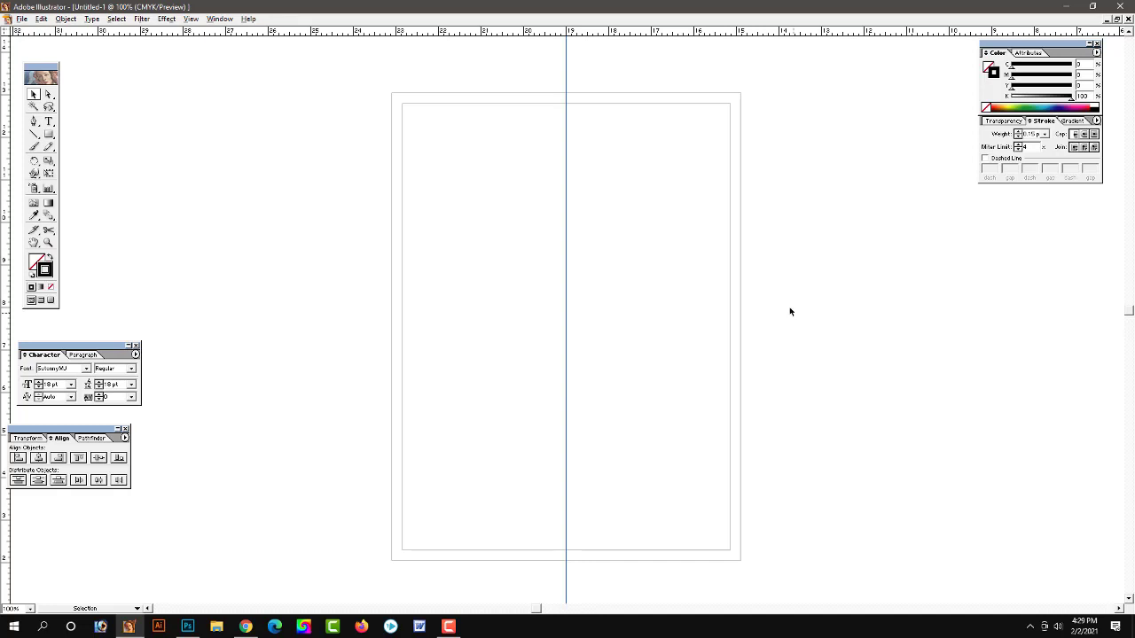
click(49, 122)
click(534, 185)
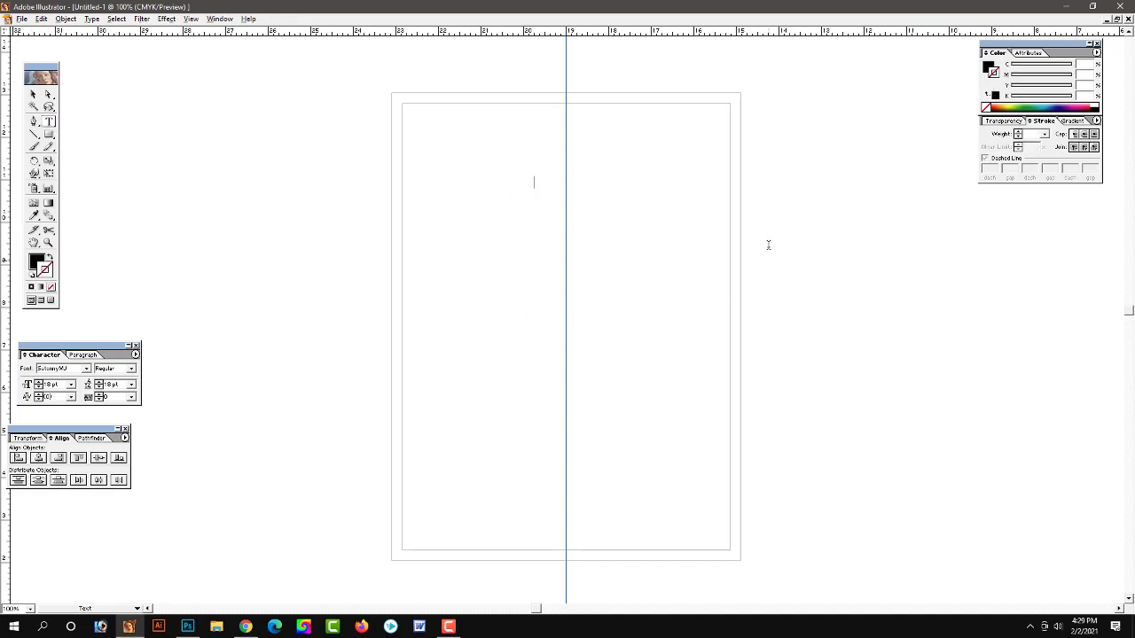
Create a second blank document, zoom it to 50% and keep its window maximized
key(ctrl+alt+n)
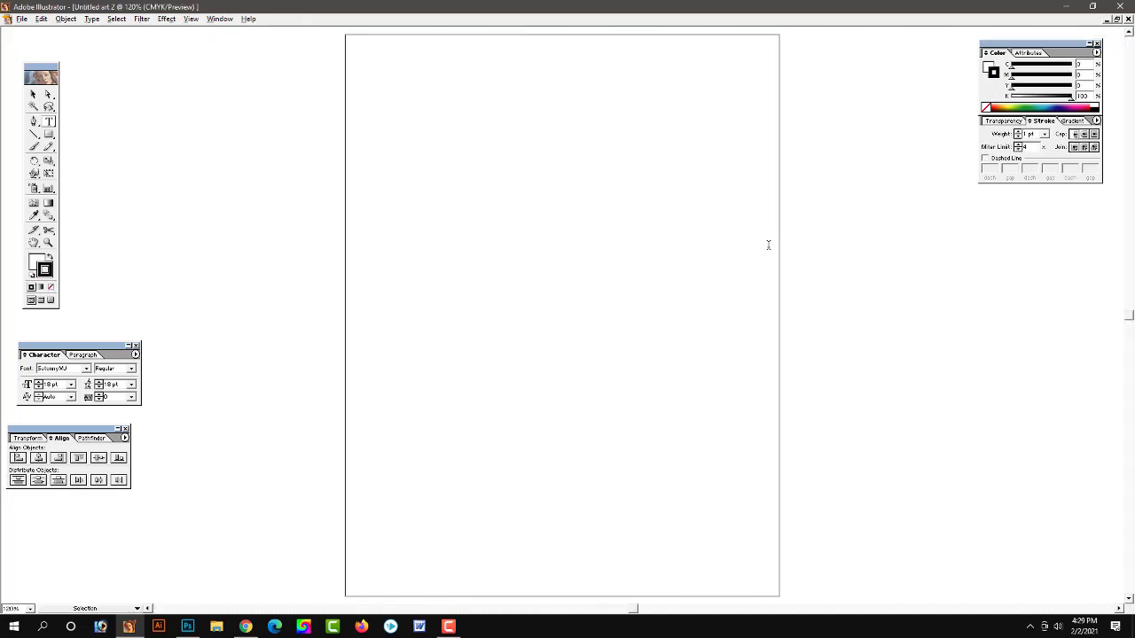
key(w)
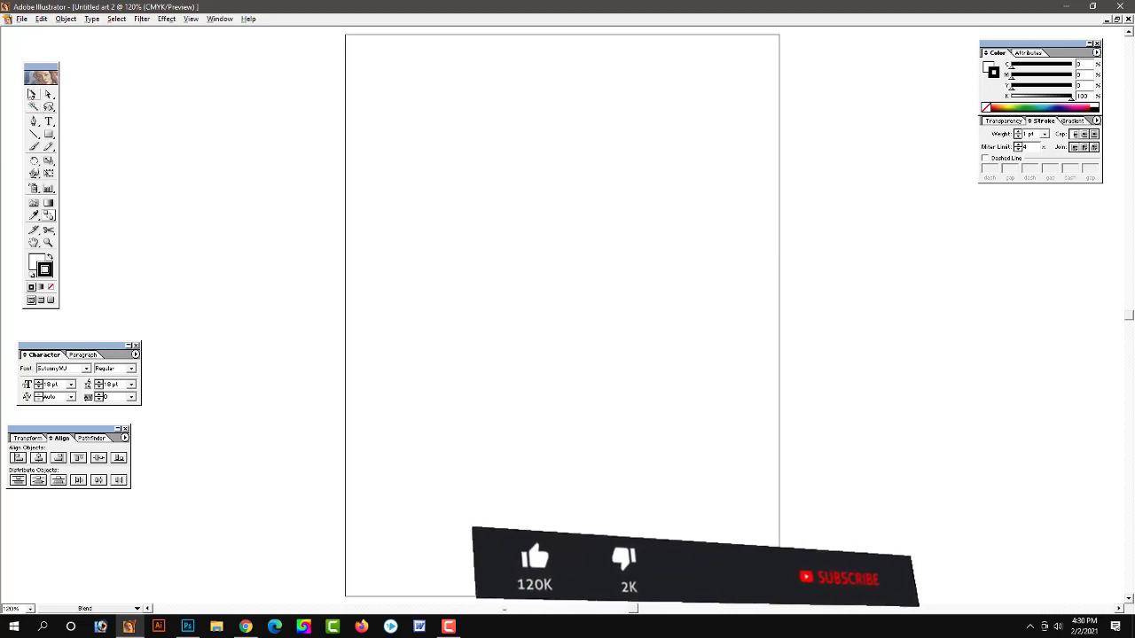
click(32, 93)
click(49, 122)
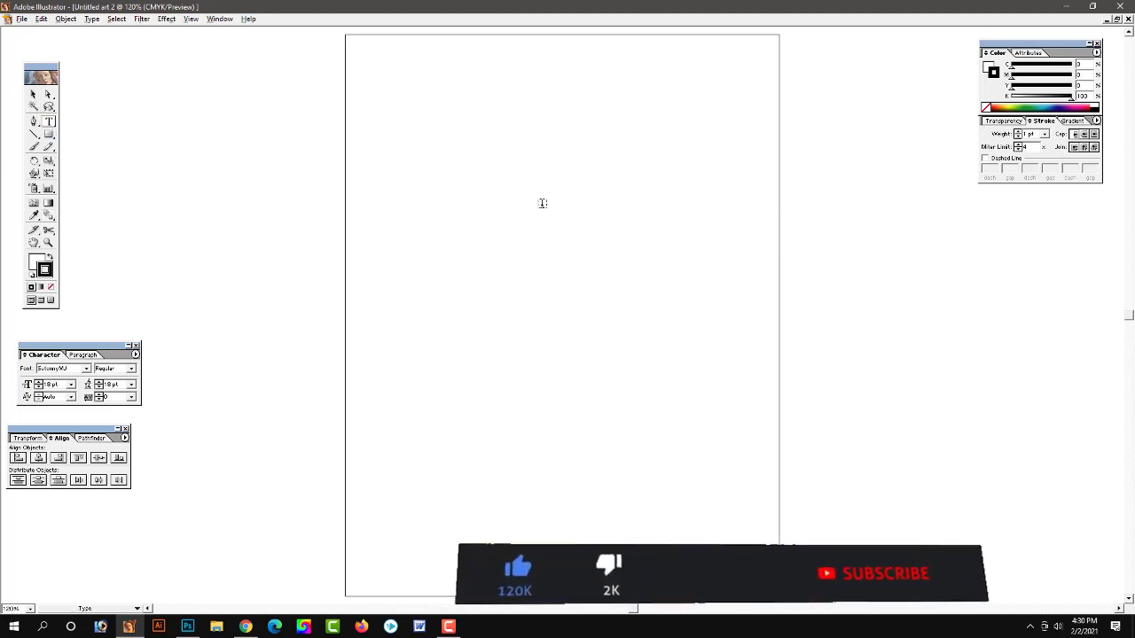
ctrl+alt+click(575, 266)
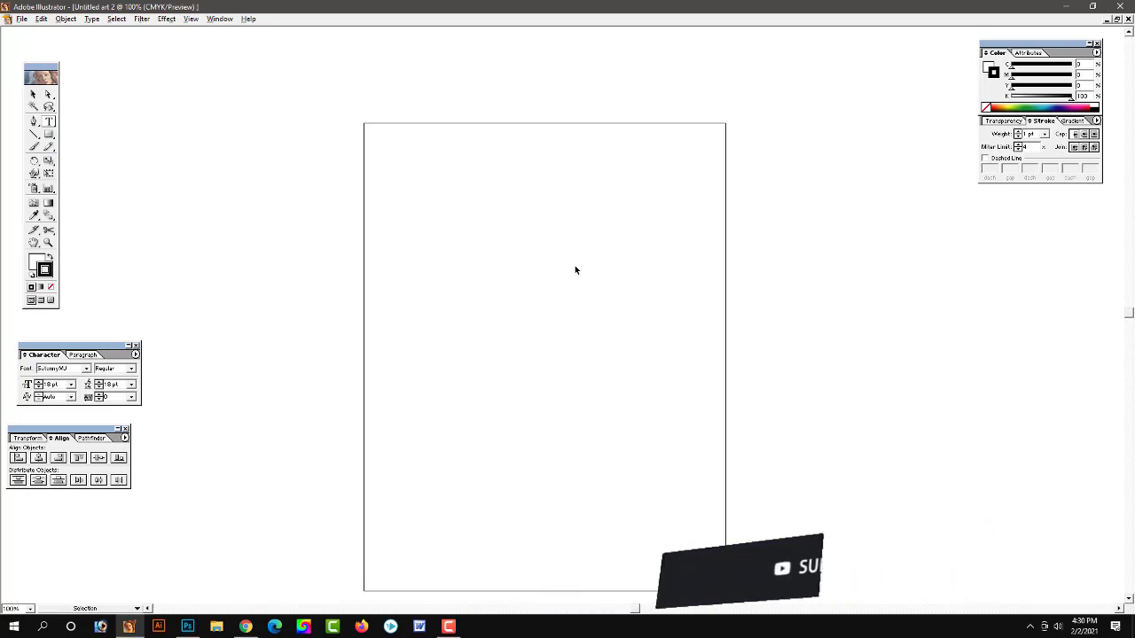
key(ctrl+minus)
key(ctrl+minus)
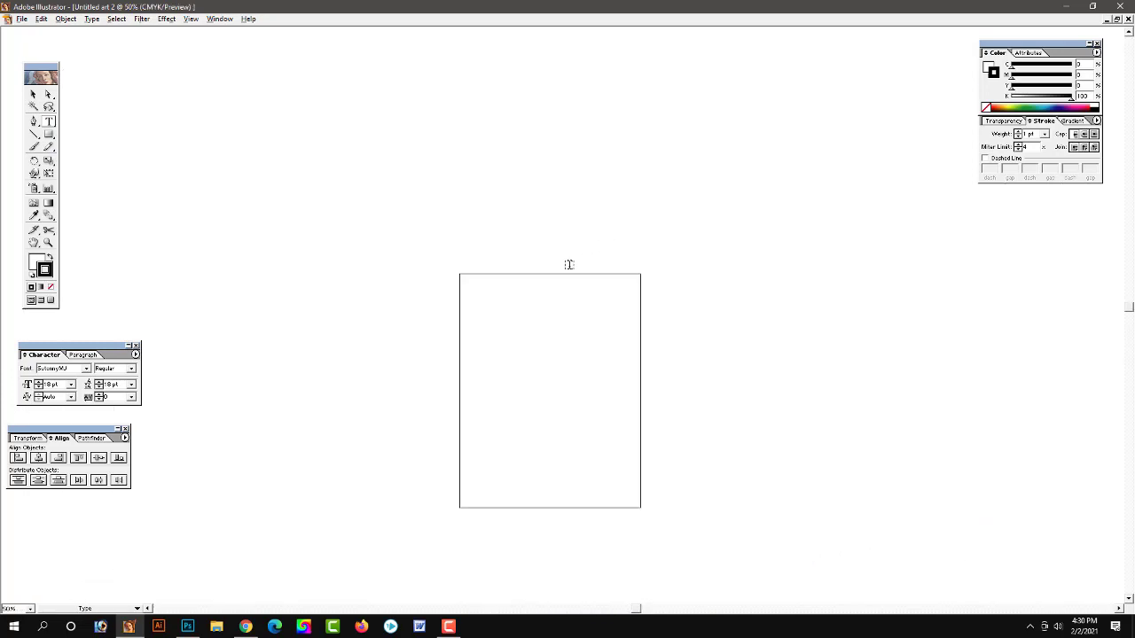
key(v)
click(1117, 19)
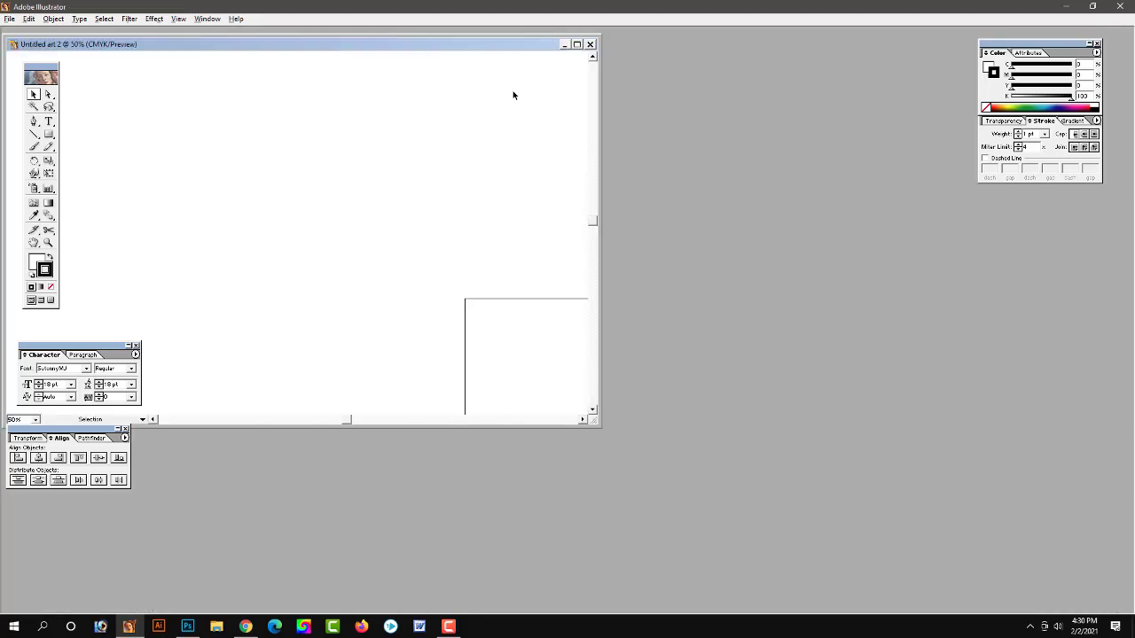
click(577, 43)
mouse_move(440, 340)
mouse_down()
mouse_move(609, 352)
mouse_move(747, 400)
mouse_up()
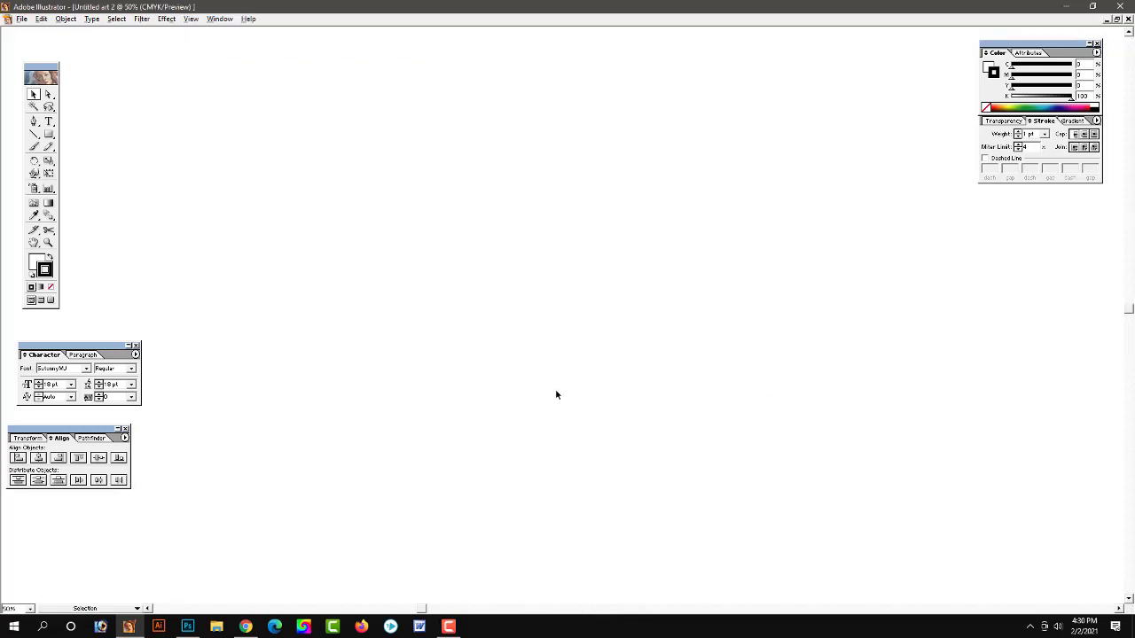
Show rulers in inches and zoom back in to 100% on the new page
click(41, 19)
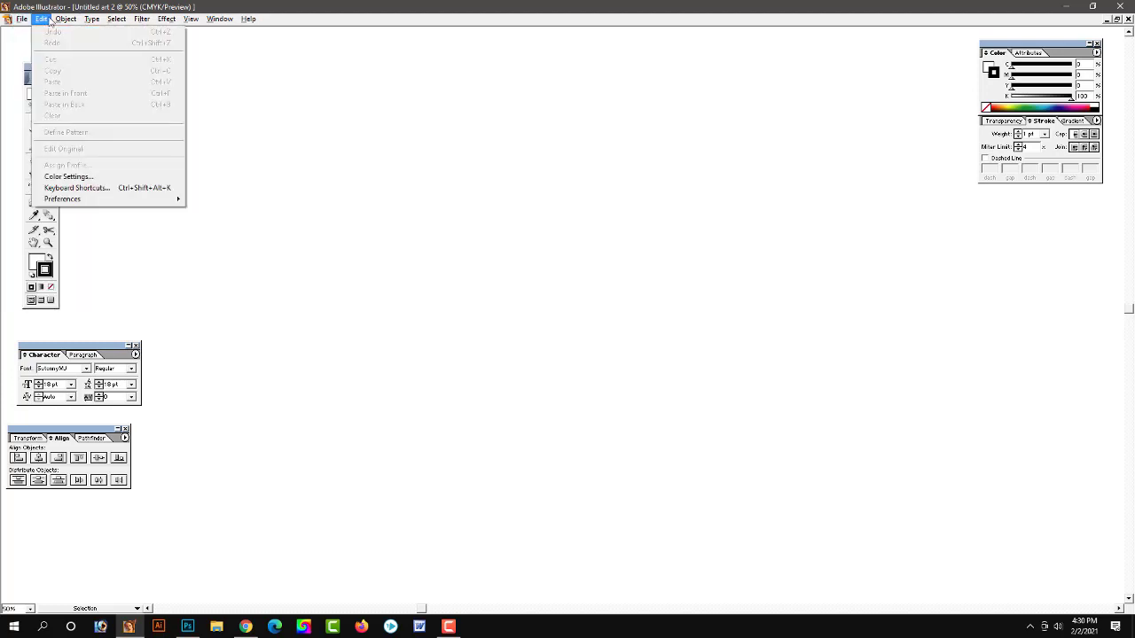
click(516, 286)
ctrl+alt+click(660, 309)
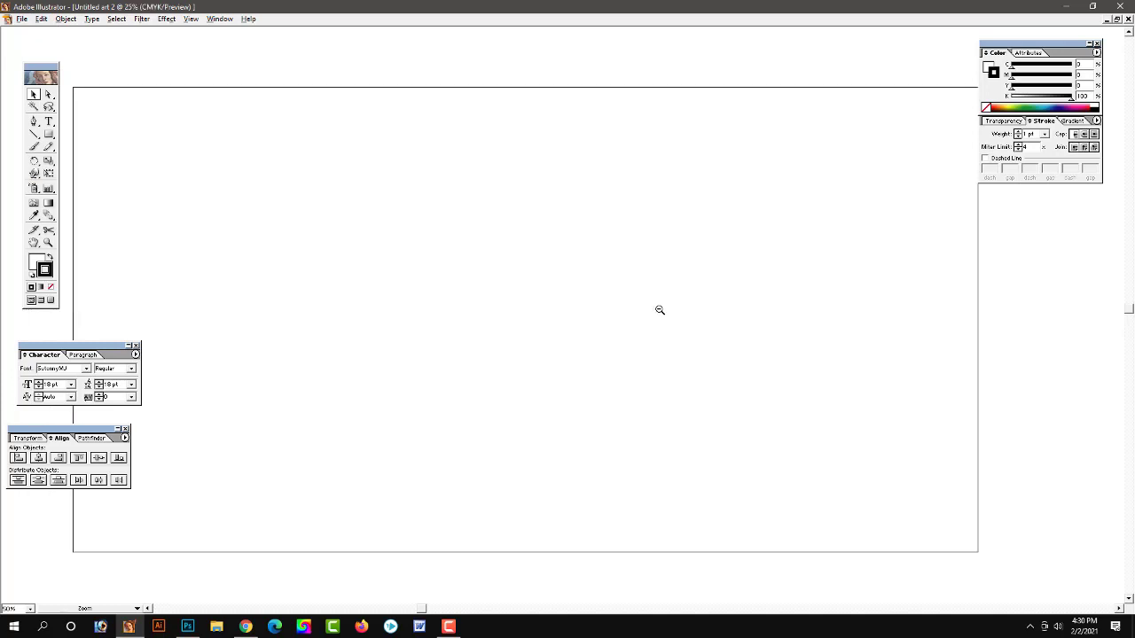
alt+click(660, 309)
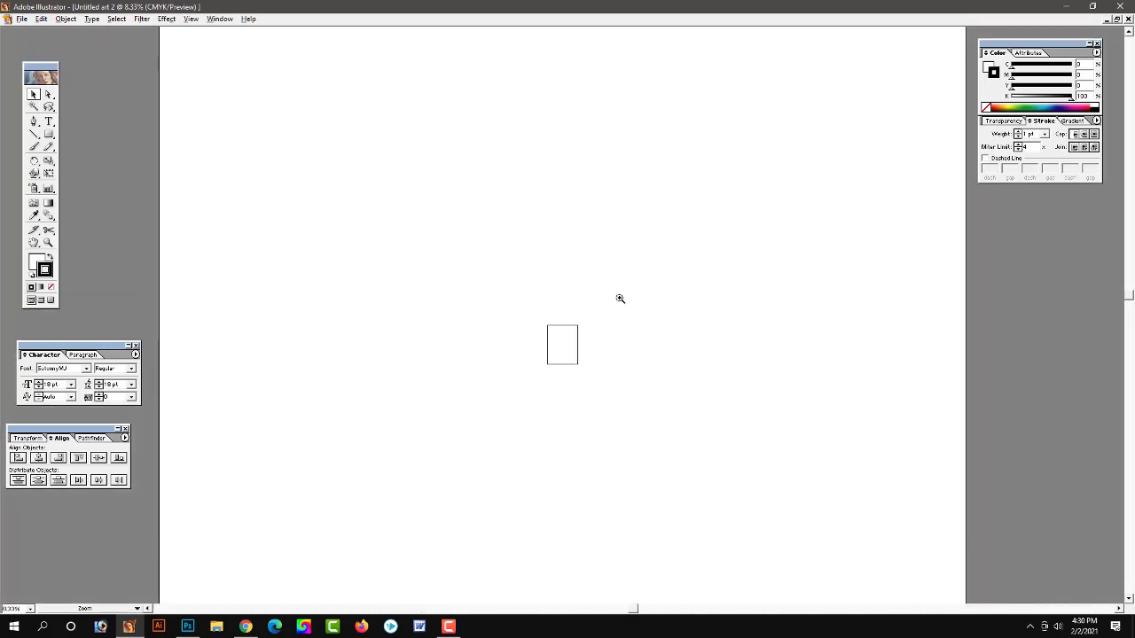
ctrl+click(509, 387)
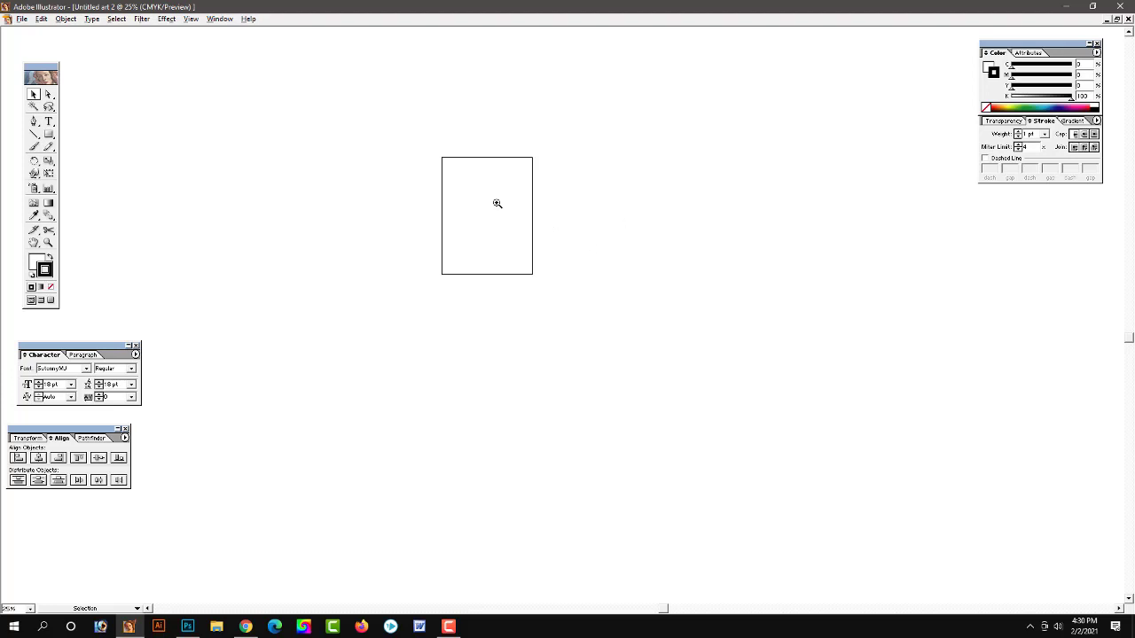
key(ctrl+r)
right_click(416, 32)
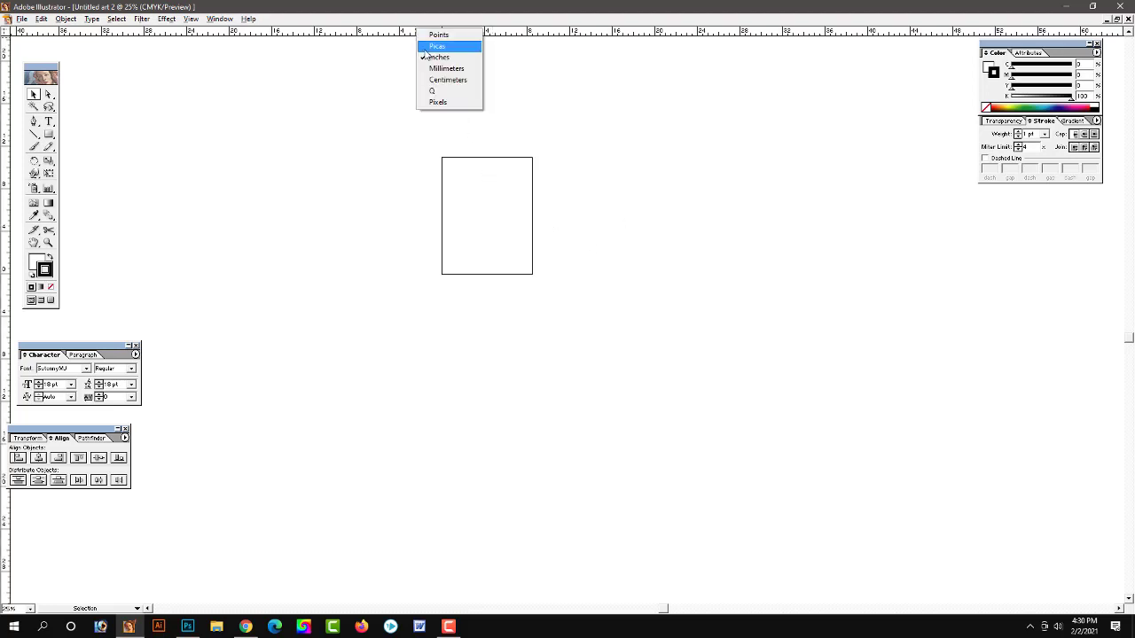
click(429, 60)
ctrl+click(616, 331)
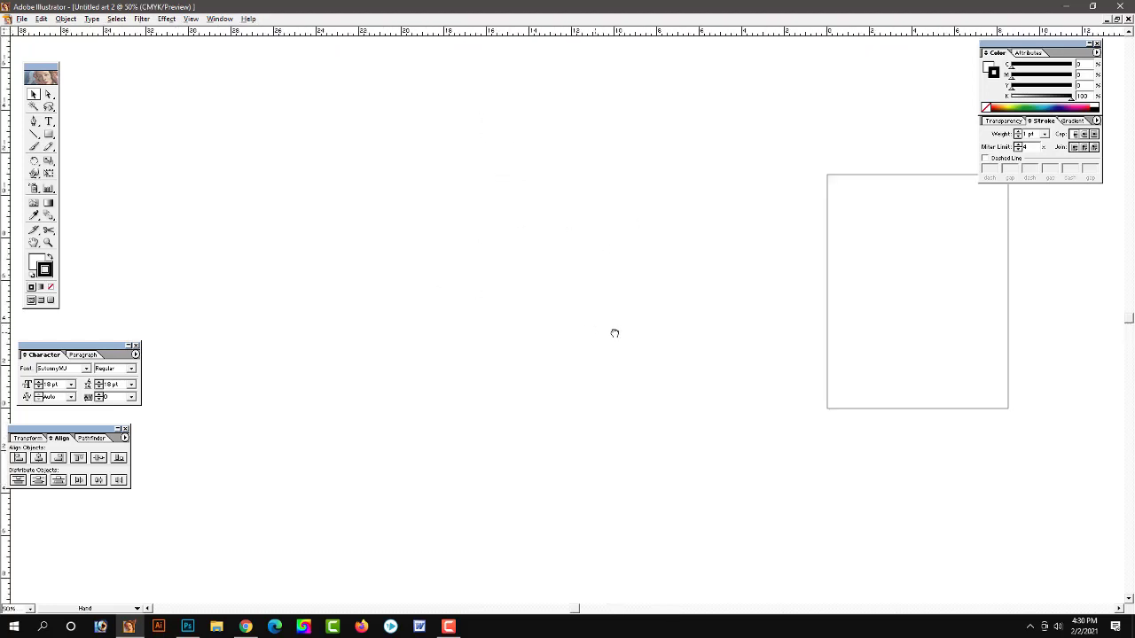
click(652, 302)
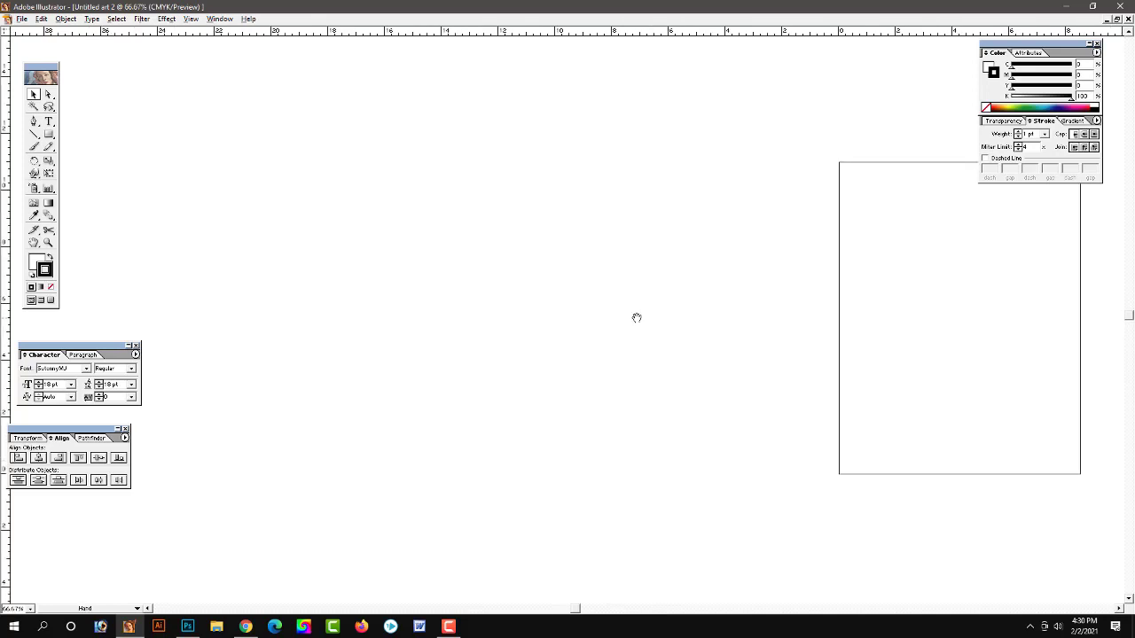
click(568, 306)
click(48, 134)
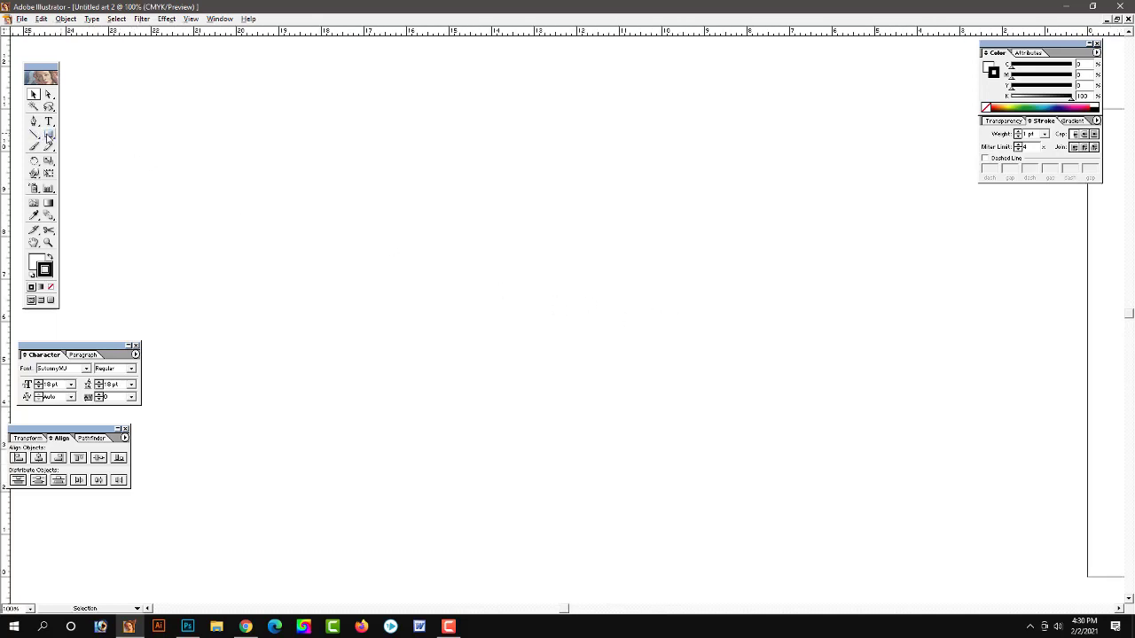
Create a page-sized rectangle and line it up with the artboard
click(471, 274)
click(613, 300)
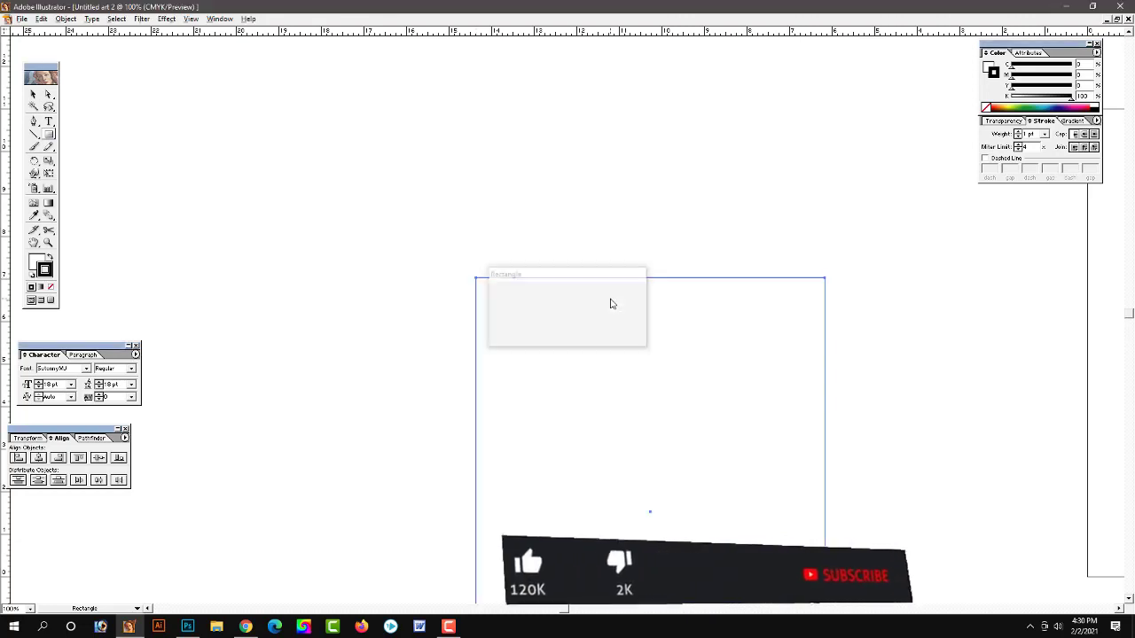
ctrl+alt+click(621, 413)
mouse_move(611, 423)
mouse_down()
mouse_move(502, 264)
mouse_move(583, 298)
mouse_move(599, 338)
mouse_up()
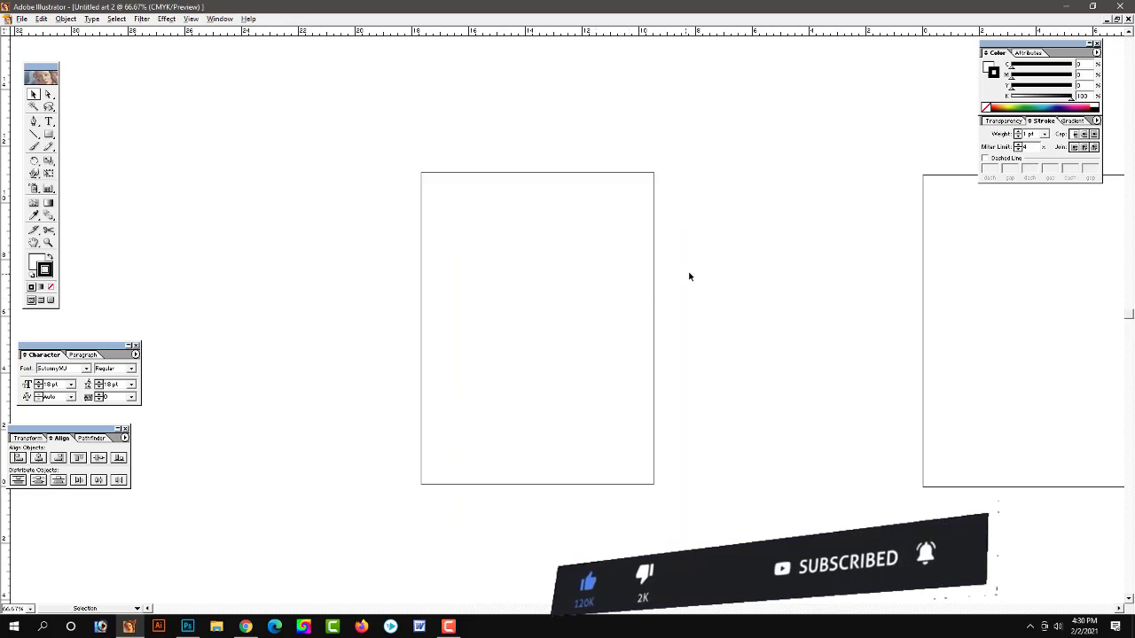
Add an inset Offset Path copy inside the rectangle
click(65, 18)
mouse_move(71, 210)
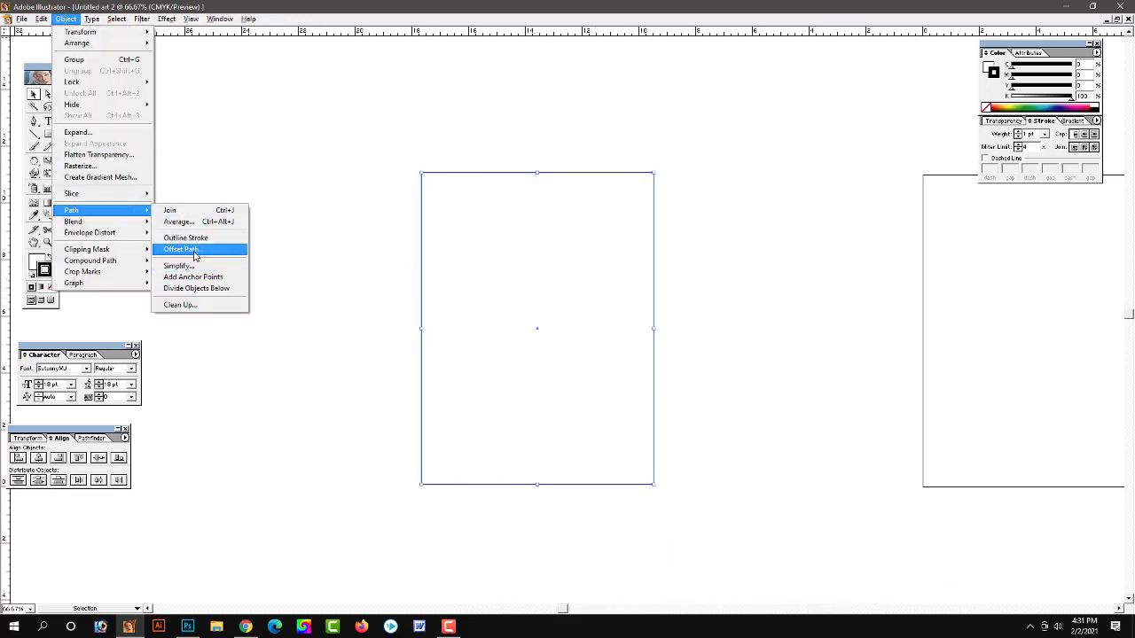
click(181, 251)
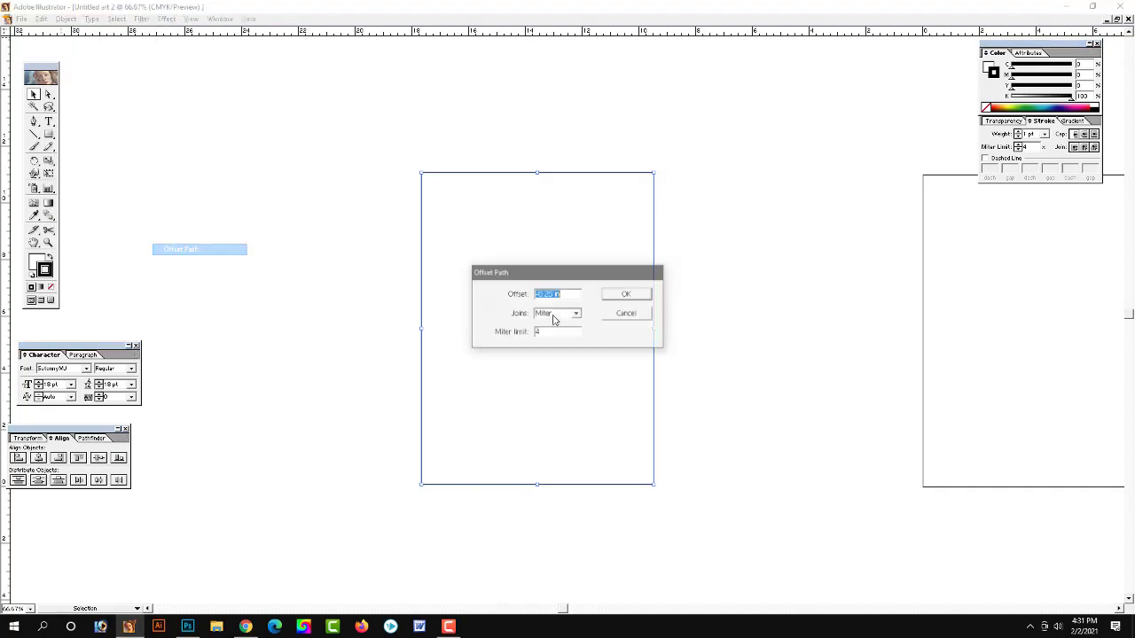
click(627, 295)
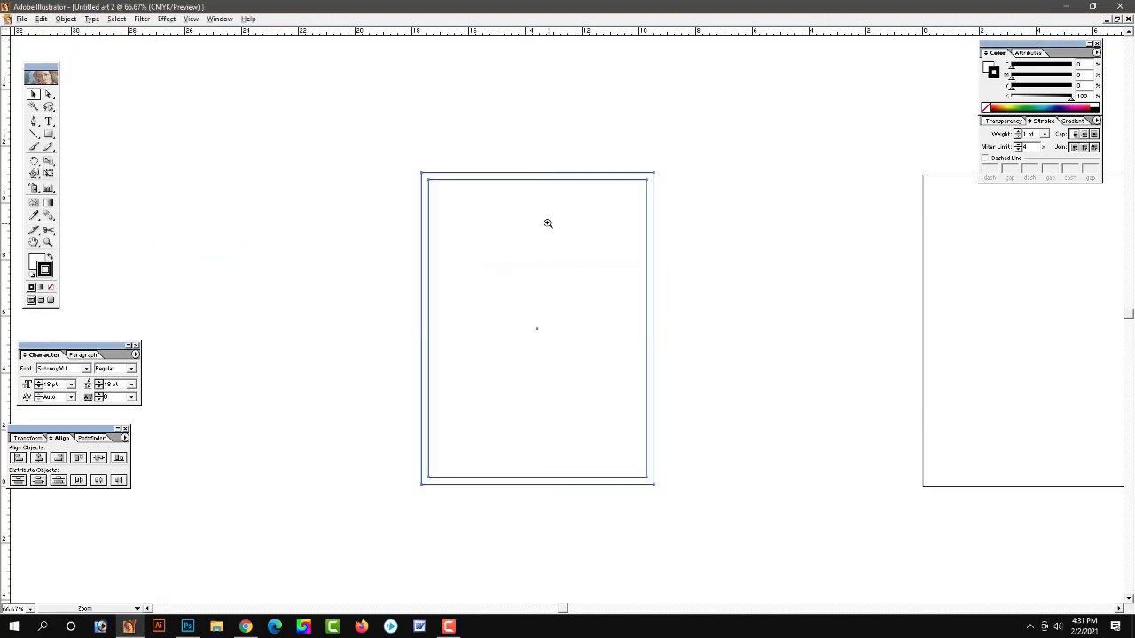
Set the frame's stroke weight to 0.5 pt
key(ctrl+1)
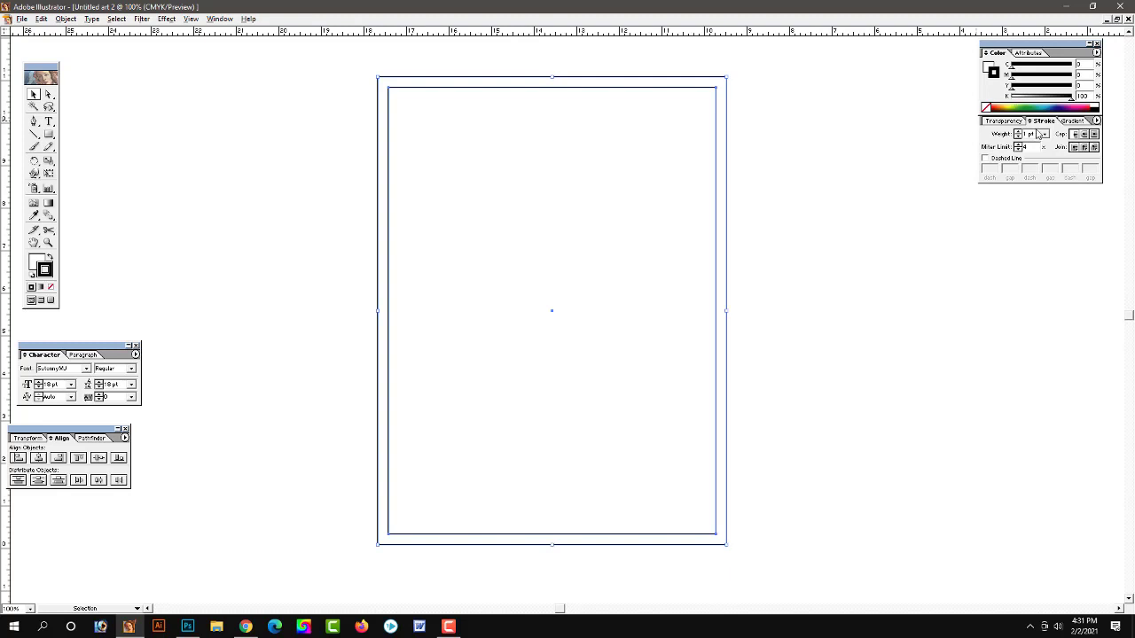
double_click(1031, 134)
text(0.5)
key(Return)
Pull a vertical guide onto the page and nudge both frame rectangles right to centre on it
click(788, 254)
key(ctrl+a)
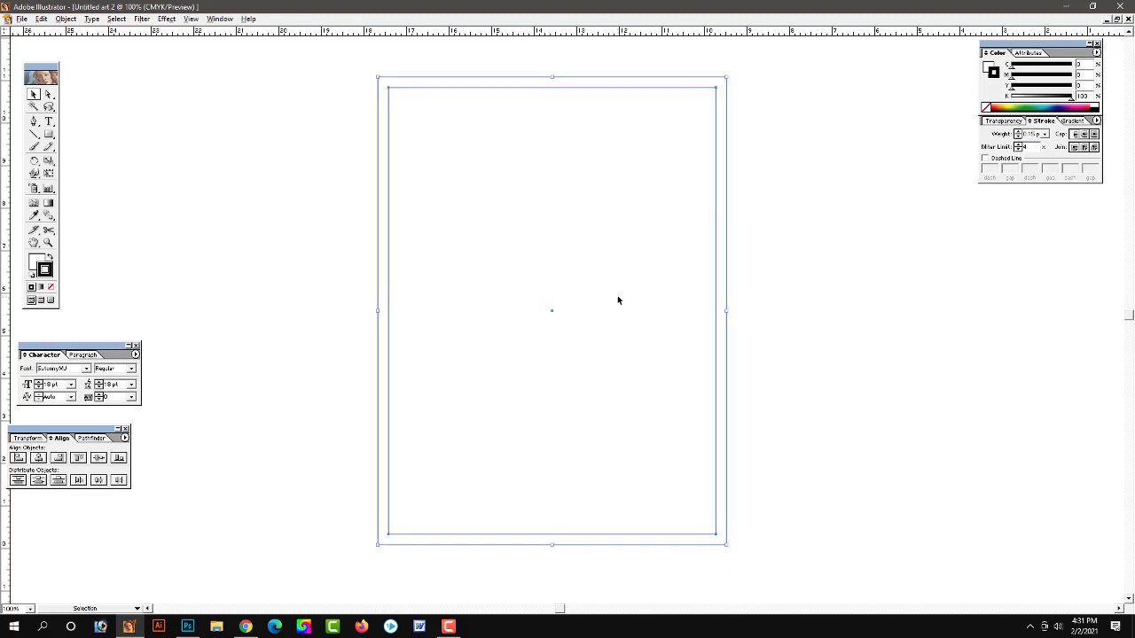
mouse_move(6, 137)
mouse_down()
mouse_move(577, 130)
mouse_move(575, 61)
mouse_up()
drag(855, 177, 636, 261)
key(Right)
key(Right)
key(Right)
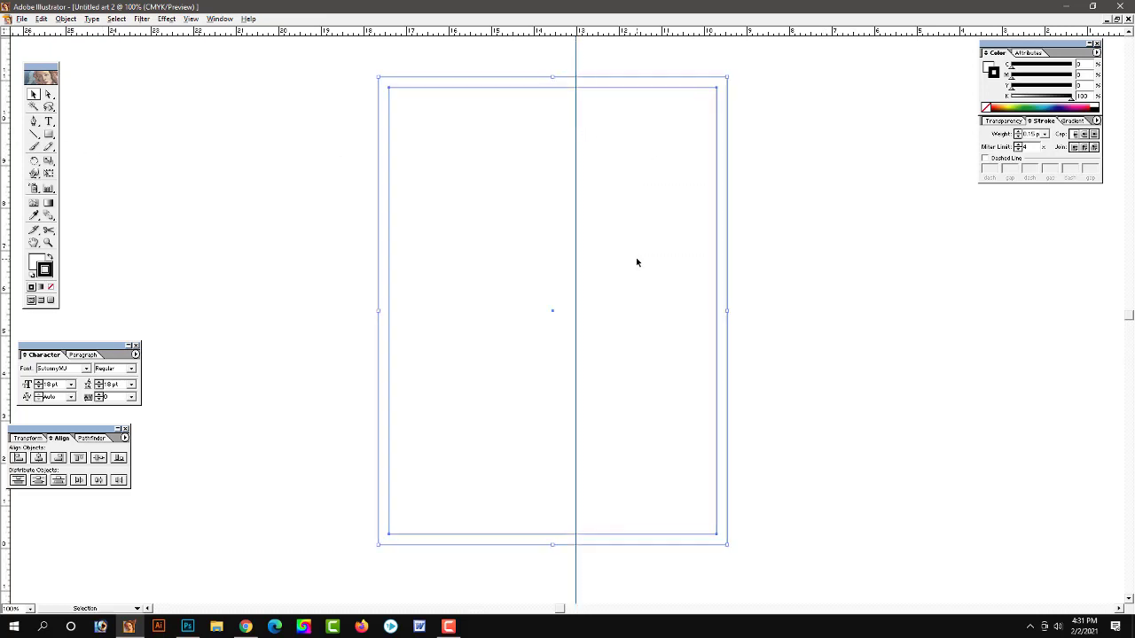
key(Right)
key(Right)
key(Right)
key(Right)
key(Right)
key(Right)
key(Right)
key(Right)
key(Right)
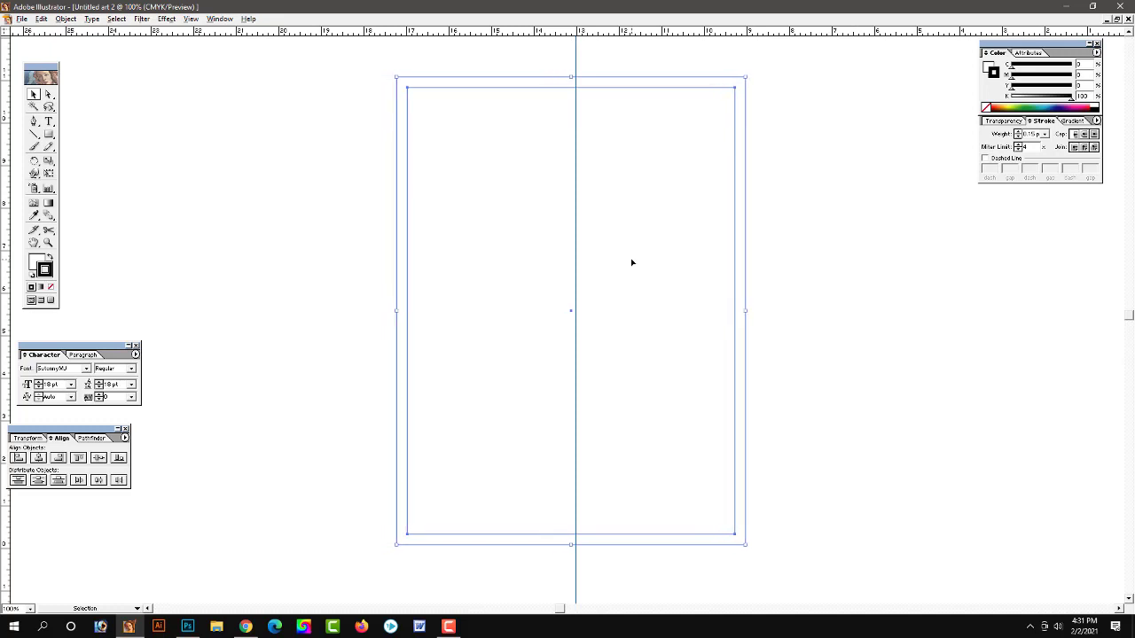
key(Right)
key(Right)
key(Right)
key(Right)
key(Right)
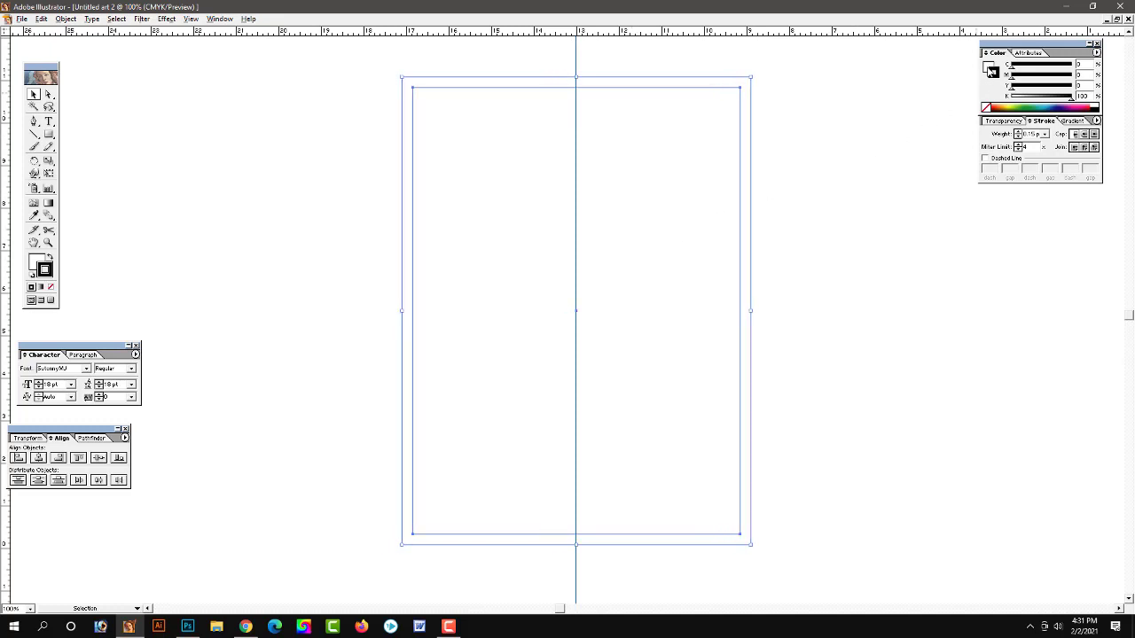
Set the frame fill to None and zoom in on the top of the page
click(986, 108)
click(740, 225)
key(z)
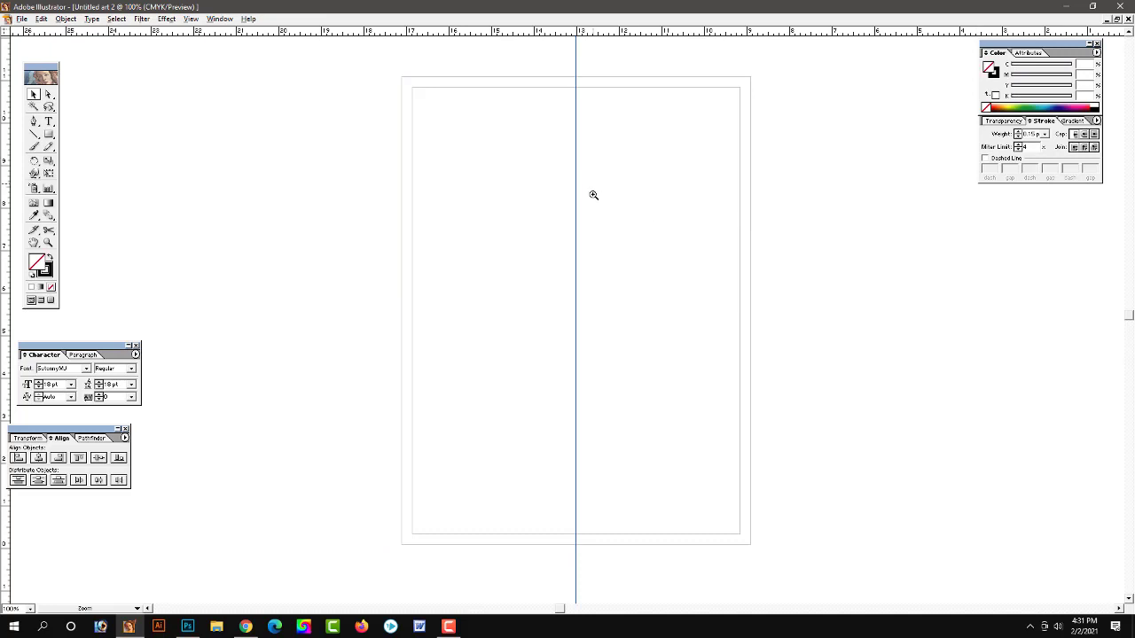
click(594, 194)
scroll(621, 342, down, 2)
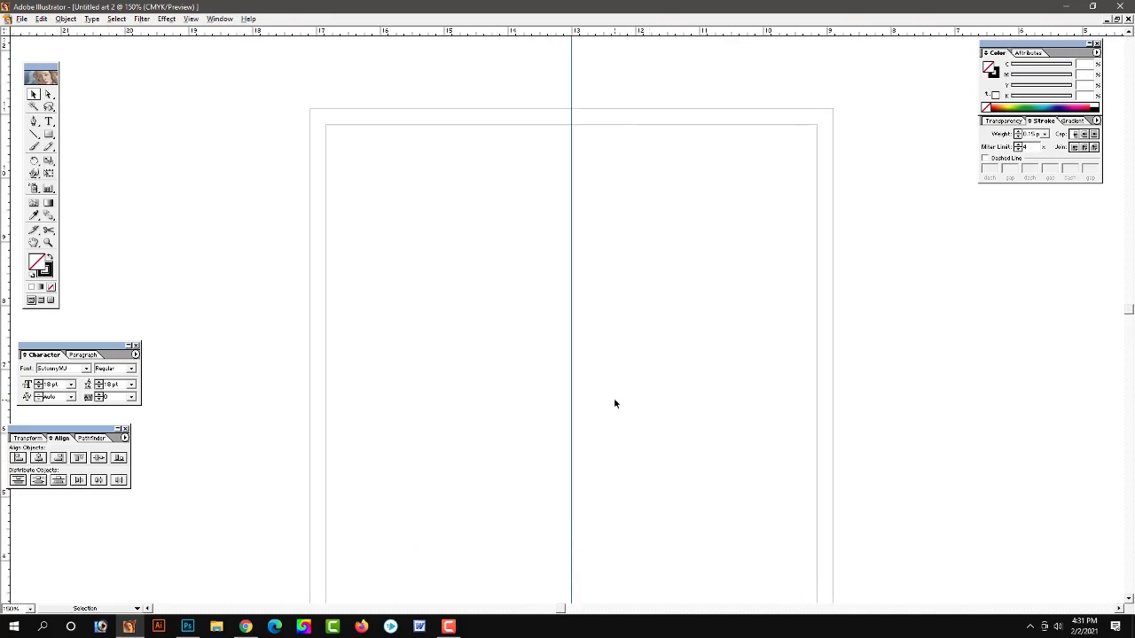
click(49, 121)
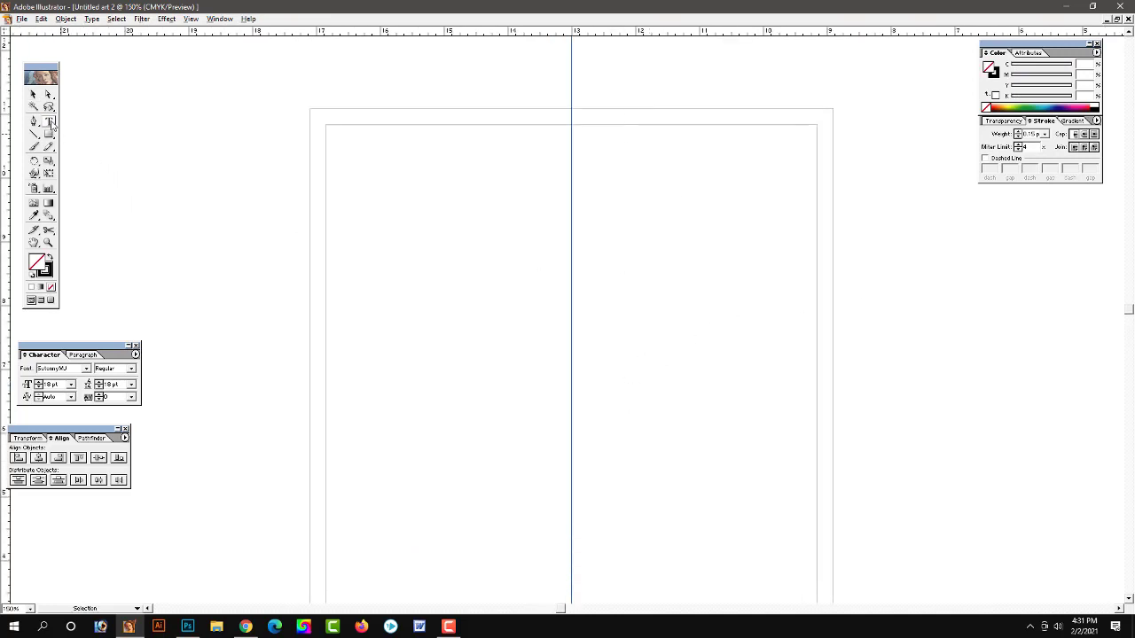
Type the line বিসমিল্লাহির রাহমানির রাহিম and move it up just inside the frame top
click(497, 204)
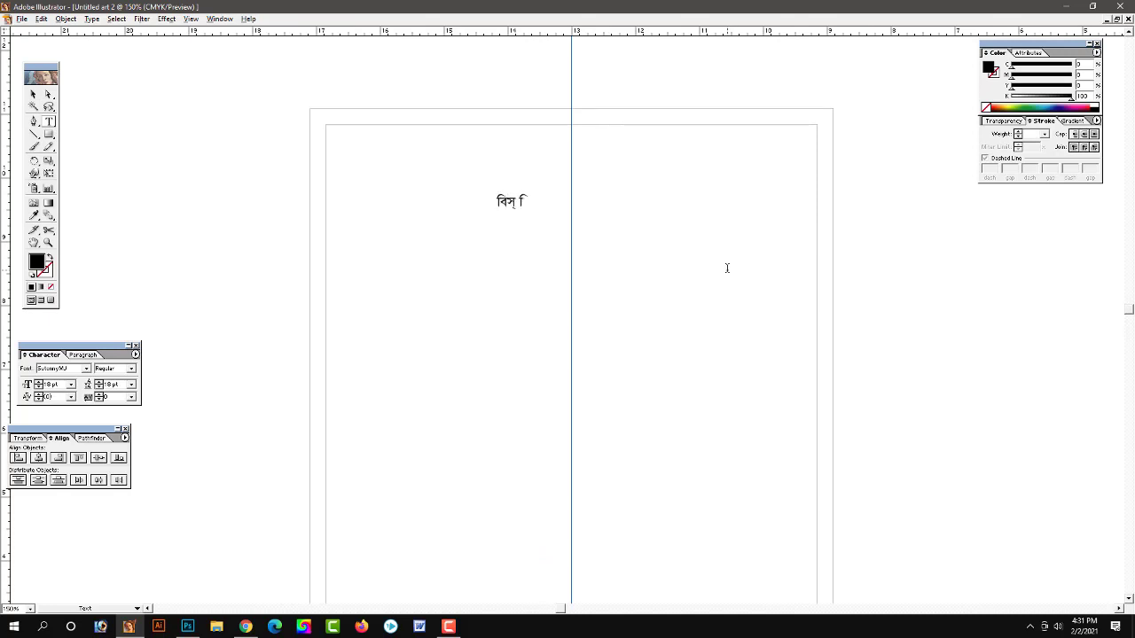
text(ম)
text(রাহ্মা)
text(র রাহিম)
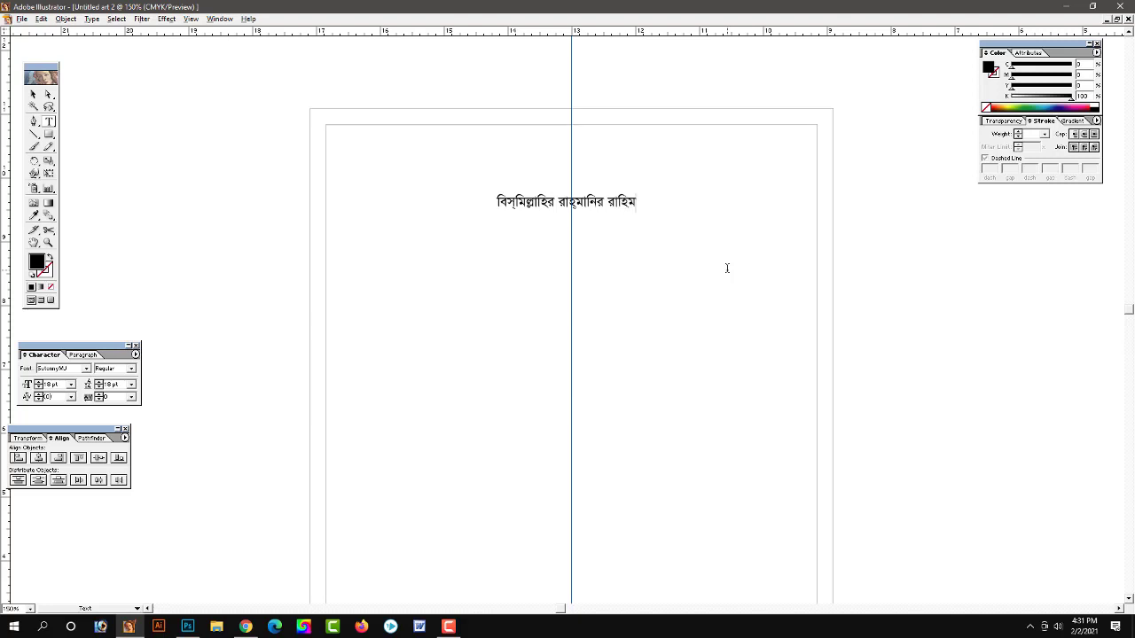
key(Escape)
drag(591, 211, 598, 155)
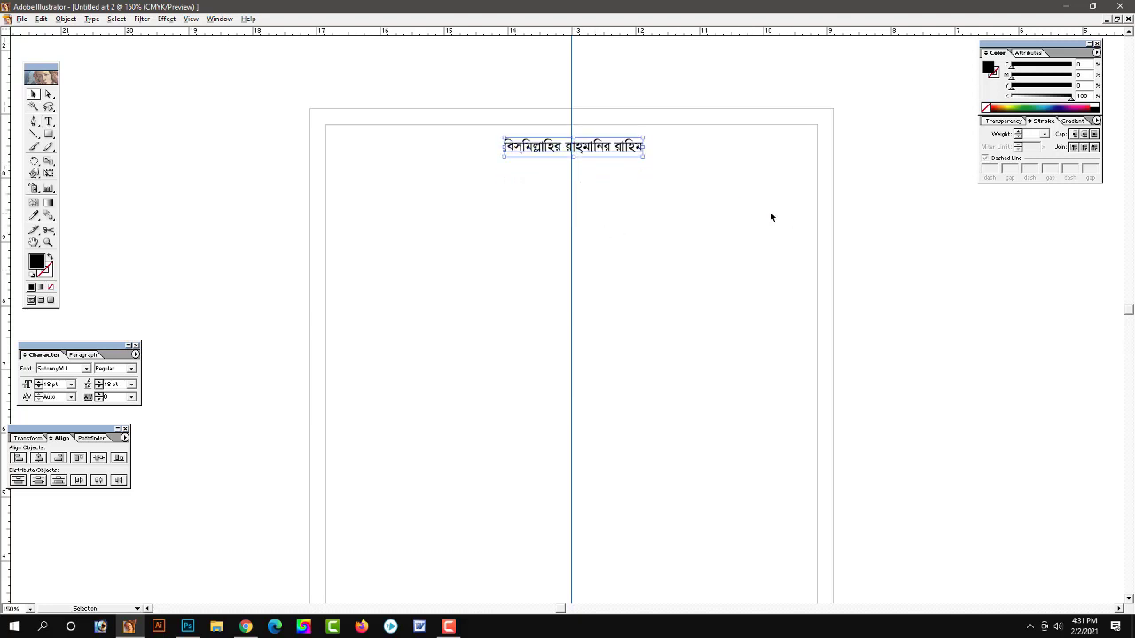
Duplicate the bismillah line lower and retype it as 'বালিকাদের কোরআন শিক্ষা ক্লাশ'
click(883, 232)
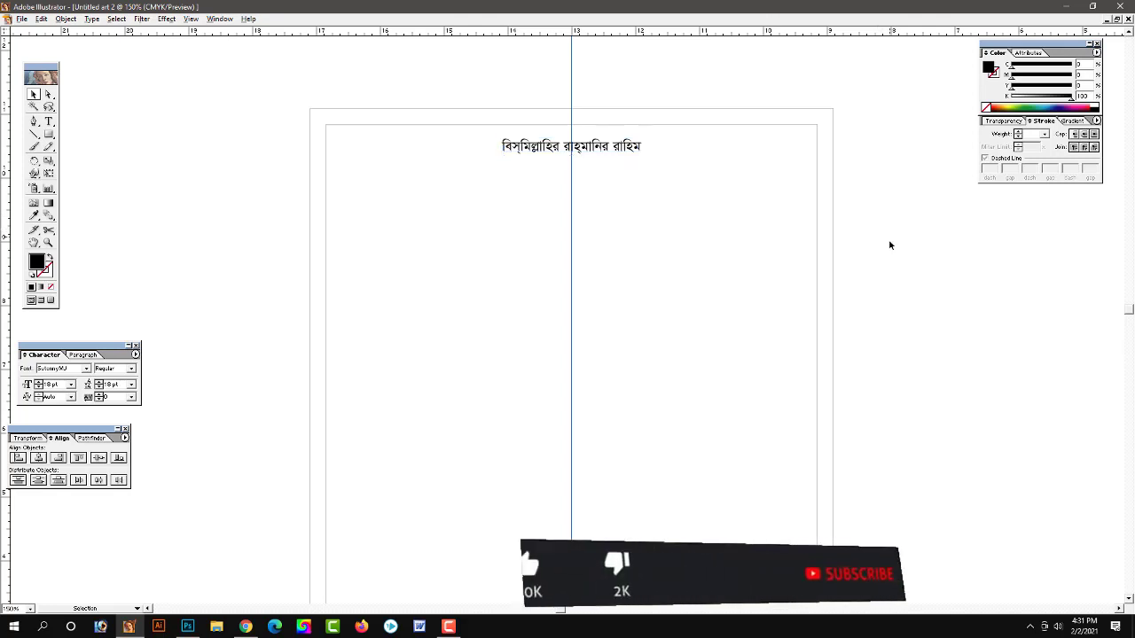
drag(600, 155, 594, 253)
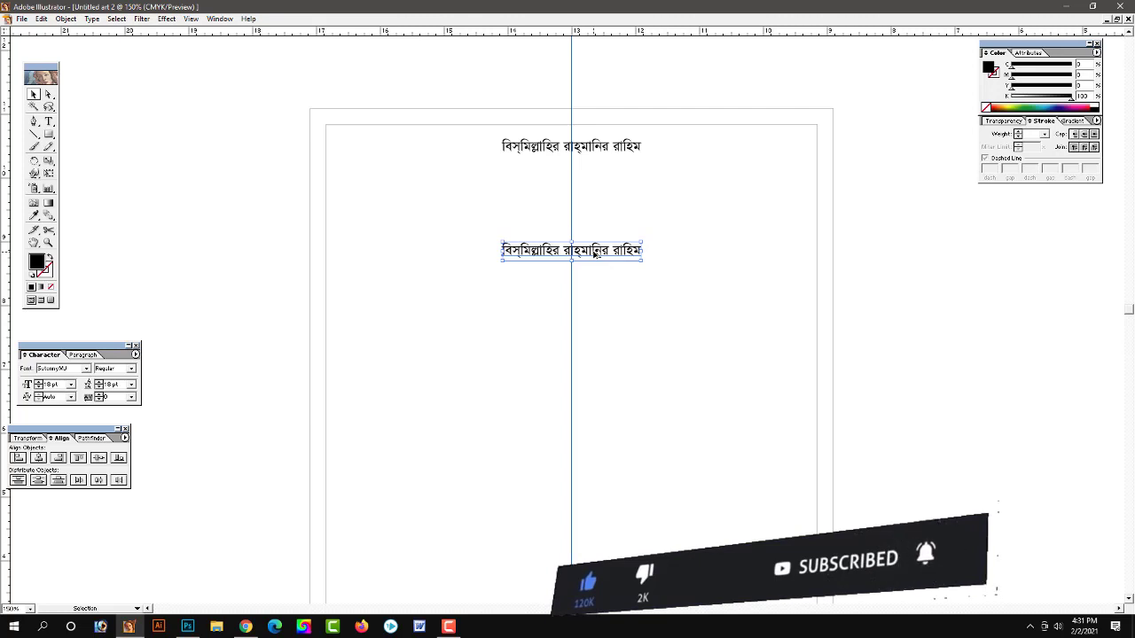
double_click(595, 252)
key(ctrl+a)
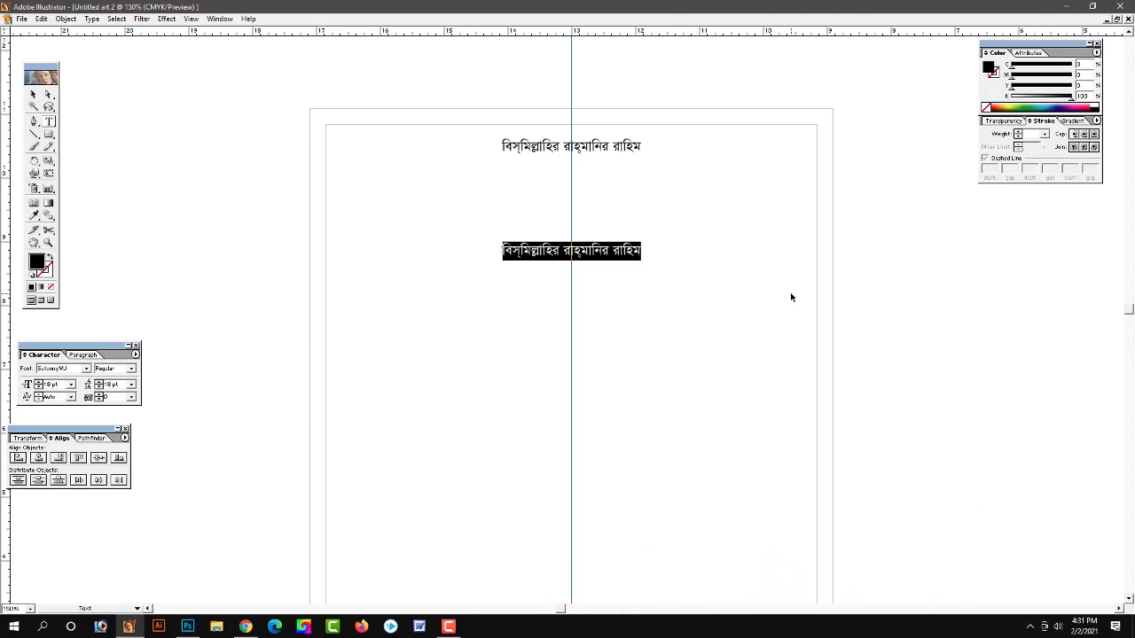
text(বালিকাদের ে)
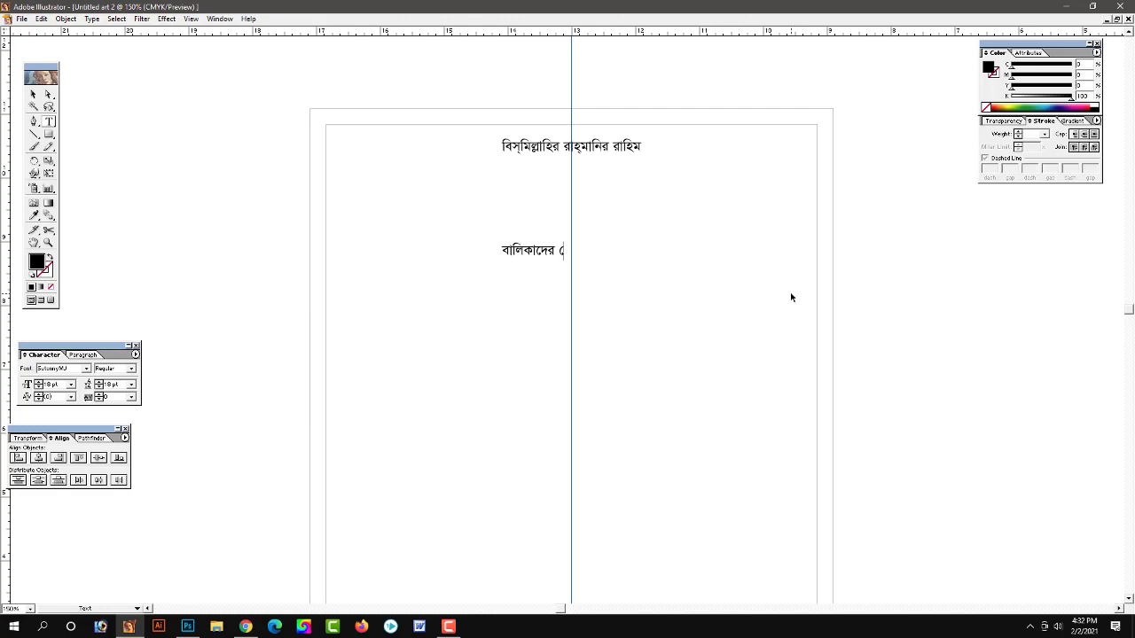
text(jf)
text( dM)
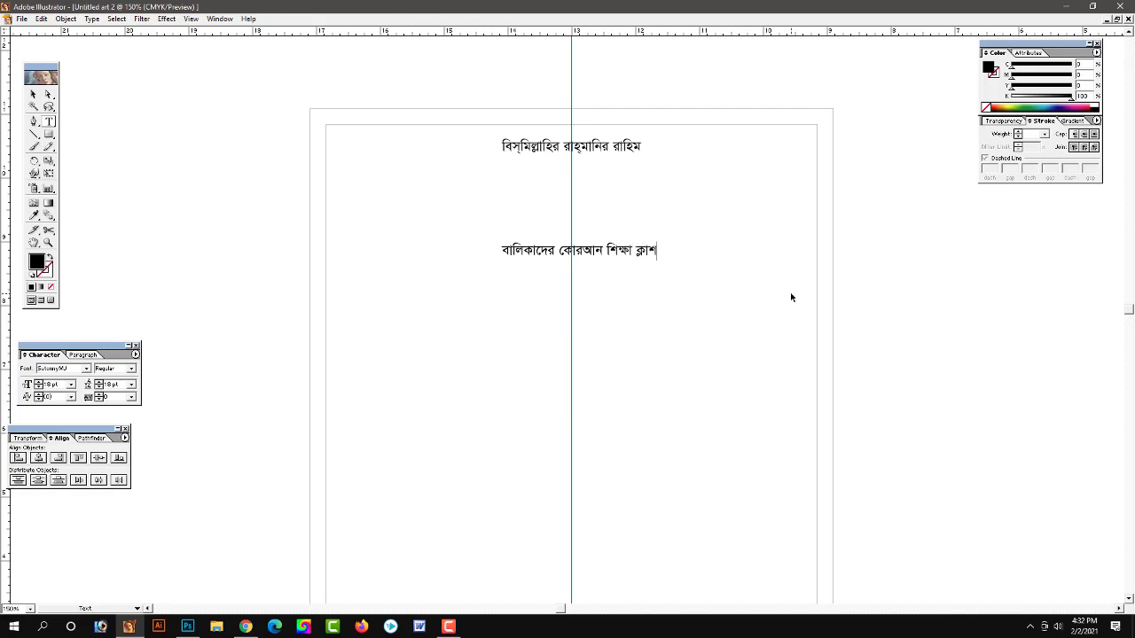
Scale the title up to about 45 pt, nudge it into place, and duplicate it below
key(ctrl)
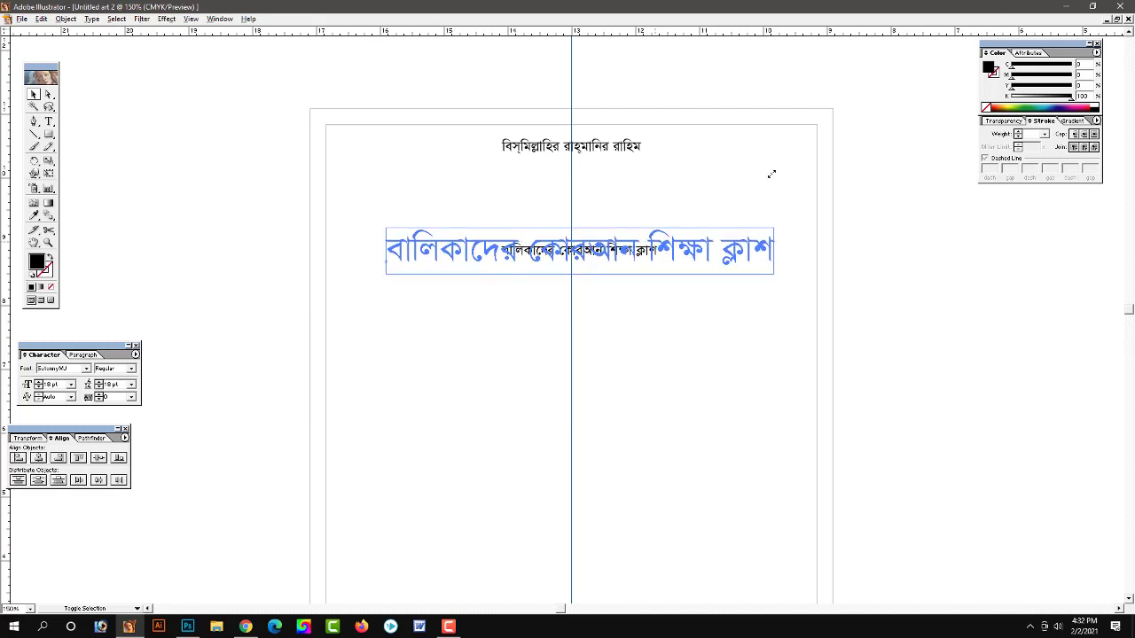
mouse_move(656, 241)
mouse_down()
mouse_move(770, 175)
mouse_move(643, 198)
mouse_up()
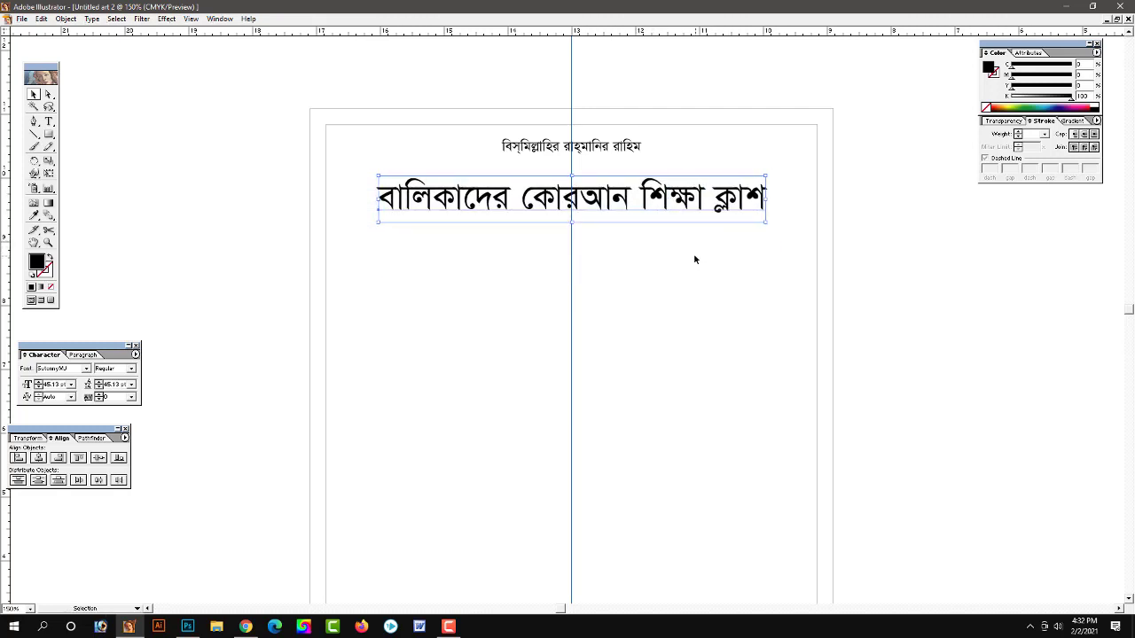
key(Right)
key(Right)
key(Right)
key(Down)
key(Down)
key(Down)
key(Down)
key(Down)
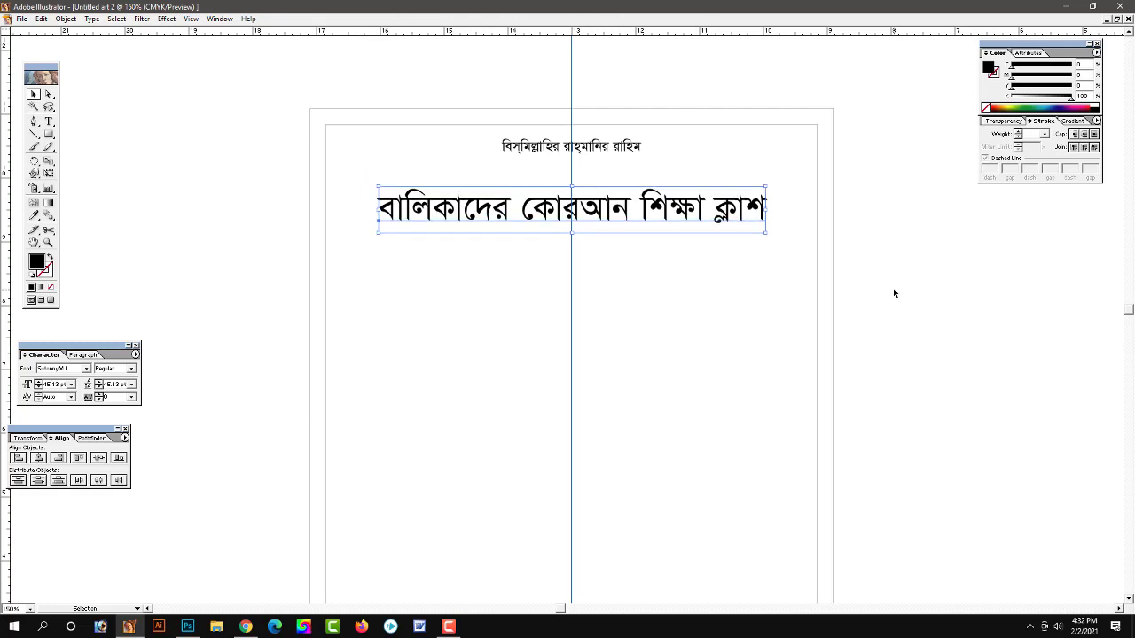
click(894, 292)
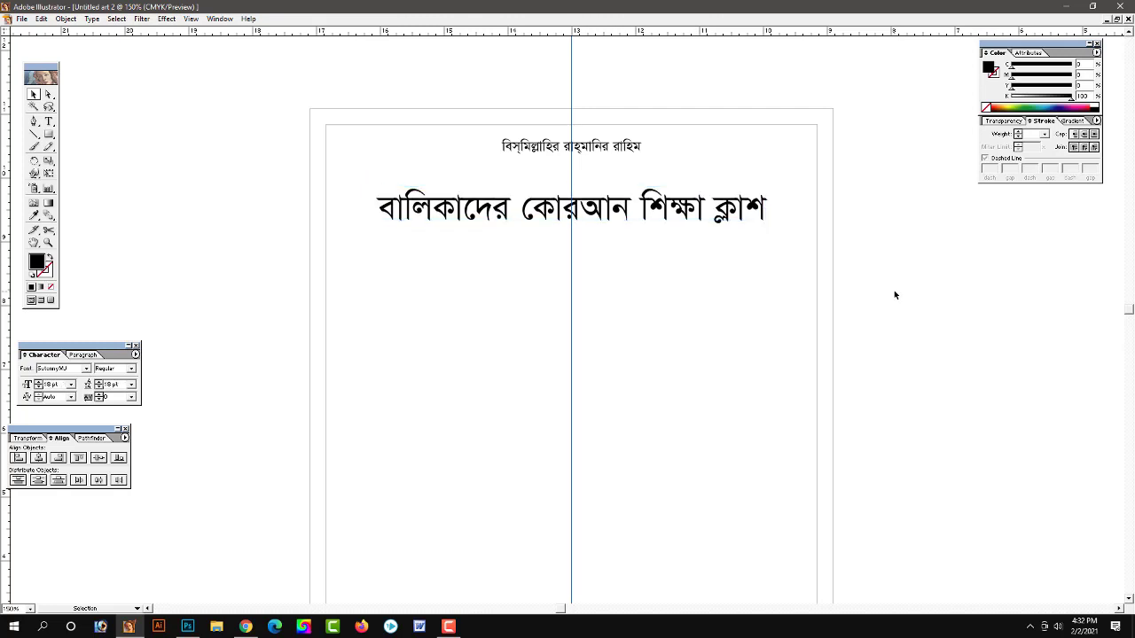
click(663, 215)
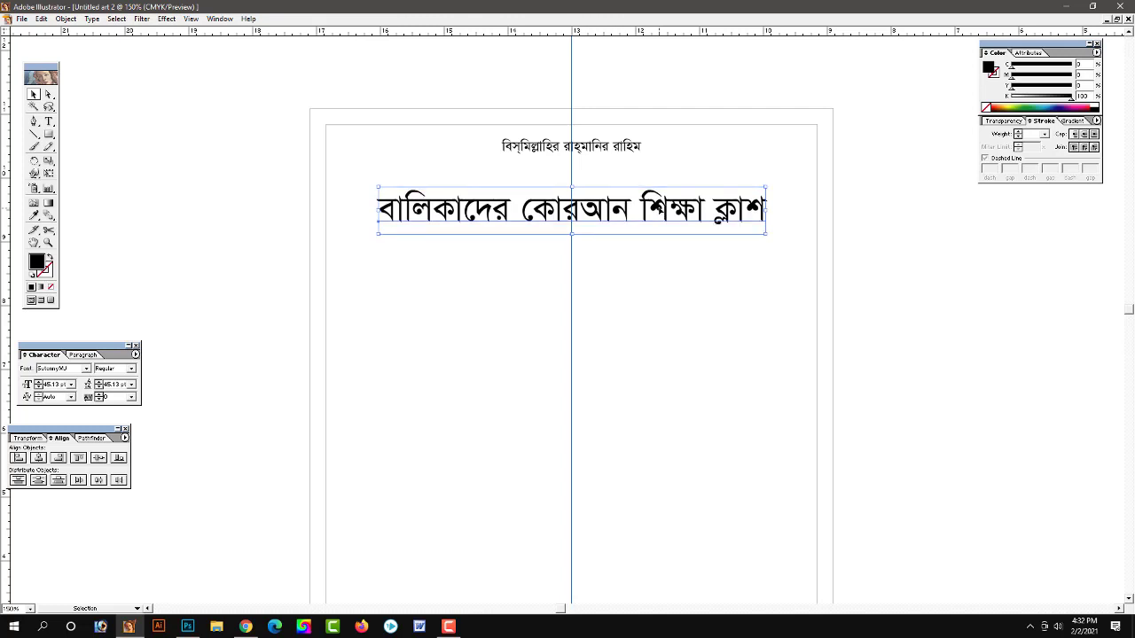
click(765, 279)
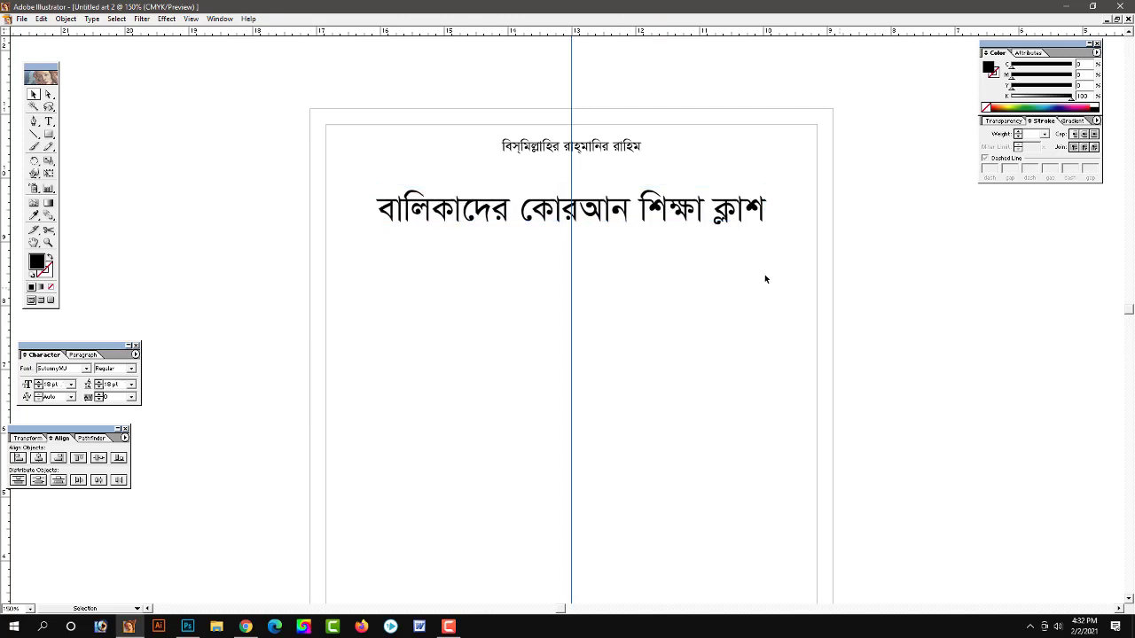
drag(642, 220, 642, 274)
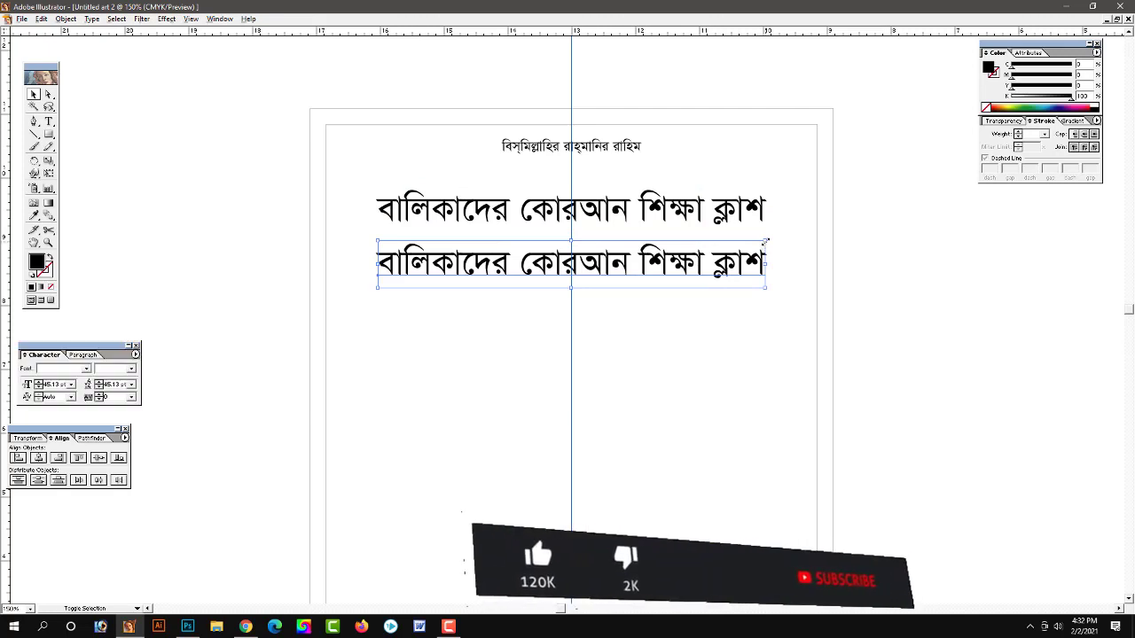
Shrink the title copy and retype it as the address 'ব্লু-বার্ড স্কুল এর সাথে, বজ্রাপুর, জামালপুর।'
drag(766, 239, 689, 251)
click(791, 315)
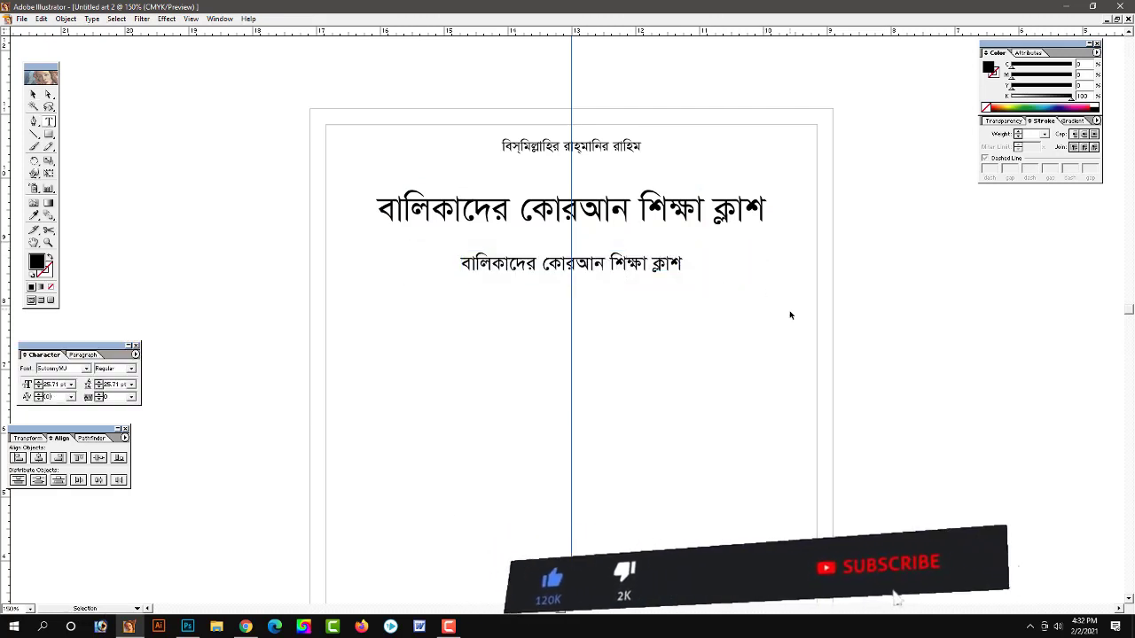
key(ctrl+a)
text(ব্)
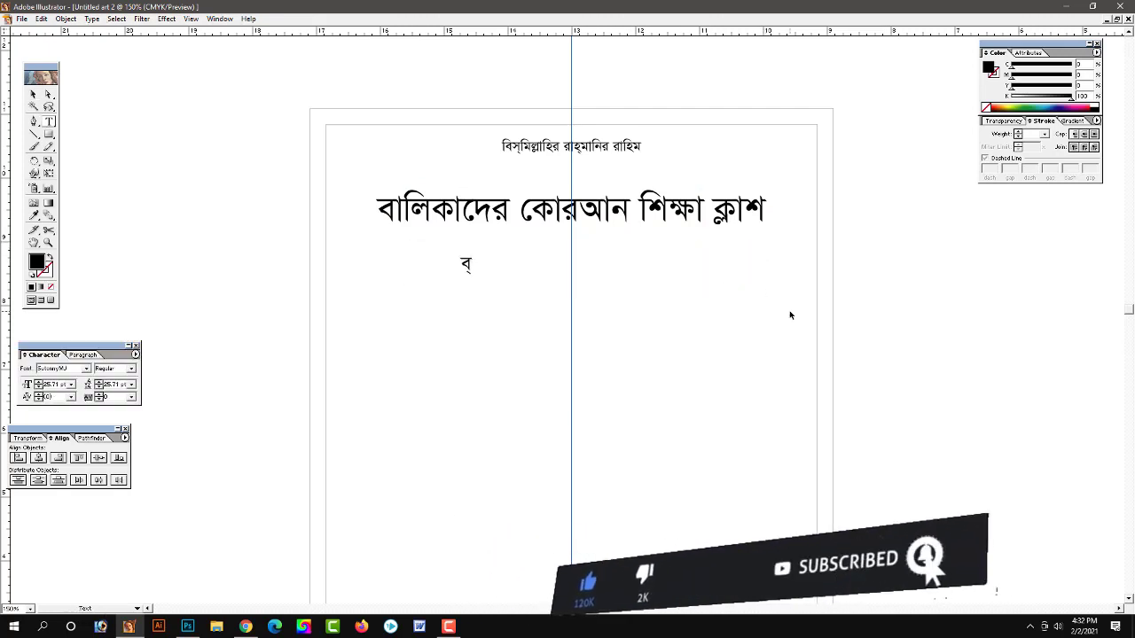
text(ল)
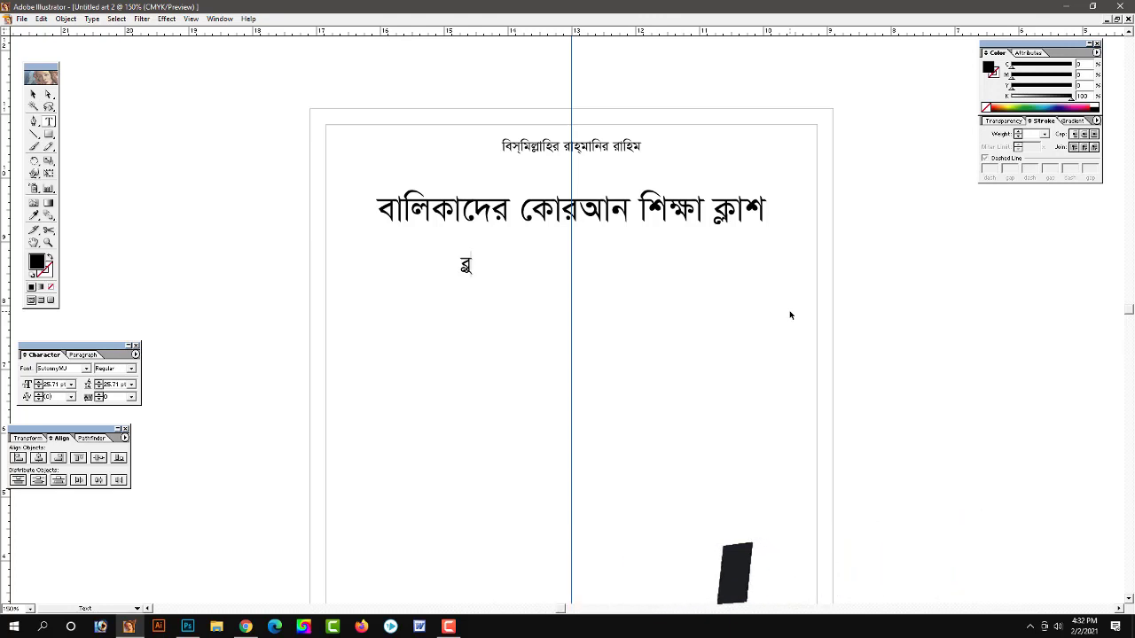
text(বাড)
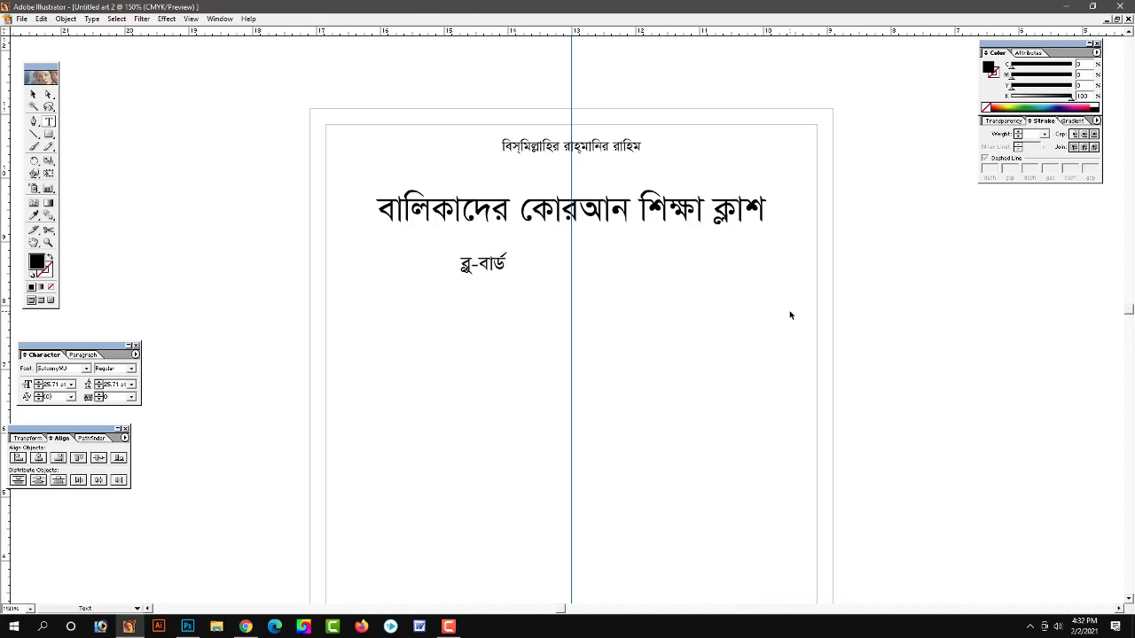
text( স)
text(্কুল)
text(রব)
key(BackSpace)
key(BackSpace)
text(েএর)
text( সাথে,)
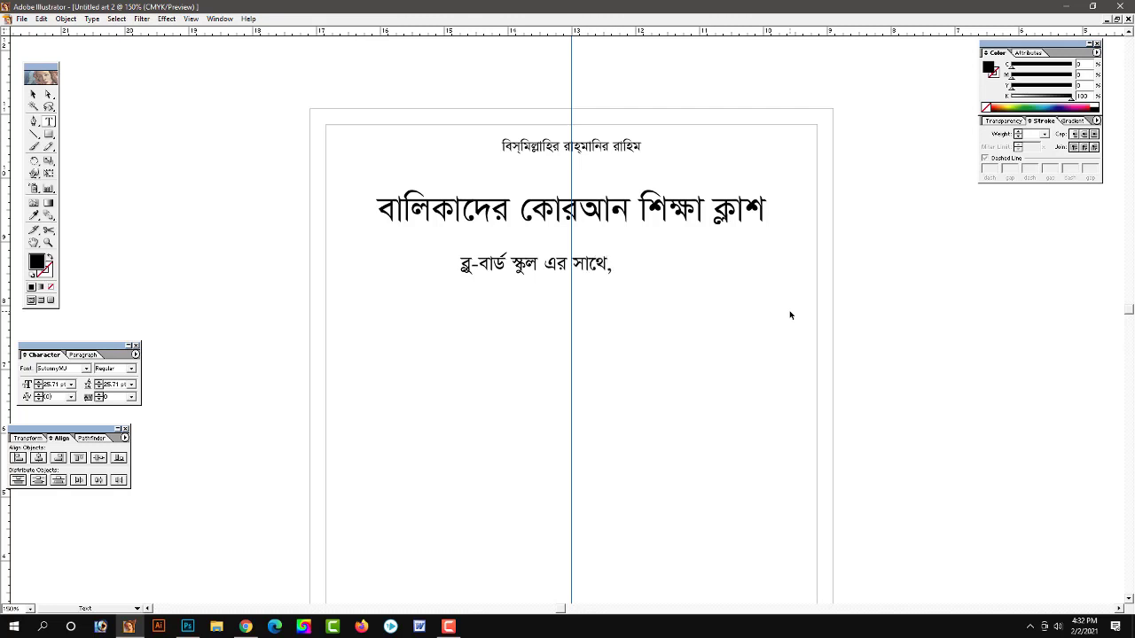
text( বজ্রা)
text(র, জ)
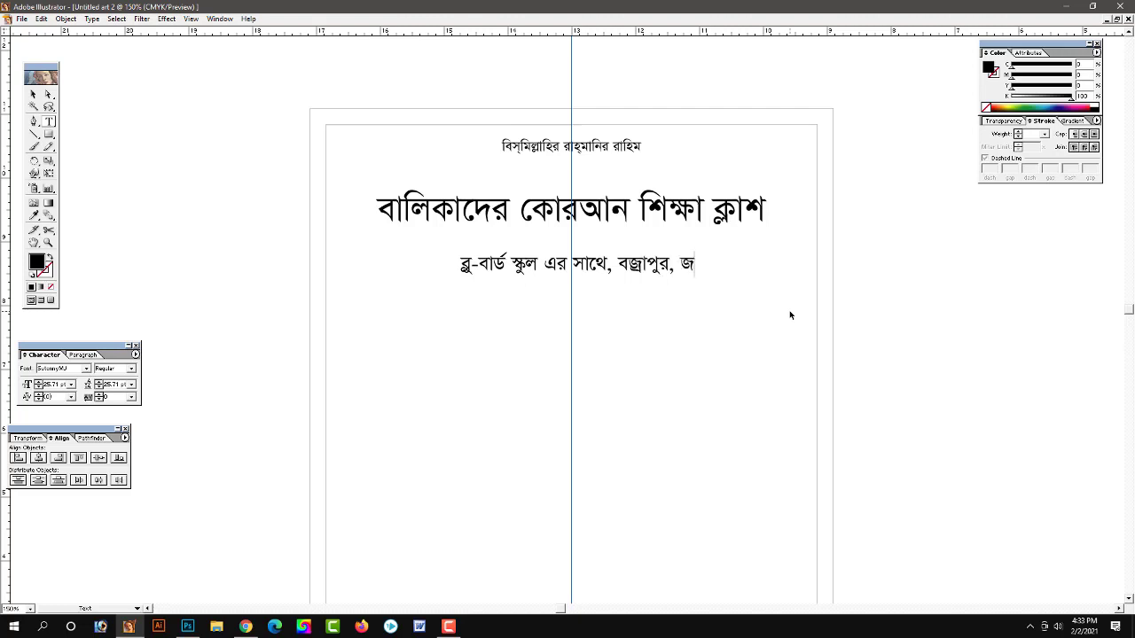
text(ামালপুর ।)
Position the address line centred directly beneath the large heading
drag(658, 266, 635, 252)
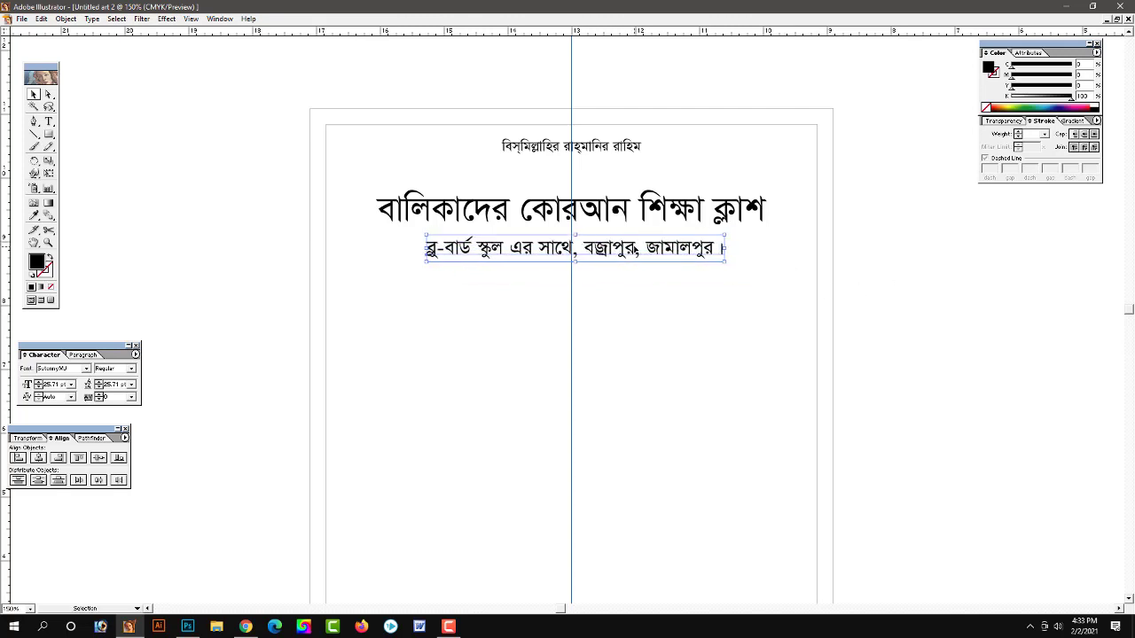
drag(635, 252, 630, 256)
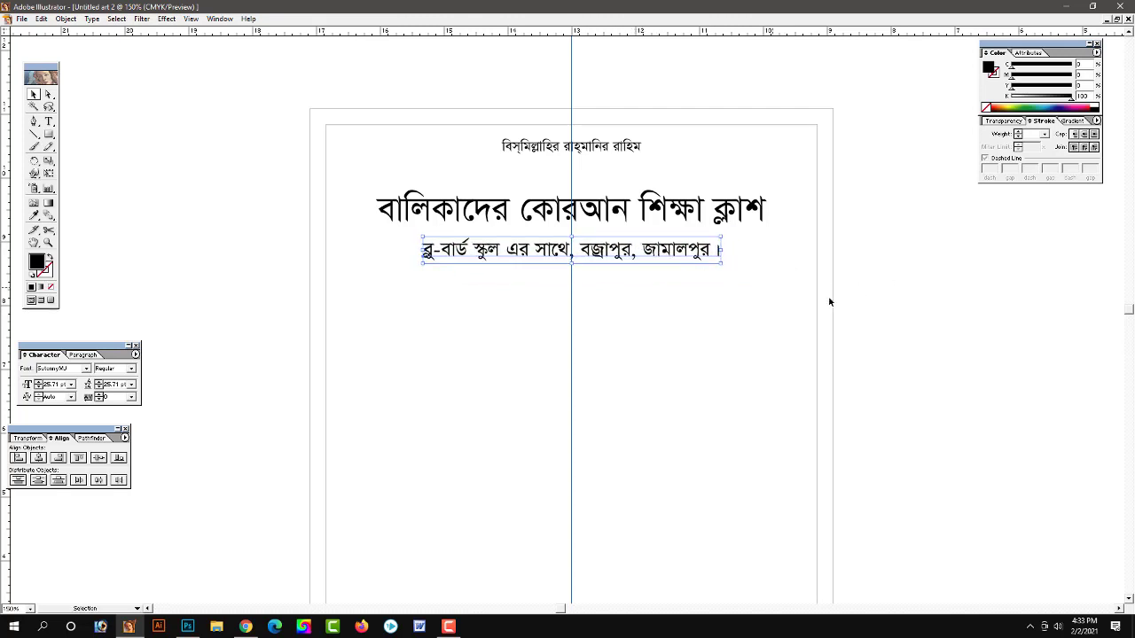
click(906, 311)
scroll(695, 243, up, 1)
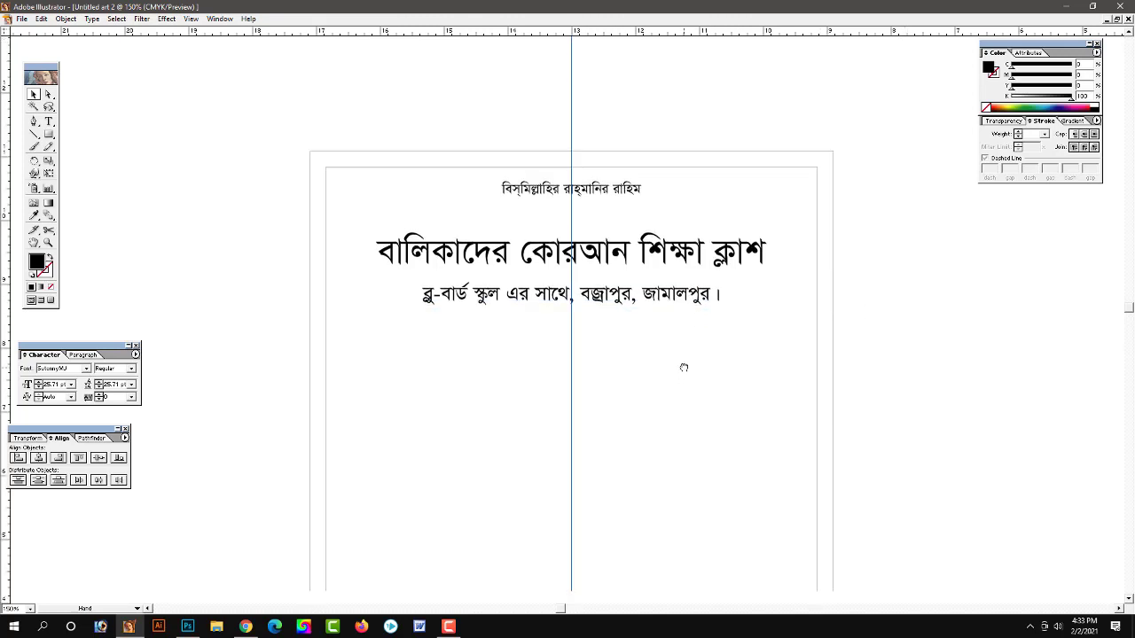
click(652, 295)
key(Up)
key(Up)
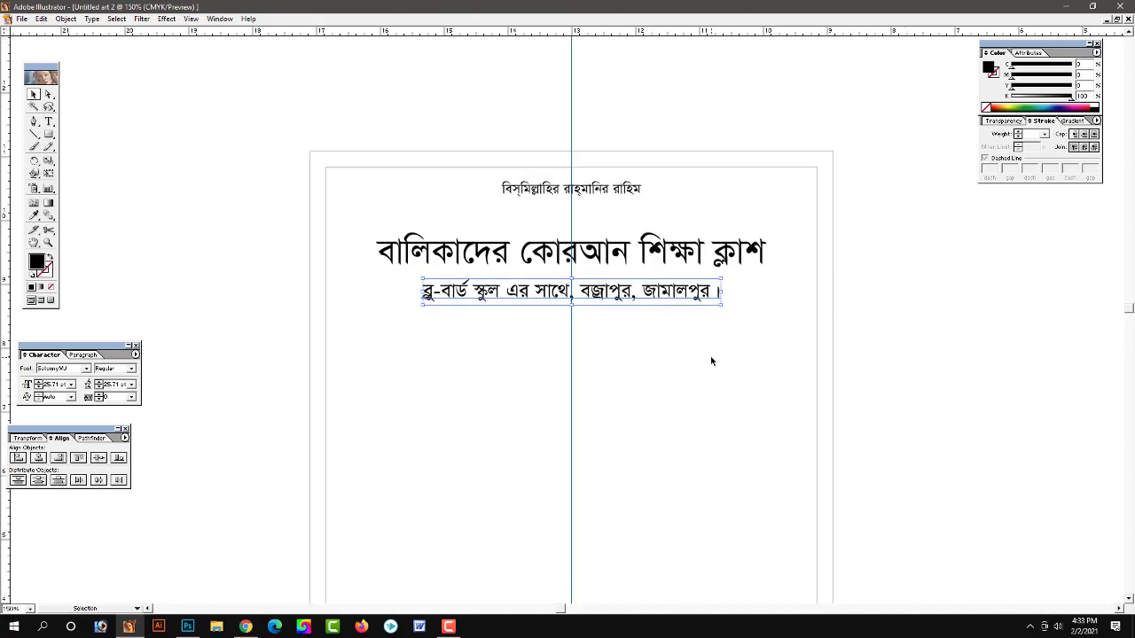
Move the title and address lines lower, and shift the bismillah line slightly down
click(711, 361)
mouse_move(765, 414)
mouse_down()
mouse_move(751, 385)
mouse_move(747, 426)
mouse_up()
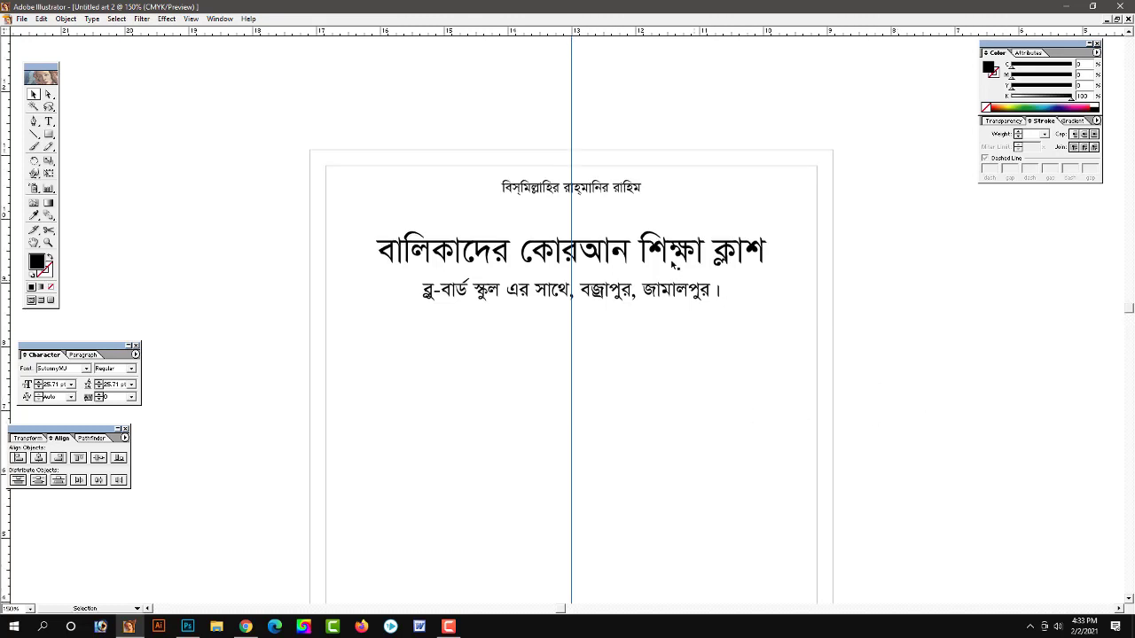
click(674, 247)
shift+click(674, 293)
drag(663, 245, 663, 275)
click(780, 265)
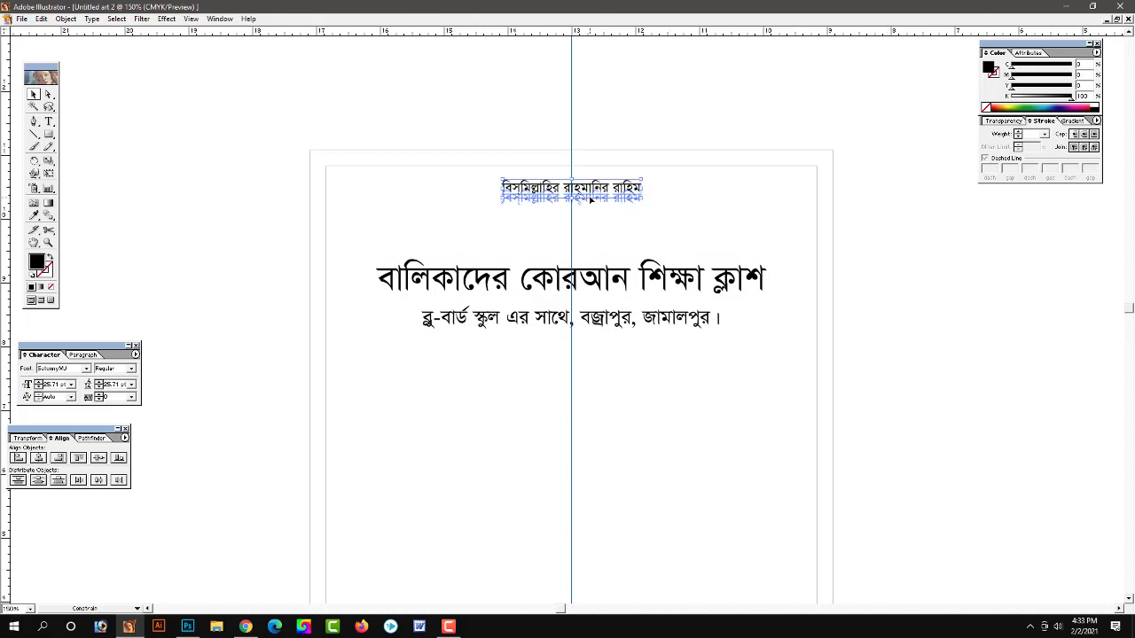
drag(594, 191, 594, 200)
click(907, 296)
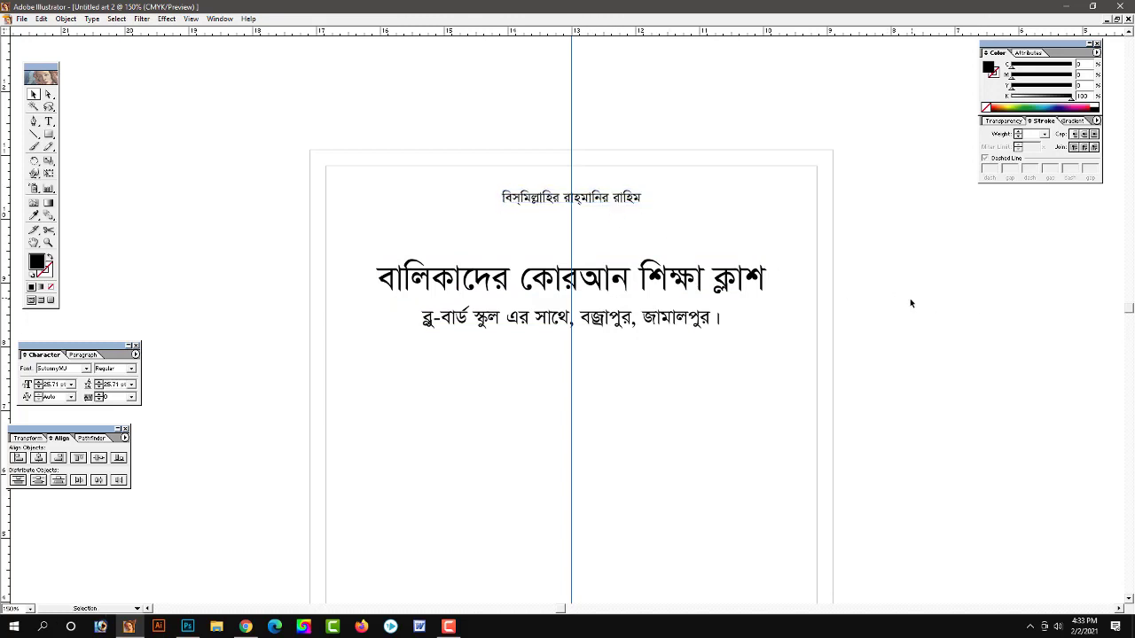
Nudge the title and address lines up slightly to tighten the three-line header
scroll(638, 348, up, 1)
click(634, 351)
shift+click(629, 306)
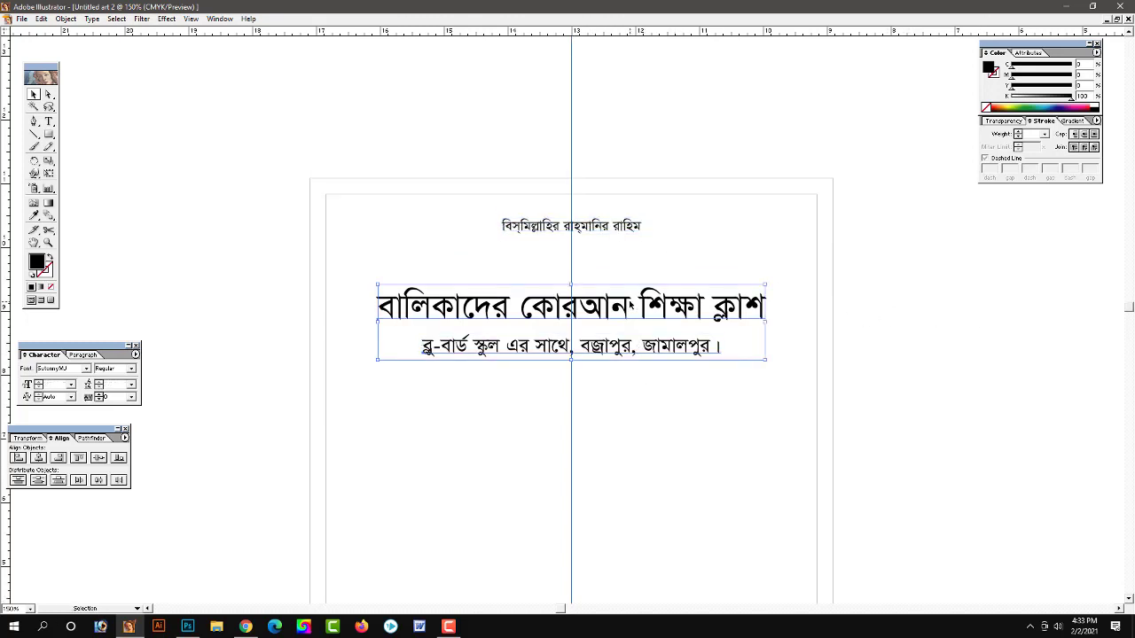
key(Up)
key(Up)
key(Up)
key(Up)
key(Up)
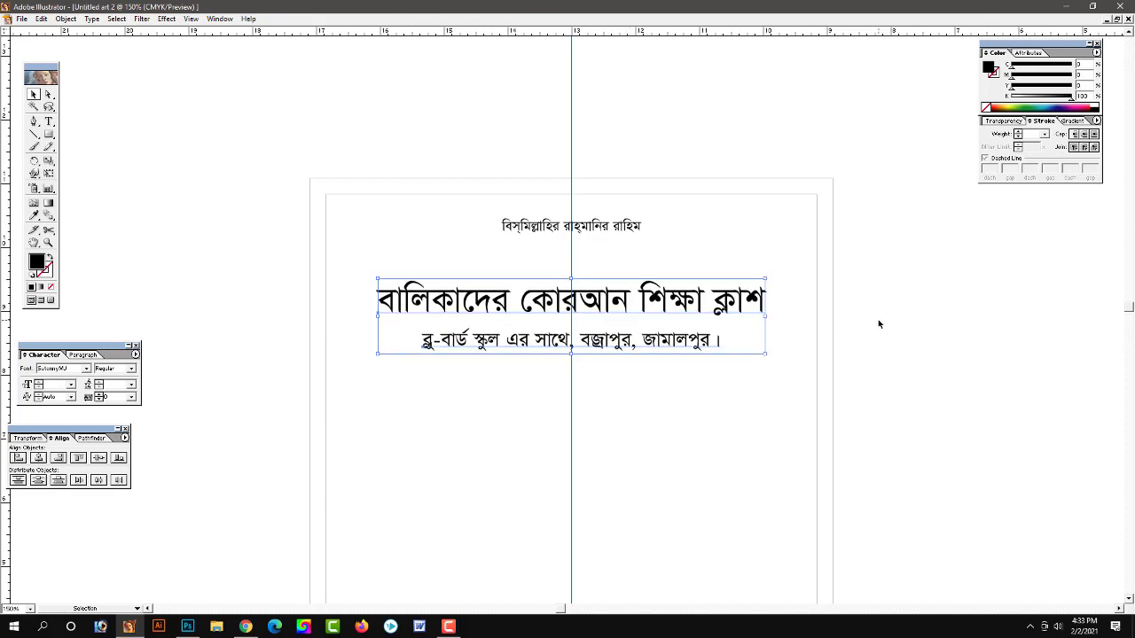
click(879, 325)
drag(720, 408, 710, 393)
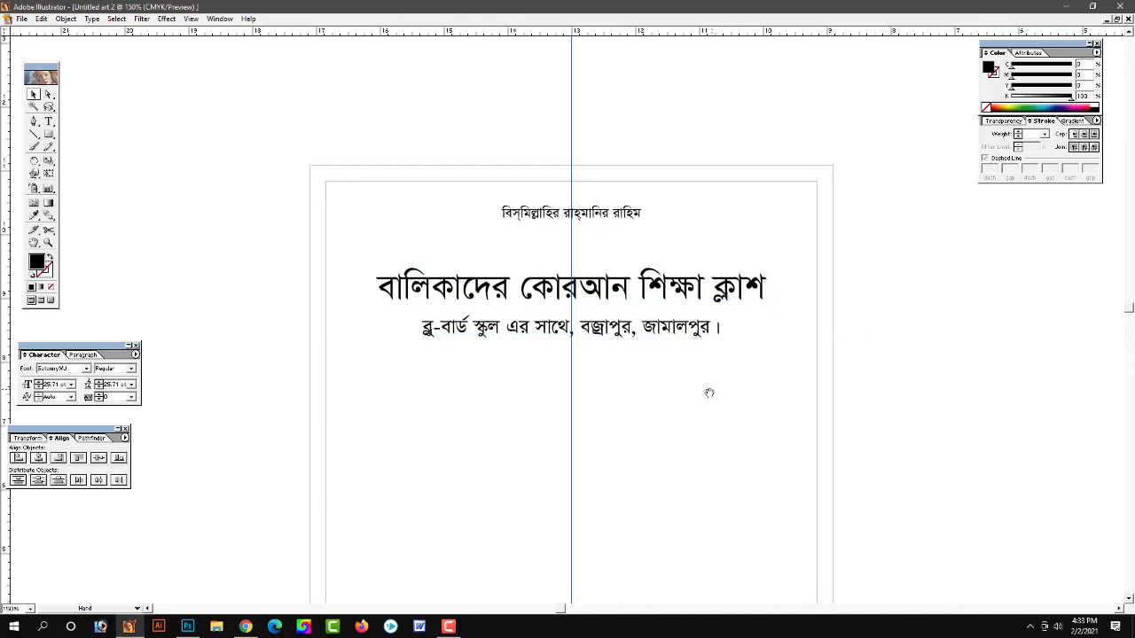
scroll(700, 415, down, 1)
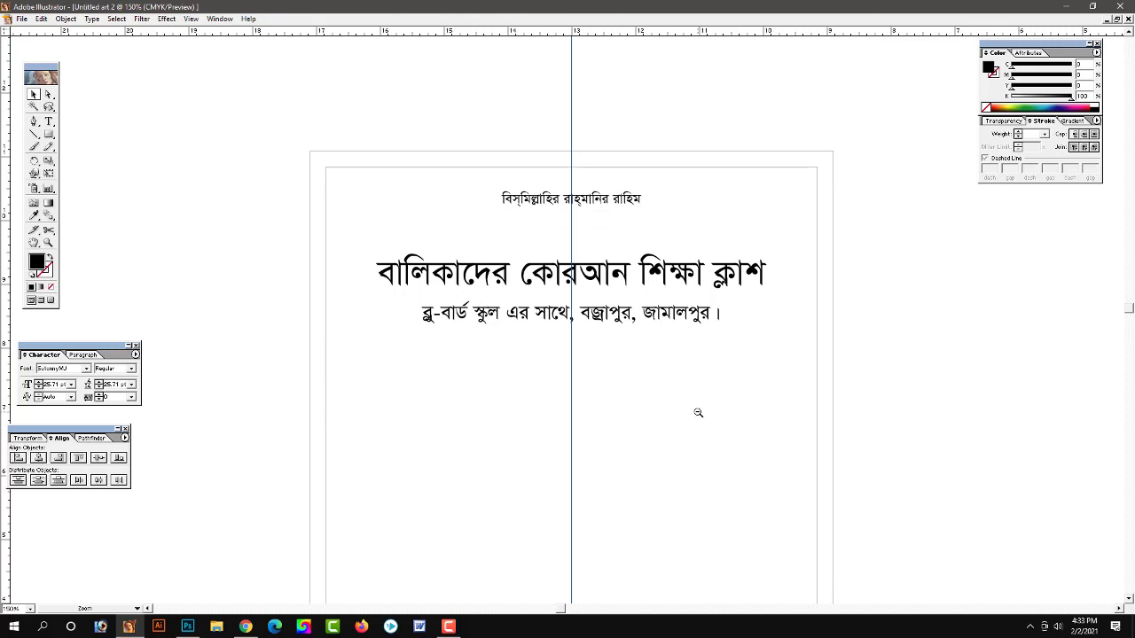
scroll(690, 430, down, 1)
scroll(684, 426, down, 1)
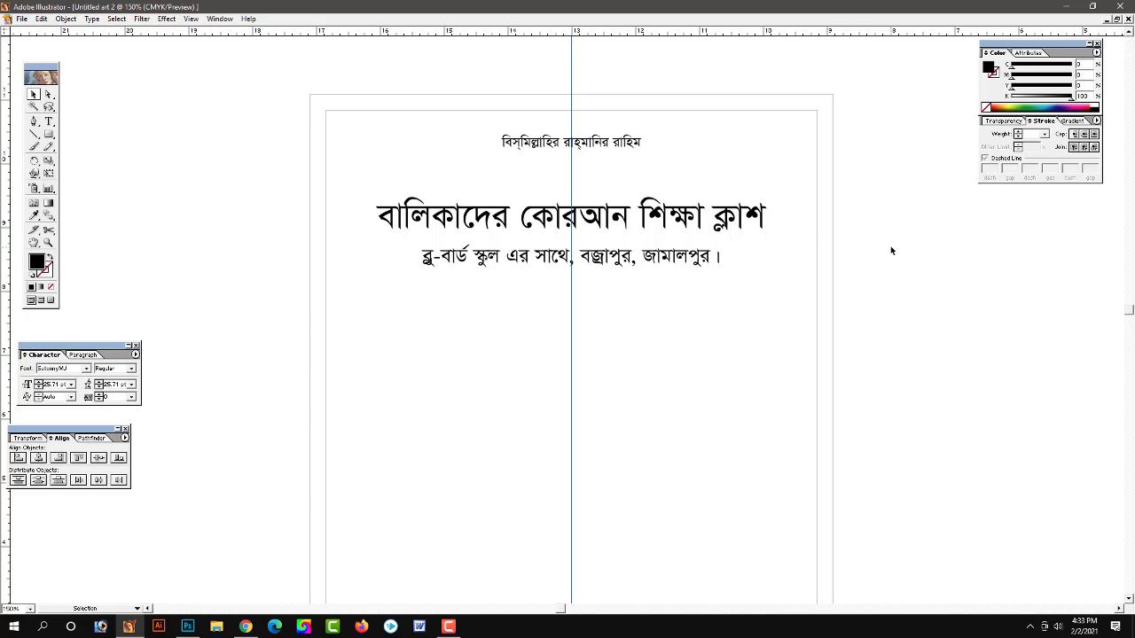
Open Art Font 789.ai from This PC > Customer File (F:) > Art Fonts
key(ctrl+o)
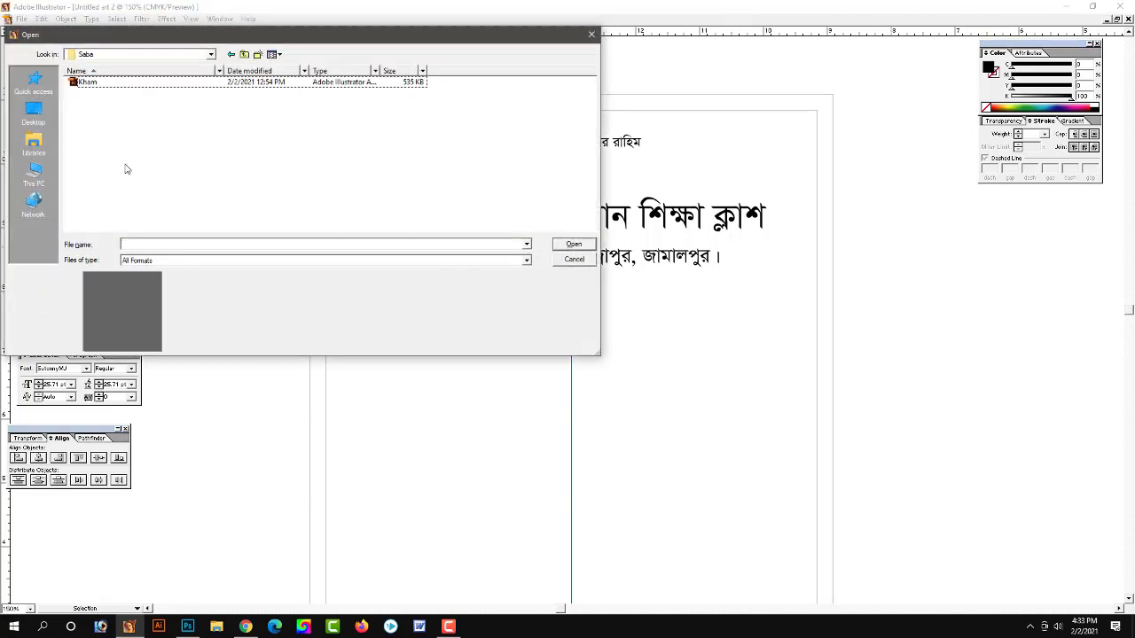
click(34, 176)
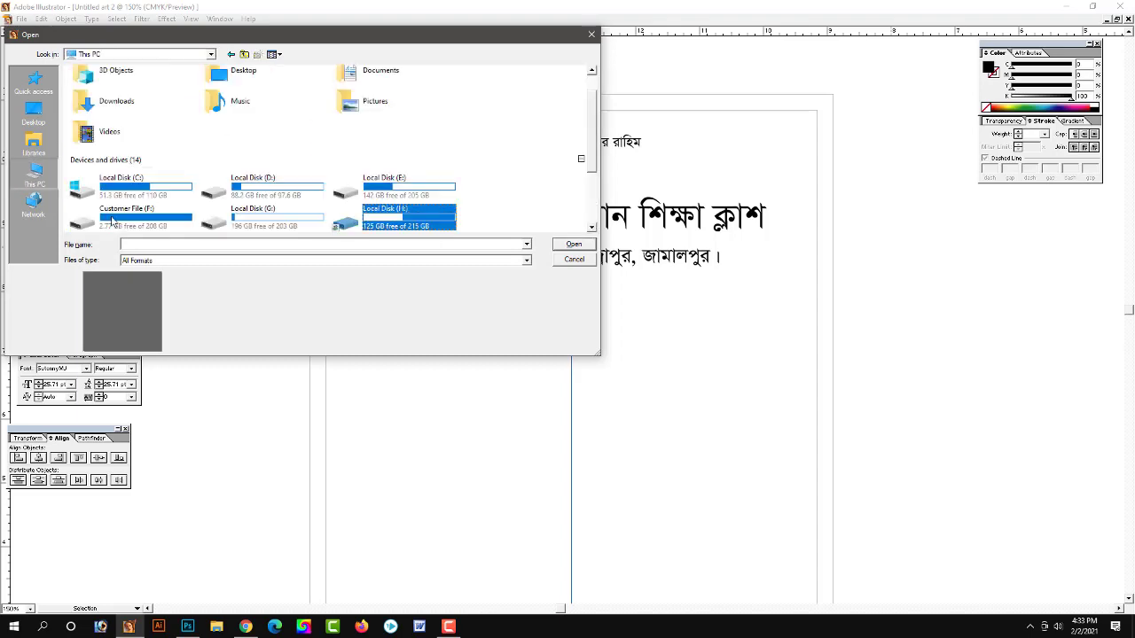
double_click(113, 221)
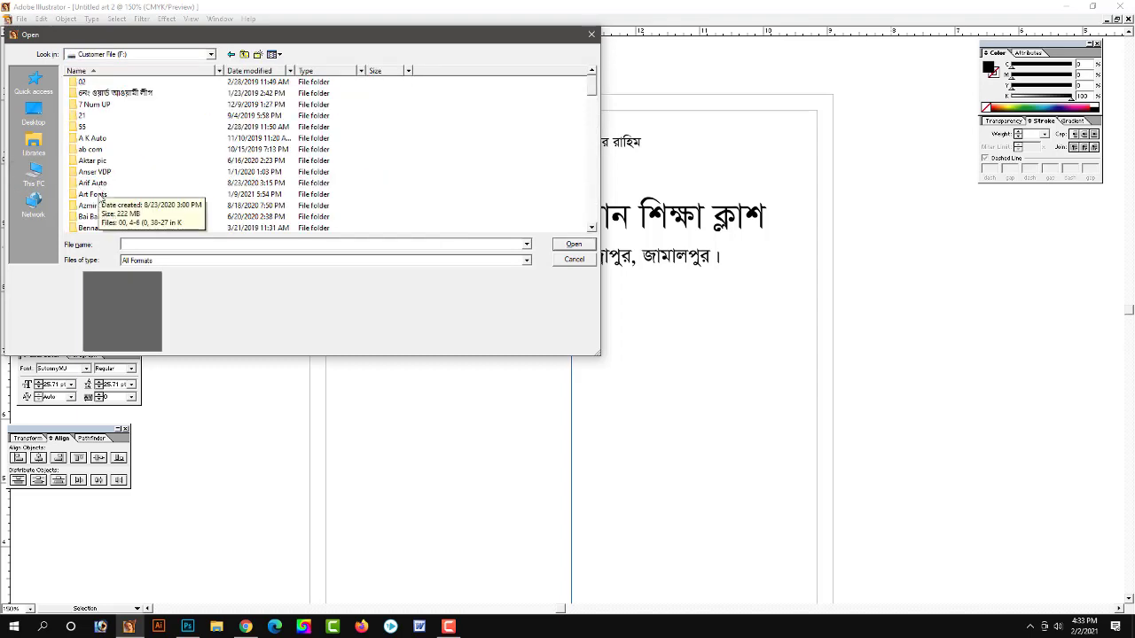
double_click(92, 195)
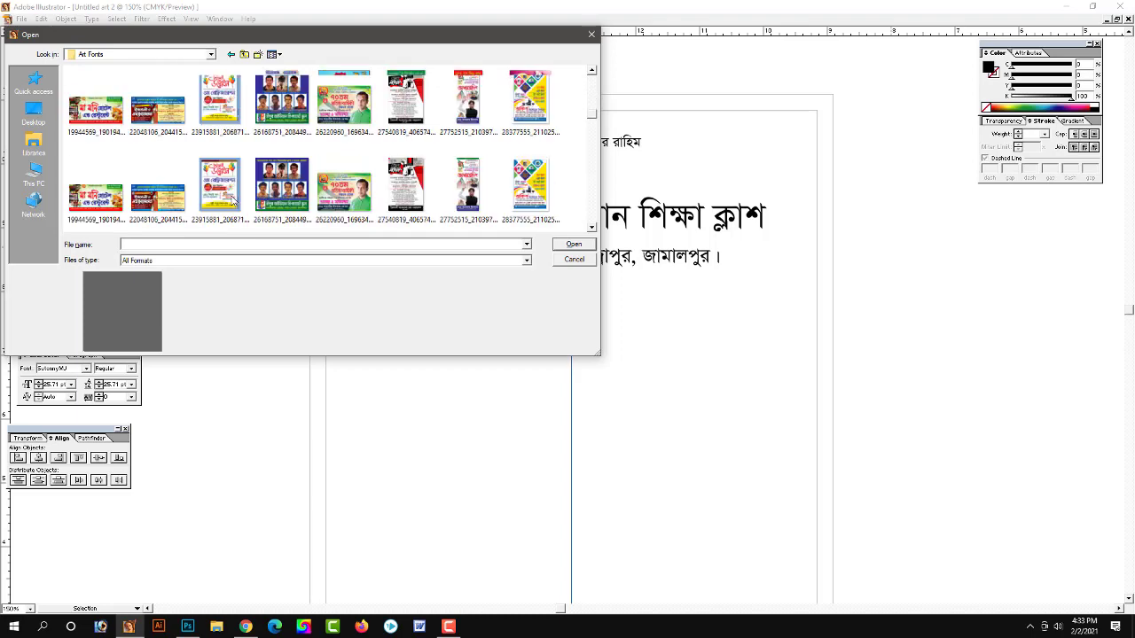
scroll(231, 200, down, 2)
scroll(213, 177, down, 1)
scroll(195, 150, down, 1)
scroll(177, 127, down, 1)
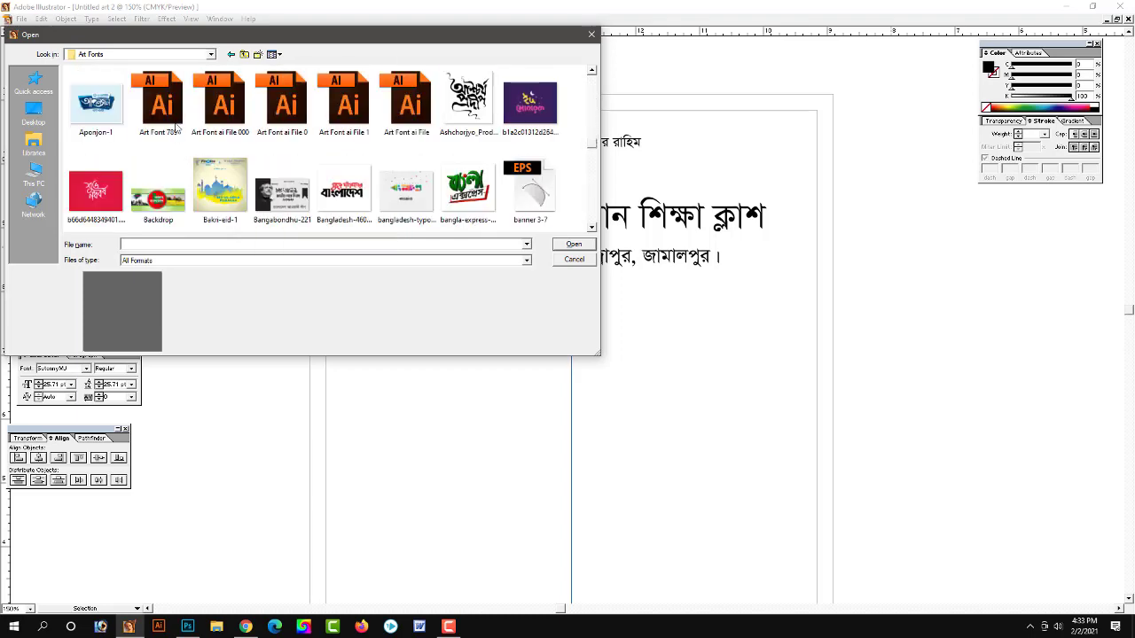
click(166, 111)
click(574, 244)
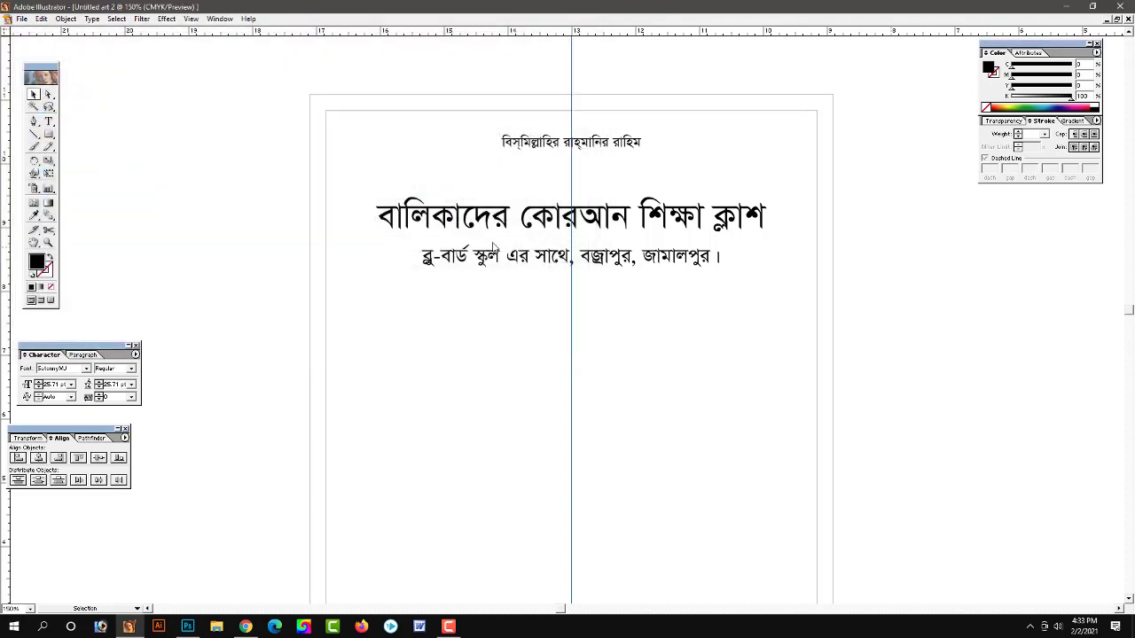
Cut the মেম্বার lettering lines from Art Font 789 and close it without saving
drag(133, 293, 429, 292)
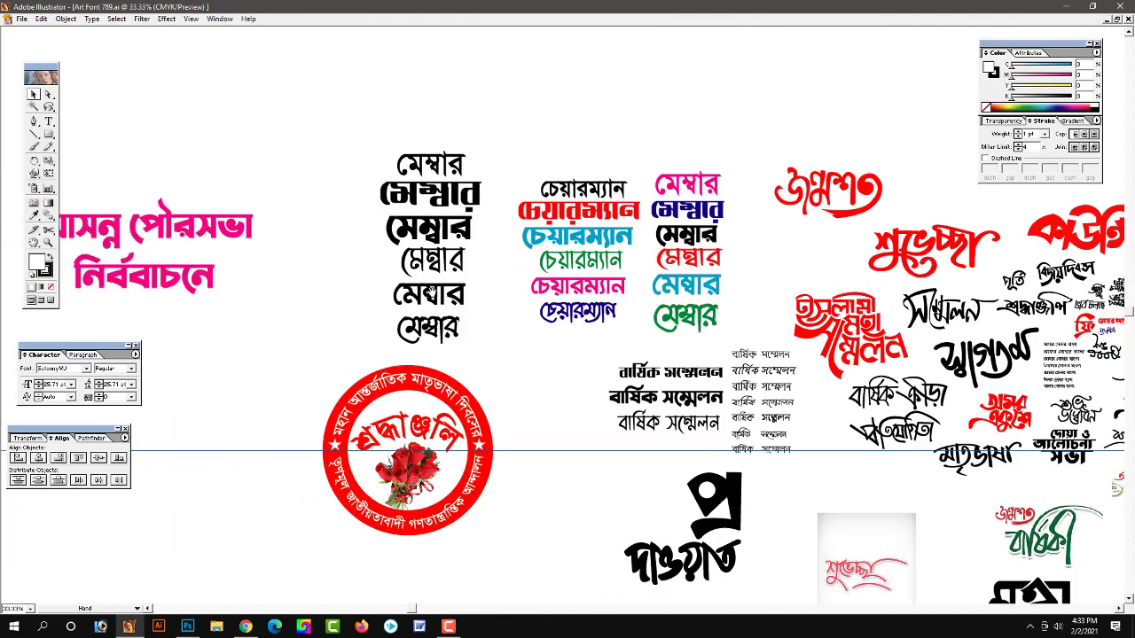
click(456, 199)
shift+click(442, 229)
shift+click(448, 259)
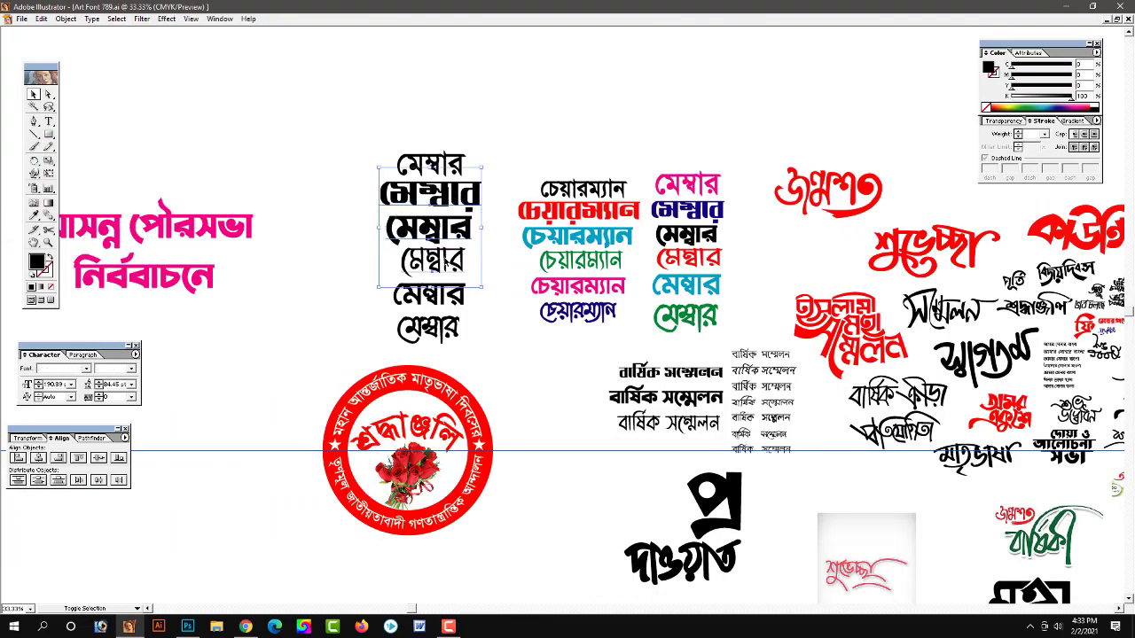
shift+click(444, 303)
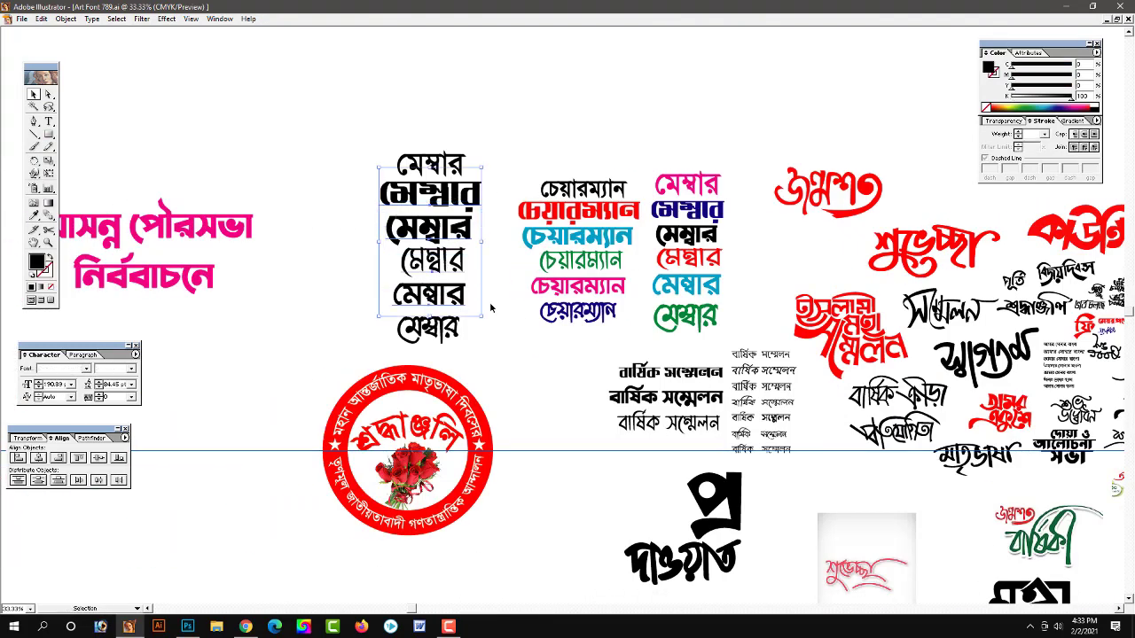
key(ctrl+x)
key(ctrl+w)
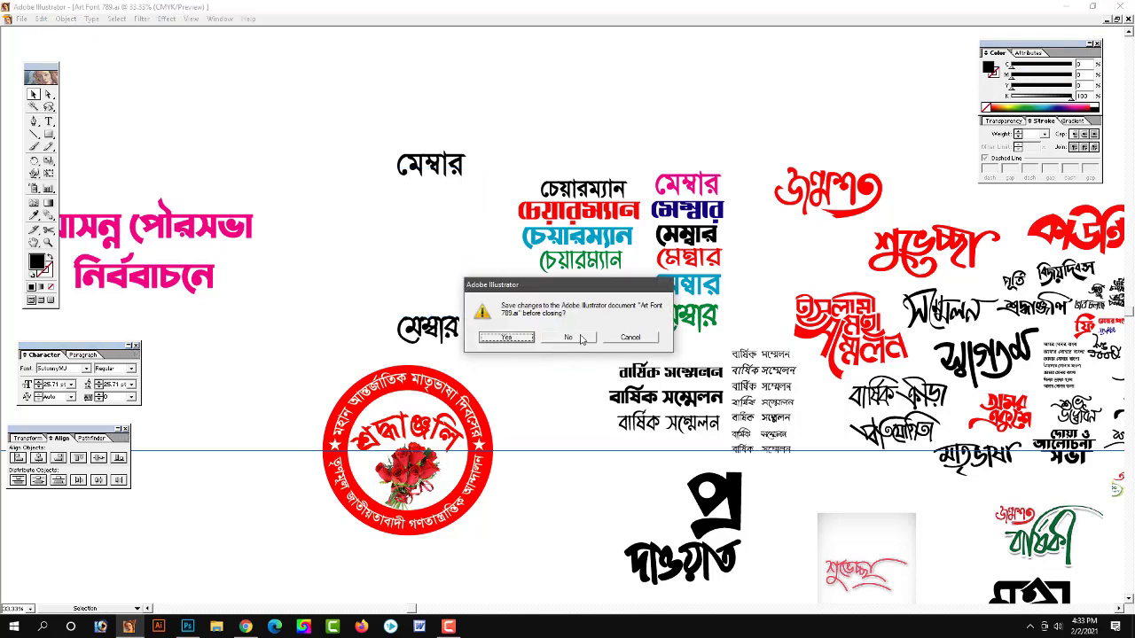
key(n)
Paste the মেম্বার samples into the flyer and scale the group down small
key(ctrl+v)
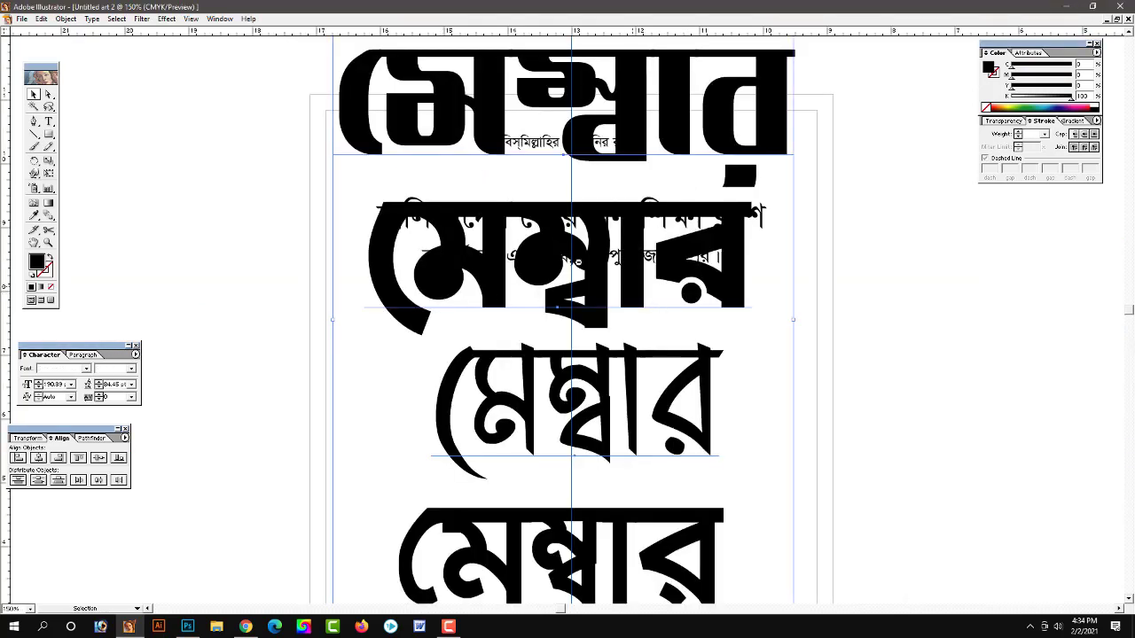
key(ctrl+minus)
mouse_move(710, 131)
mouse_down()
mouse_move(586, 316)
mouse_move(300, 284)
mouse_up()
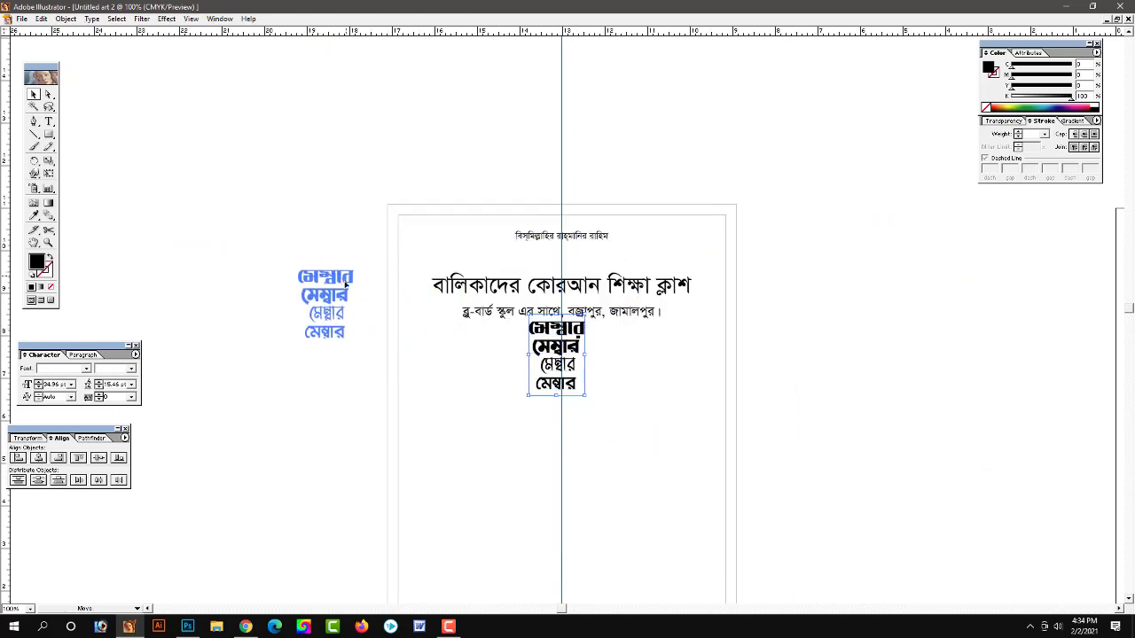
Place the মেম্বার samples beside the page and zoom in on the title
key(z)
click(517, 338)
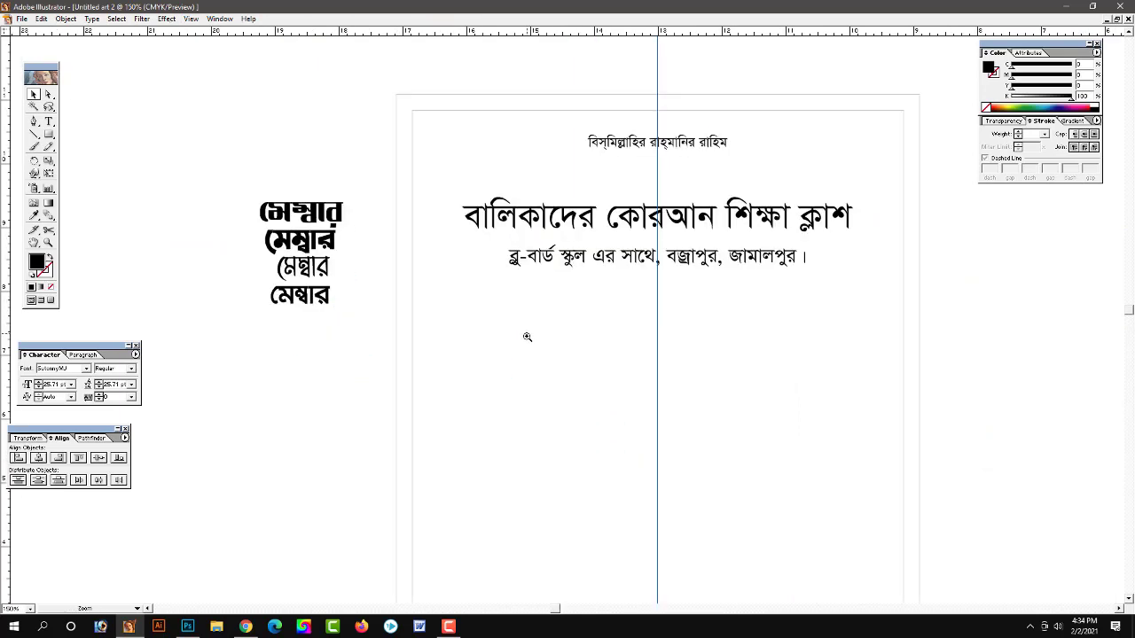
click(526, 347)
Give the flyer title the heavy Shamim Cholonti font, matching a মেম্বার sample
key(v)
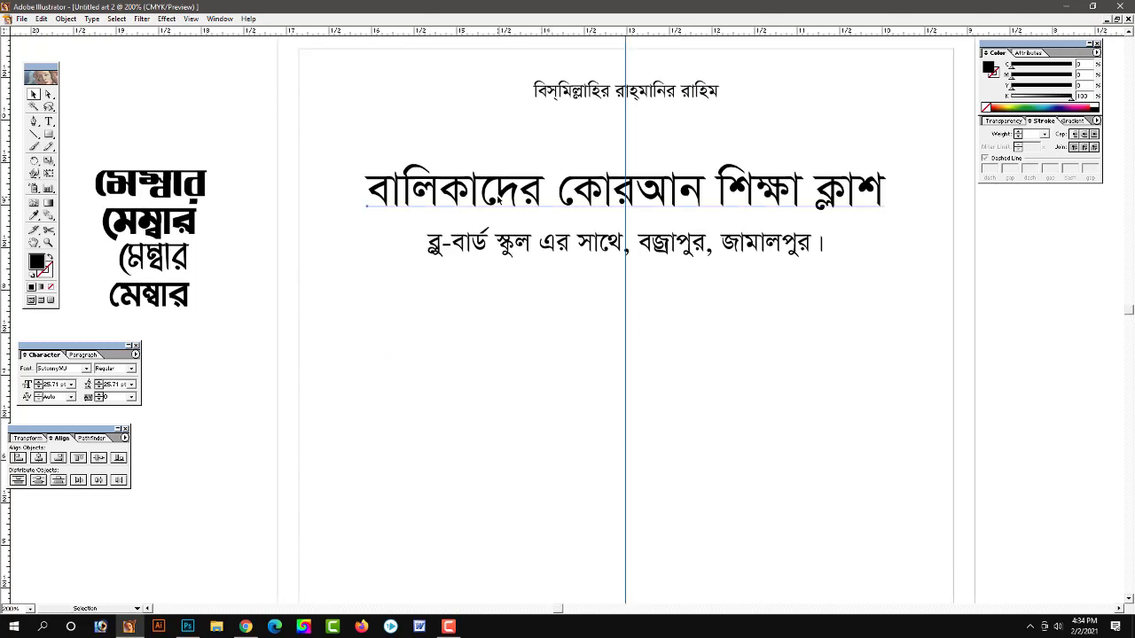
click(193, 224)
click(57, 368)
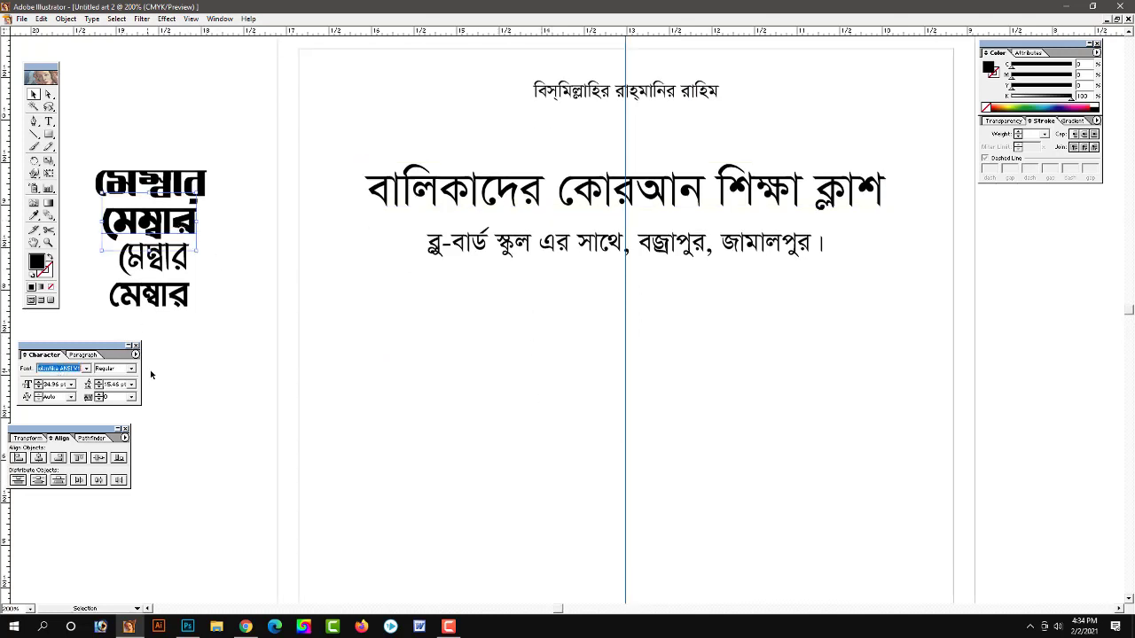
click(486, 186)
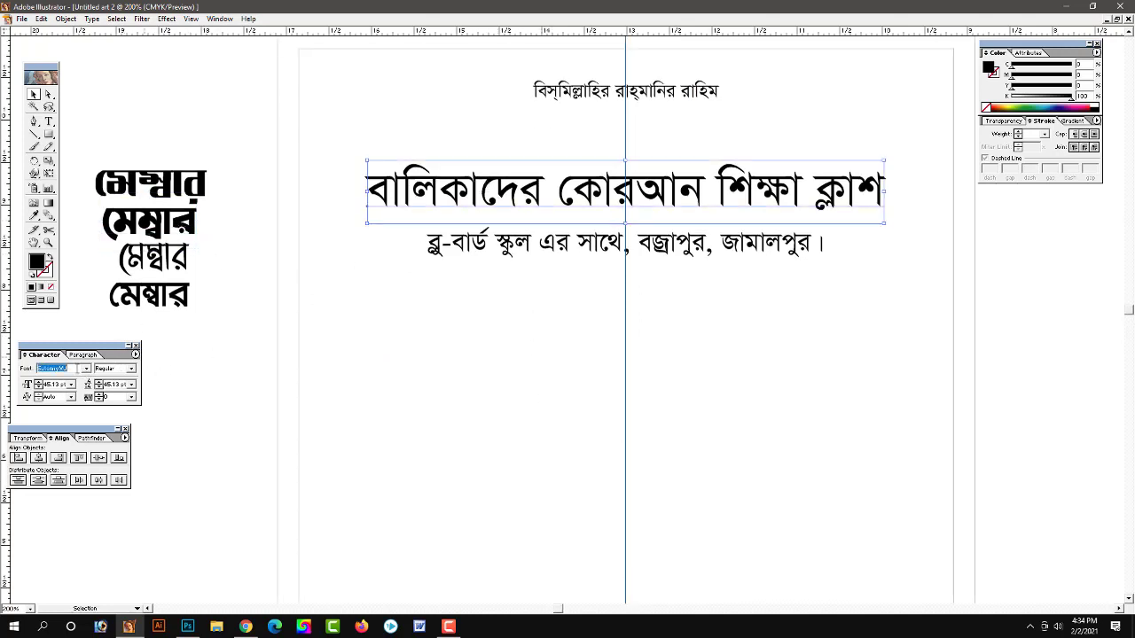
key(Down)
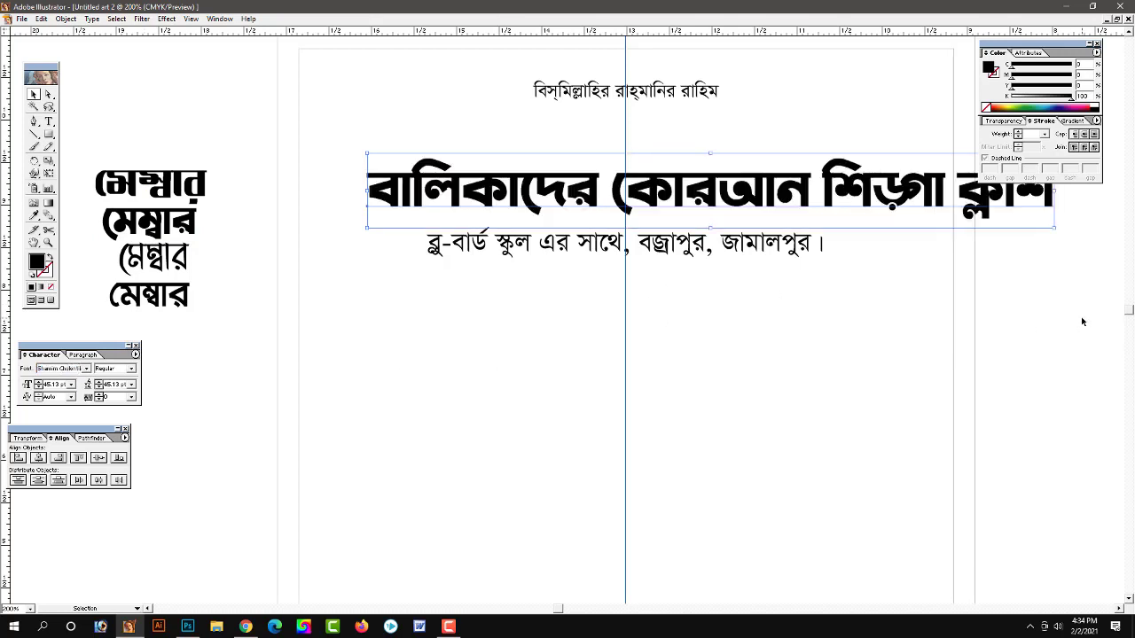
click(825, 299)
drag(825, 299, 696, 347)
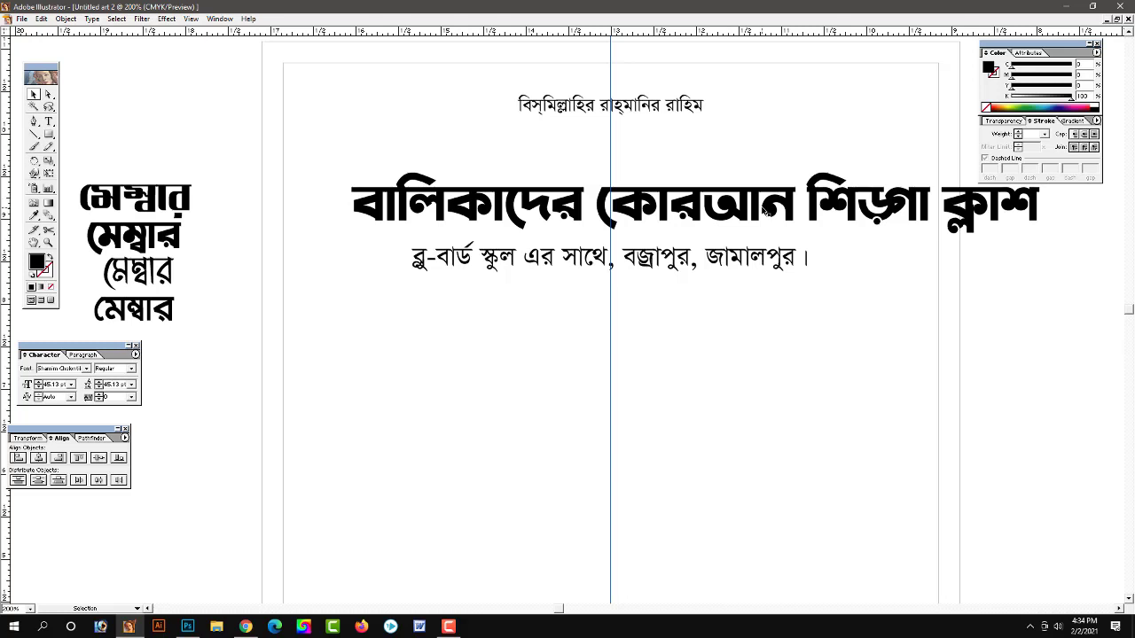
click(731, 208)
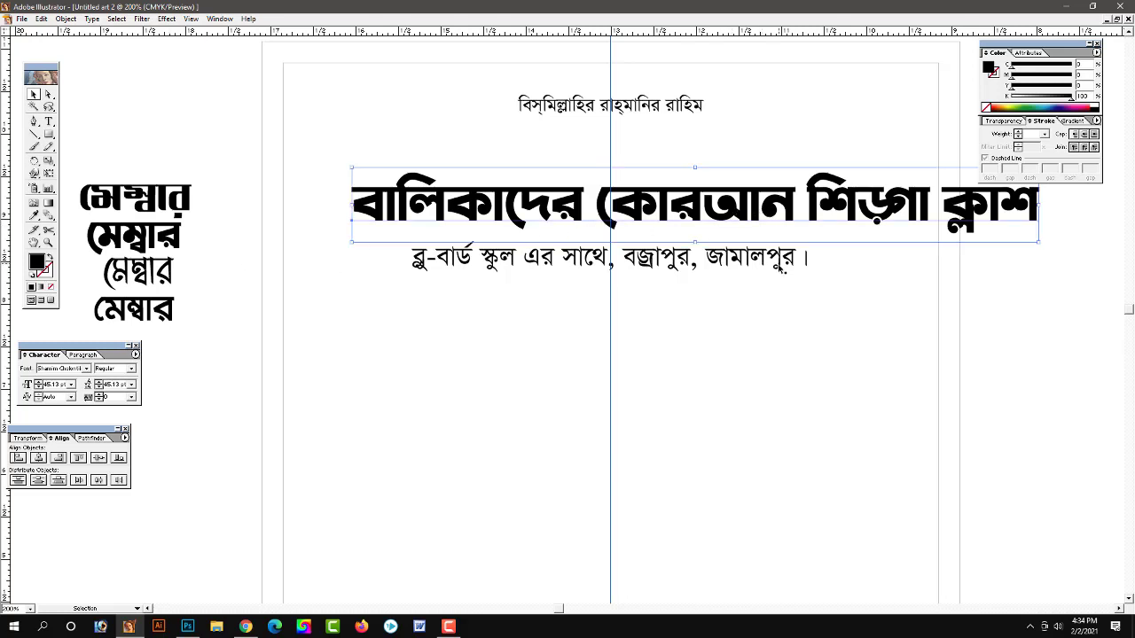
scroll(784, 266, right, 3)
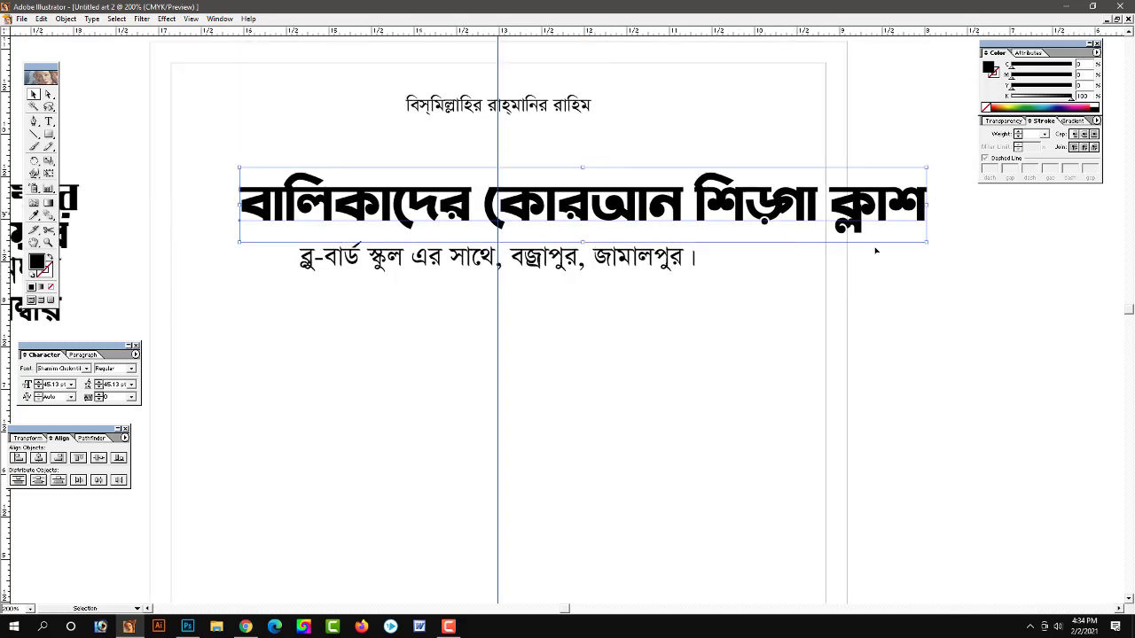
click(934, 254)
click(676, 215)
Delete 'শিক্ষা ক্লাশ' from the title, leaving 'বালিকাদের কোরআন'
key(t)
drag(695, 204, 816, 202)
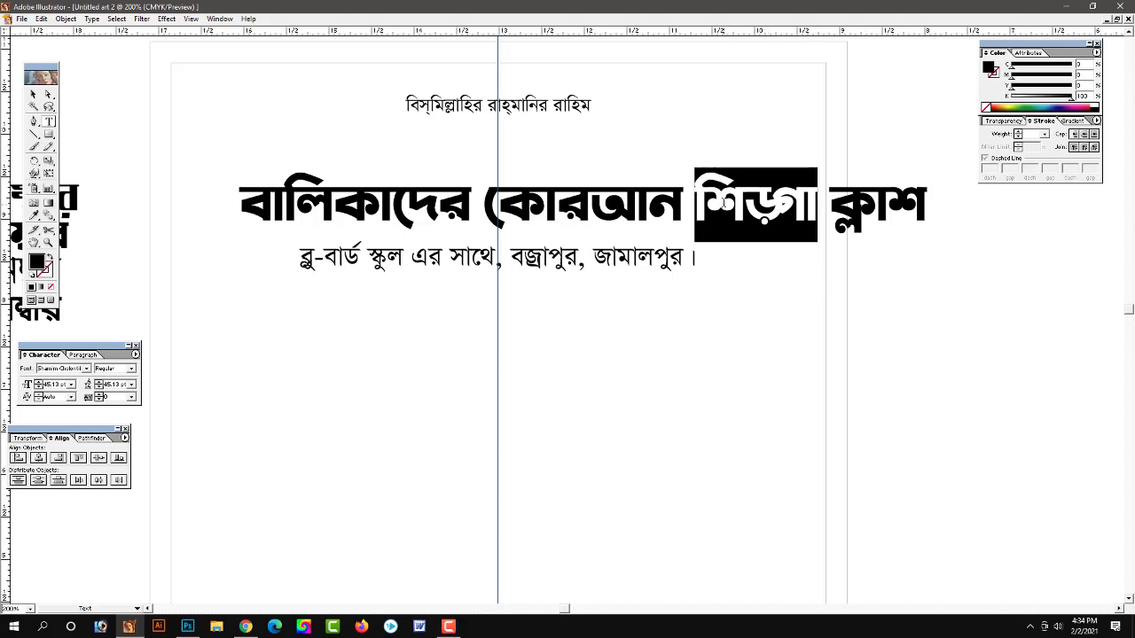
drag(695, 204, 968, 235)
key(BackSpace)
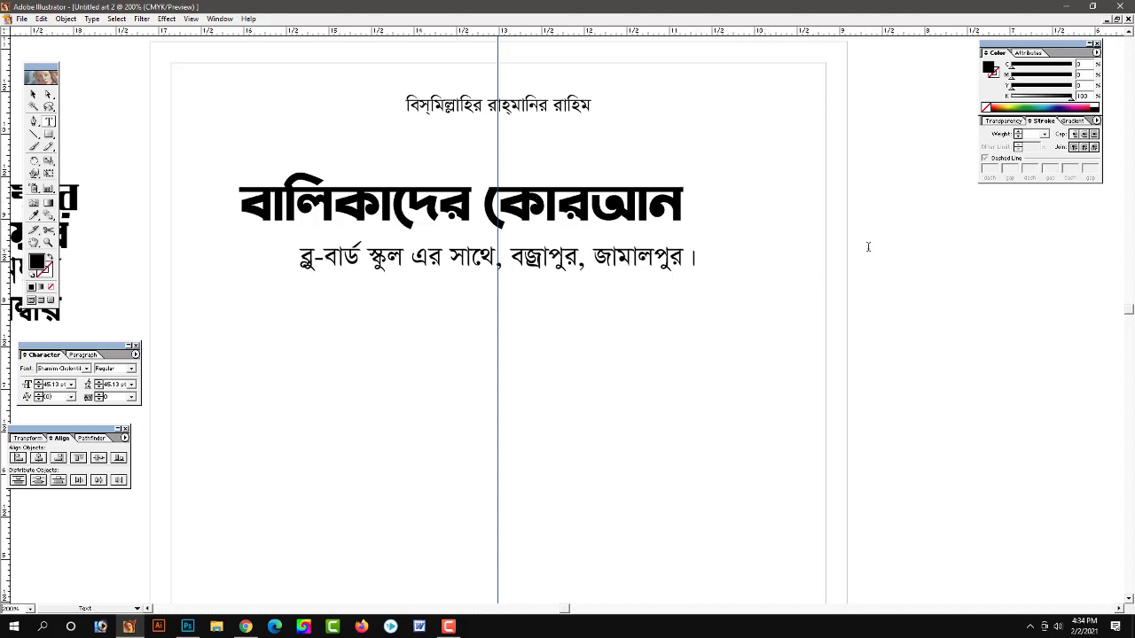
click(33, 94)
Enlarge বালিকাদের কোরআন, stretch it taller, and move the address line further down
click(863, 300)
click(639, 211)
drag(657, 217, 694, 184)
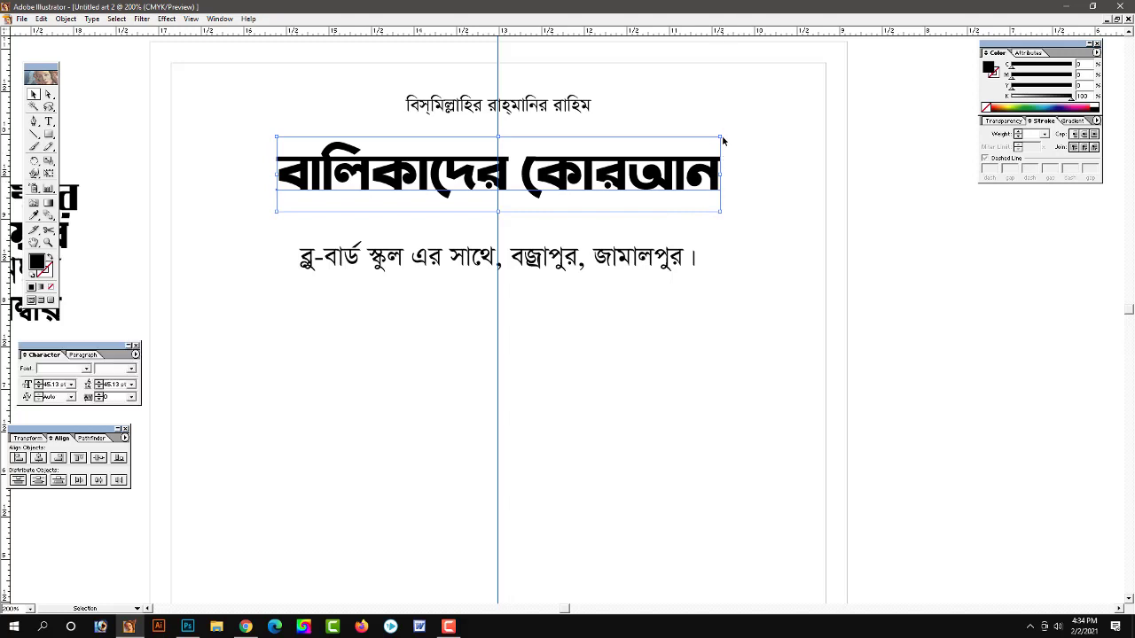
drag(720, 138, 747, 125)
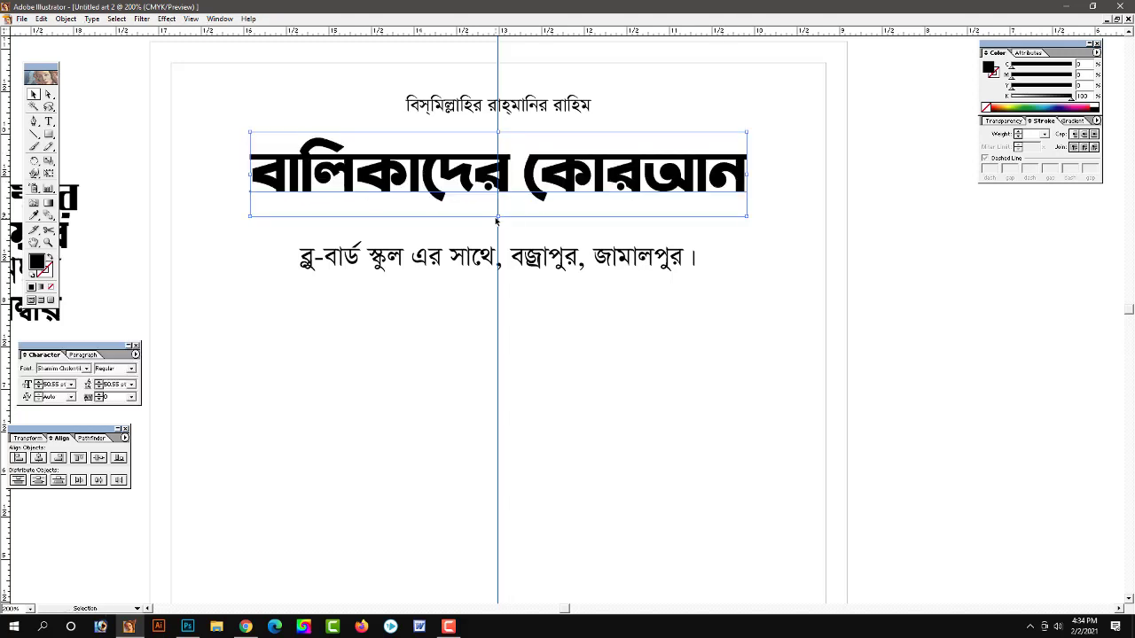
drag(498, 218, 502, 239)
drag(578, 271, 577, 347)
Paste the শিক্ষা ক্লাশ text and give it a wider font copied from a sample word
click(772, 349)
key(ctrl+v)
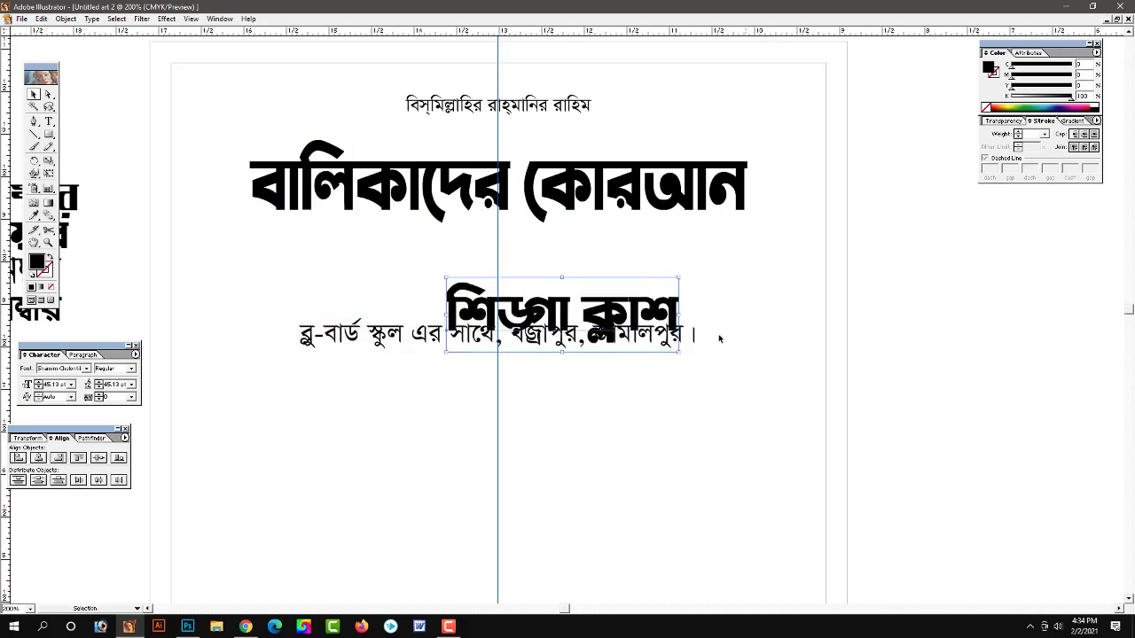
drag(637, 298, 603, 400)
drag(112, 254, 151, 248)
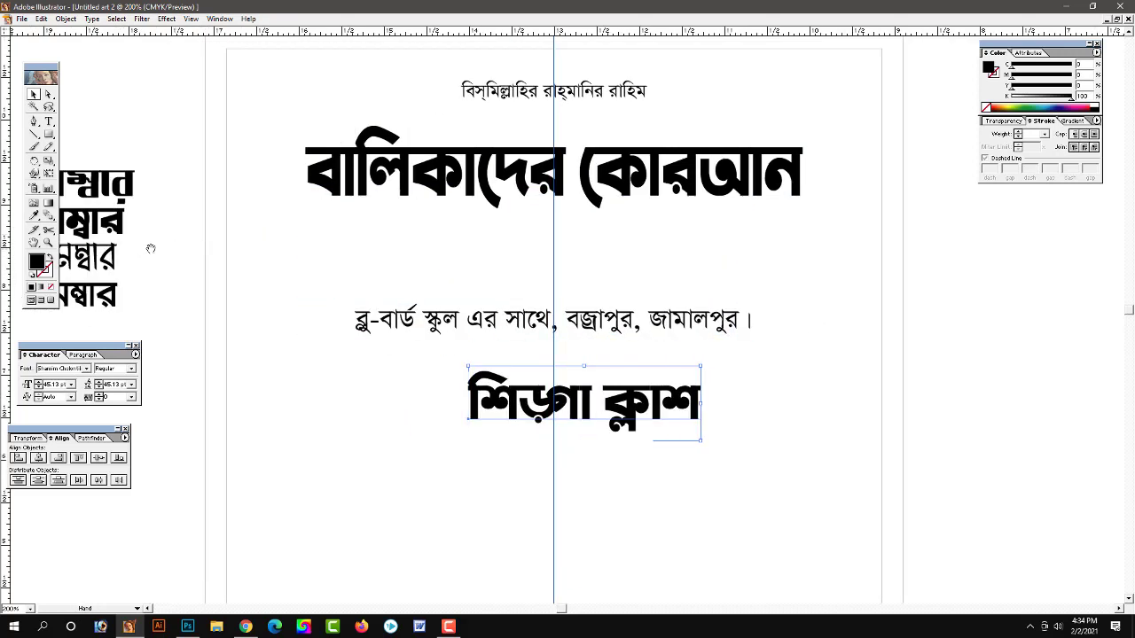
click(115, 190)
click(85, 369)
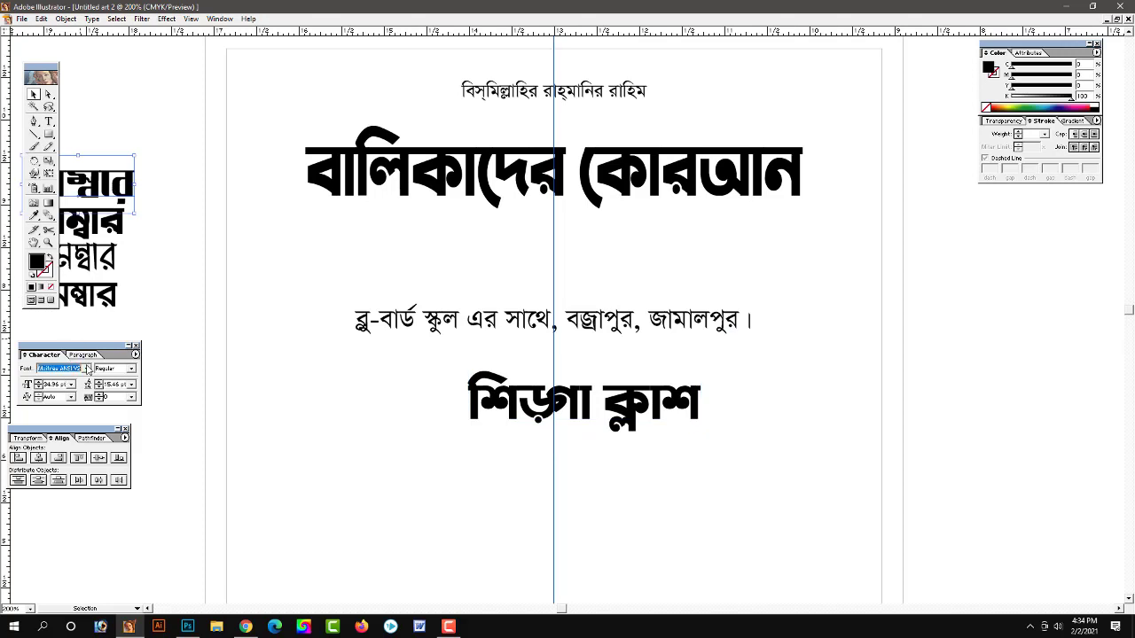
click(663, 395)
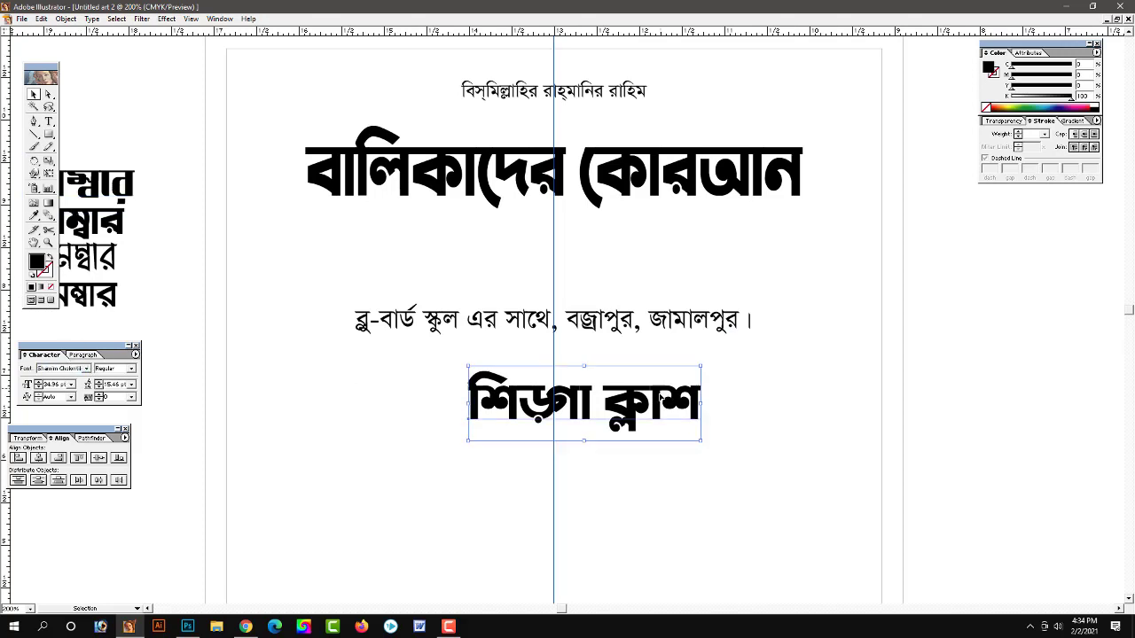
click(66, 369)
key(ctrl+v)
key(Return)
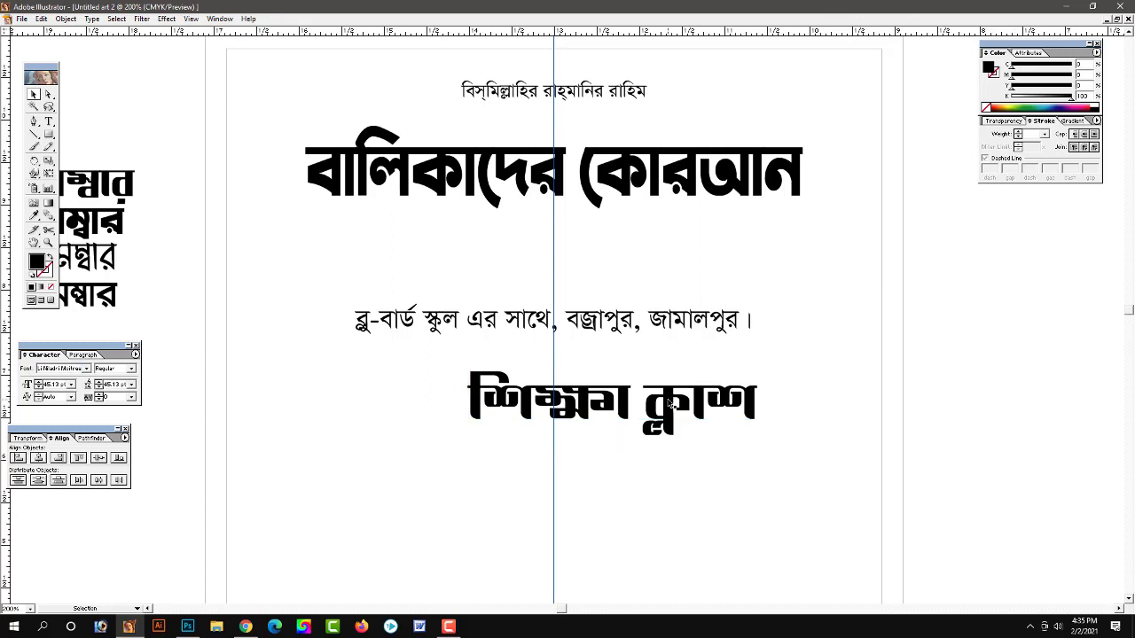
Move শিক্ষা ক্লাশ under the title, try KongshoMJ, then keep the decorative bold font
drag(676, 400, 609, 244)
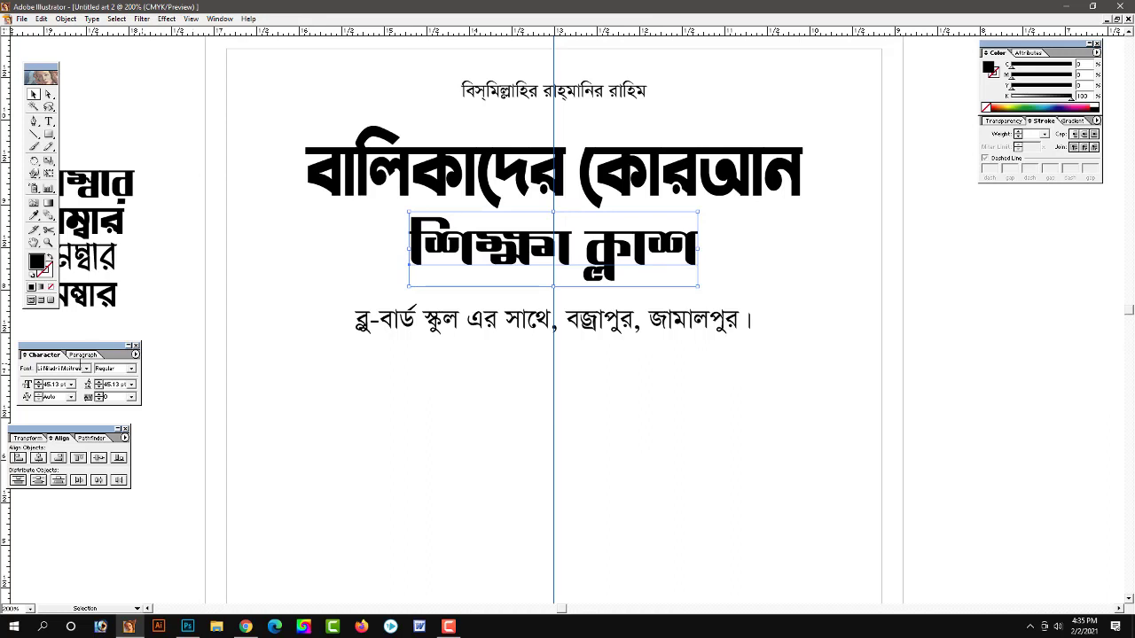
click(92, 294)
click(77, 369)
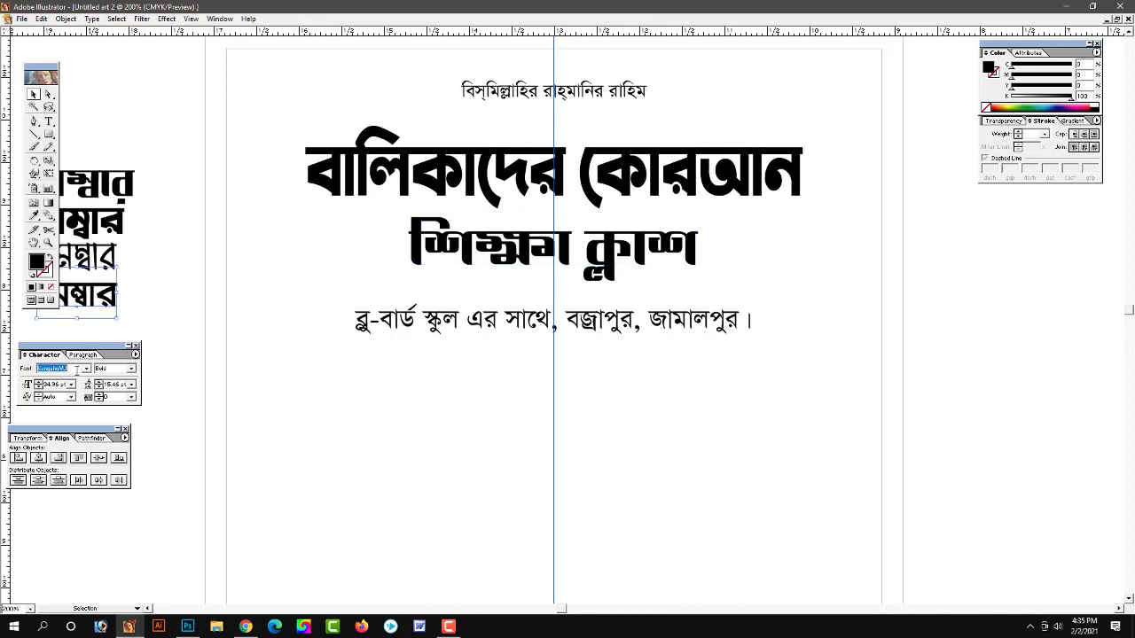
click(528, 243)
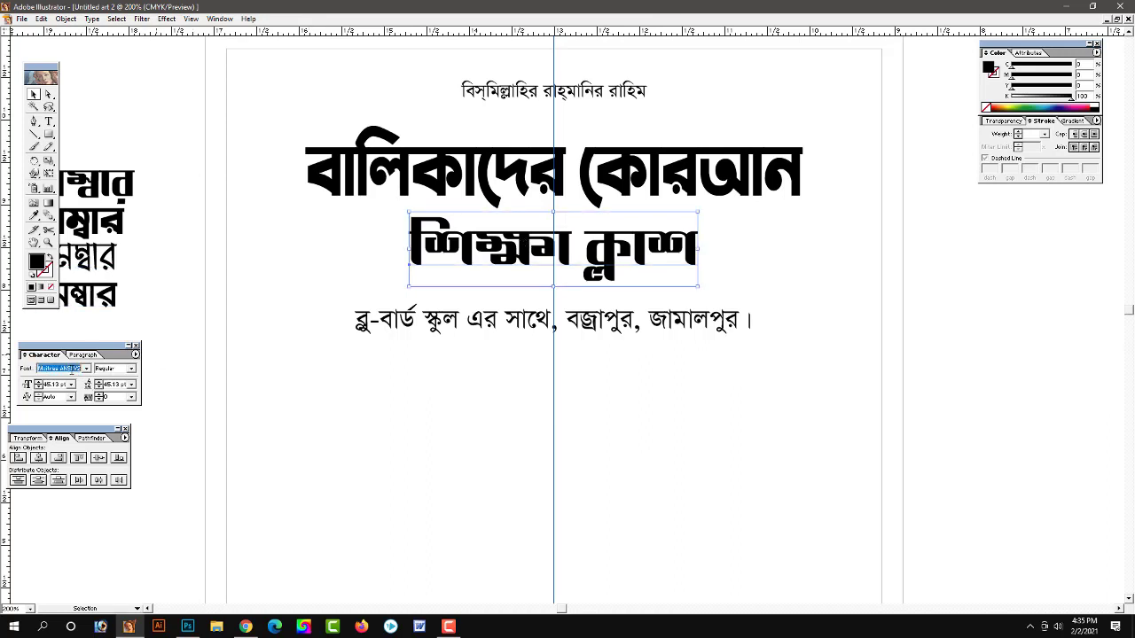
text(KongshoMJ)
key(Return)
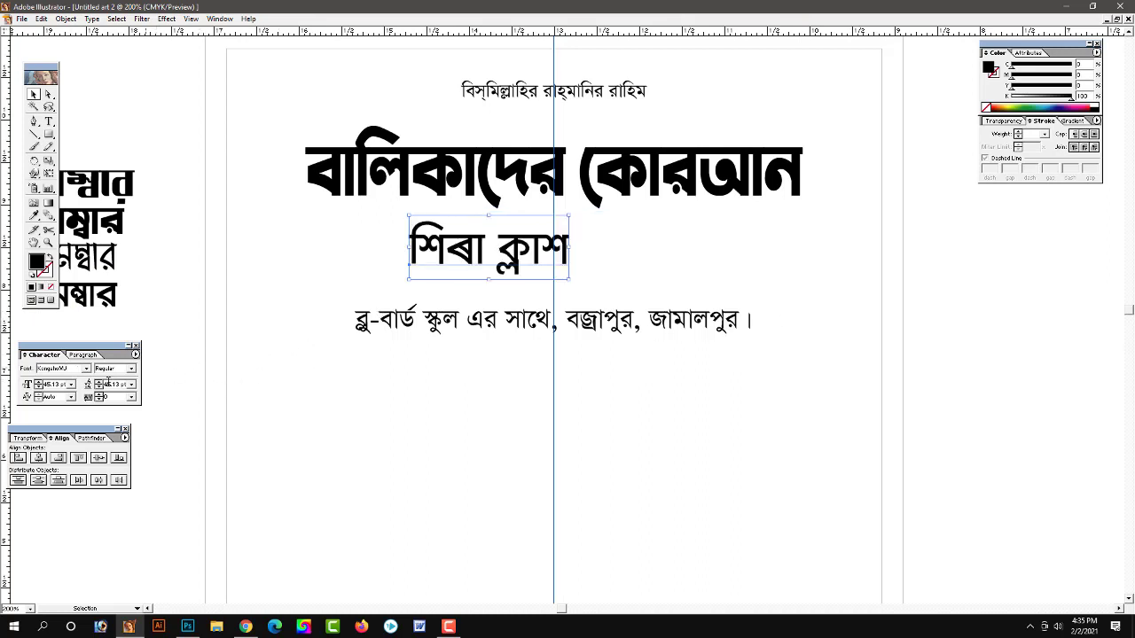
key(ctrl+v)
key(Return)
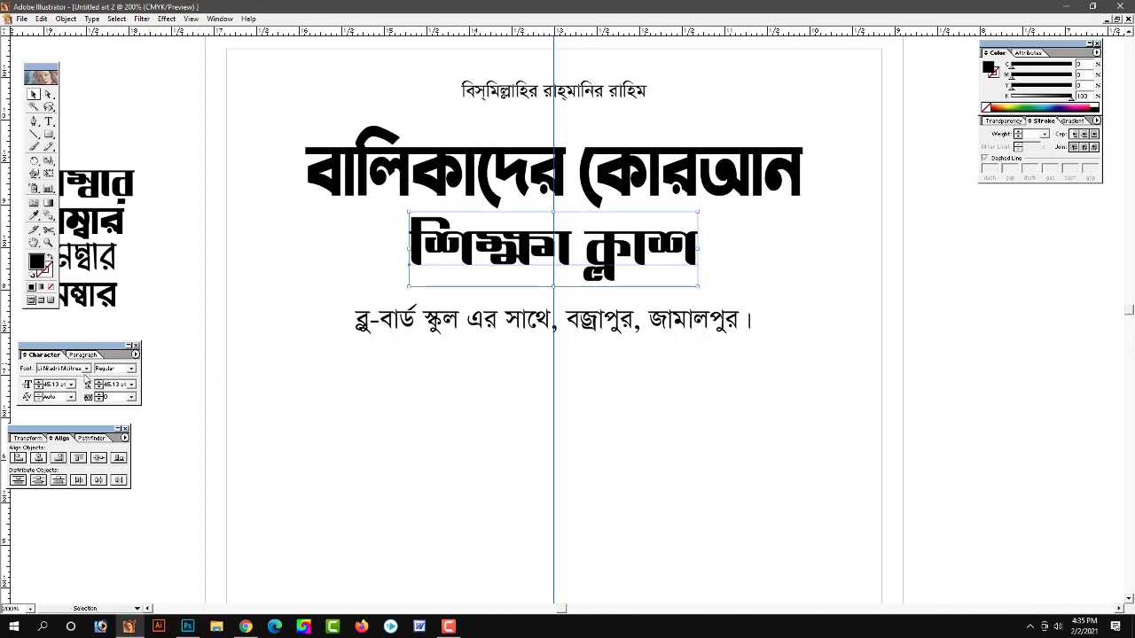
text(M)
key(Return)
key(ctrl+z)
Nudge শিক্ষা ক্লাশ down so it sits centred between the title and address
key(Down)
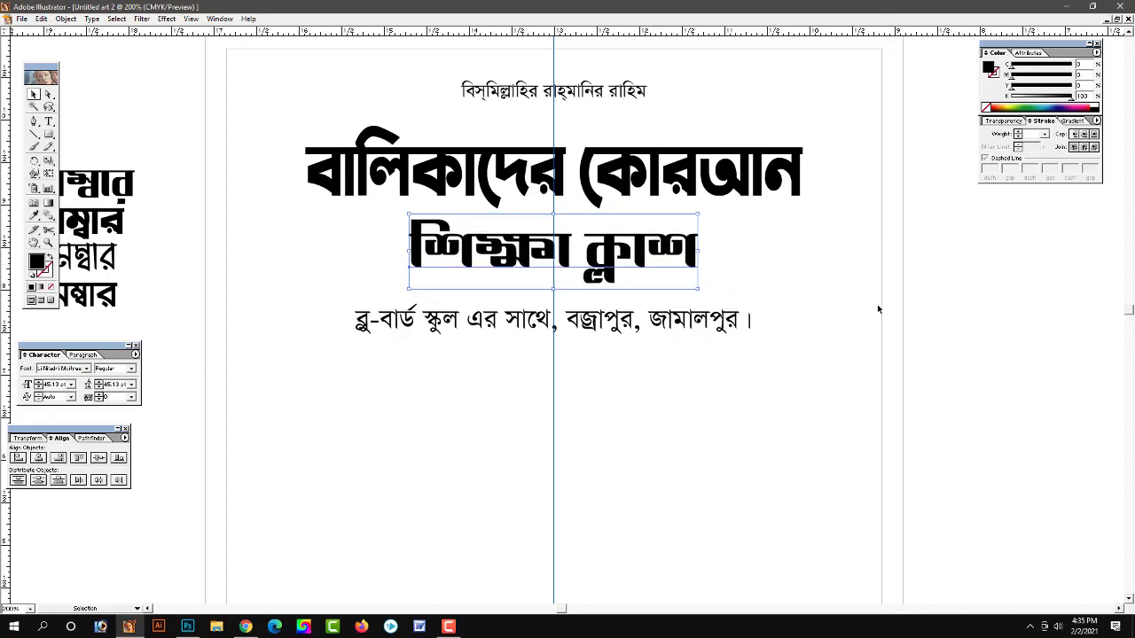
click(878, 308)
click(661, 259)
click(830, 306)
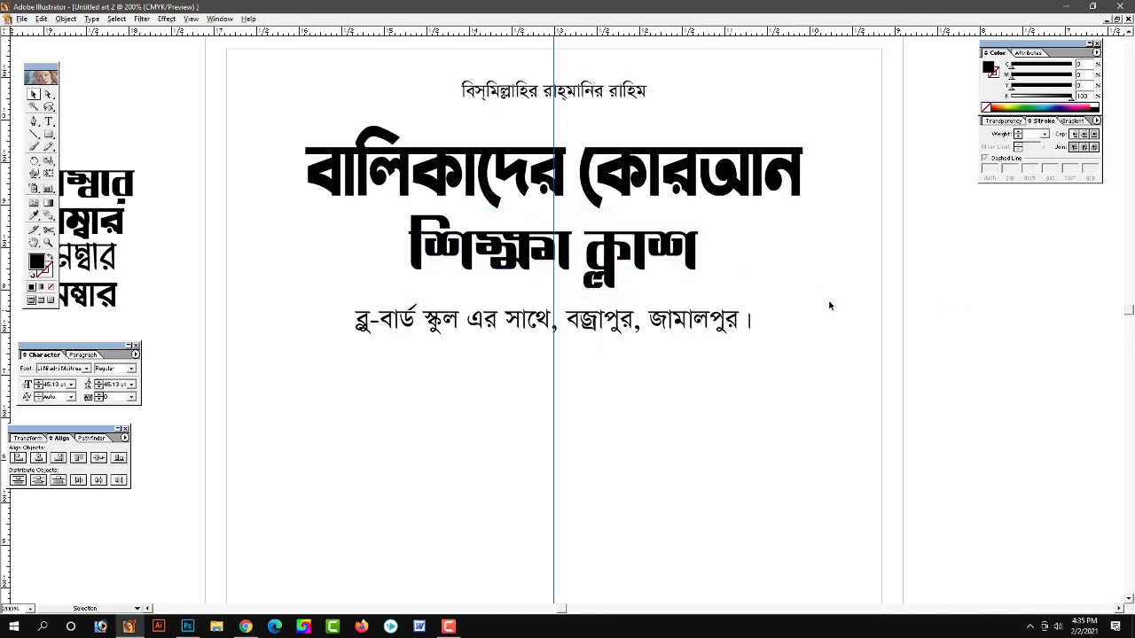
scroll(697, 296, up, 2)
click(630, 306)
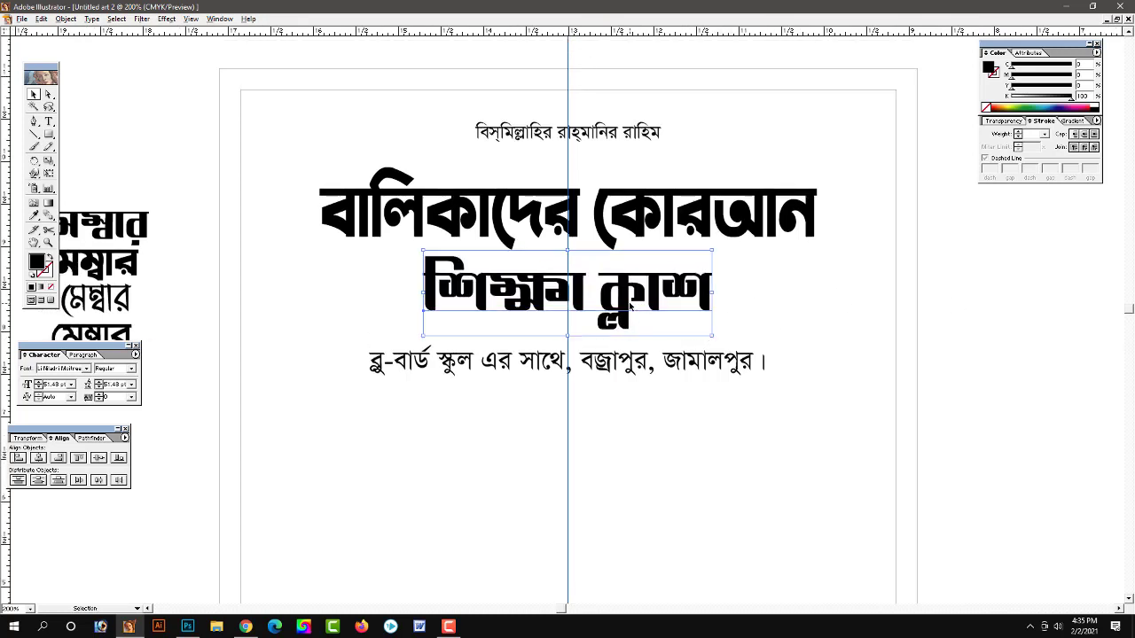
click(975, 321)
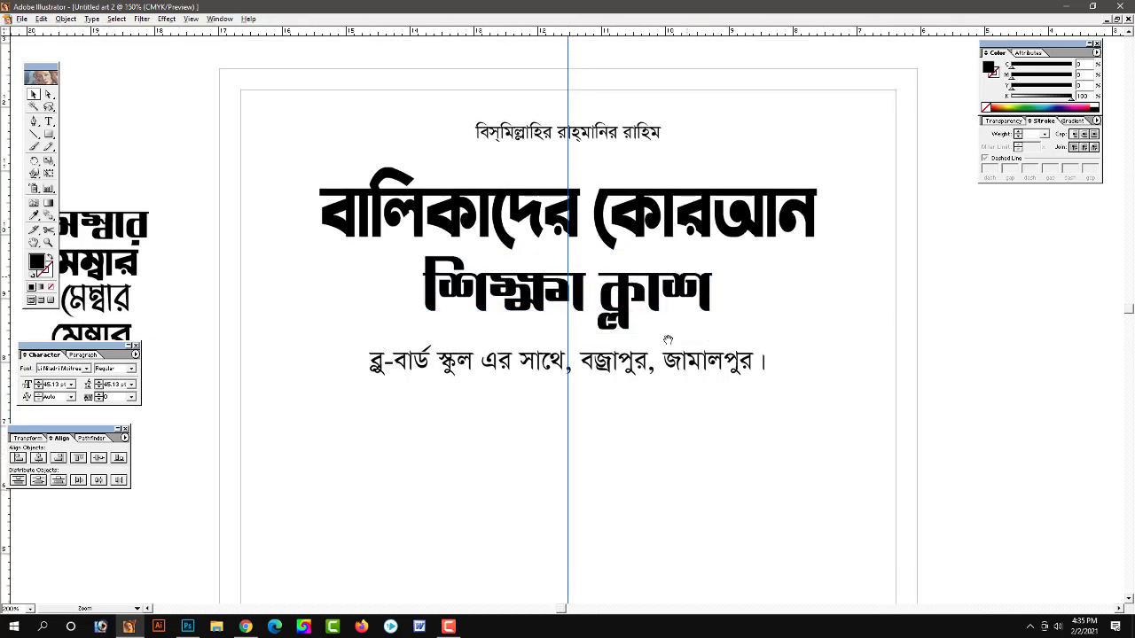
Duplicate the address line near the left margin and retype it as 'ভর্তি সংক্রান্ত তথ্যাবলী:-'
key(ctrl+minus)
scroll(639, 358, down, 2)
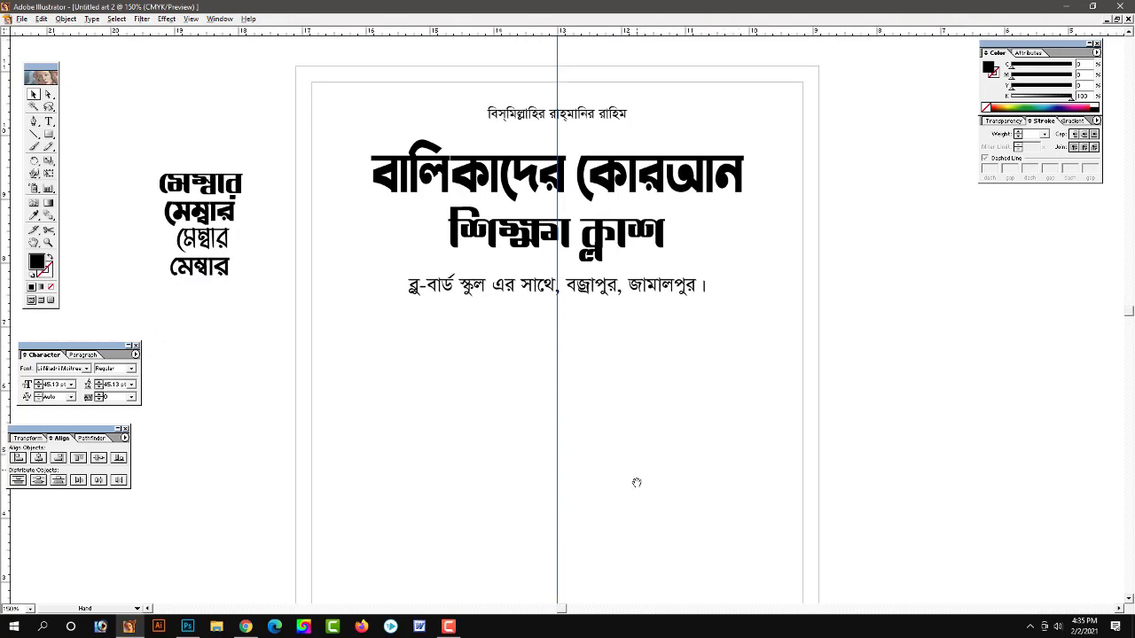
key(space)
drag(616, 299, 549, 368)
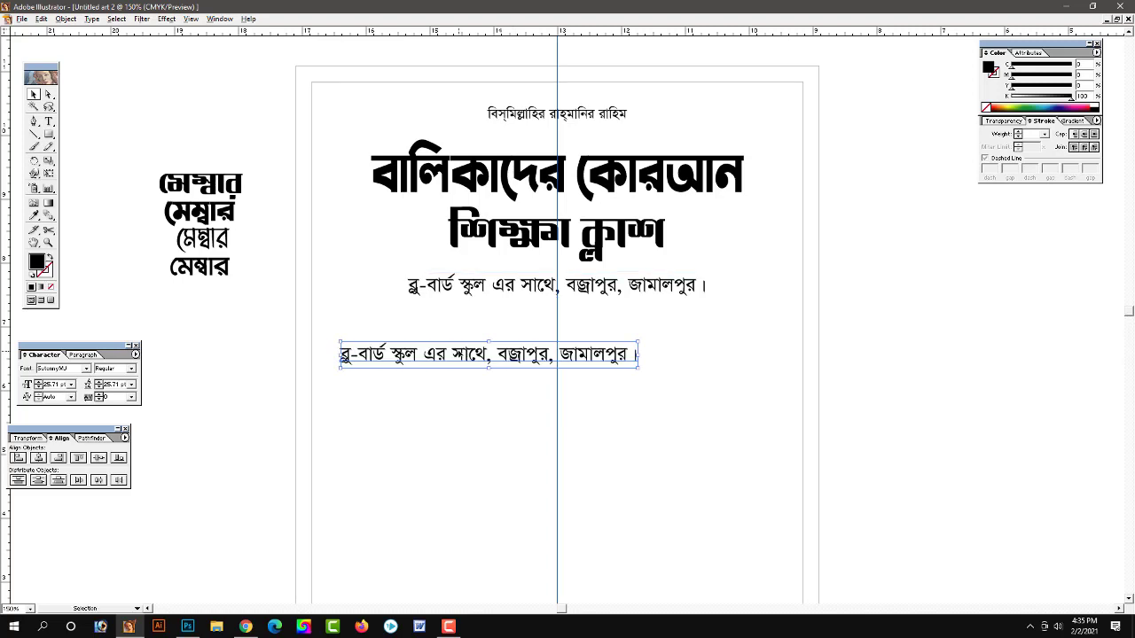
click(688, 363)
key(t)
key(ctrl+a)
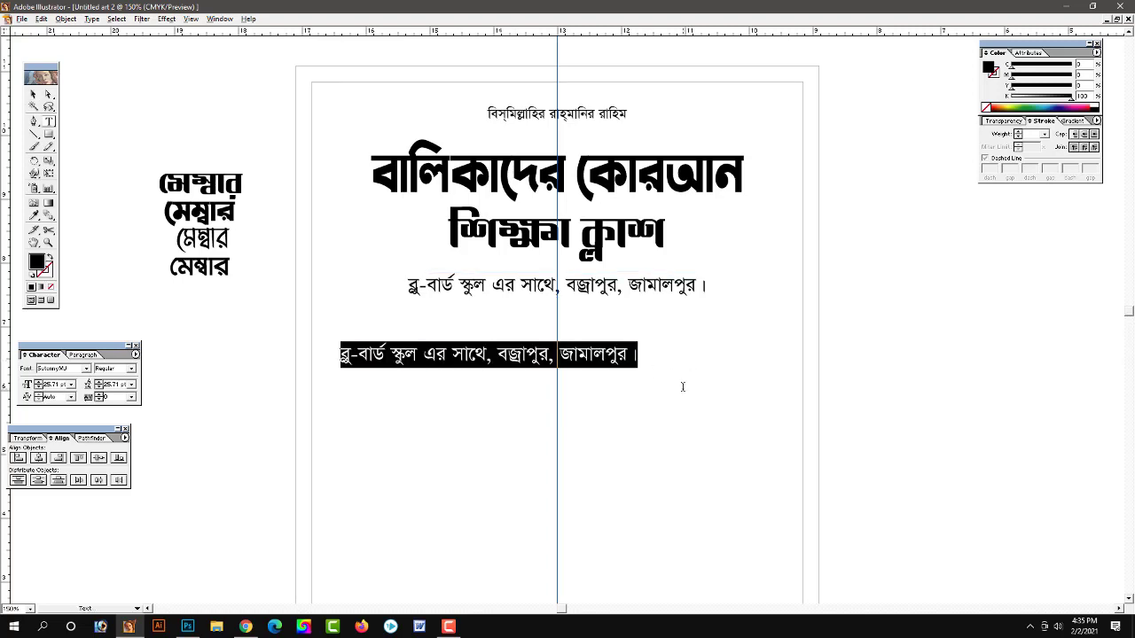
text(ভর্তি)
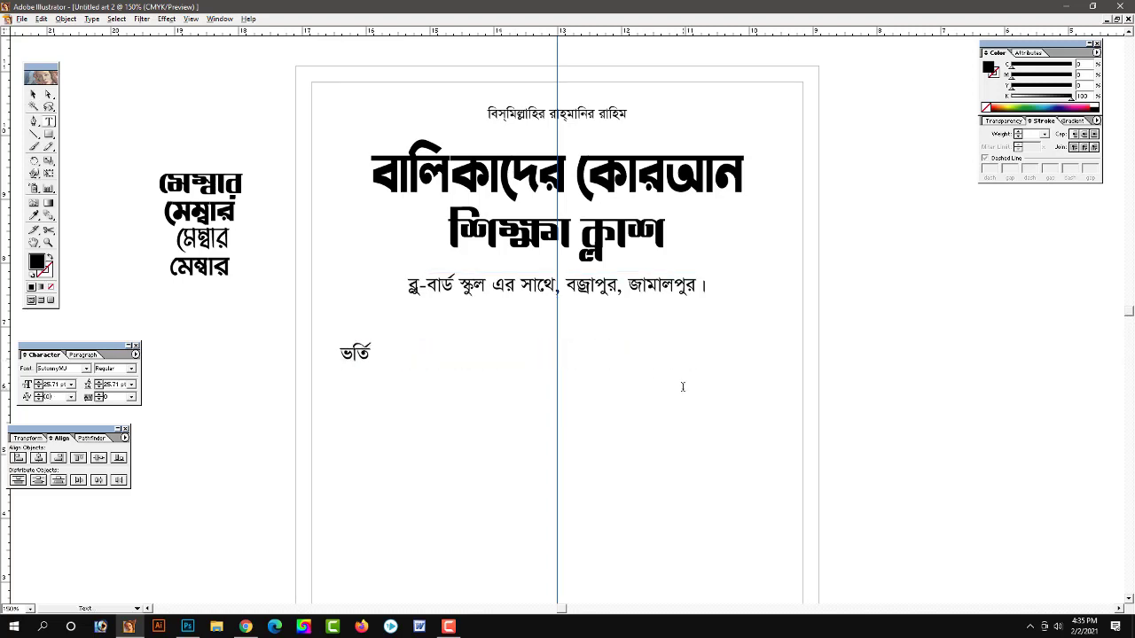
text( সংক্রান)
text(্ত)
text( তথ্যা)
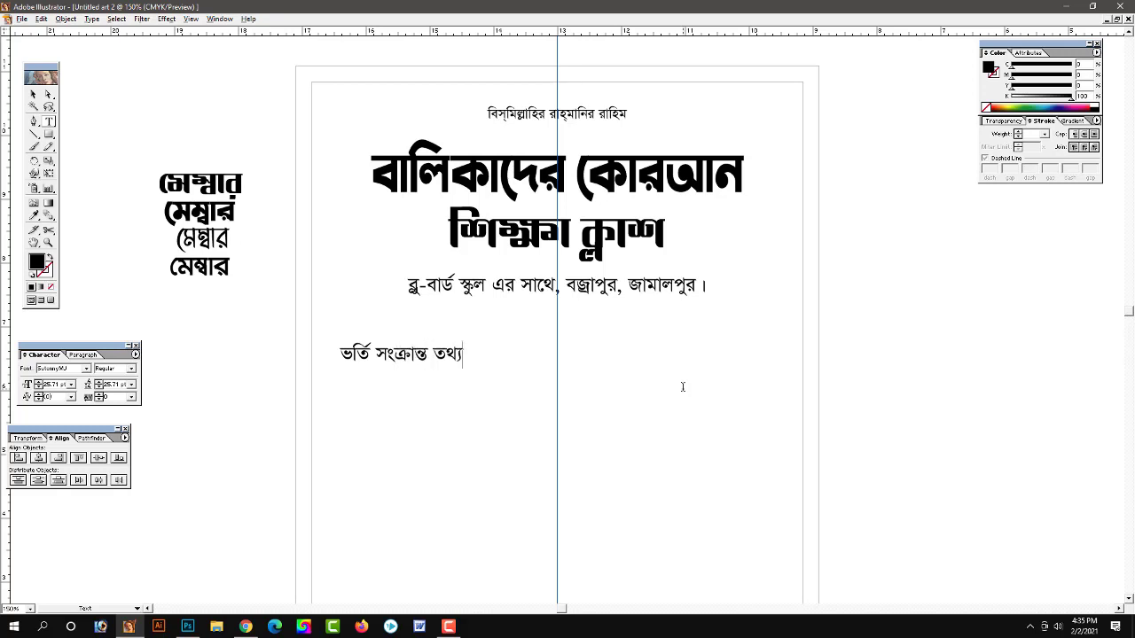
text(বল)
text(ী:)
text(-)
key(Escape)
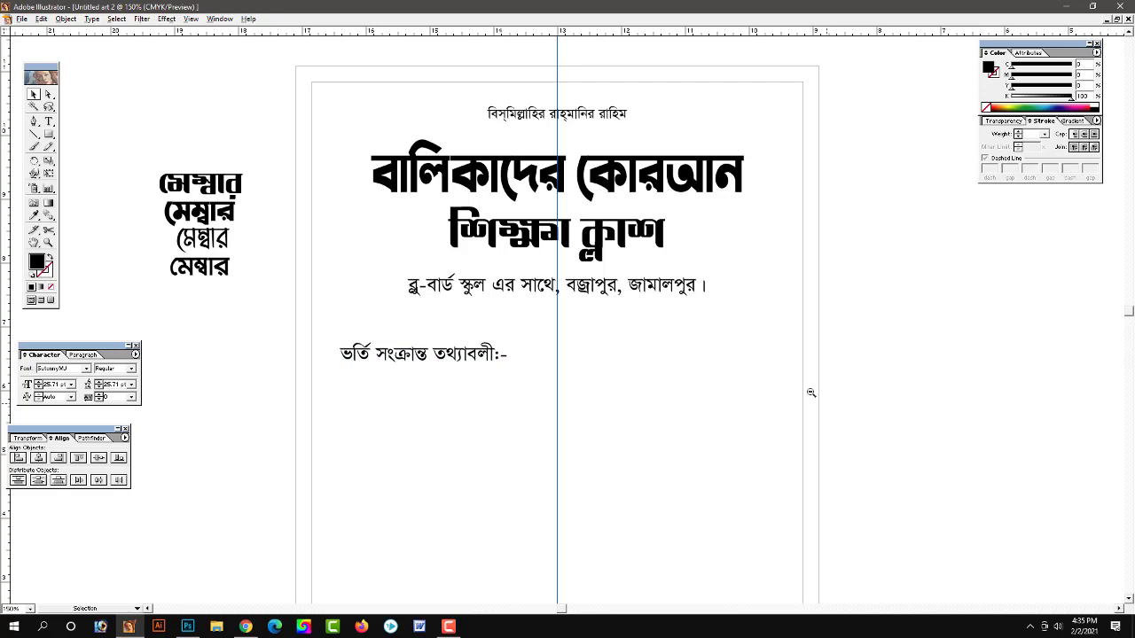
scroll(725, 416, down, 3)
Copy the heading down and retype it as item ১: two copies of passport-size photos
drag(455, 253, 455, 281)
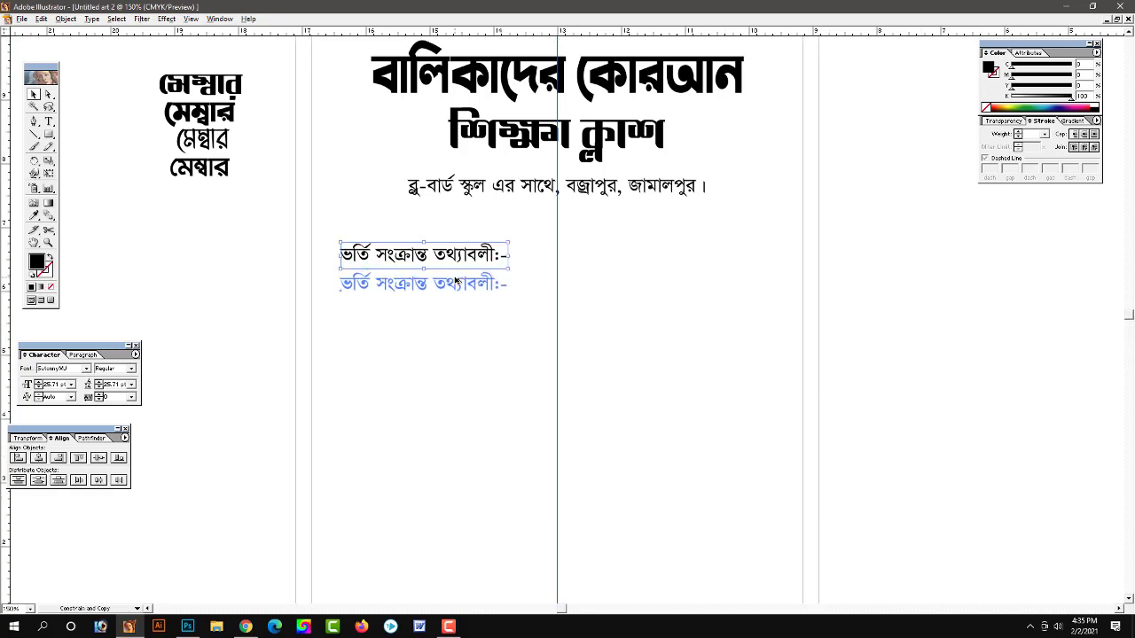
key(t)
key(ctrl+a)
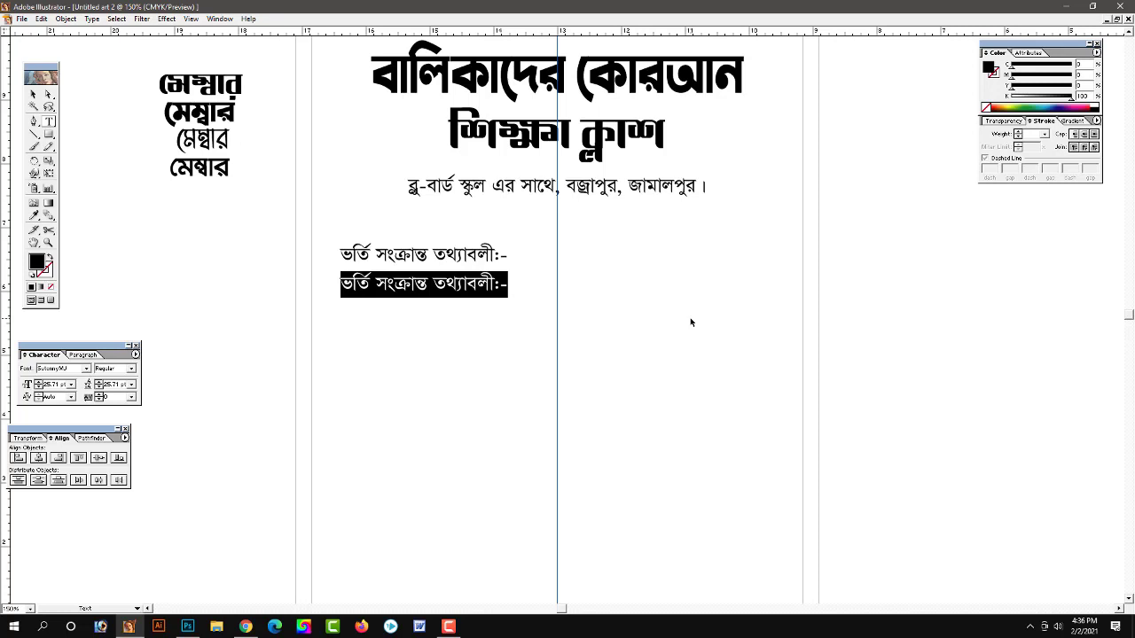
text(১।)
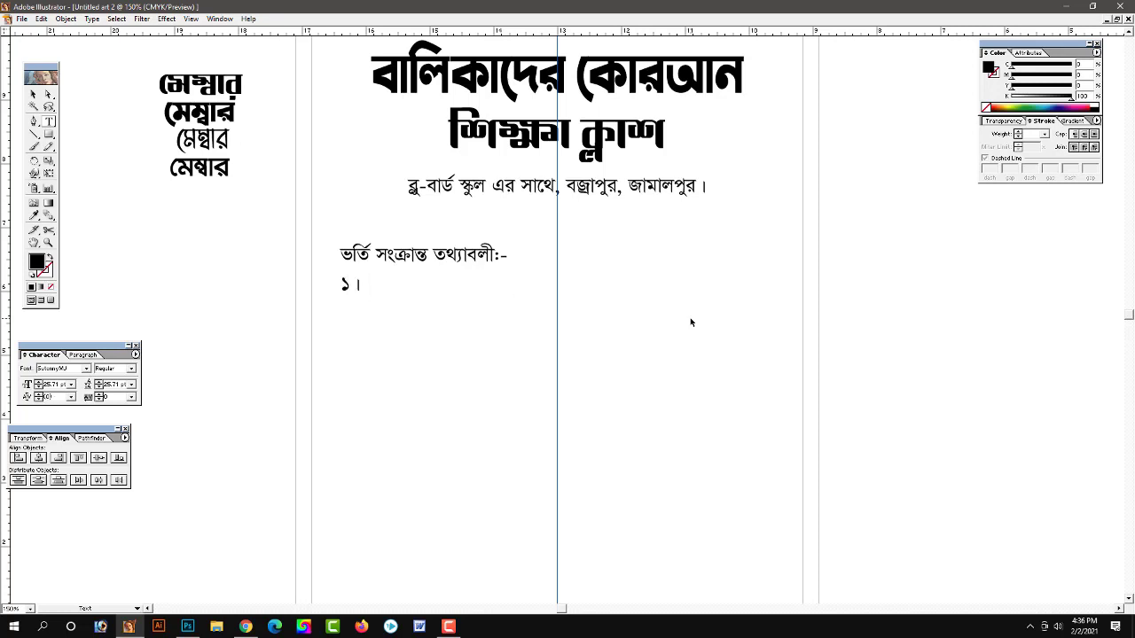
text( পা)
text(স)
text( েপ)
text(াট)
text(র্ট)
text( সাইজের)
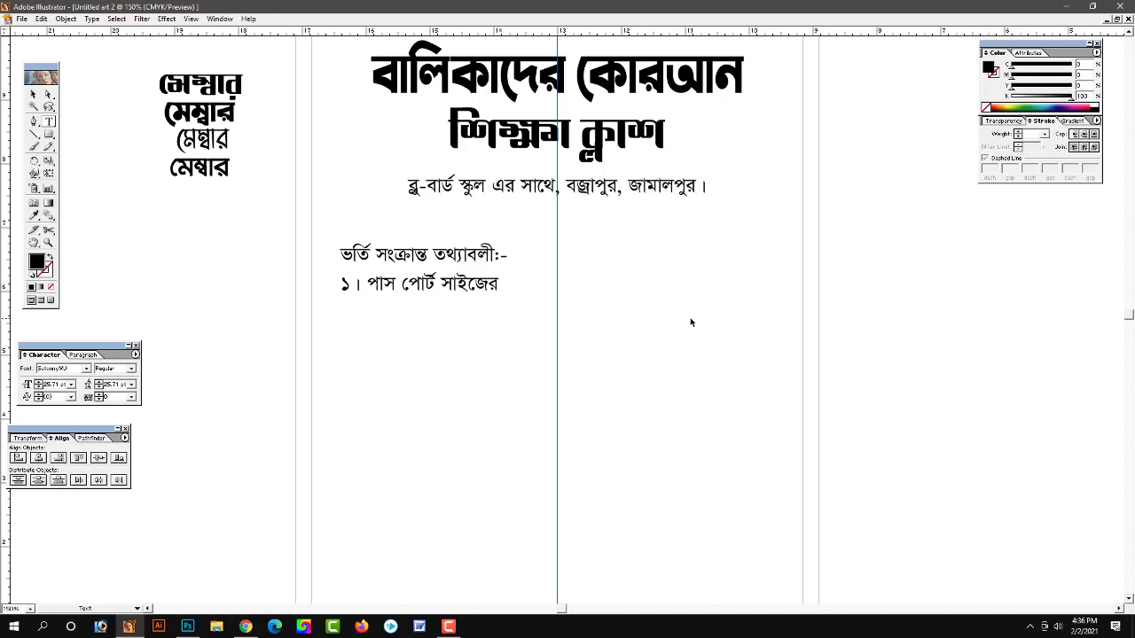
text( দুই )
text(কিপ)
text(ছ)
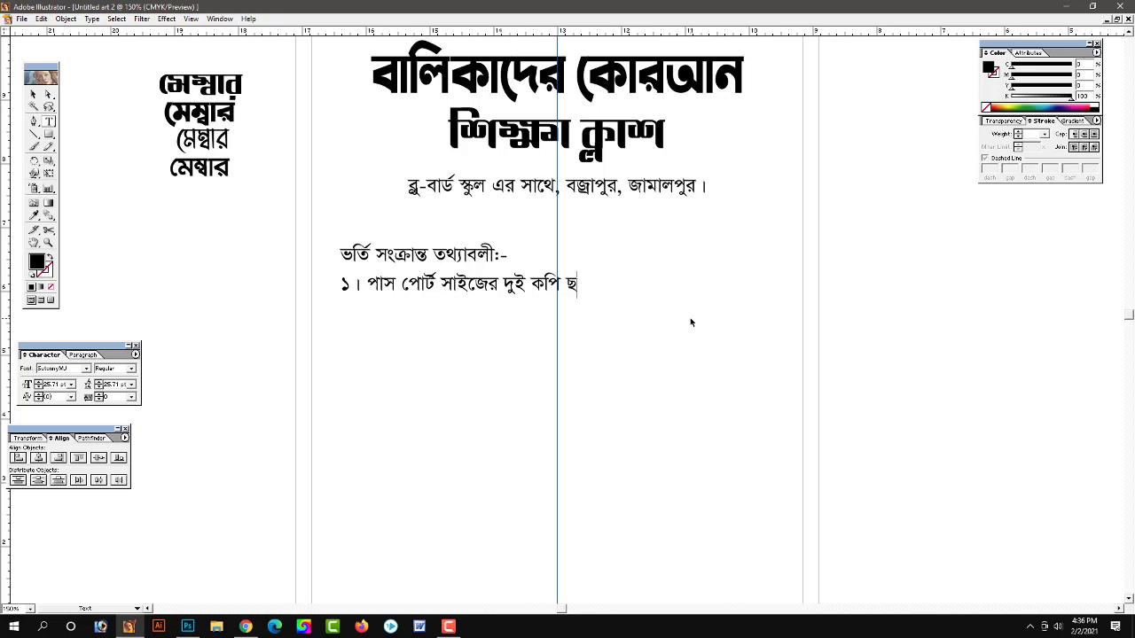
text(বি।)
Add item ২: one stamp-size photo along with the form
key(Return)
text(২)
text(। )
text(স)
text(্পম)
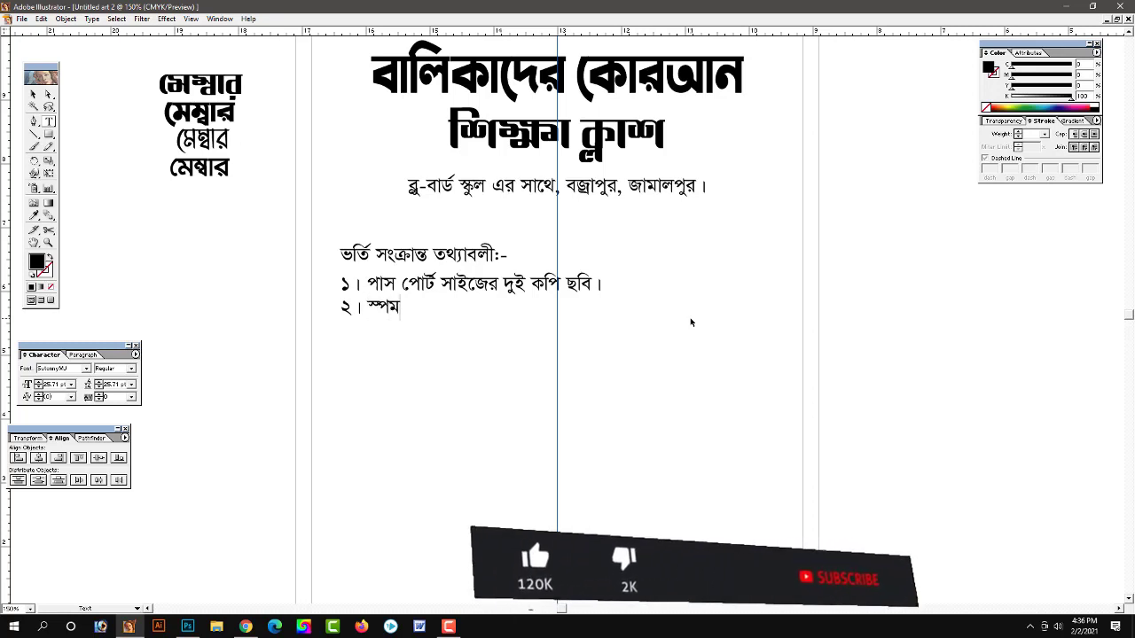
key(BackSpace)
key(BackSpace)
key(BackSpace)
text(স্টম)
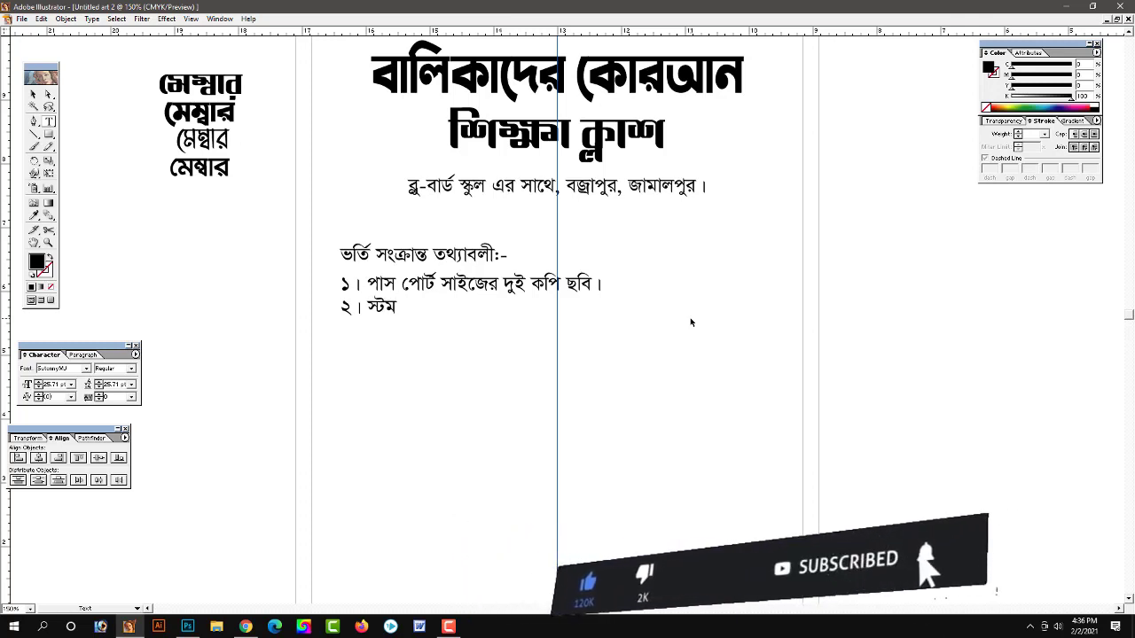
text( সাইজের)
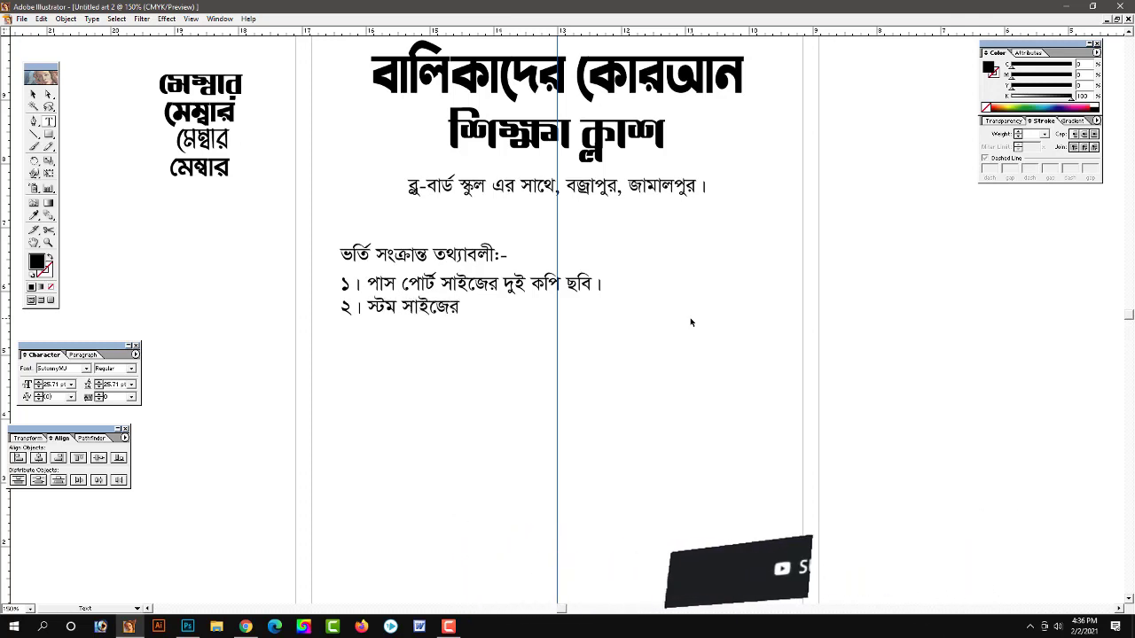
text( এ)
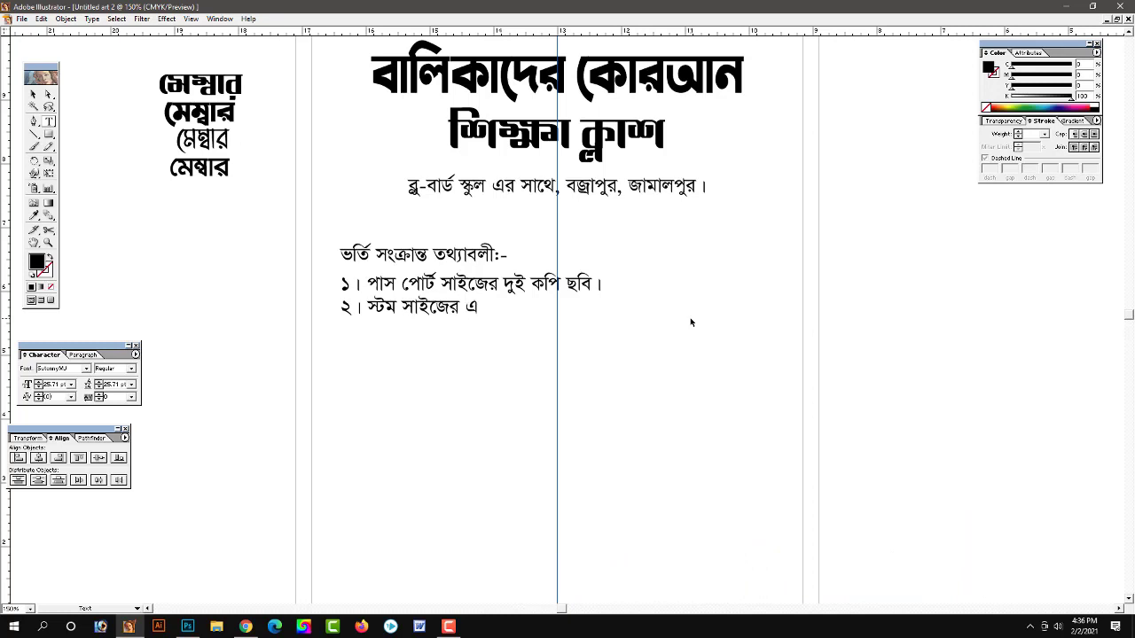
text(ক কপি)
text( ছবি)
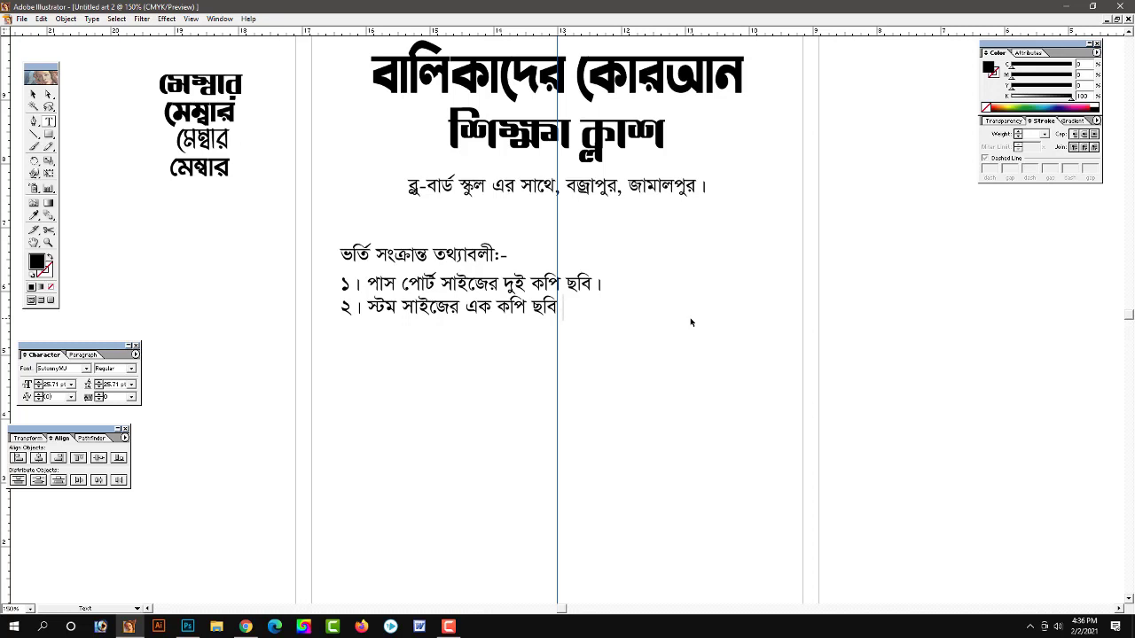
text( সহ ফর)
text(ম।)
key(Escape)
Duplicate the admission list below itself and clear the copy's text for new wording
click(878, 355)
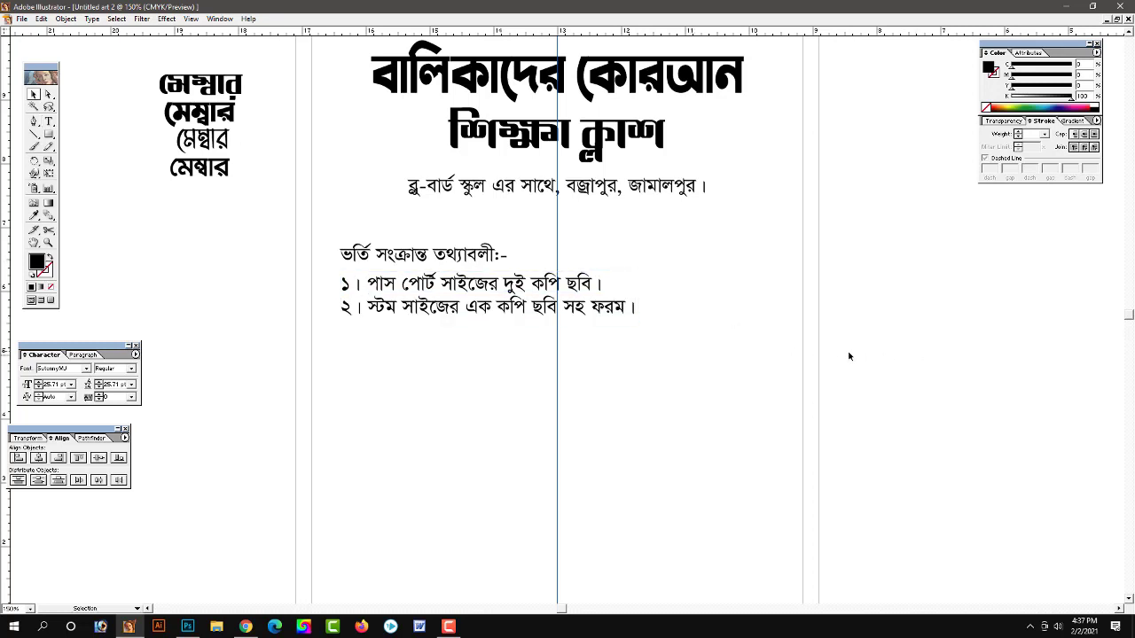
key(space)
drag(720, 433, 718, 390)
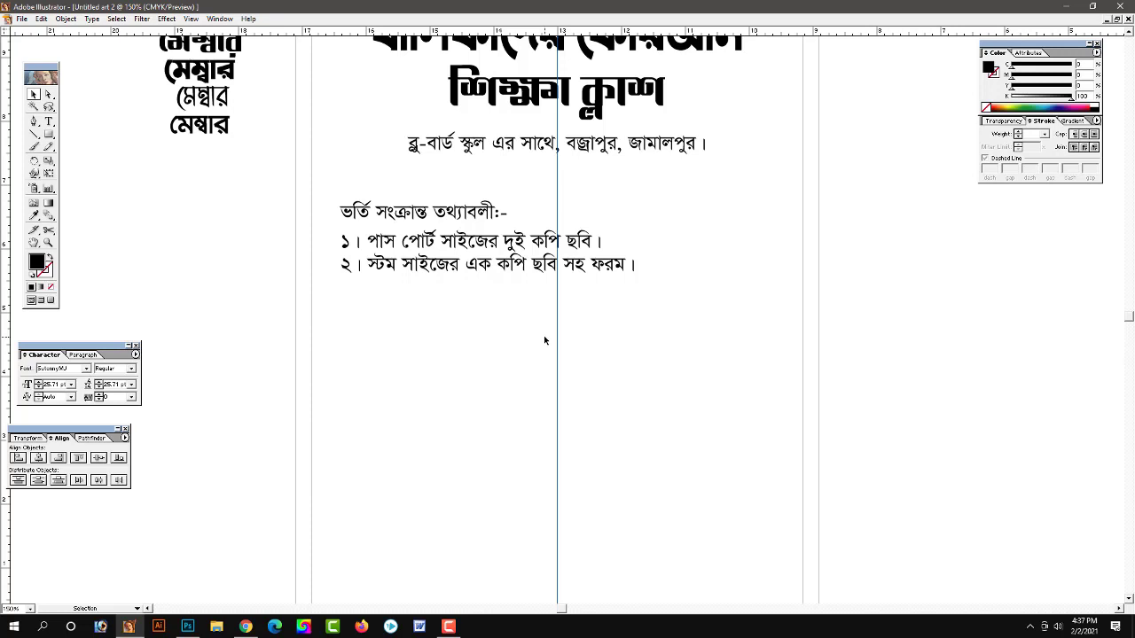
drag(499, 263, 530, 348)
drag(376, 328, 693, 370)
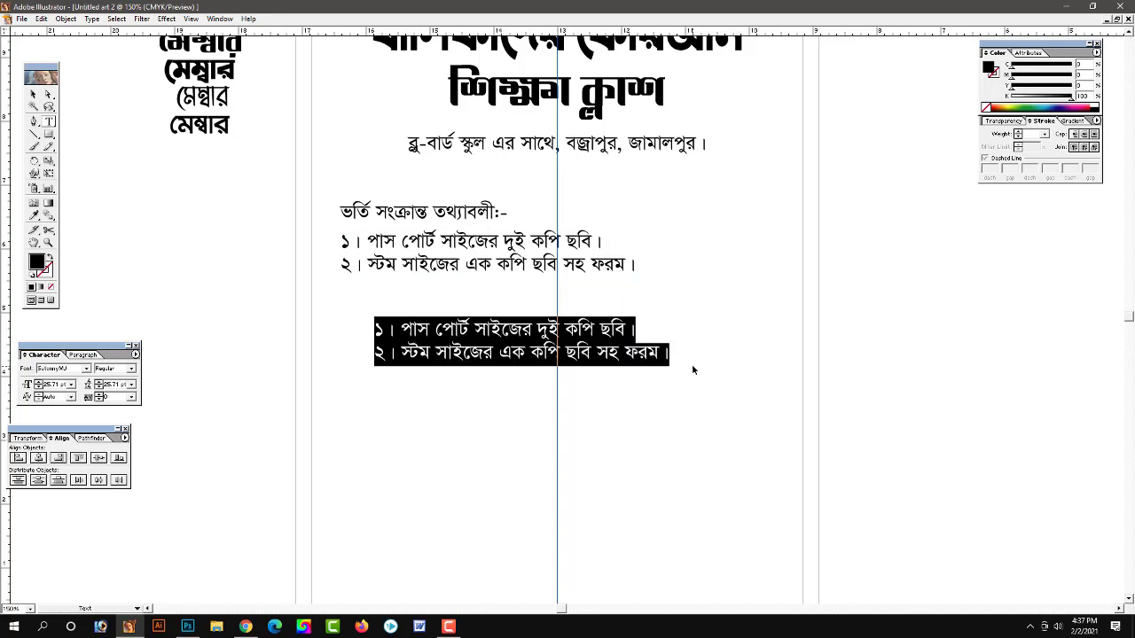
key(BackSpace)
Type the motto 'আপনার সন্তানদের কোরআন শিক্ষা দিন,' with a second line ending সন্তান আখেরাতের সম্পদ
text(আপনা)
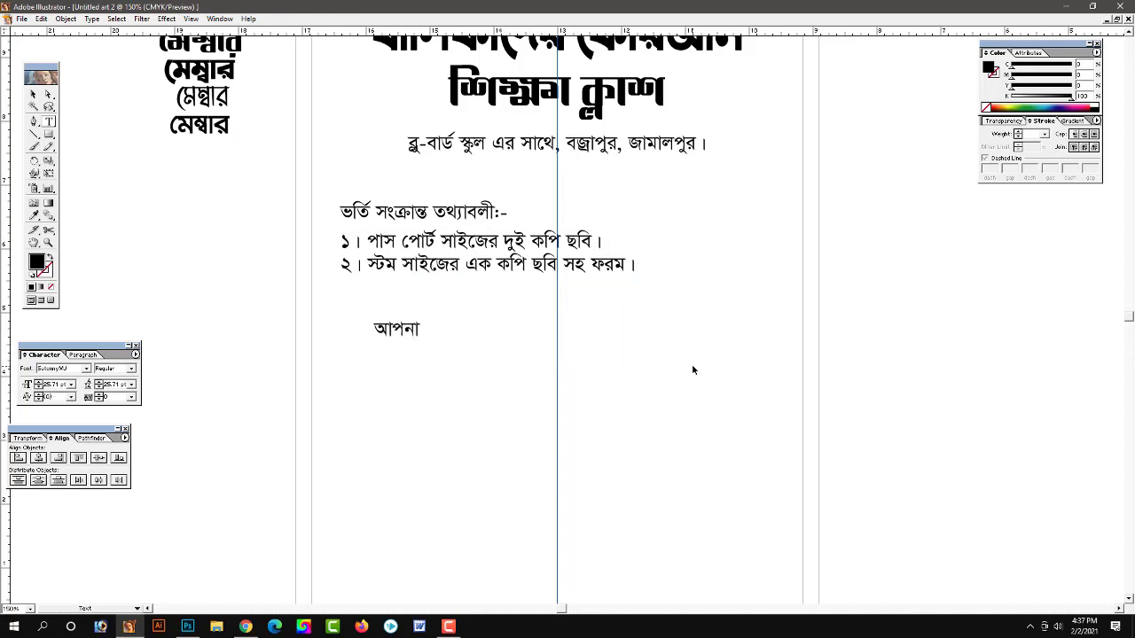
text(র সন্তা)
text(নদের )
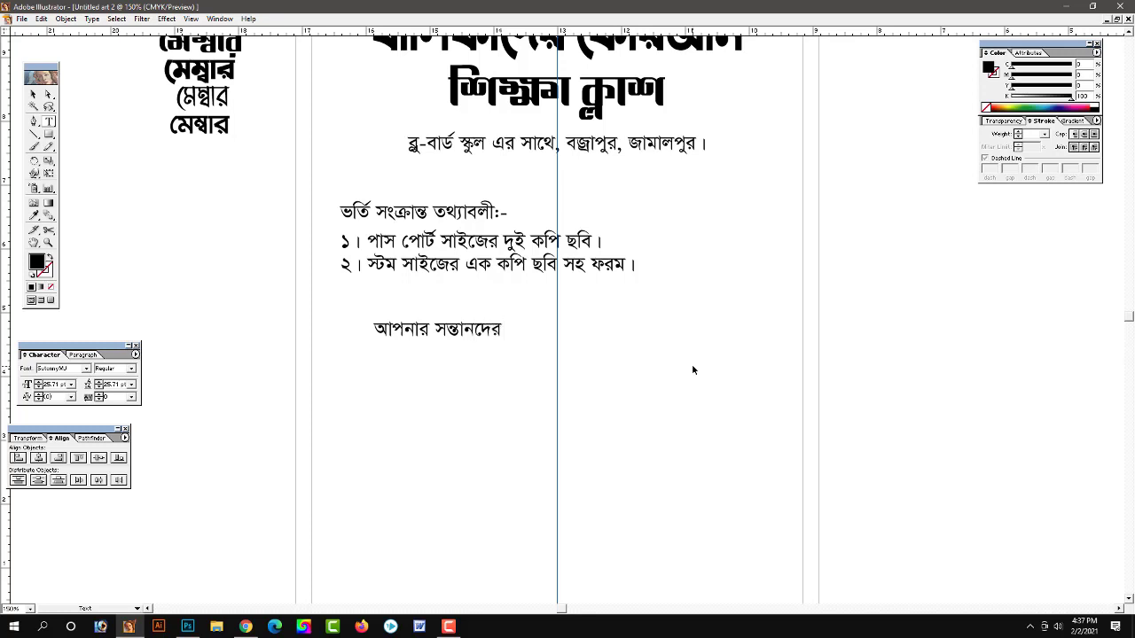
text(কোর)
text(না)
key(BackSpace)
key(BackSpace)
text(আ)
text(ন)
text( শ)
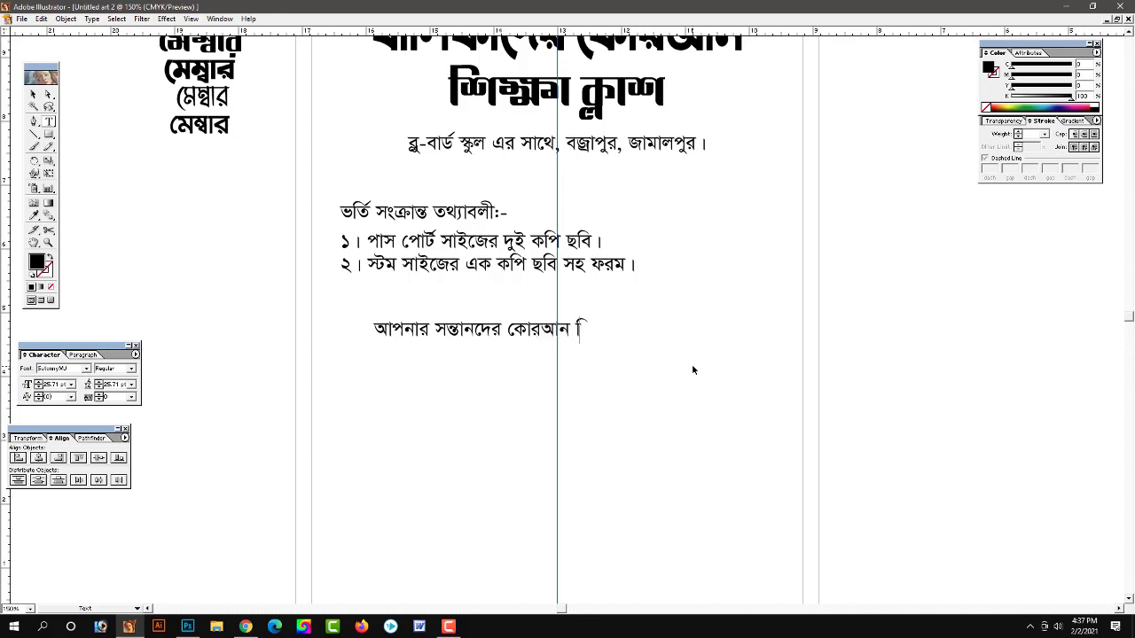
text(িক্ষা দি)
text(ন)
text(,)
key(Return)
text(ে)
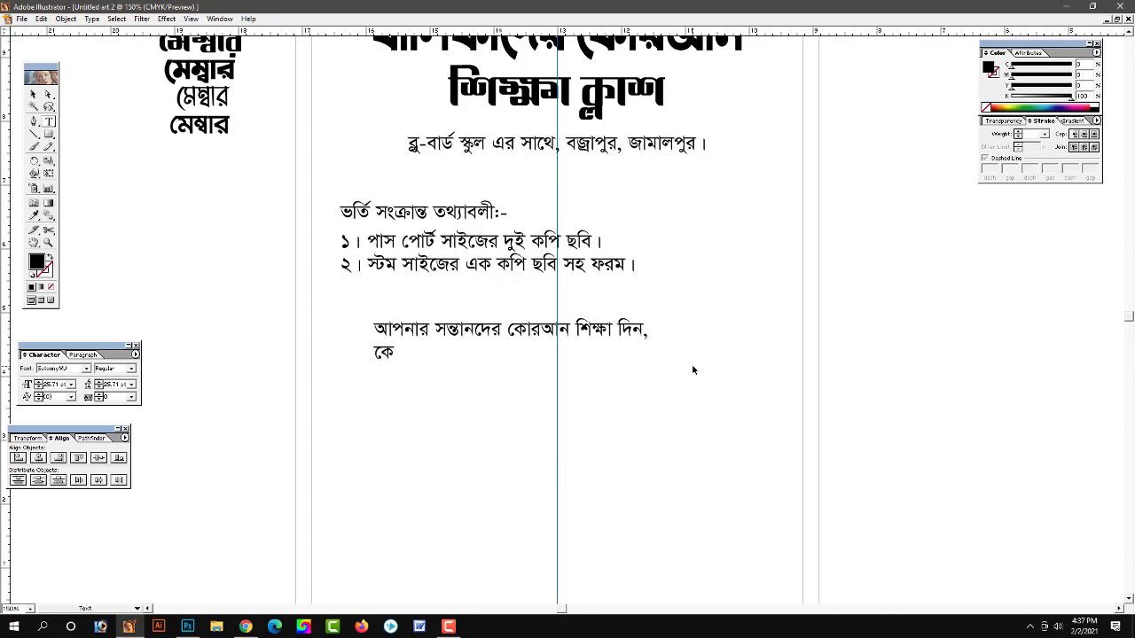
text(ককনা এ)
text(কটি)
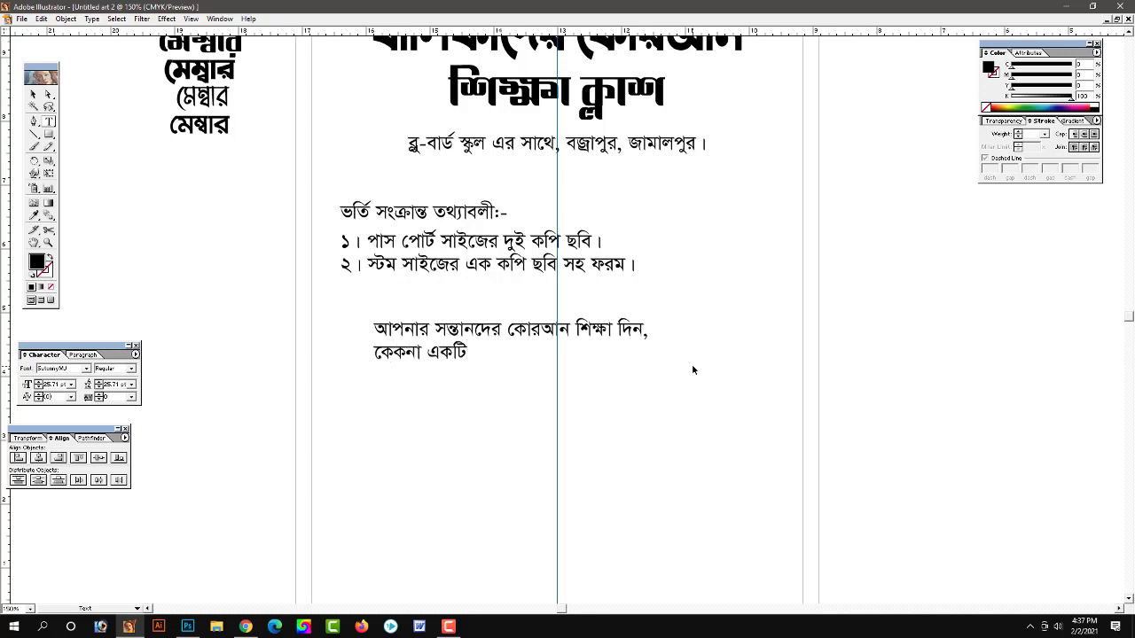
text( েকা)
text(রআন শ)
text( িশক্ষা)
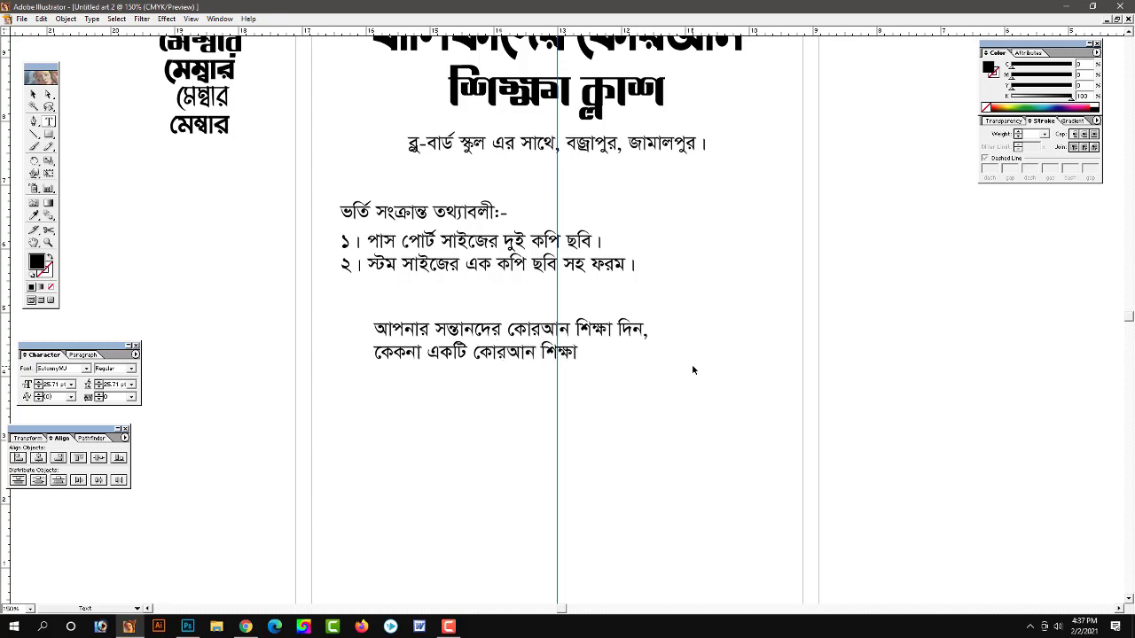
text(র )
text(সন্তান)
text( আেখরাে)
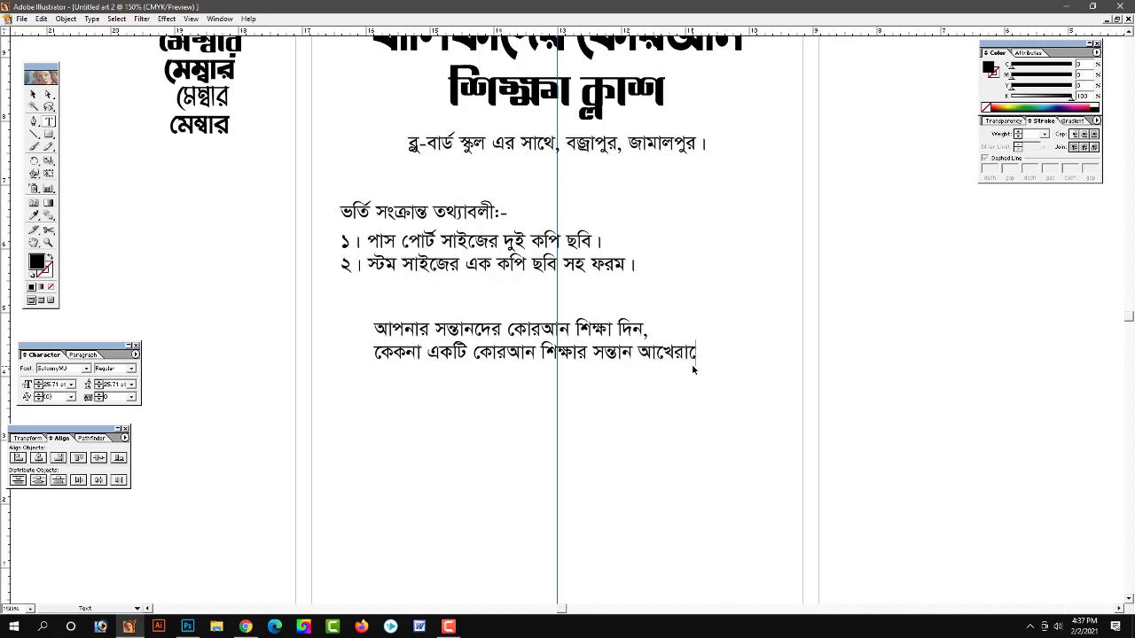
text(তর)
text( সম্পদ।)
key(Escape)
Break the motto after শিক্ষার so it runs over three lines
click(570, 376)
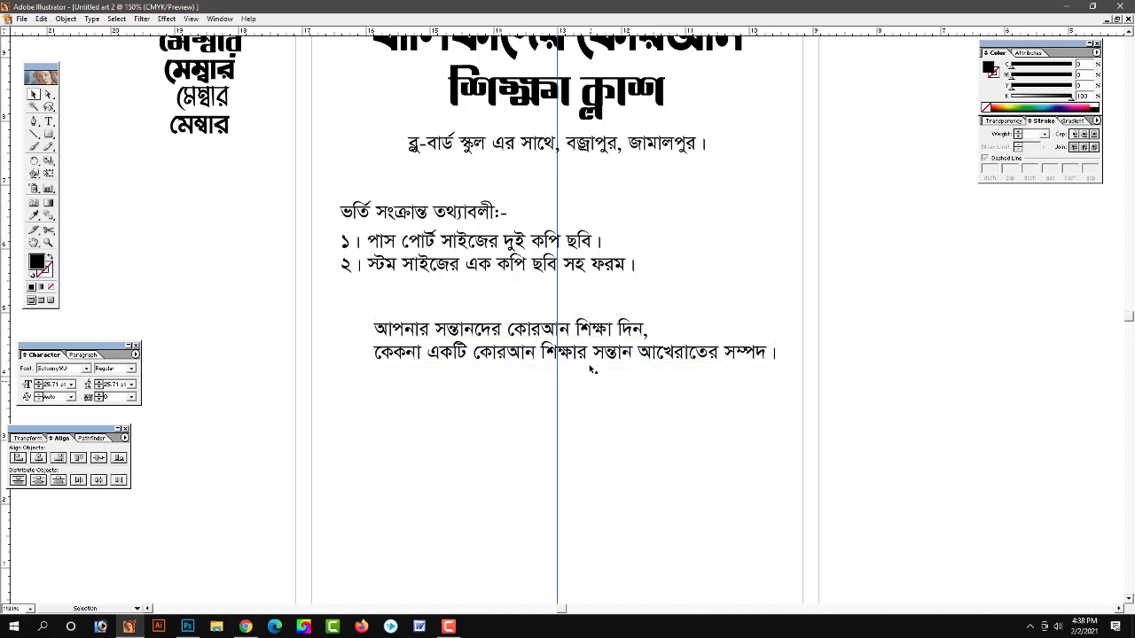
key(t)
click(588, 353)
key(Return)
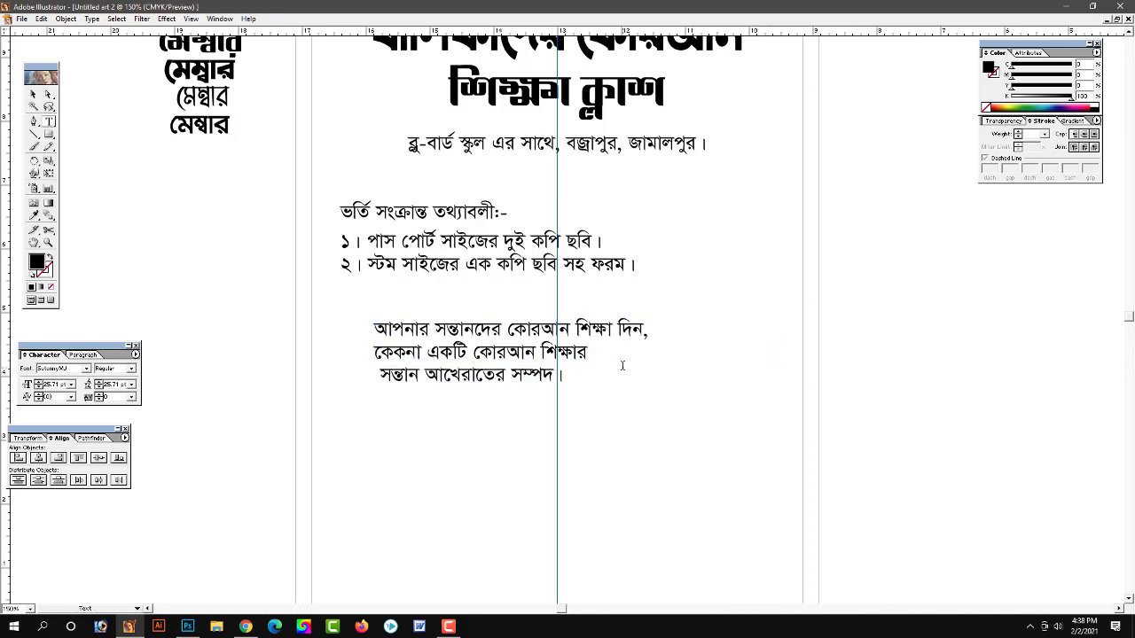
Nudge the admission info list slightly up and to the left
key(Escape)
click(892, 362)
drag(700, 228, 698, 383)
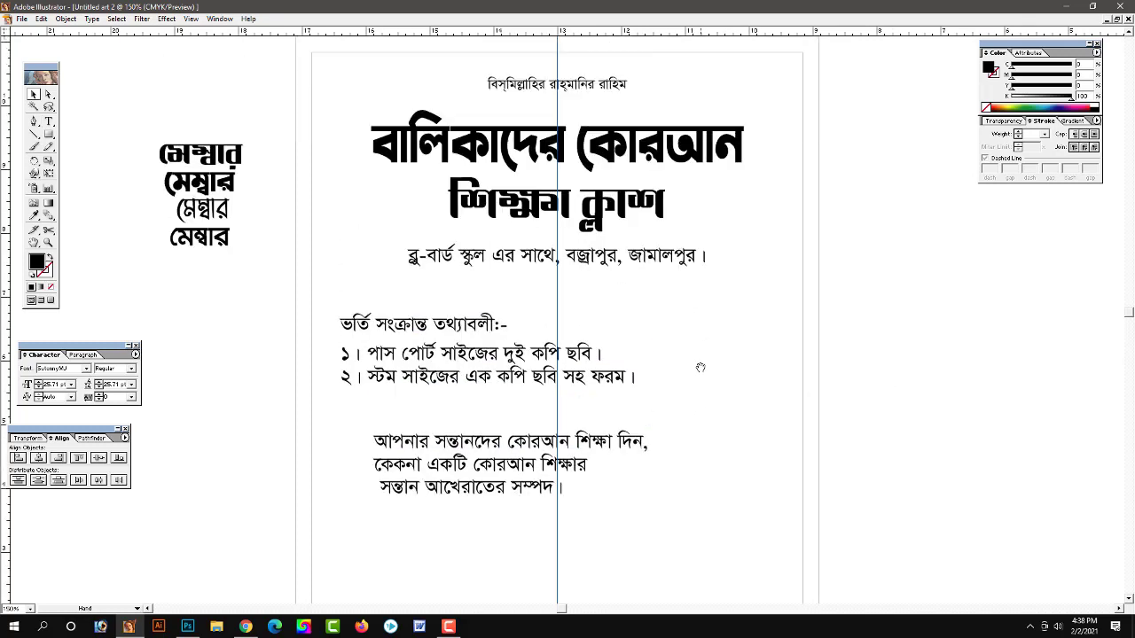
scroll(697, 399, down, 1)
scroll(692, 430, down, 1)
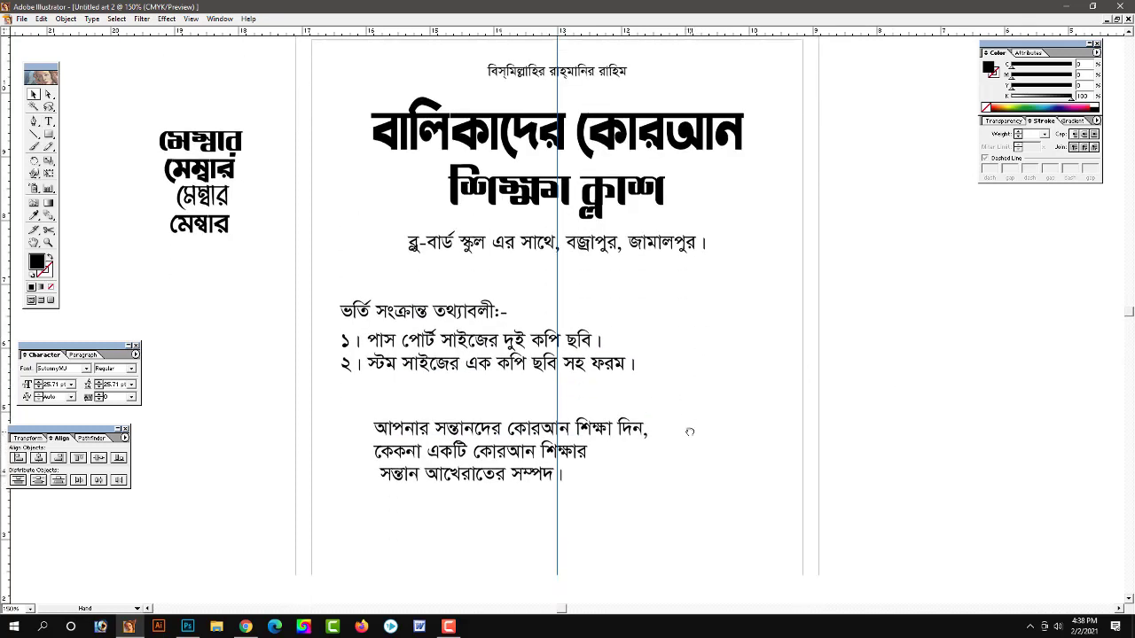
key(v)
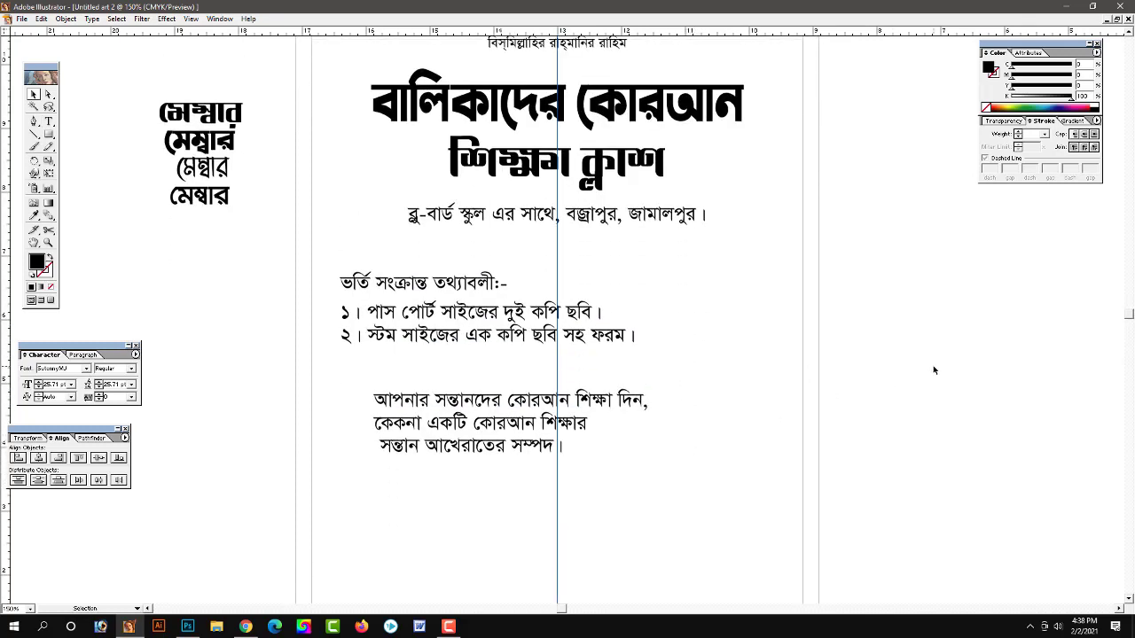
click(451, 282)
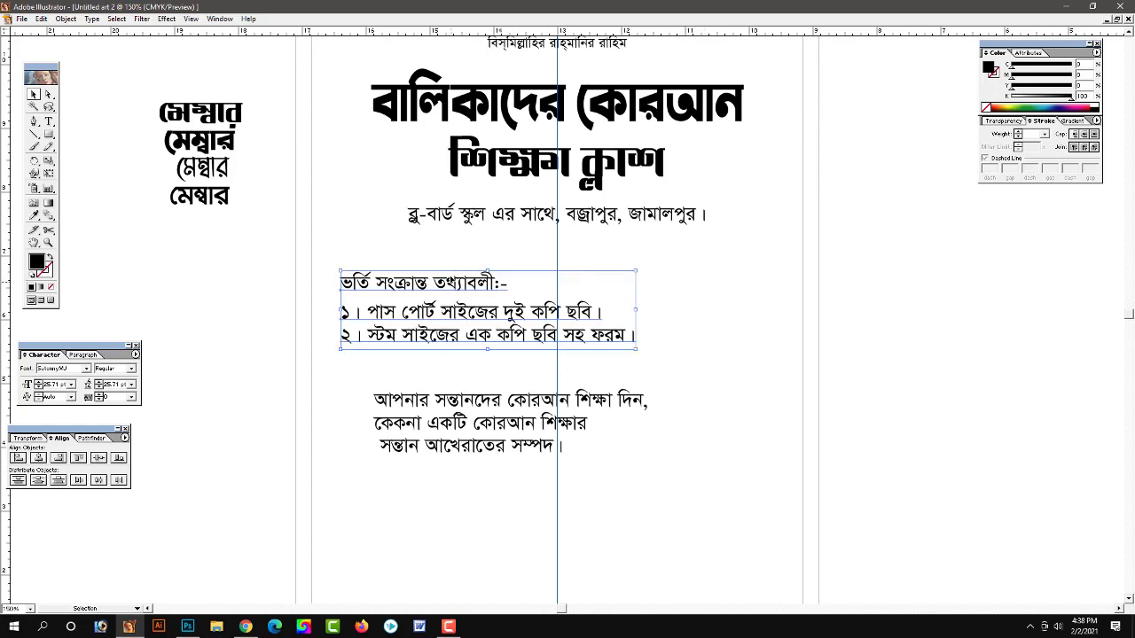
drag(451, 282, 441, 264)
Zoom out to 100% and move the motto paragraph onto the pasteboard right of the page
key(z)
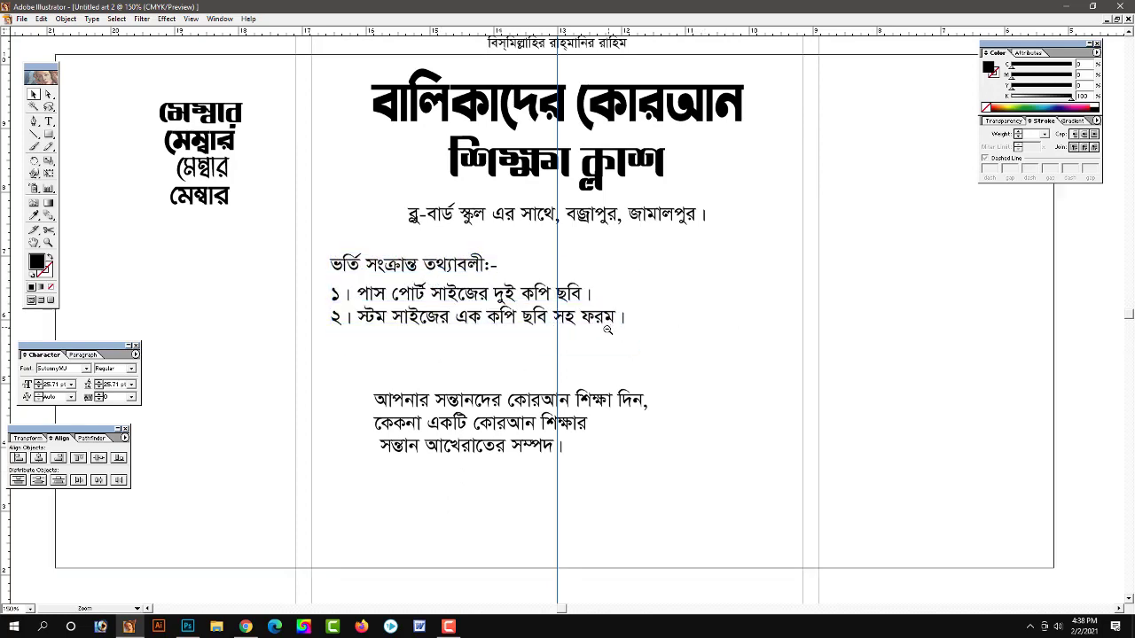
alt+click(607, 329)
key(v)
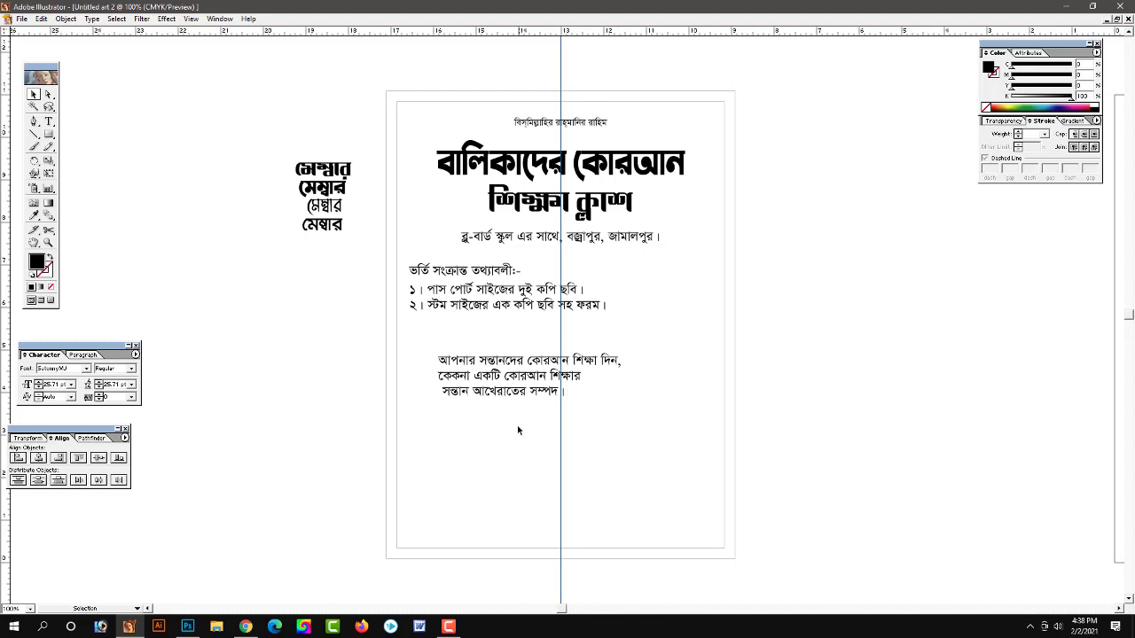
drag(521, 376, 521, 366)
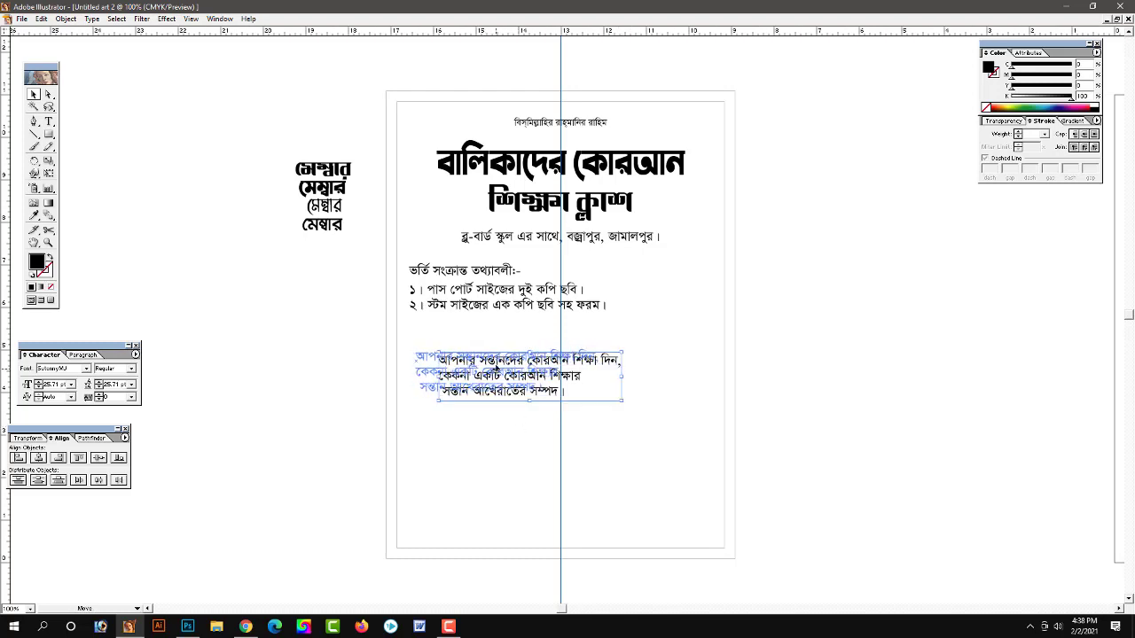
drag(501, 364, 866, 334)
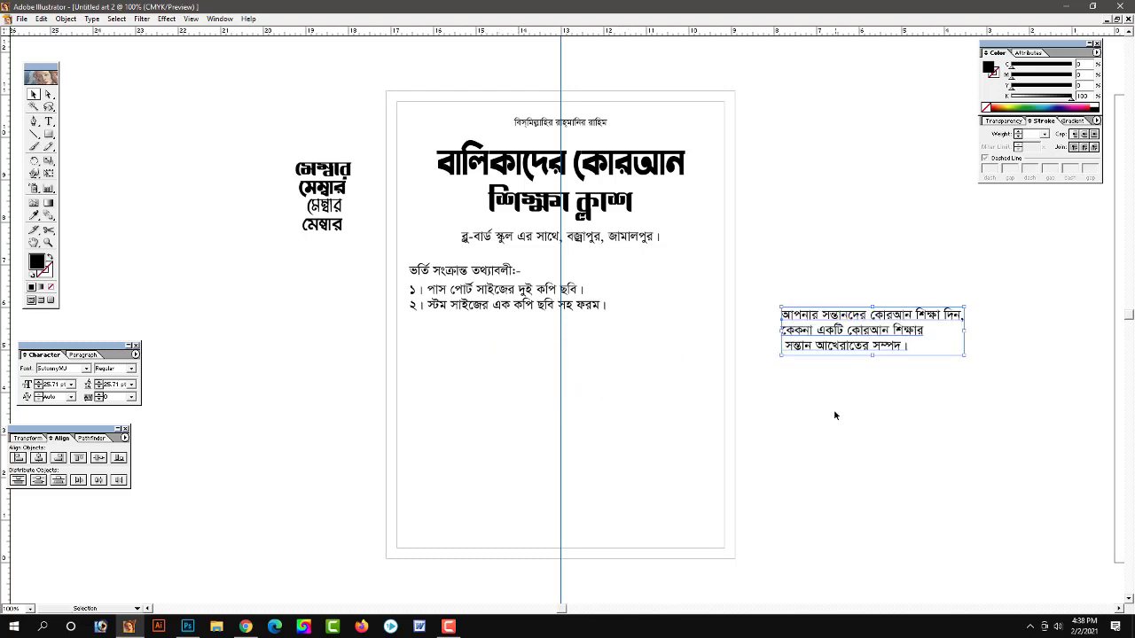
scroll(847, 428, right, 1)
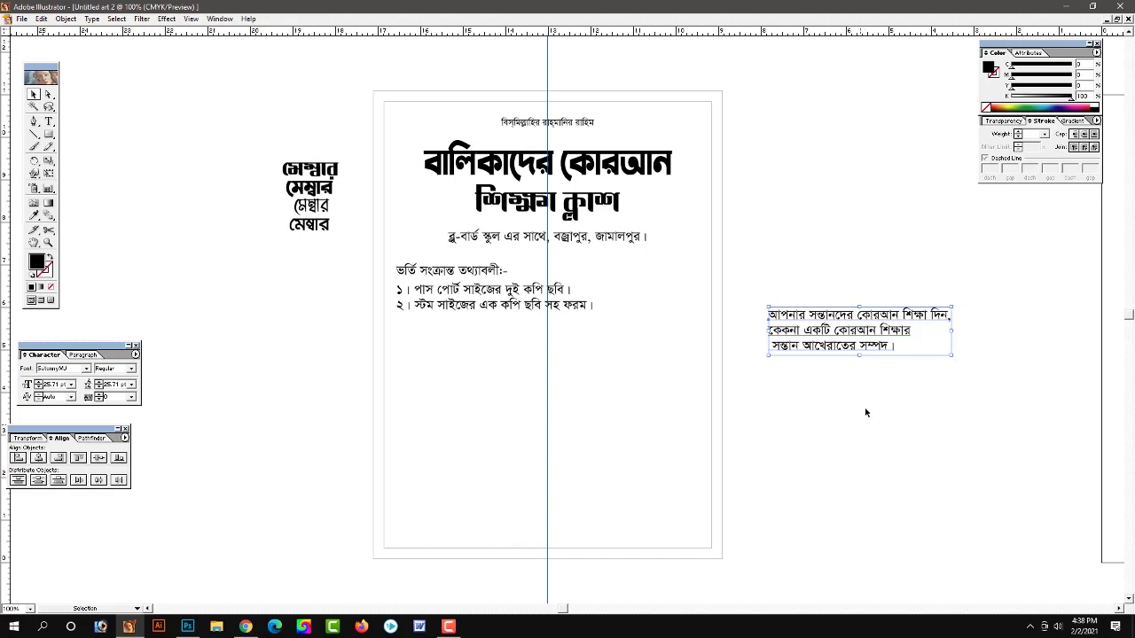
click(776, 462)
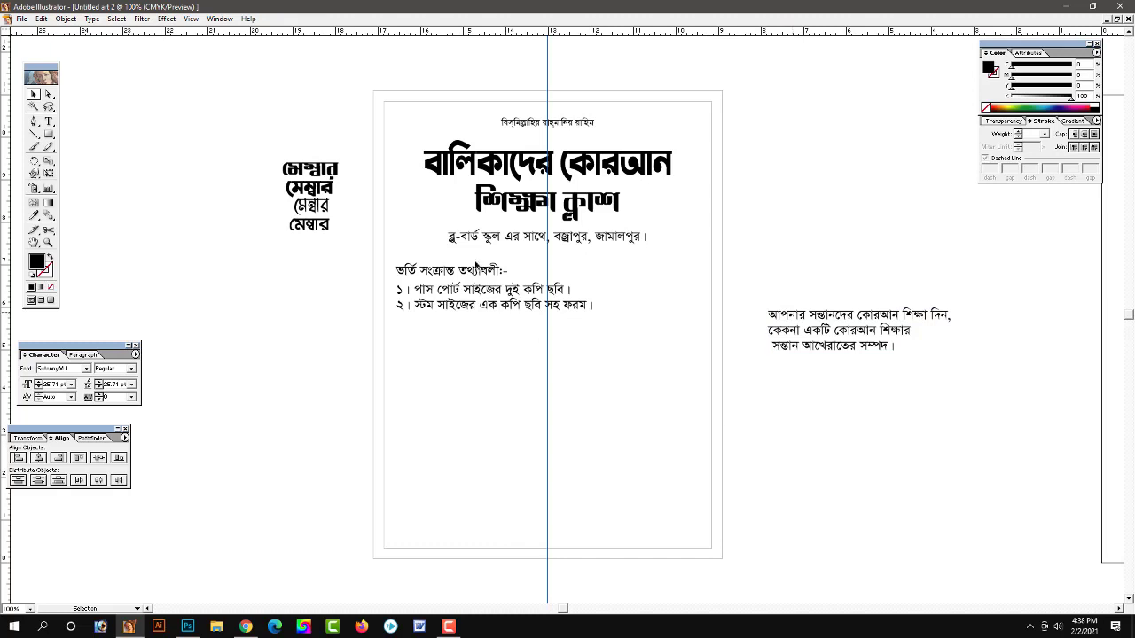
click(472, 275)
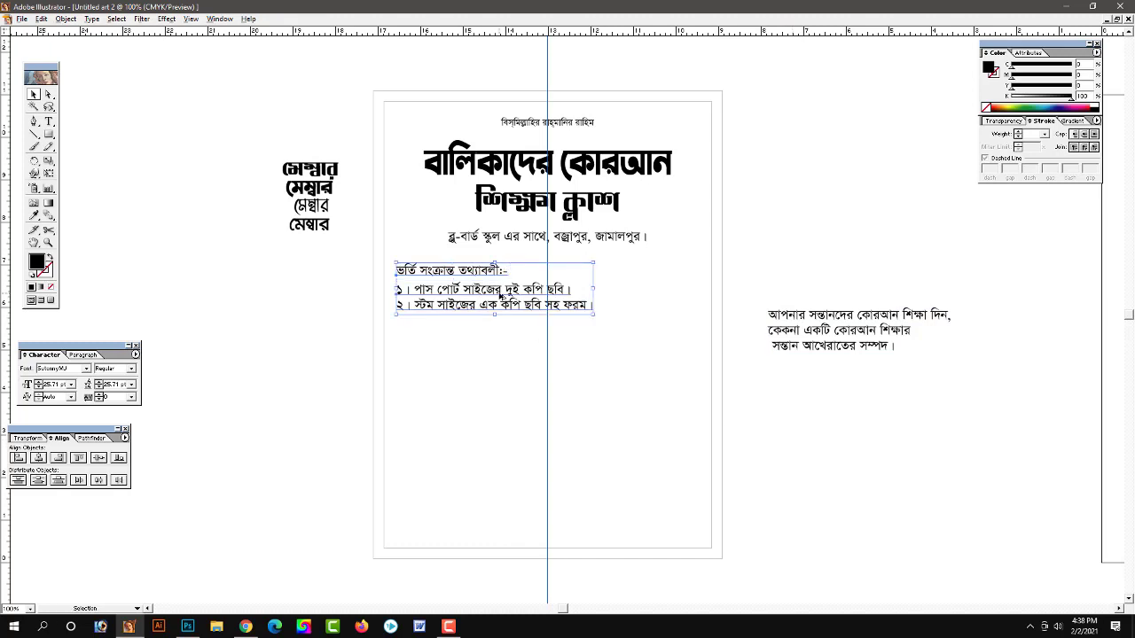
Place a duplicate of the admission list lower on the page
drag(501, 296, 499, 444)
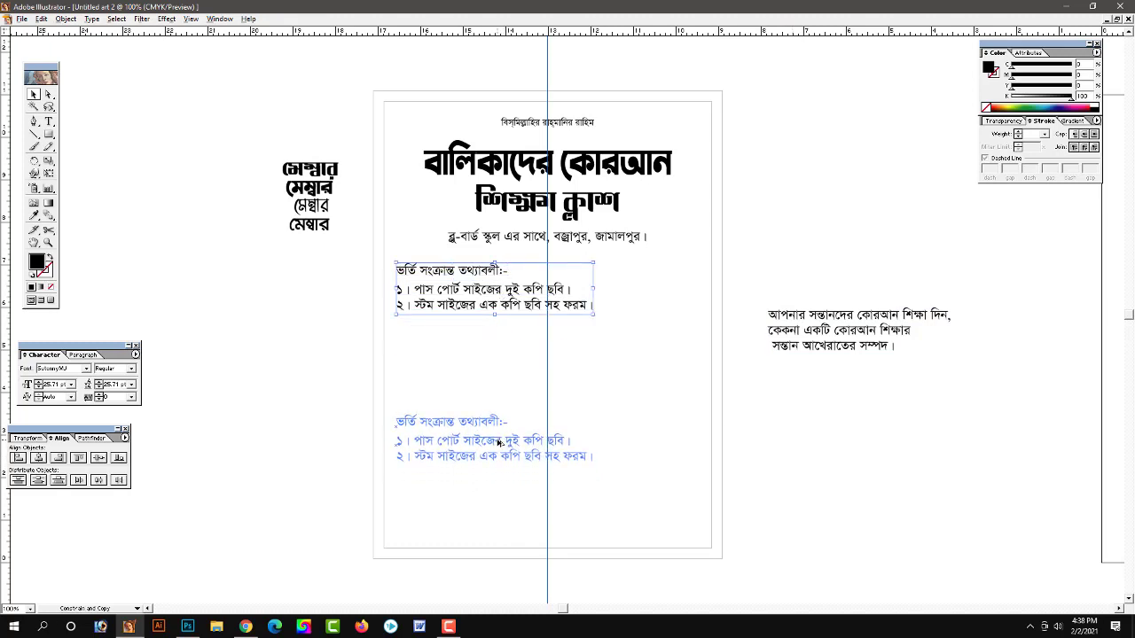
drag(499, 444, 498, 441)
click(725, 471)
Zoom in and replace the copied list's heading with আমাদের
key(ctrl+equal)
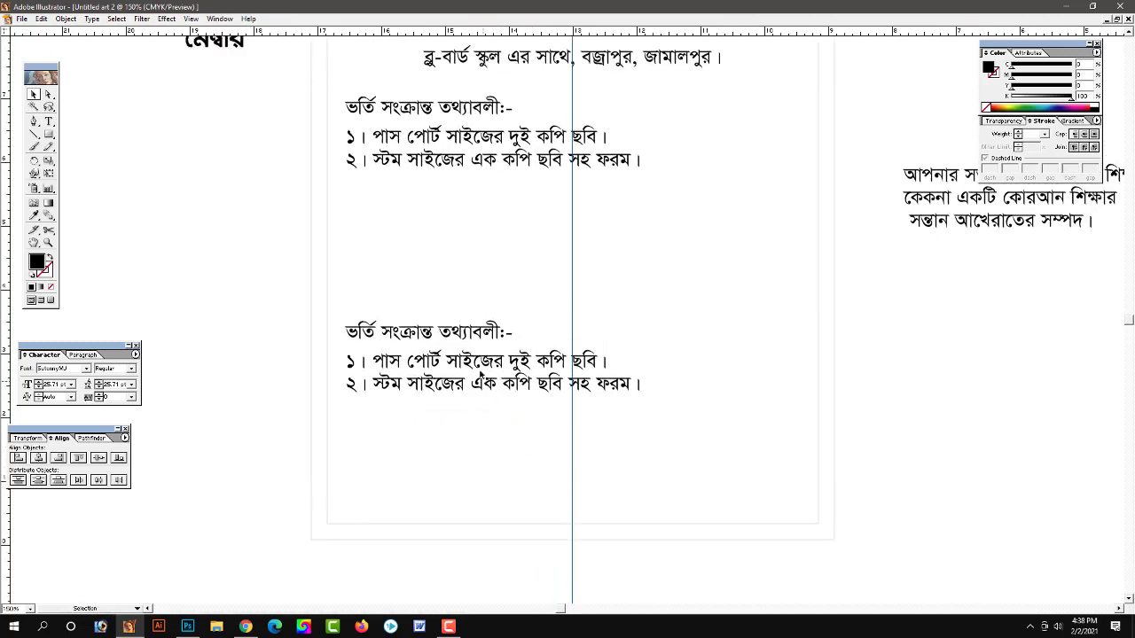
double_click(472, 342)
key(ctrl+a)
key(BackSpace)
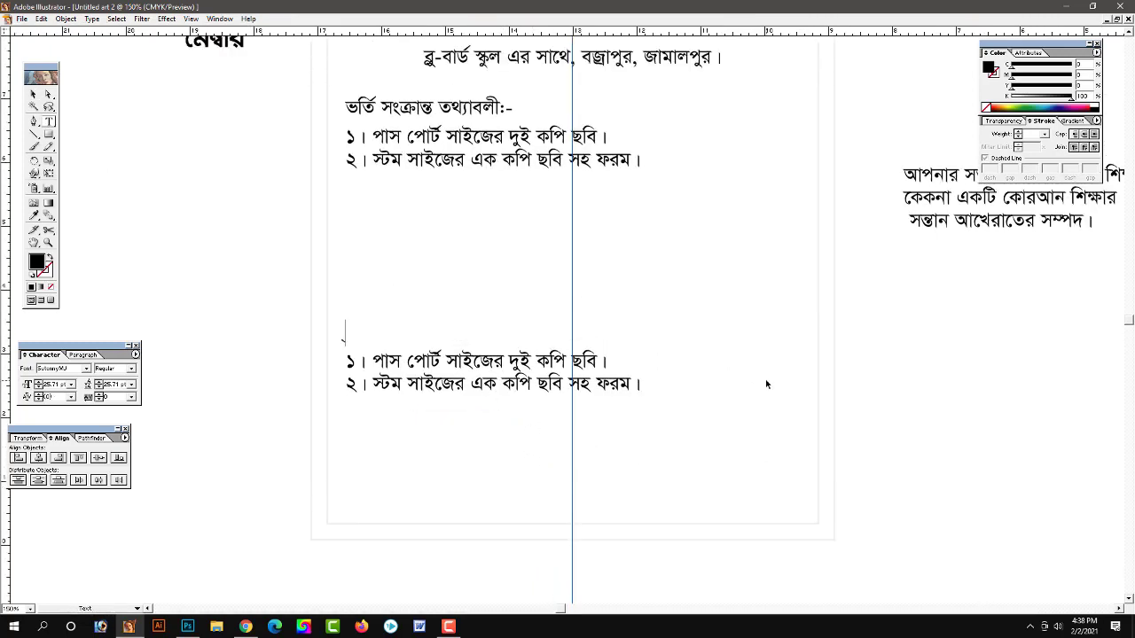
text(আমাদের)
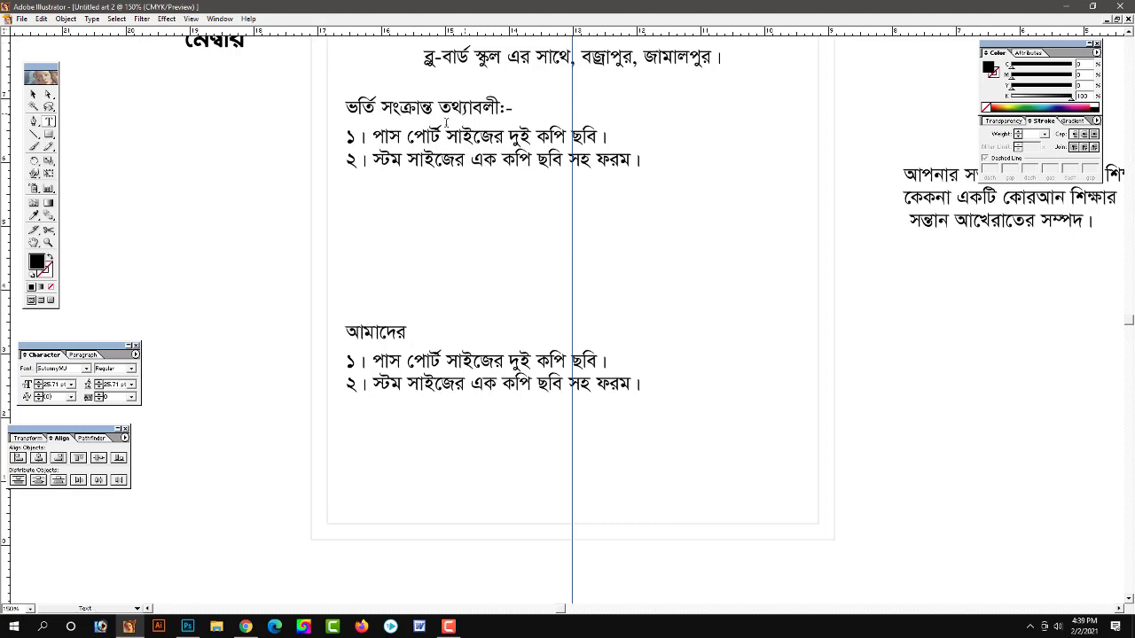
Replace the misspelled 'স্টম' with 'স্ট্যাম্প' and append 'পূরণ করতে হবে।' to the second requirement
click(391, 160)
key(BackSpace)
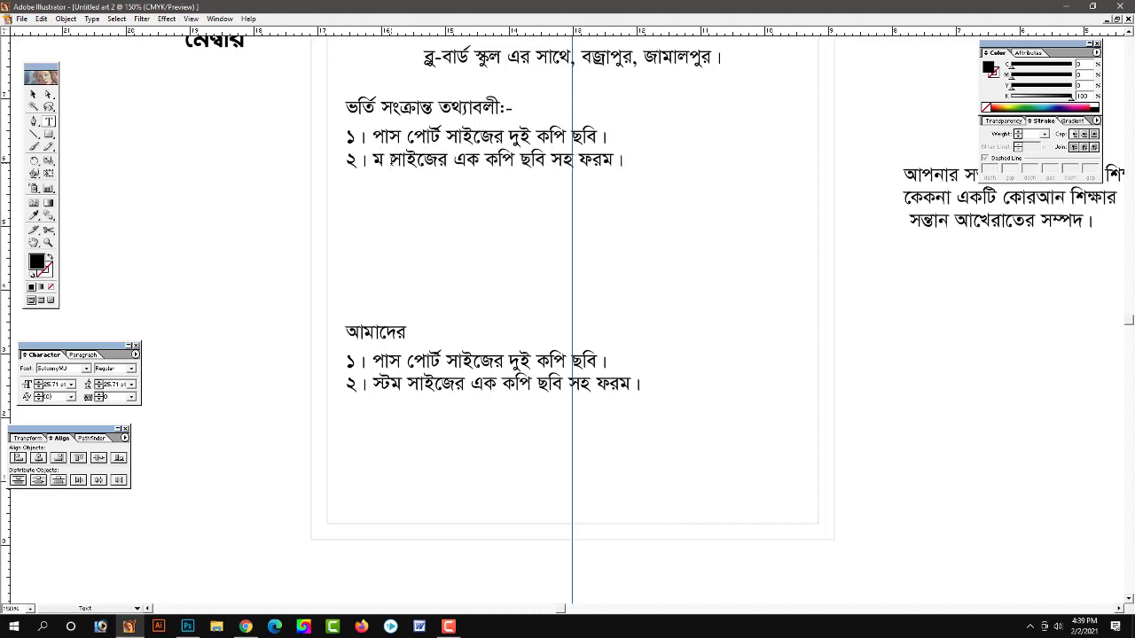
key(BackSpace)
key(Delete)
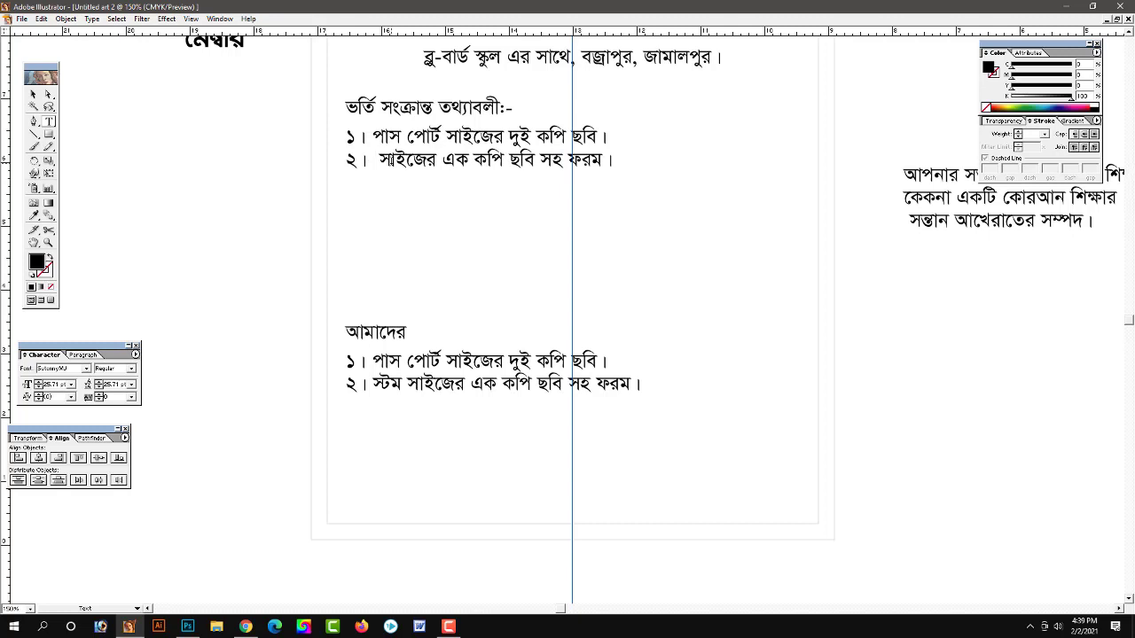
text(স্ট্যাম)
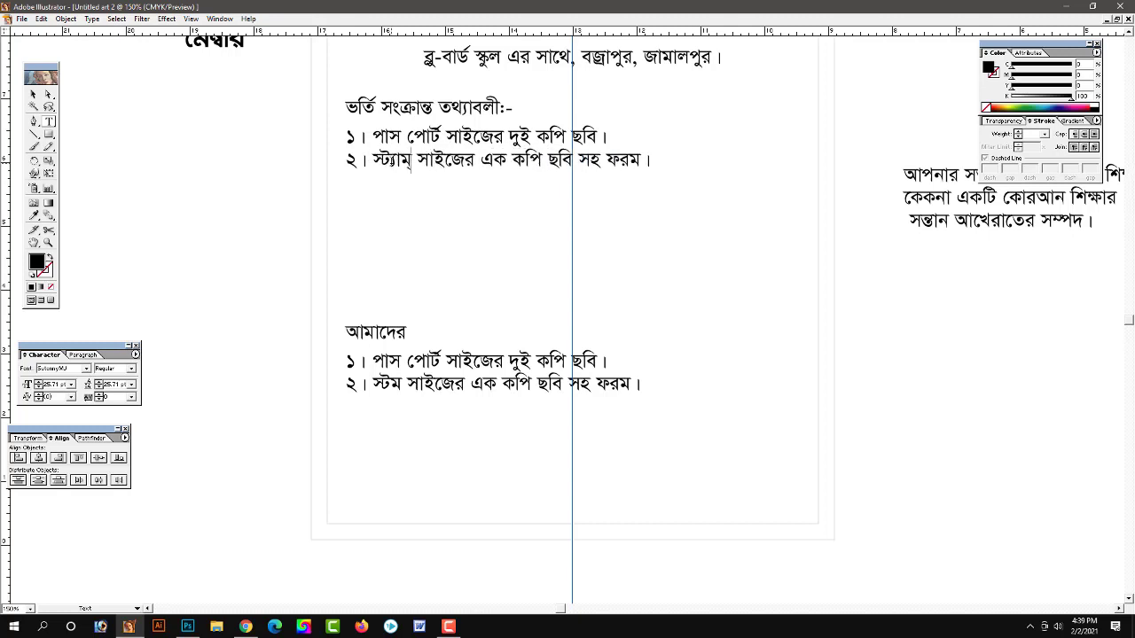
text(্প)
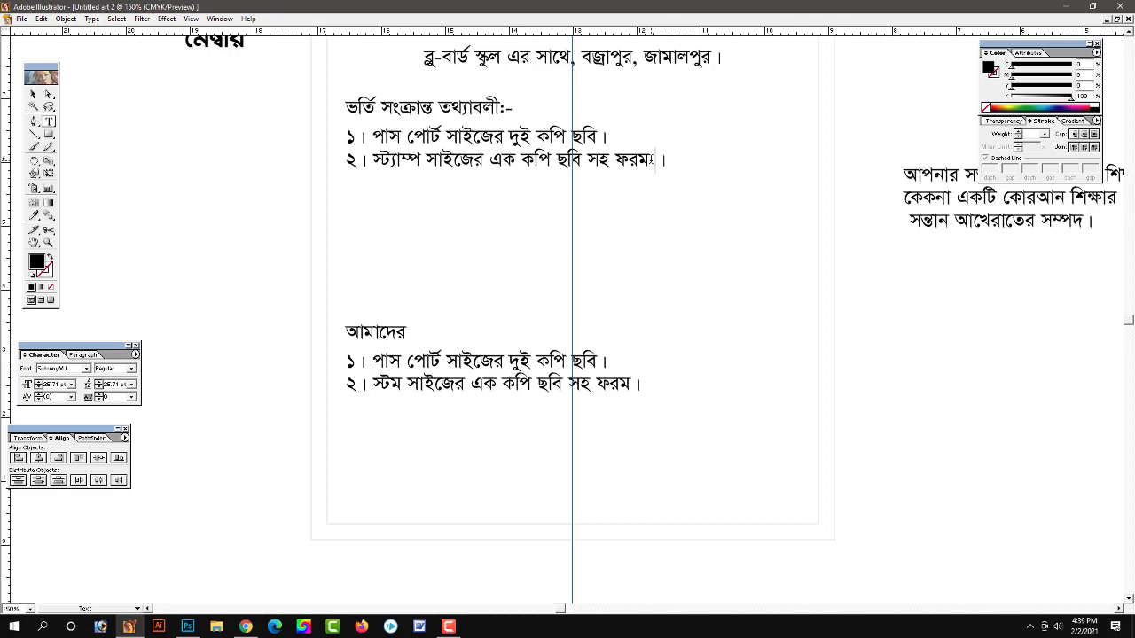
text(কর)
text(তে)
key(BackSpace)
key(BackSpace)
key(BackSpace)
key(BackSpace)
key(BackSpace)
text(পূরণ ক)
text(রতে হ)
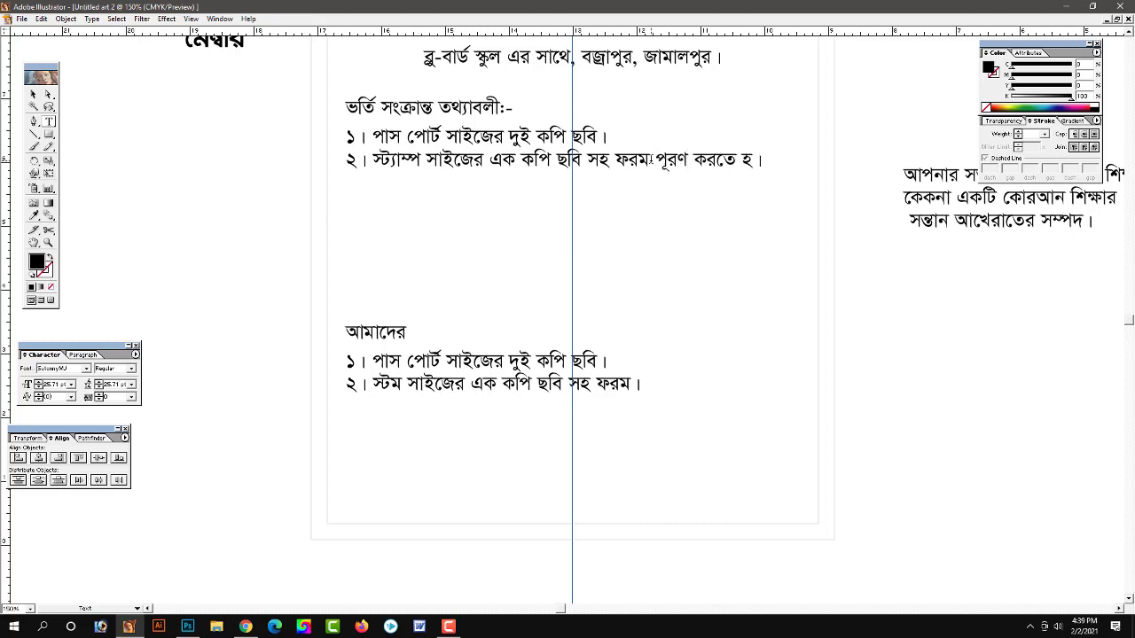
text(বে।)
Break the second requirement after 'সহ' so the rest wraps onto a new line
click(33, 94)
click(541, 259)
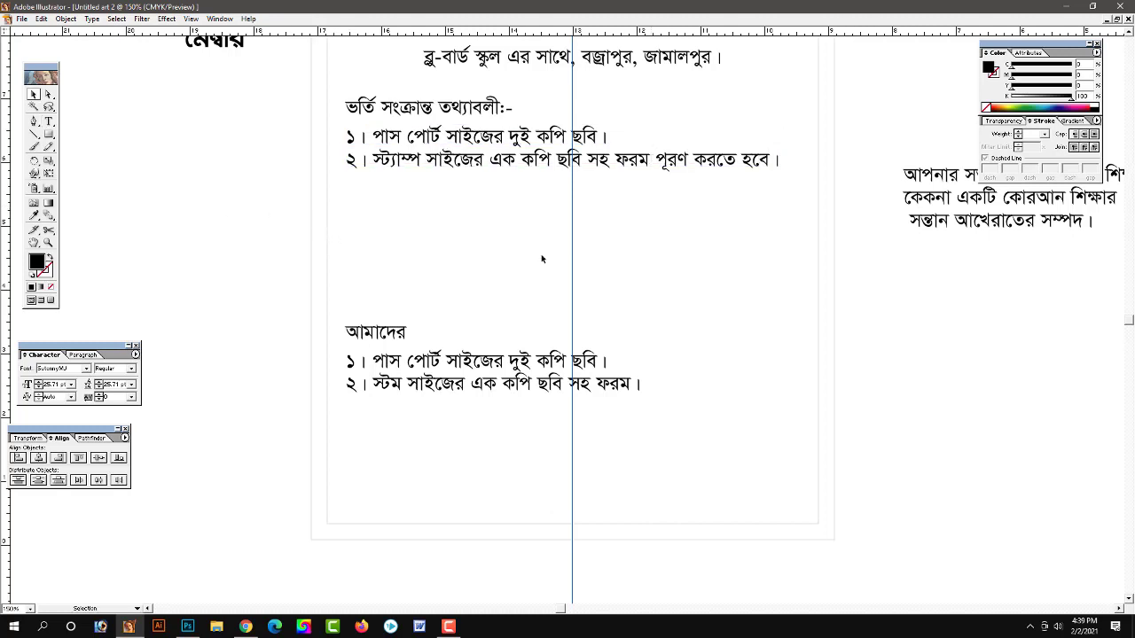
double_click(611, 161)
key(Return)
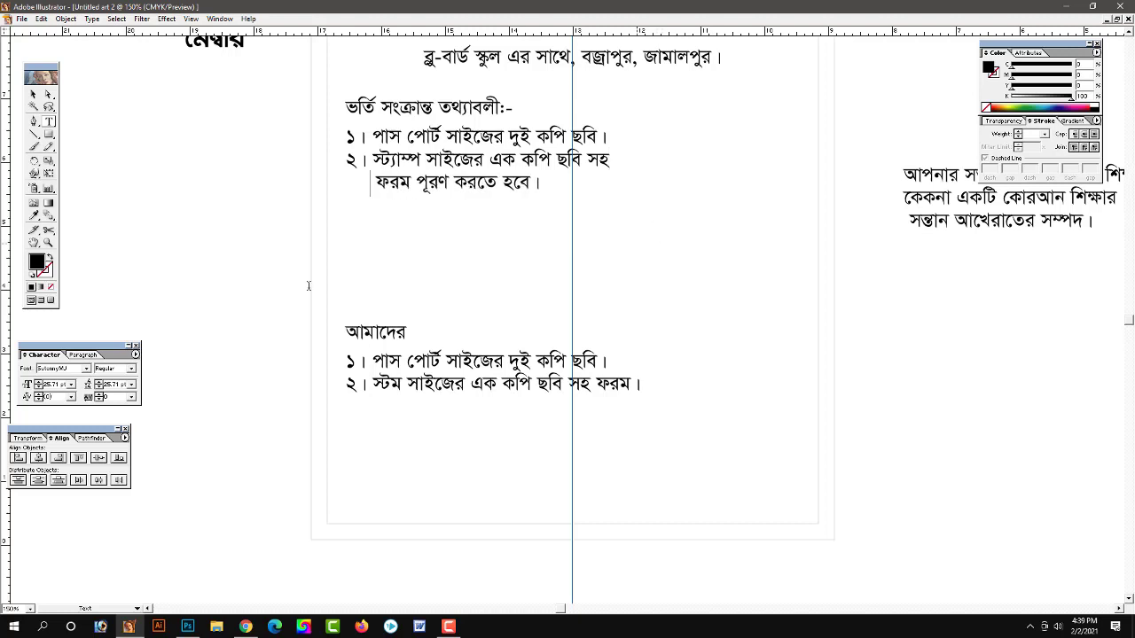
Extend the lower heading 'আমাদের' by typing 'প্রতিষ্ঠানের বৈশিষ্ট্য সমূহ:' after it
click(390, 337)
text(ি)
key(BackSpace)
text(ৈ)
key(BackSpace)
text(প্রতি)
text(ষ্ঠানে)
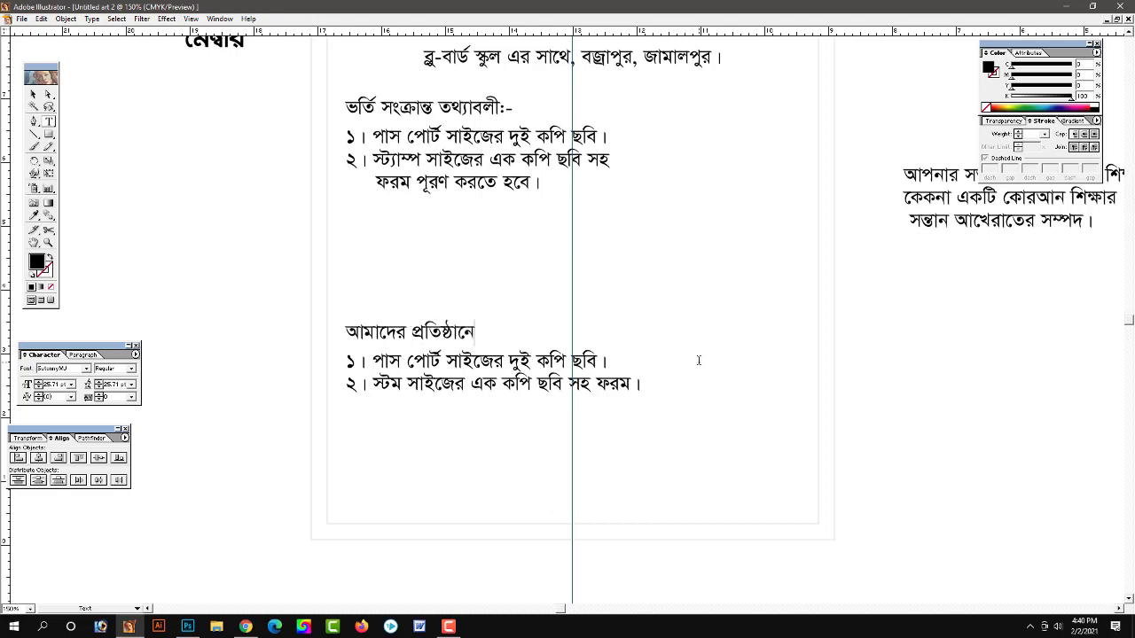
text(র)
text( ৈ)
text(বশি)
text(ষ্ট)
text(্য)
text( সমূ)
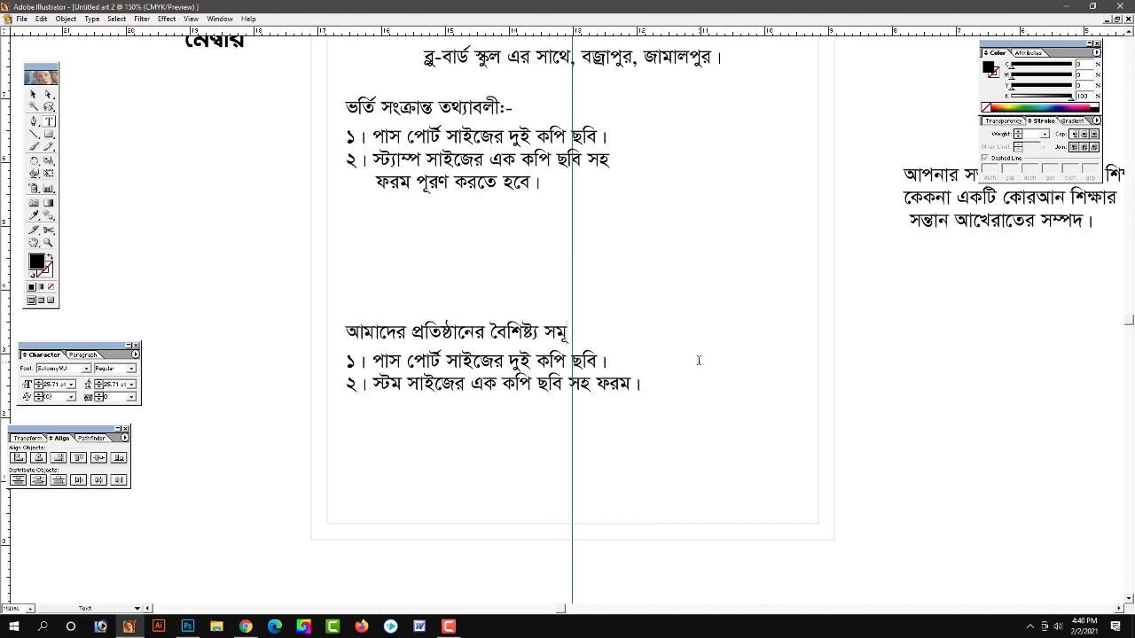
text(হ:)
Replace the placeholder lines with 'নিরিবিলি, কোলাহলমুক্ত পরিবেশে অবস্থিত।' and begin the 'সর্বক্ষেত্রে ছাত্রীদের…' line
click(529, 393)
key(ctrl+a)
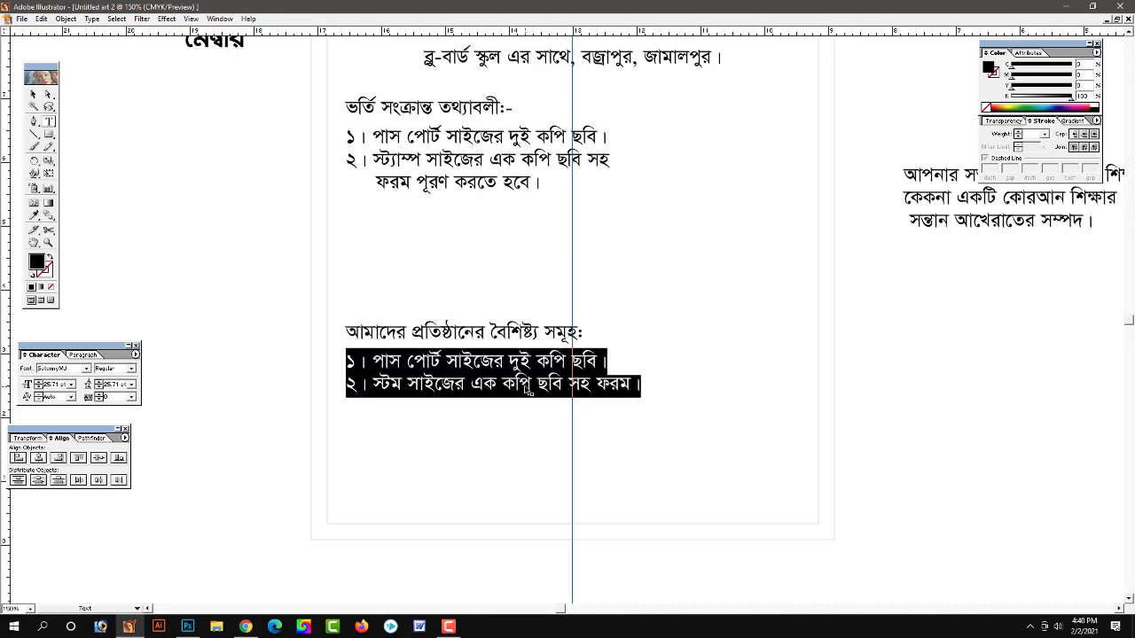
key(BackSpace)
text(ি)
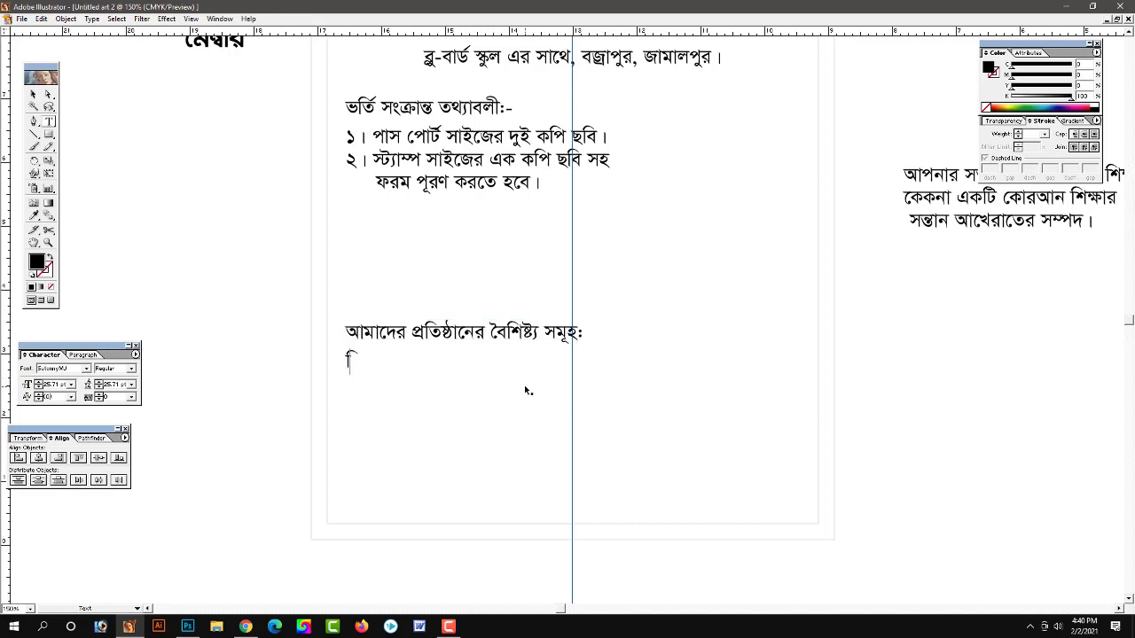
text(নিরিবি)
text(লি,)
text( কোলাহ)
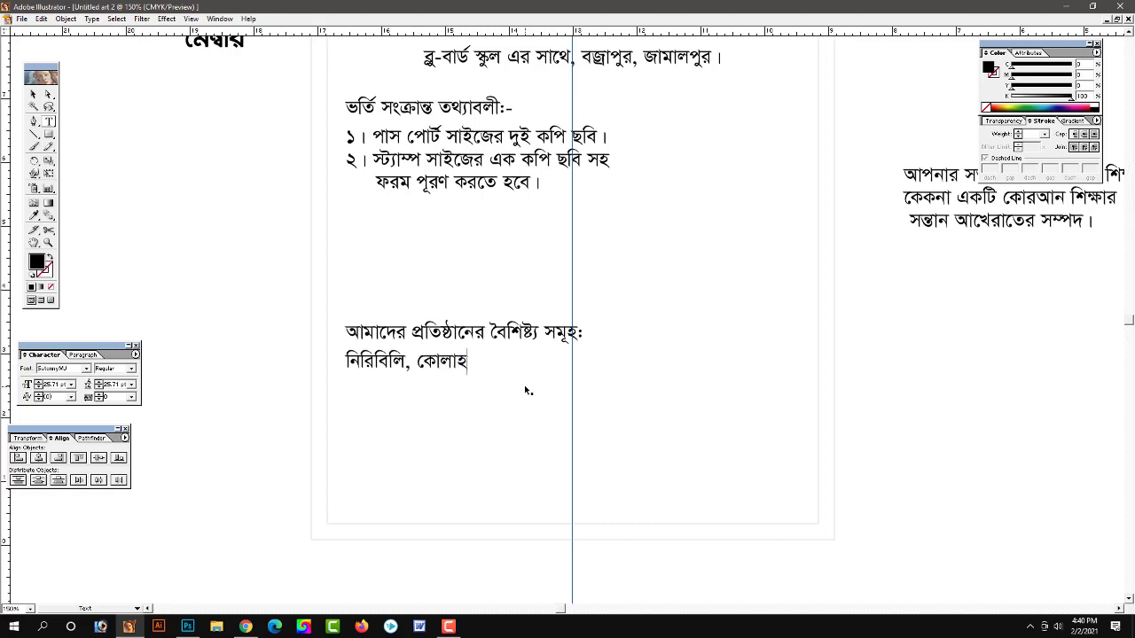
text(লমুক্)
text(ত পির)
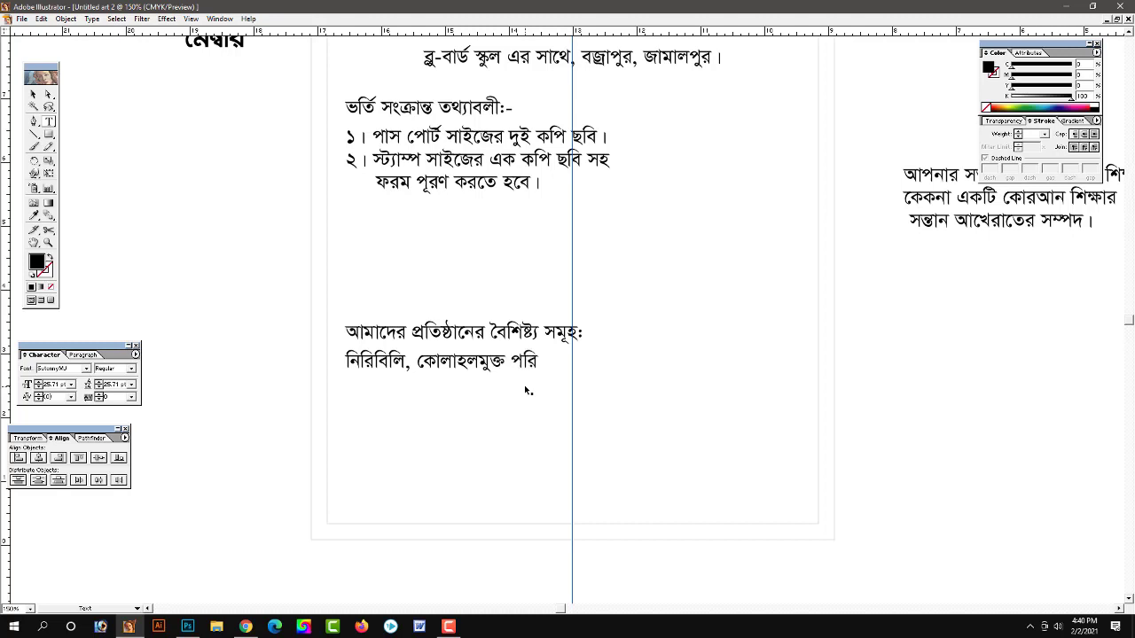
text(বেশে)
text( অ)
text(বস্থি)
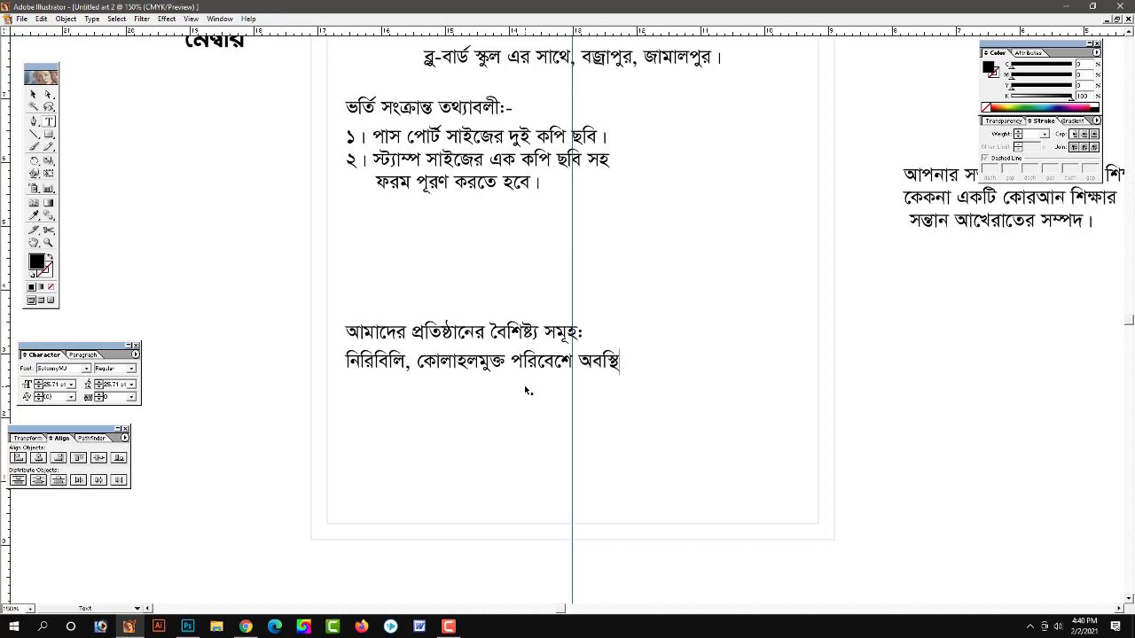
text(ত।)
key(Return)
text(সর্ব)
text(ক্ষেত)
text(্রে ছাত)
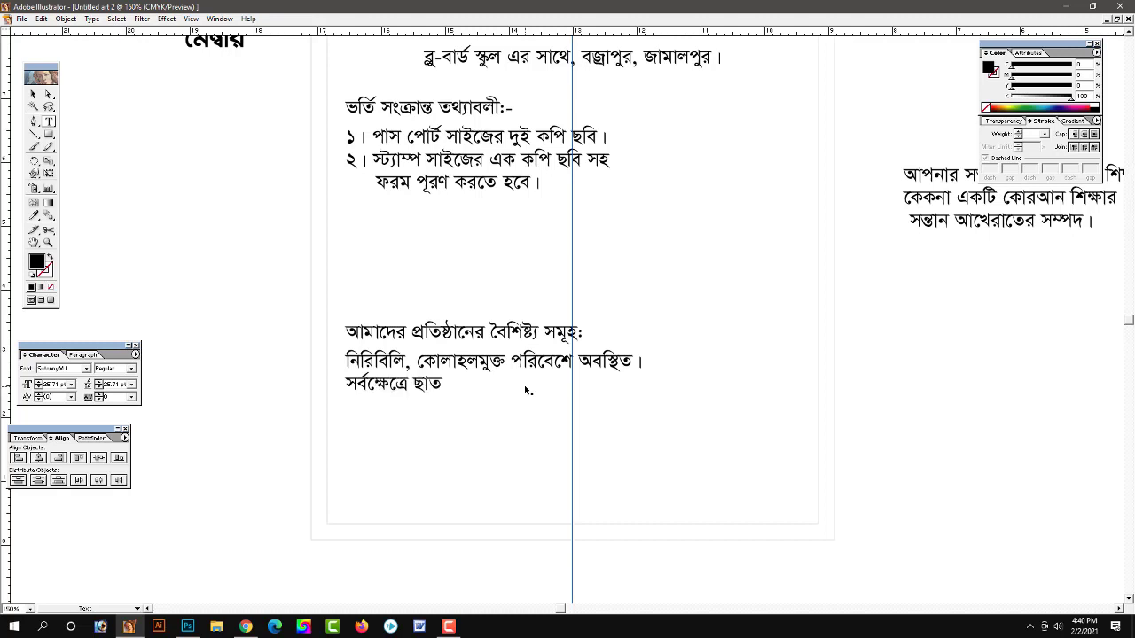
text(্রী)
text(দের)
text( সুন্না)
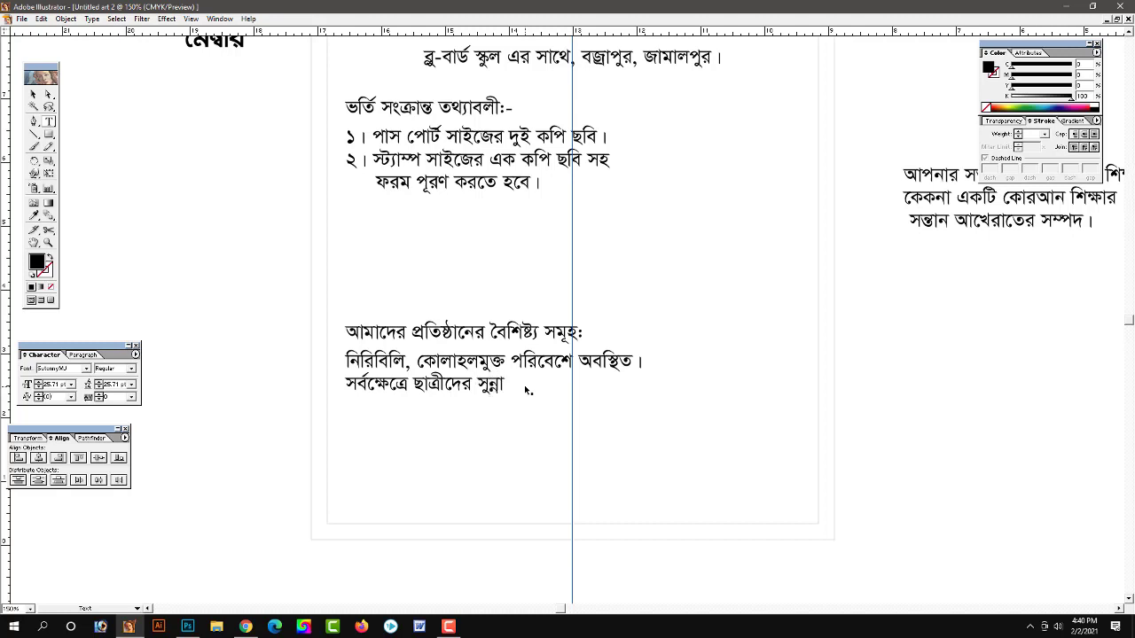
text(তে রাস)
text(ূল)
text( (সা)
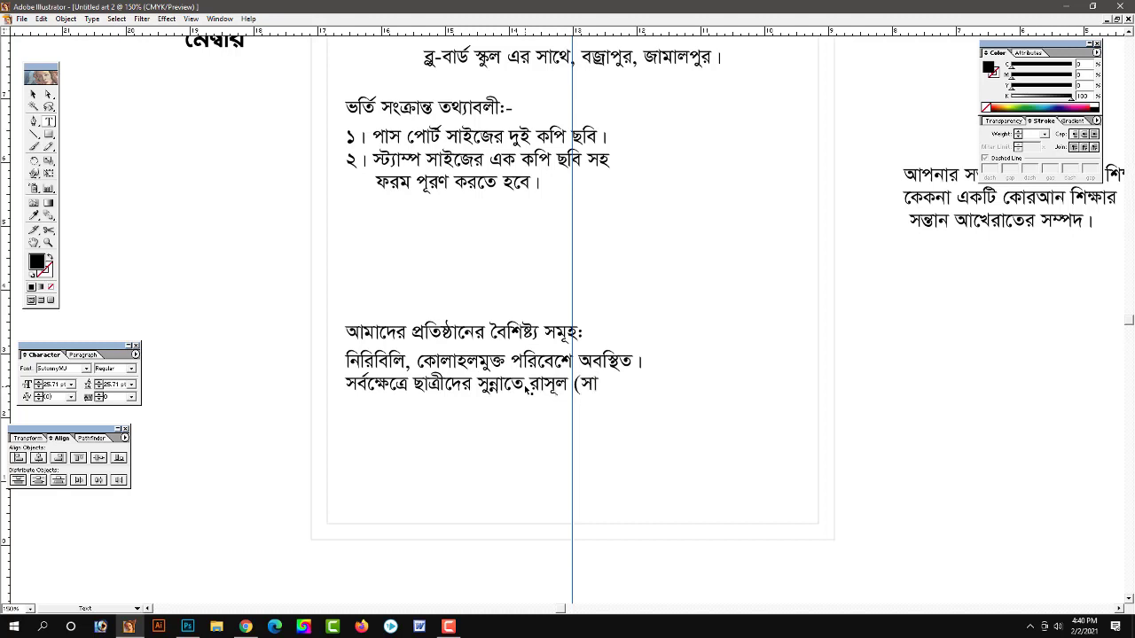
text(ঃ)
Complete the 'সর্বক্ষেত্রে ছাত্রীদের সুন্নাতে রাসূল (সাঃ)…' line through 'গড়ে তোলা।' and start the next line
text(এর)
text( অনু)
text(শীল)
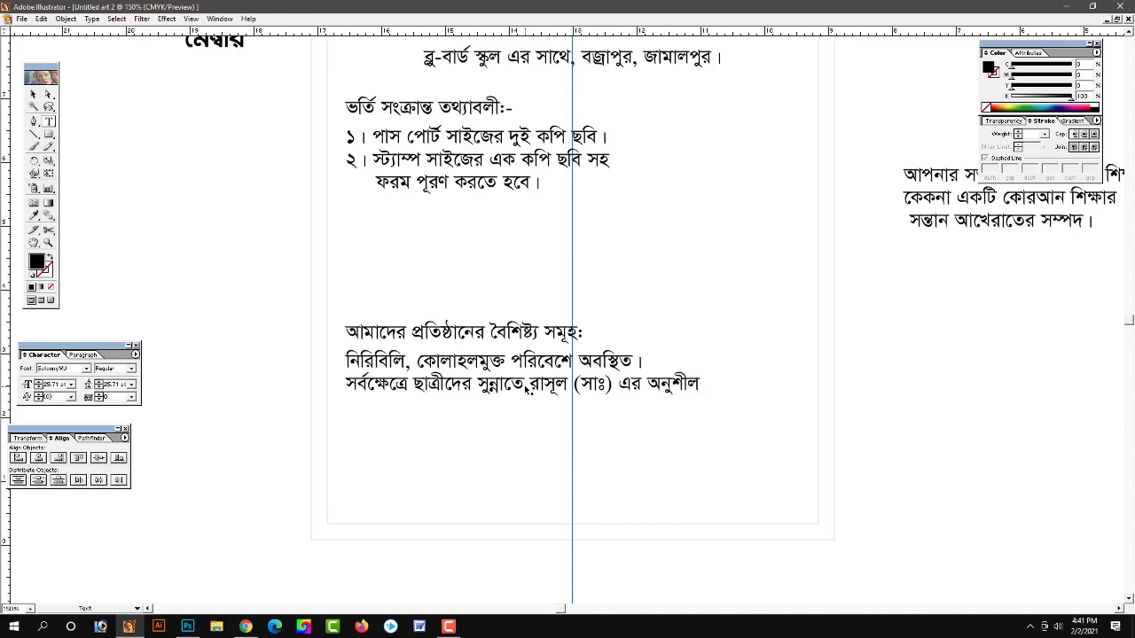
text(নে)
text( অভ)
text(্যস)
text(্ত ক)
text(রে গ)
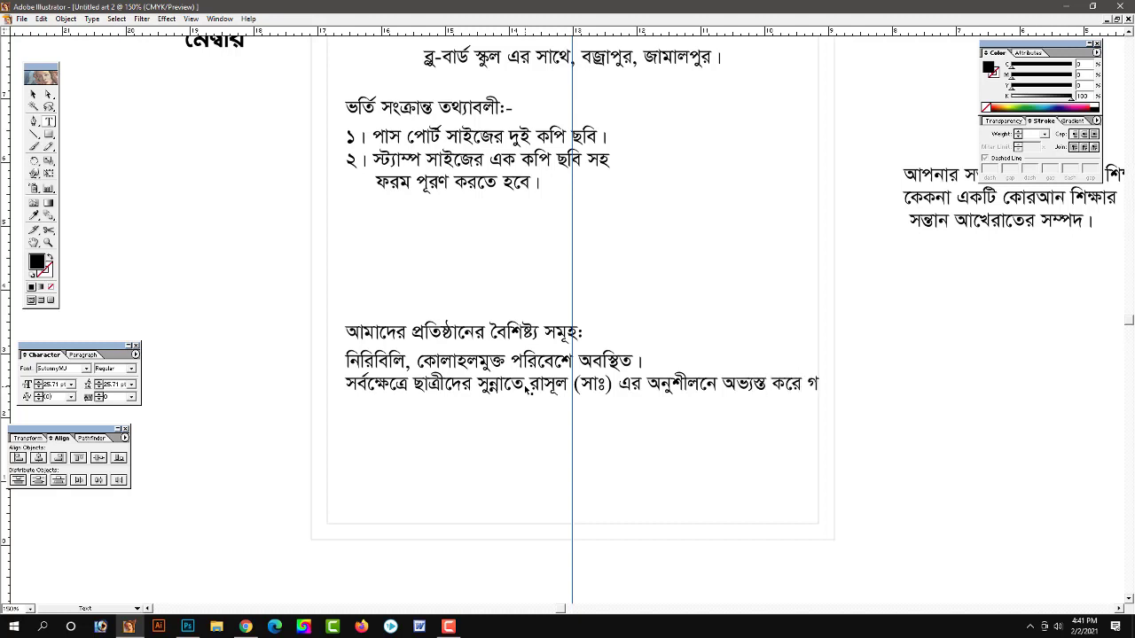
text(ড়ে তোল)
text(ারয়)
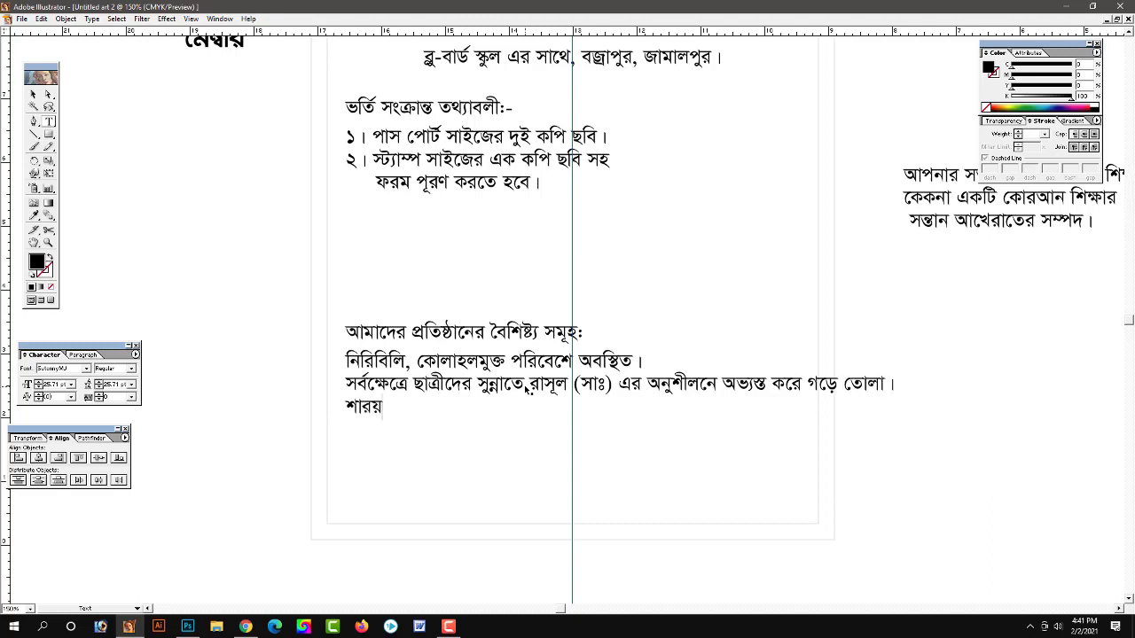
text(ী)
text( পদ)
text(র্া)
text( মা)
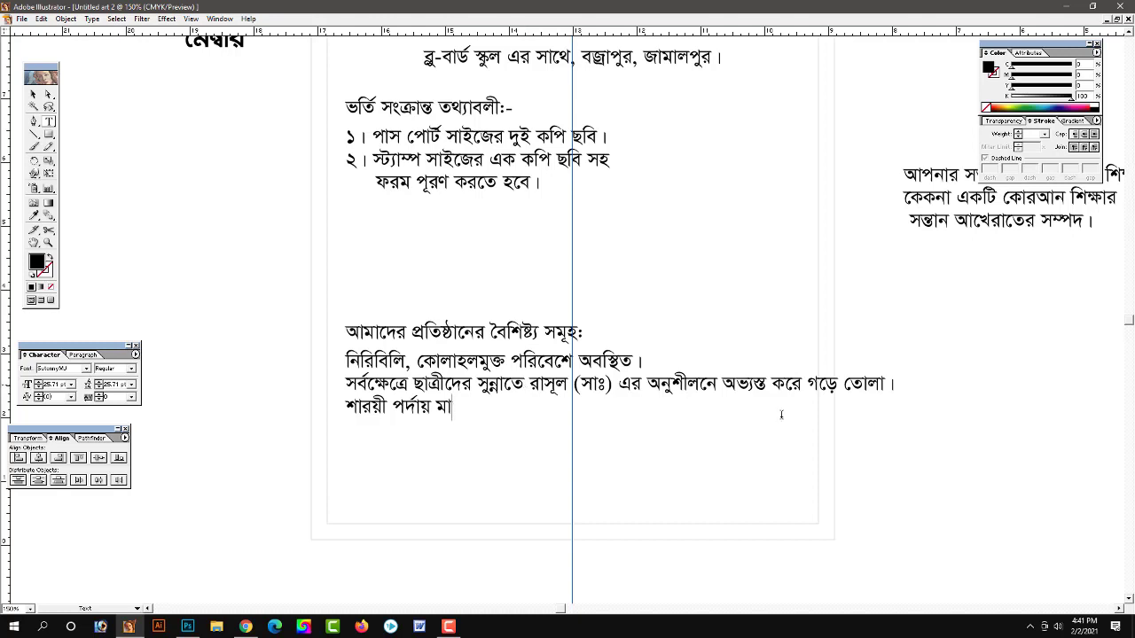
click(449, 627)
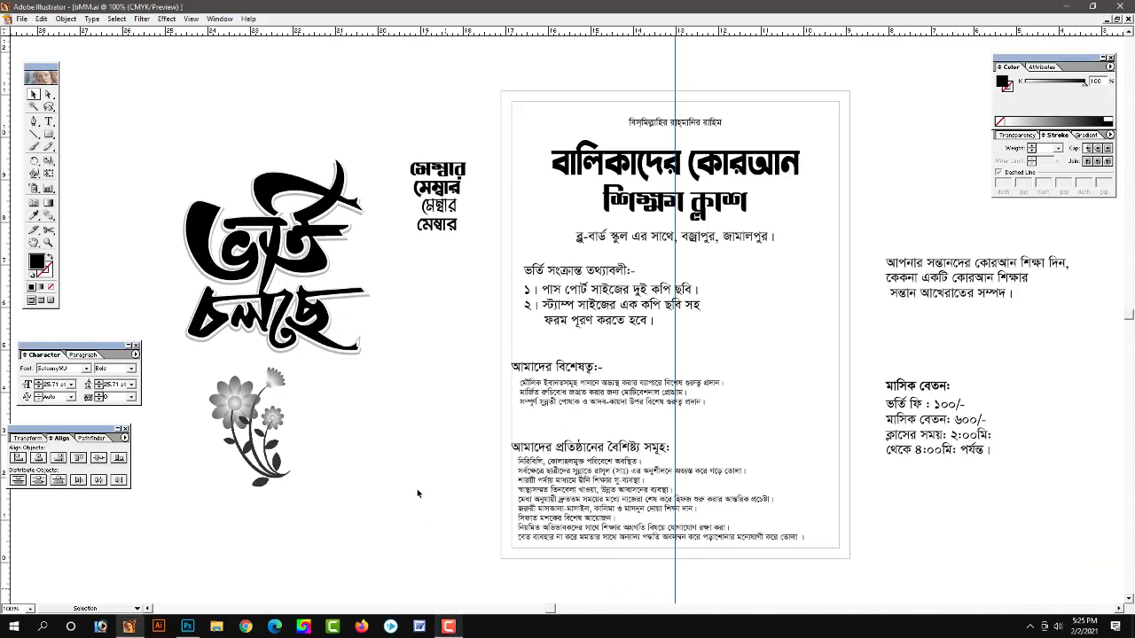
Pan across the finished flyer and check the title's subtitle line
mouse_move(709, 336)
mouse_down()
mouse_move(568, 406)
mouse_move(595, 380)
mouse_up()
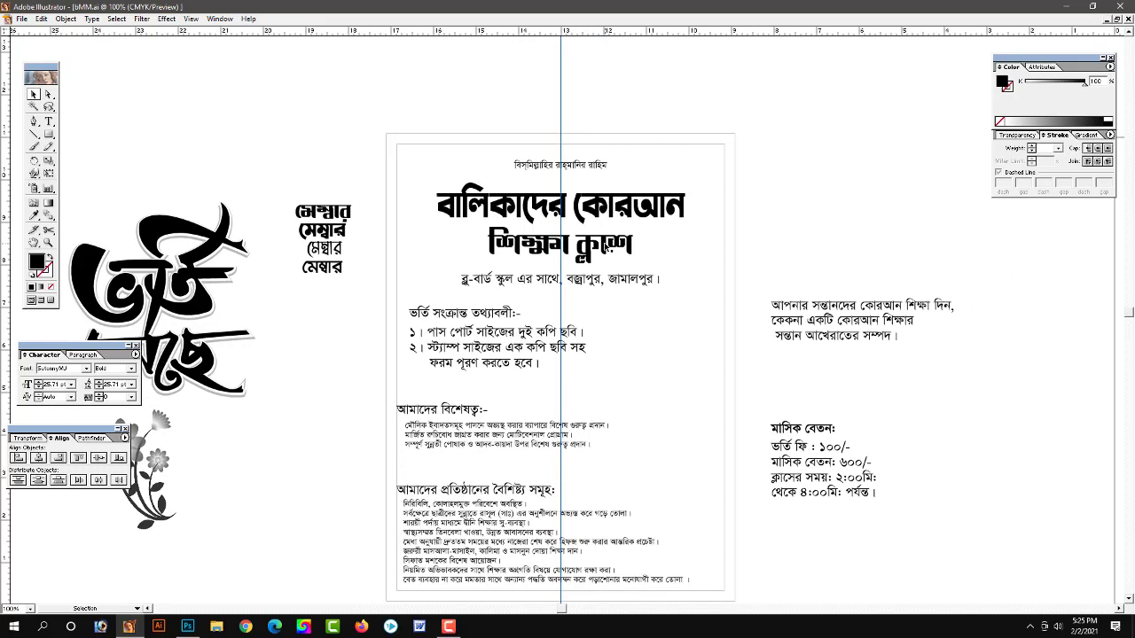
click(606, 247)
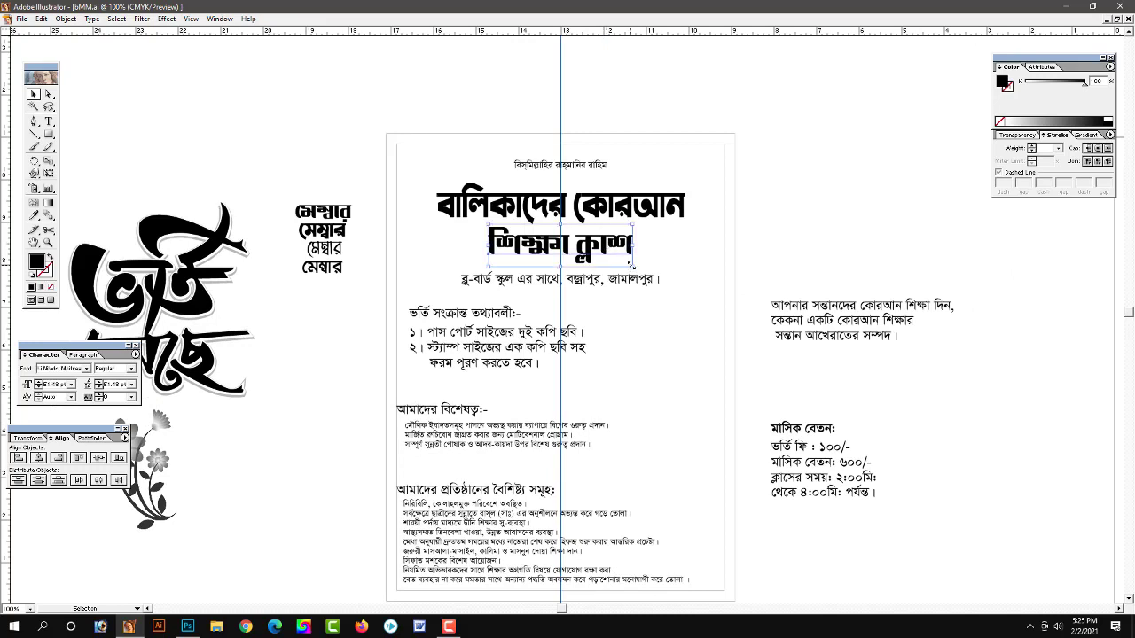
click(612, 216)
click(821, 218)
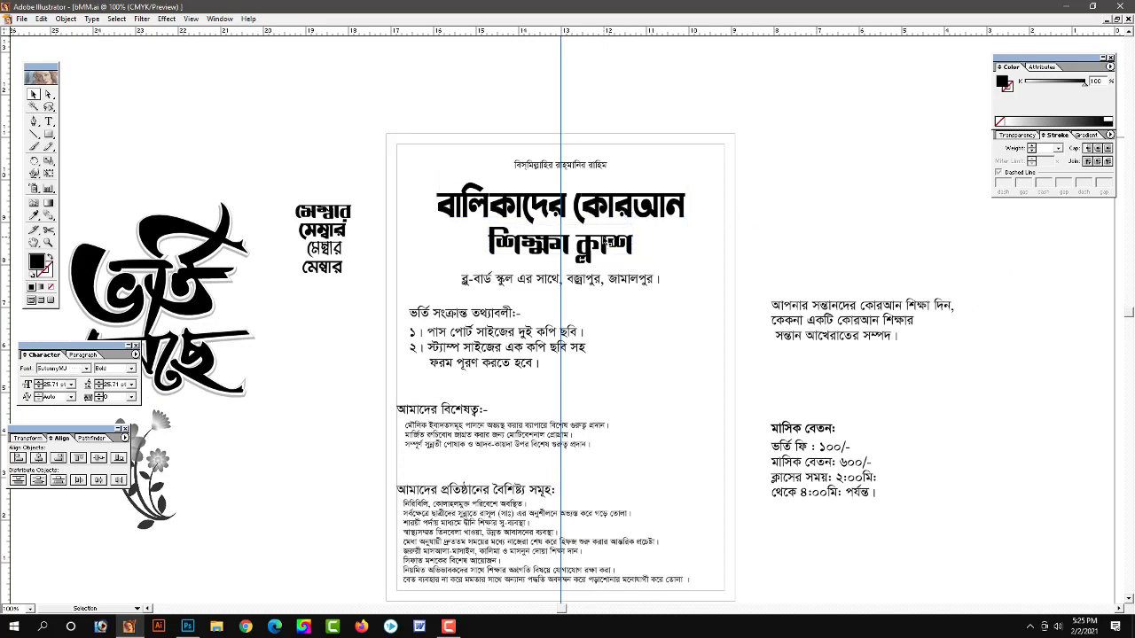
click(606, 242)
click(303, 315)
Scale down the 'ভর্তি চলছে' calligraphy and drag it beside the requirements list
click(246, 341)
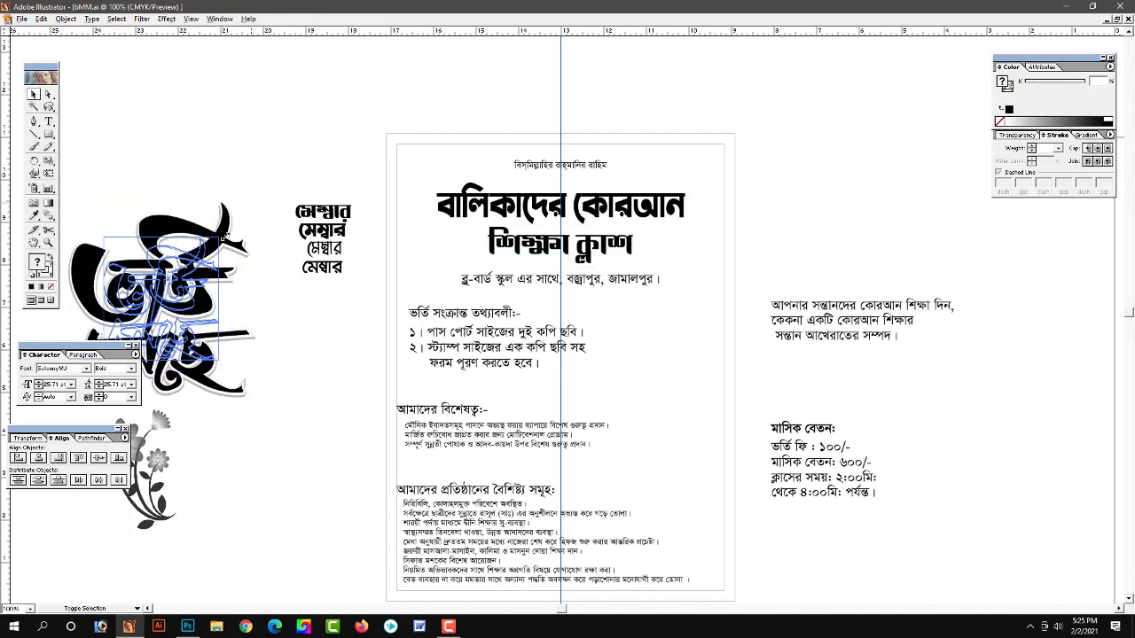
drag(239, 216, 219, 237)
drag(188, 277, 686, 319)
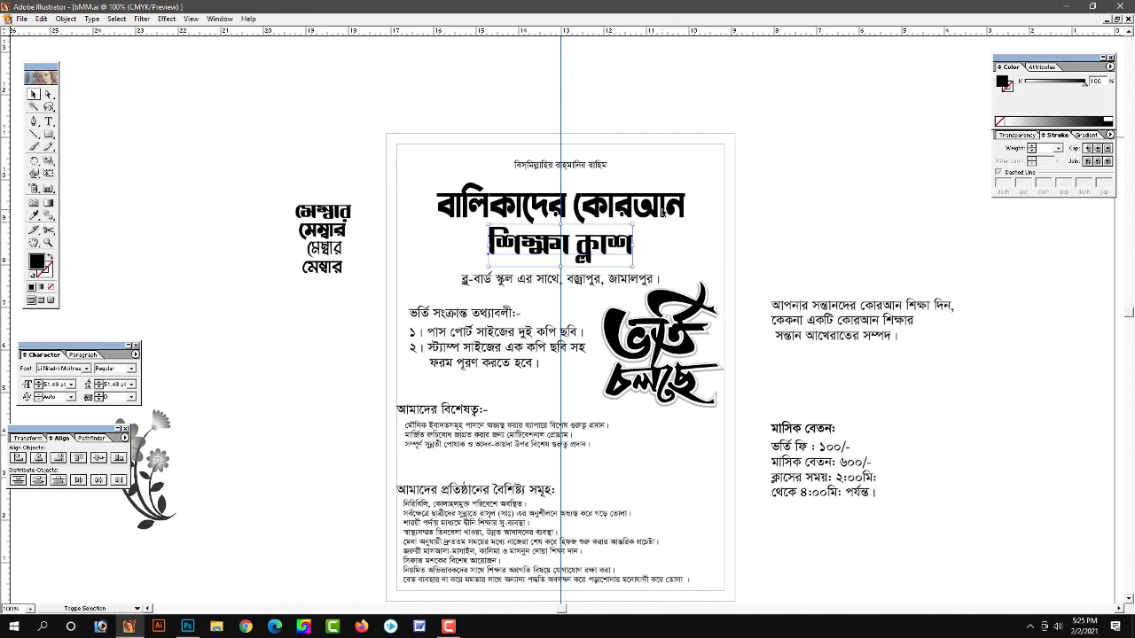
Shift the title block and its subtitle line to the right
click(664, 209)
drag(664, 209, 700, 209)
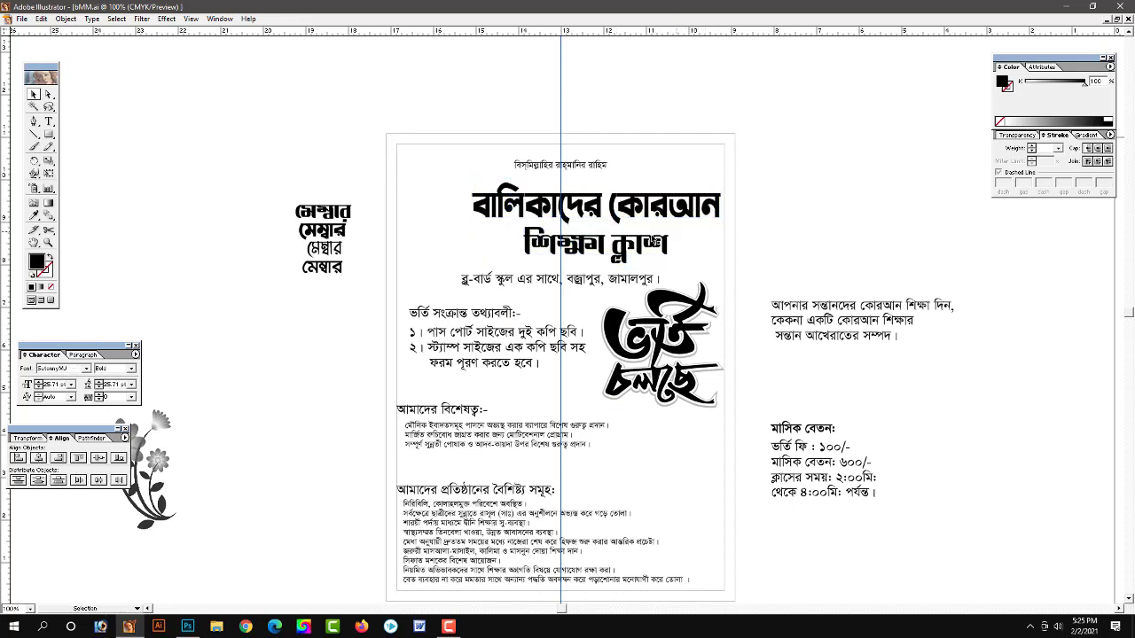
drag(655, 250, 671, 249)
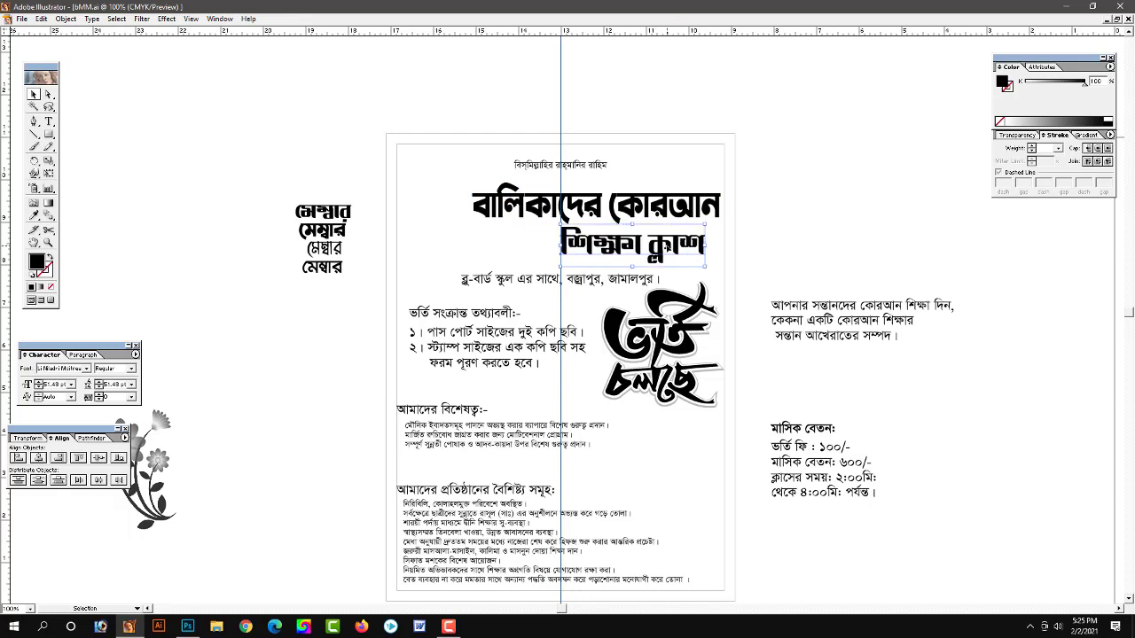
drag(672, 249, 692, 250)
click(673, 226)
click(671, 222)
click(781, 229)
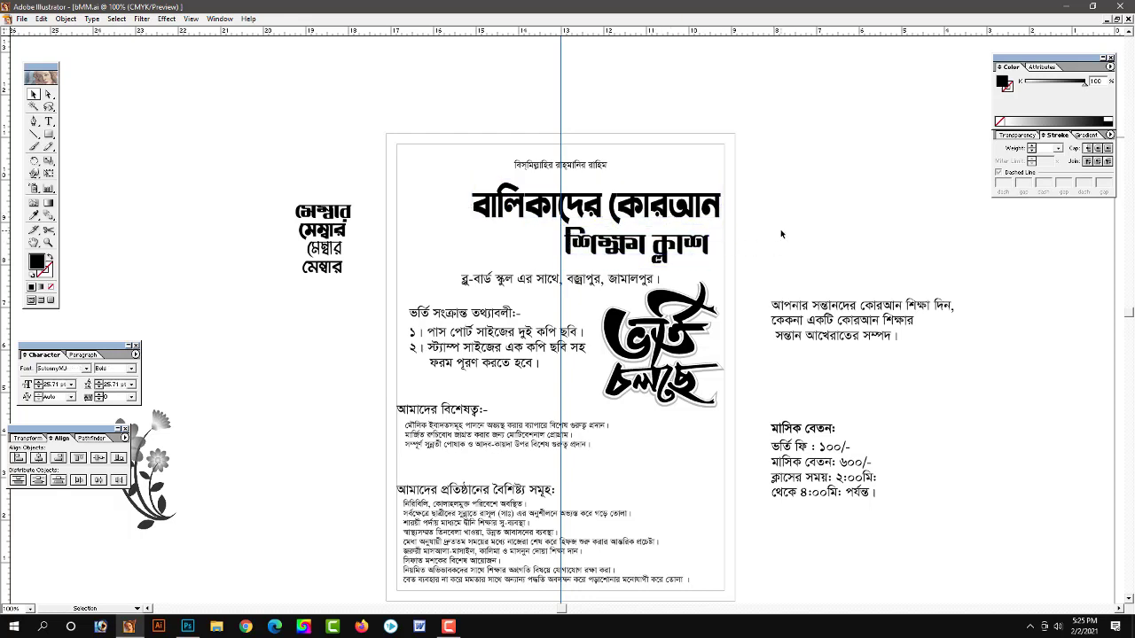
Shrink the two-line title together, then scale down the 'ভর্তি চলছে' graphic
click(622, 248)
shift+click(635, 200)
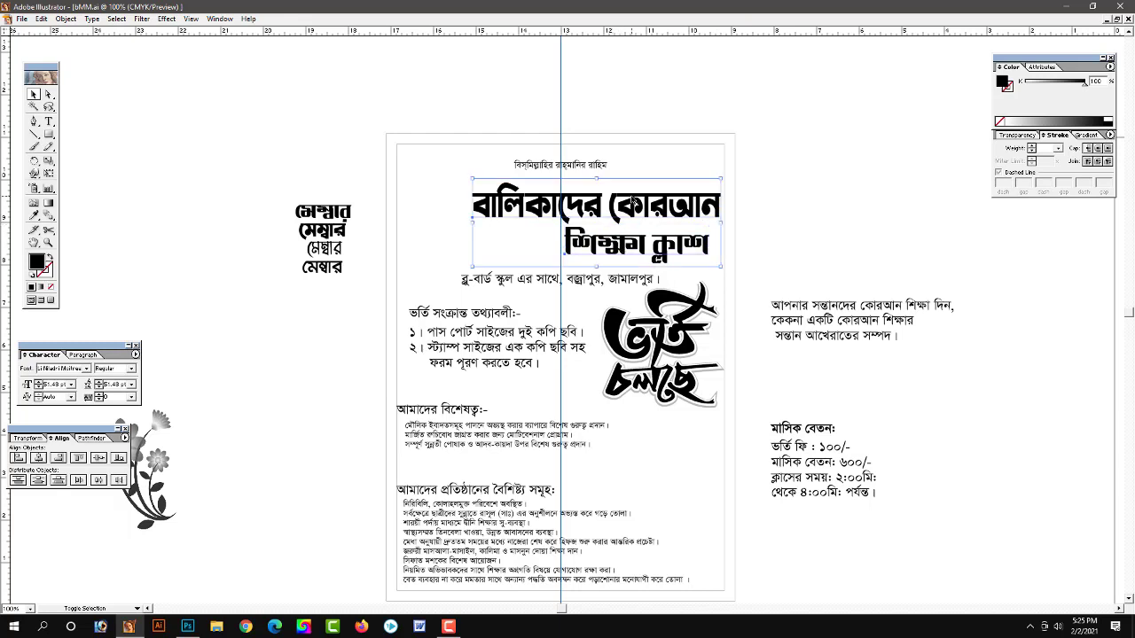
drag(720, 180, 685, 209)
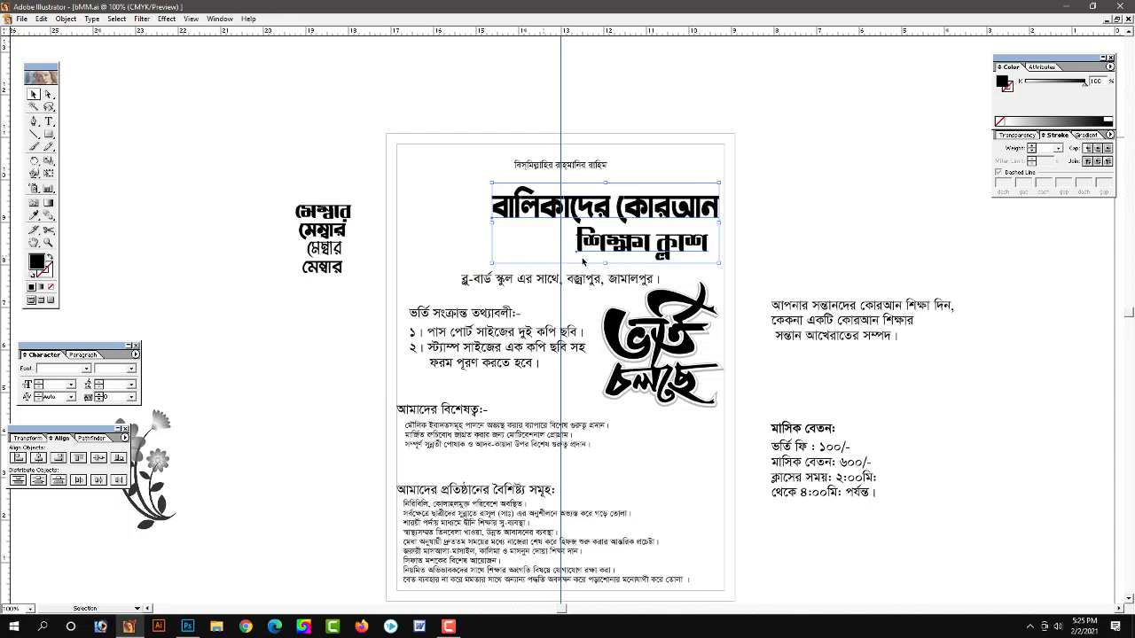
click(787, 230)
click(699, 303)
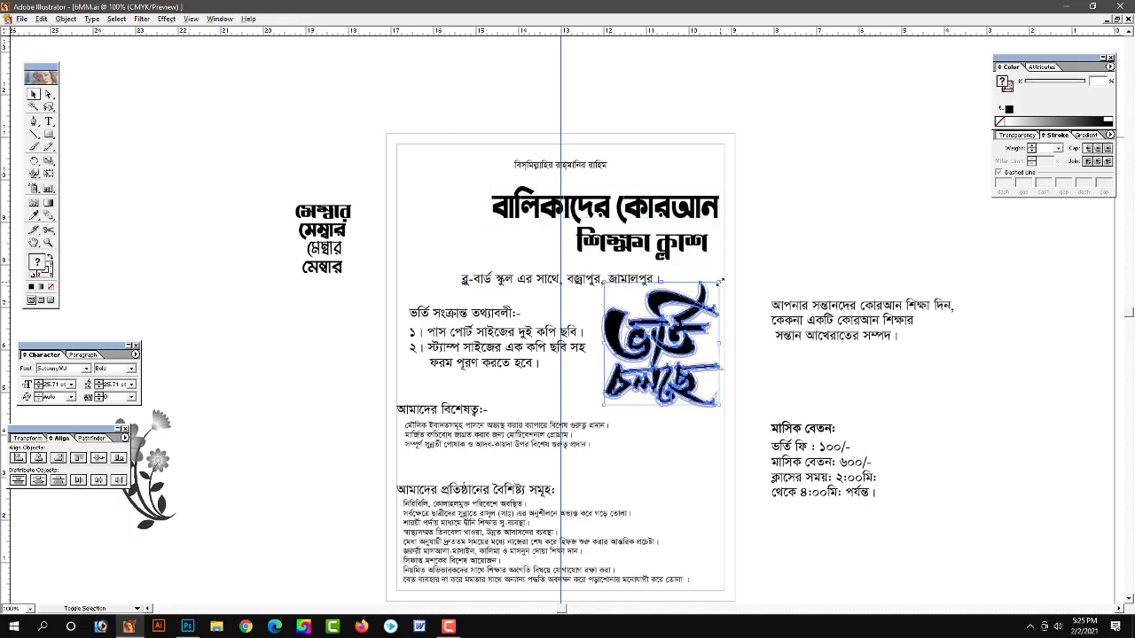
mouse_move(699, 303)
mouse_down()
mouse_move(685, 324)
mouse_move(465, 180)
mouse_up()
Place the 'ভর্তি চলছে' logo at the flyer's top-left and zoom in on the title area
click(563, 254)
key(ctrl+plus)
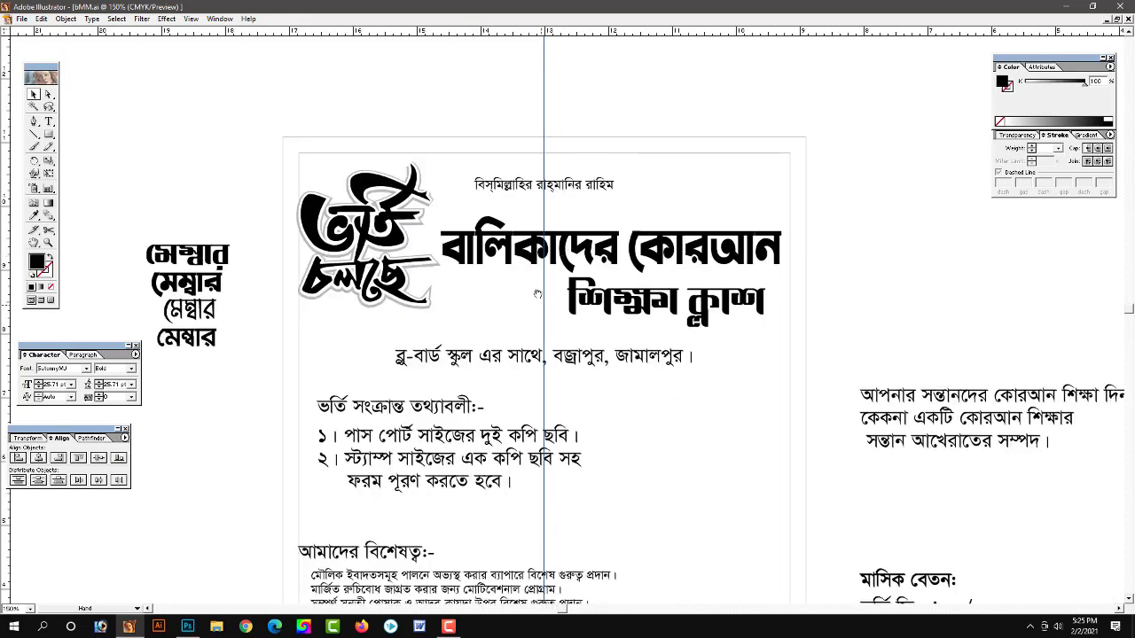
drag(537, 293, 538, 223)
click(414, 194)
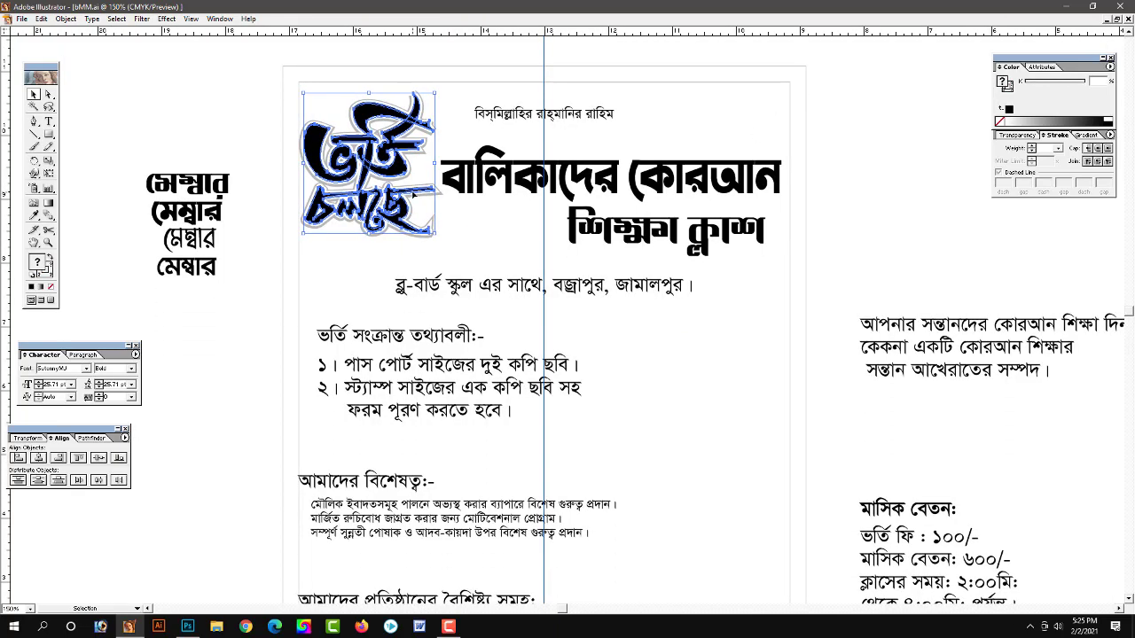
drag(414, 194, 415, 194)
click(253, 305)
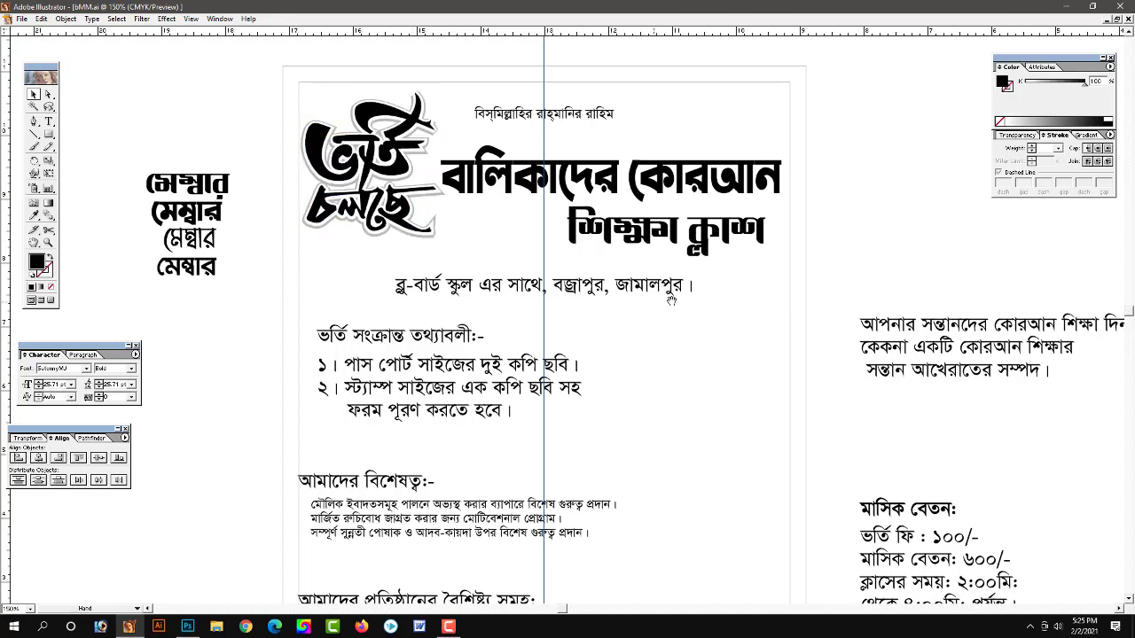
drag(647, 371, 619, 328)
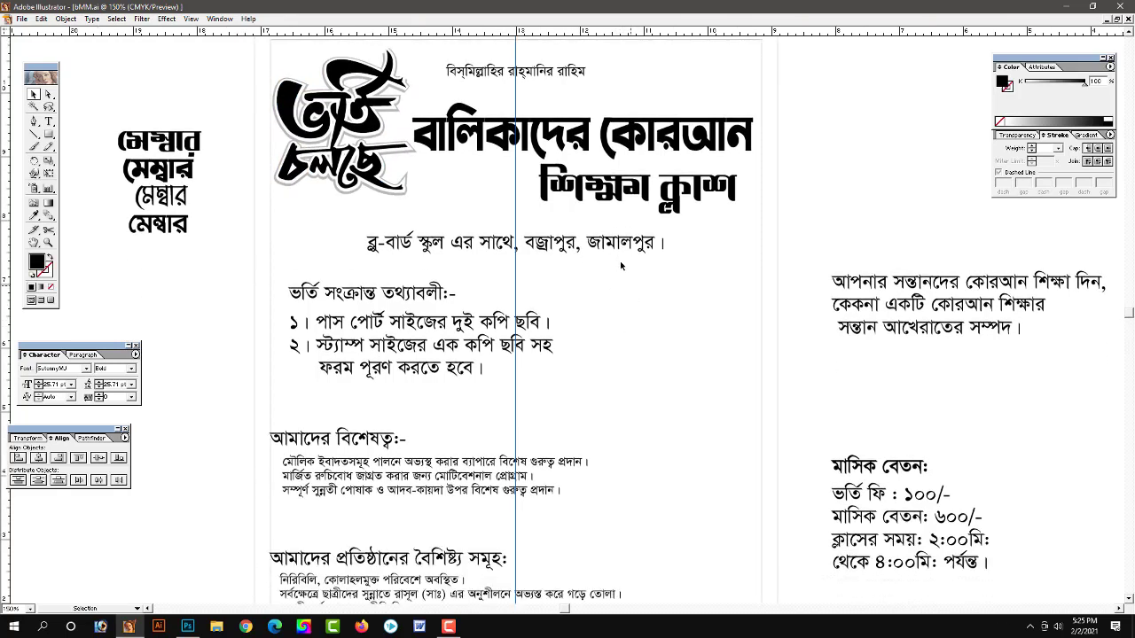
click(620, 245)
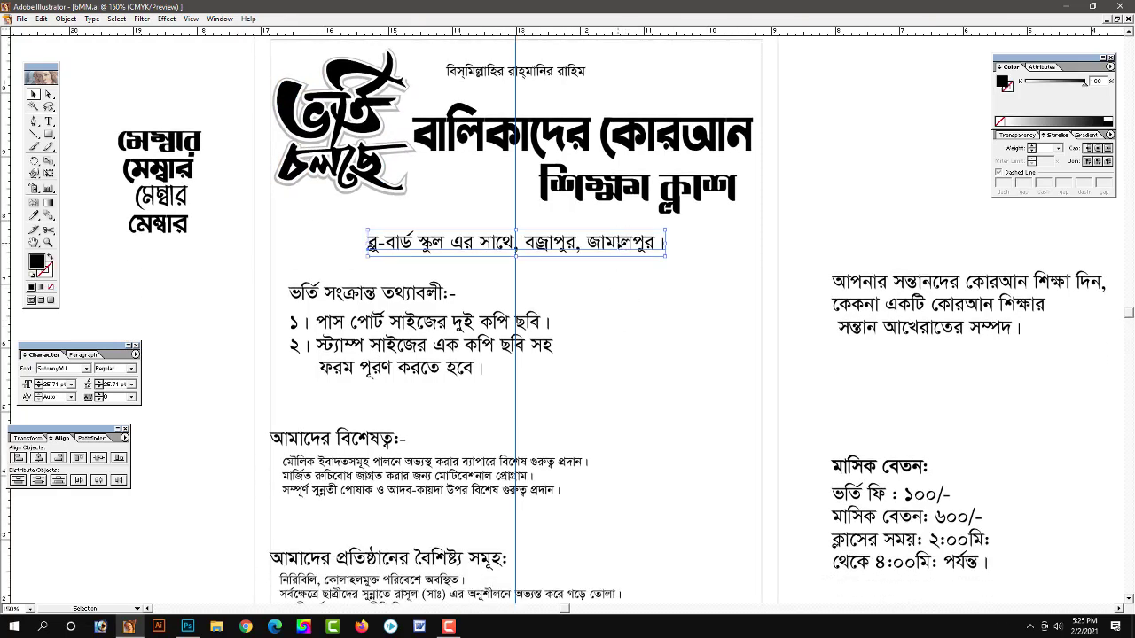
click(832, 216)
mouse_move(633, 235)
mouse_down()
mouse_move(633, 304)
mouse_move(632, 291)
mouse_up()
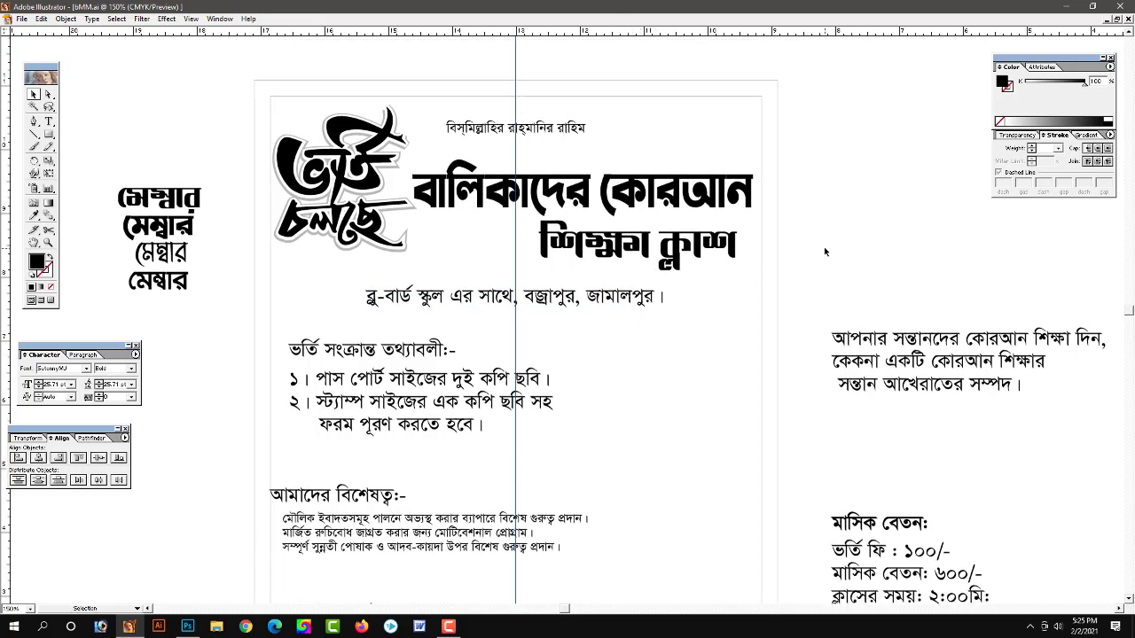
Nudge the two-line title up two steps
click(647, 254)
key(Up)
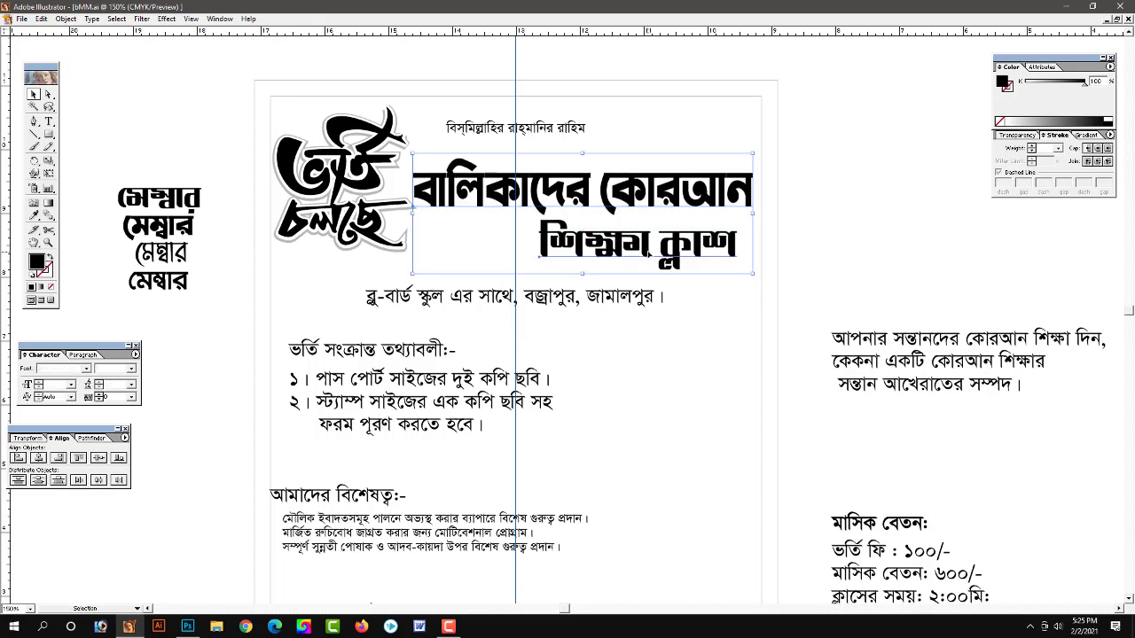
key(Up)
key(Up)
key(Up)
key(Up)
key(Up)
key(Up)
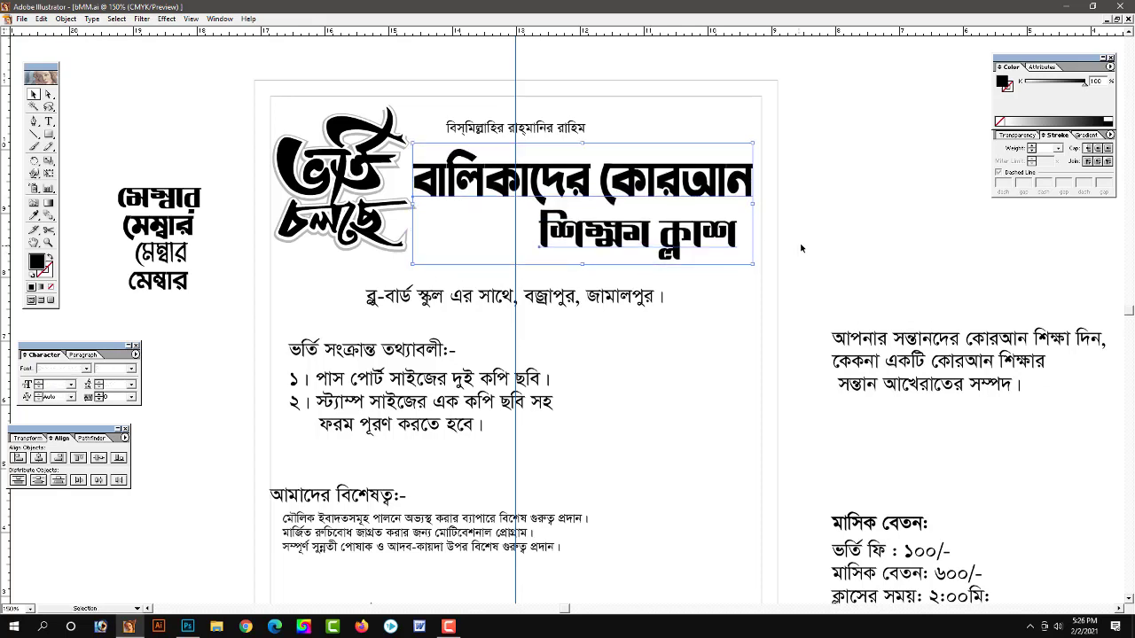
click(810, 247)
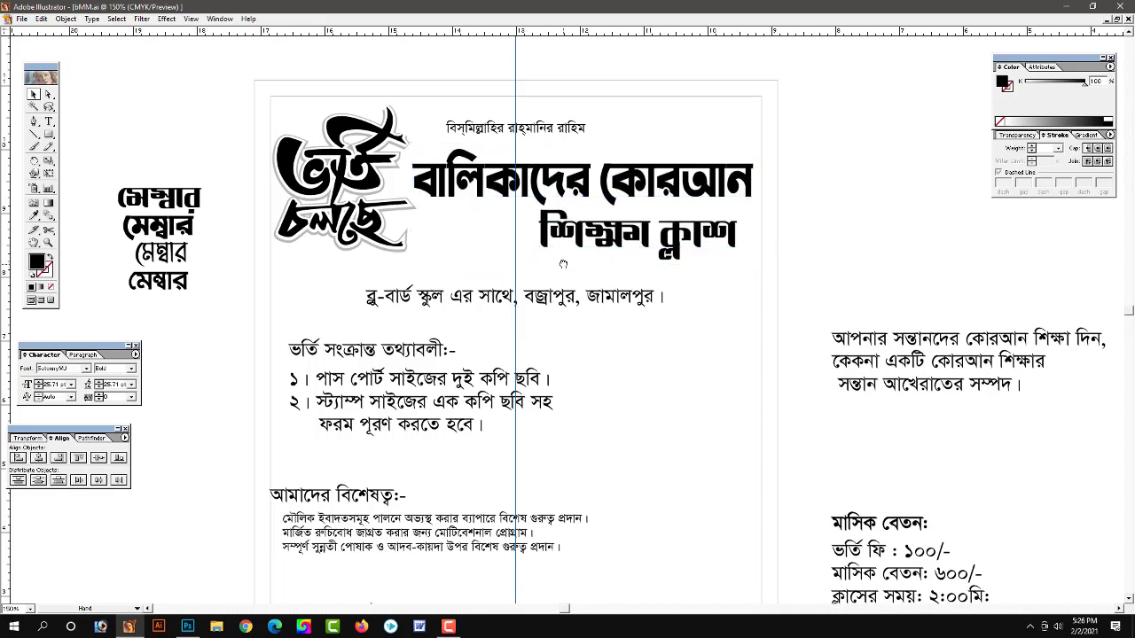
Scale the logo down slightly and nudge it up and to the left
click(370, 185)
drag(410, 251, 409, 243)
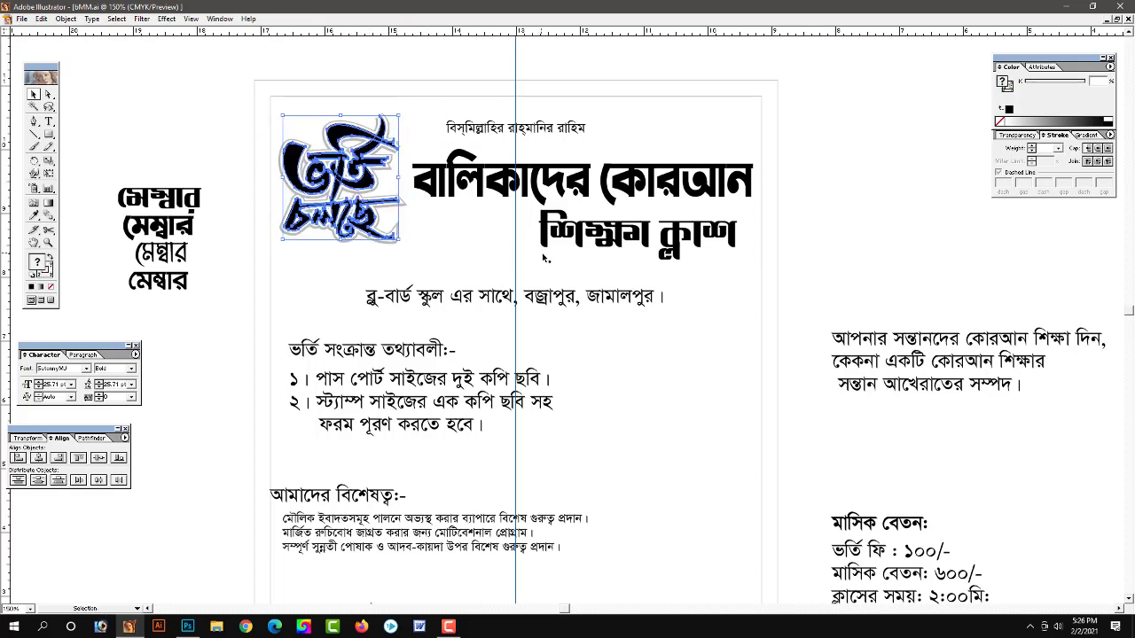
key(Left)
key(Left)
key(Left)
key(Up)
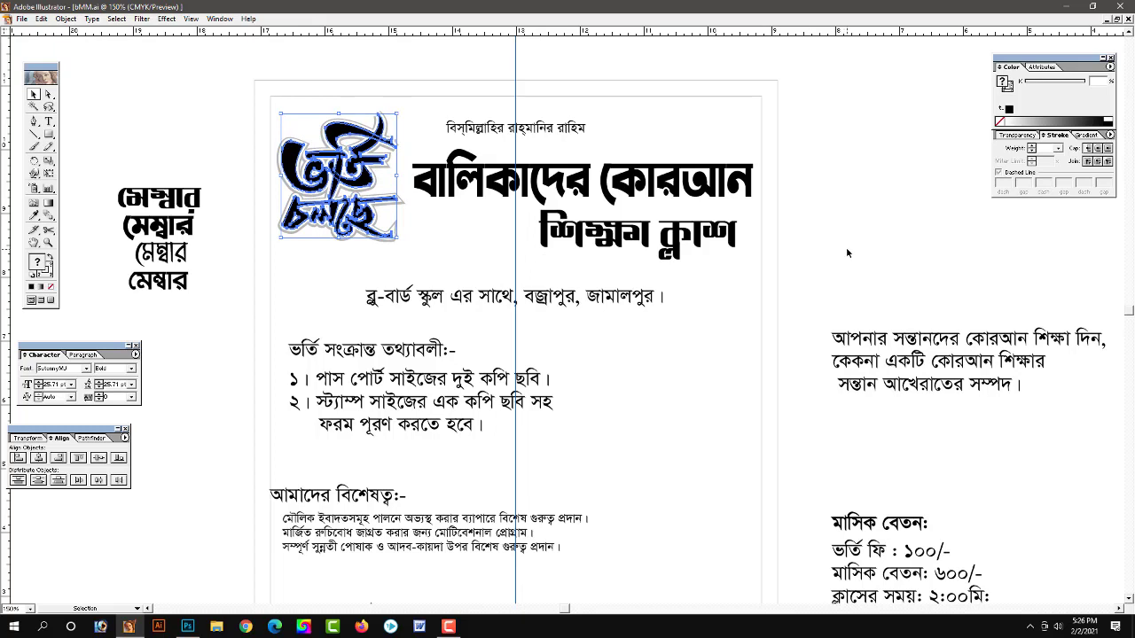
click(847, 252)
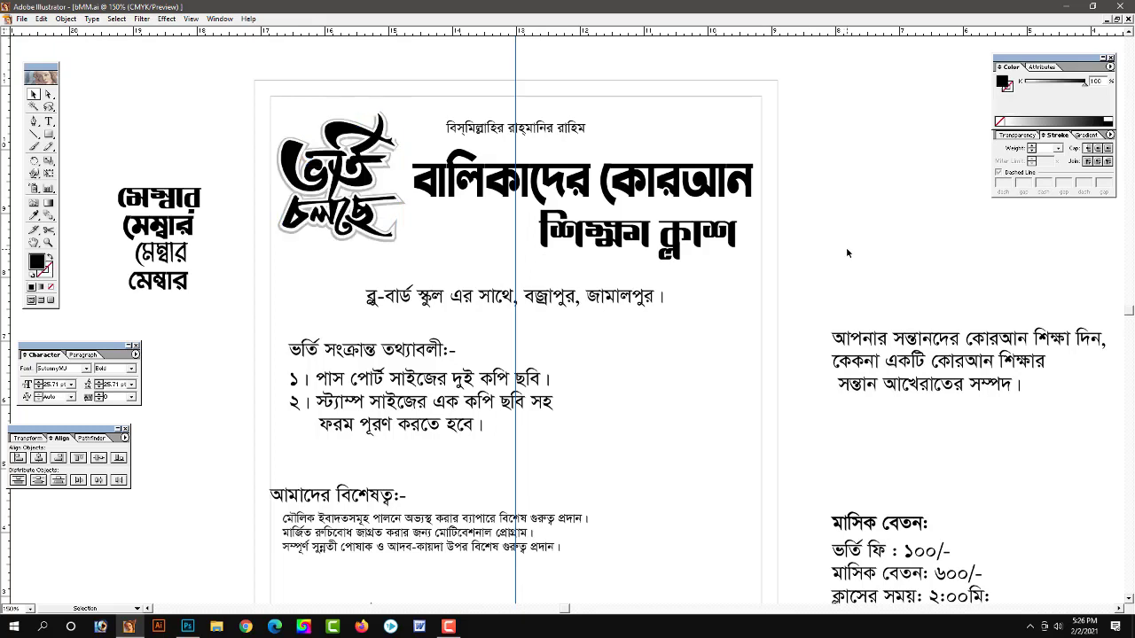
click(33, 122)
Draw a closed black banner curving around the logo to the page's top-right corner
drag(379, 272, 306, 335)
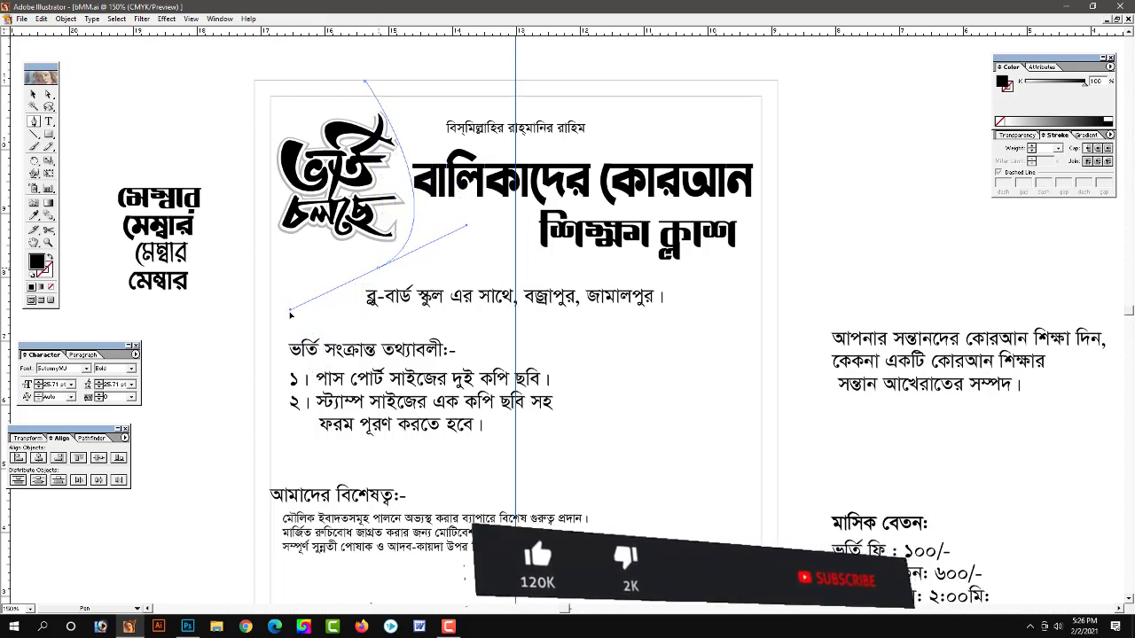
drag(306, 330, 297, 331)
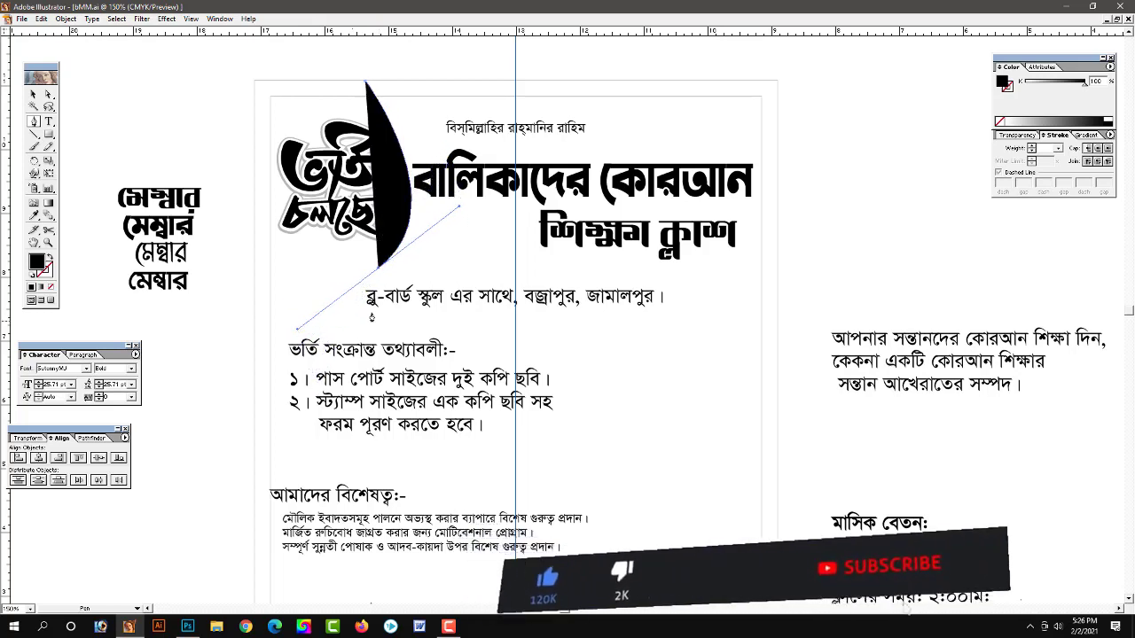
click(380, 269)
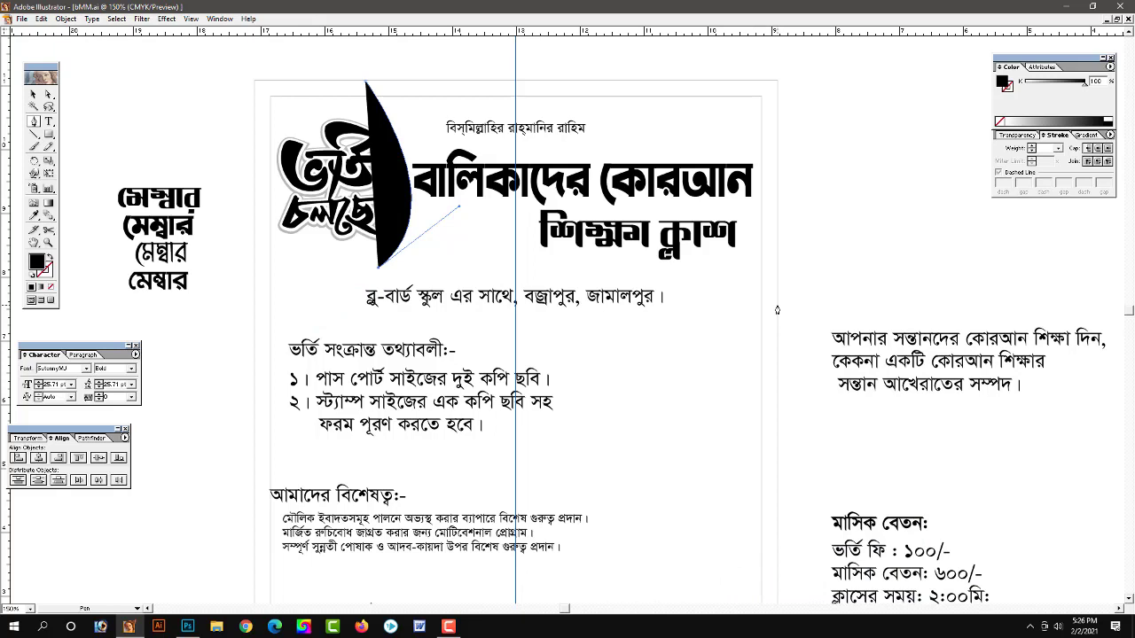
drag(776, 310, 1004, 402)
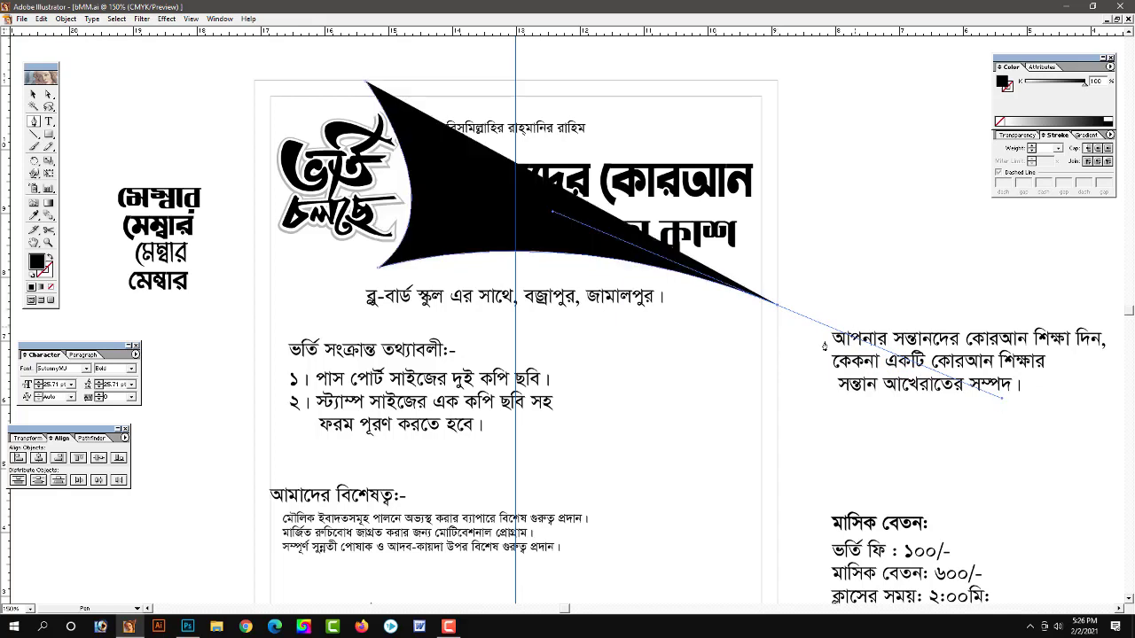
click(777, 308)
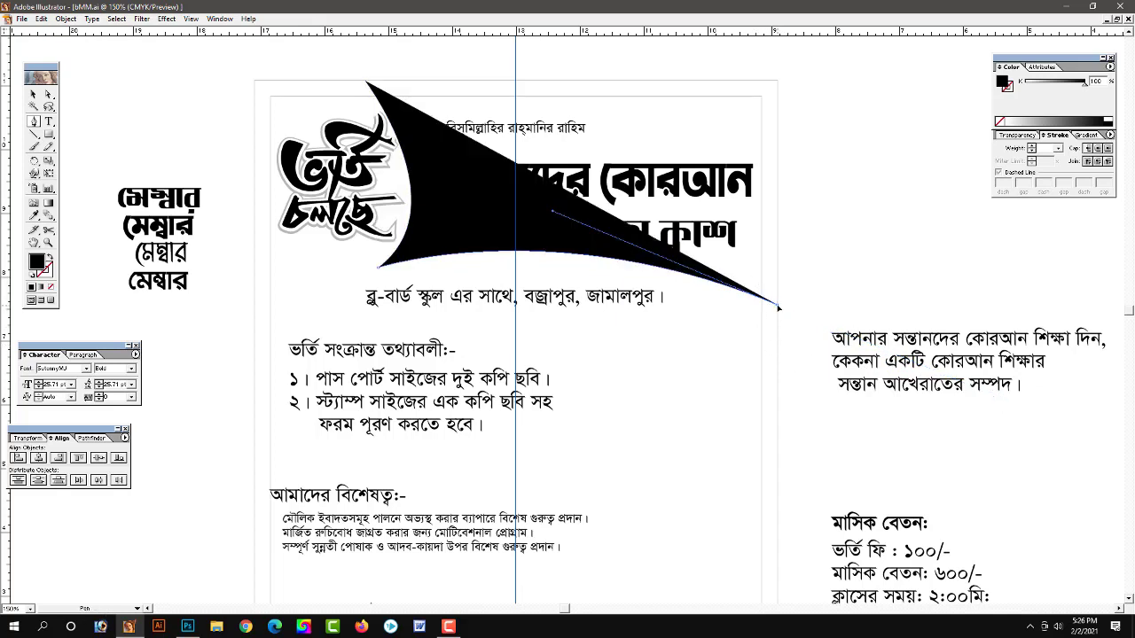
click(776, 82)
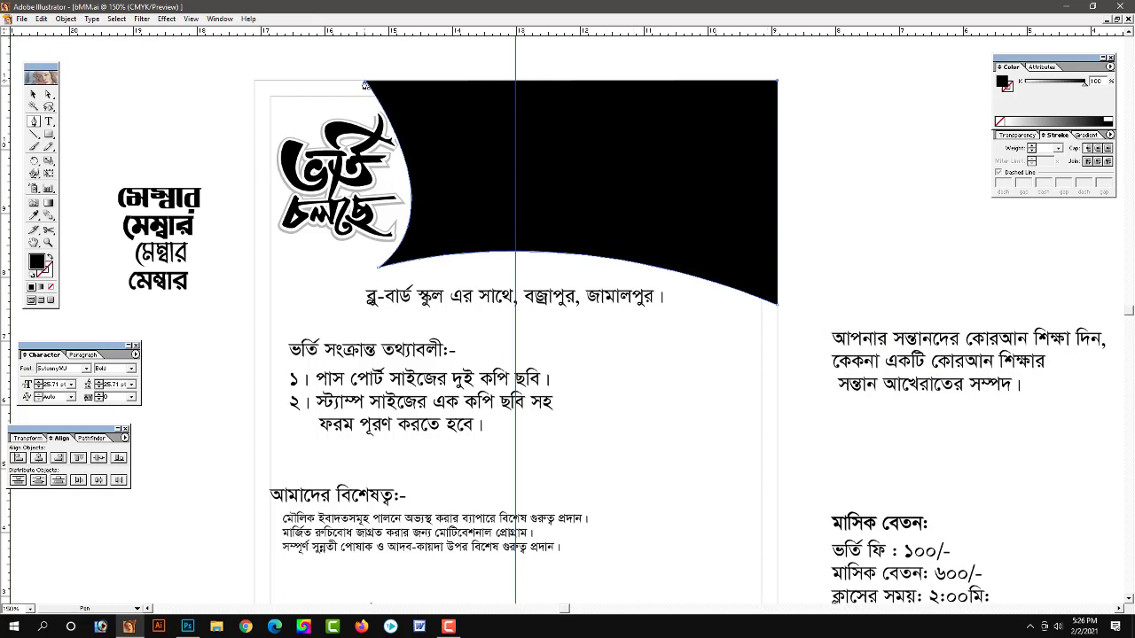
click(365, 83)
key(v)
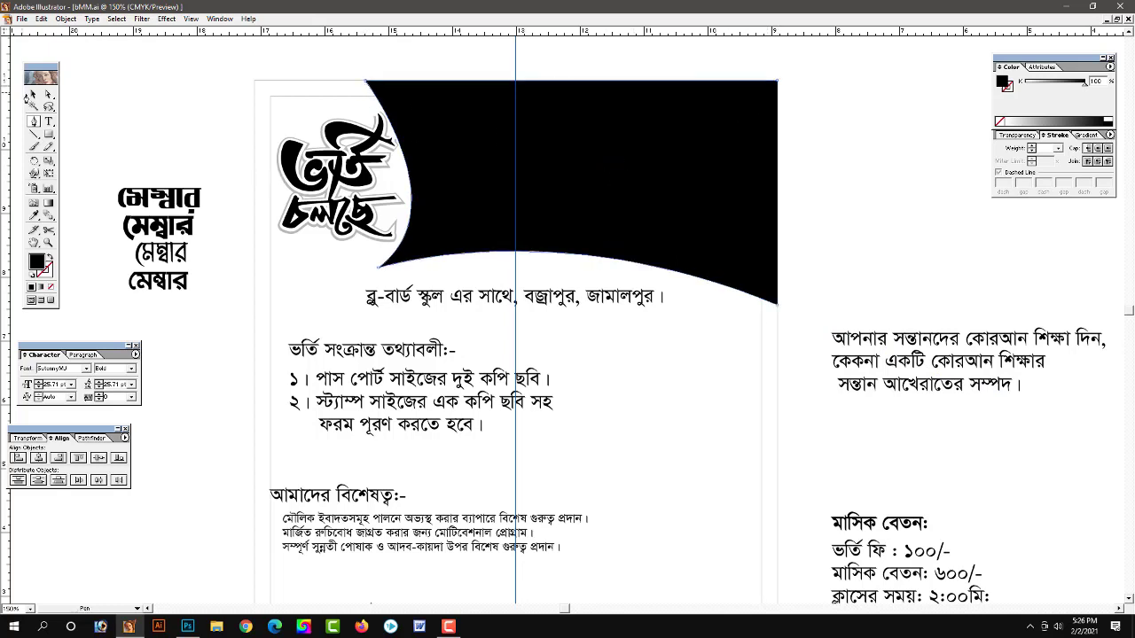
click(520, 190)
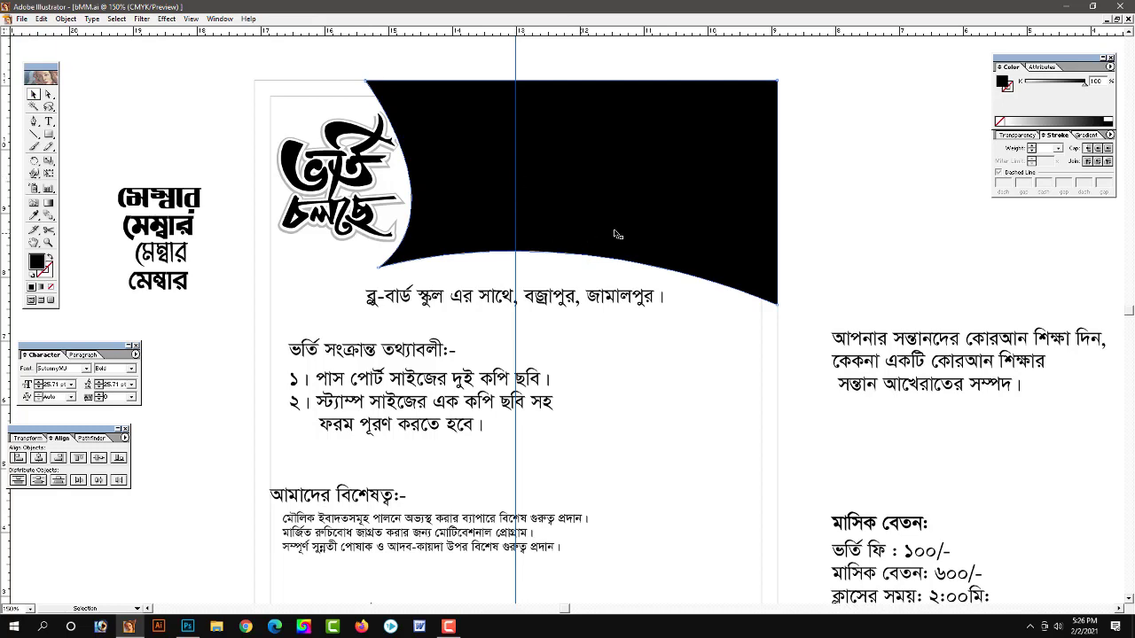
Select the title text hidden under the banner and fill it white in CMYK mode
key(ctrl+y)
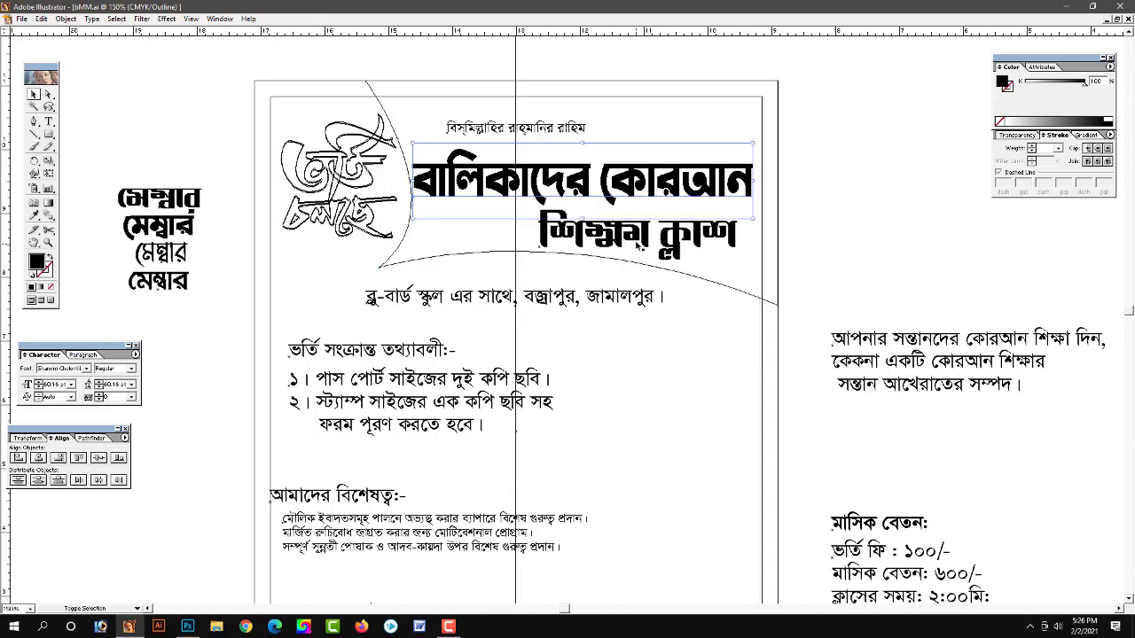
click(567, 130)
key(ctrl+y)
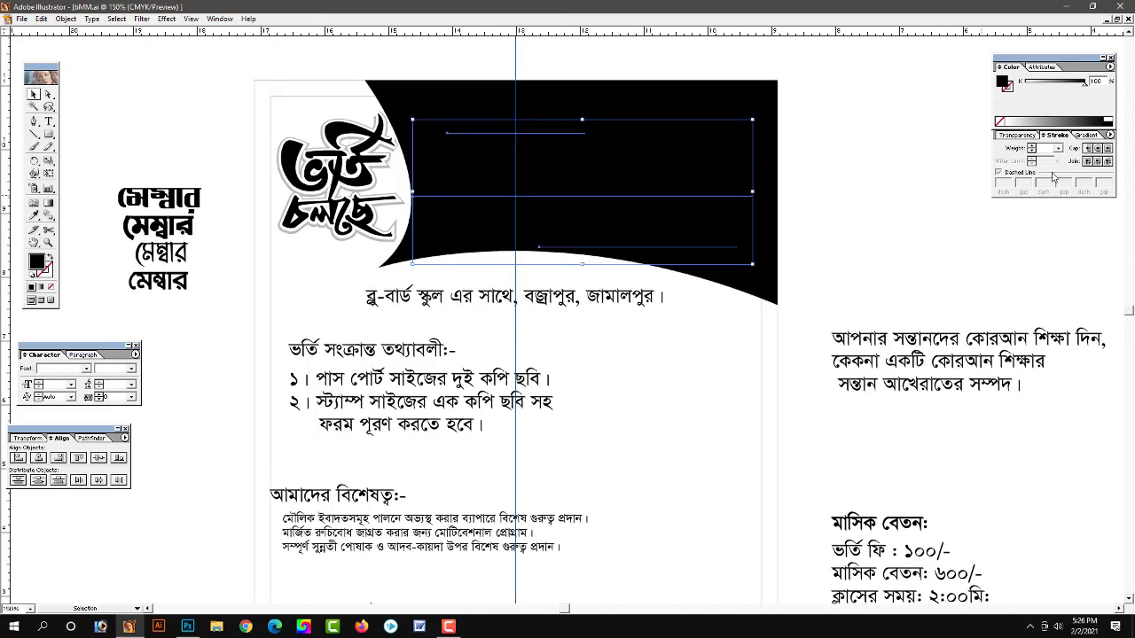
click(1110, 67)
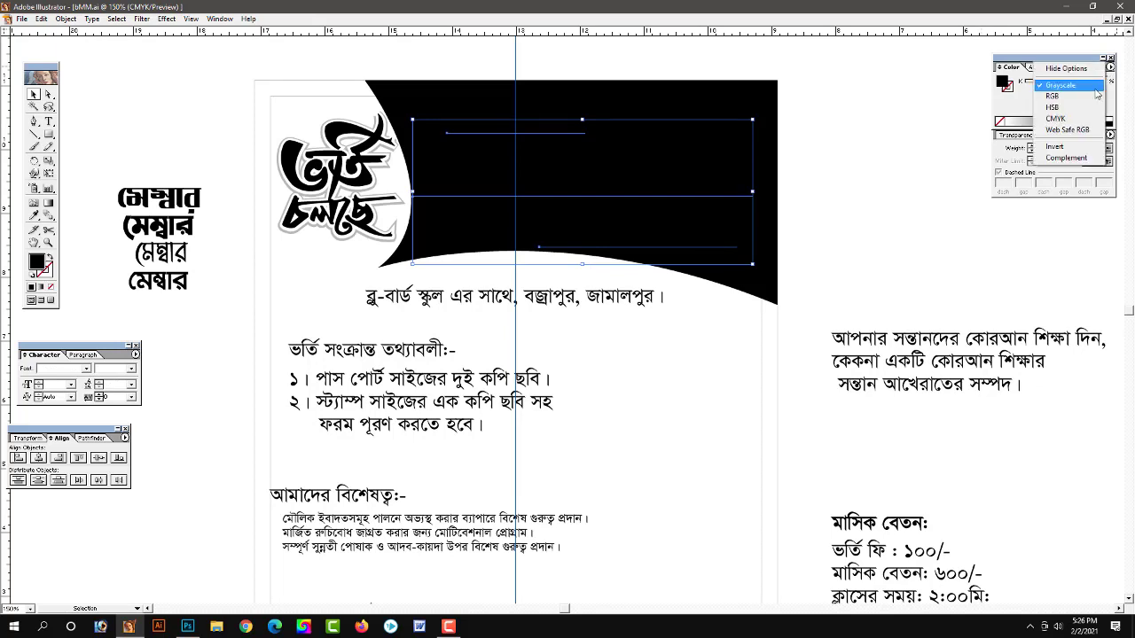
click(1040, 115)
click(1037, 119)
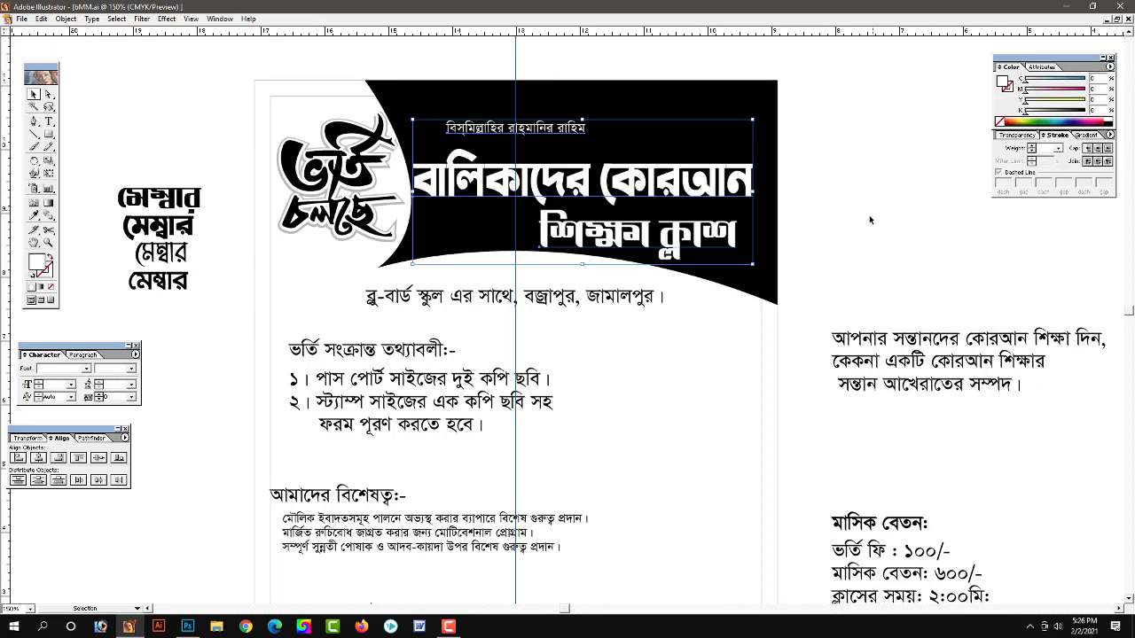
click(869, 215)
Move the top blessing line to the right
drag(687, 264, 648, 332)
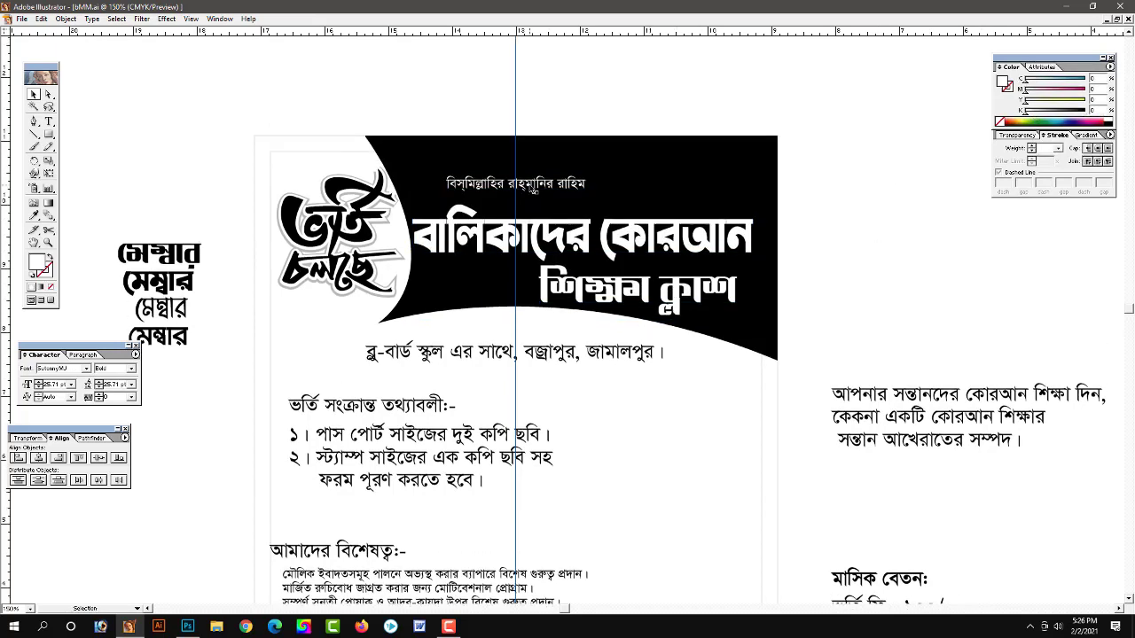
drag(534, 188, 593, 182)
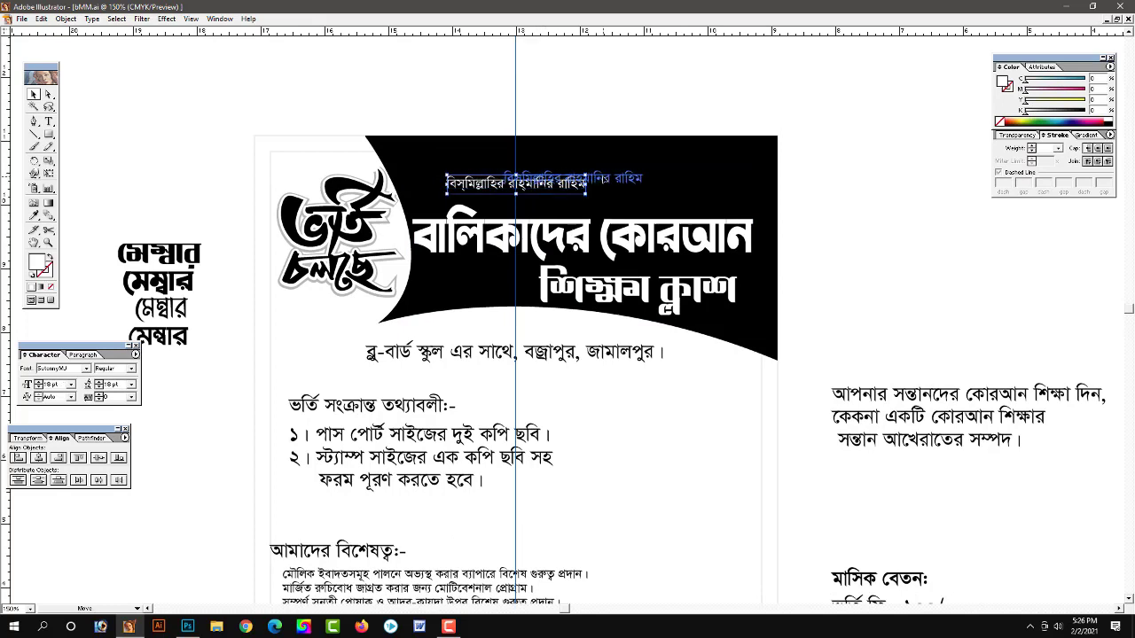
click(867, 205)
click(610, 181)
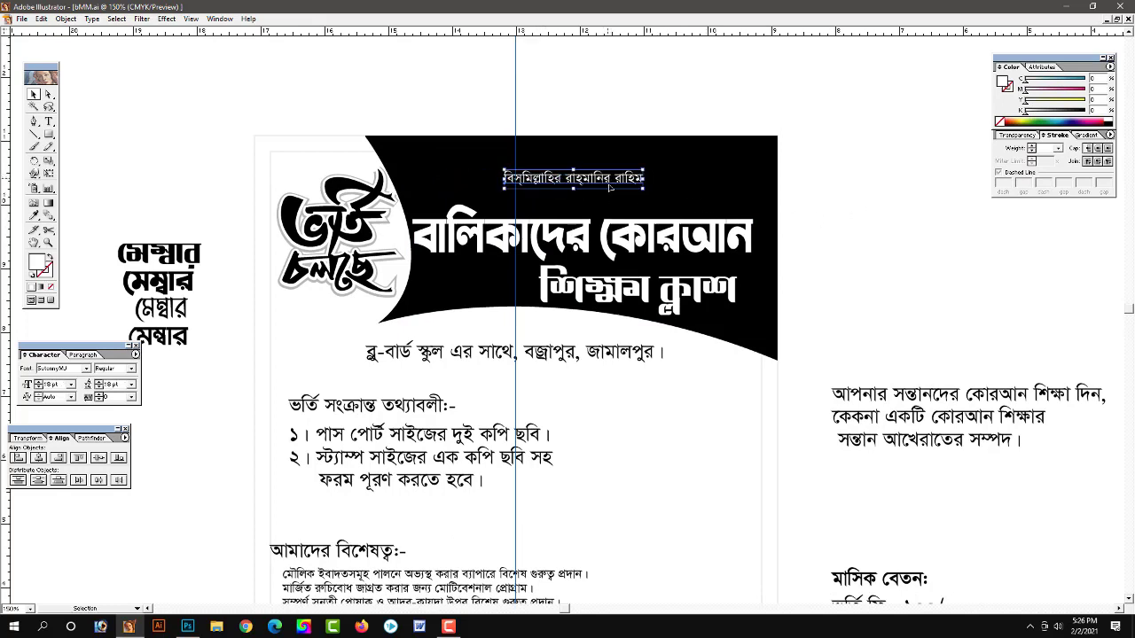
drag(612, 181, 615, 181)
Rotate the 'ভর্তি চলছে' logo to a slight tilt
click(391, 213)
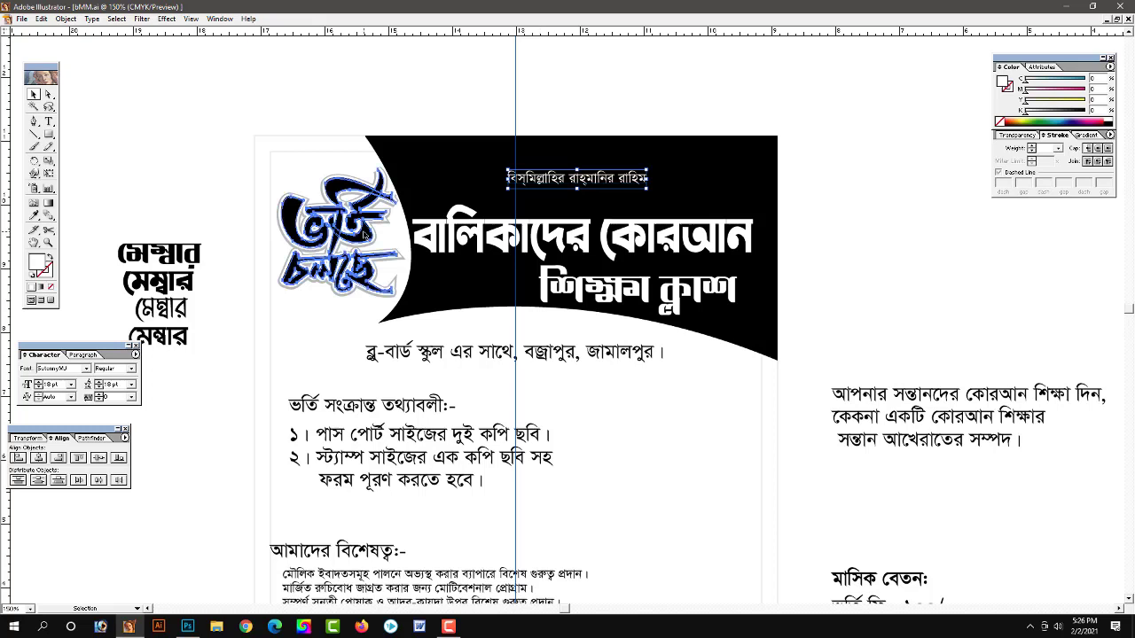
drag(395, 169, 388, 190)
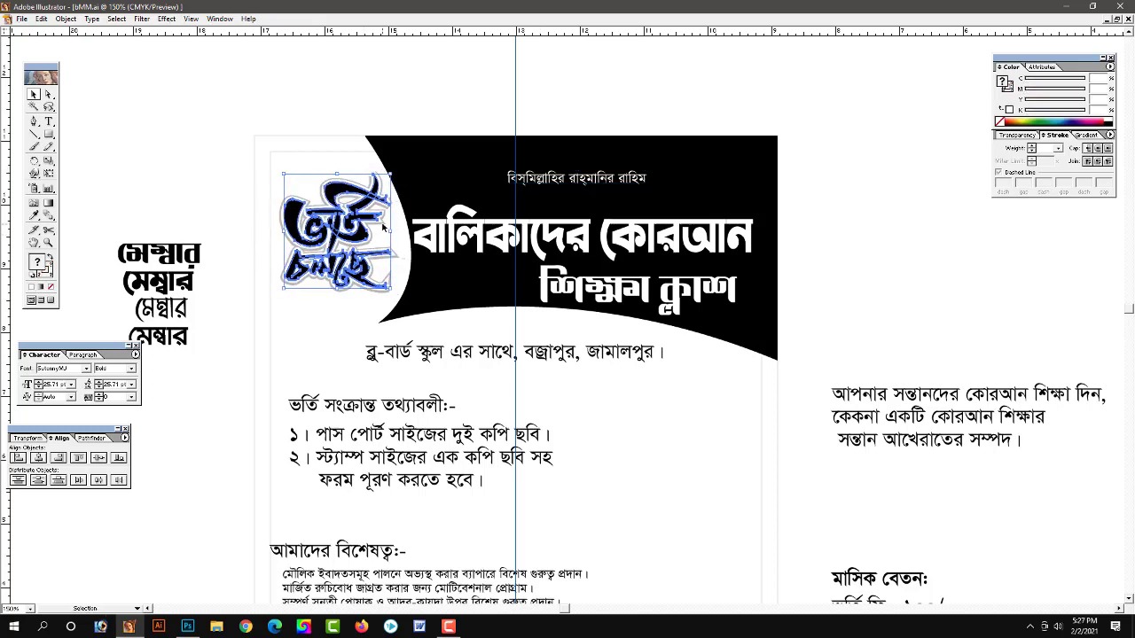
click(457, 167)
drag(383, 229, 358, 249)
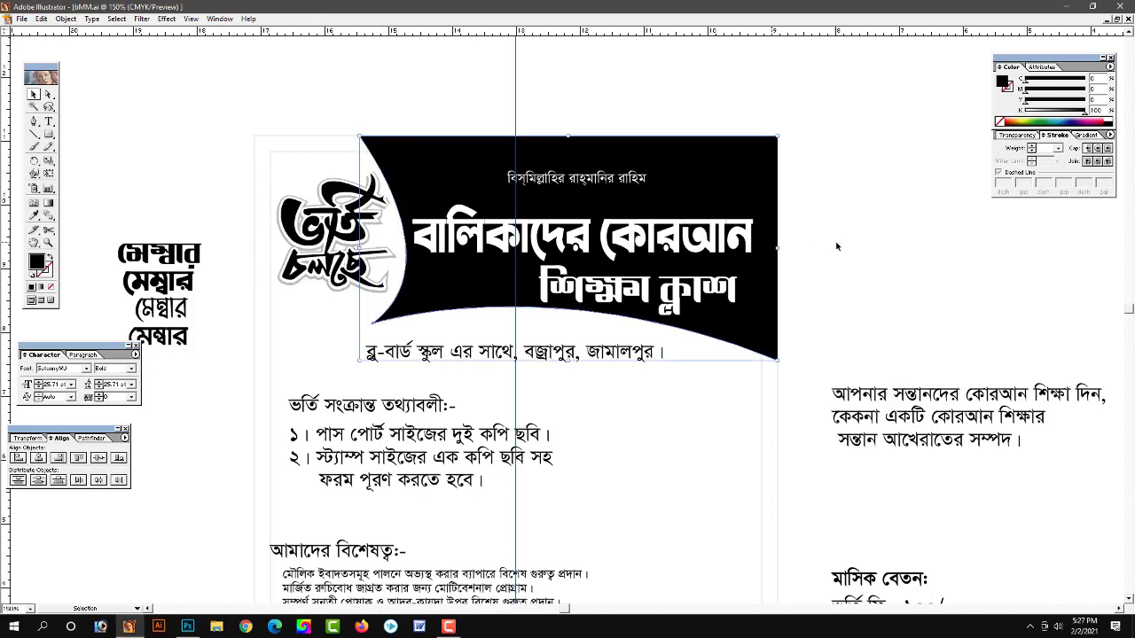
Raise and enlarge the 'বালিকাদের কোরআন' headline
click(864, 240)
click(691, 236)
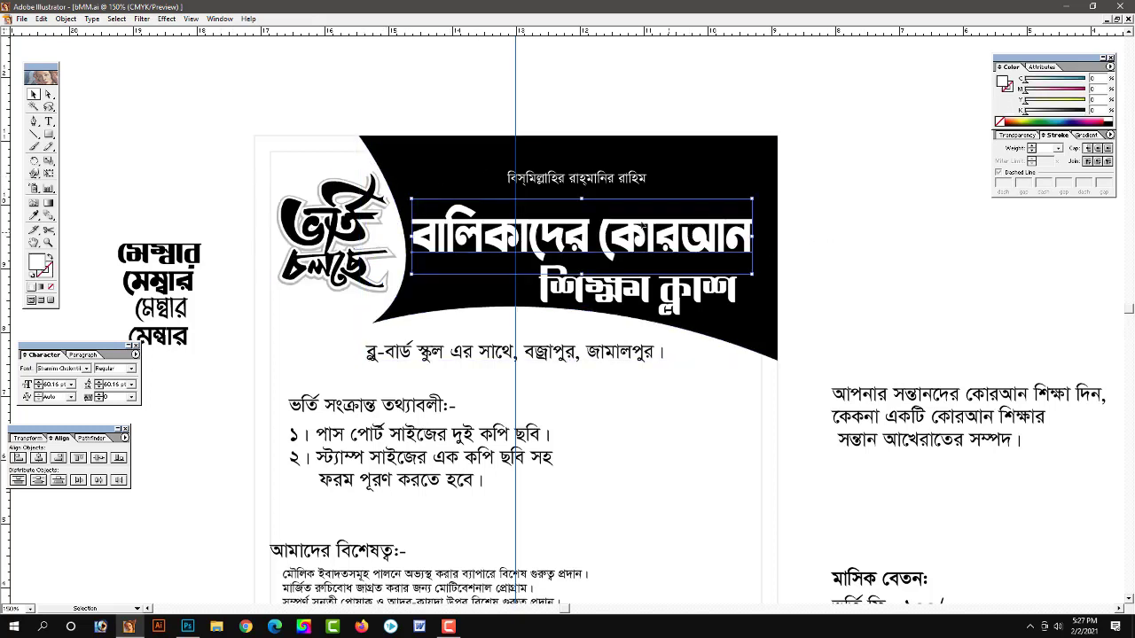
drag(583, 196, 582, 188)
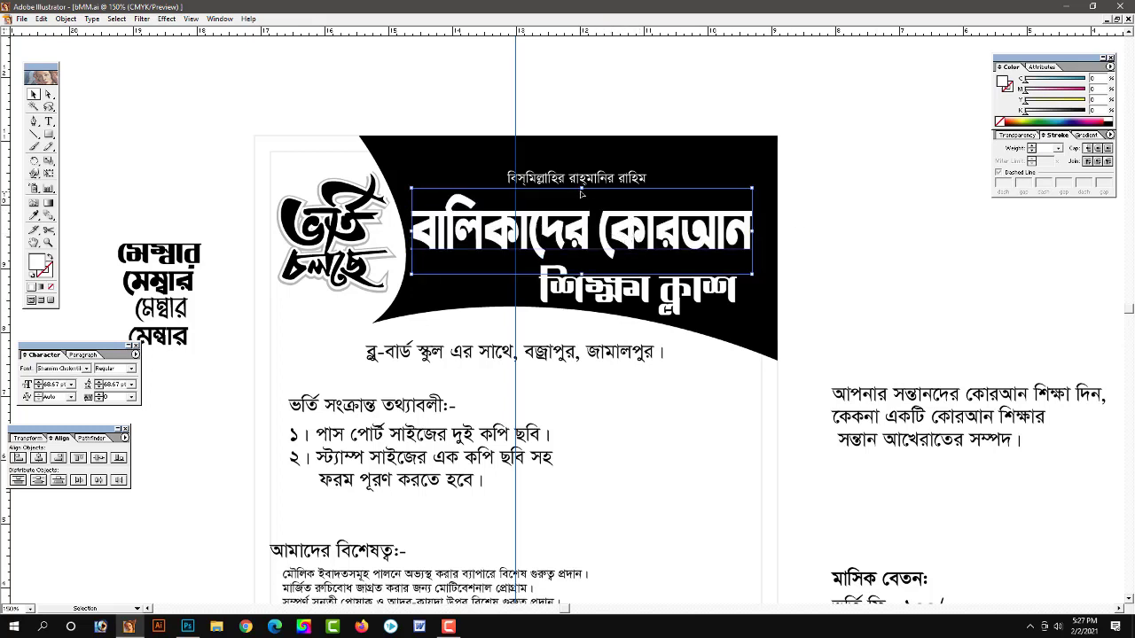
drag(581, 189, 582, 179)
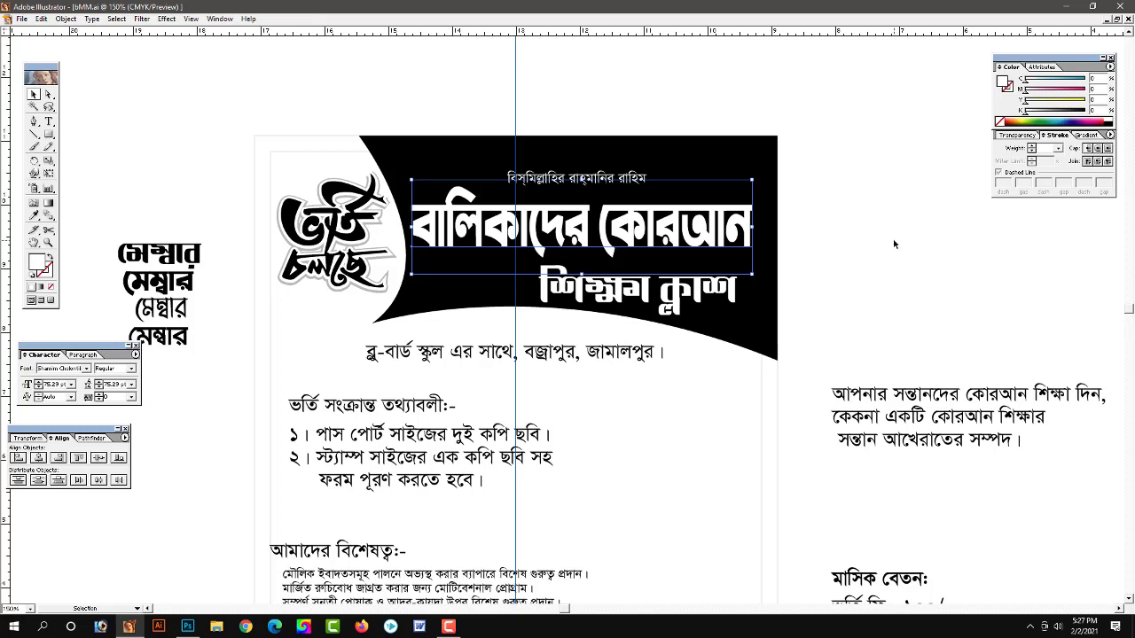
Enlarge the 'শিক্ষা ক্লাশ' subtitle and nudge it upward
click(695, 291)
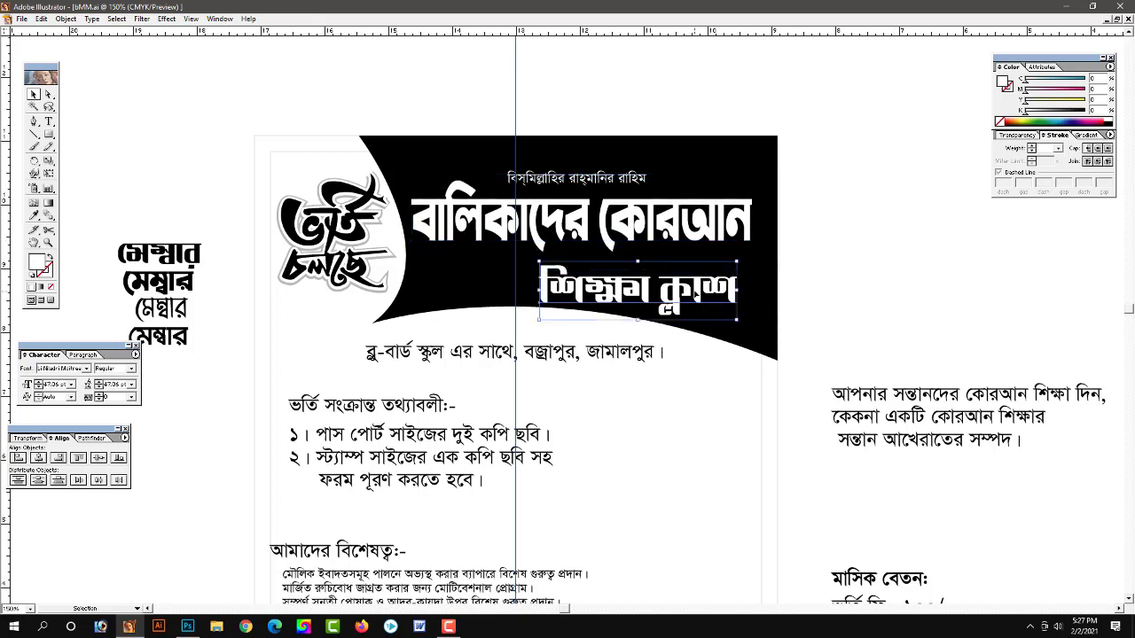
key(Up)
key(Up)
key(Up)
key(Up)
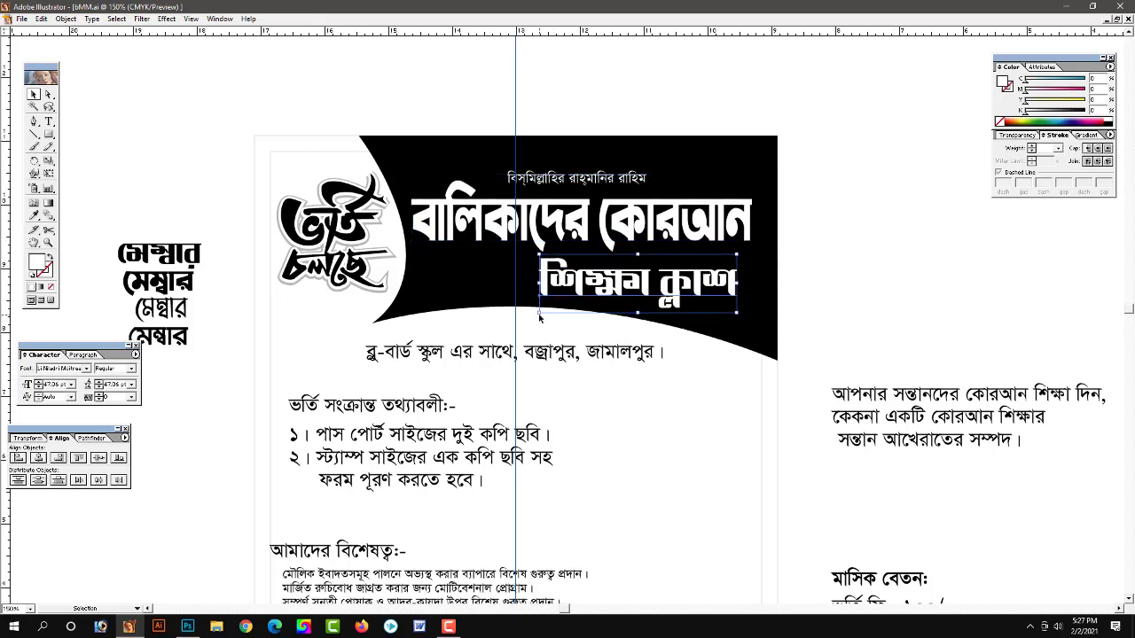
drag(536, 312, 532, 321)
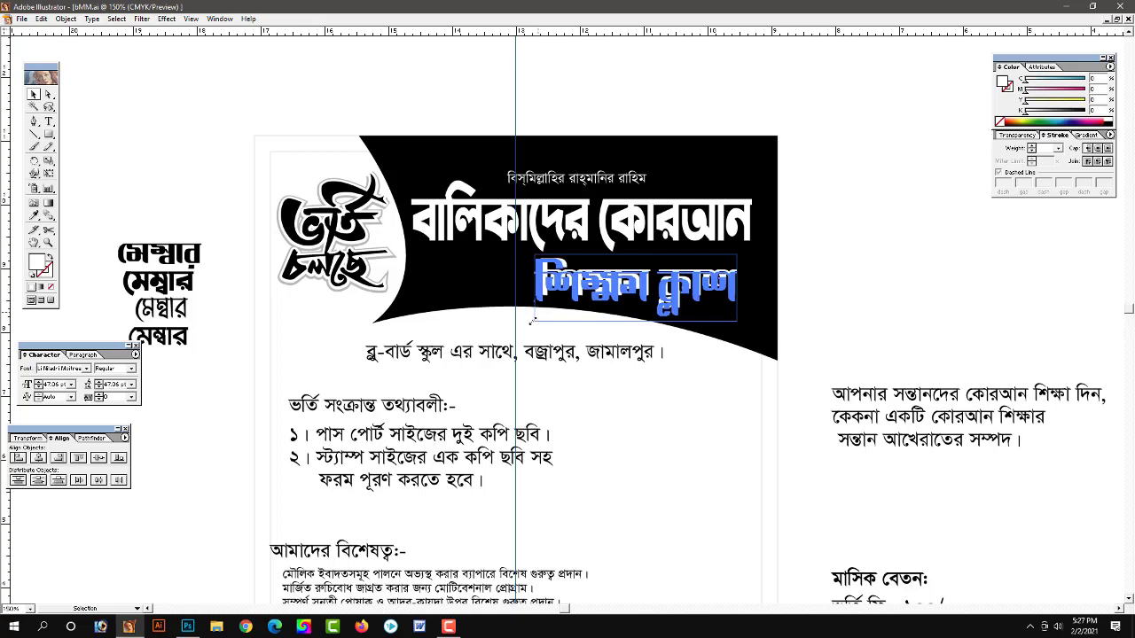
drag(532, 321, 532, 319)
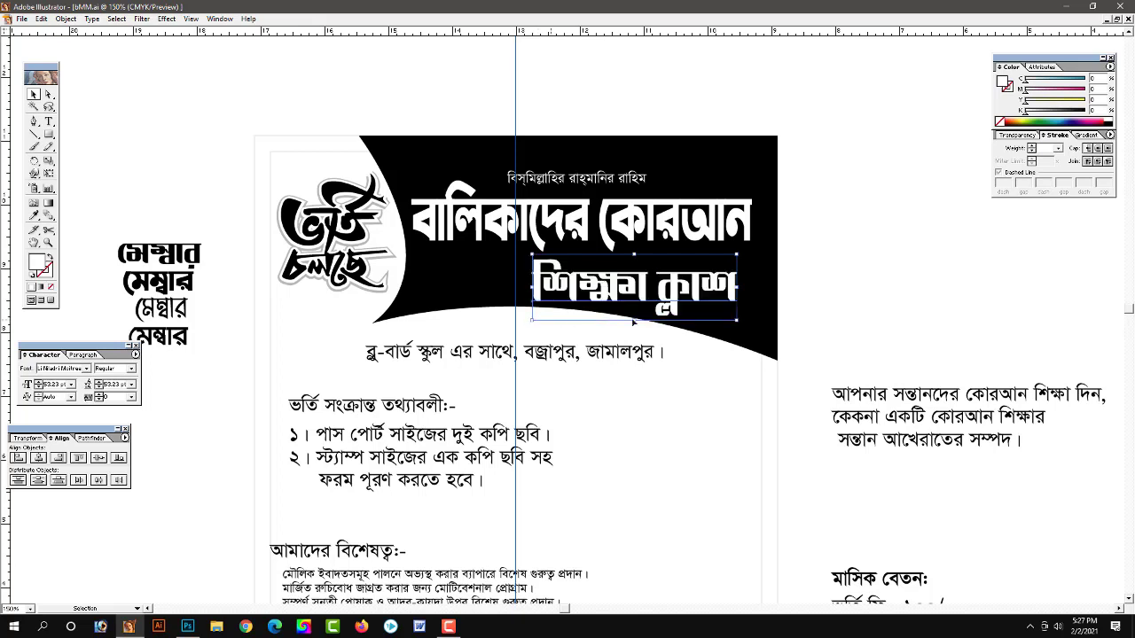
key(Up)
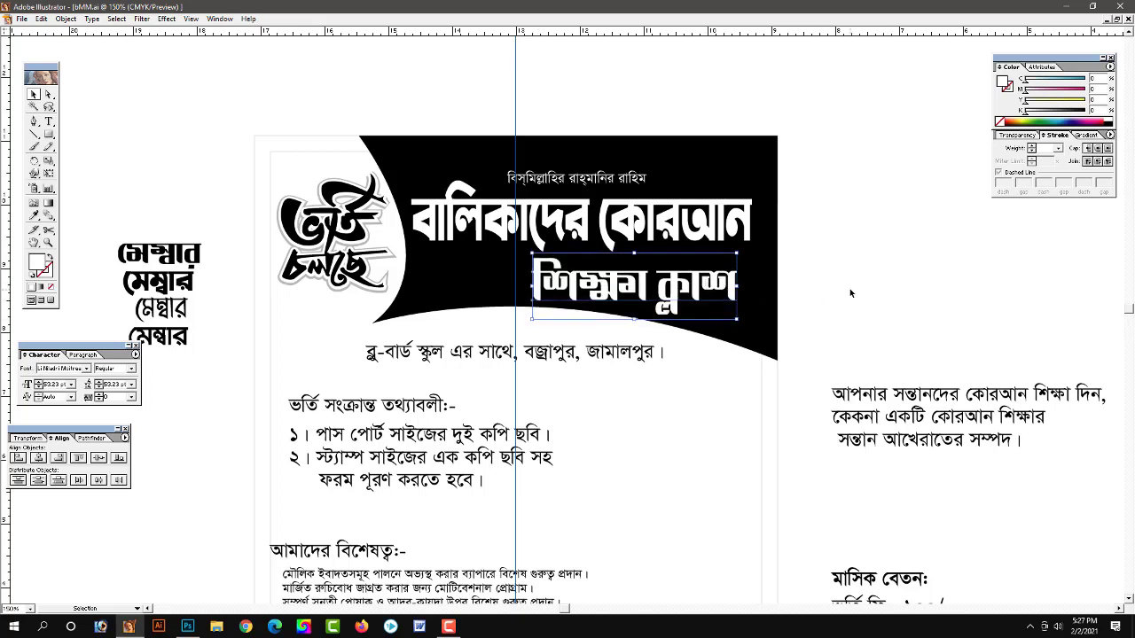
click(850, 292)
Move the school address line up beneath the black banner
scroll(630, 386, down, 2)
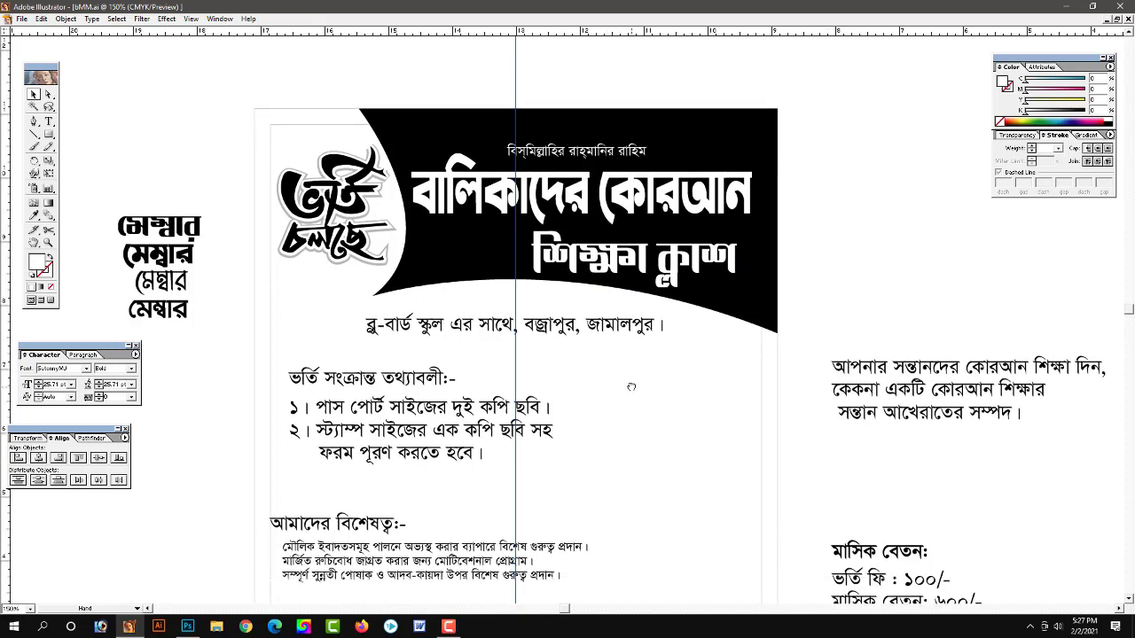
drag(610, 325, 609, 311)
click(812, 307)
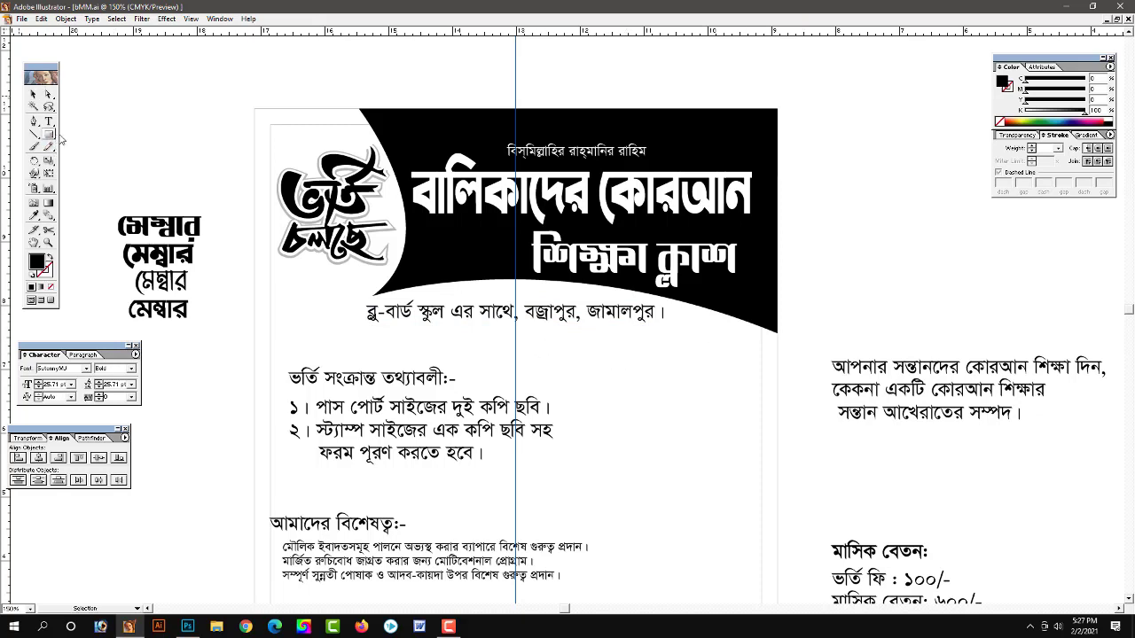
drag(49, 134, 79, 139)
Draw a rounded rectangle across the address line, fill it grey (K about 38), and send it to back
drag(270, 289, 636, 315)
mouse_move(692, 324)
mouse_down()
mouse_move(719, 325)
mouse_move(703, 317)
mouse_up()
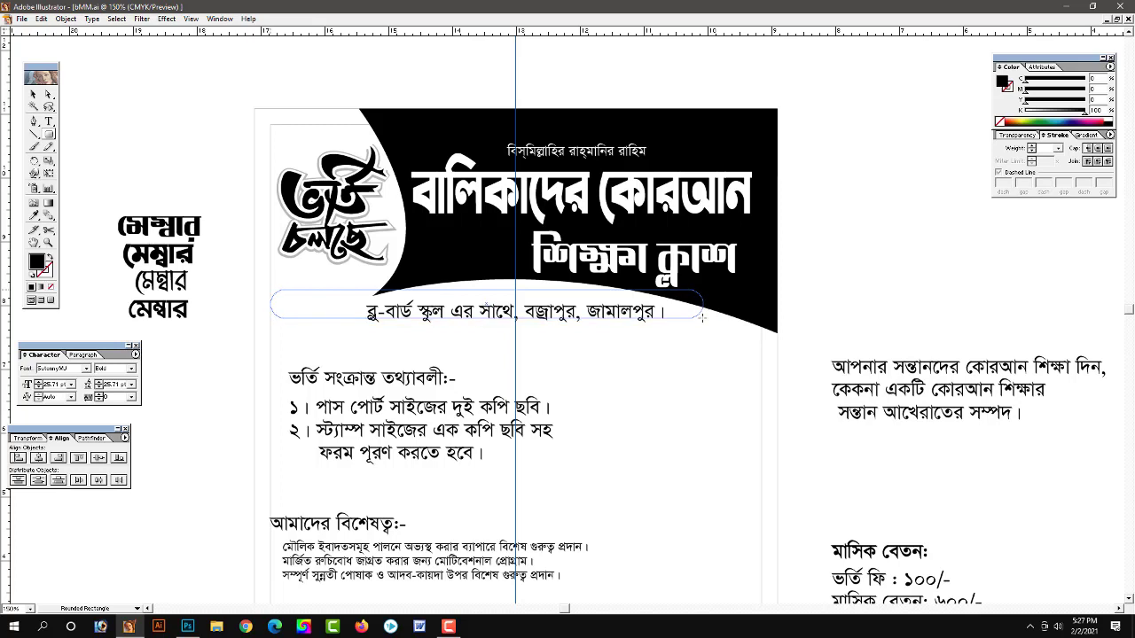
drag(702, 317, 703, 317)
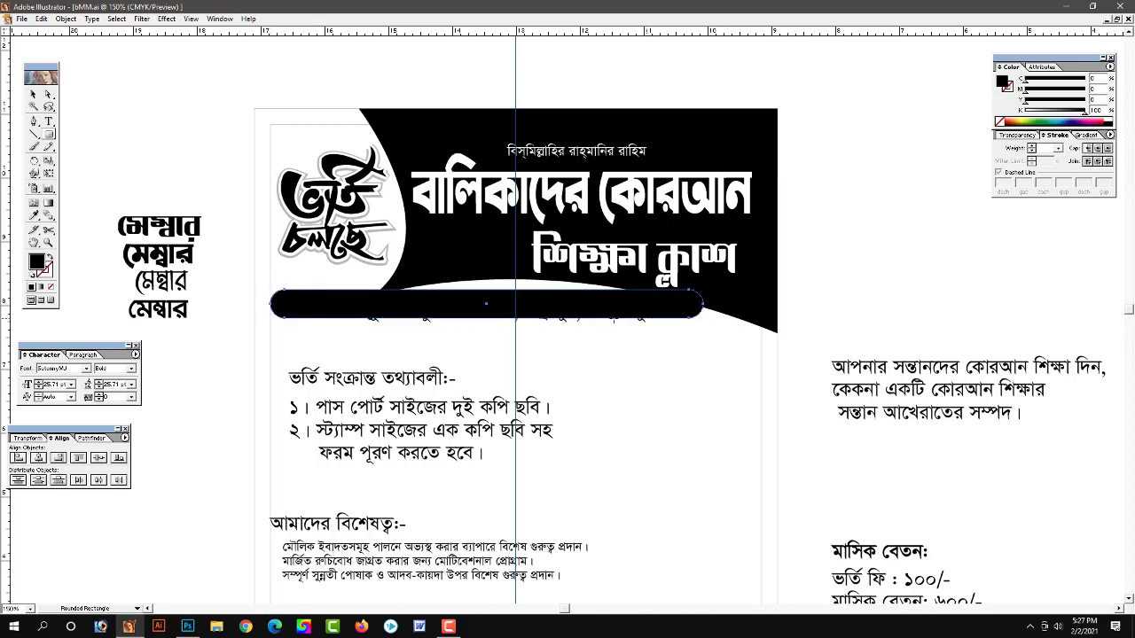
click(34, 94)
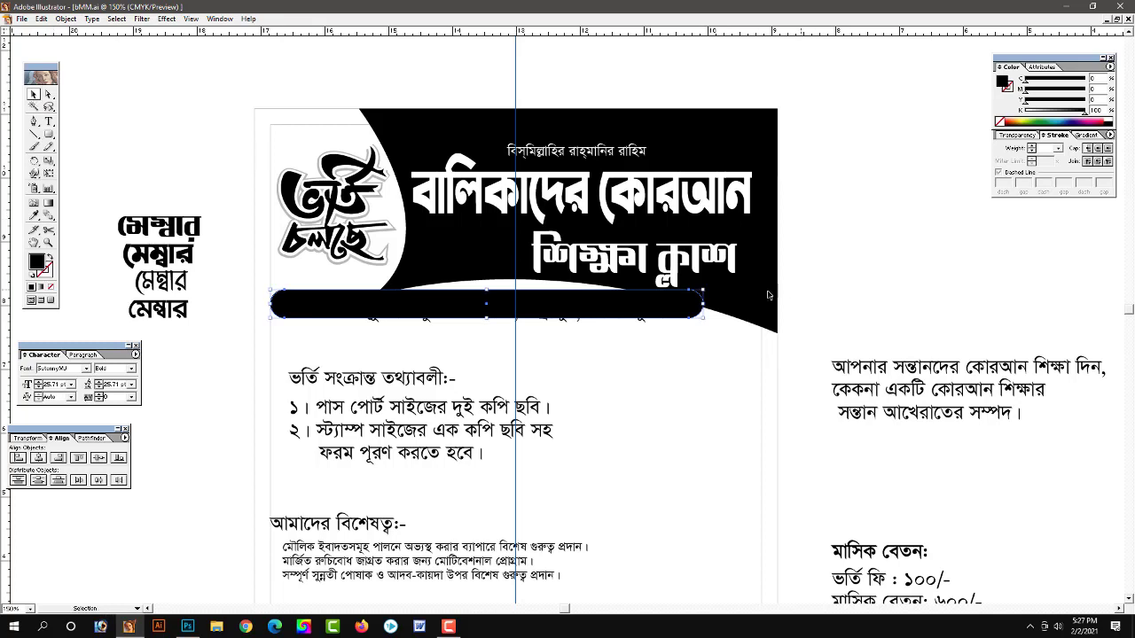
click(1048, 111)
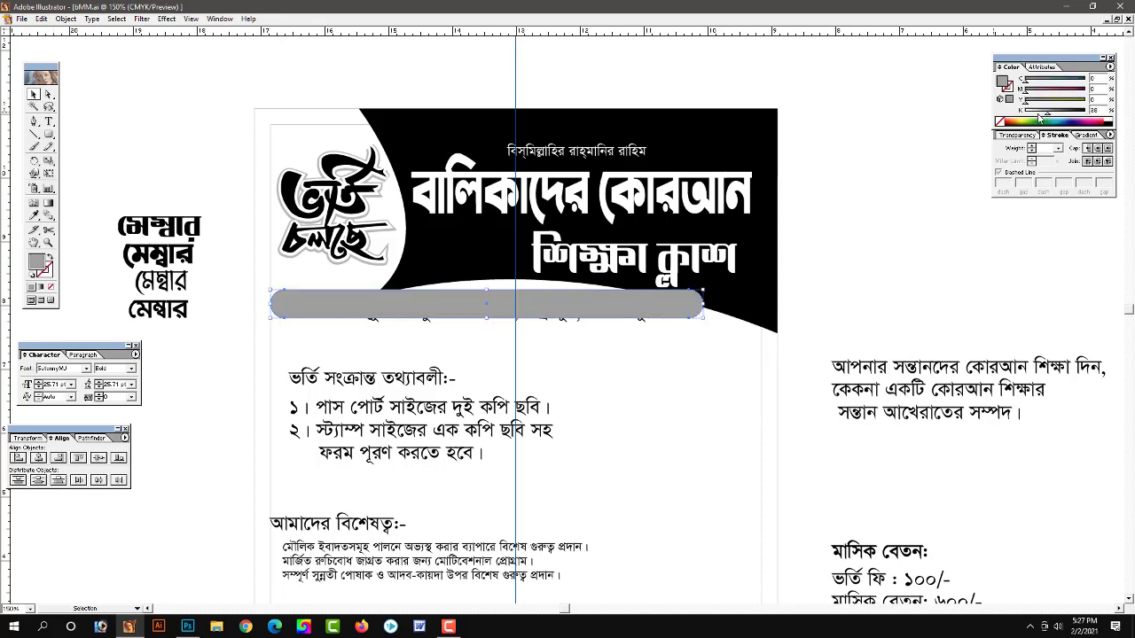
key(ctrl+shift+bracketleft)
Centre the address text inside the grey rounded bar
click(888, 284)
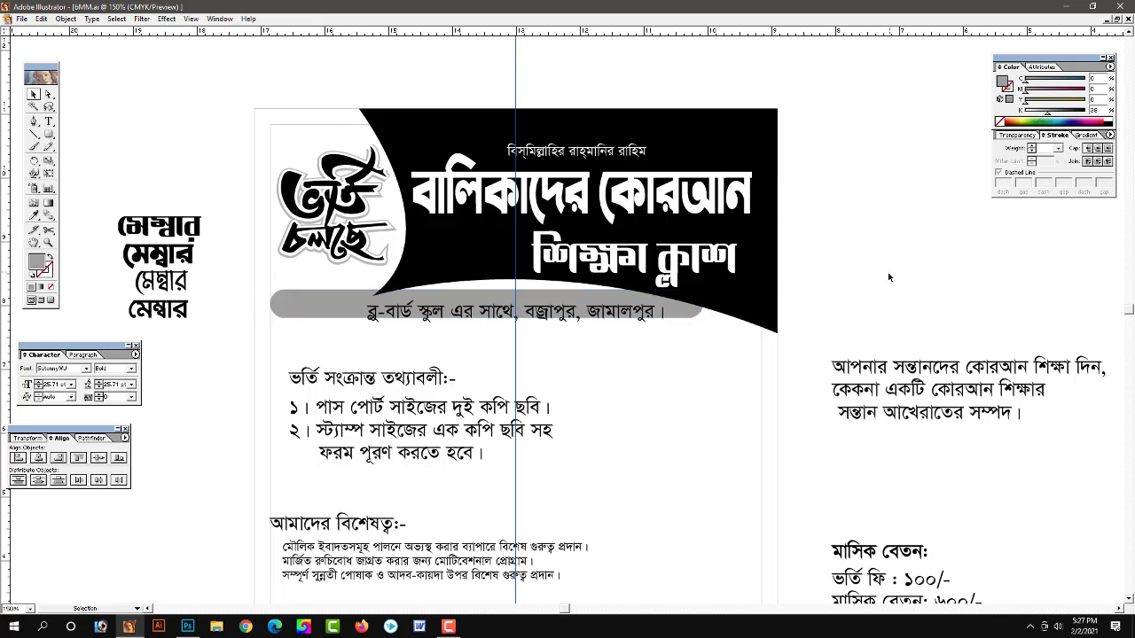
click(302, 310)
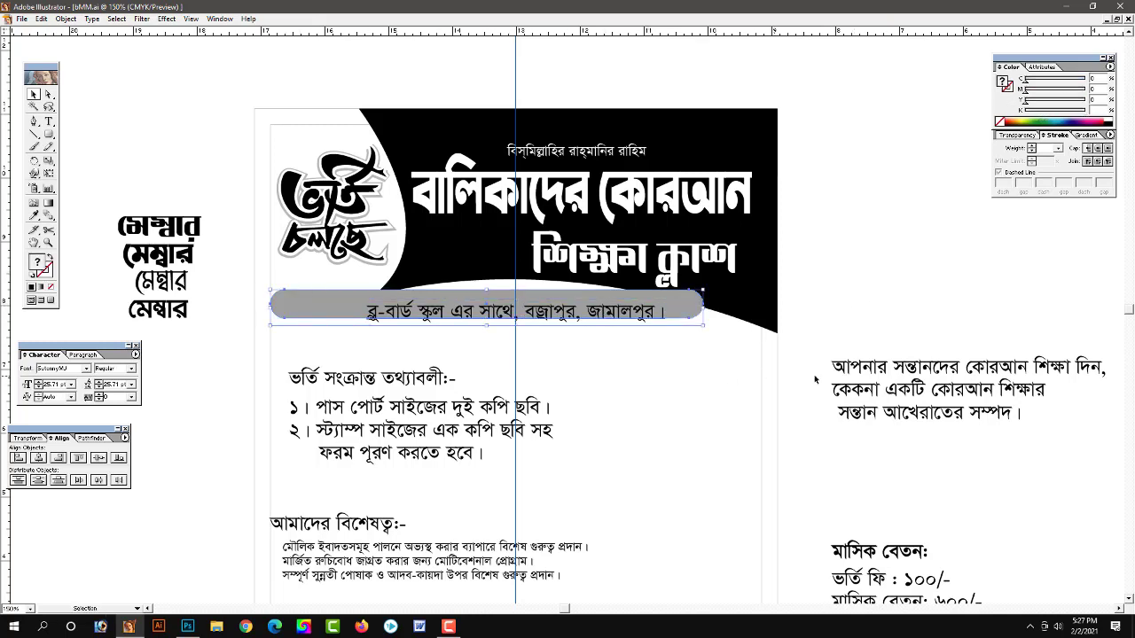
click(814, 329)
mouse_move(639, 322)
mouse_down()
mouse_move(628, 314)
mouse_move(691, 290)
mouse_move(674, 292)
mouse_up()
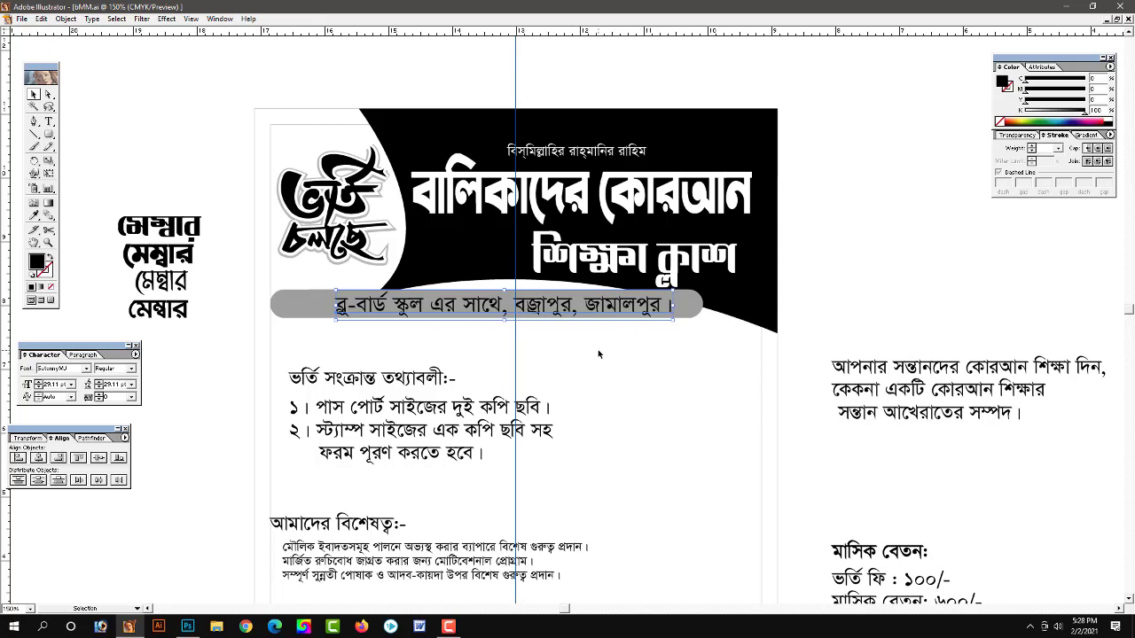
key(Left)
key(Left)
key(Left)
key(Left)
key(Left)
key(Left)
key(Left)
key(Left)
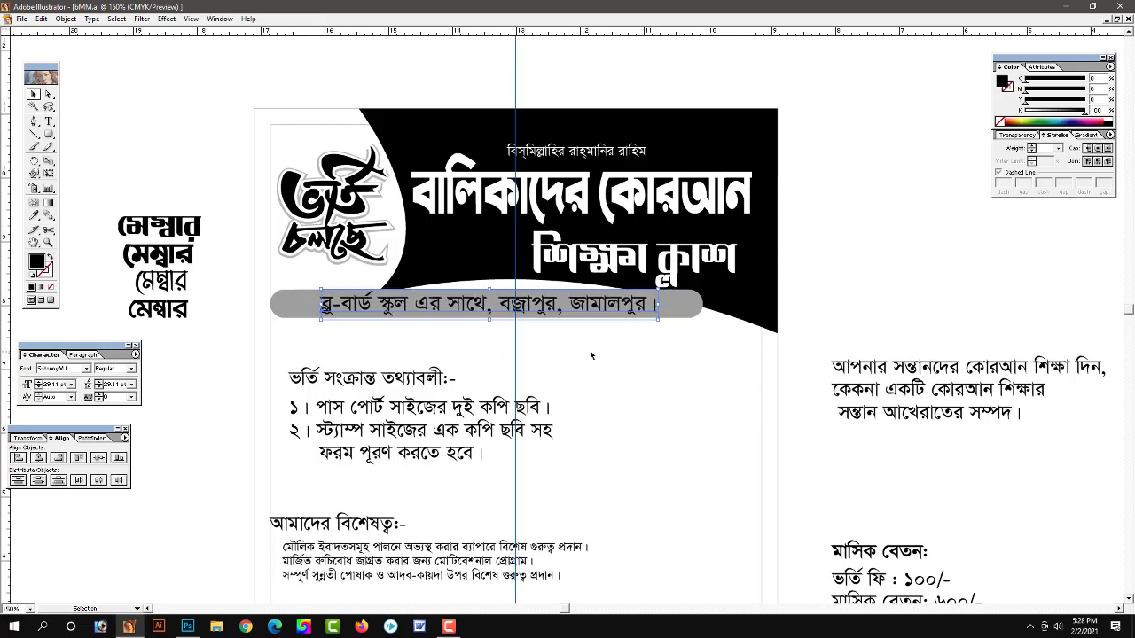
click(840, 291)
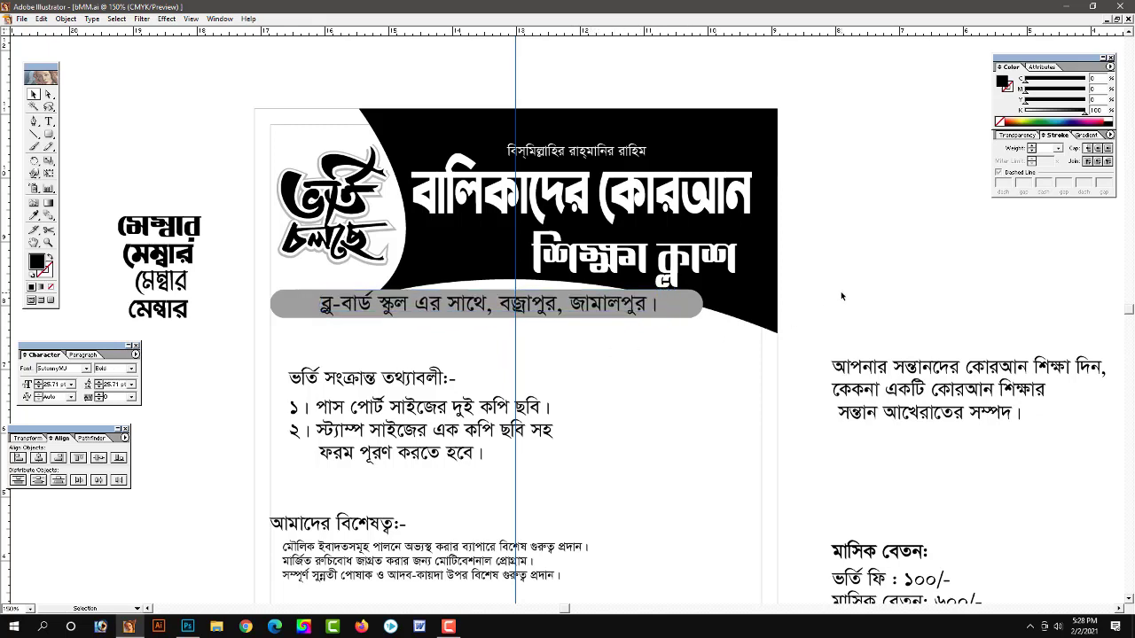
Zoom to 200% on the black banner and grey address bar
click(693, 305)
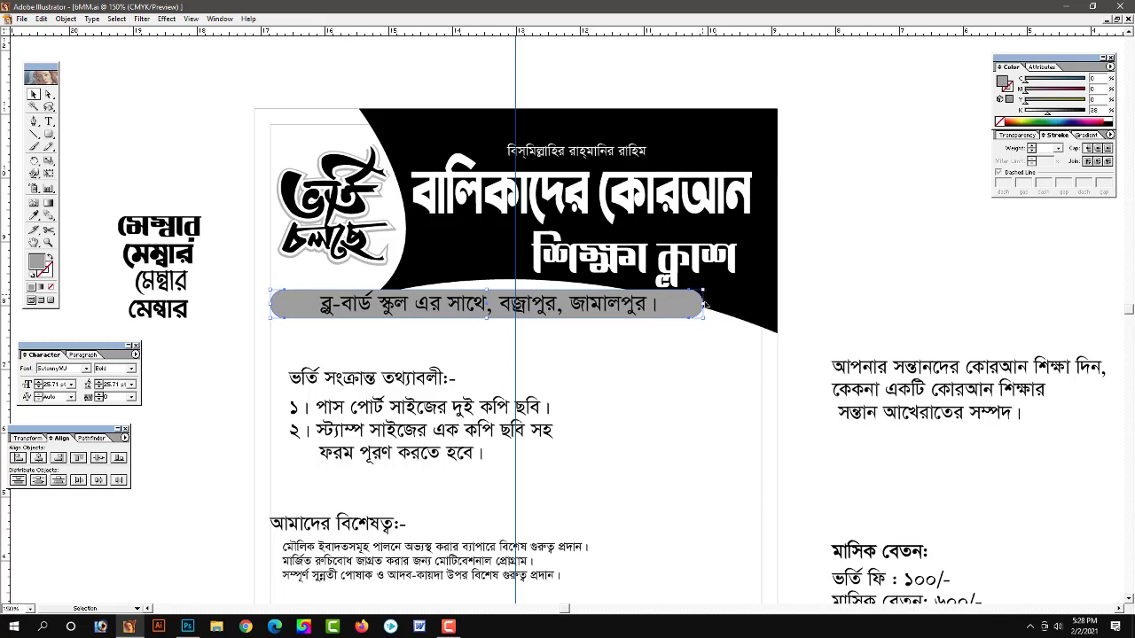
click(823, 282)
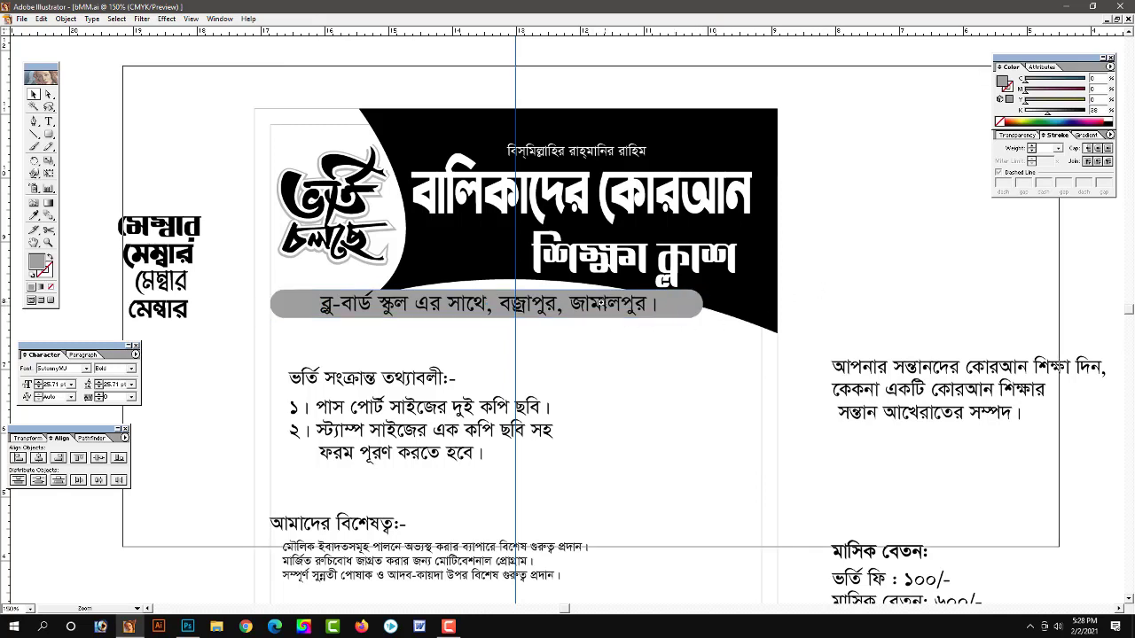
click(614, 267)
drag(572, 360, 586, 360)
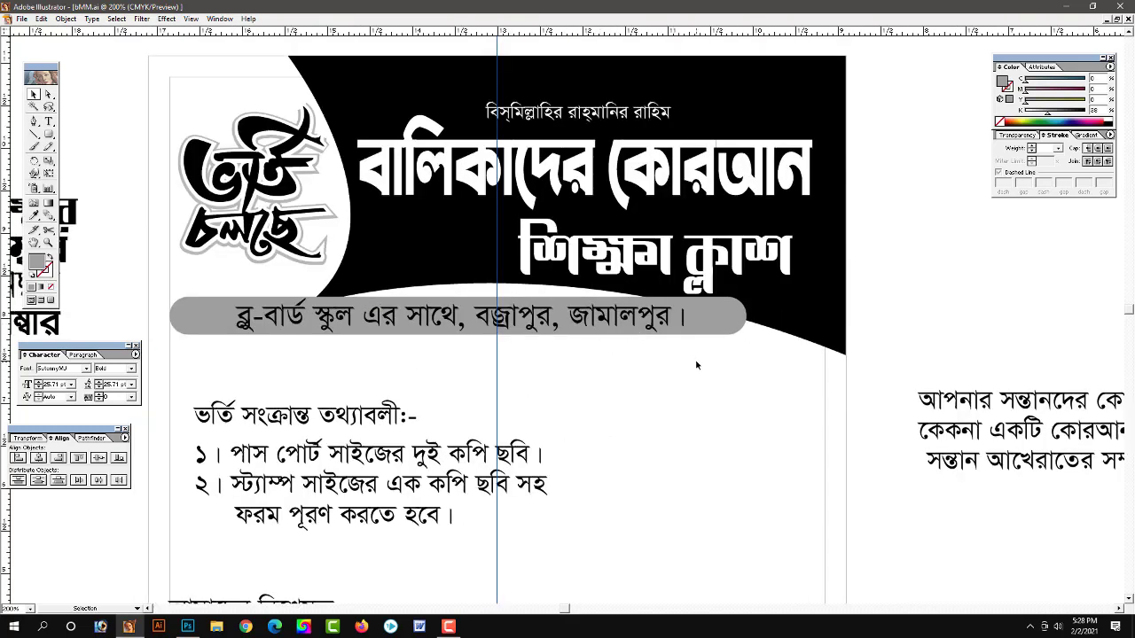
click(732, 325)
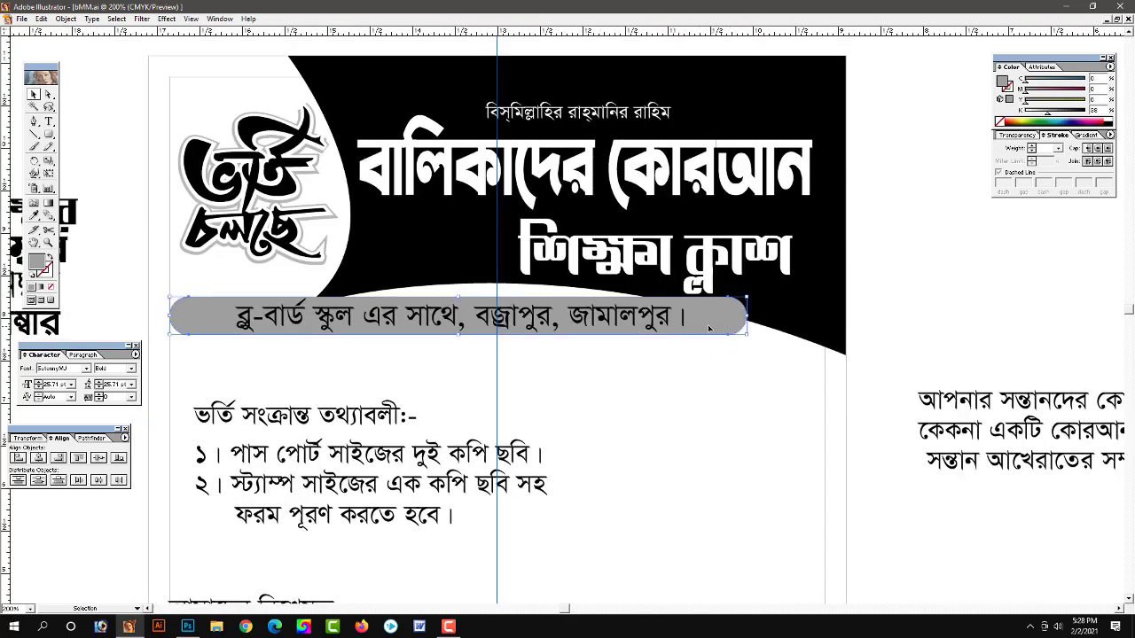
Reshape the grey bar's top edge so its right end tucks under the black banner
click(49, 94)
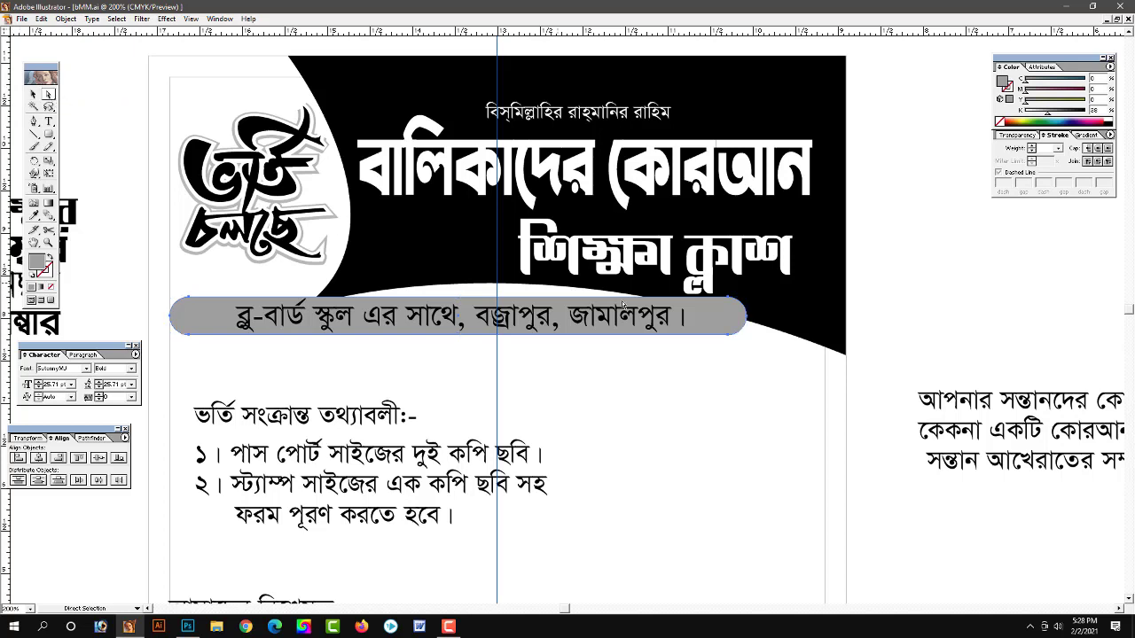
click(804, 317)
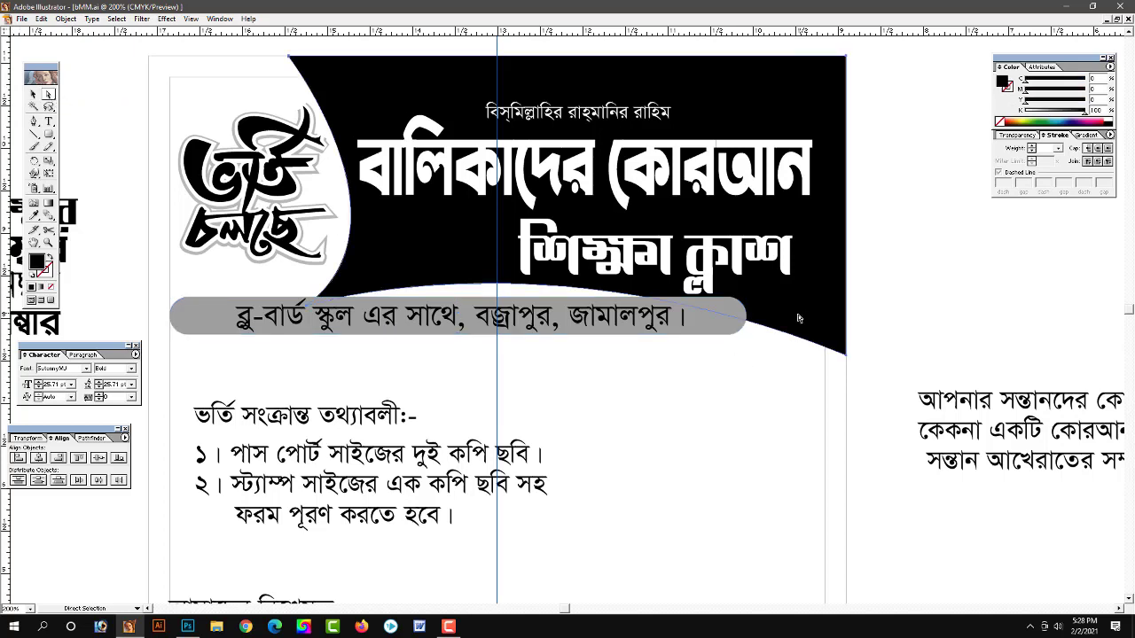
click(762, 349)
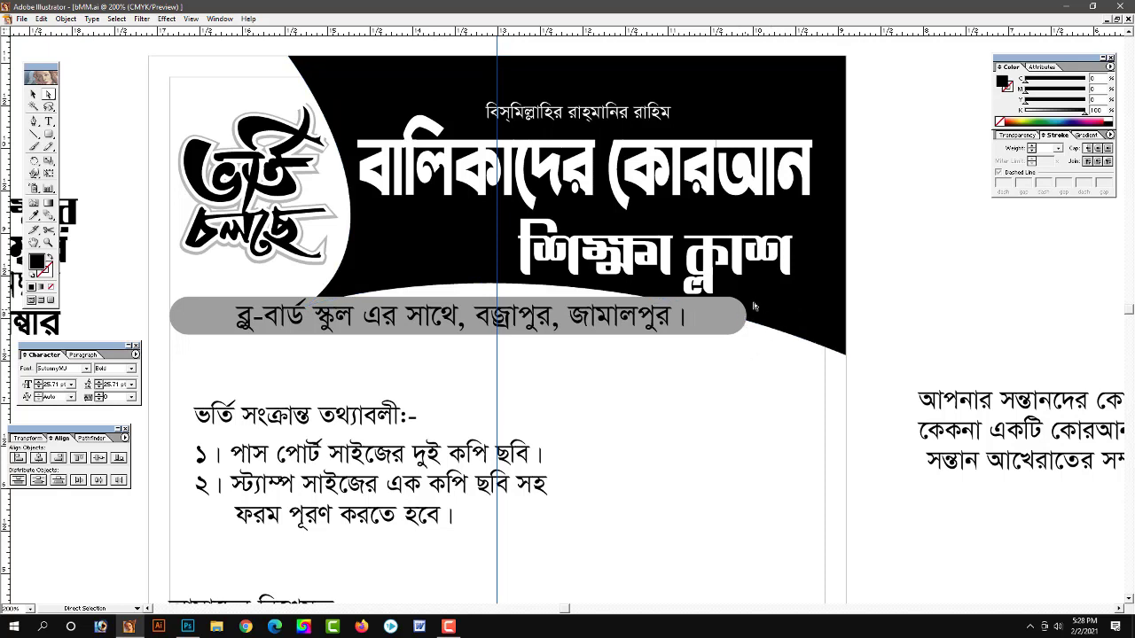
key(ctrl+z)
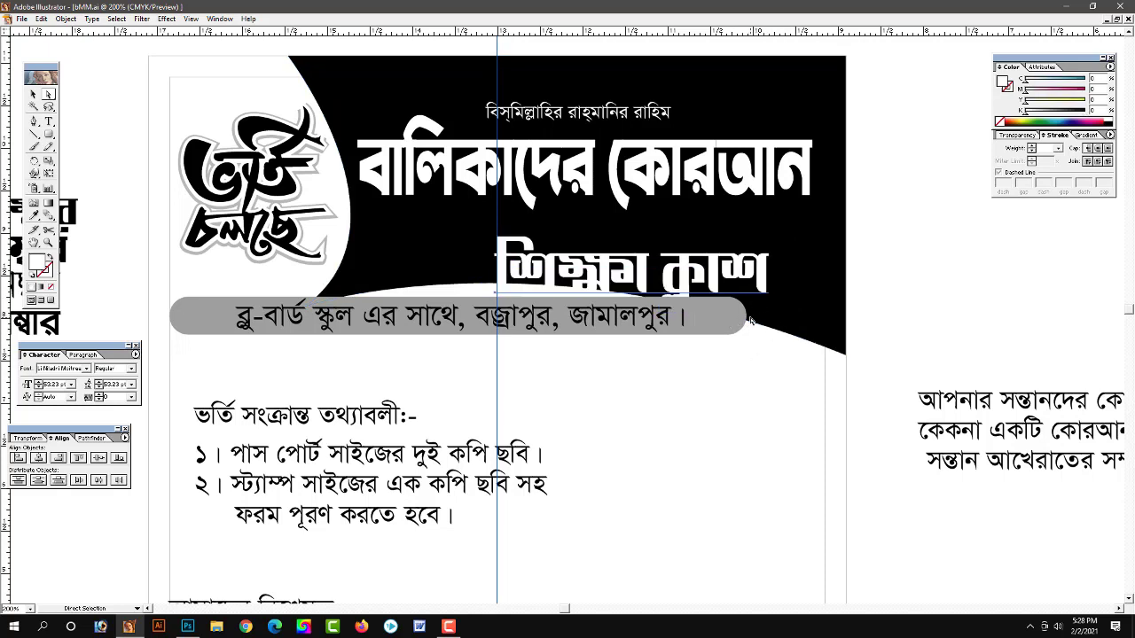
key(ctrl+z)
click(736, 311)
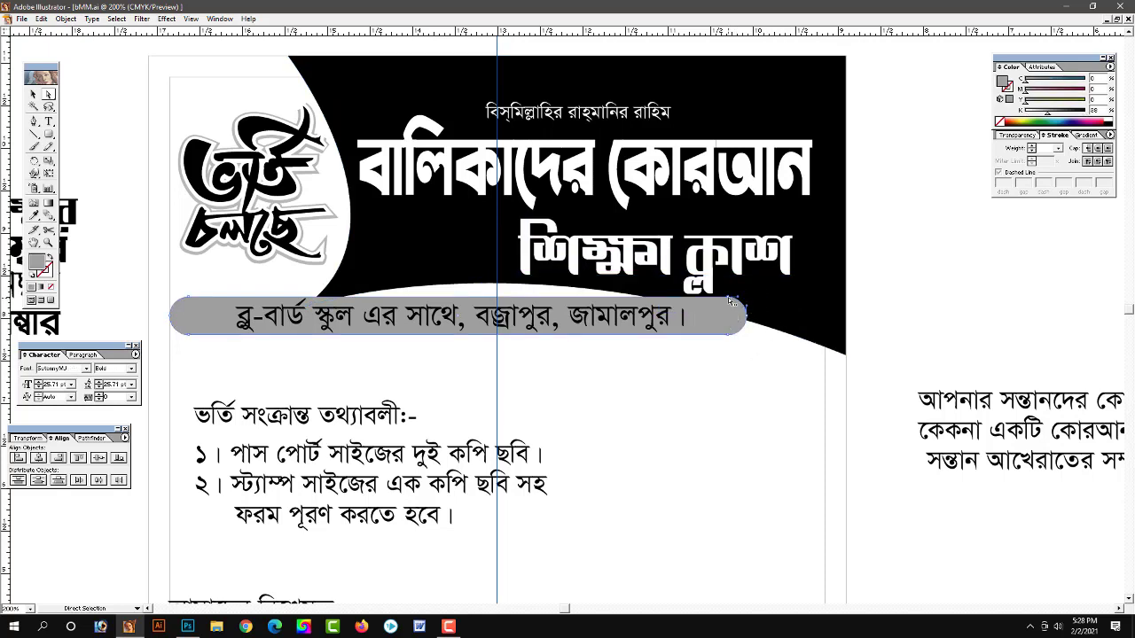
drag(730, 301, 648, 302)
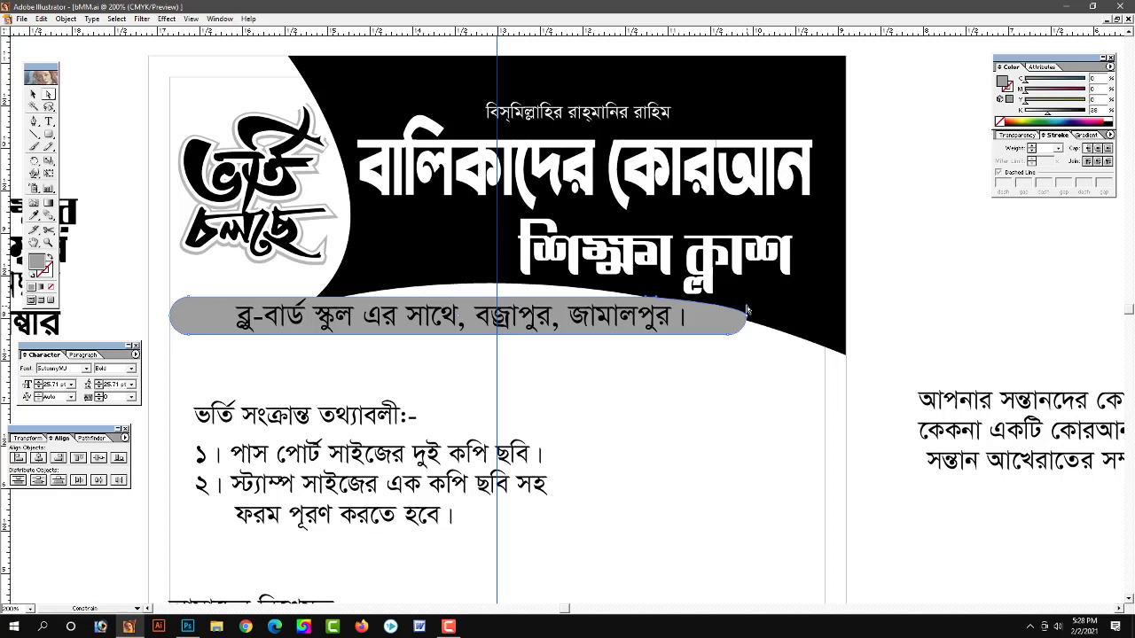
mouse_move(747, 309)
mouse_down()
mouse_move(696, 303)
mouse_move(747, 326)
mouse_up()
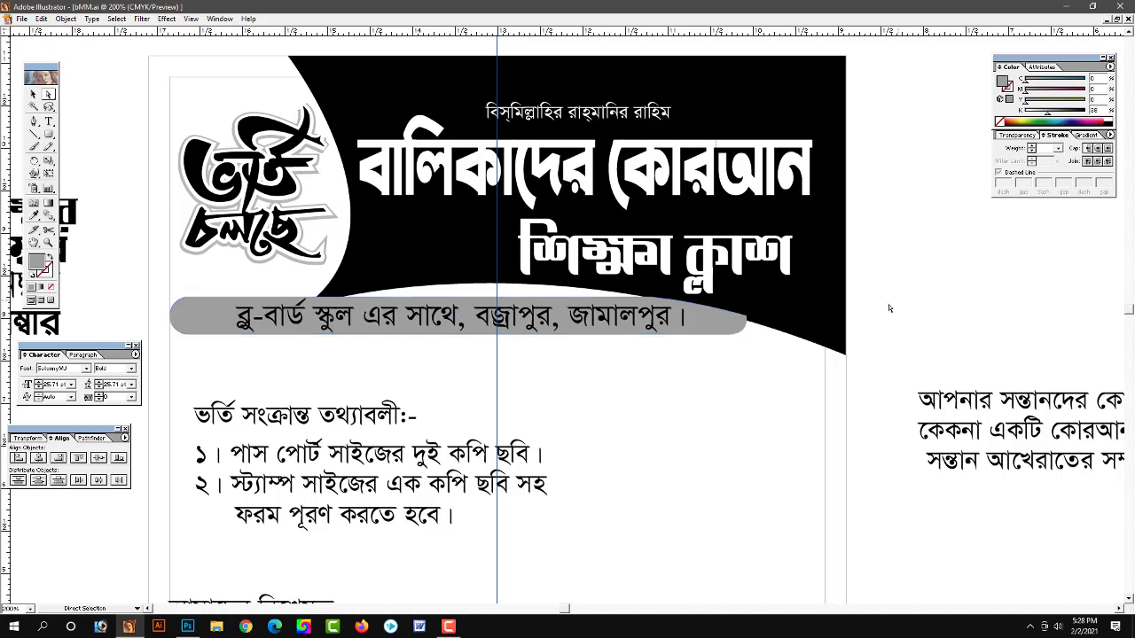
Pull the grey bar's right corner anchor down to fit the banner's curve
click(645, 328)
click(675, 369)
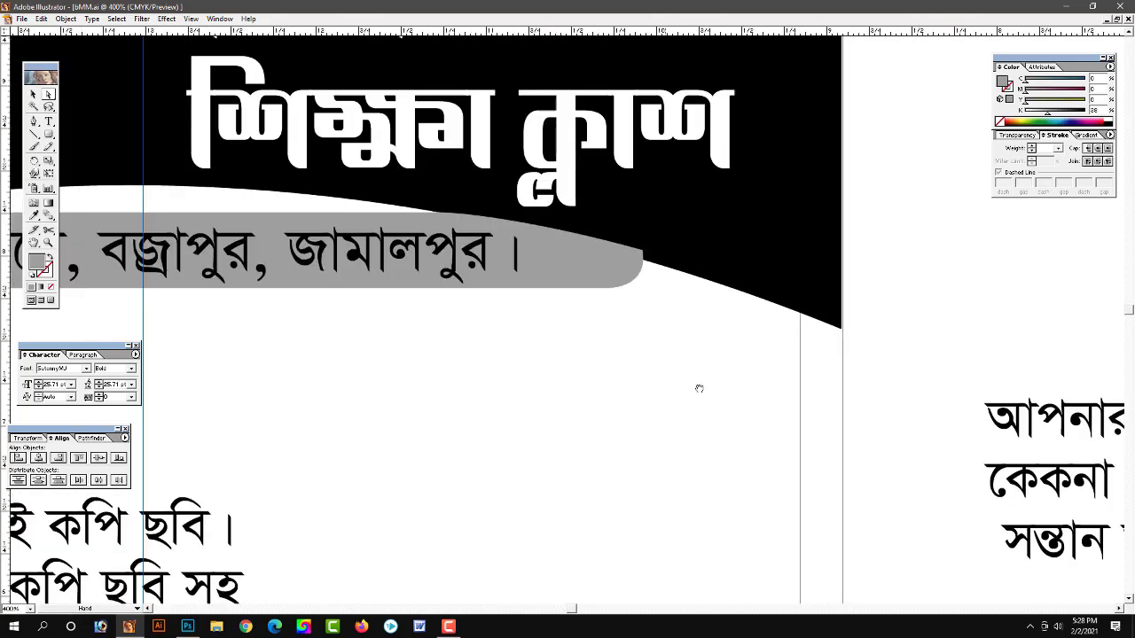
click(676, 369)
ctrl+click(636, 307)
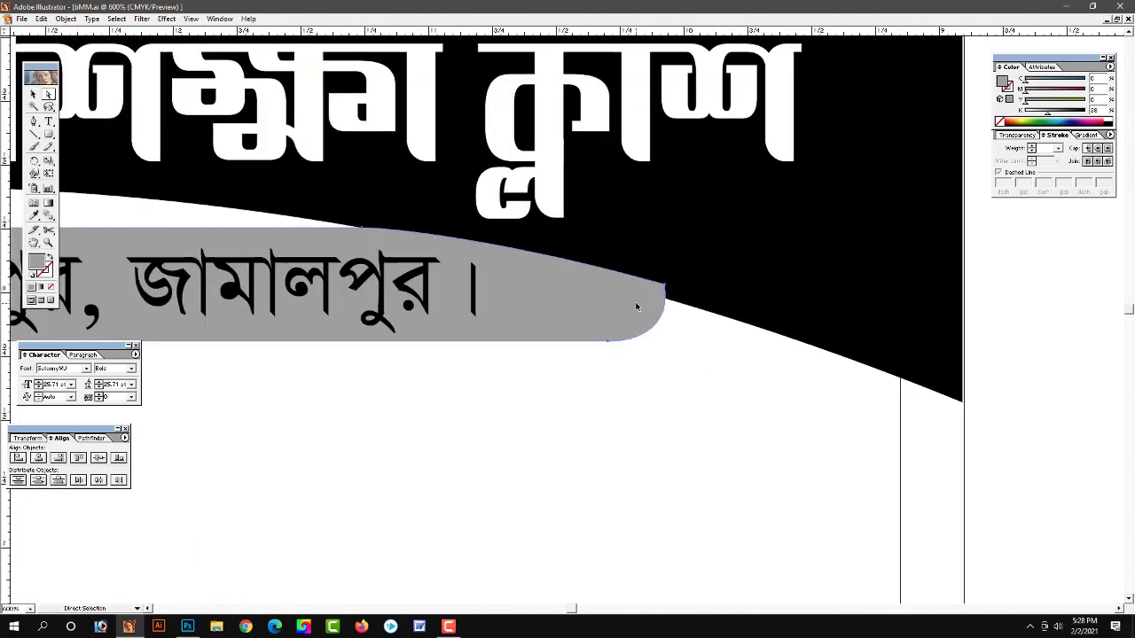
click(667, 285)
drag(667, 288, 665, 300)
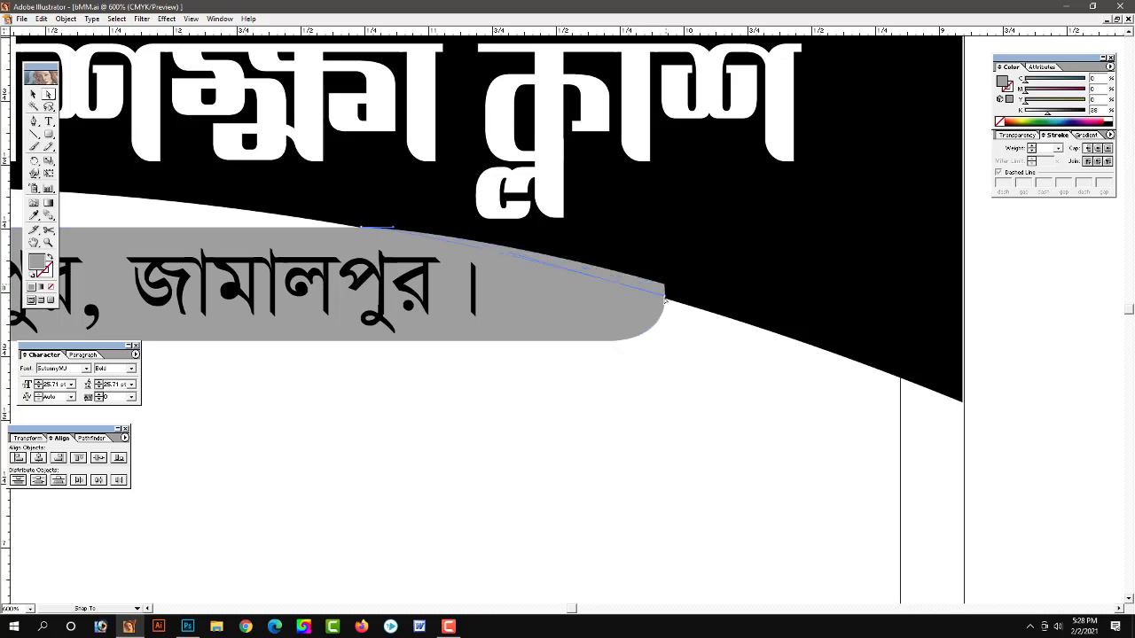
Adjust the bar's bottom-right curve into a rounded corner, then zoom back out
click(689, 368)
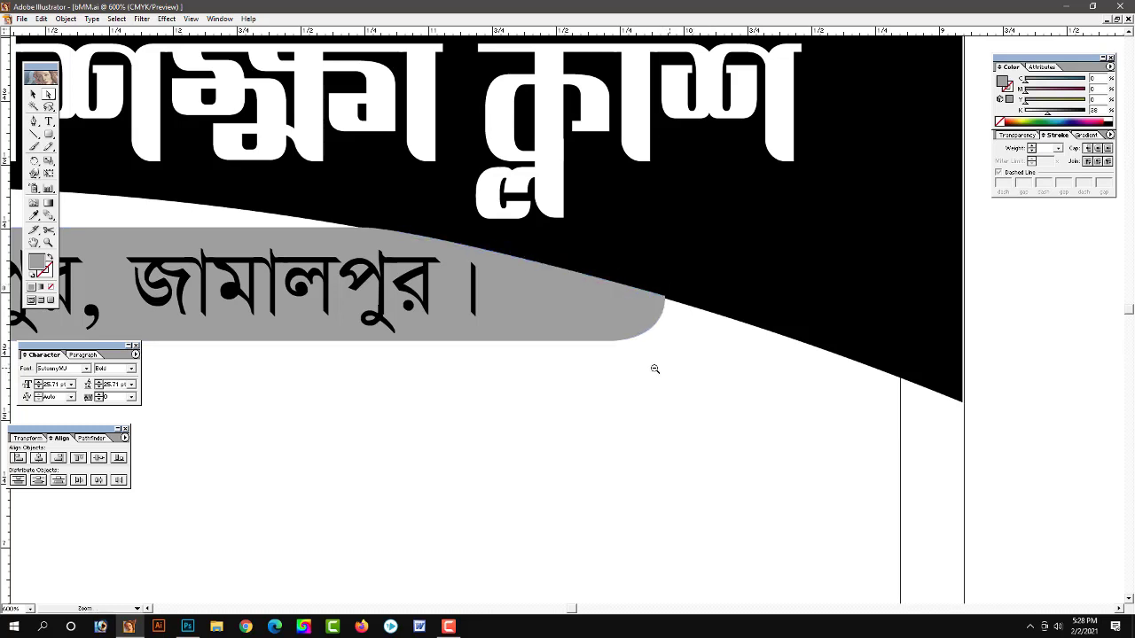
click(657, 308)
drag(667, 303, 668, 305)
key(z)
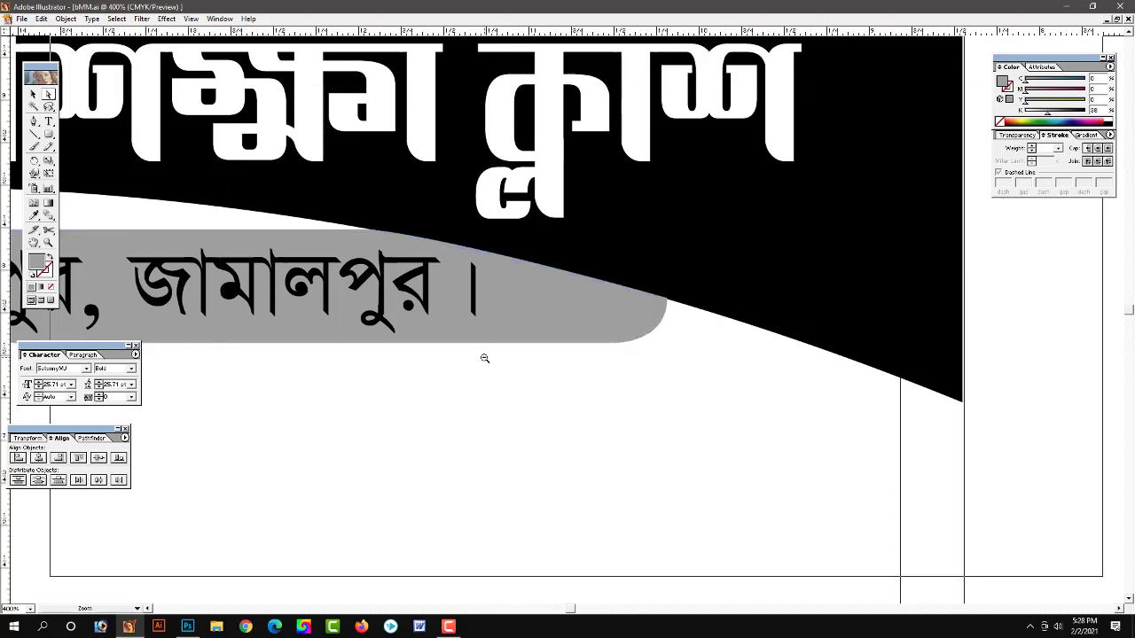
alt+click(482, 357)
alt+click(473, 338)
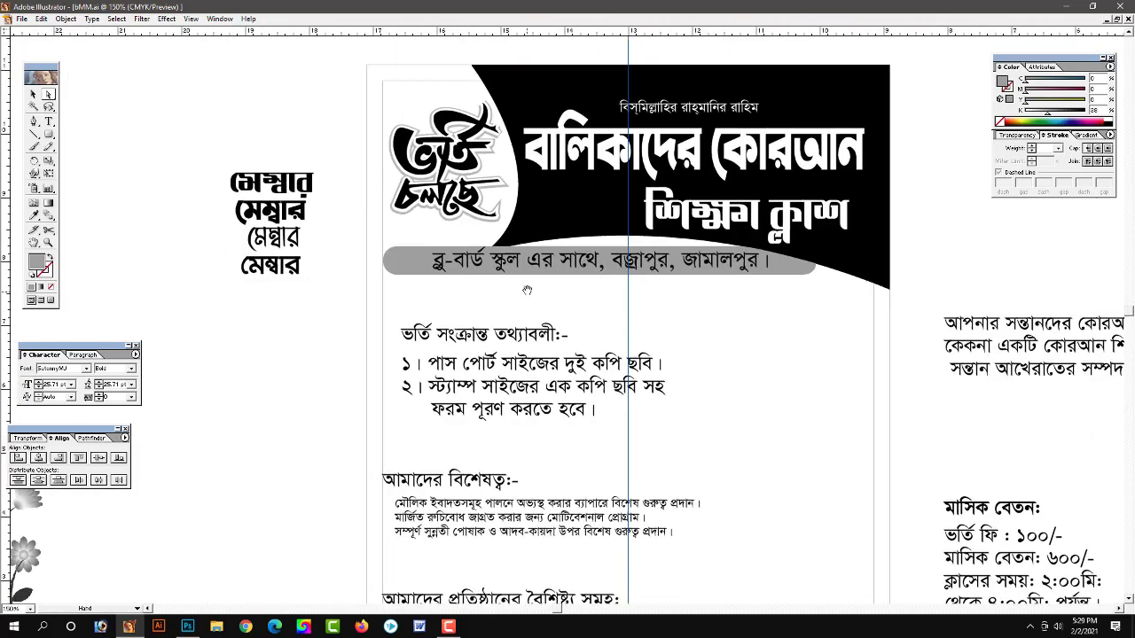
Lighten the address bar's fill to about 26% black
mouse_move(509, 317)
mouse_down()
mouse_move(613, 316)
mouse_move(599, 316)
mouse_up()
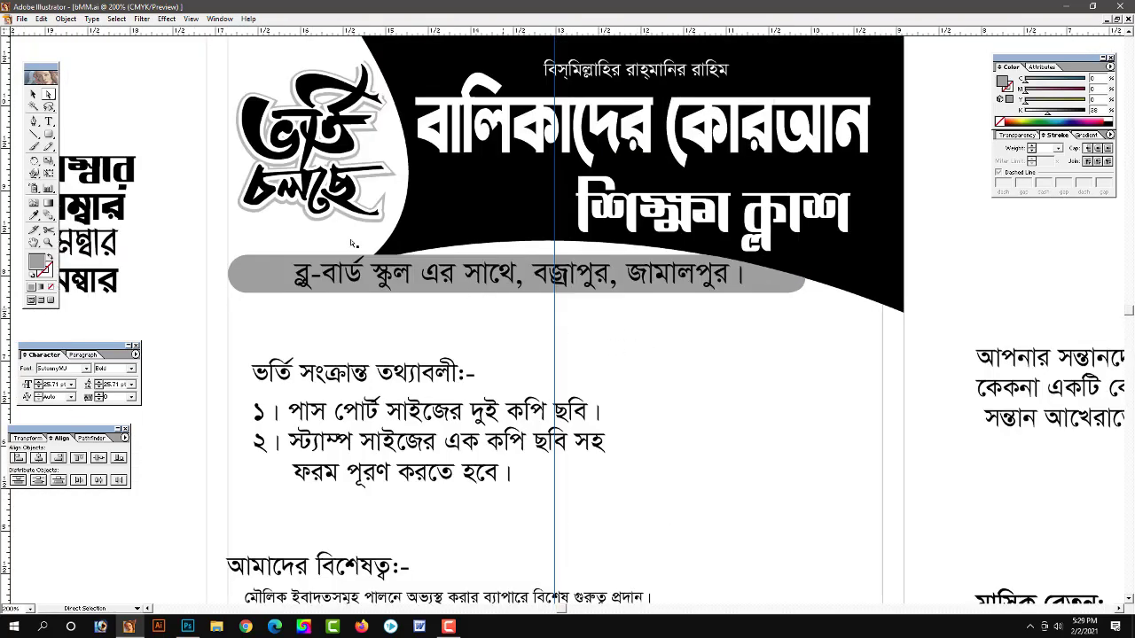
click(35, 94)
click(802, 289)
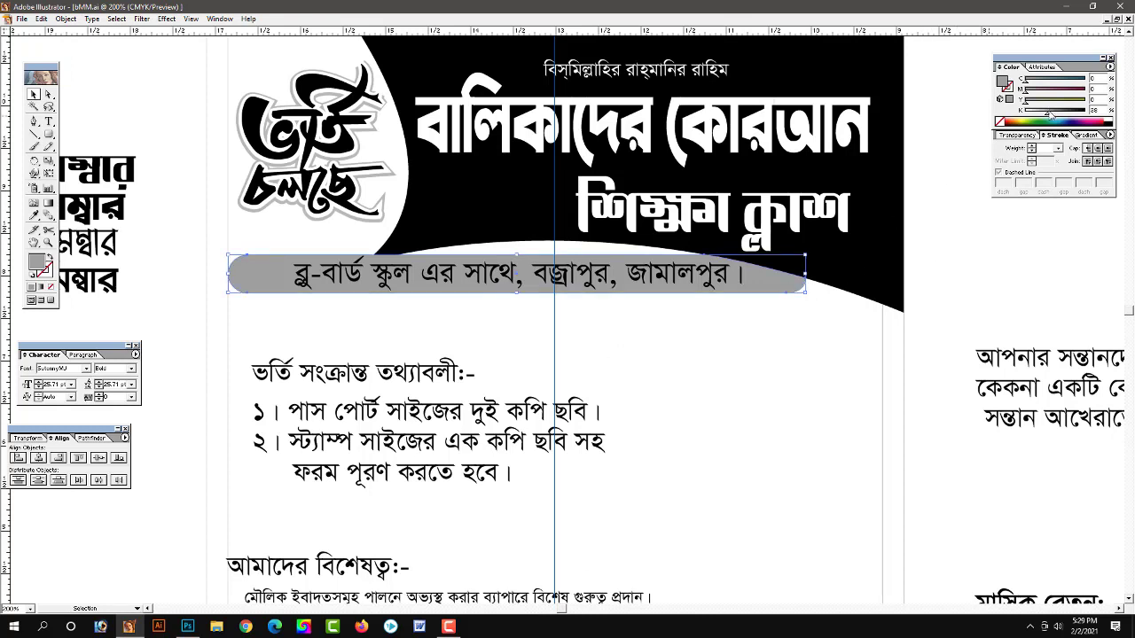
drag(1047, 116, 1044, 115)
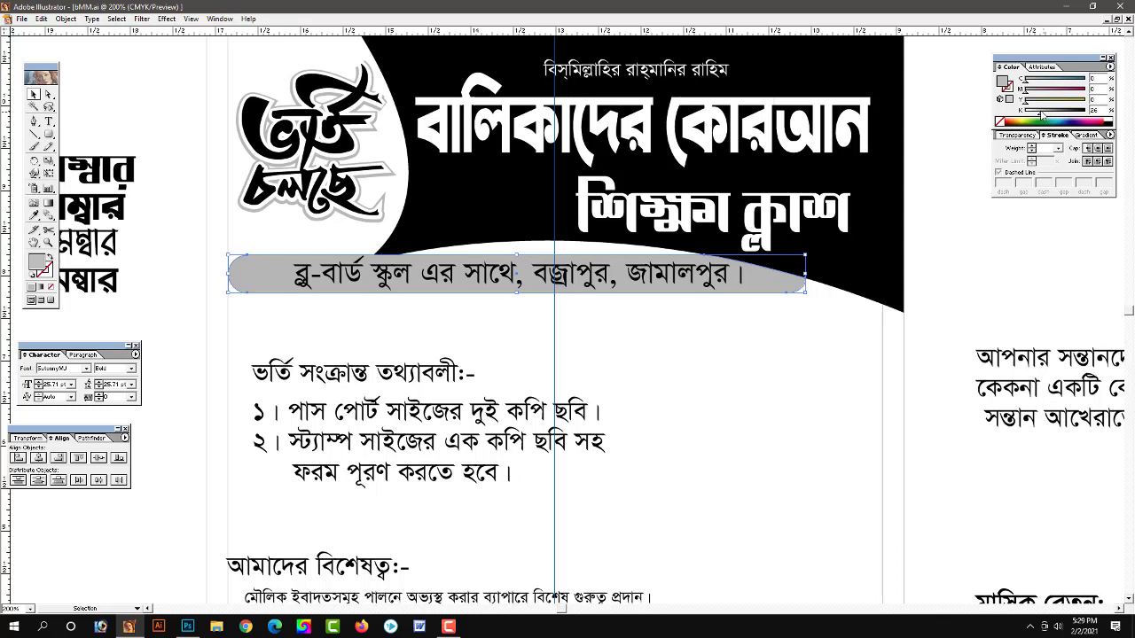
click(989, 267)
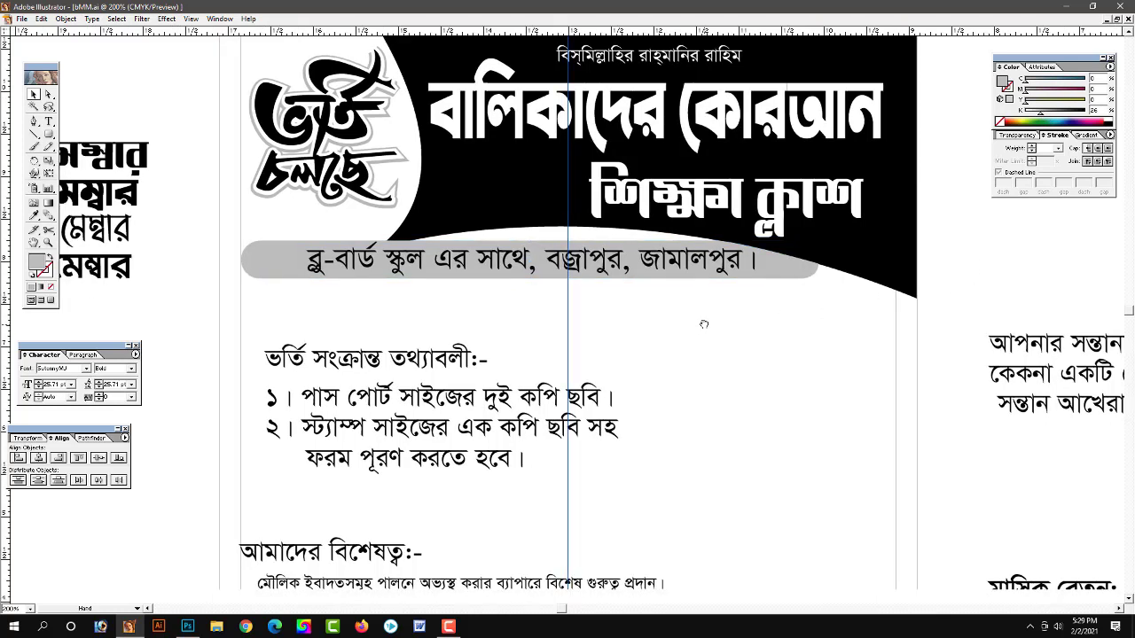
Set the Bengali address text's font style to Bold
drag(598, 267, 610, 253)
click(603, 257)
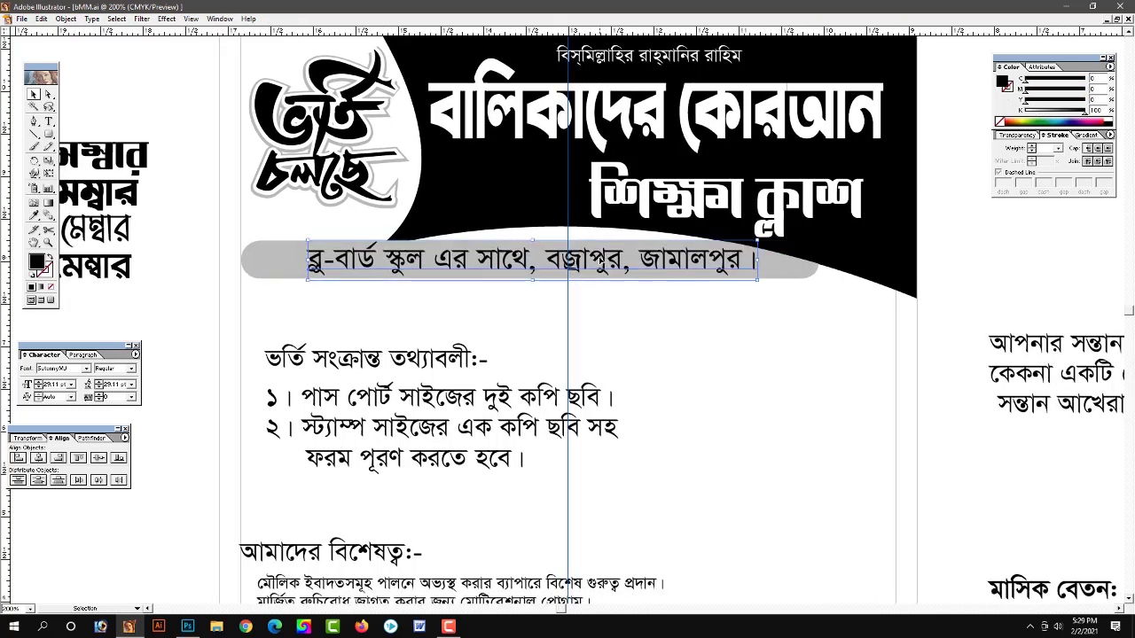
click(868, 266)
key(ctrl+minus)
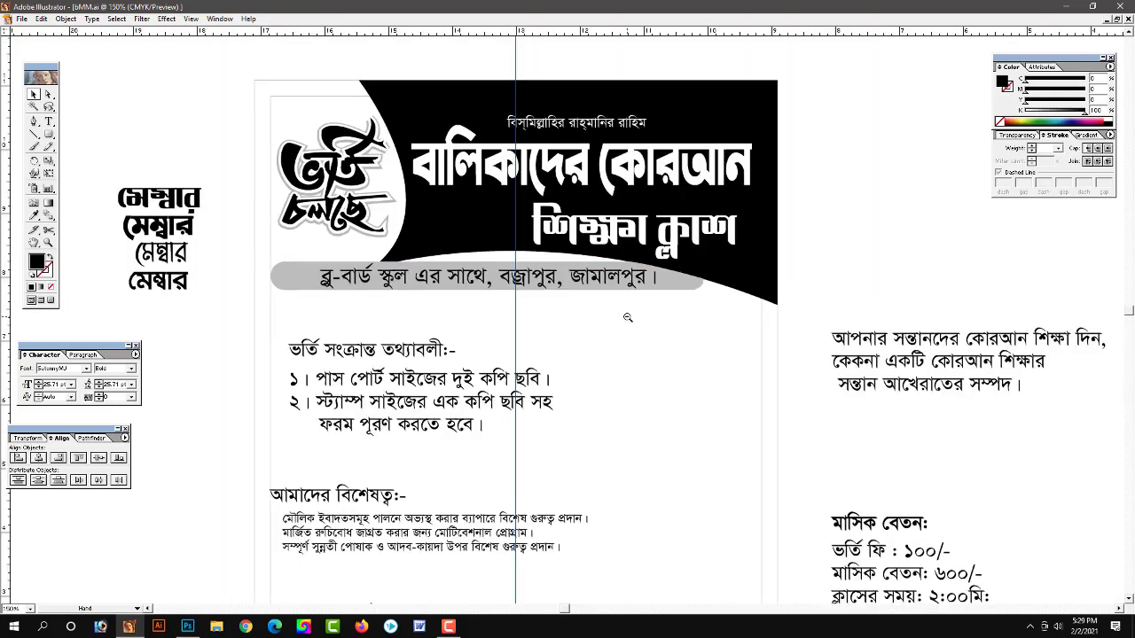
click(597, 282)
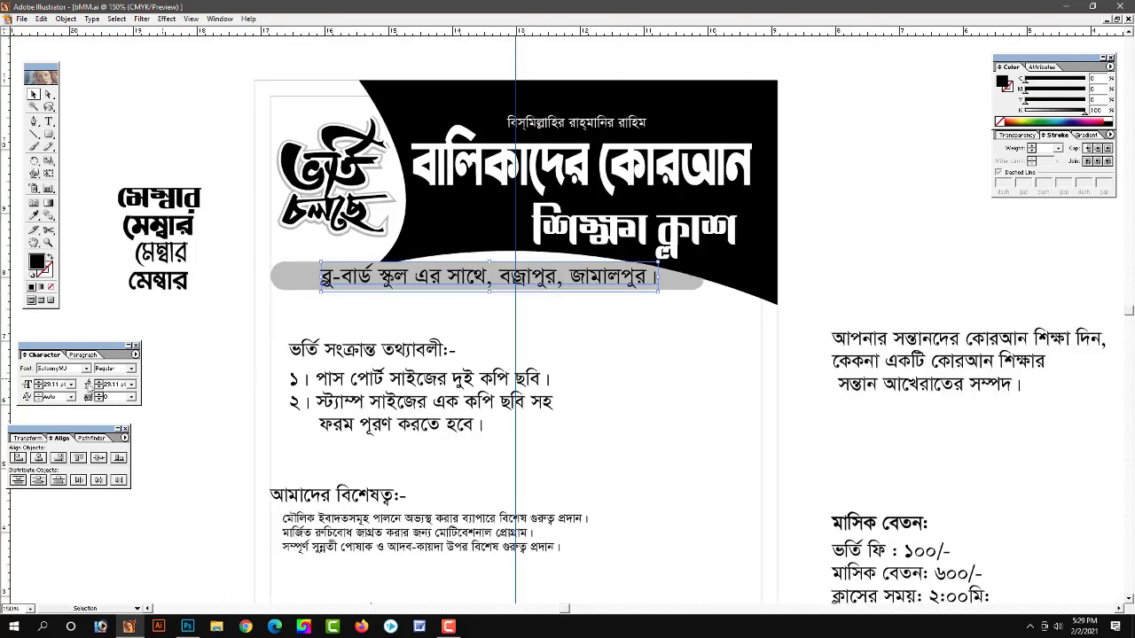
click(132, 368)
click(128, 398)
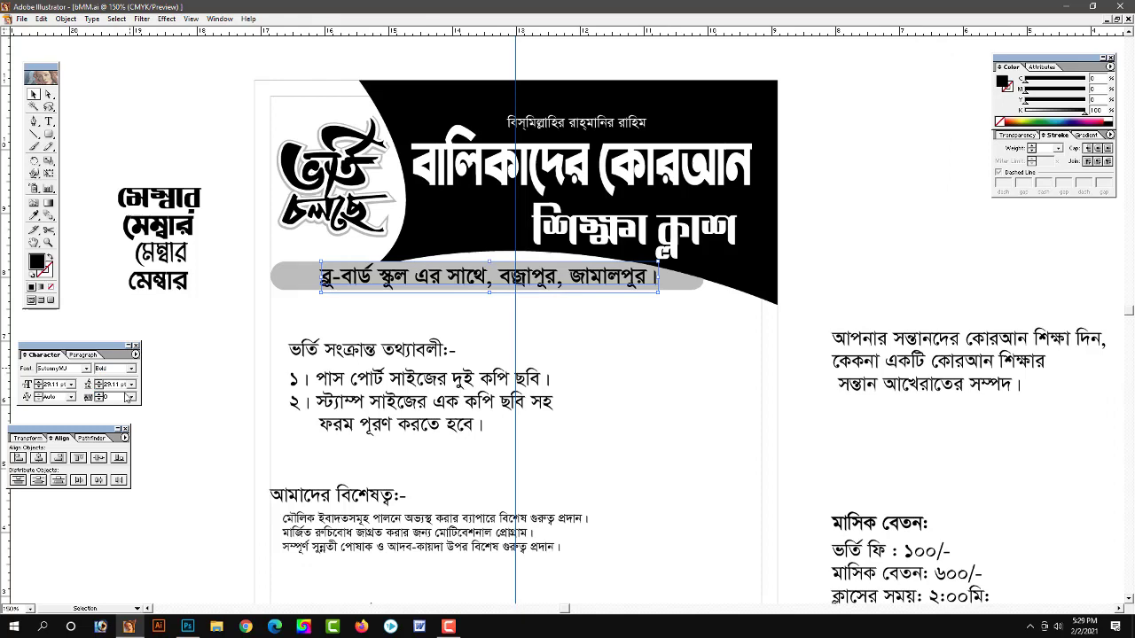
Move the admission information text block to the right column
click(214, 345)
drag(601, 403, 642, 346)
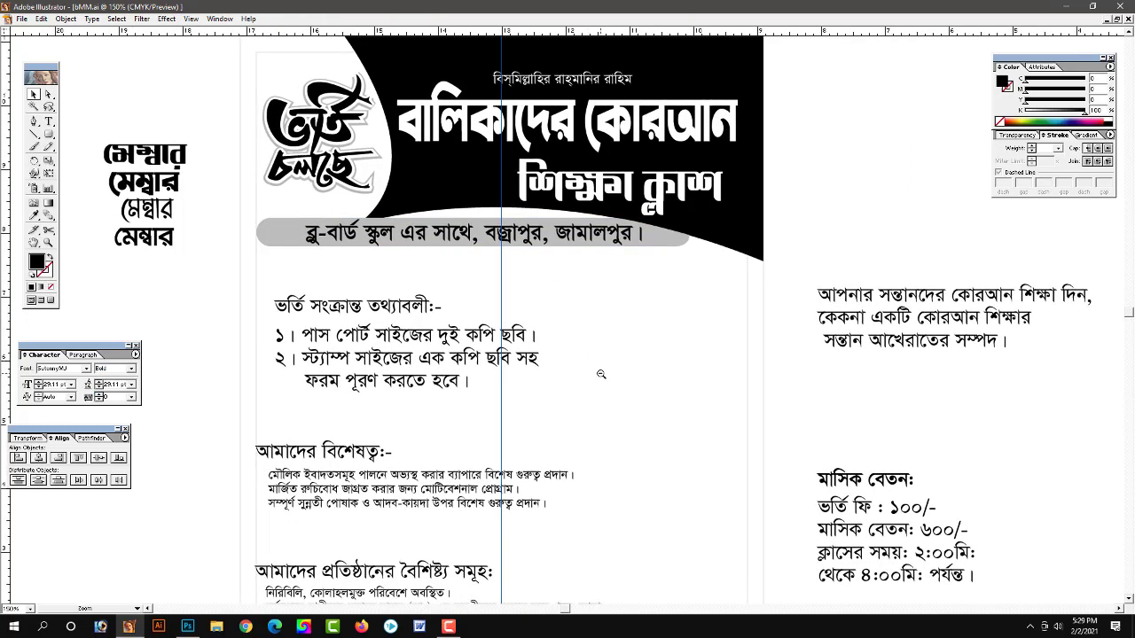
alt+click(383, 222)
scroll(582, 416, up, 1)
click(582, 416)
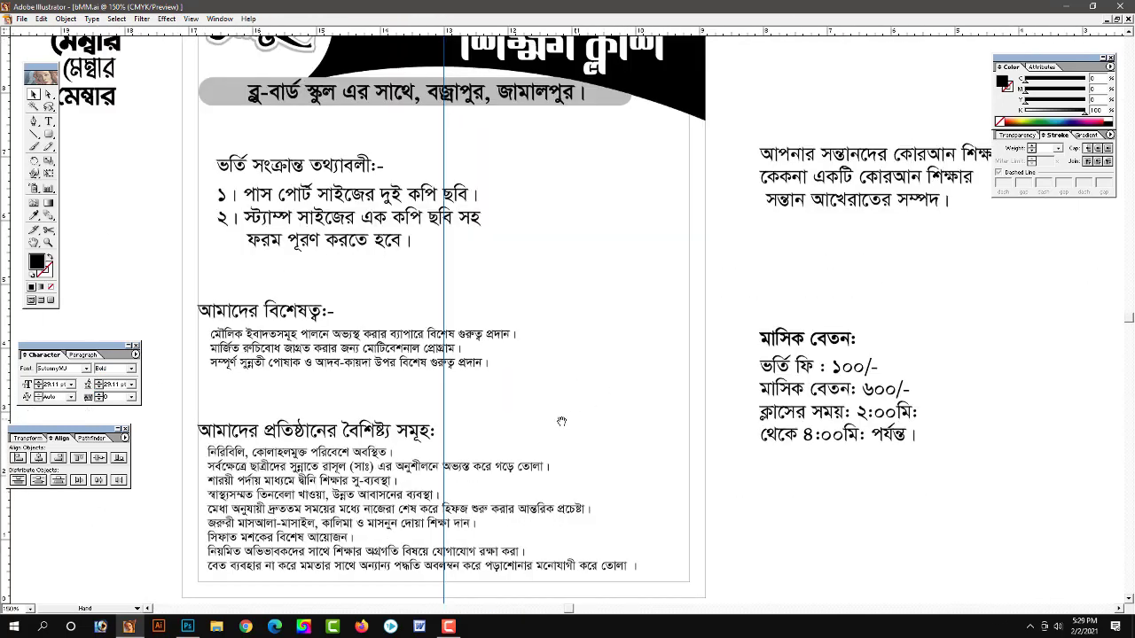
drag(583, 344, 611, 384)
scroll(611, 384, down, 1)
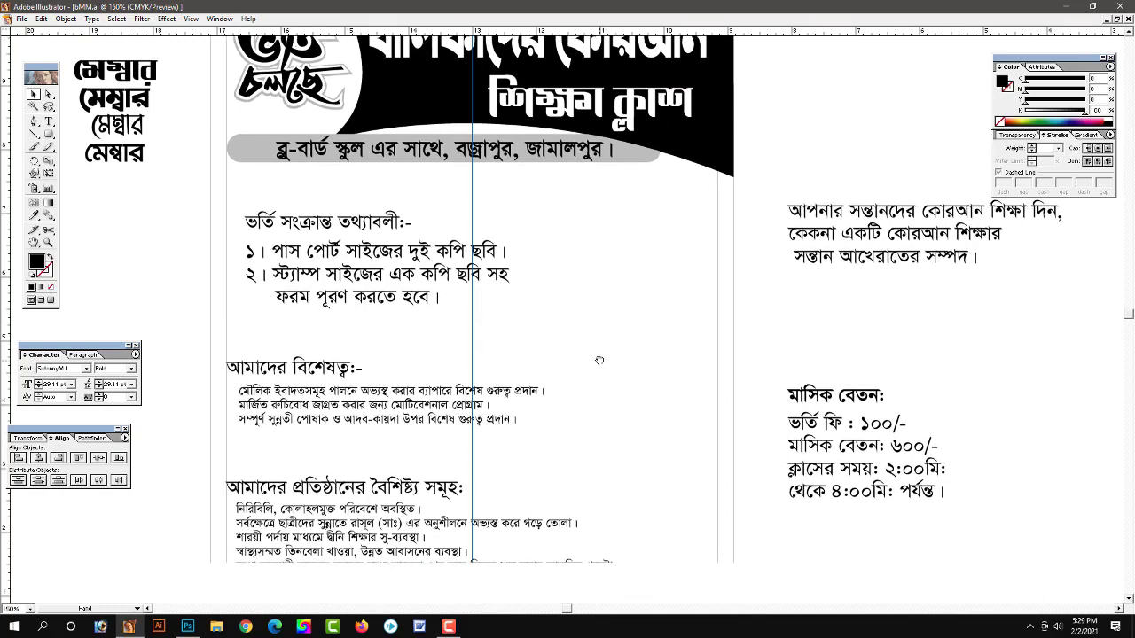
key(v)
click(380, 222)
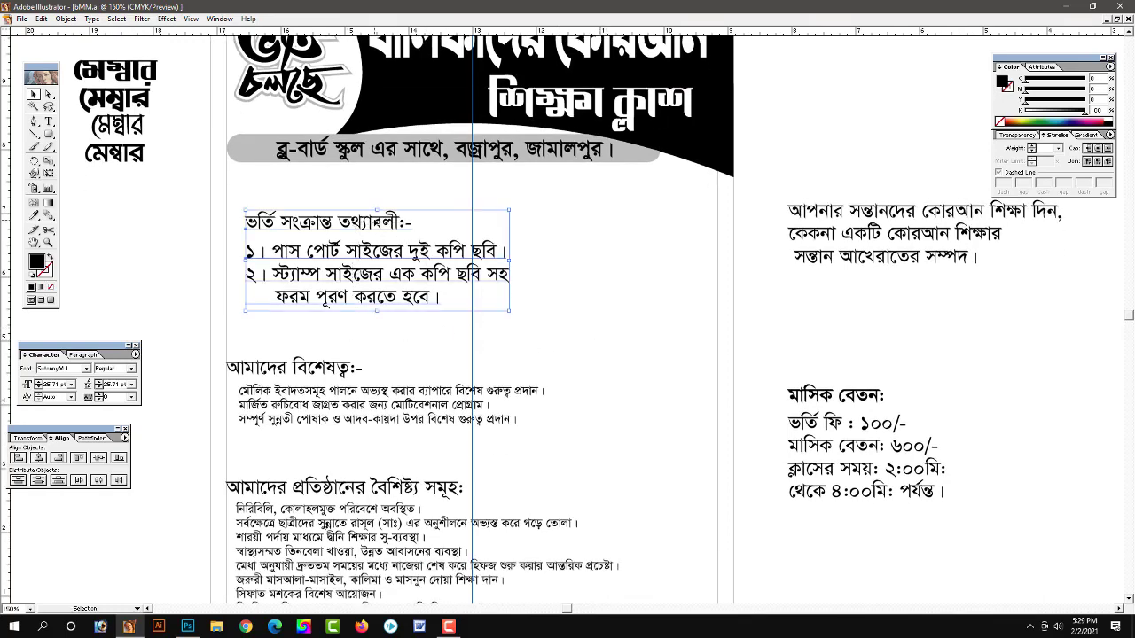
drag(376, 222, 575, 256)
click(803, 314)
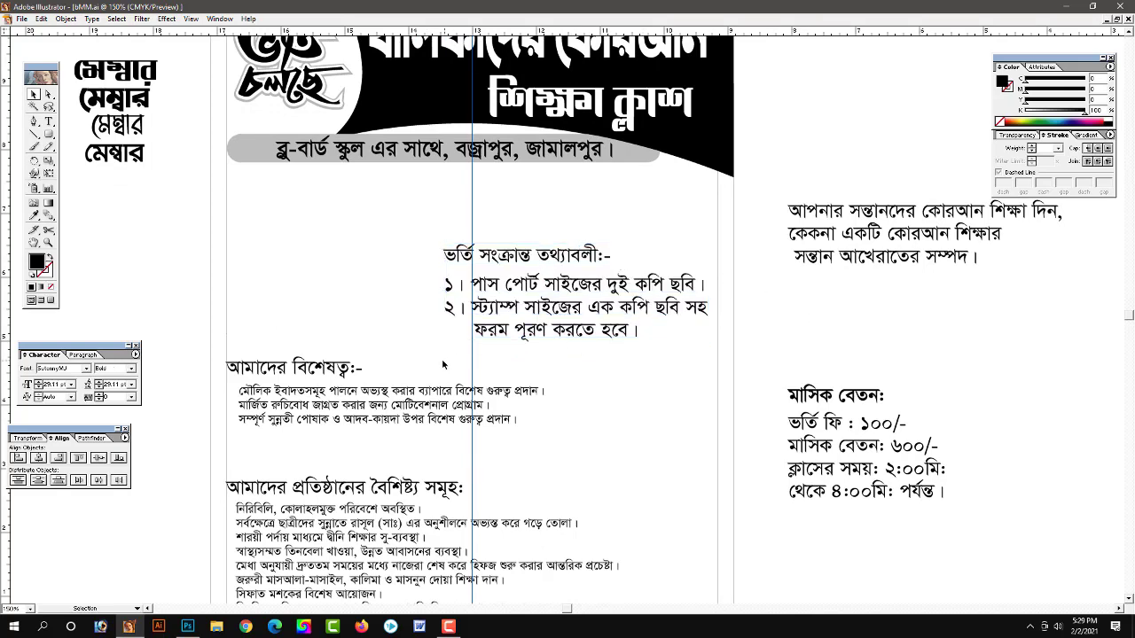
Move the আমাদের বিশেষত্ব features block upward in the left column
drag(400, 394, 409, 370)
click(552, 475)
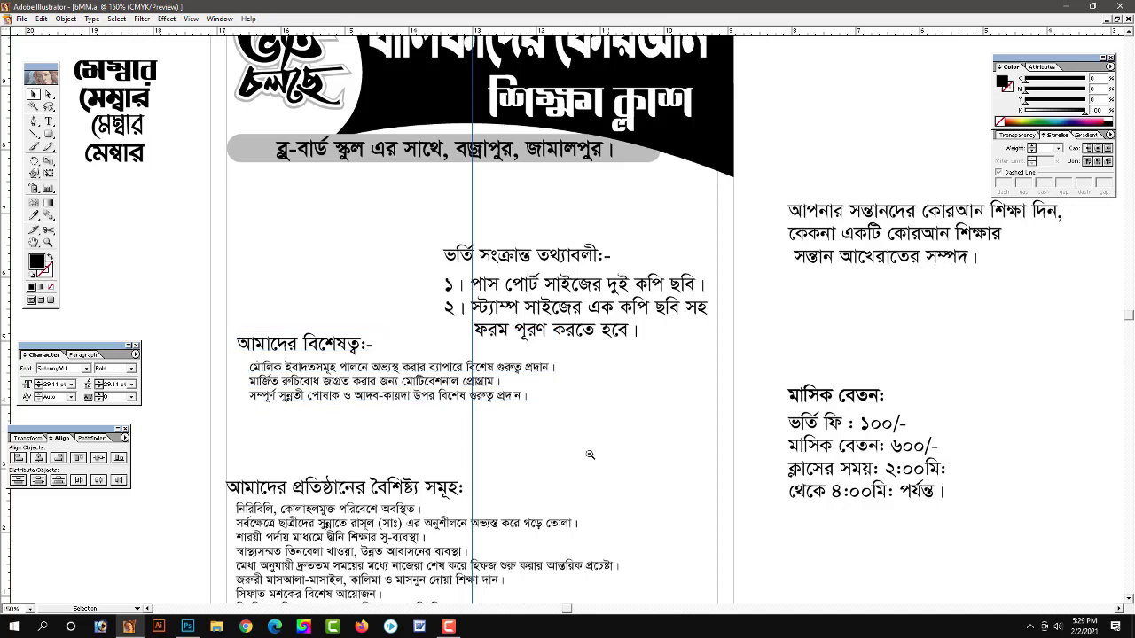
drag(553, 475, 552, 390)
mouse_move(411, 401)
mouse_down()
mouse_move(391, 369)
mouse_move(391, 333)
mouse_up()
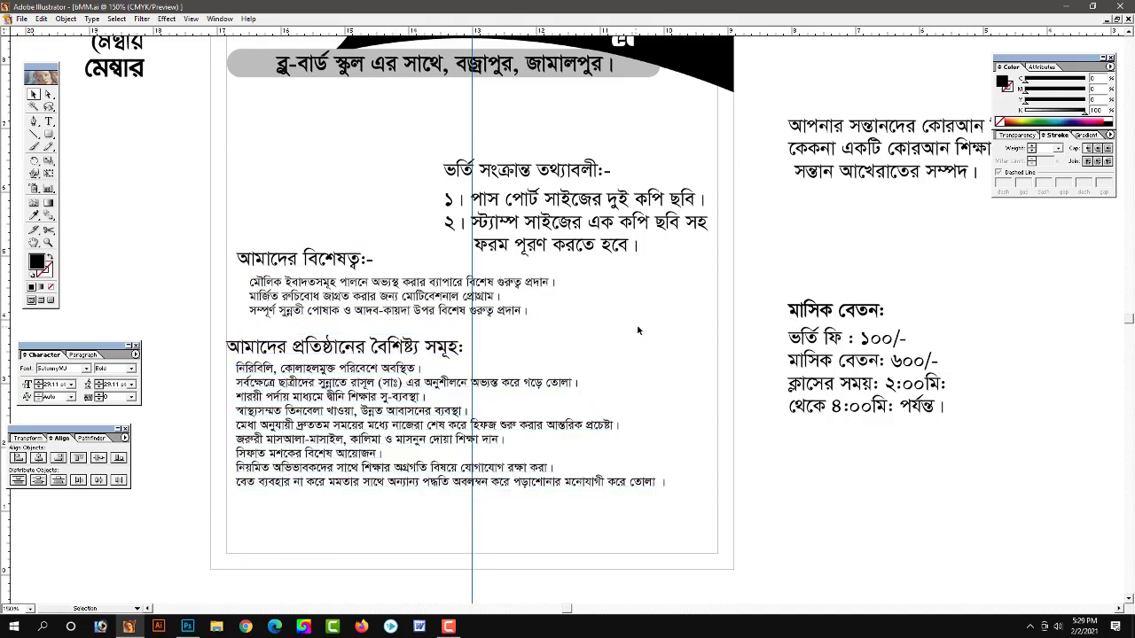
drag(647, 346, 647, 331)
Move the মাসিক বেতন fee block onto the page's right column and nudge the admission block up
click(818, 306)
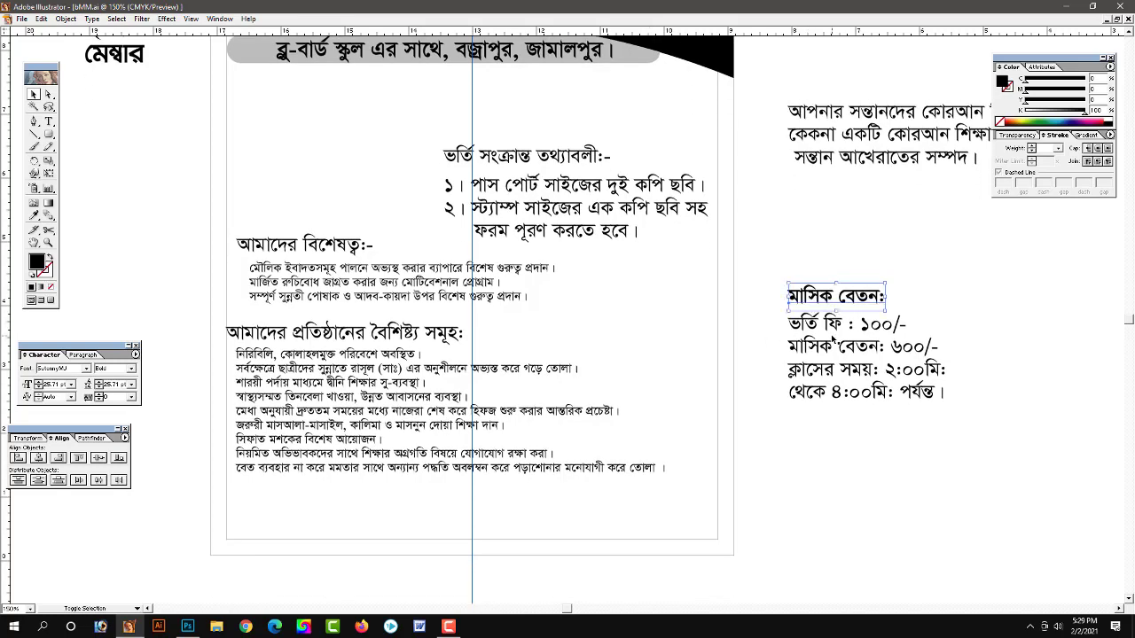
shift+click(834, 337)
mouse_move(857, 300)
mouse_down()
mouse_move(659, 270)
mouse_move(653, 394)
mouse_up()
drag(599, 275, 600, 256)
scroll(874, 341, up, 1)
Change the quote text's font to KharthaBMJ
click(851, 298)
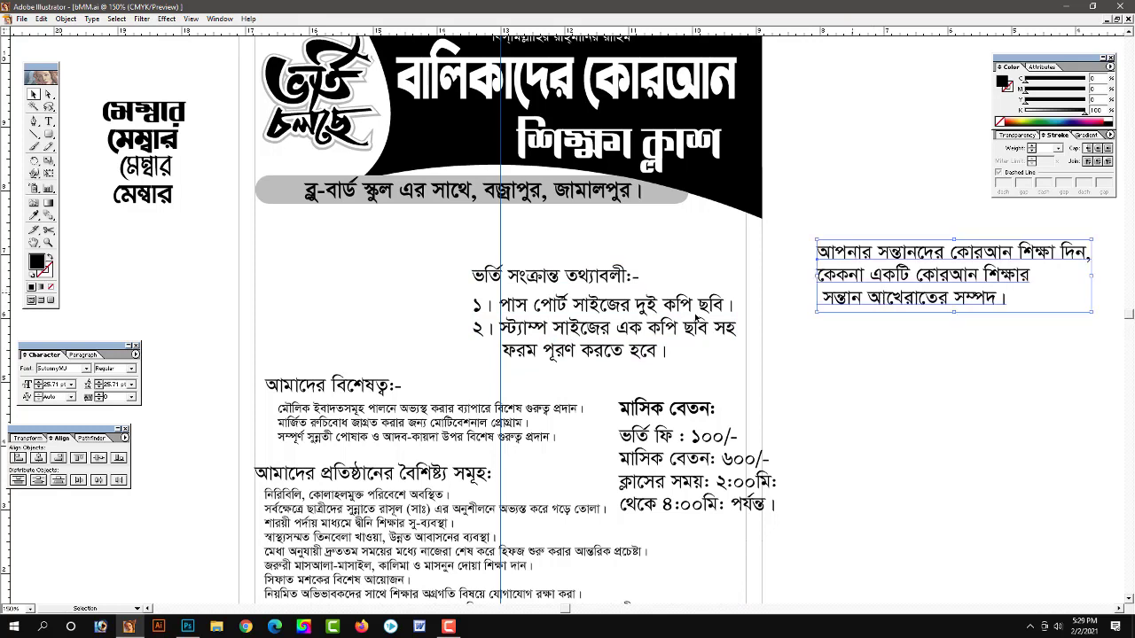
double_click(78, 368)
text(v)
double_click(76, 367)
text(SutonnyMJ)
double_click(77, 367)
text(KharthaBMJ)
key(Return)
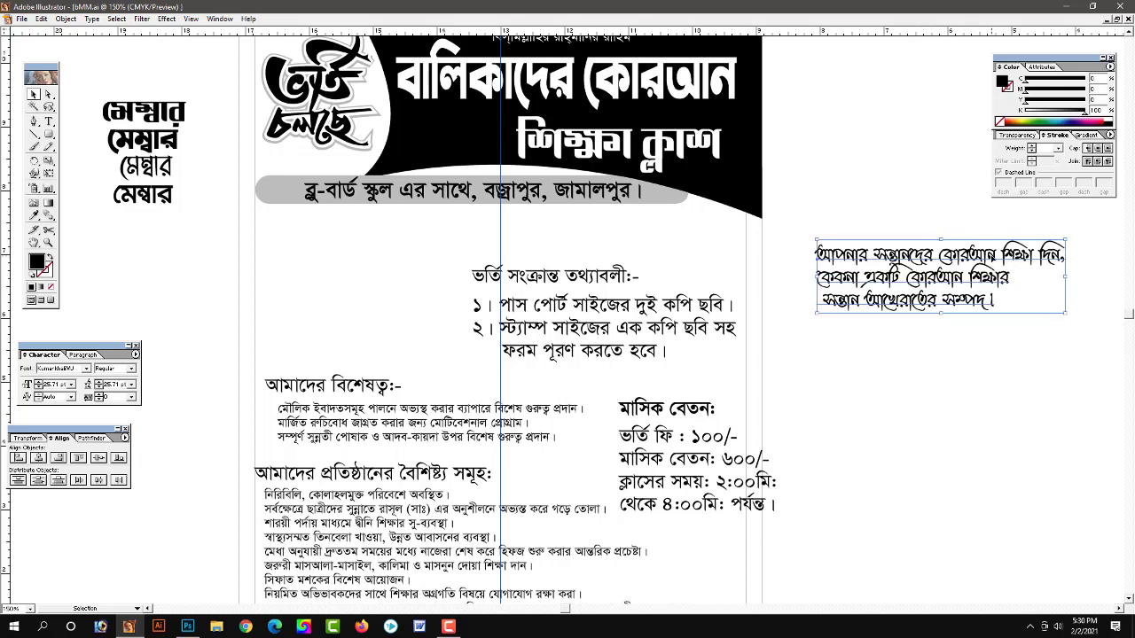
Move the quote to the left column and reduce its font size, with leading 18
drag(940, 274, 392, 250)
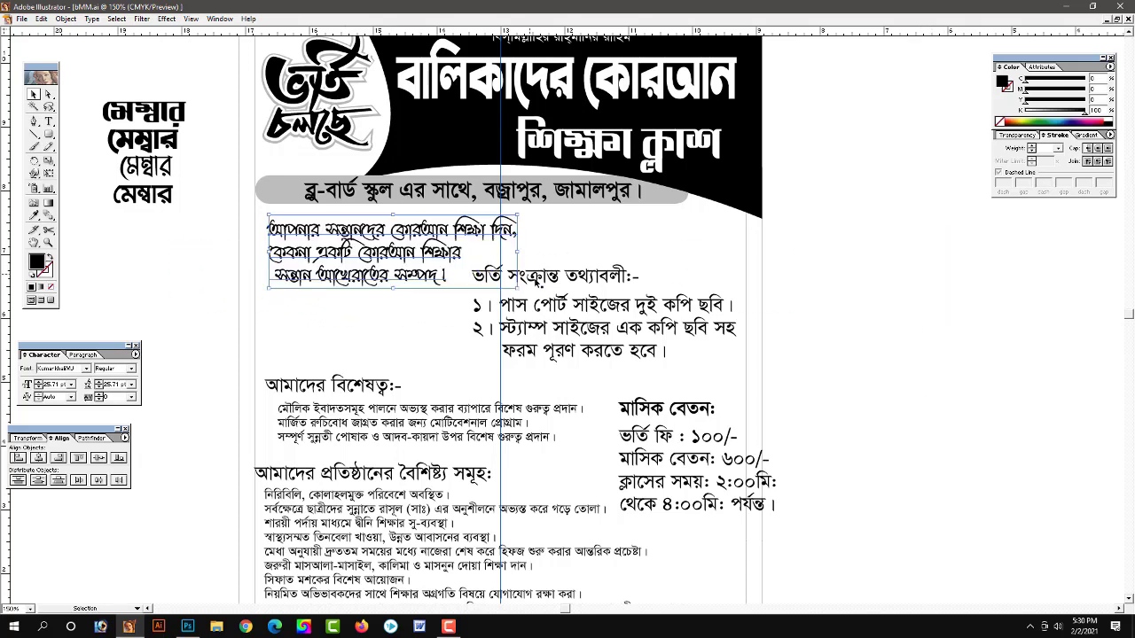
click(475, 271)
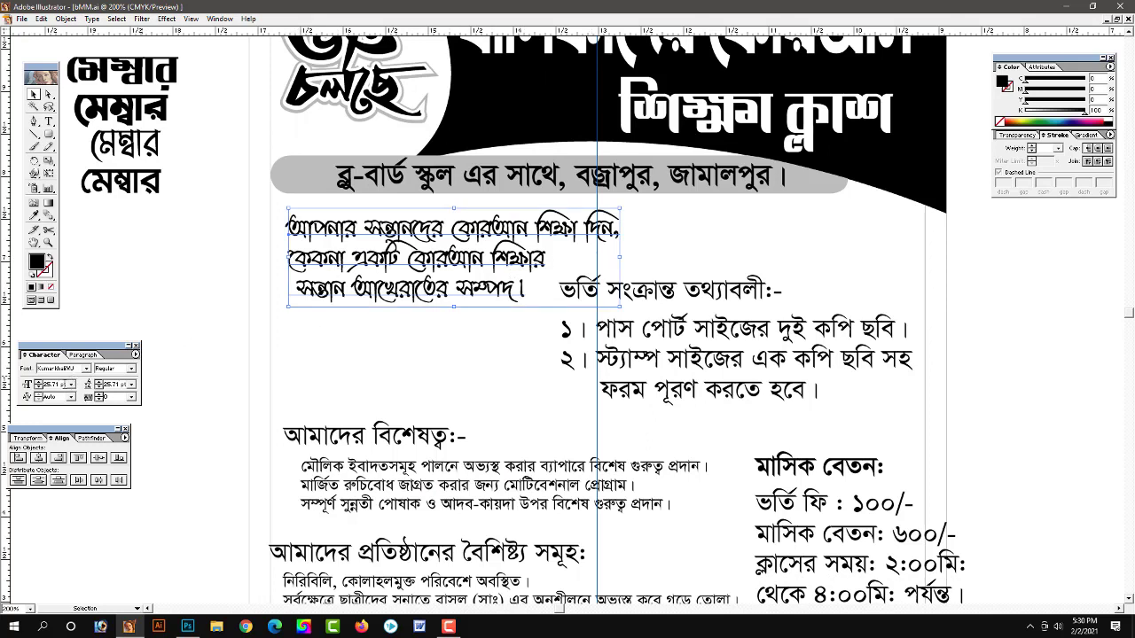
click(54, 384)
text(2)
key(Tab)
text(18)
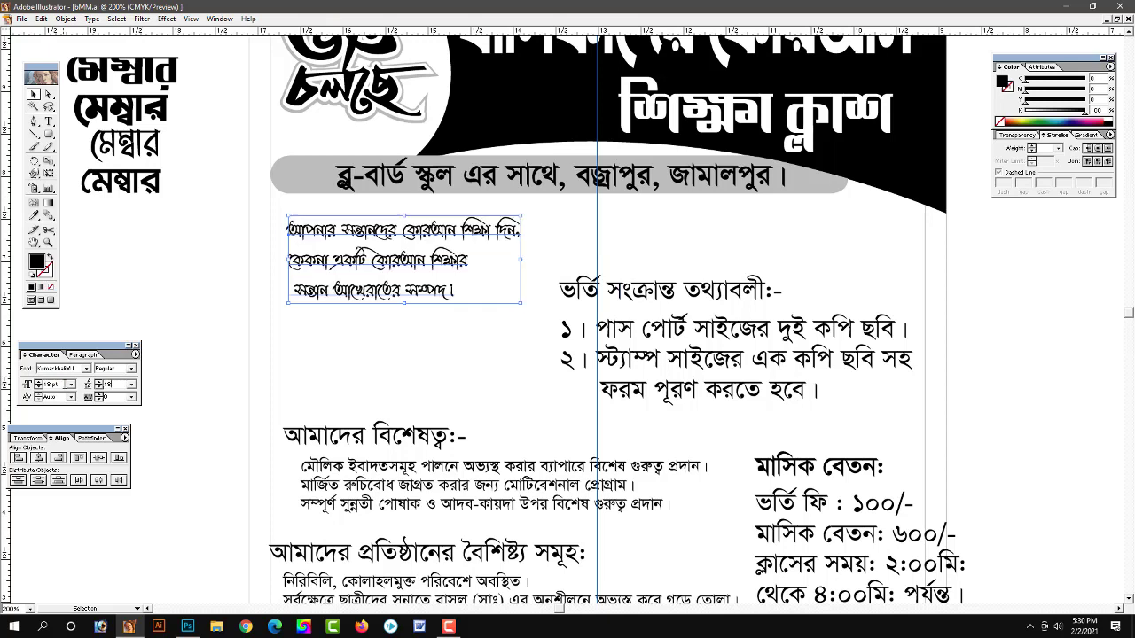
key(Return)
Centre-align the quote lines and position them under the address bar
click(293, 405)
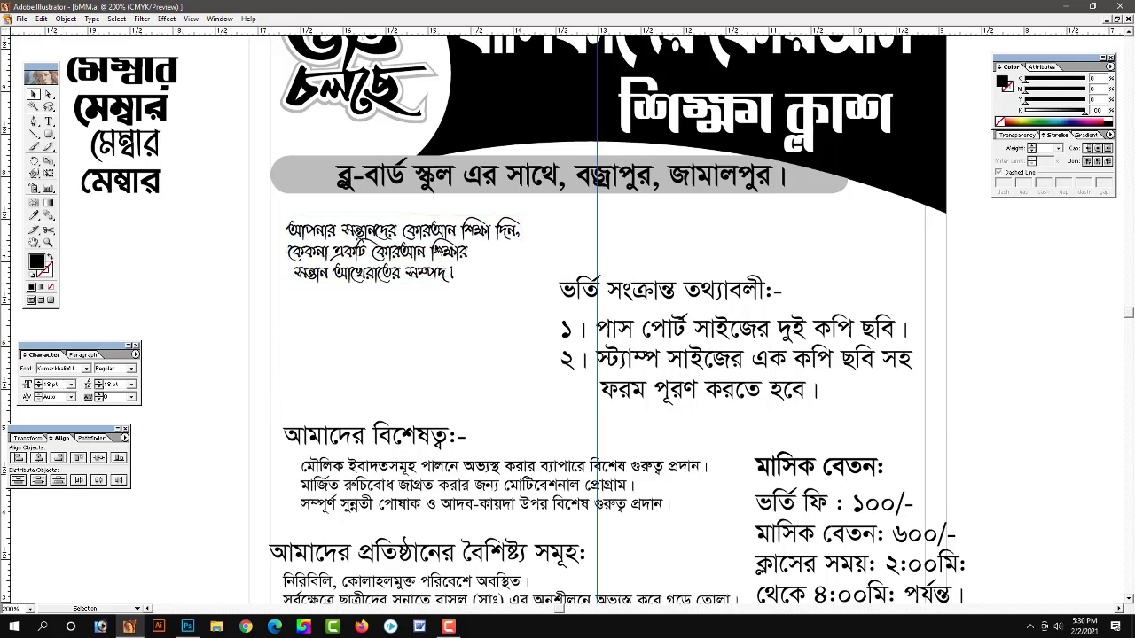
click(454, 254)
drag(456, 253, 475, 253)
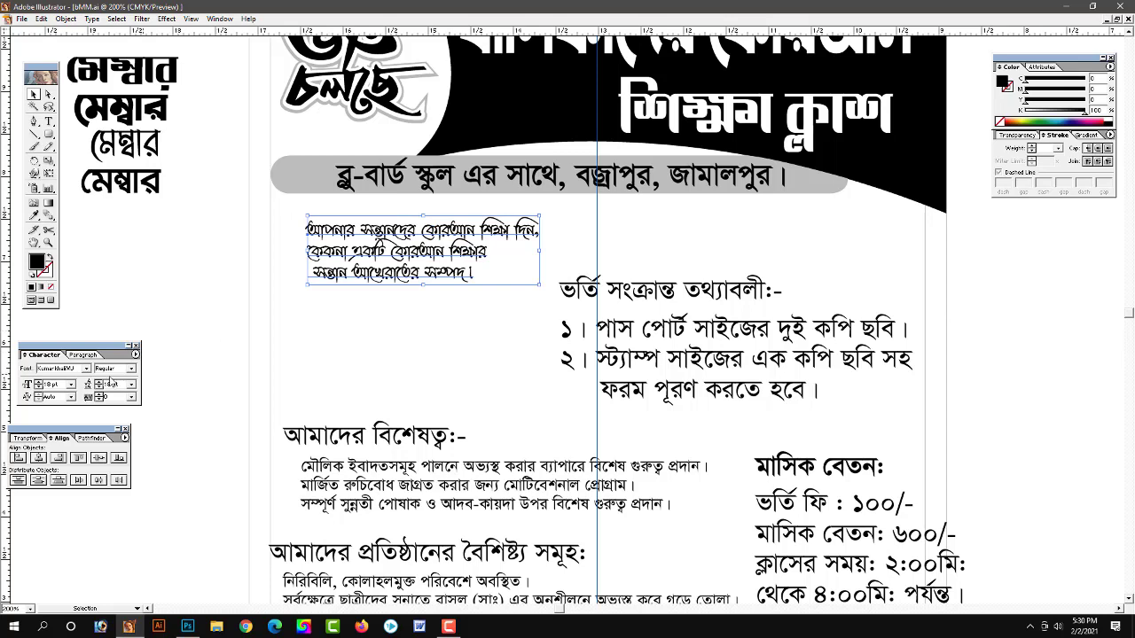
click(79, 355)
click(55, 367)
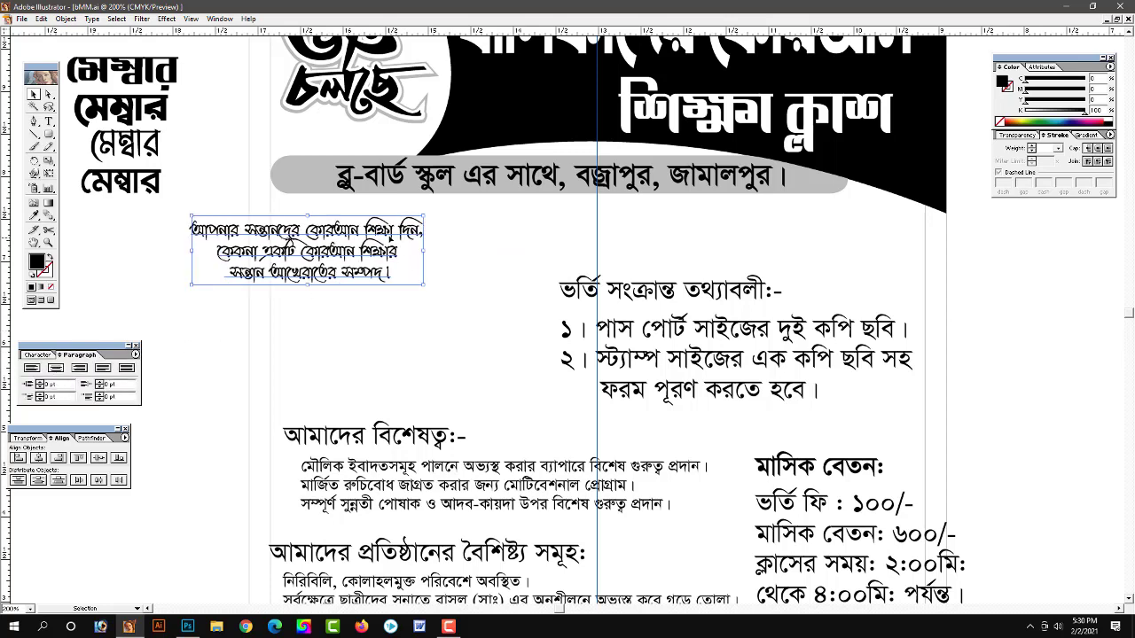
drag(390, 237, 502, 238)
click(496, 323)
Set the numbered admission list's font size to 18 pt
drag(502, 408, 502, 336)
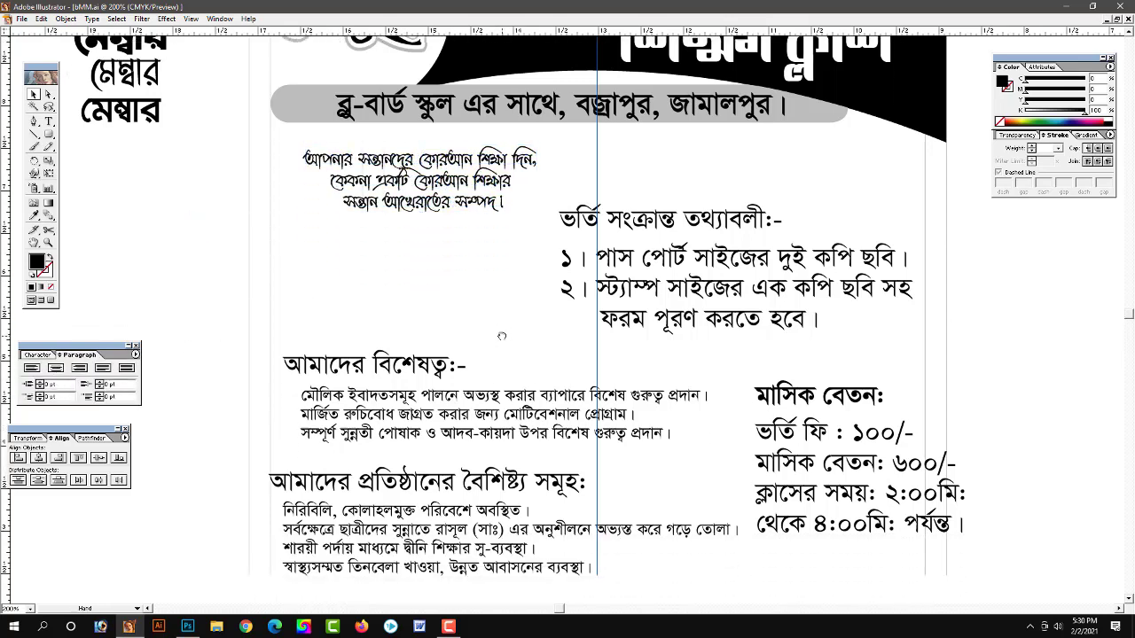
click(678, 298)
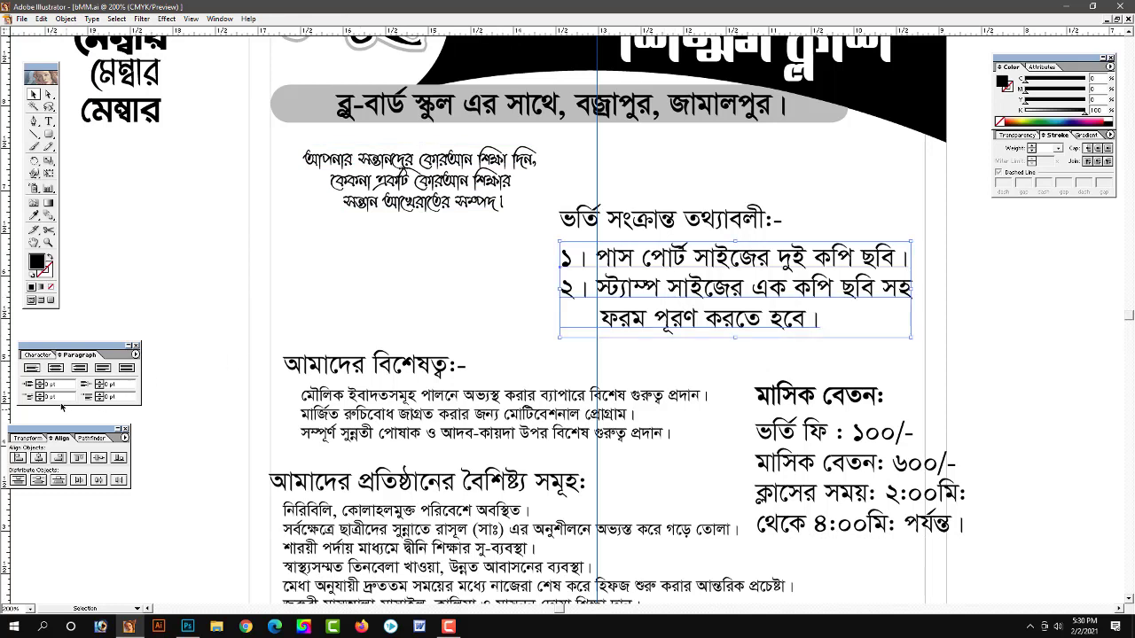
click(42, 355)
click(54, 384)
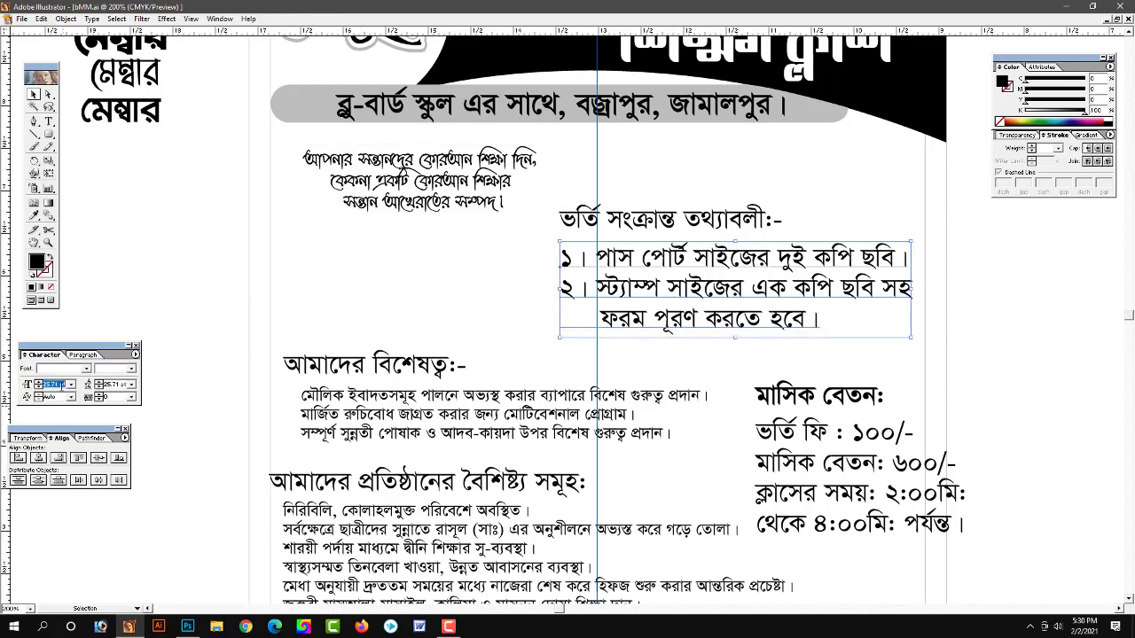
text(18)
key(Return)
key(Return)
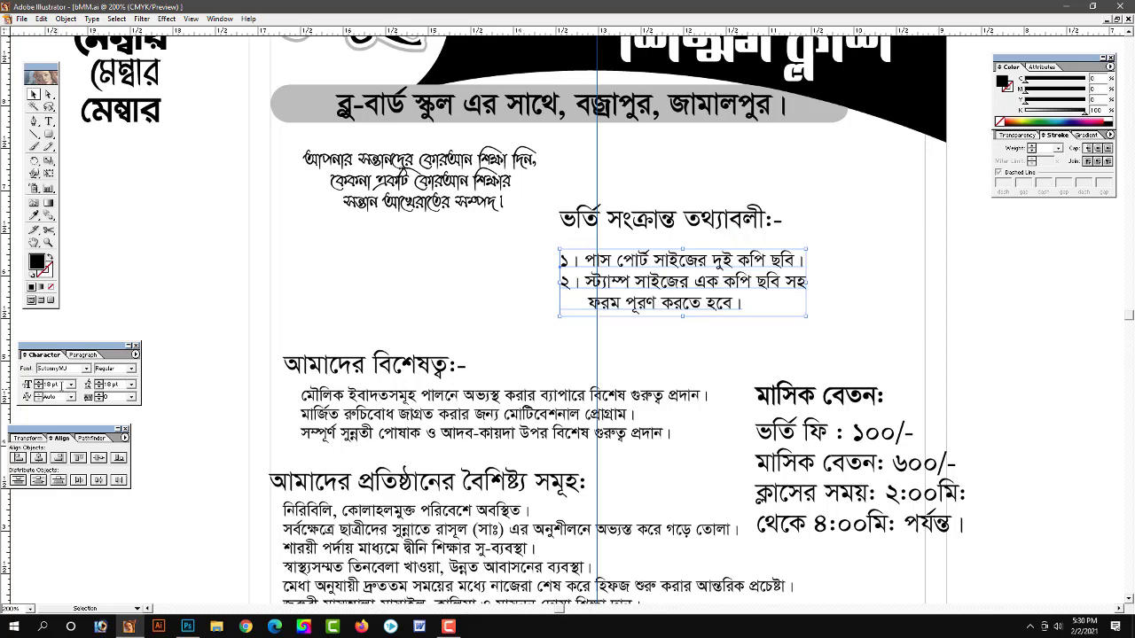
Move the admission heading and list into the left column beneath the quote
click(848, 319)
scroll(798, 337, up, 3)
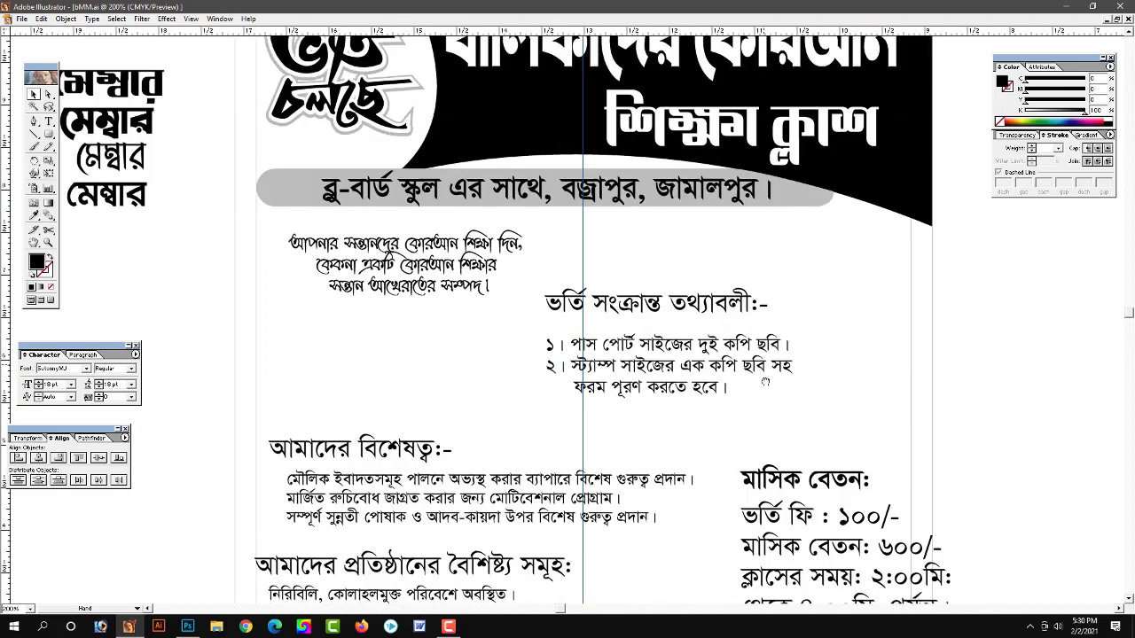
drag(703, 321, 713, 335)
click(777, 365)
scroll(724, 356, down, 3)
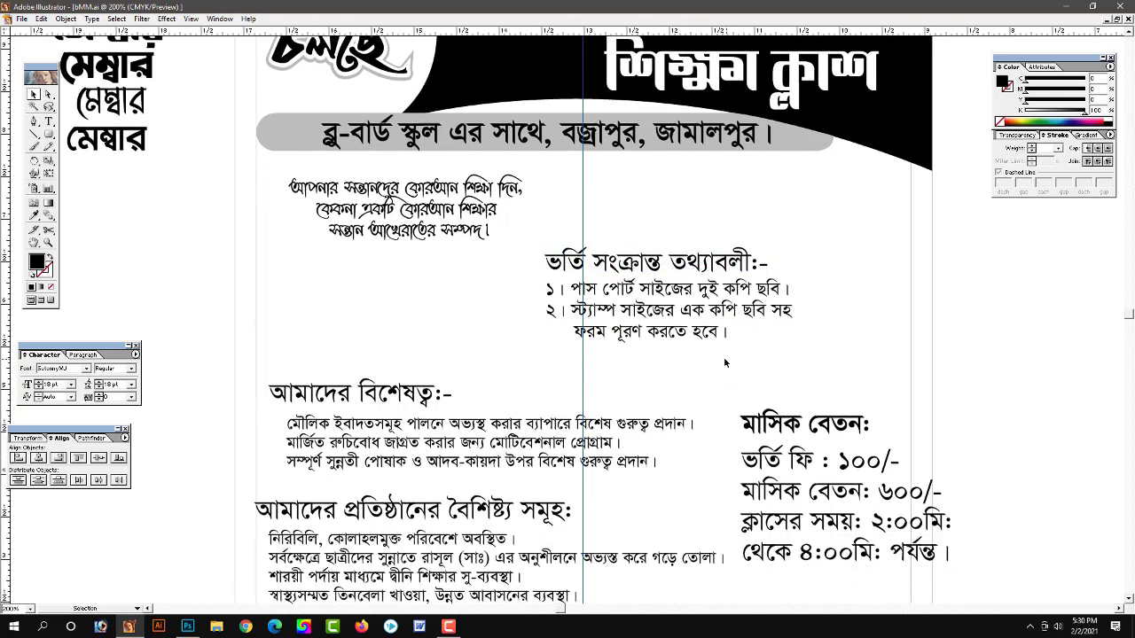
click(700, 266)
drag(697, 271, 437, 277)
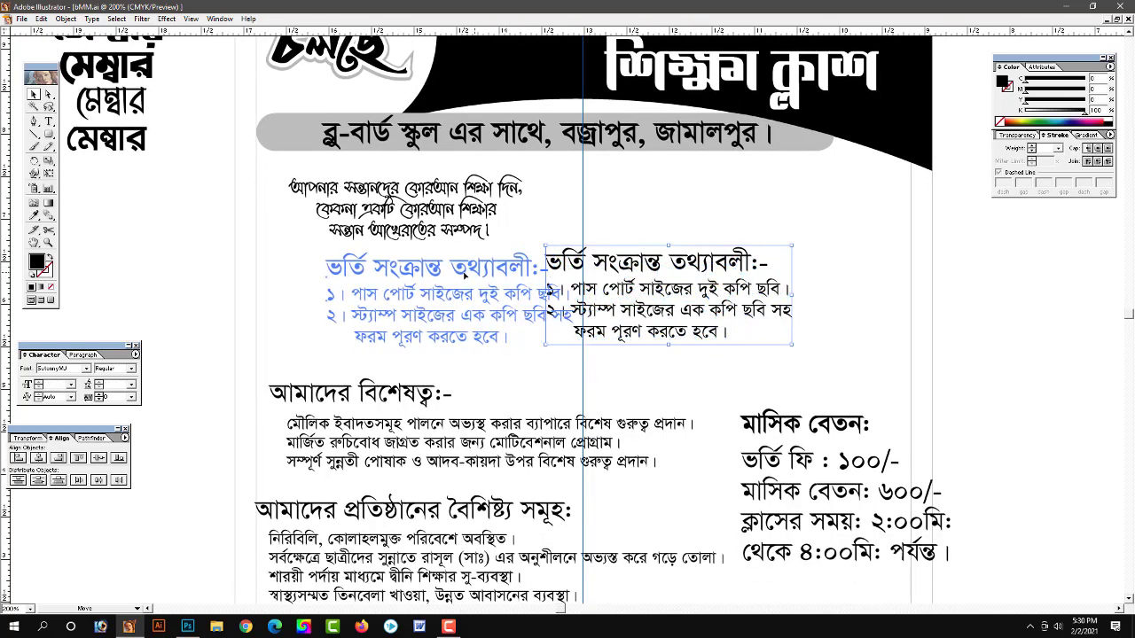
click(372, 221)
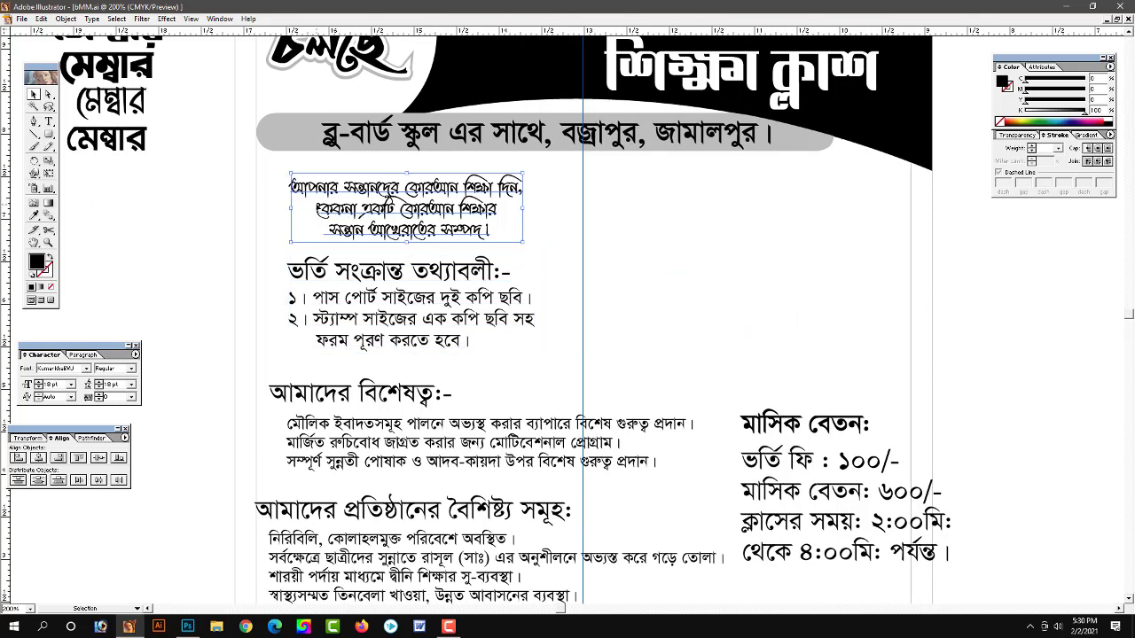
Delete the line breaks so the quote runs as a single line
double_click(318, 210)
key(BackSpace)
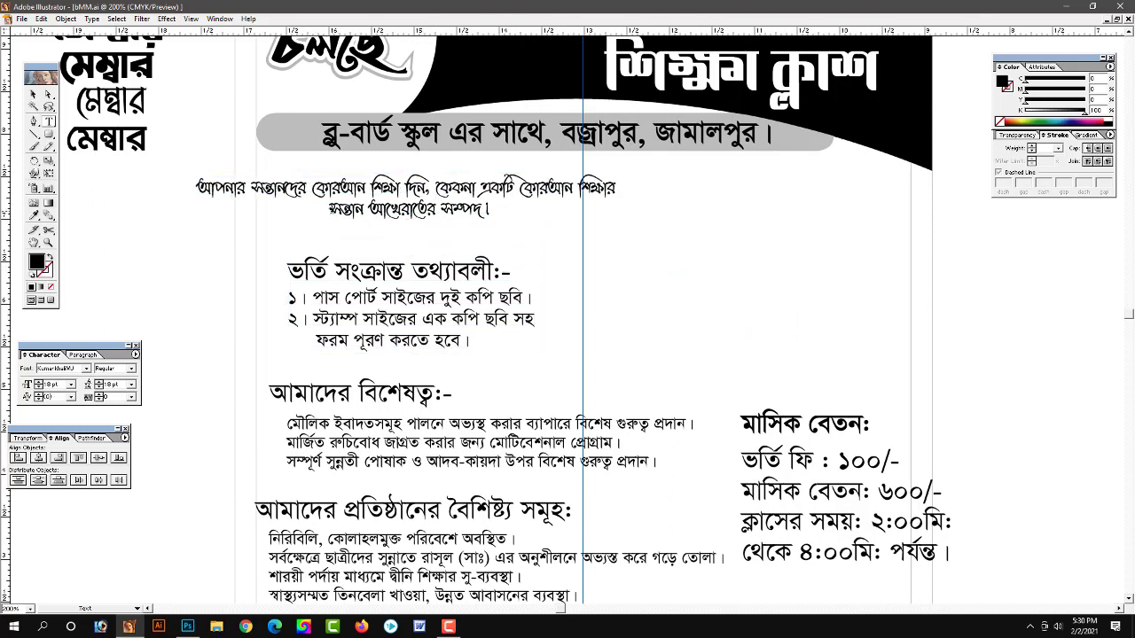
key(BackSpace)
key(BackSpace)
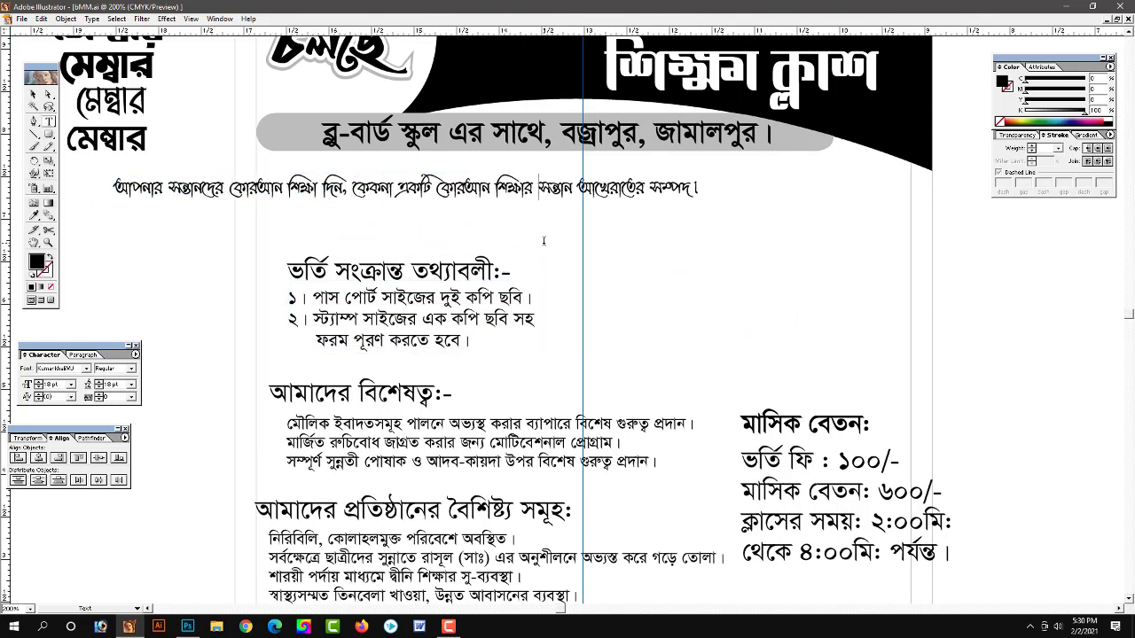
key(BackSpace)
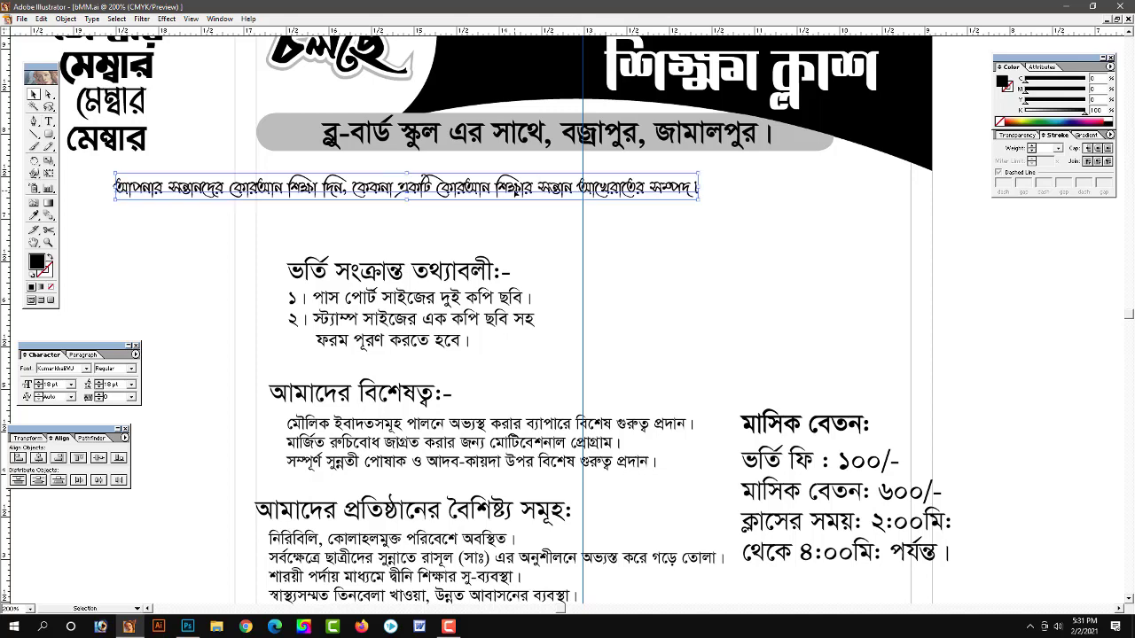
Place the one-line quote just below the grey address bar at a smaller font size
drag(516, 195, 673, 177)
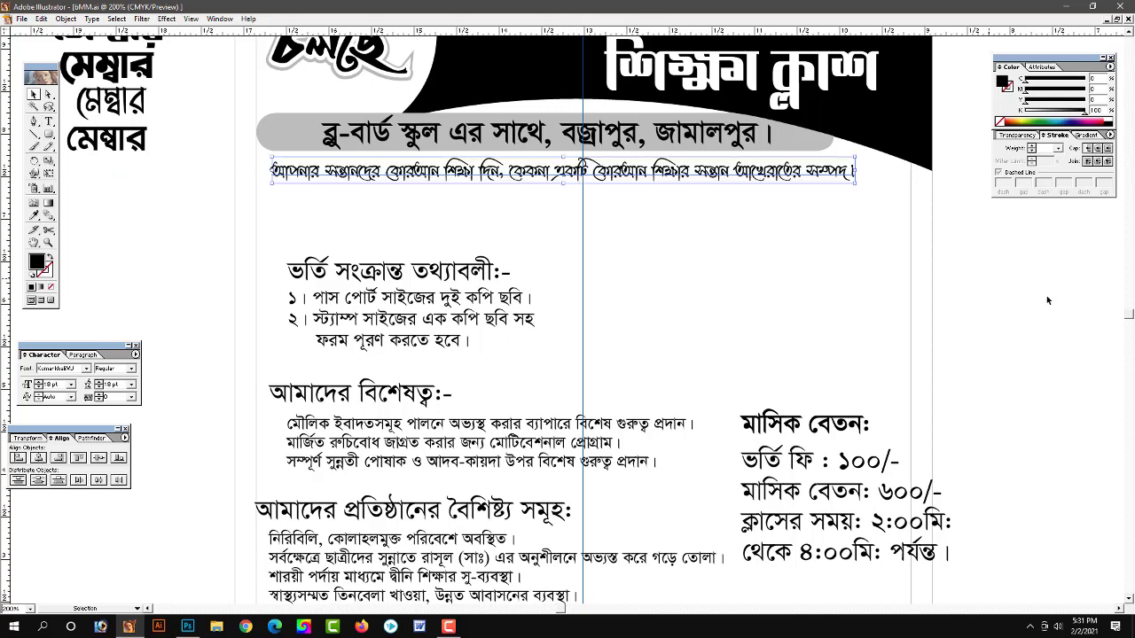
scroll(745, 292, up, 1)
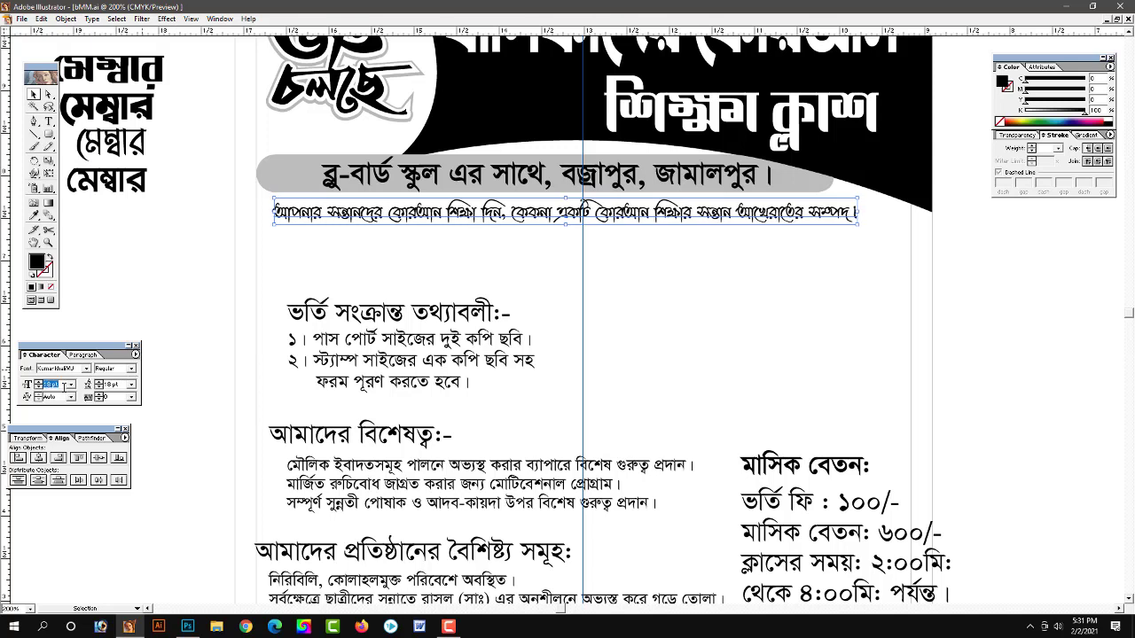
text(5)
key(Tab)
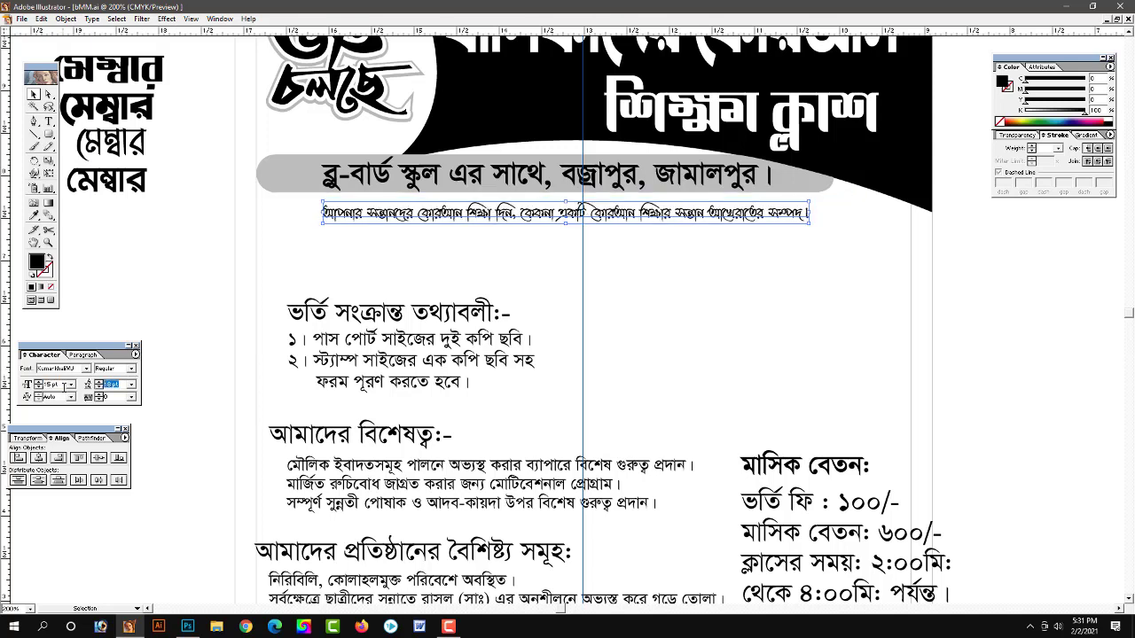
click(671, 263)
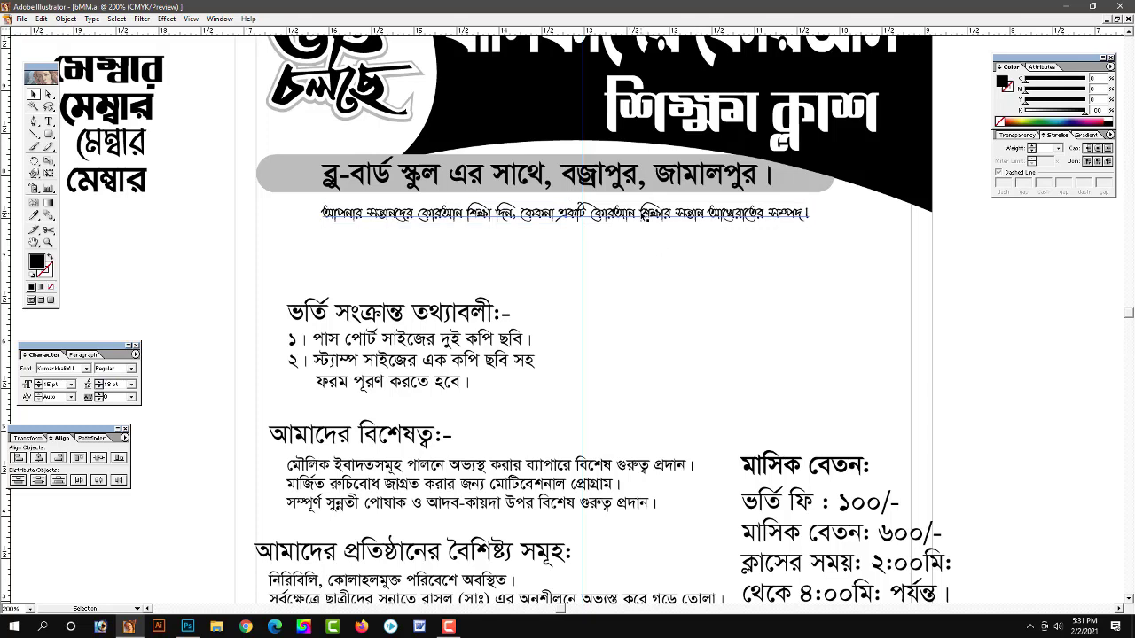
click(645, 216)
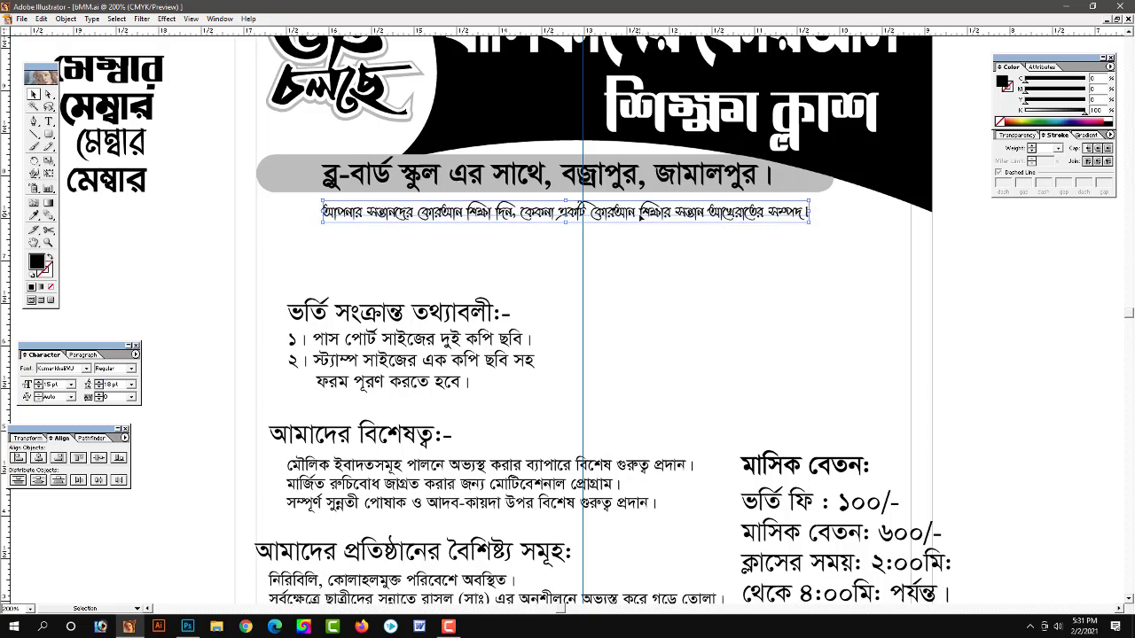
click(738, 294)
scroll(621, 306, down, 1)
scroll(532, 305, down, 3)
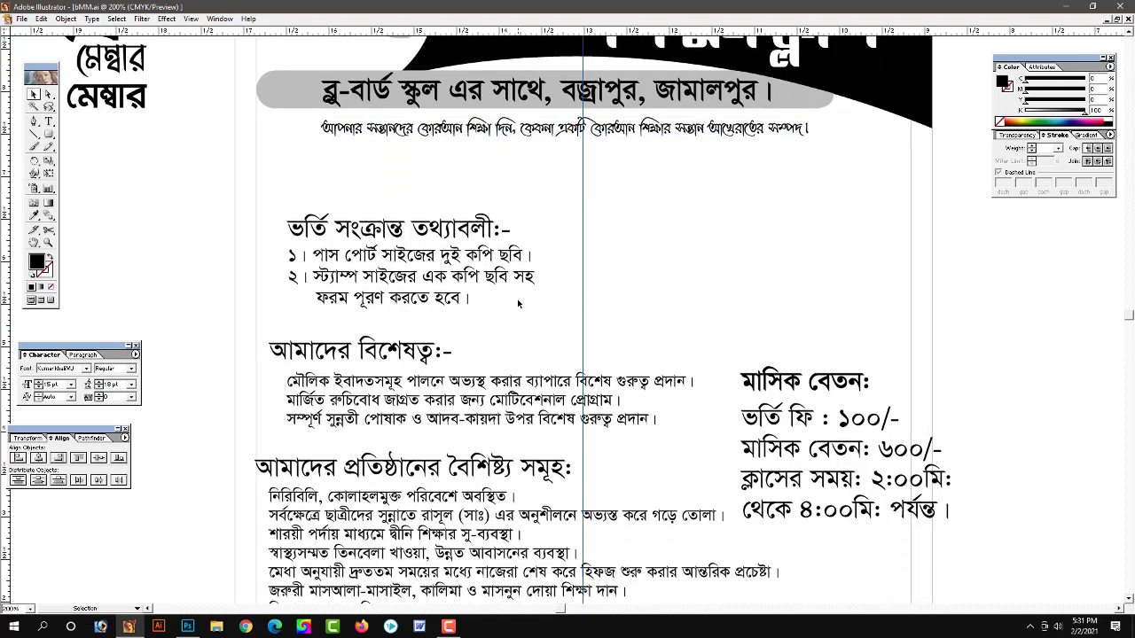
Move the admission info block higher and place the monthly fee block beside it
drag(451, 266, 440, 185)
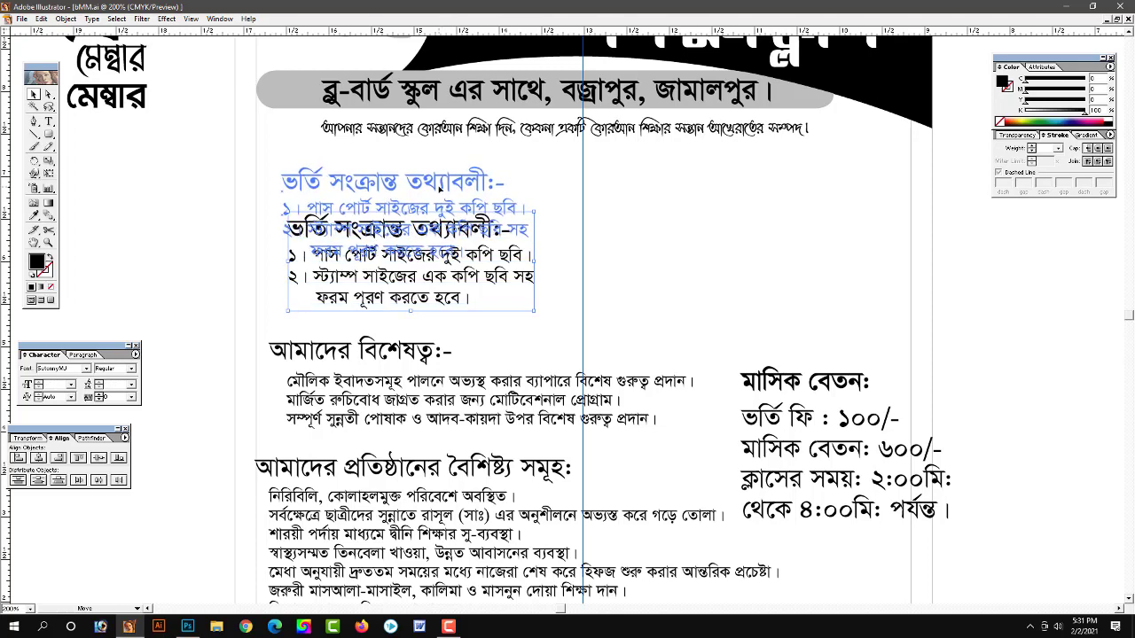
drag(439, 185, 439, 180)
click(742, 301)
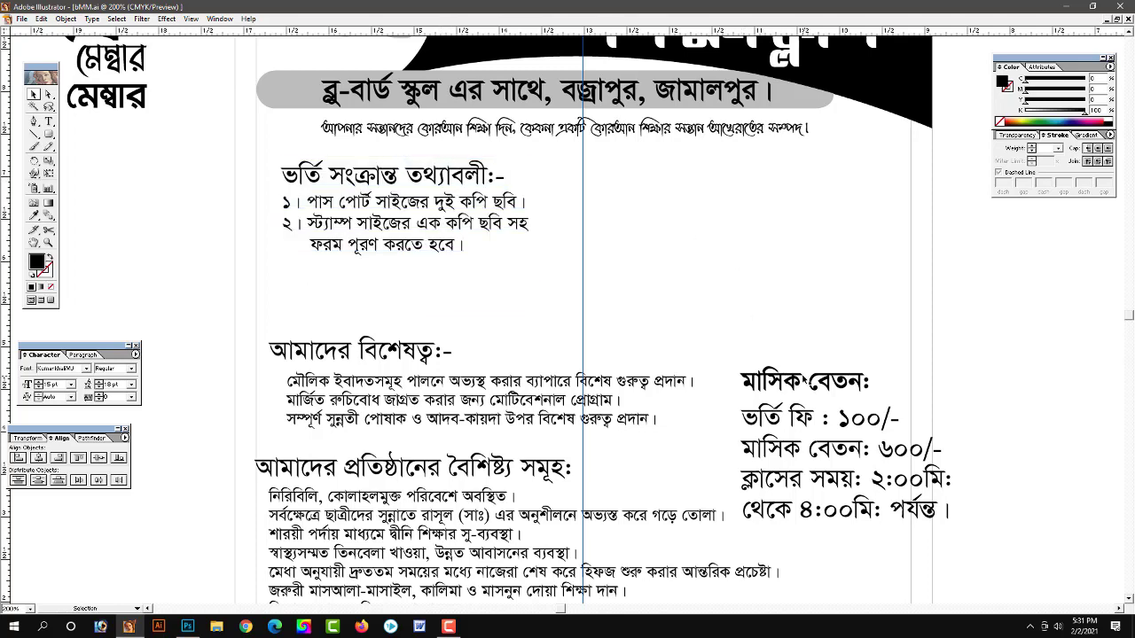
click(745, 374)
drag(831, 377, 768, 172)
click(703, 405)
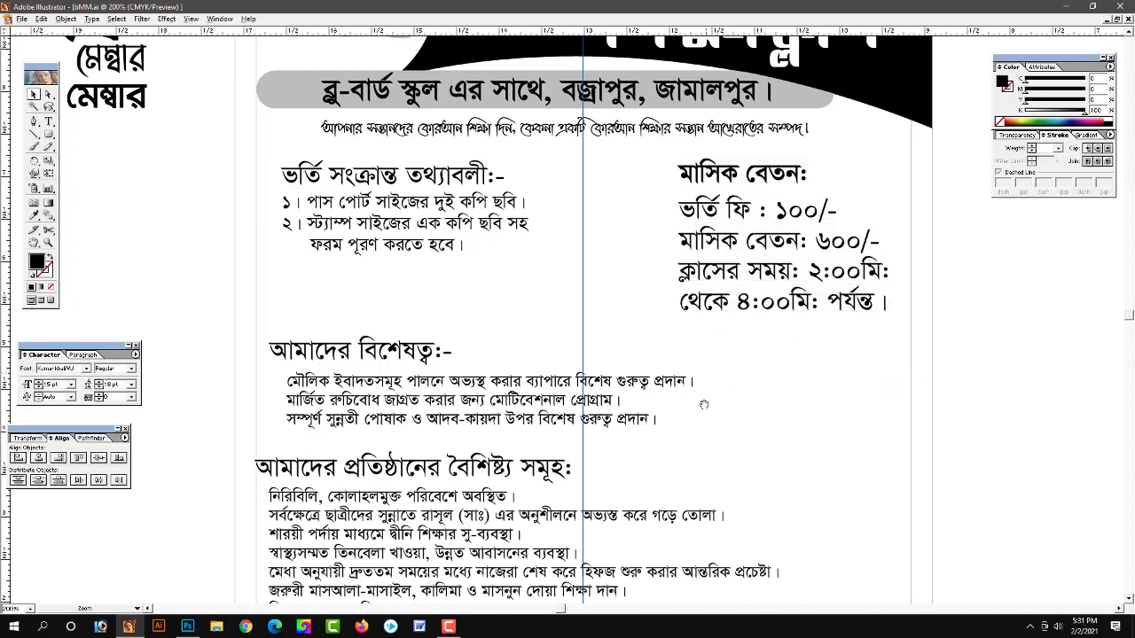
scroll(703, 404, down, 1)
Reposition the আমাদের বিশেষত্ব features section and its list in the left column
click(431, 300)
drag(427, 306, 451, 281)
scroll(727, 389, down, 3)
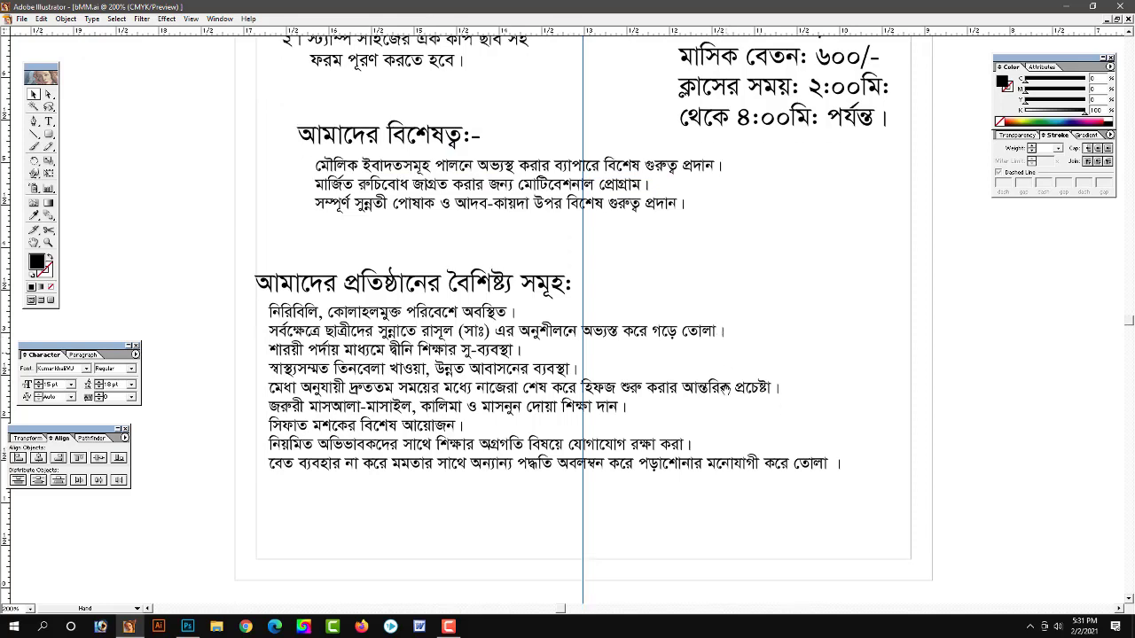
scroll(727, 389, down, 1)
scroll(701, 413, up, 1)
key(ctrl+minus)
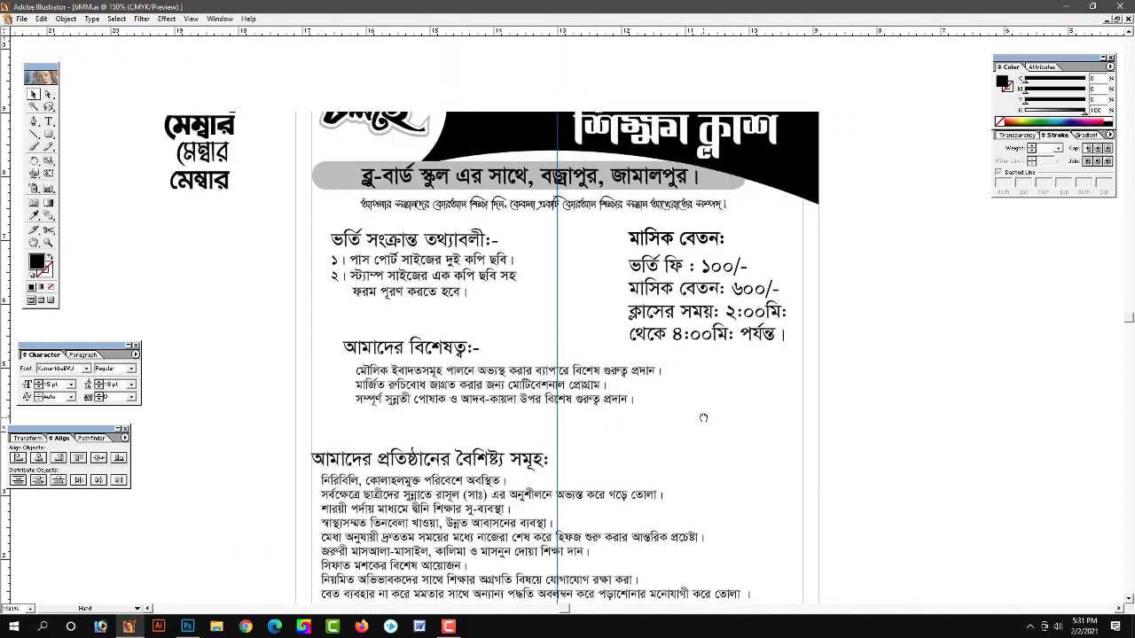
scroll(703, 418, up, 2)
scroll(696, 430, up, 1)
scroll(690, 441, up, 1)
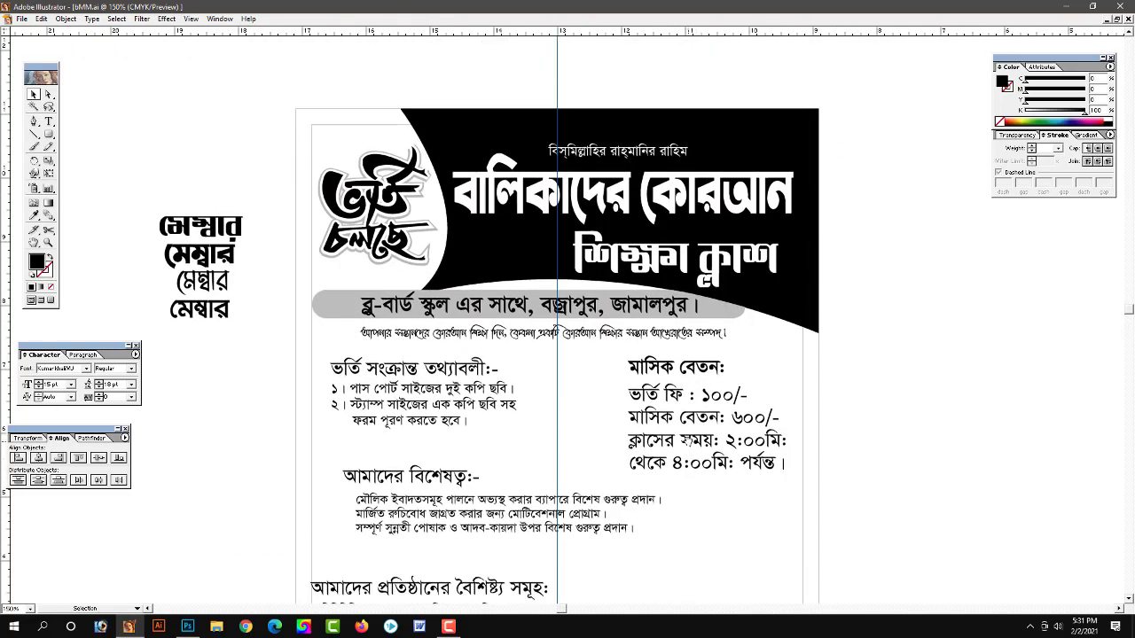
scroll(674, 501, down, 2)
scroll(660, 452, down, 3)
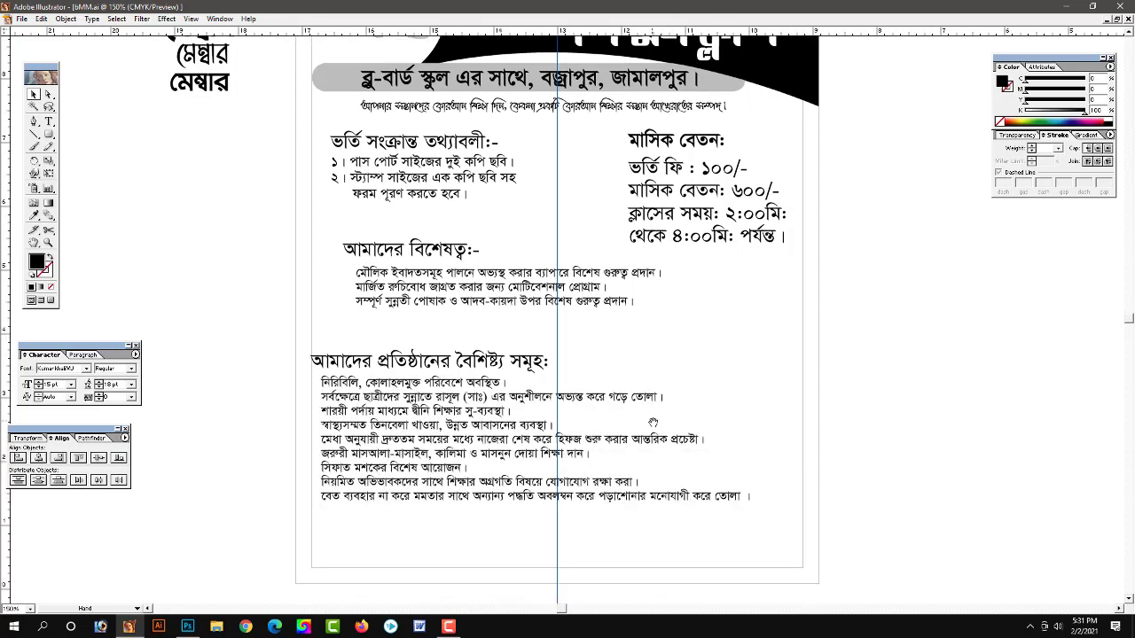
scroll(653, 418, down, 3)
mouse_move(587, 308)
mouse_down()
mouse_move(524, 341)
mouse_move(485, 341)
mouse_up()
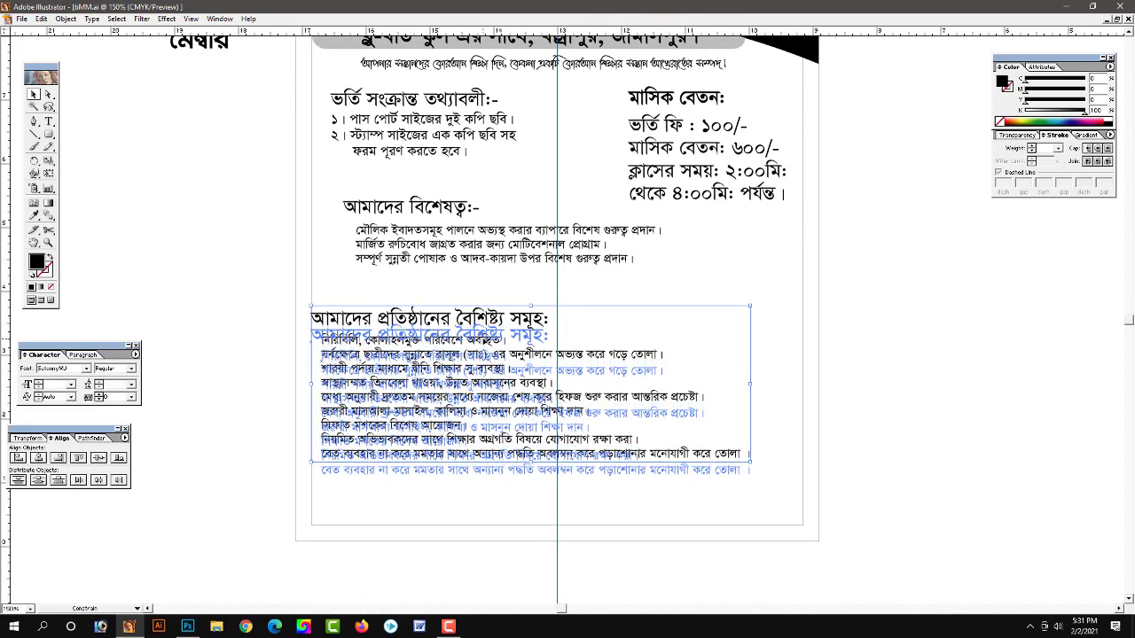
click(850, 339)
scroll(628, 334, up, 1)
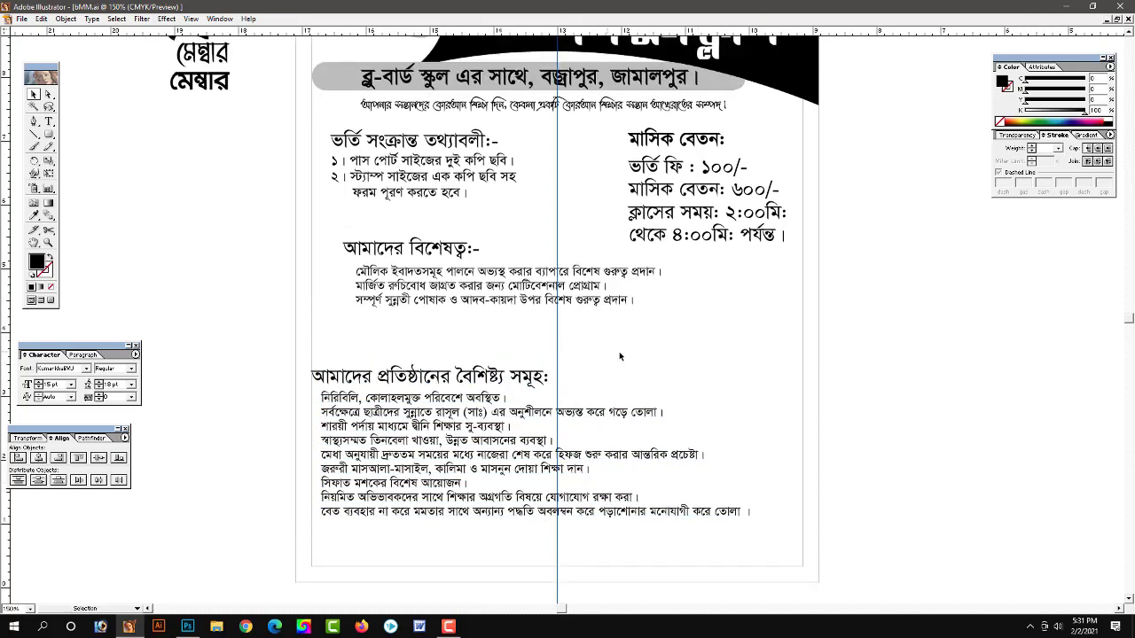
mouse_move(619, 351)
mouse_down()
mouse_move(425, 263)
mouse_move(426, 286)
mouse_up()
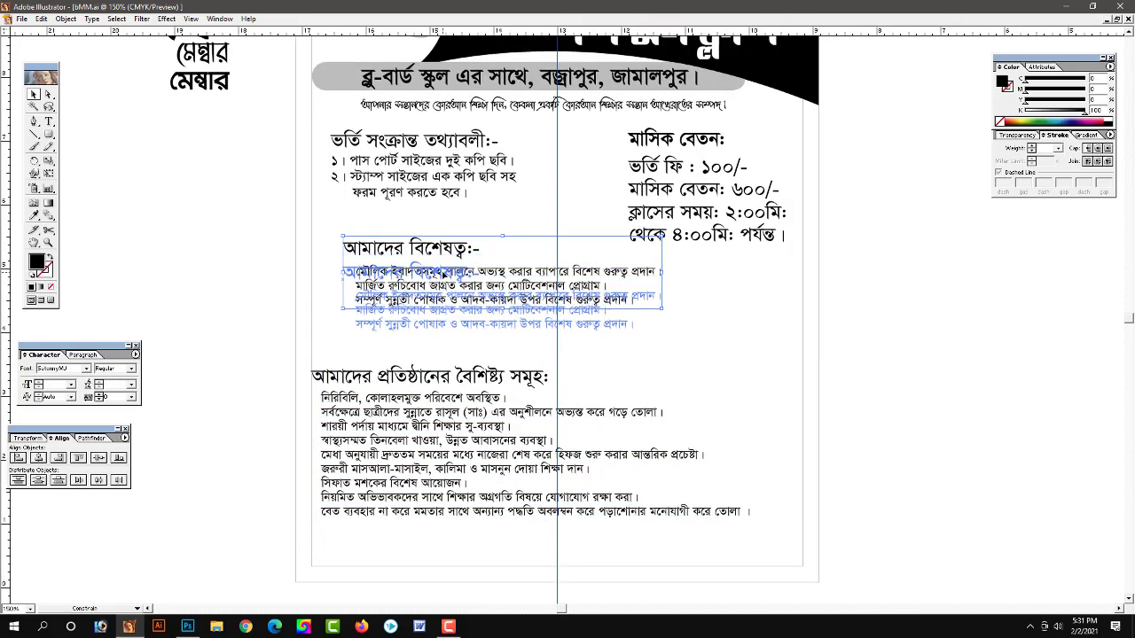
click(746, 332)
scroll(468, 353, up, 1)
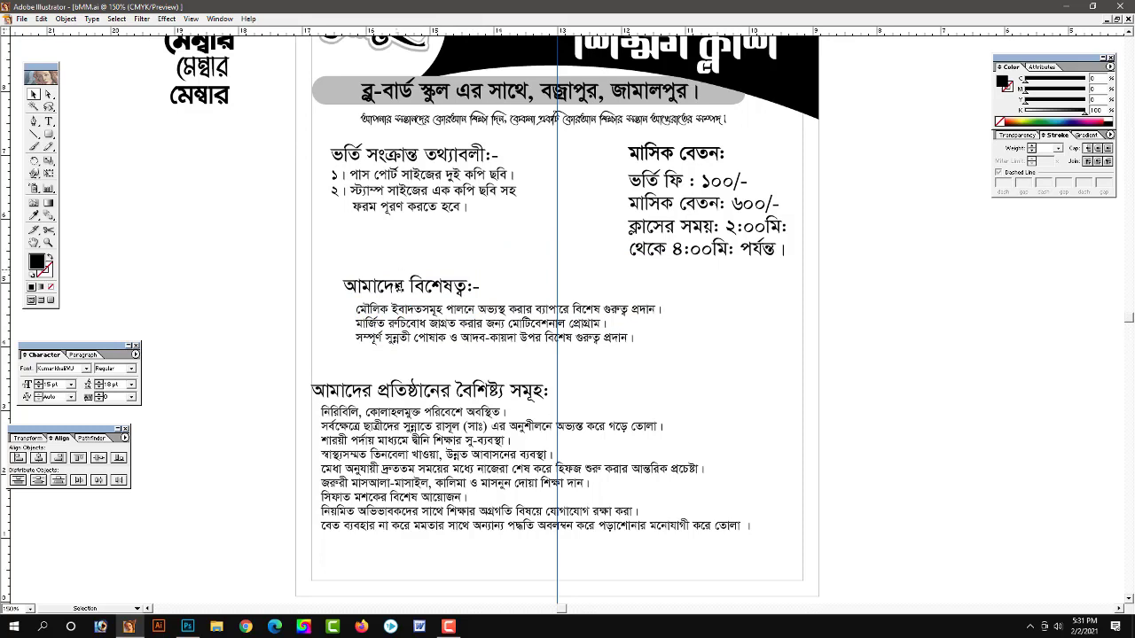
Left-align the আমাদের বিশেষত্ব heading and its paragraph with the admission heading and numbered list
click(399, 286)
shift+click(394, 161)
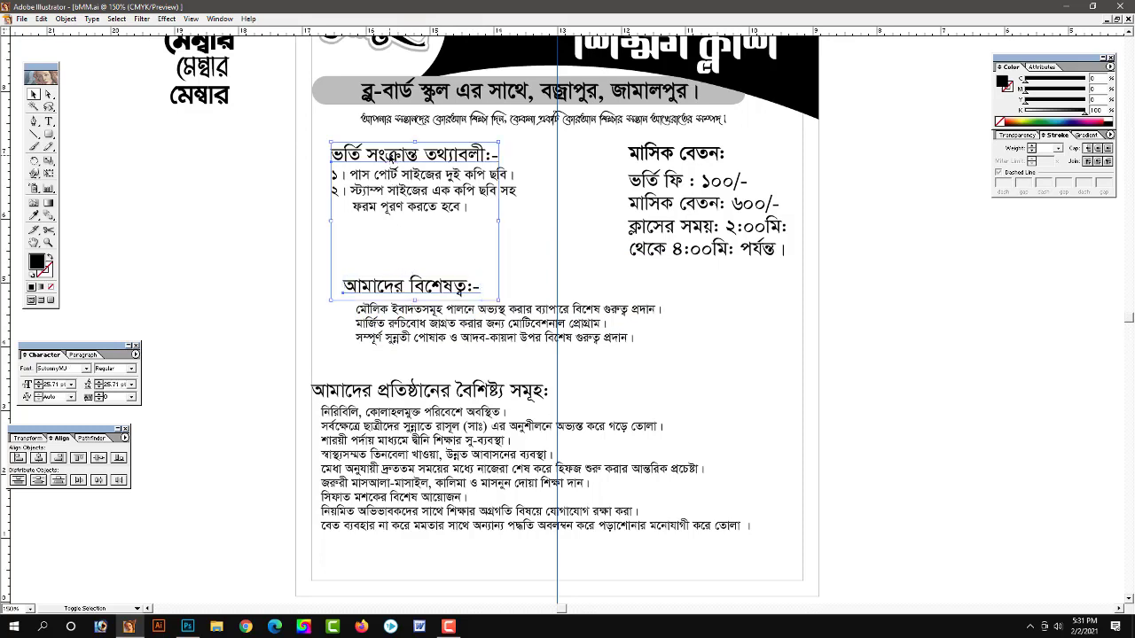
click(80, 355)
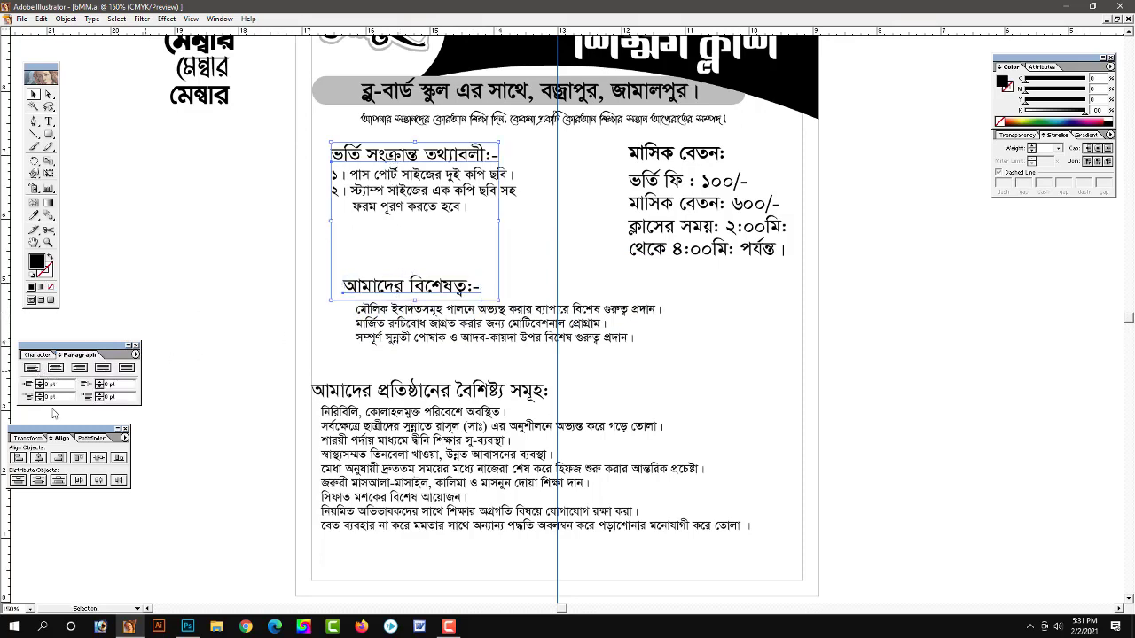
click(19, 459)
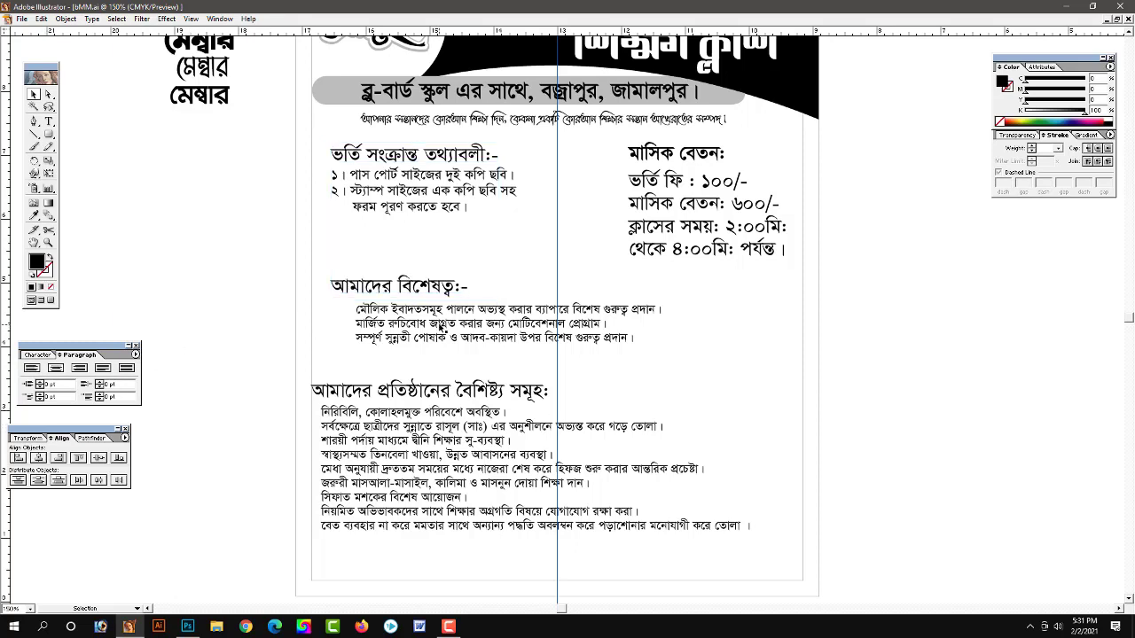
click(443, 327)
shift+click(386, 203)
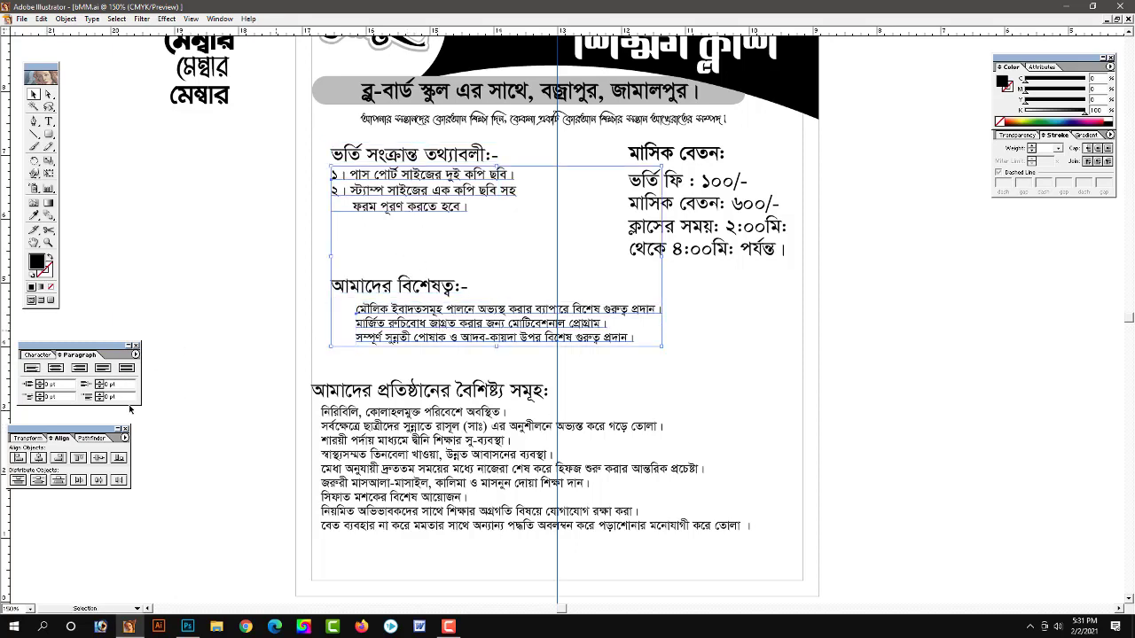
click(19, 458)
Nudge the two left-column headings slightly left
click(197, 287)
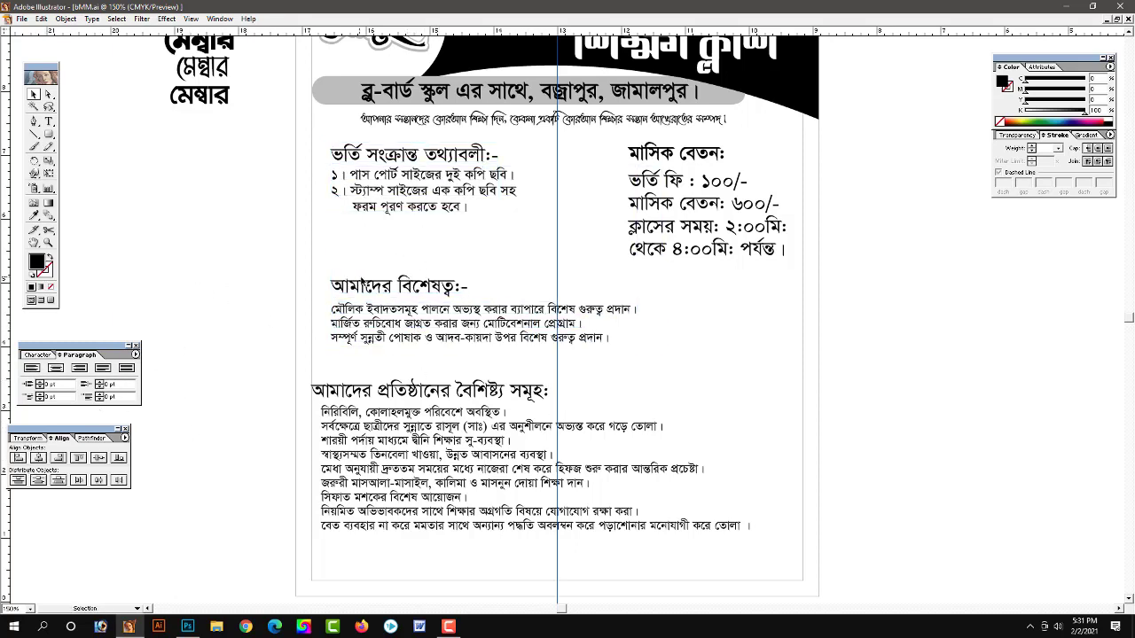
click(365, 282)
shift+click(384, 157)
key(Left)
key(Left)
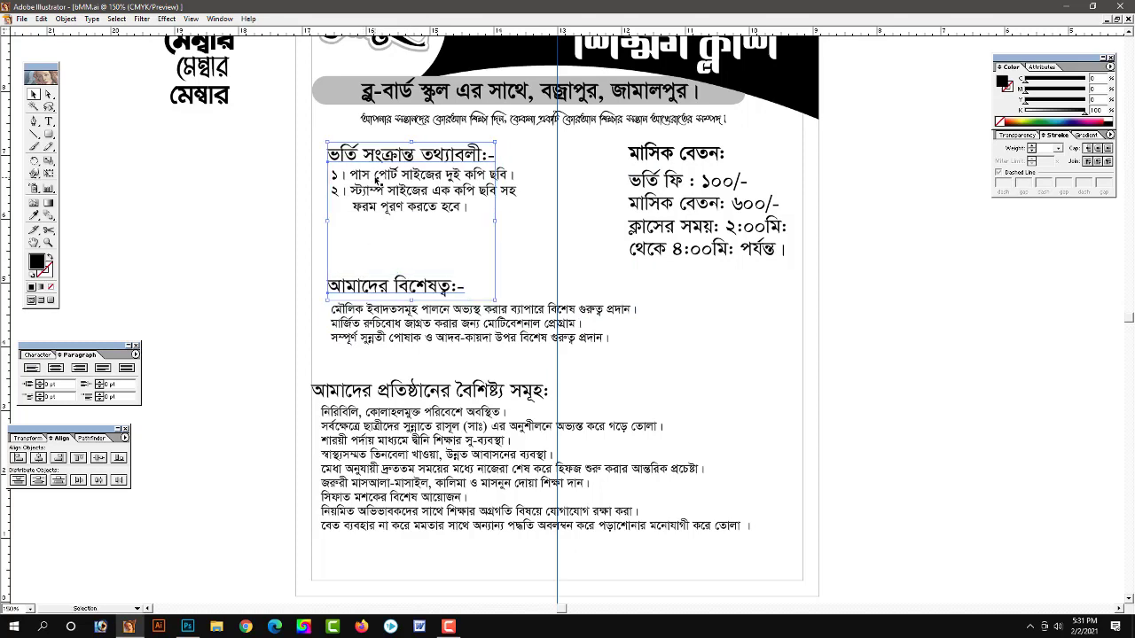
key(Left)
key(Left)
key(Left)
key(Left)
key(ctrl+shift+a)
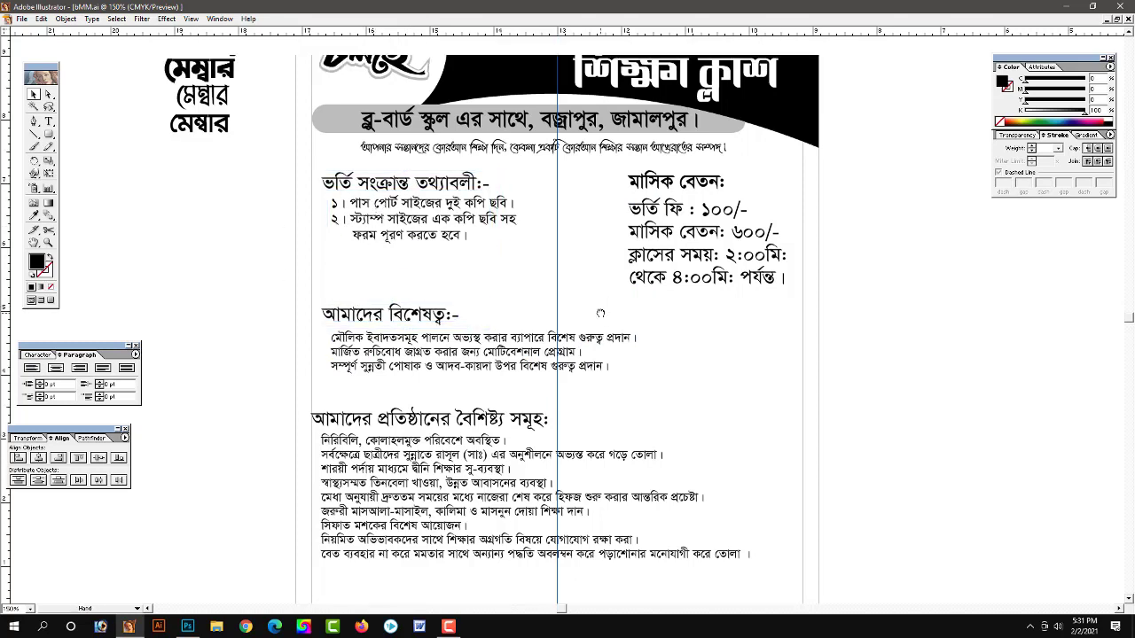
scroll(603, 341, up, 1)
Move the monthly fee block a little lower and further left
drag(716, 232, 697, 243)
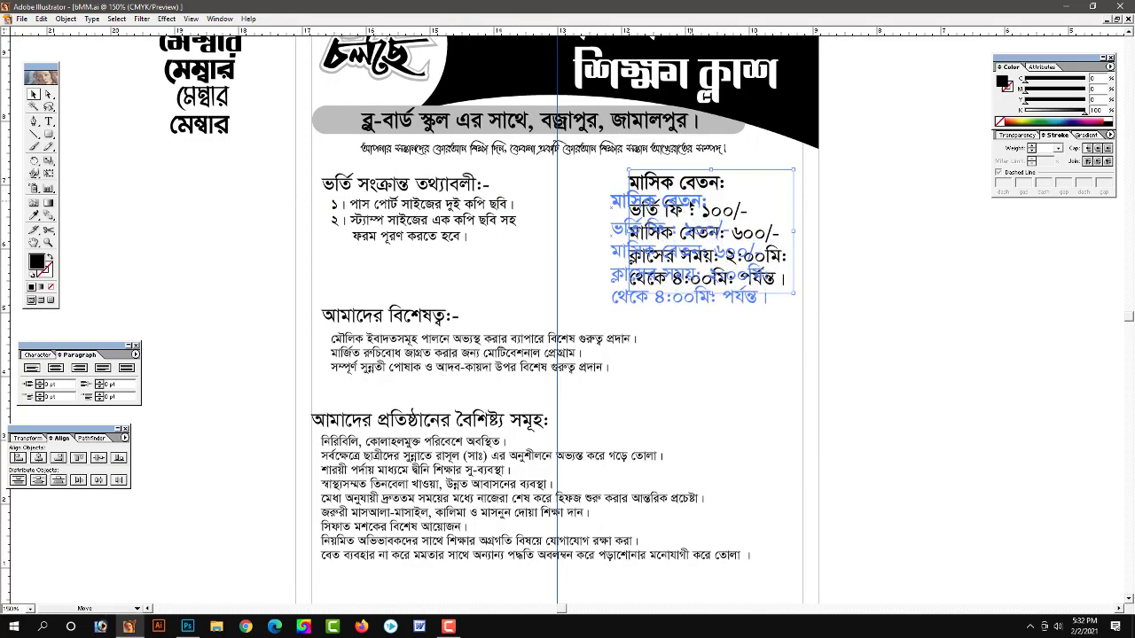
drag(664, 195, 663, 203)
click(876, 246)
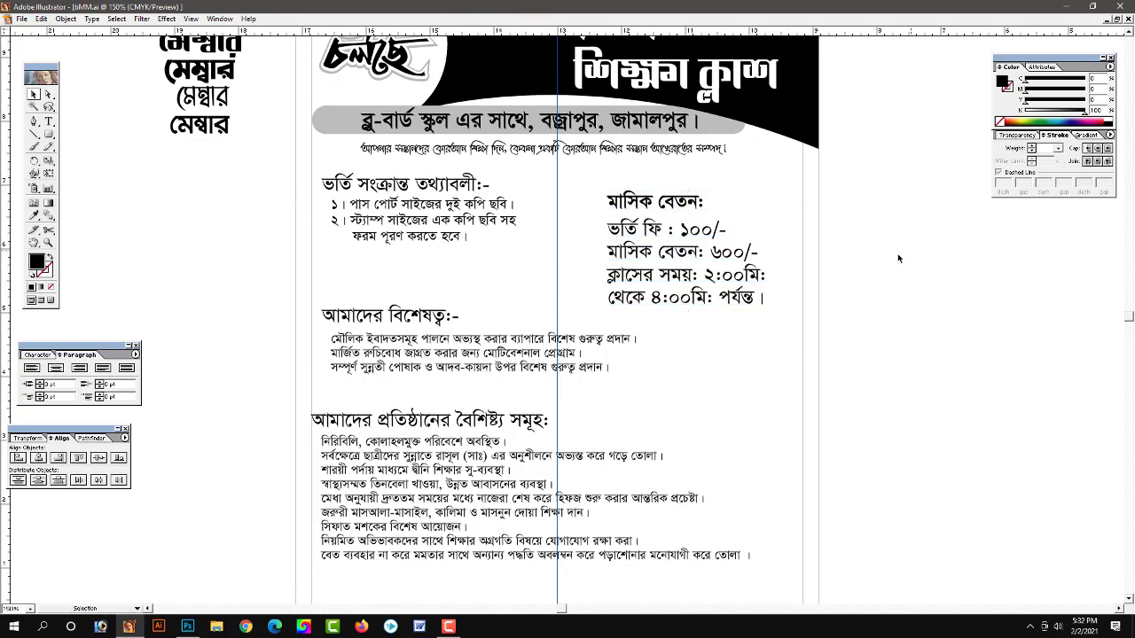
Enlarge the quote line under the gray bar and nudge it down and right
key(ctrl+equal)
drag(556, 308, 584, 279)
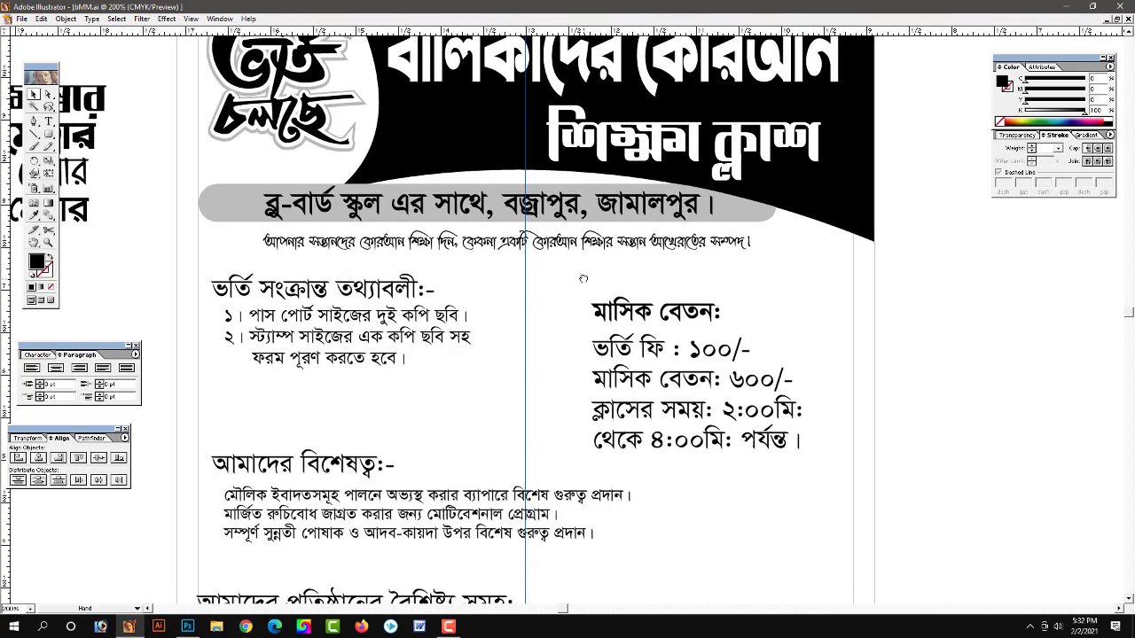
click(581, 249)
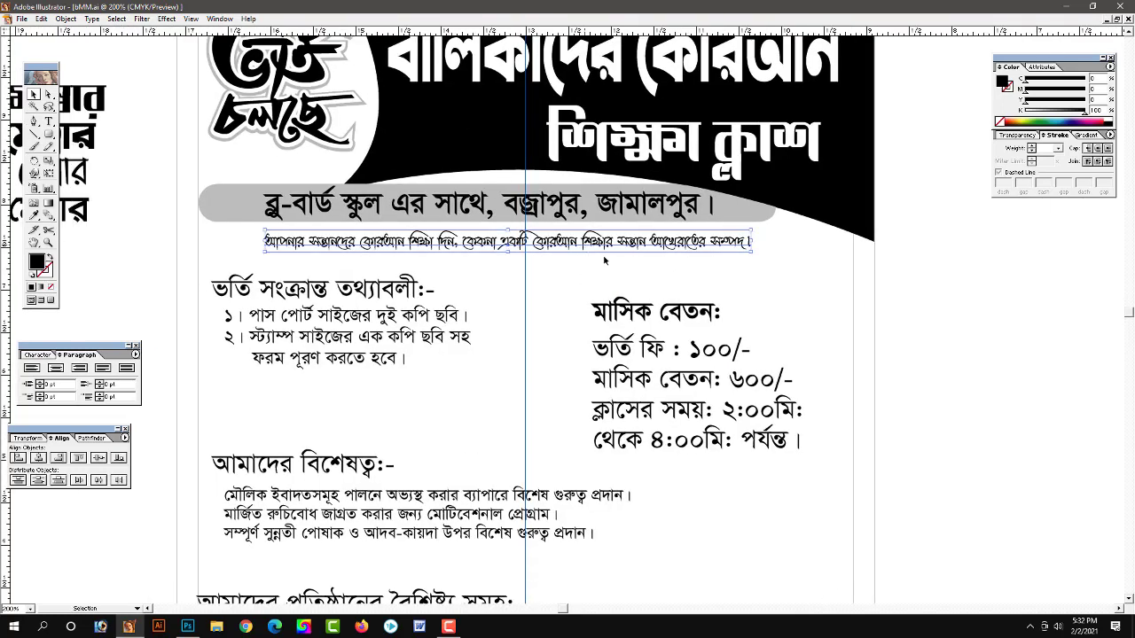
click(29, 439)
click(40, 354)
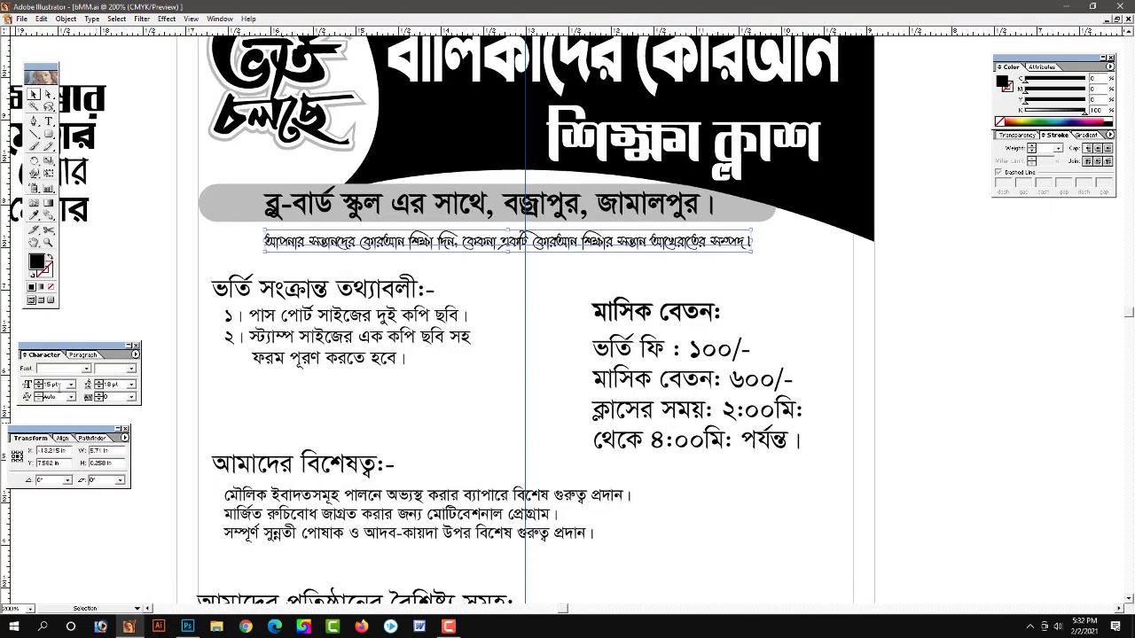
click(50, 384)
key(Return)
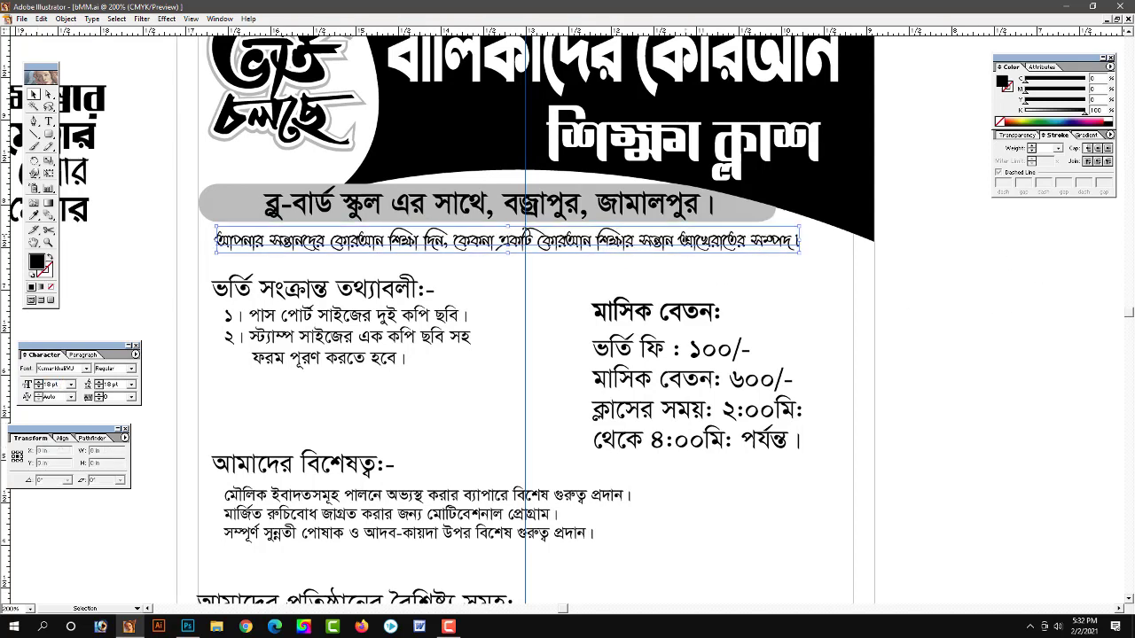
key(Down)
key(Right)
key(Right)
key(Right)
key(Right)
key(Right)
key(Right)
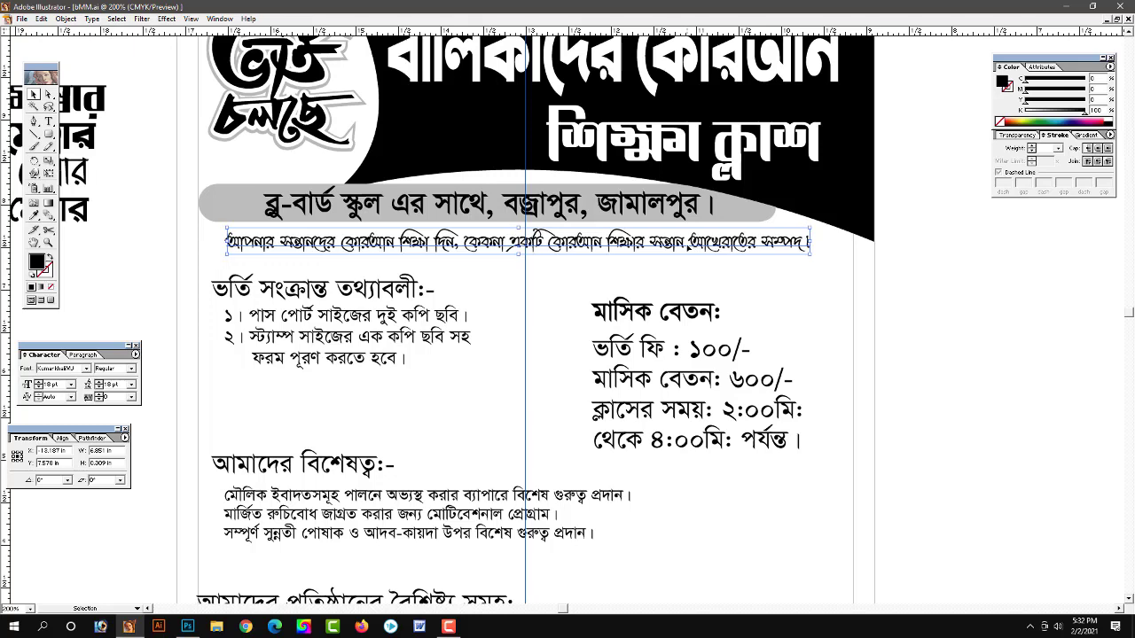
key(Right)
key(Right)
key(Right)
key(Right)
key(Right)
key(Down)
key(Down)
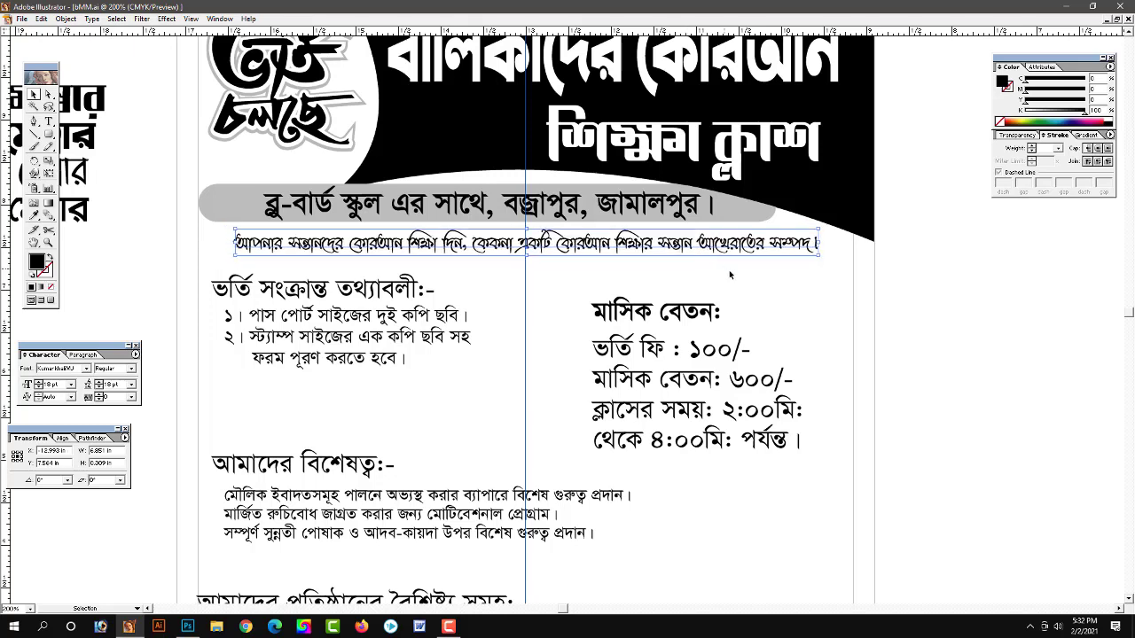
click(812, 336)
Set the quote line's font to Li Shamim Chitra at 6 pt
scroll(813, 337, down, 2)
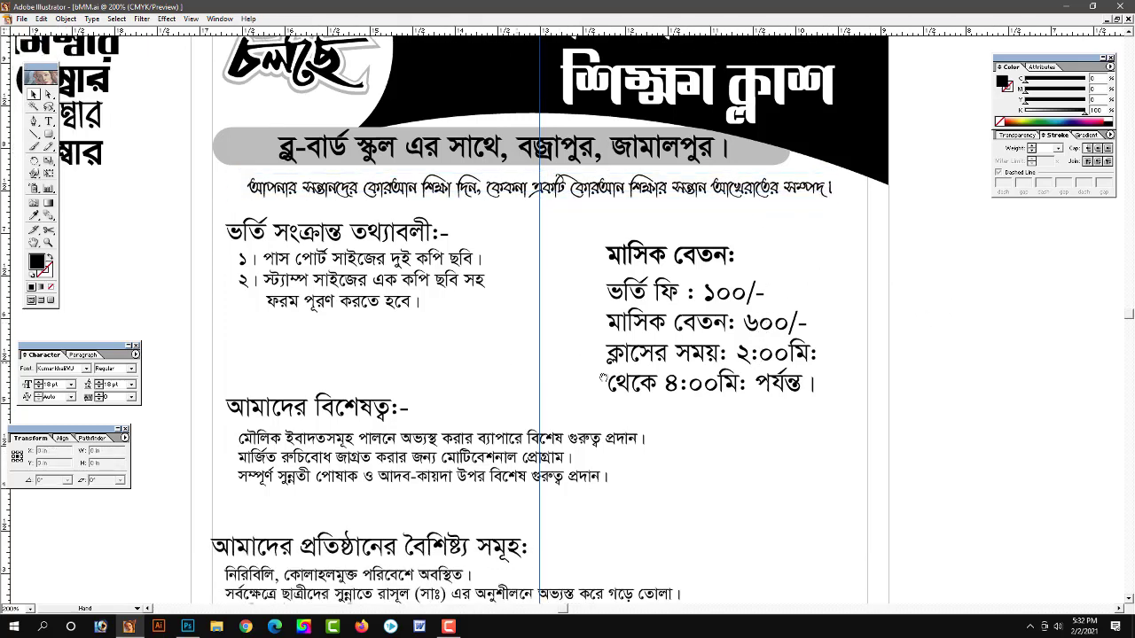
scroll(464, 253, left, 3)
click(180, 129)
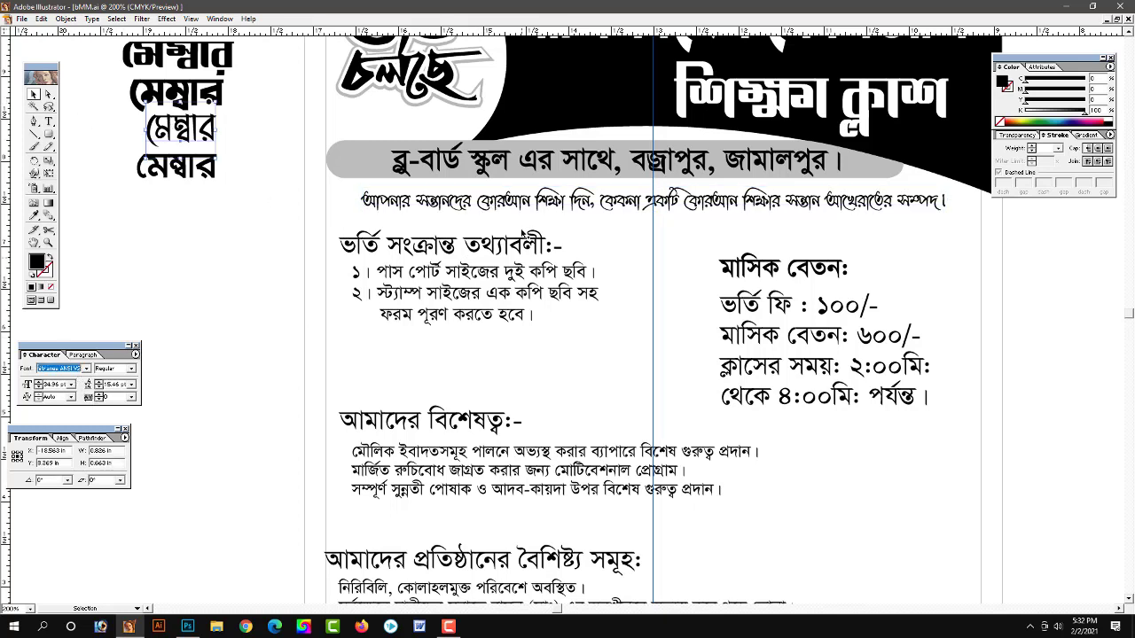
click(522, 206)
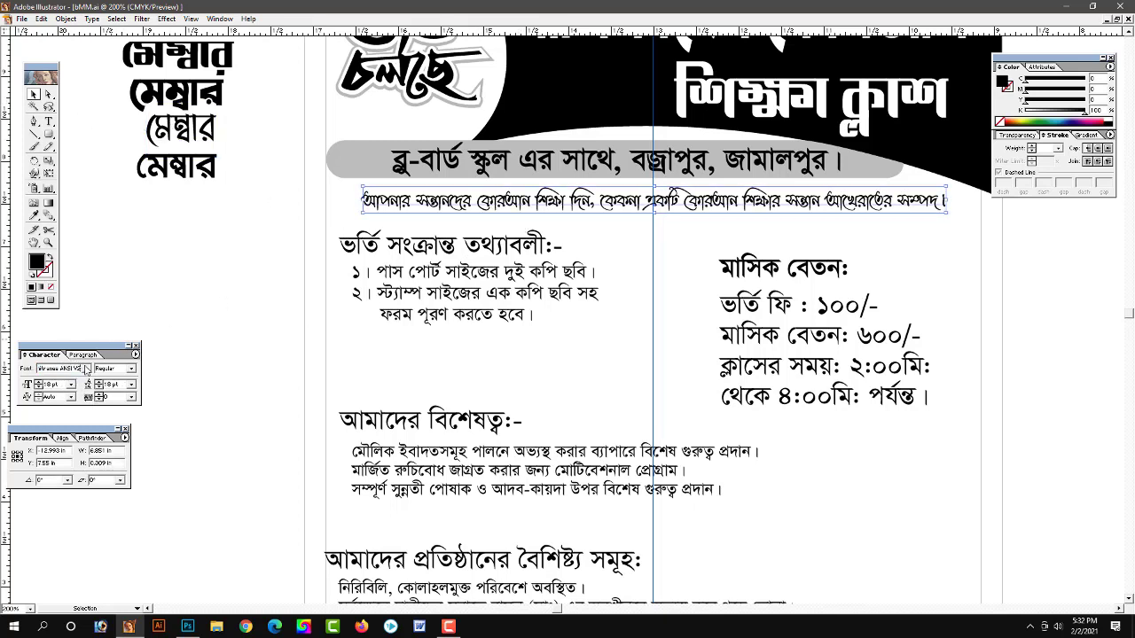
drag(86, 370, 295, 399)
click(1054, 379)
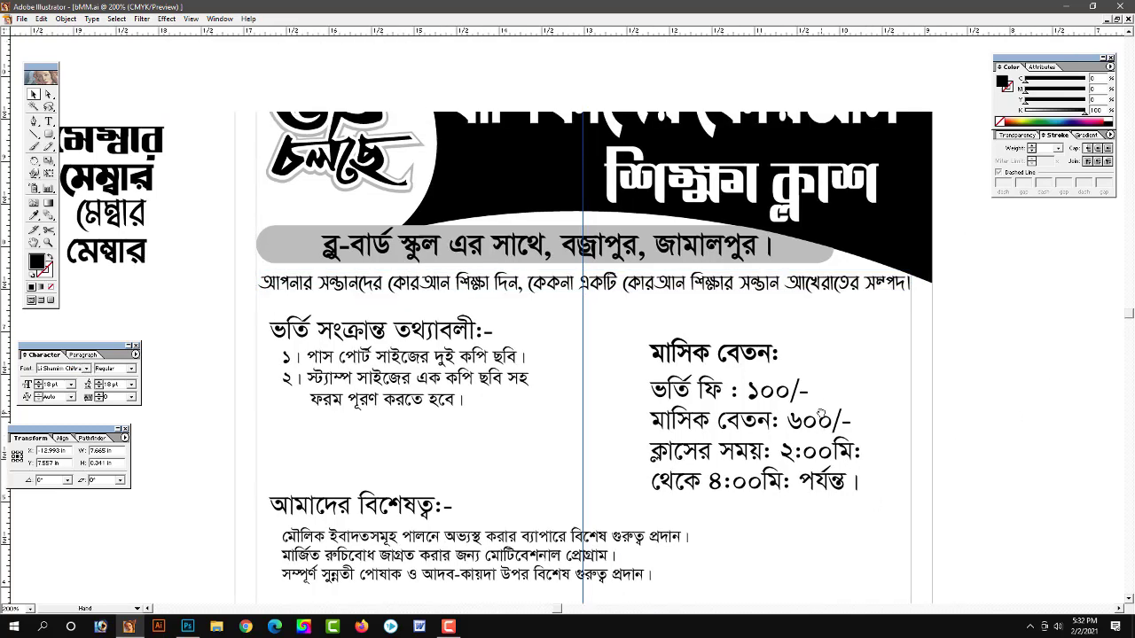
drag(886, 332, 817, 417)
drag(743, 391, 754, 336)
click(497, 227)
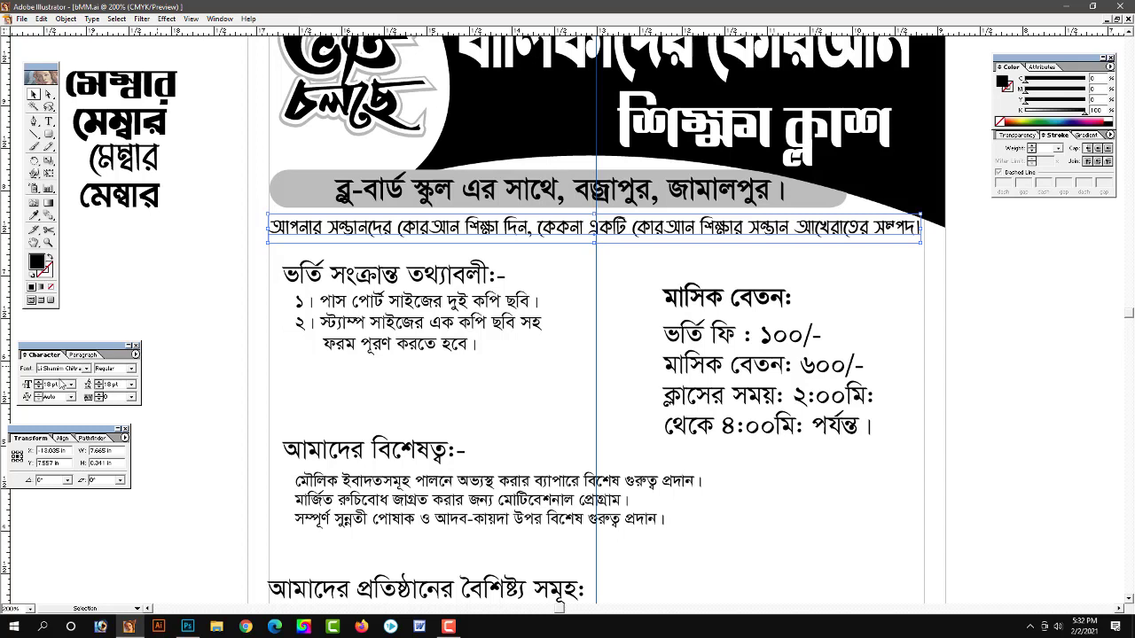
key(Return)
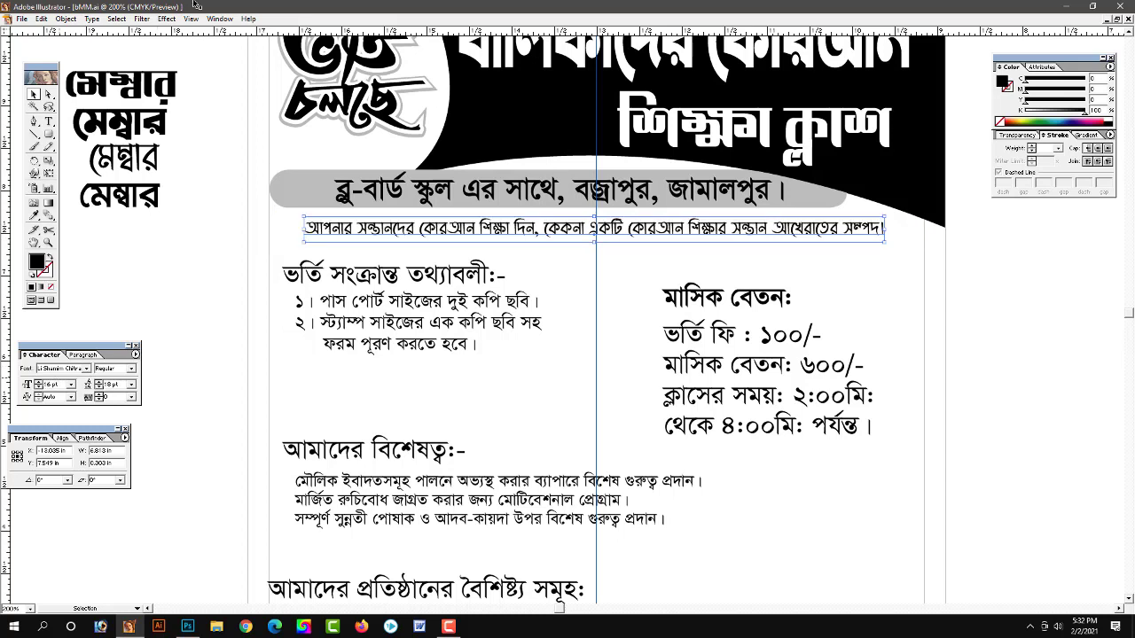
Scroll through the flyer body to check the features text and numbered list
click(1078, 325)
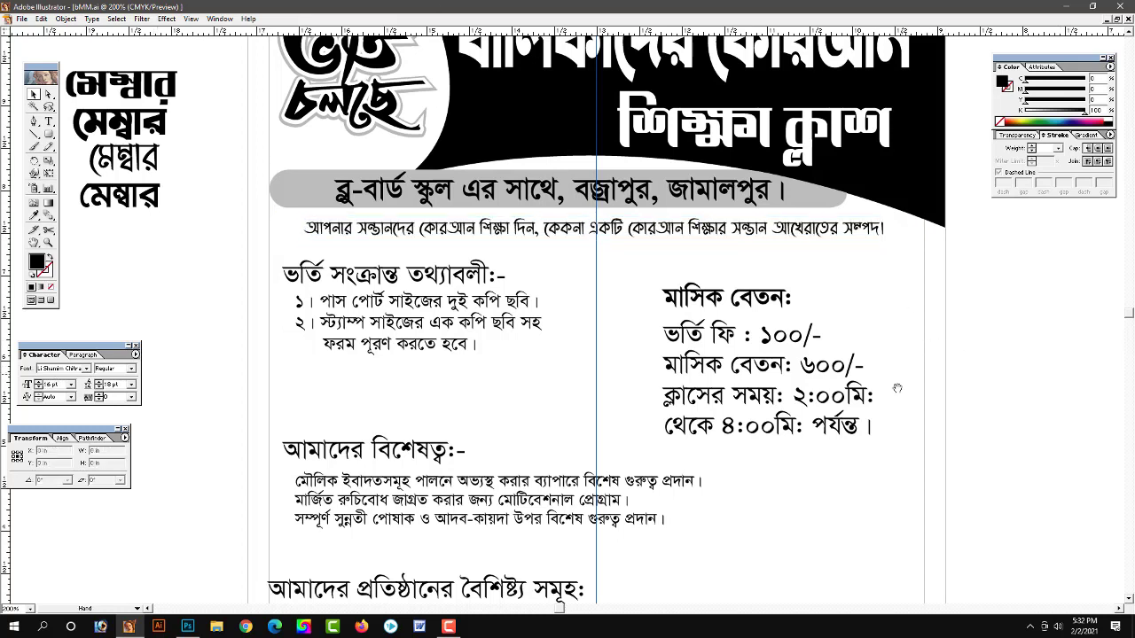
drag(860, 482, 860, 440)
scroll(861, 434, down, 1)
scroll(858, 426, down, 1)
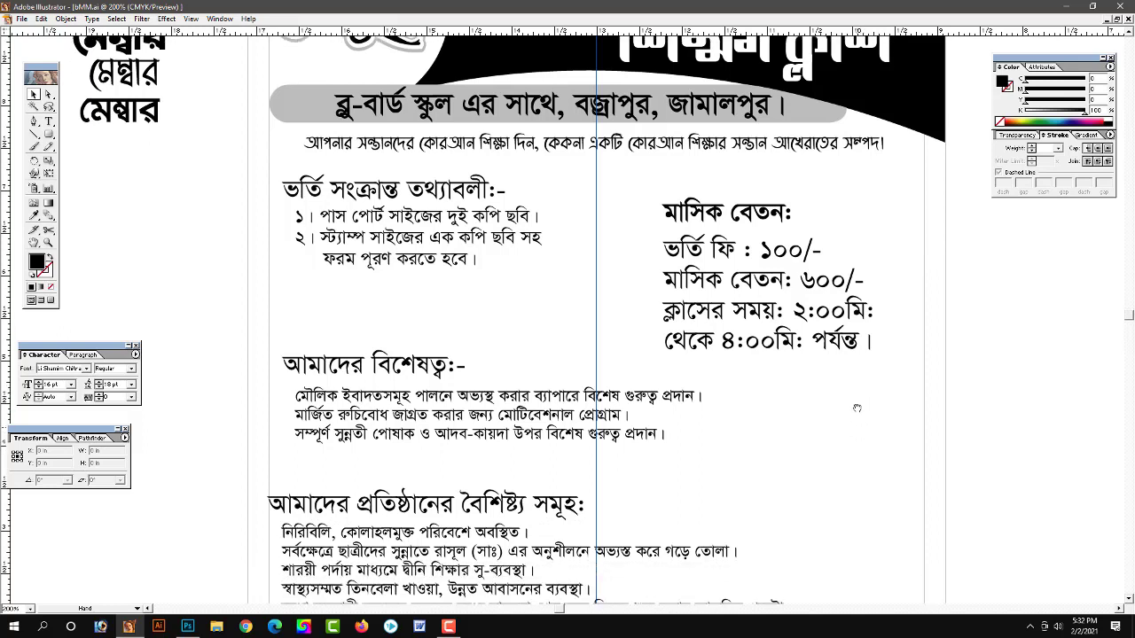
scroll(855, 422, down, 2)
click(401, 353)
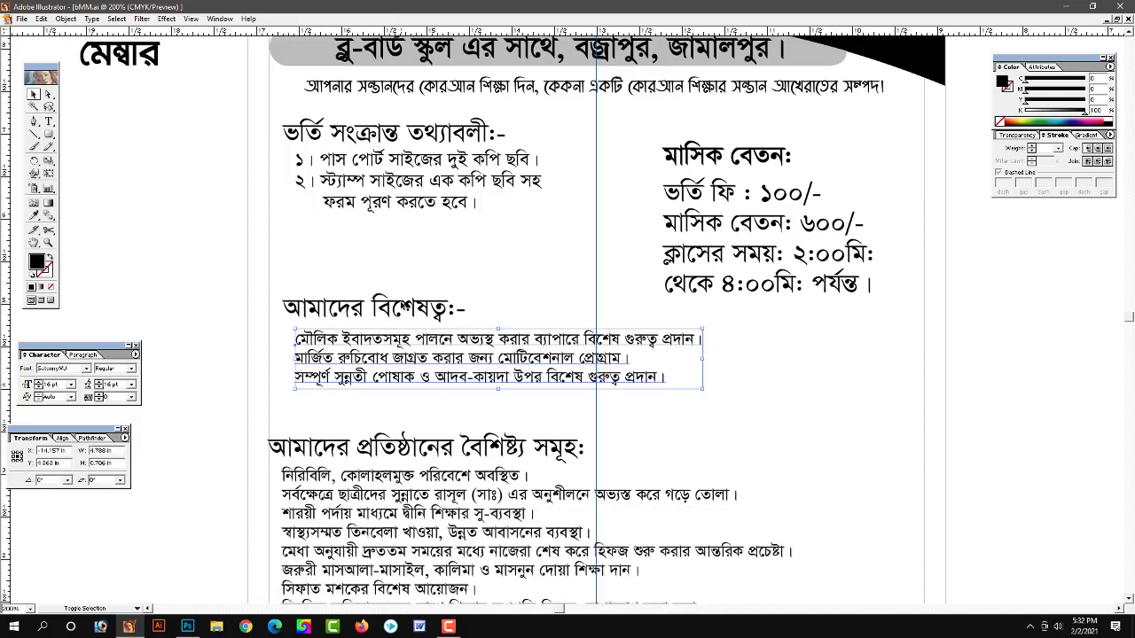
shift+click(424, 229)
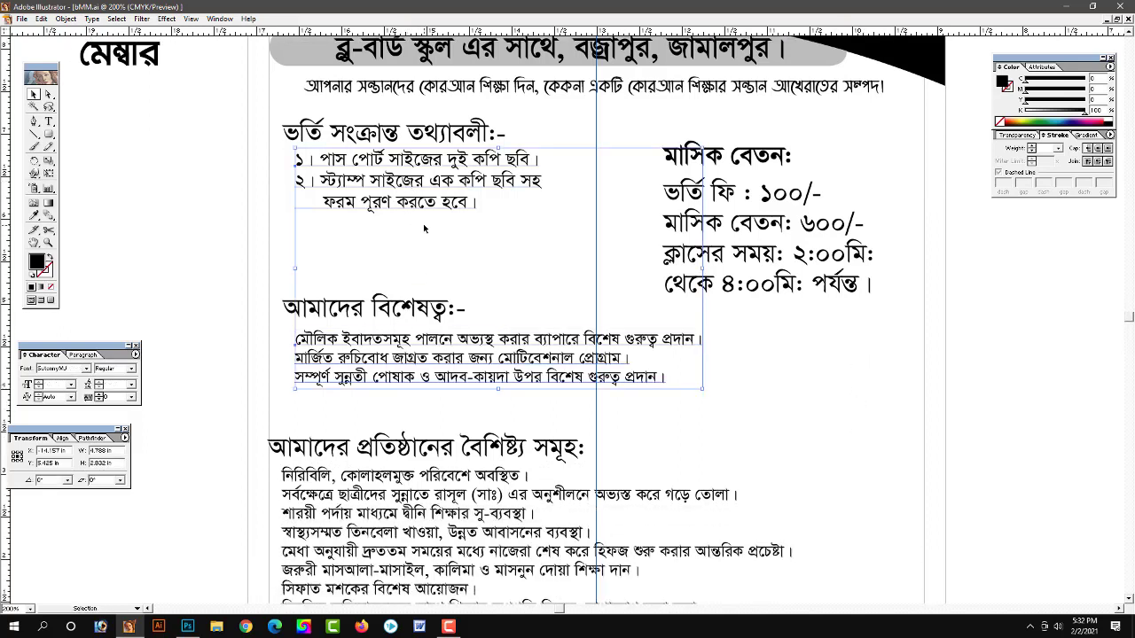
click(841, 448)
scroll(593, 324, down, 1)
scroll(603, 330, down, 1)
scroll(610, 335, down, 5)
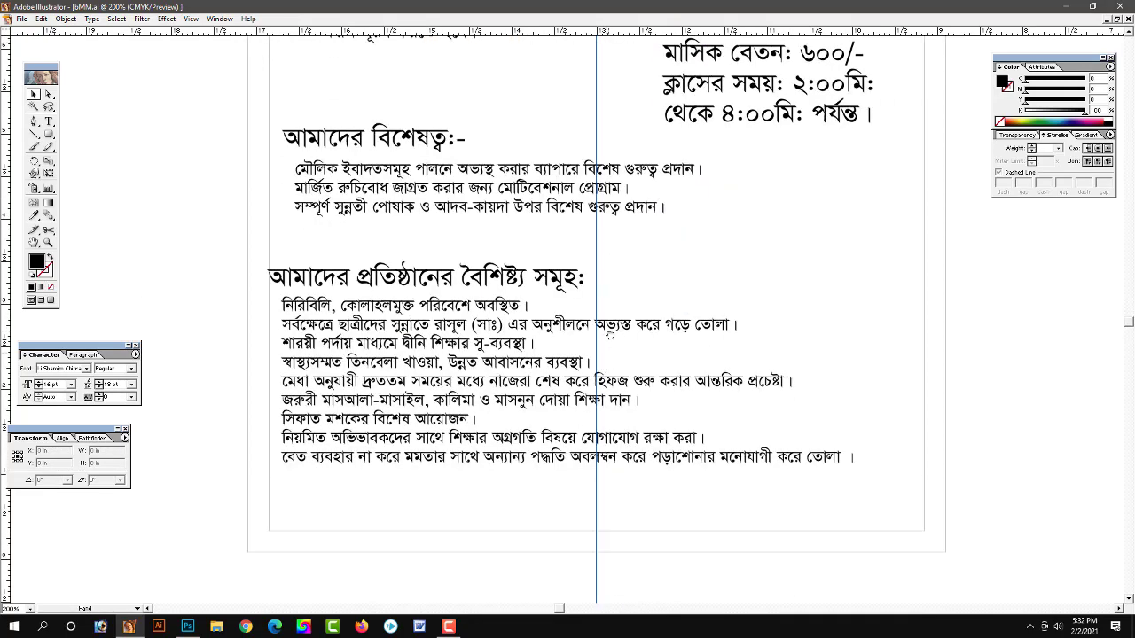
scroll(610, 346, up, 6)
scroll(611, 390, up, 10)
scroll(612, 421, up, 3)
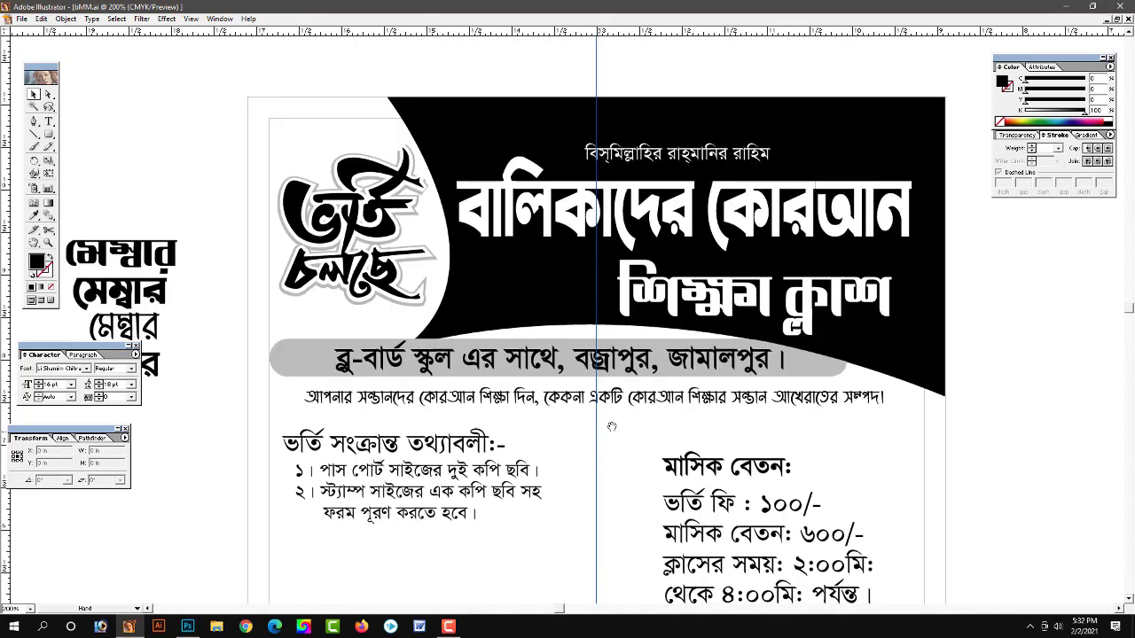
Pan back to the upper body and bring up the Rectangle tool's flyout
mouse_move(625, 385)
mouse_down()
mouse_move(618, 423)
mouse_move(633, 351)
mouse_up()
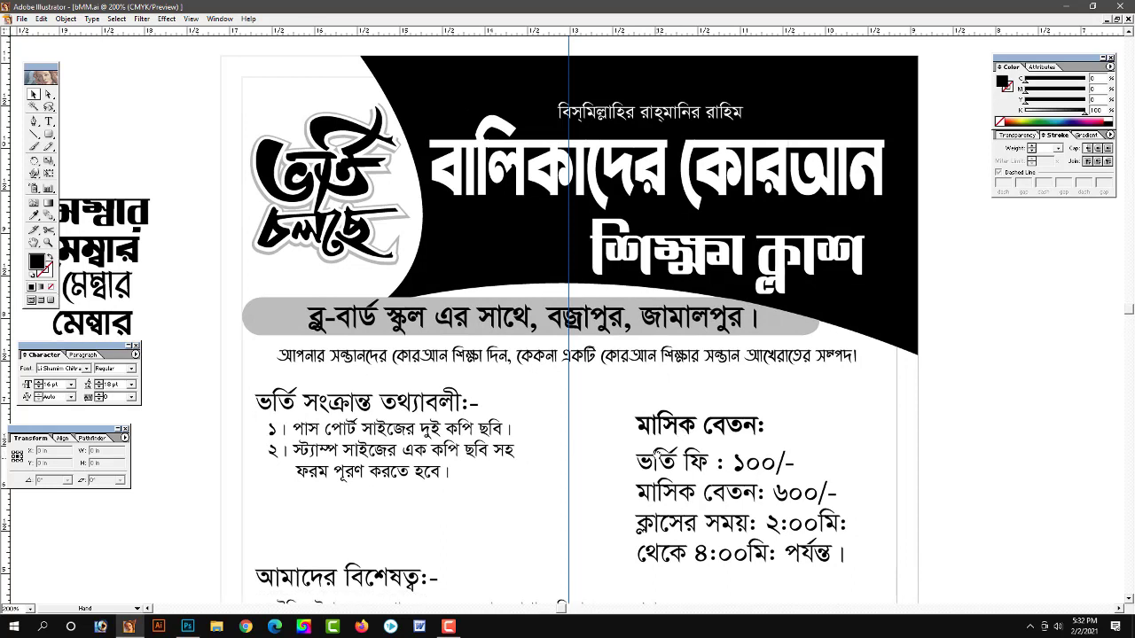
drag(631, 487, 630, 388)
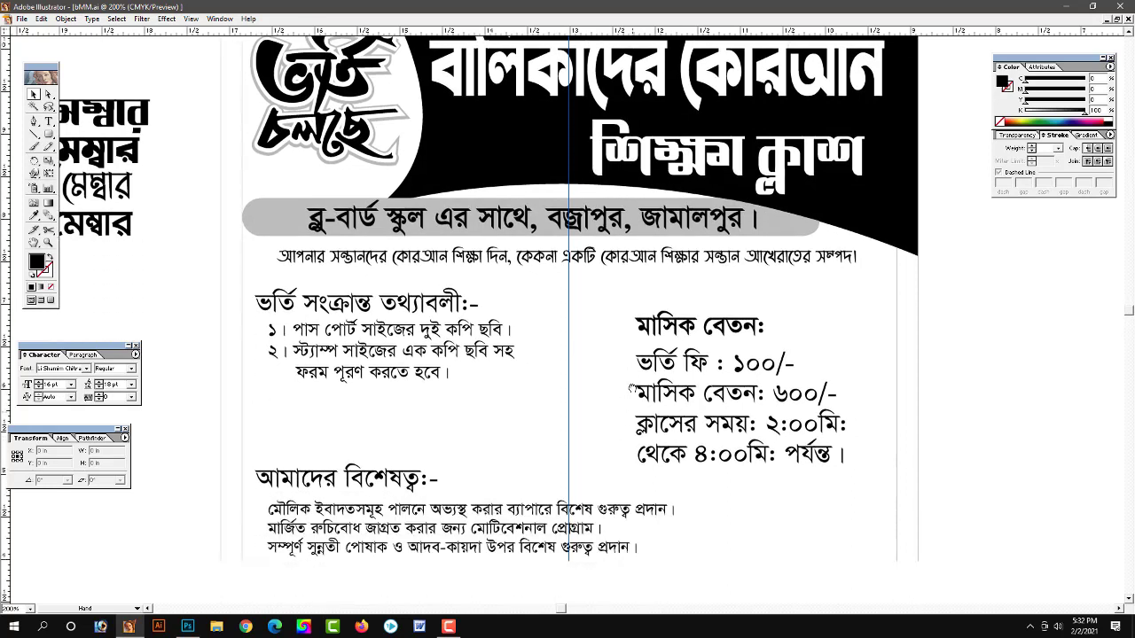
scroll(631, 395, down, 1)
scroll(633, 416, down, 1)
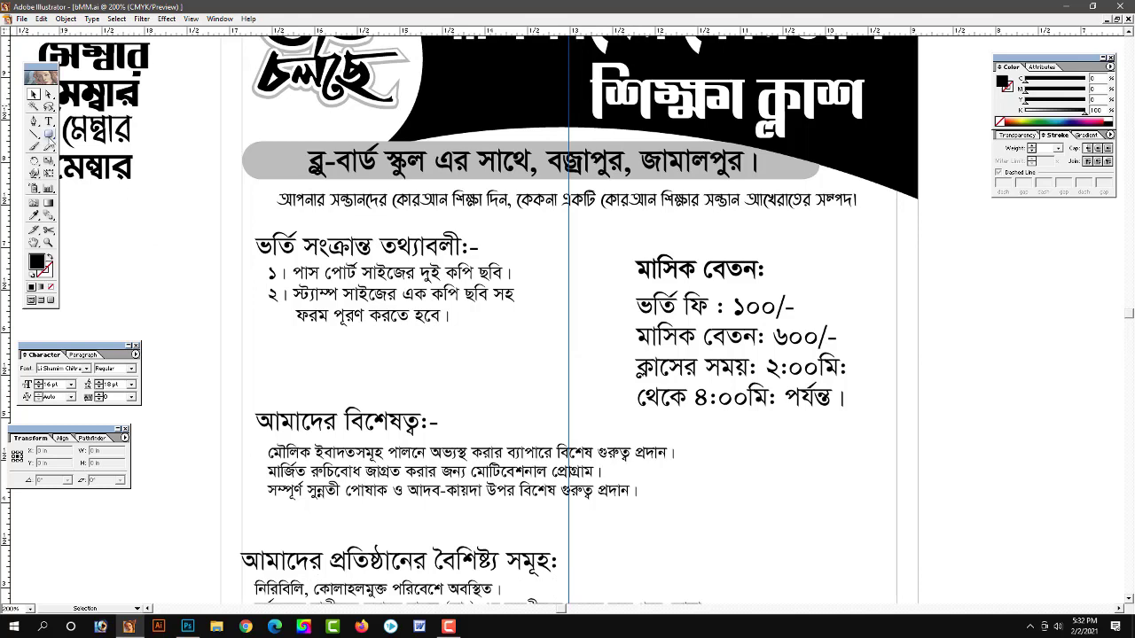
drag(49, 135, 62, 139)
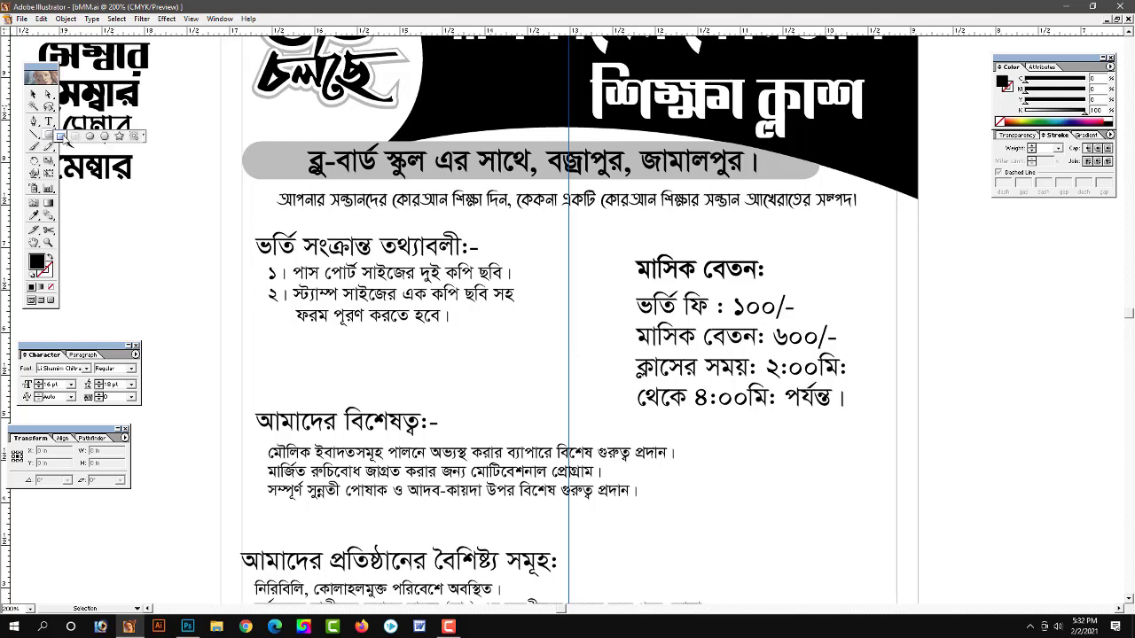
Draw a rectangle over the first left heading and slant its right edge into a bar
drag(484, 296, 484, 337)
key(ctrl+plus)
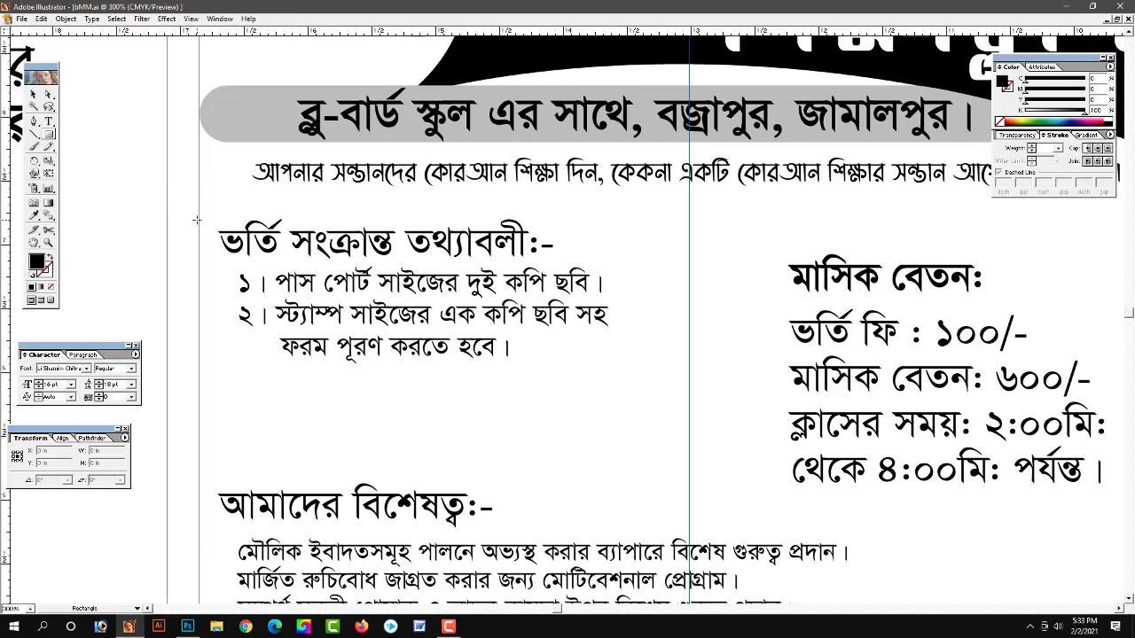
drag(199, 220, 573, 263)
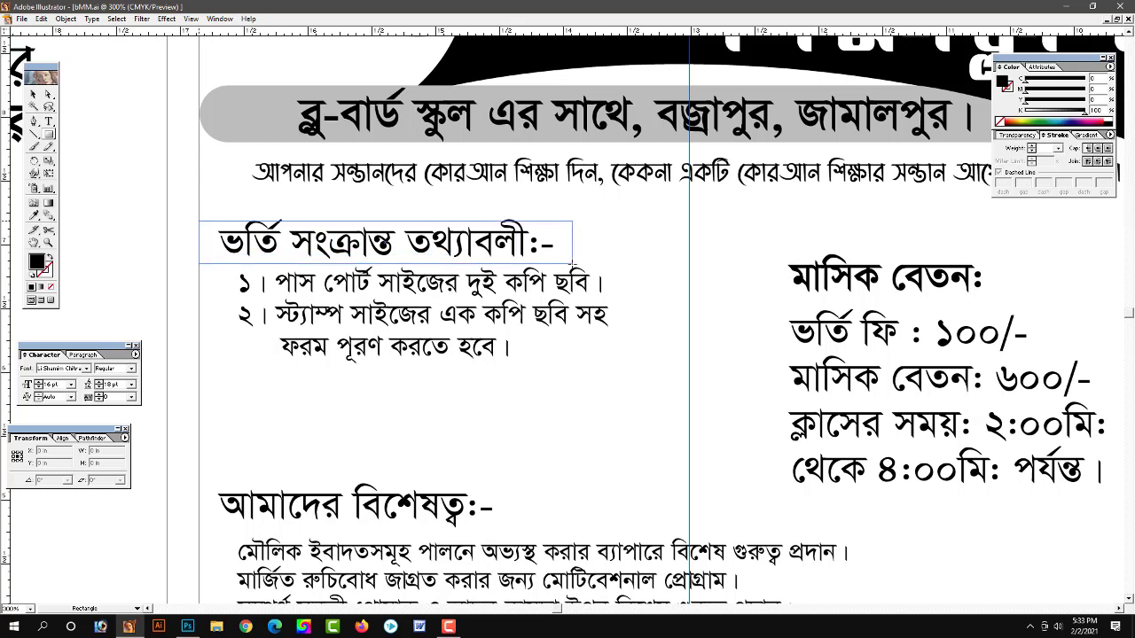
drag(573, 264, 573, 262)
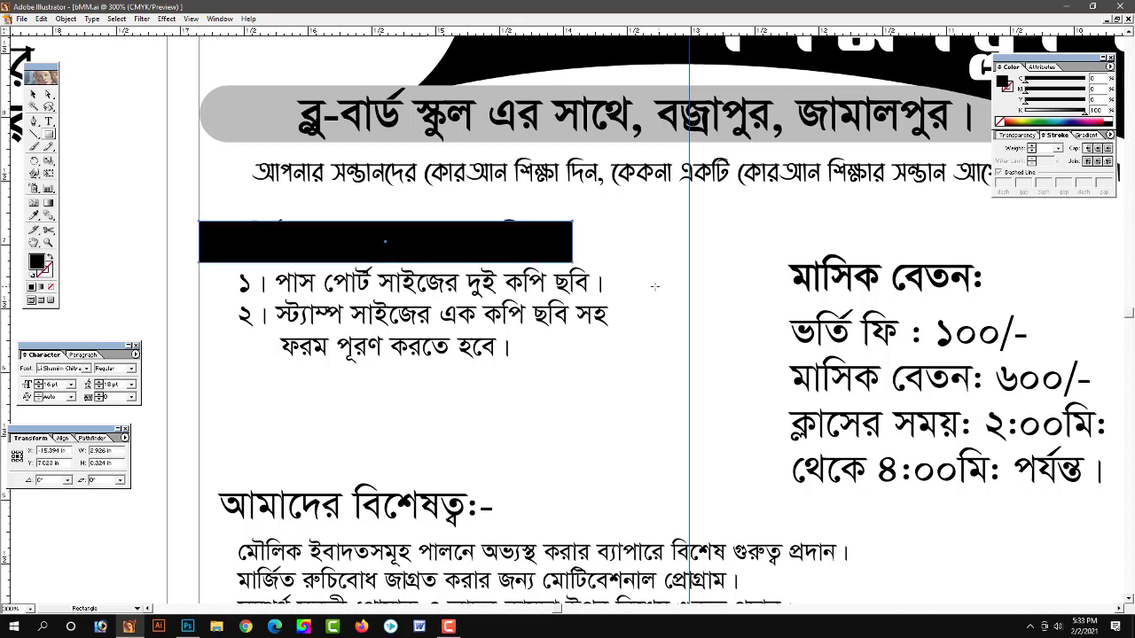
click(49, 94)
drag(574, 225, 557, 223)
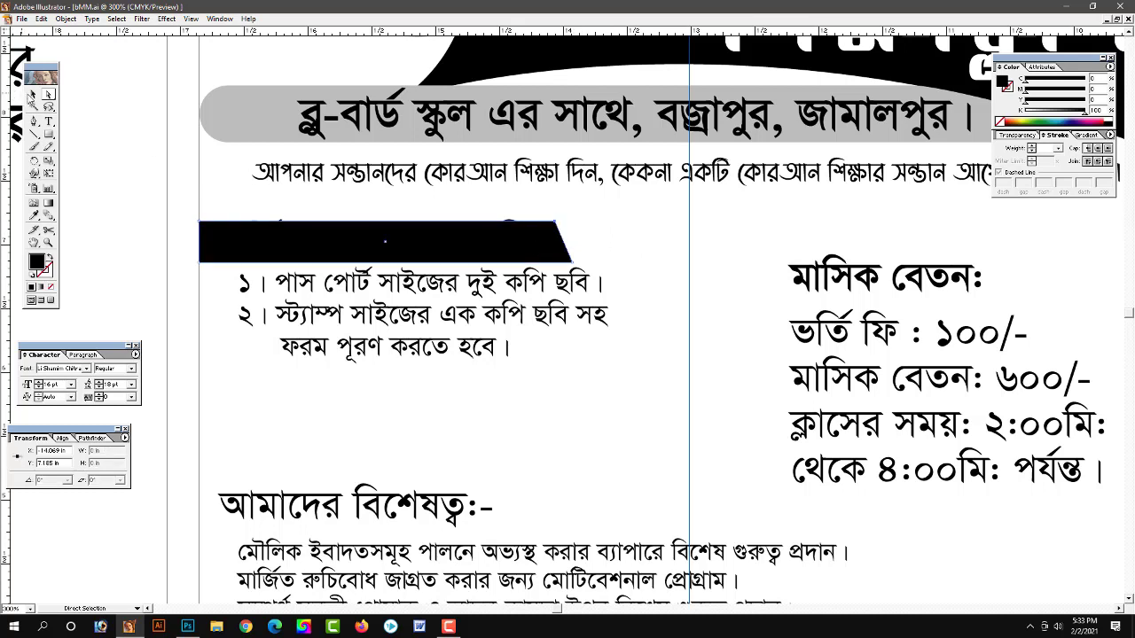
key(v)
Make the first heading's text white, 23 pt and Bold
click(537, 246)
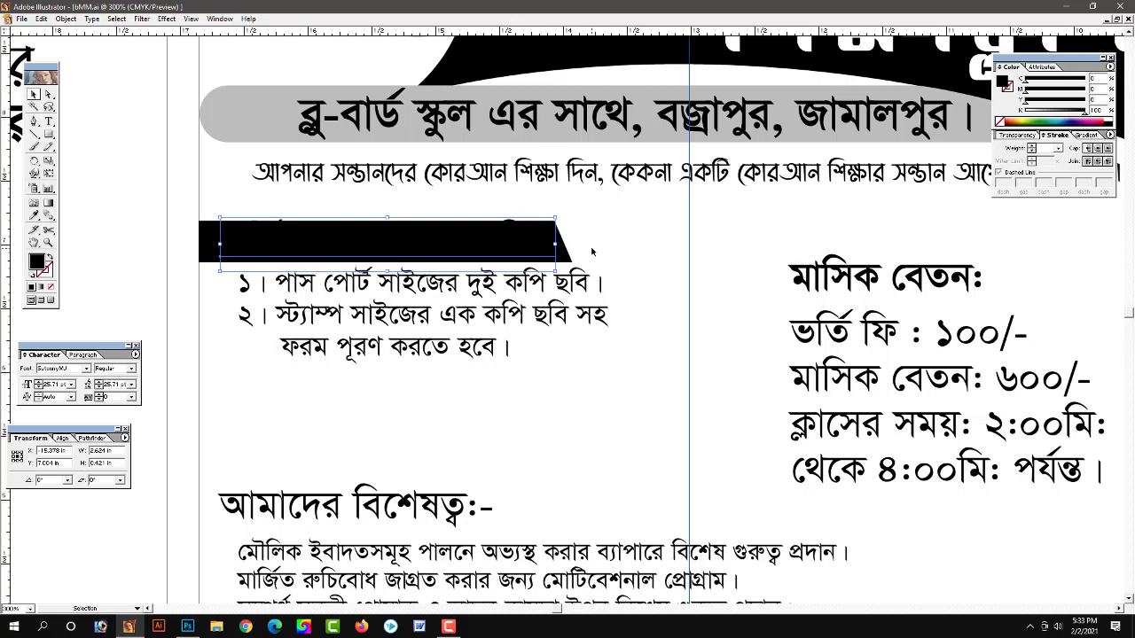
click(1027, 118)
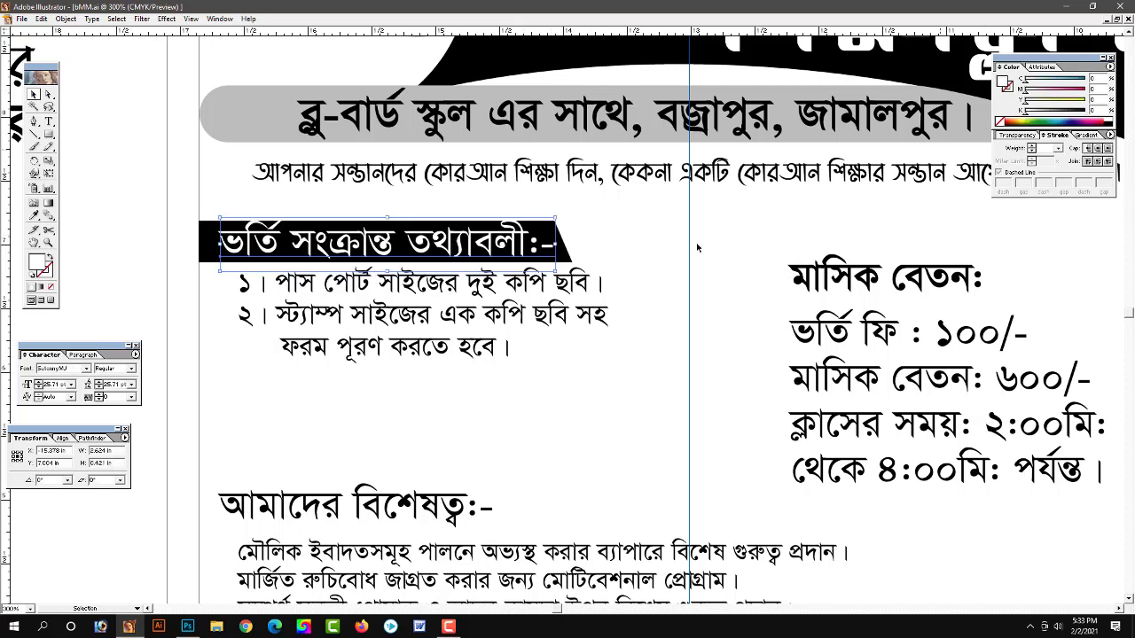
key(ctrl+shift+a)
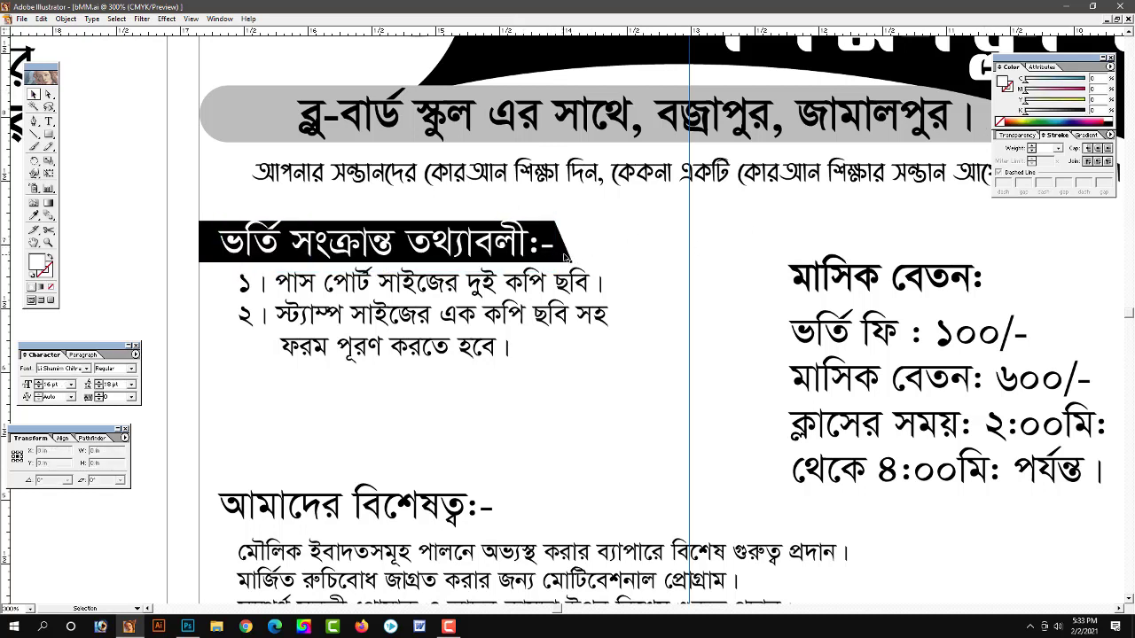
click(565, 256)
click(429, 242)
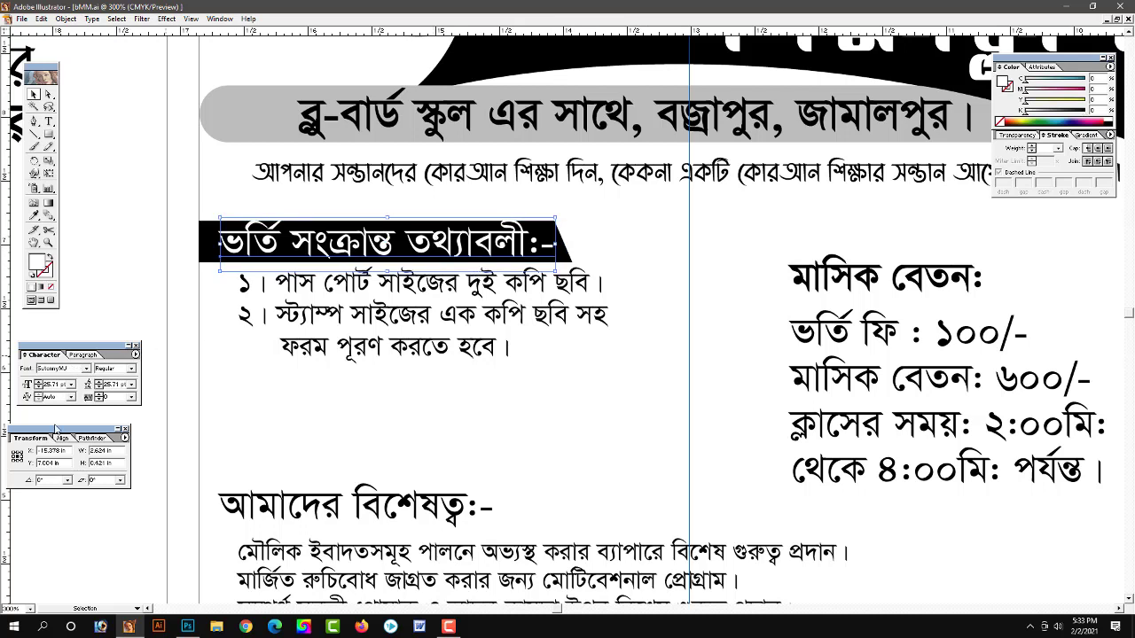
text(23)
key(Return)
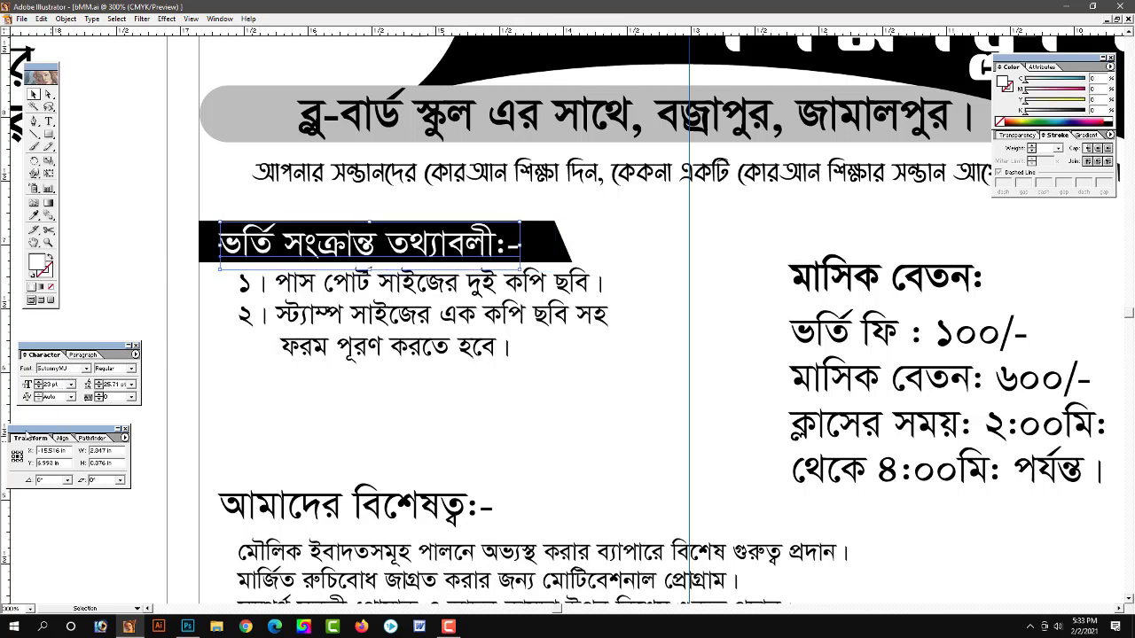
click(131, 368)
click(115, 387)
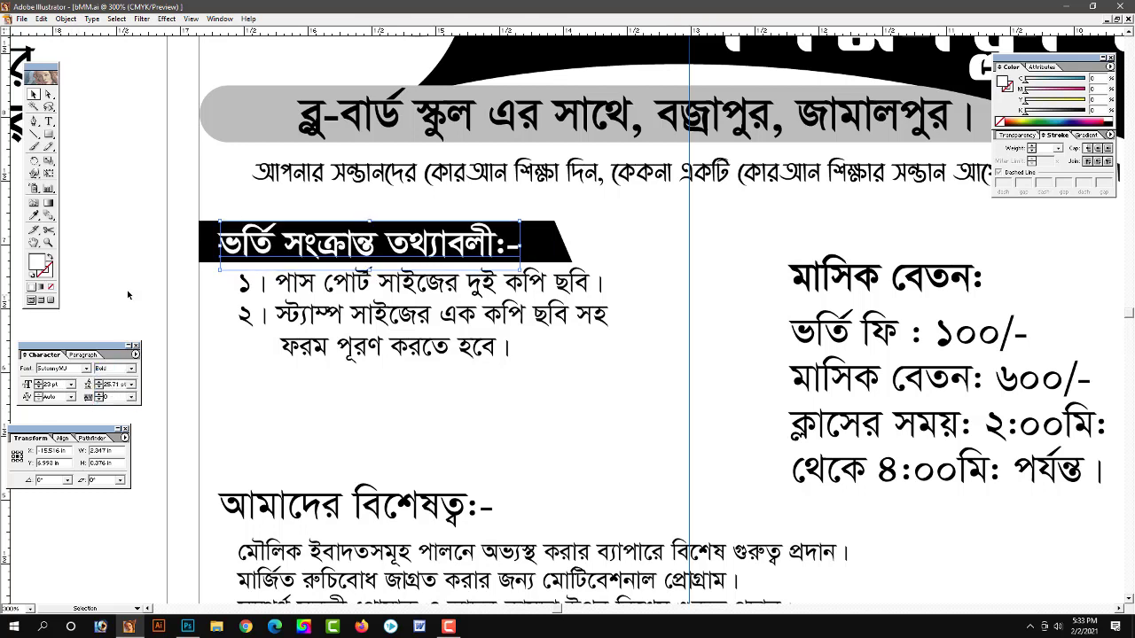
Select the first heading's black slanted bar
click(621, 271)
scroll(569, 347, down, 2)
scroll(570, 347, down, 1)
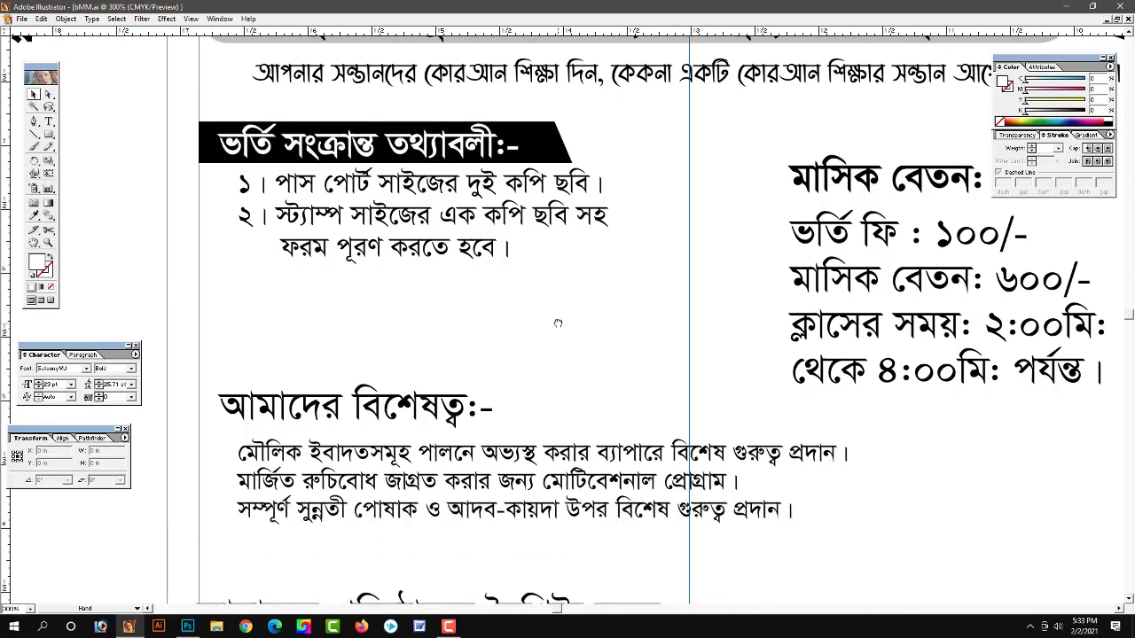
click(561, 154)
shift+click(559, 423)
Copy the black bar onto the আমাদের বিশেষত্বঃ- heading and stretch it taller
drag(558, 422, 556, 412)
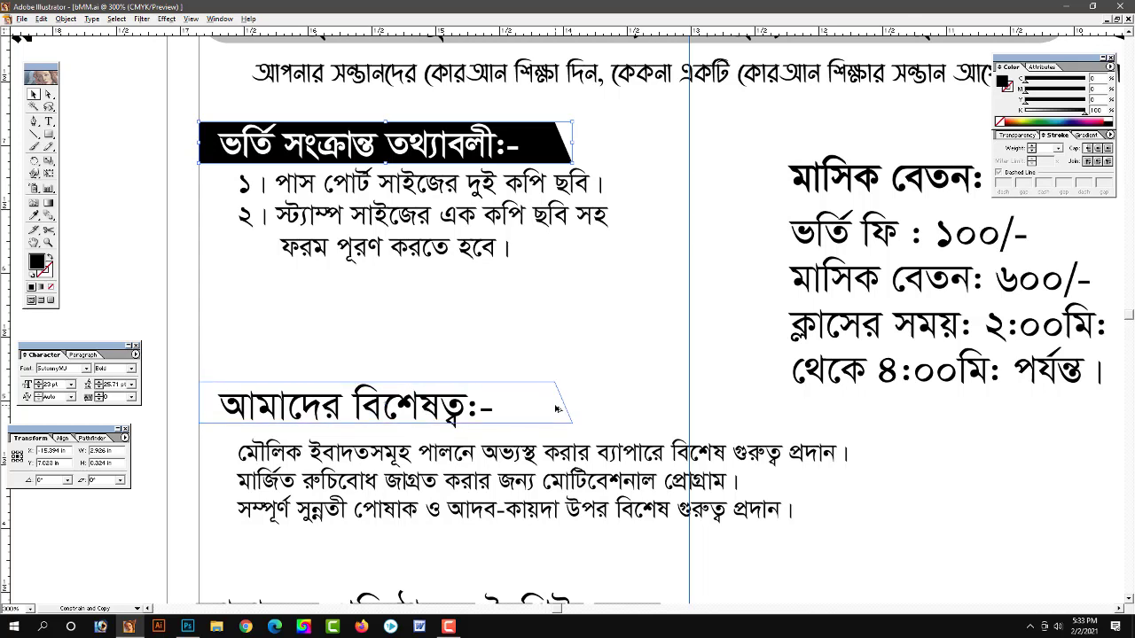
drag(556, 411, 479, 428)
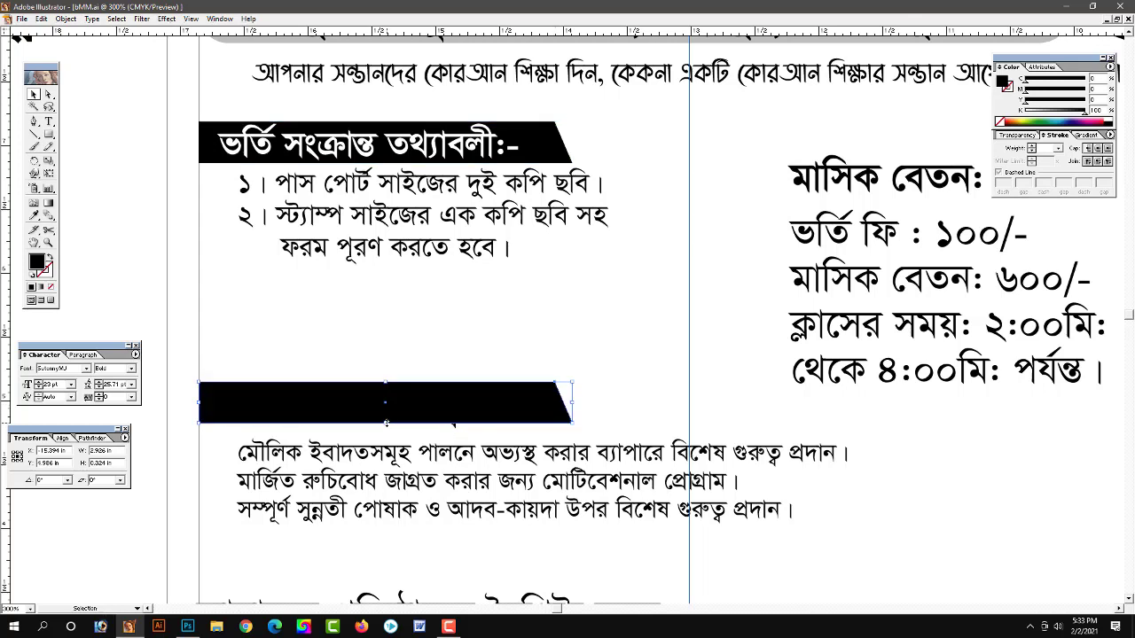
drag(386, 423, 388, 435)
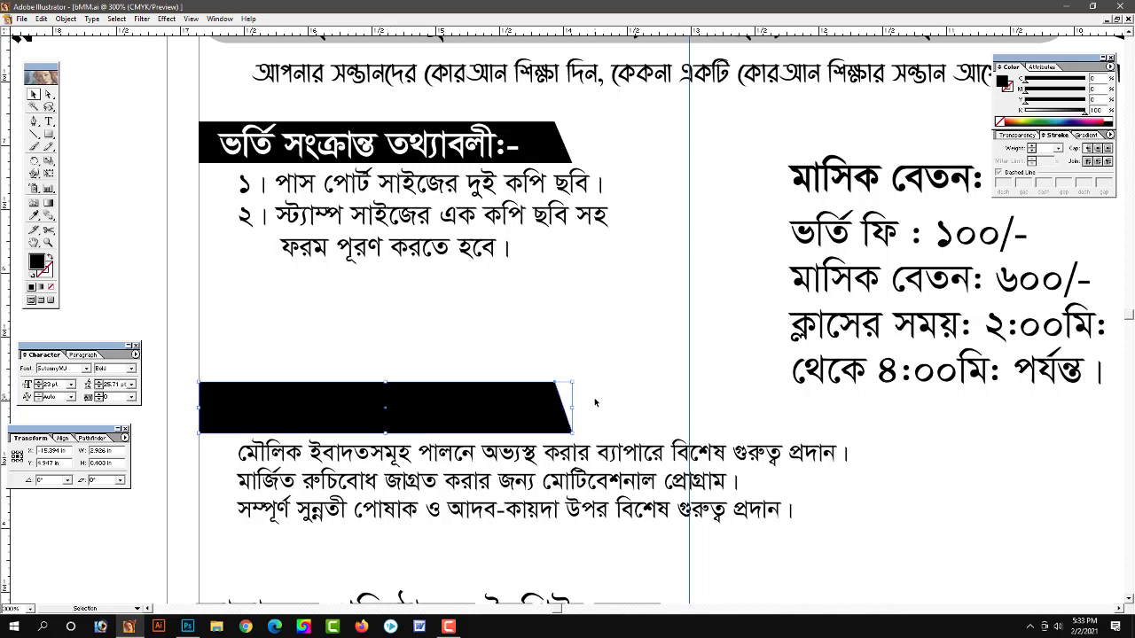
Turn the second heading's text white and select its black bar
click(409, 414)
drag(1035, 113, 1025, 110)
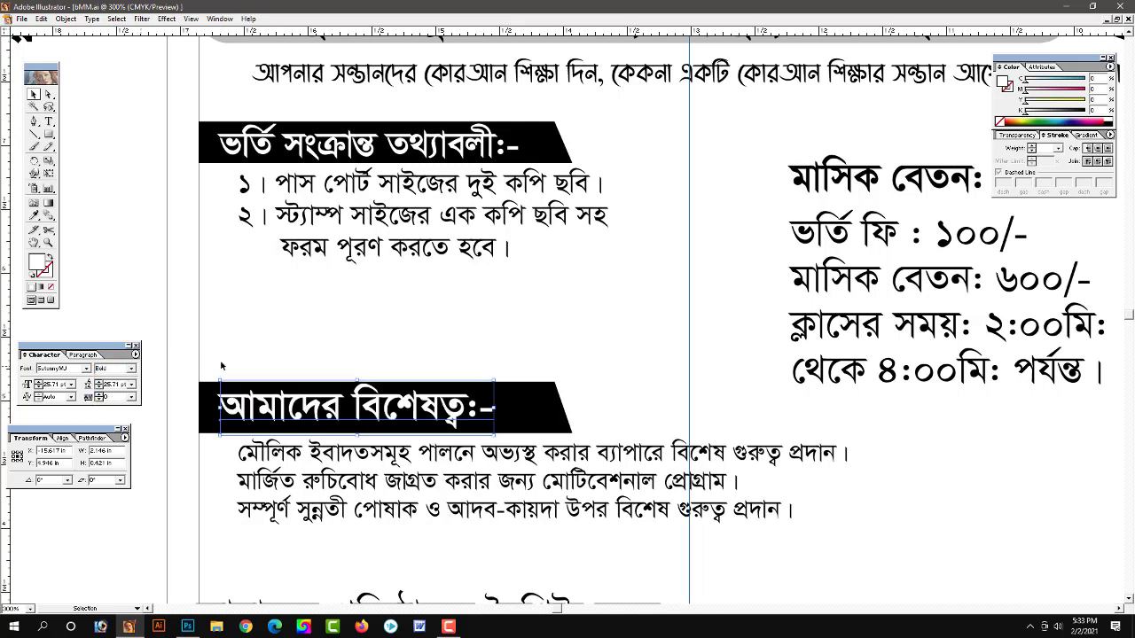
click(223, 366)
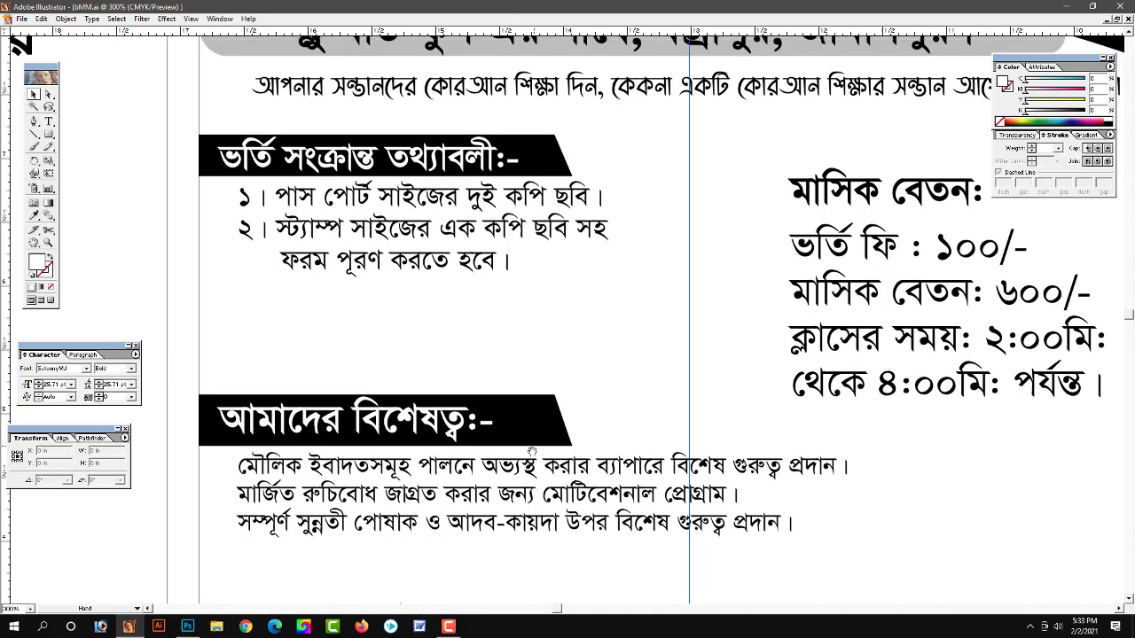
scroll(543, 419, down, 2)
scroll(532, 417, down, 2)
click(546, 373)
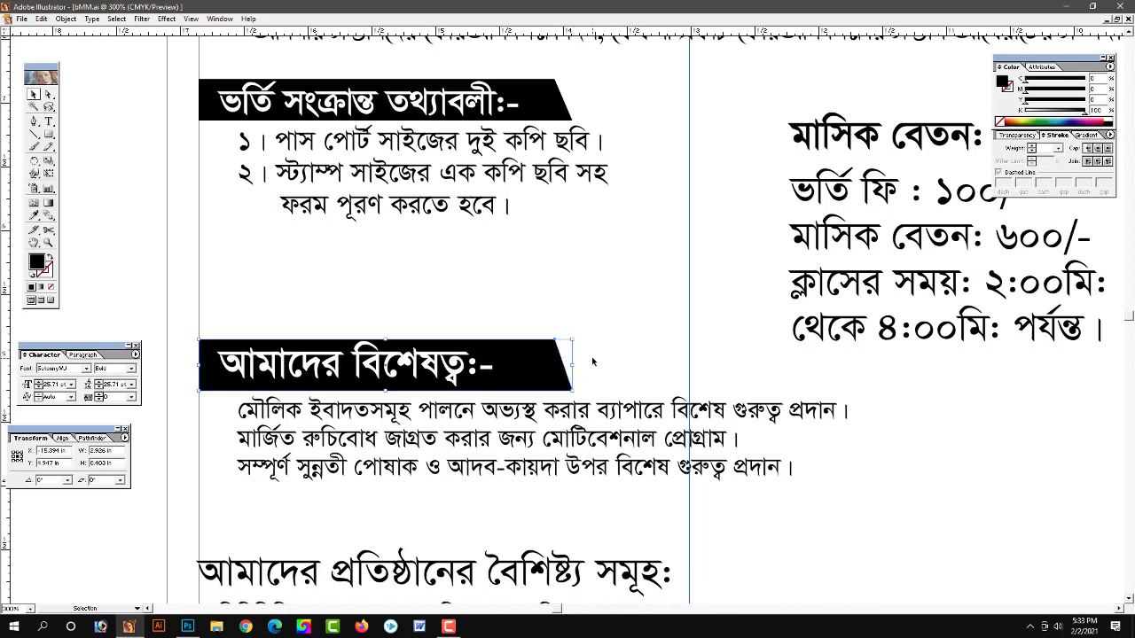
Shorten the second heading's black bar to end just past its text
drag(573, 364, 514, 371)
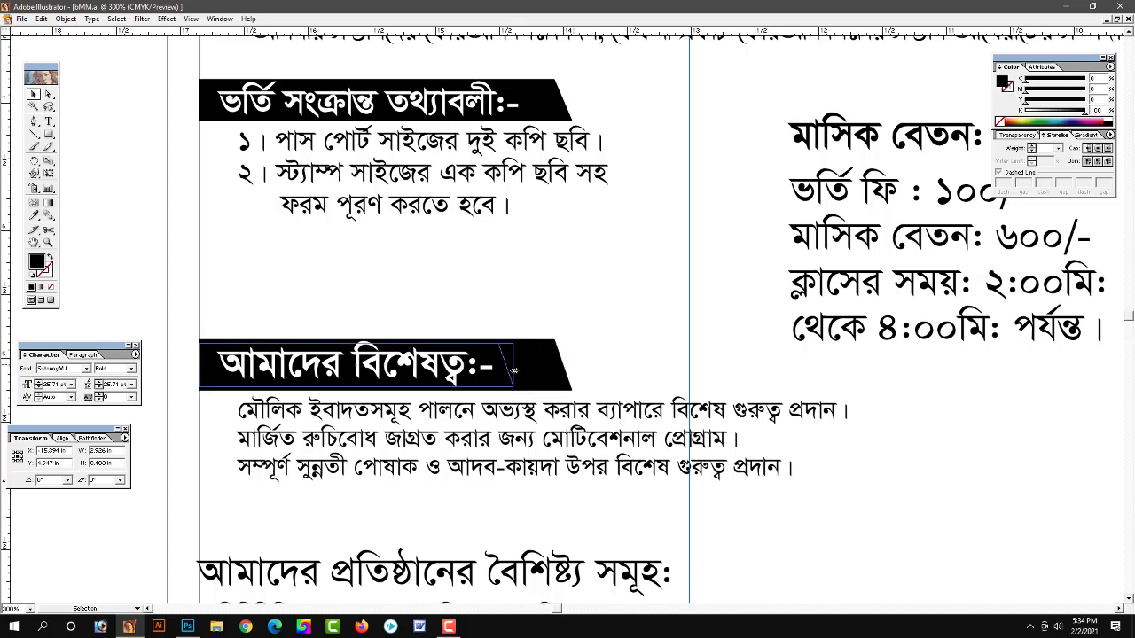
drag(513, 371, 508, 373)
click(541, 374)
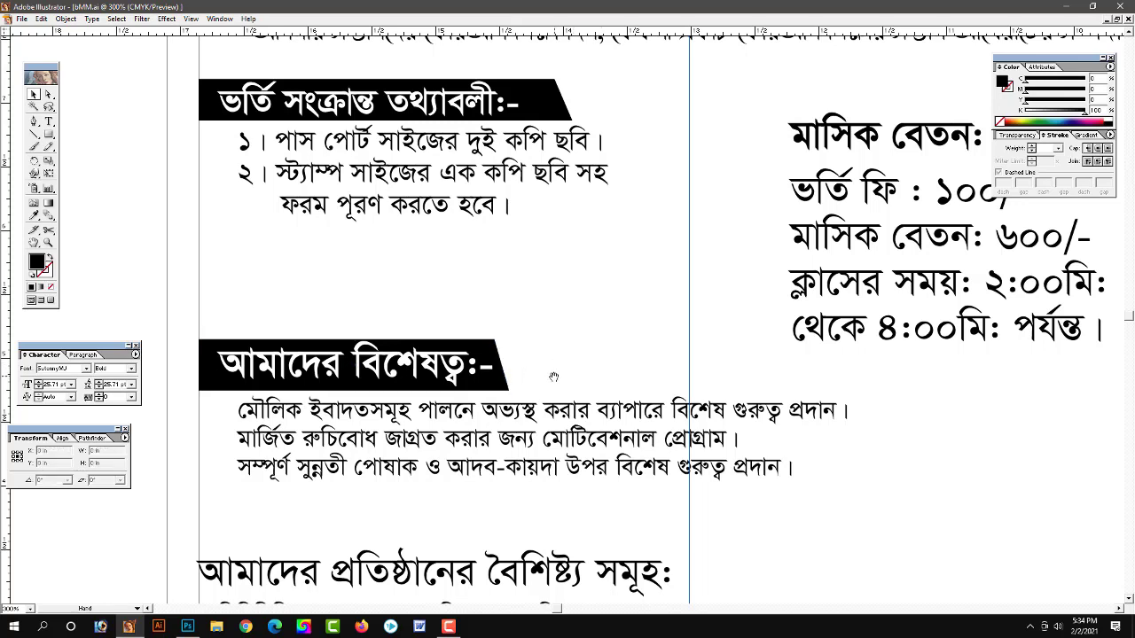
scroll(553, 377, down, 2)
scroll(554, 377, up, 2)
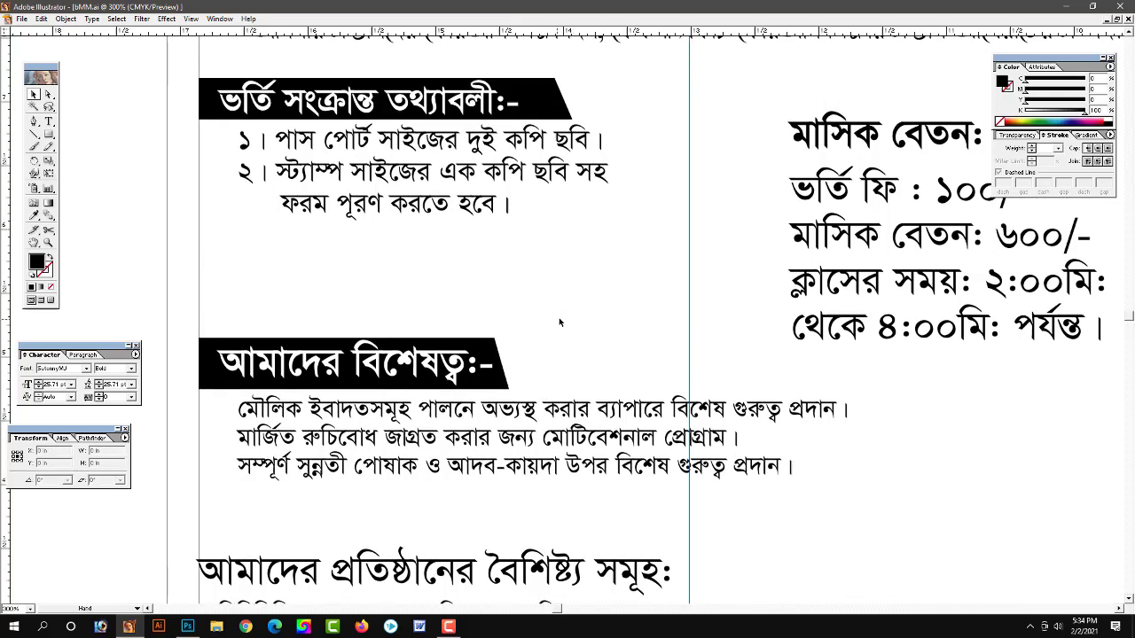
Shorten the first heading's bar to fit, then start editing that heading's text
click(545, 98)
drag(572, 100, 539, 103)
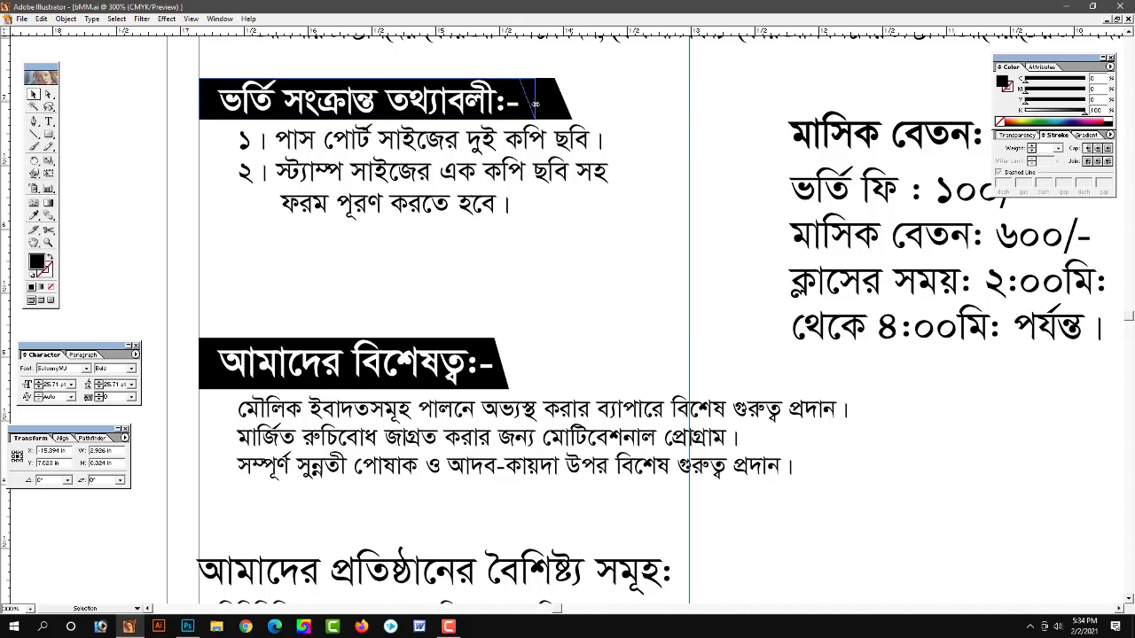
drag(539, 103, 537, 102)
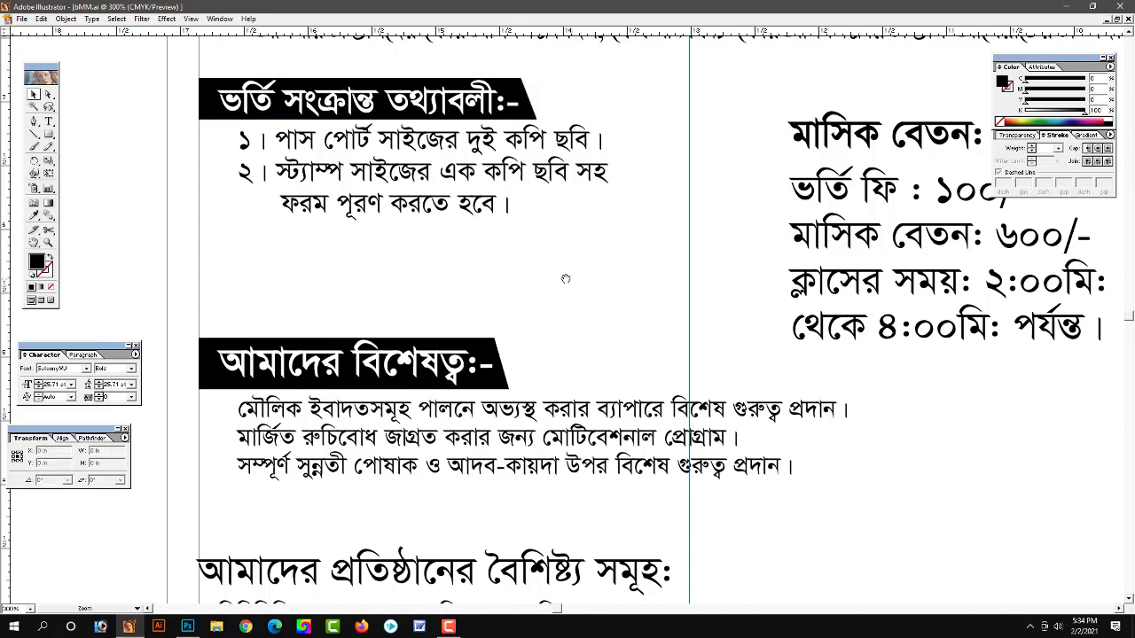
scroll(580, 271, up, 1)
scroll(580, 270, up, 1)
click(373, 213)
double_click(496, 214)
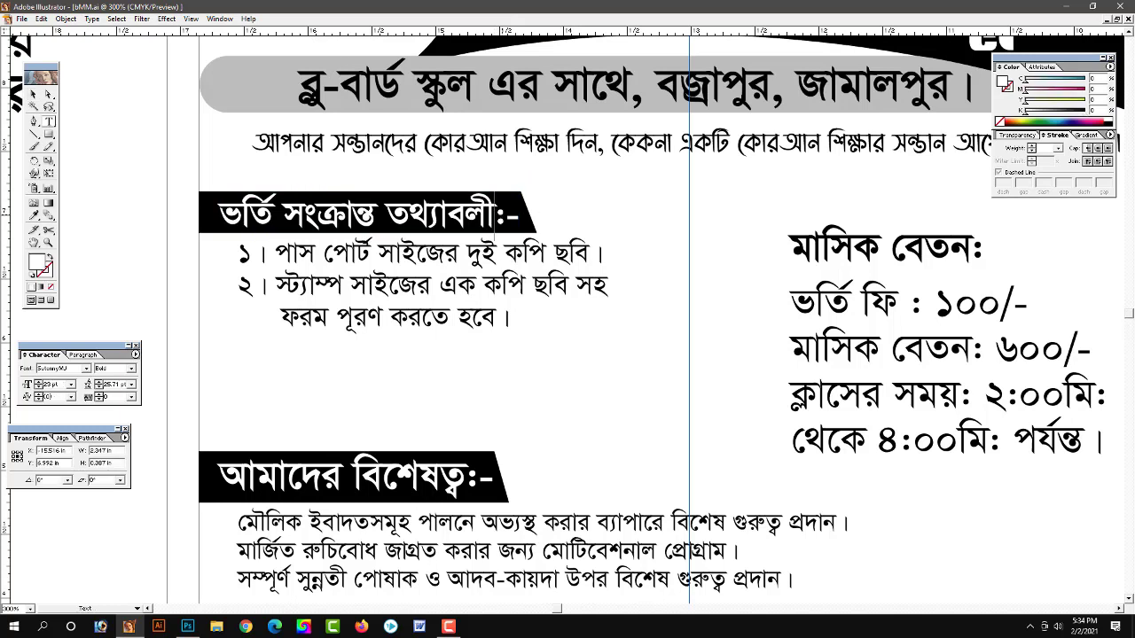
Make the first heading's ':-' its own text object, enlarge it by about a third, and outline it
key(v)
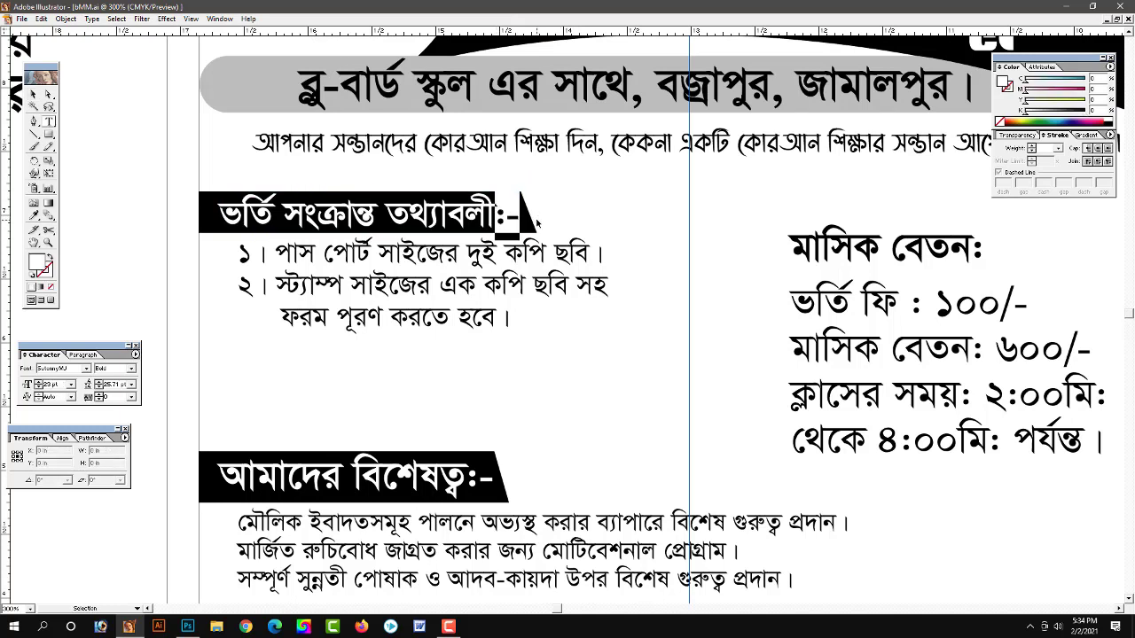
key(ctrl+x)
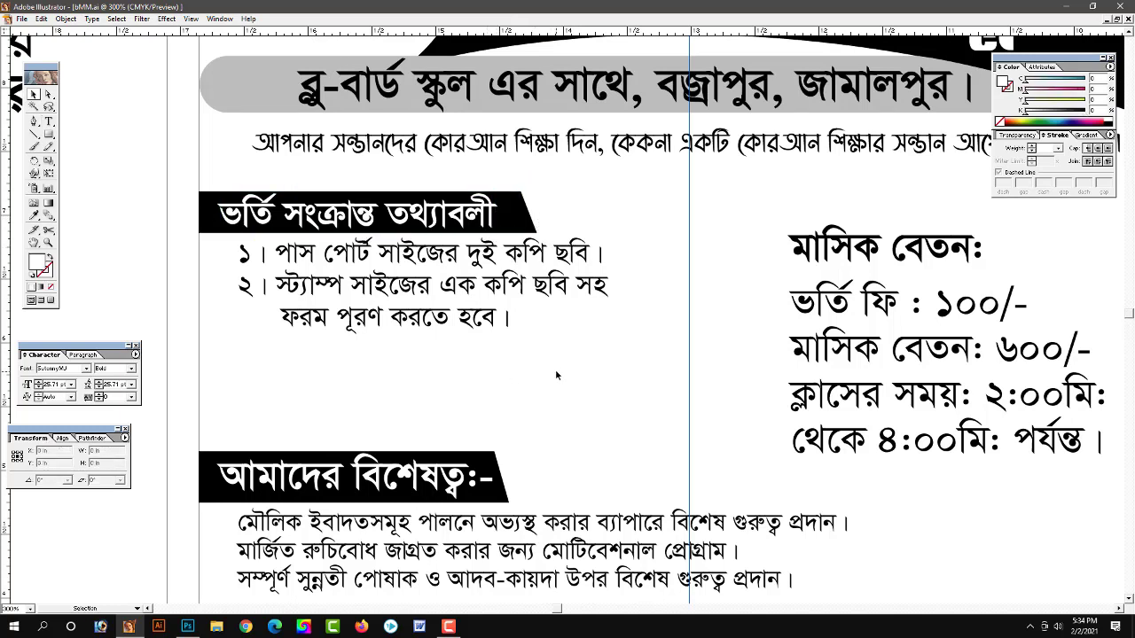
key(ctrl+v)
drag(555, 297, 516, 214)
key(ctrl+equal)
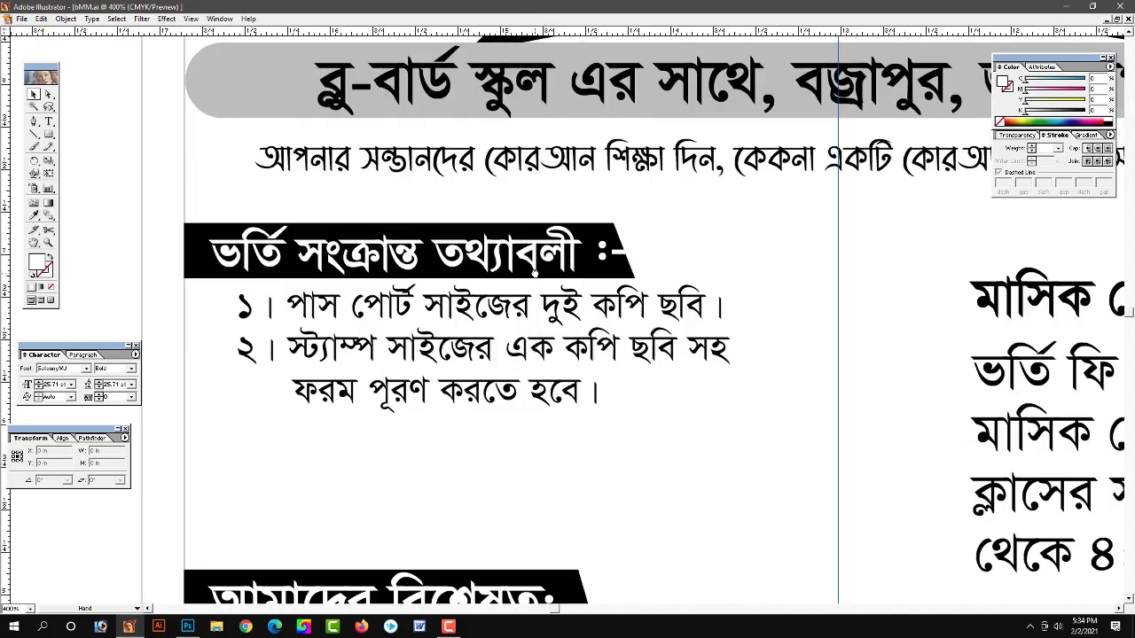
click(606, 258)
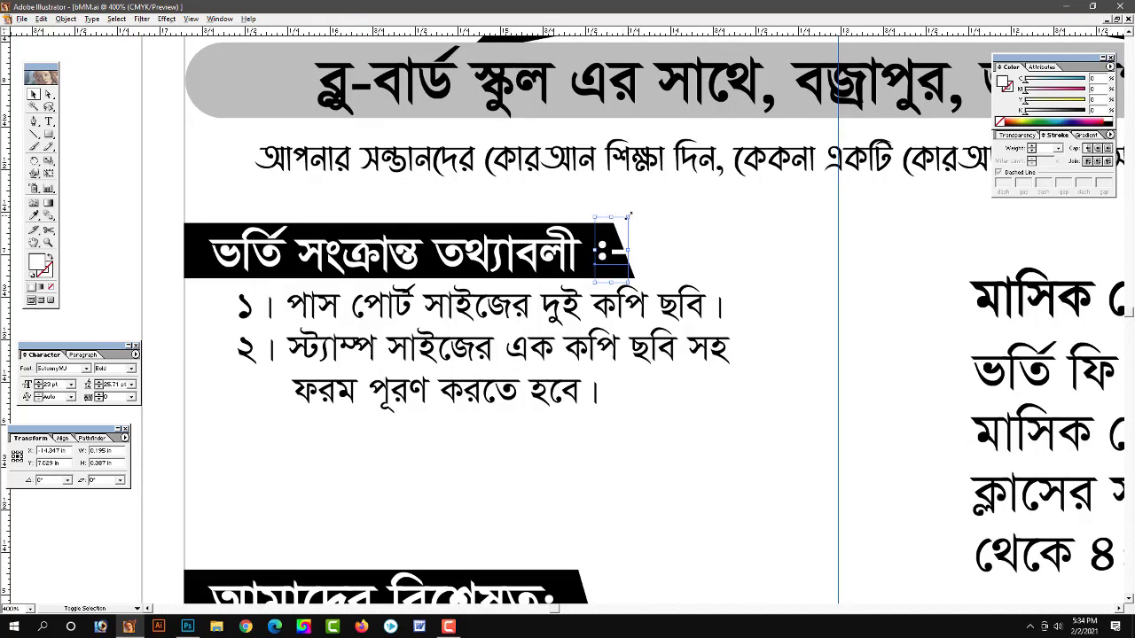
drag(640, 210, 645, 204)
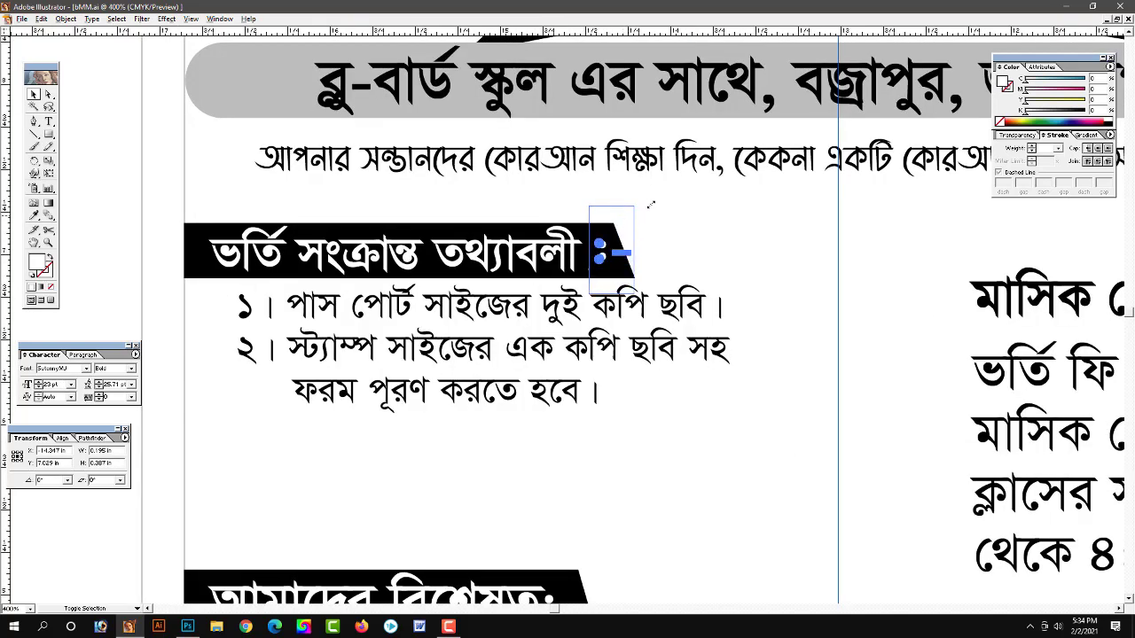
key(Delete)
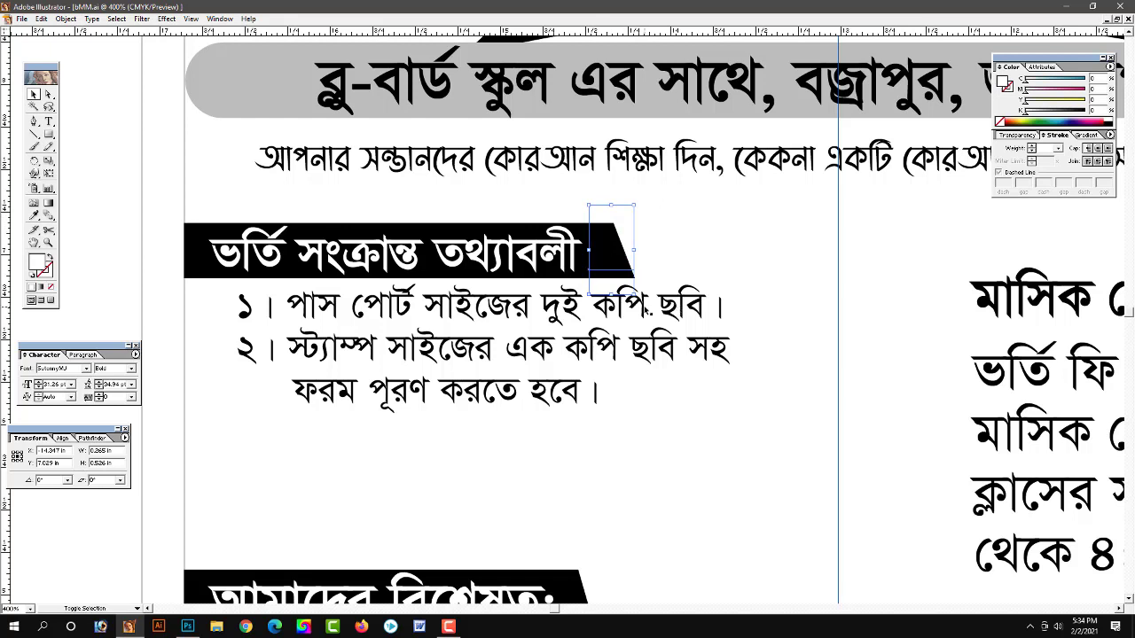
key(ctrl+z)
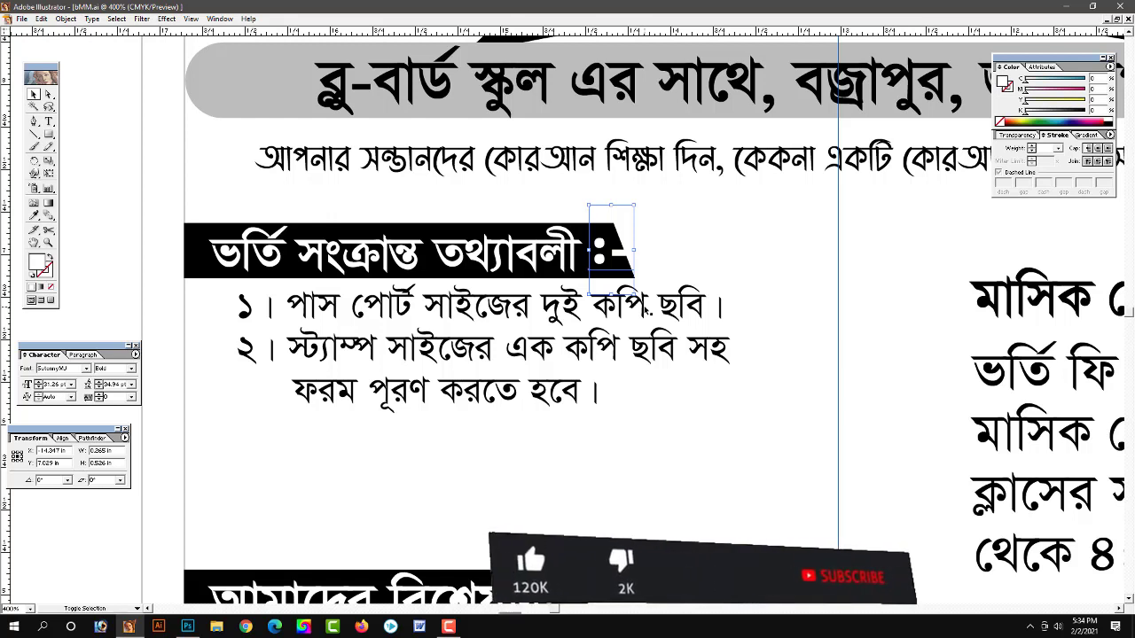
key(ctrl+shift+o)
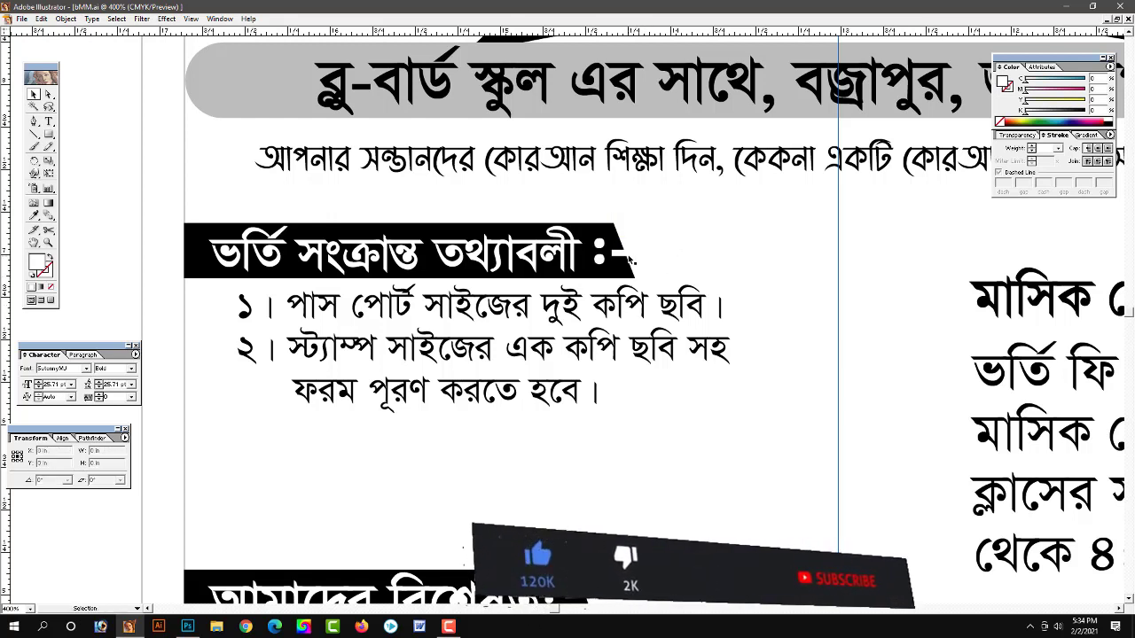
click(664, 266)
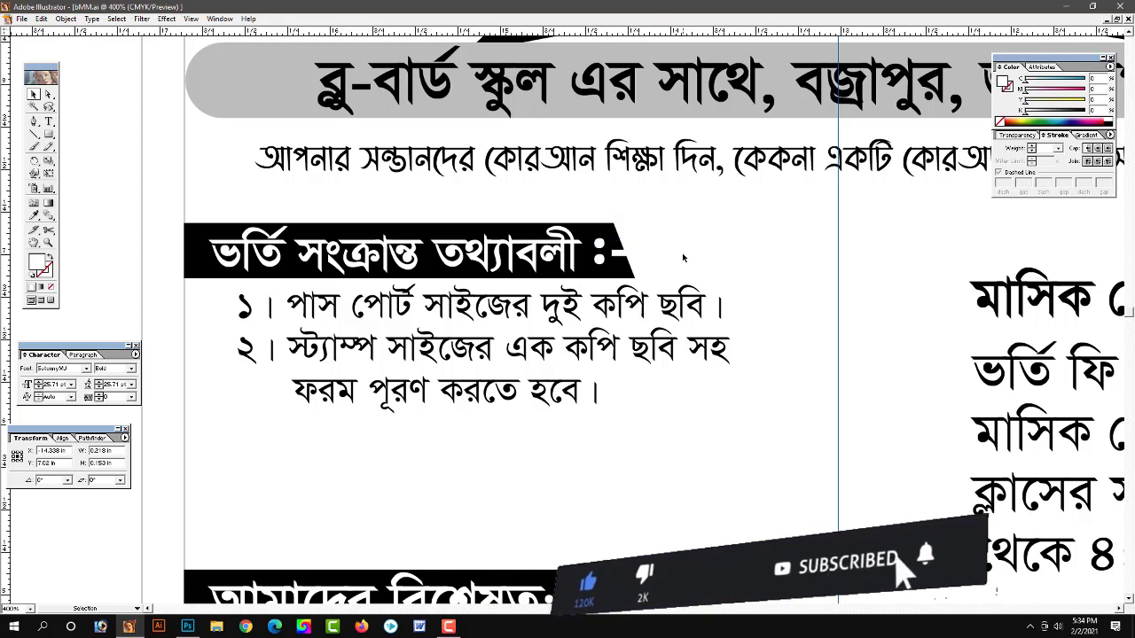
Replace the second heading's ':-' with a copy of the first heading's outlined ':-' mark
key(ctrl+minus)
drag(559, 412, 586, 327)
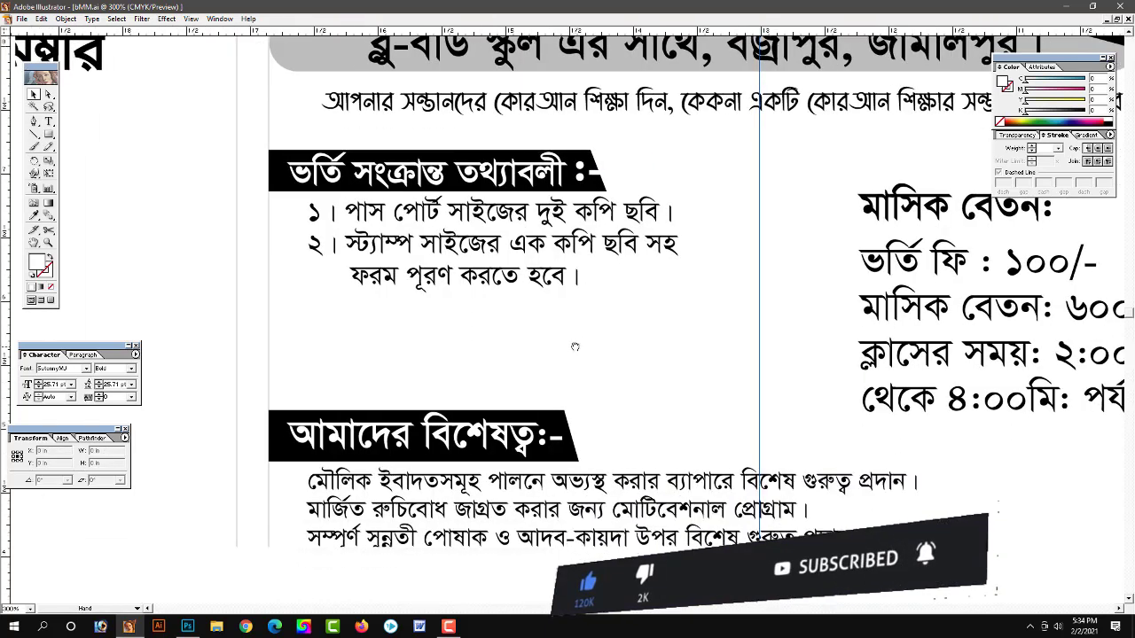
click(550, 435)
double_click(550, 434)
drag(535, 434, 594, 436)
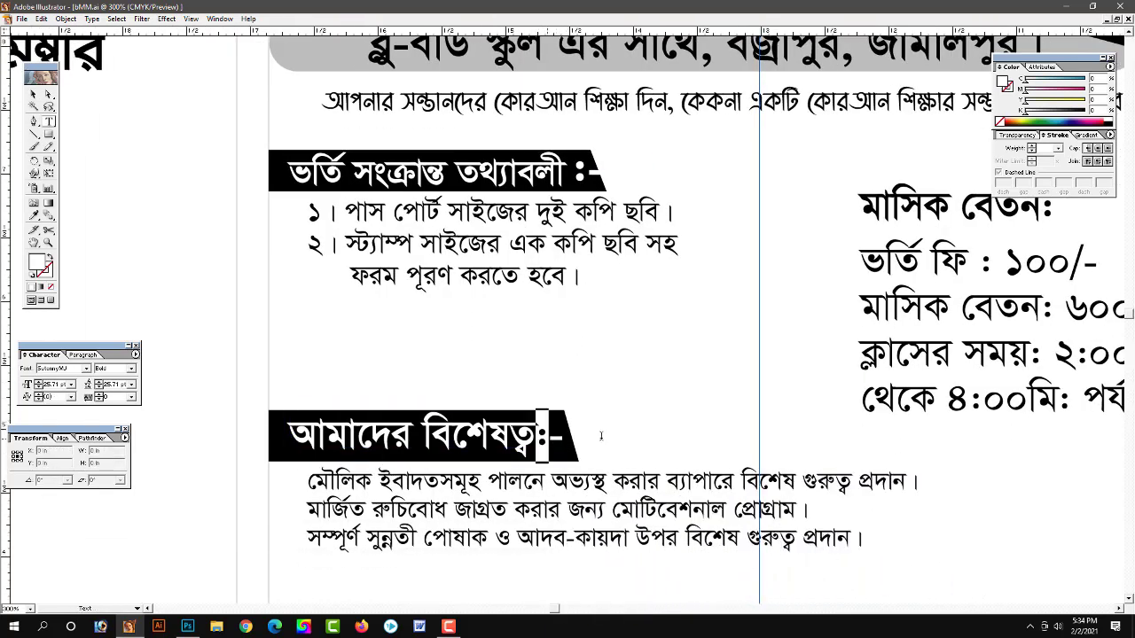
key(BackSpace)
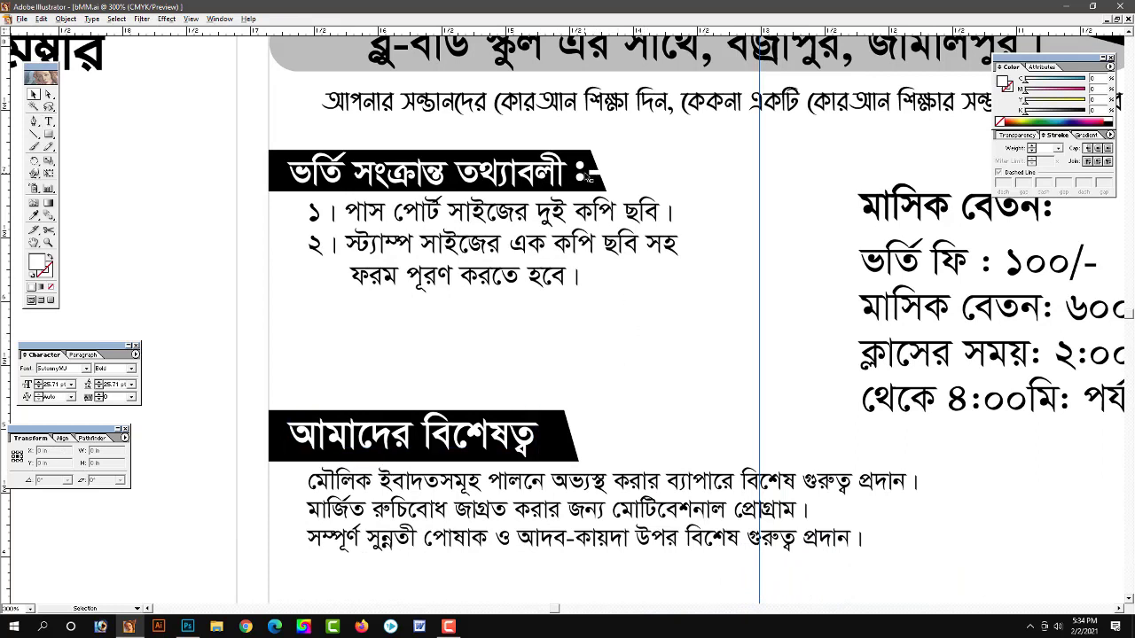
ctrl+click(590, 173)
key(ctrl+c)
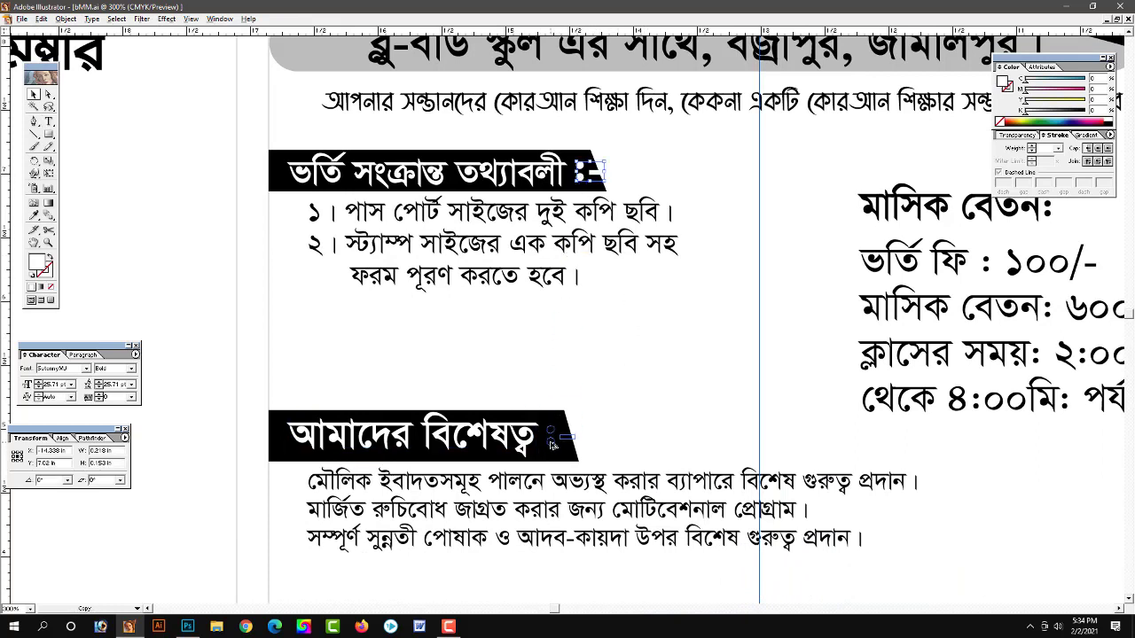
drag(552, 447, 557, 440)
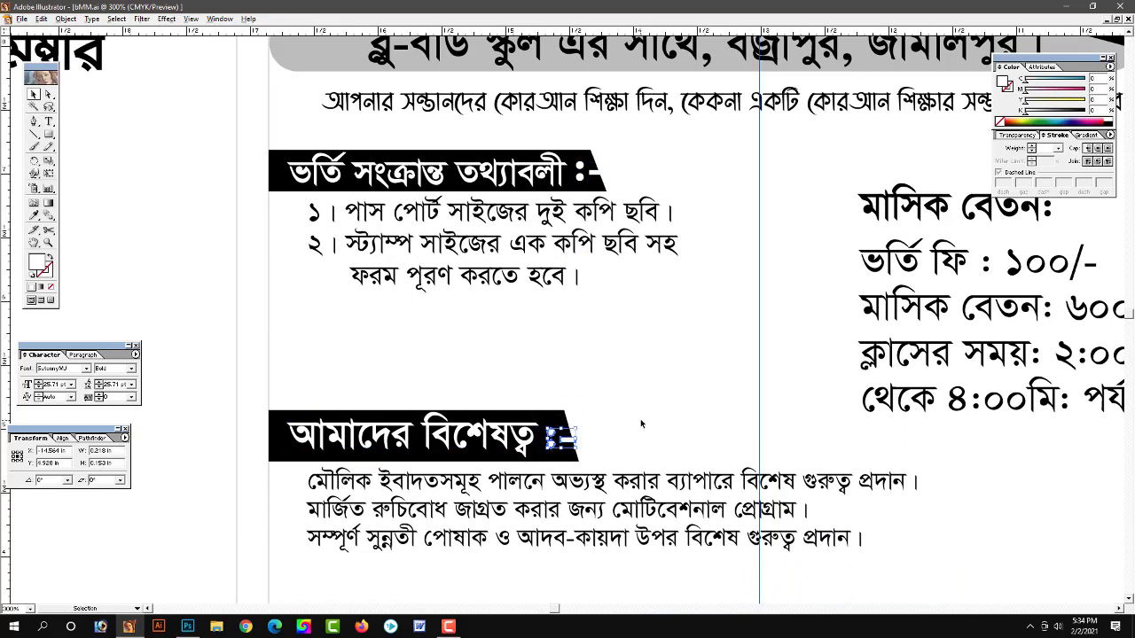
ctrl+alt+click(608, 346)
Draw a rectangle across the third heading, nudge it slightly lower, and fill it black
ctrl+alt+click(608, 346)
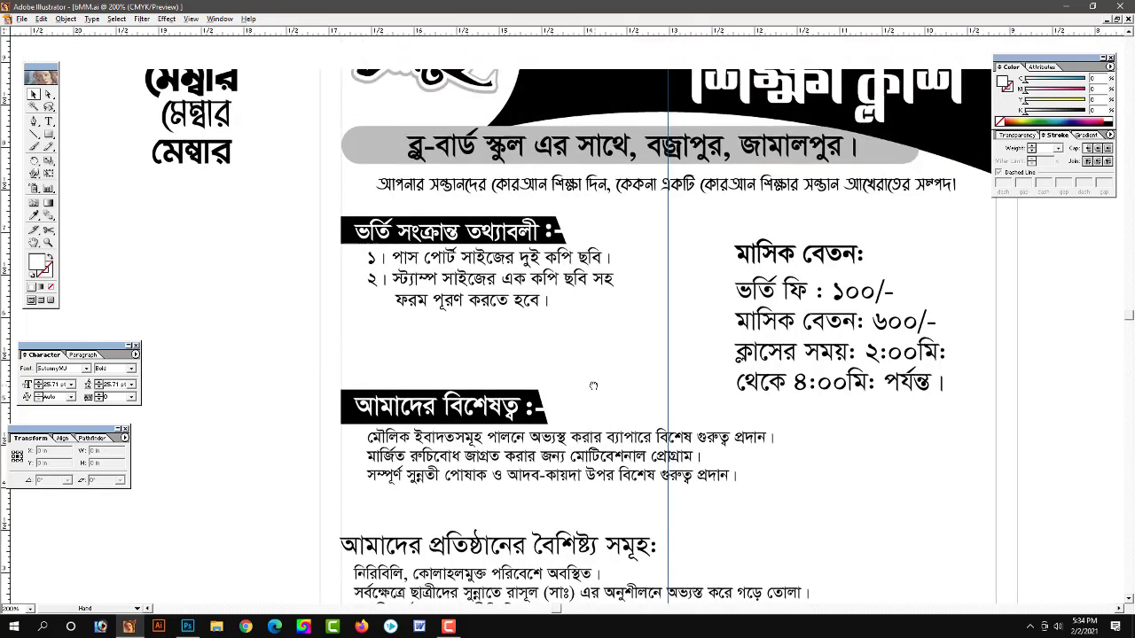
scroll(591, 296, down, 2)
scroll(591, 297, down, 2)
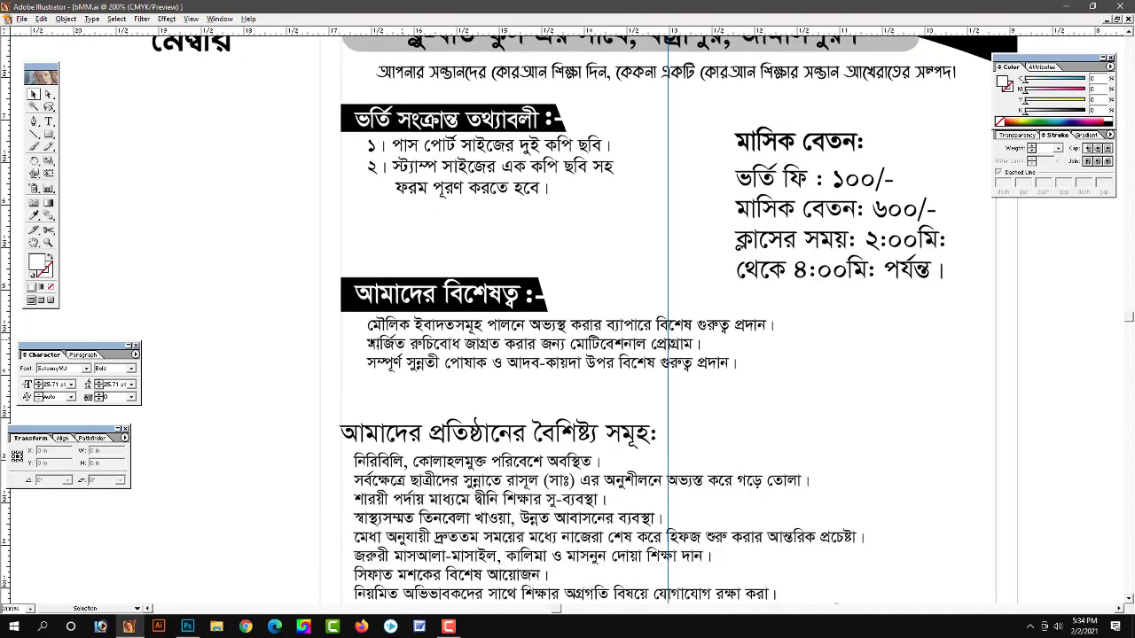
click(49, 134)
drag(340, 409, 668, 442)
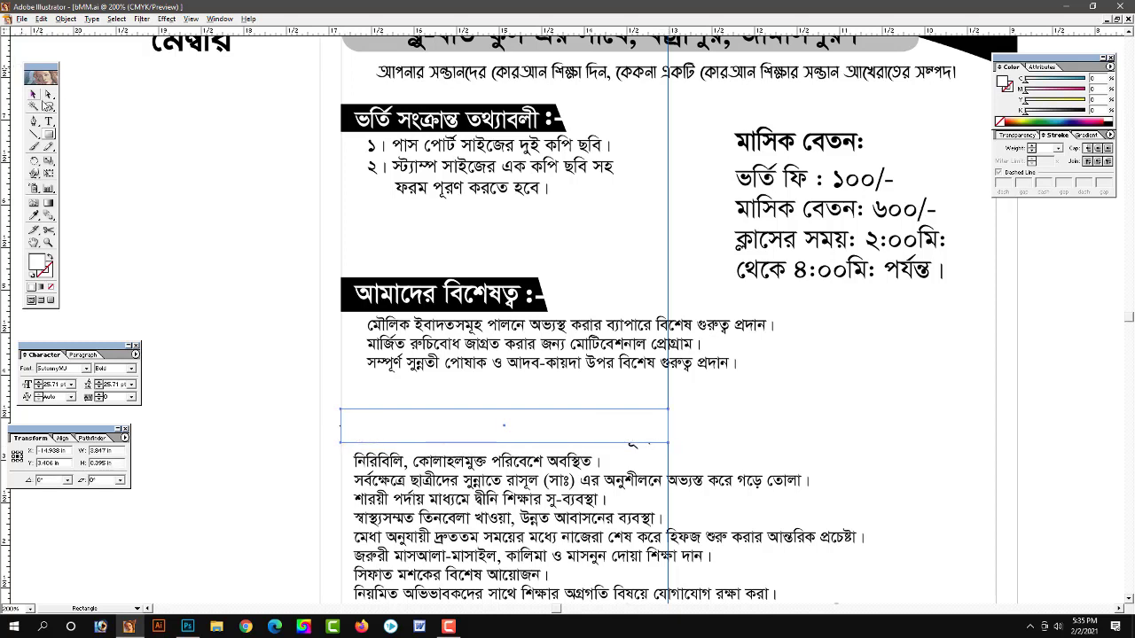
click(34, 94)
key(Down)
key(Down)
key(Down)
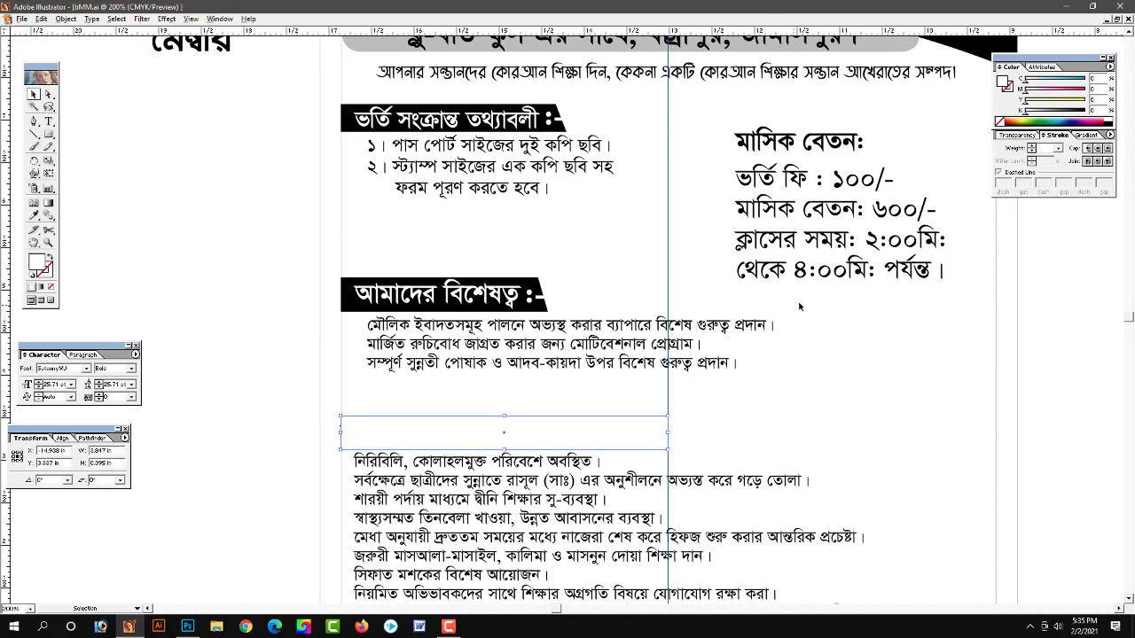
click(1111, 121)
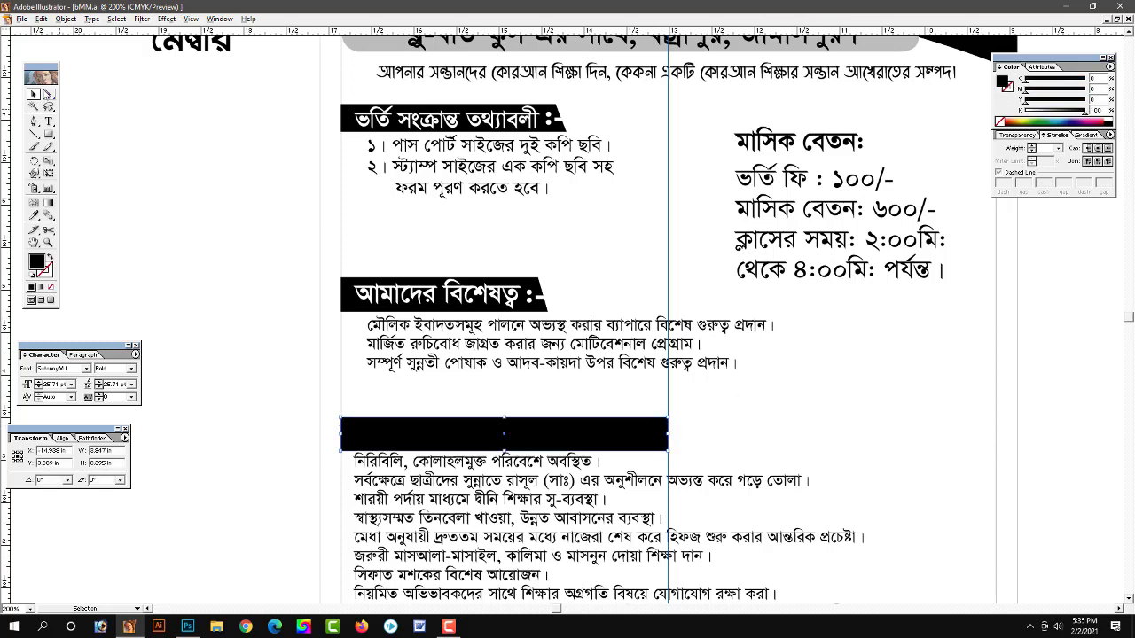
Shorten the black bar and slant its right end by moving the top-right corner left
click(48, 94)
click(671, 423)
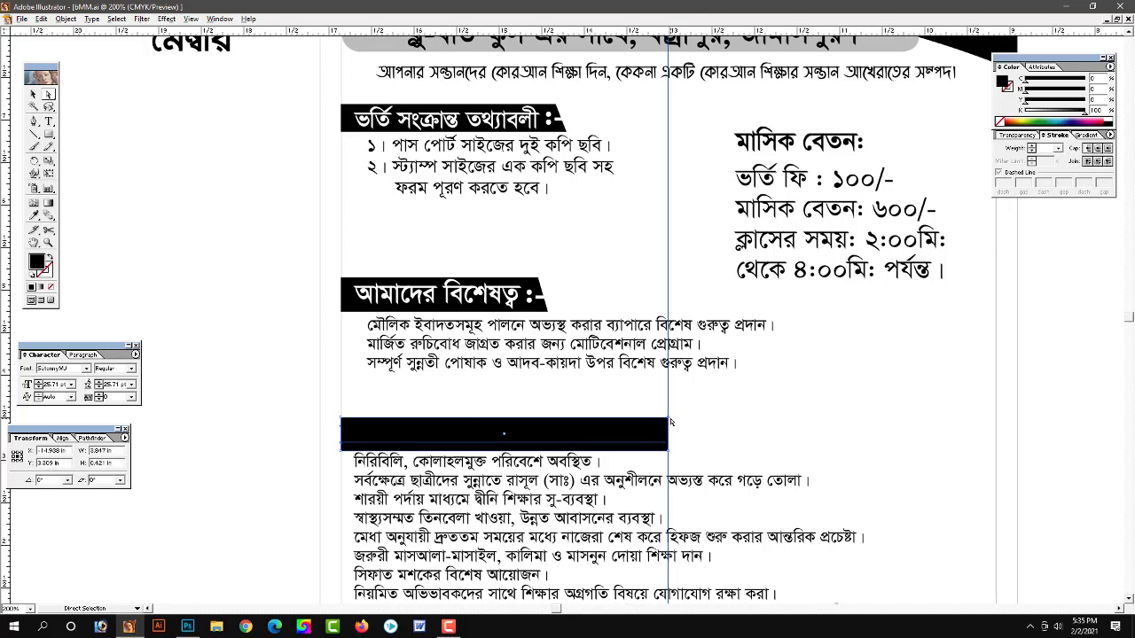
key(ctrl)
drag(586, 448, 667, 452)
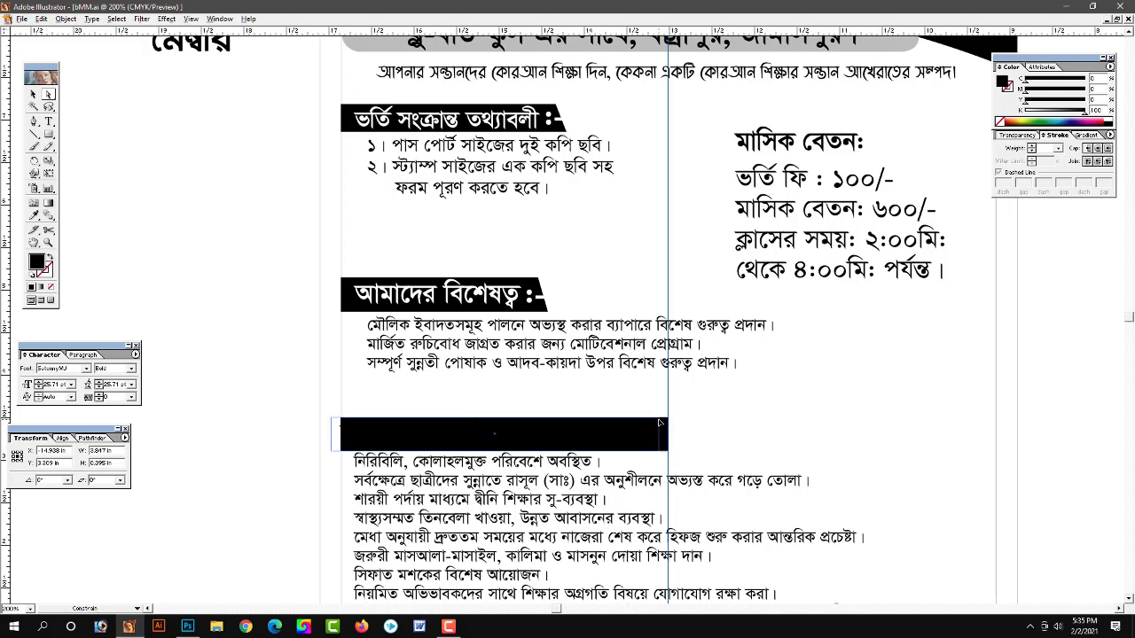
click(702, 414)
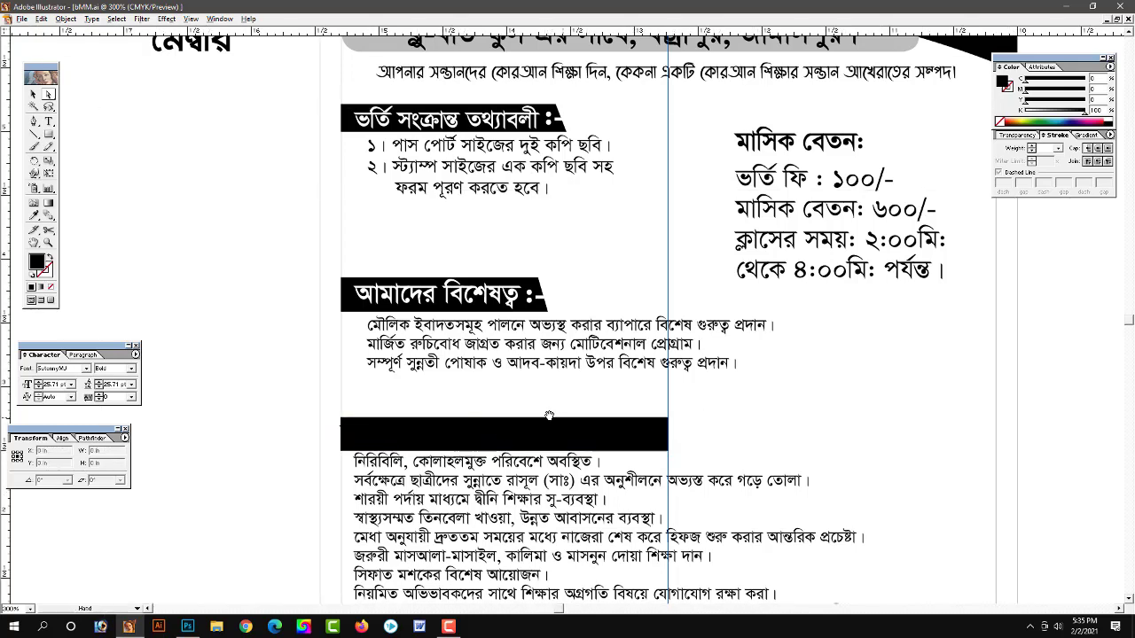
key(ctrl+plus)
click(729, 300)
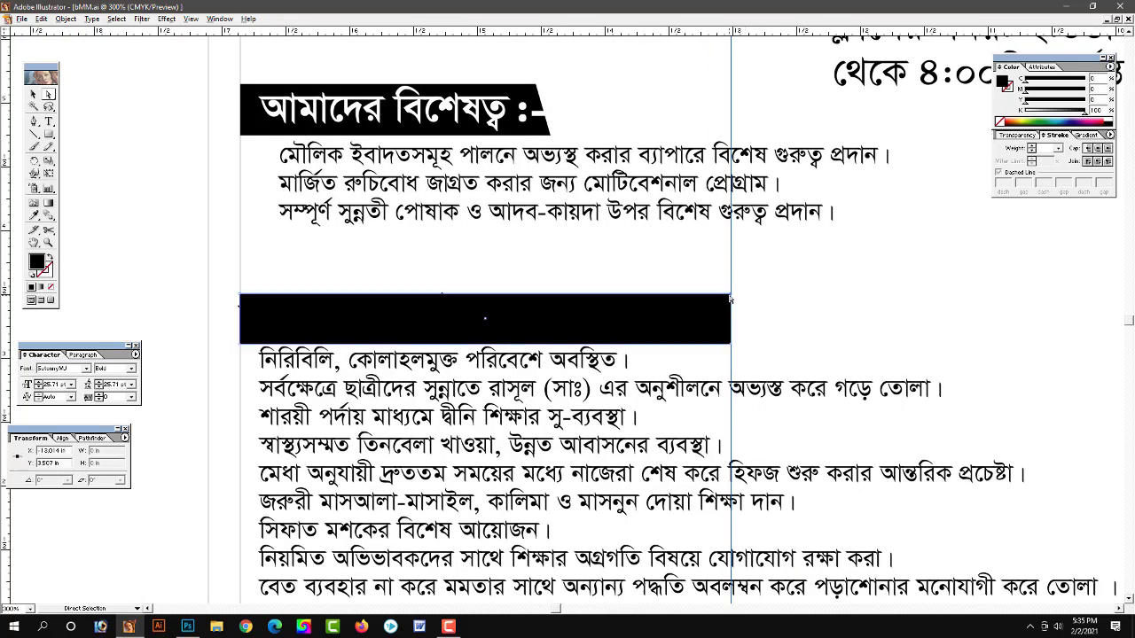
drag(733, 298, 711, 300)
click(35, 95)
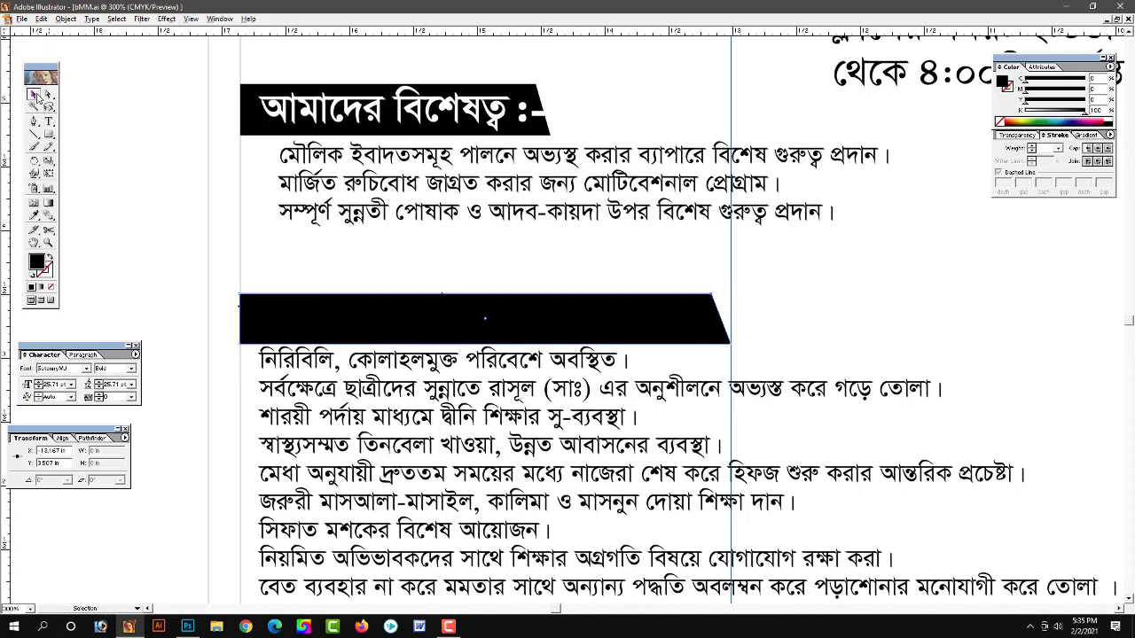
click(716, 314)
Send the black bar behind the third heading and delete the colon after সমূহ
key(ctrl+shift+bracketleft)
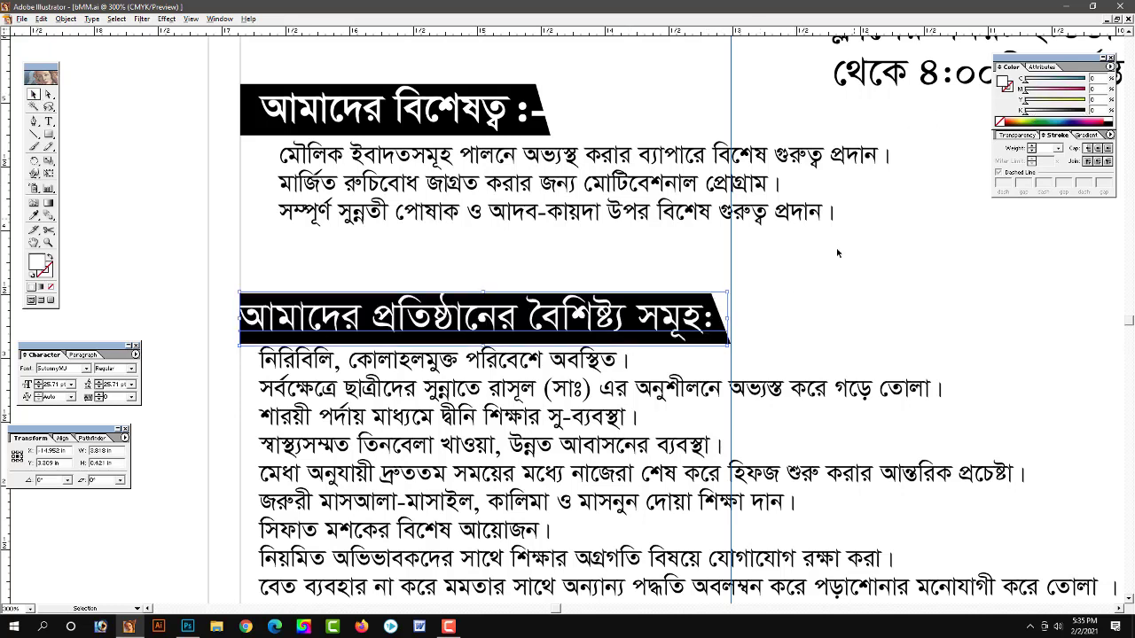
click(836, 247)
key(t)
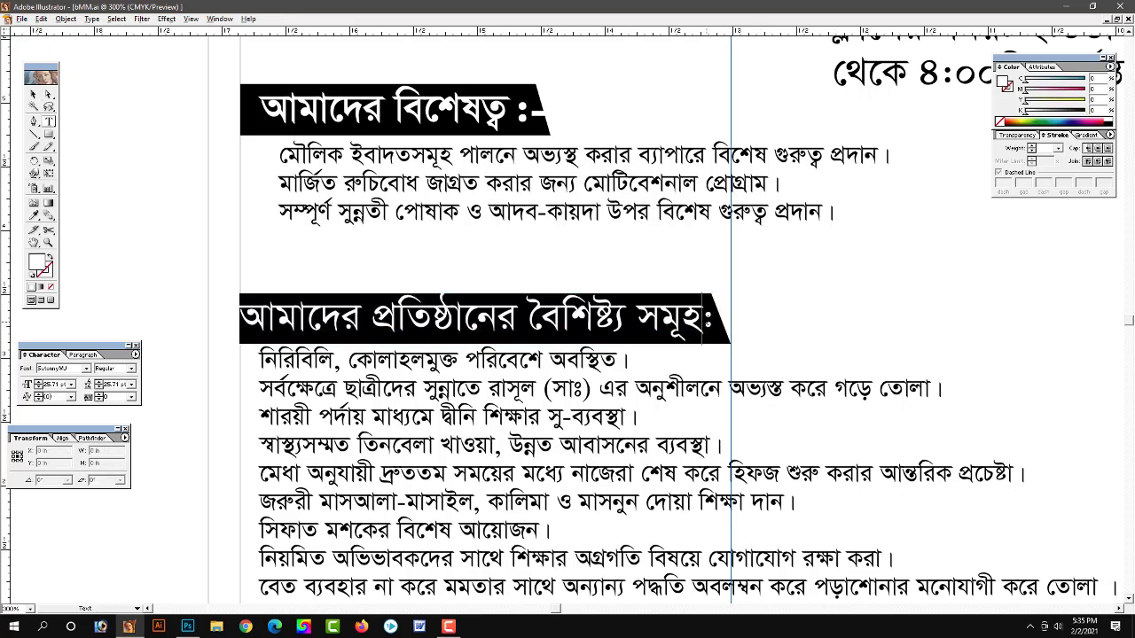
drag(701, 319, 725, 319)
key(BackSpace)
Set the third heading to 24 pt Bold and nudge it slightly right
click(34, 94)
triple_click(55, 384)
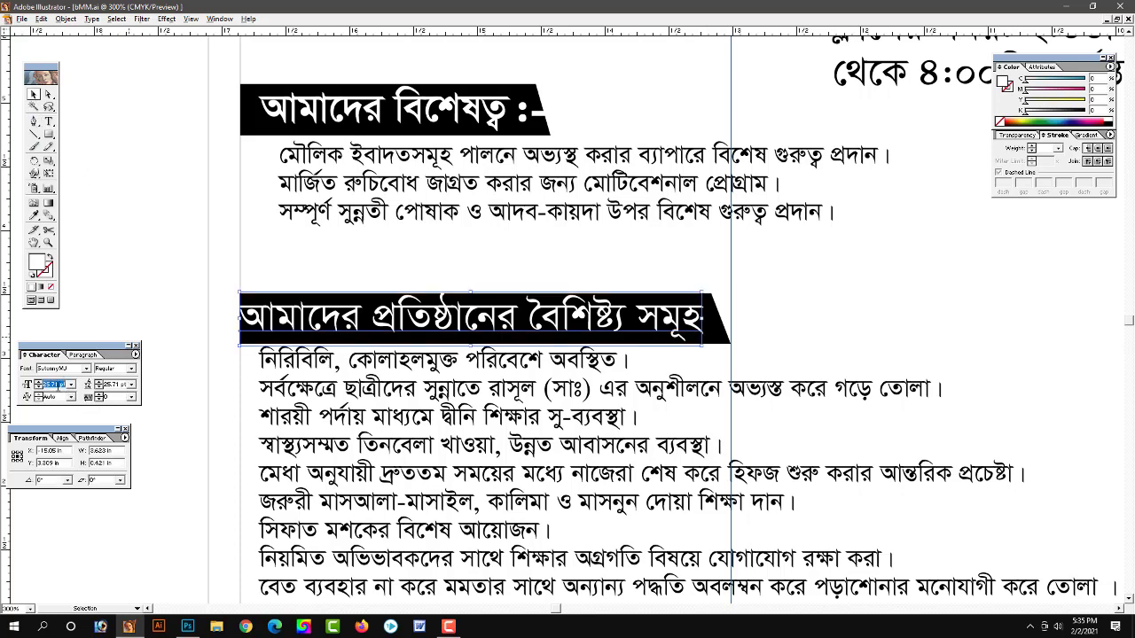
text(28)
key(Return)
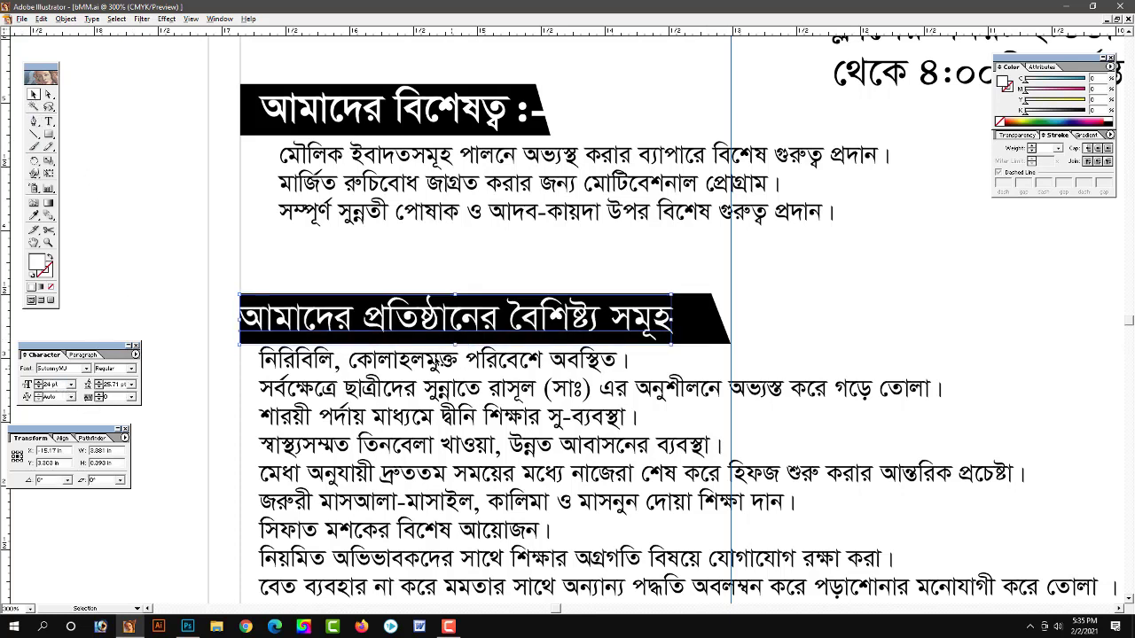
key(Right)
key(Right)
key(Right)
key(Right)
key(Right)
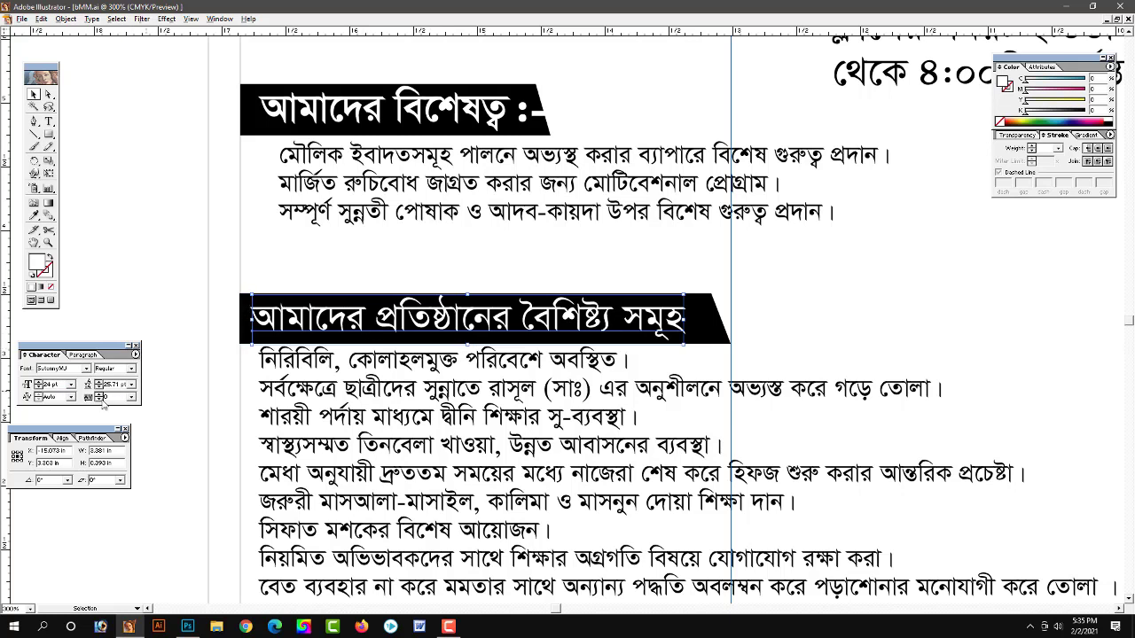
click(132, 369)
click(110, 392)
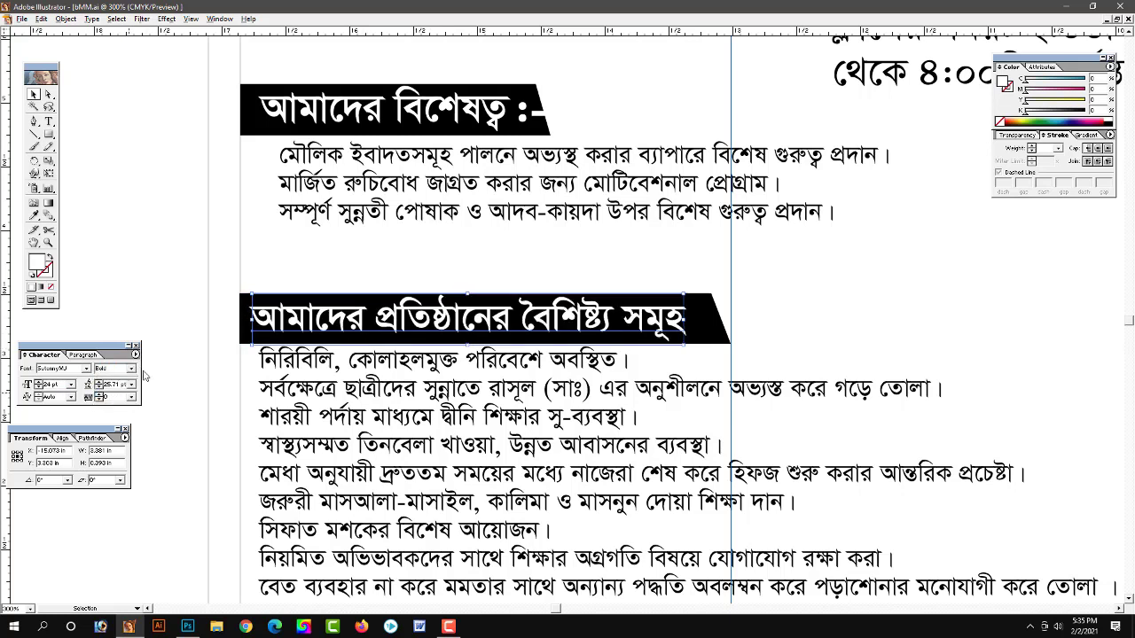
click(519, 253)
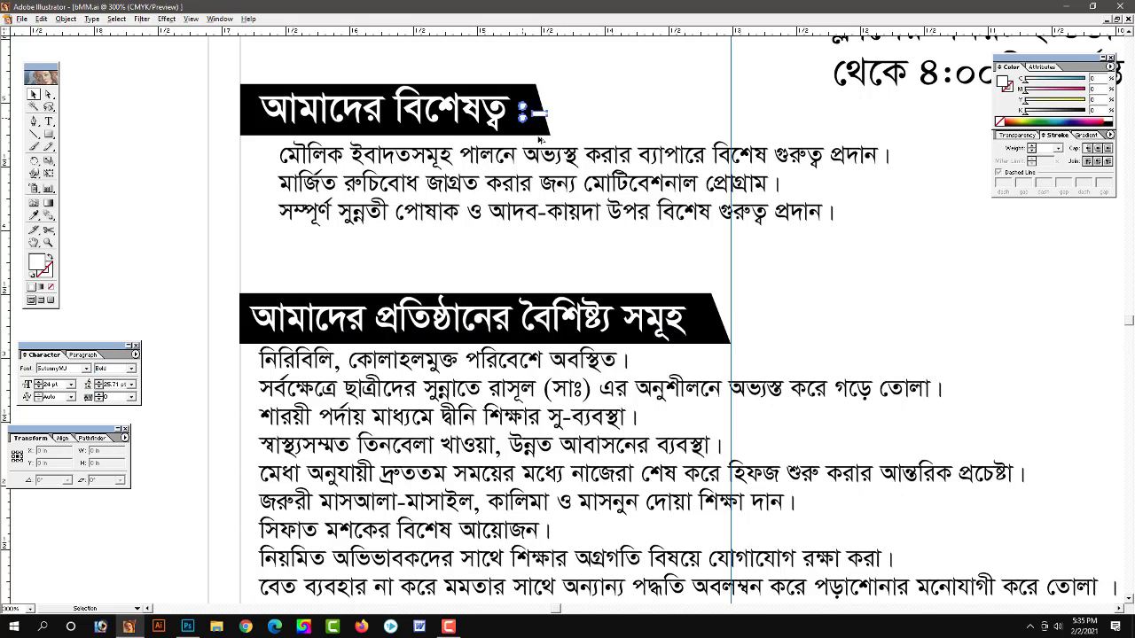
Copy the ':-' mark from the heading above onto the end of the third heading
drag(534, 122, 701, 326)
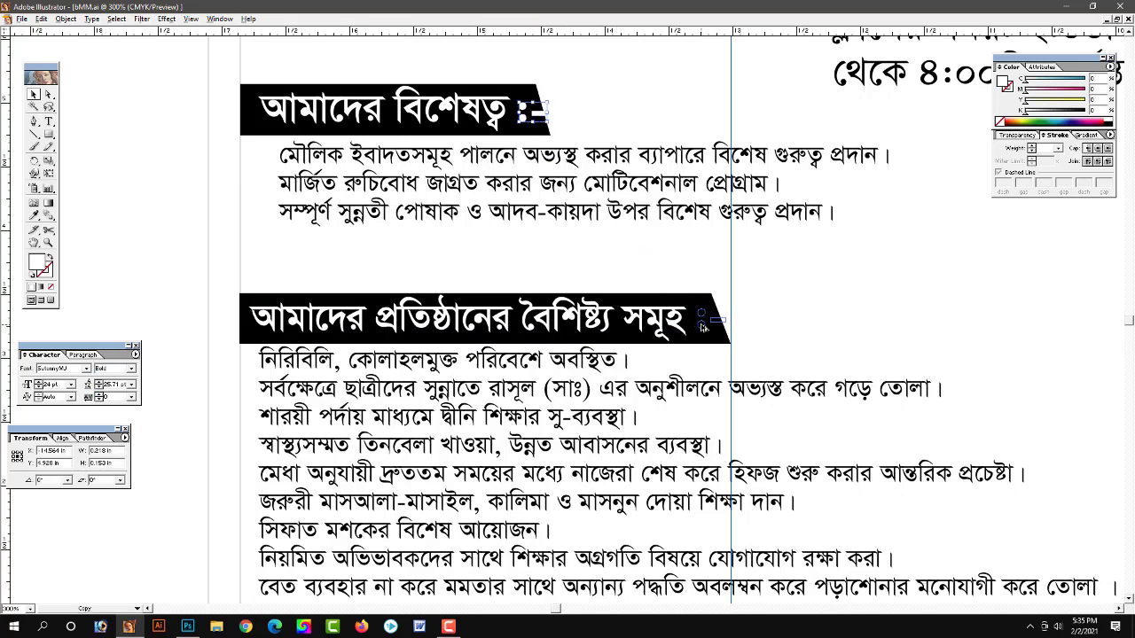
click(764, 351)
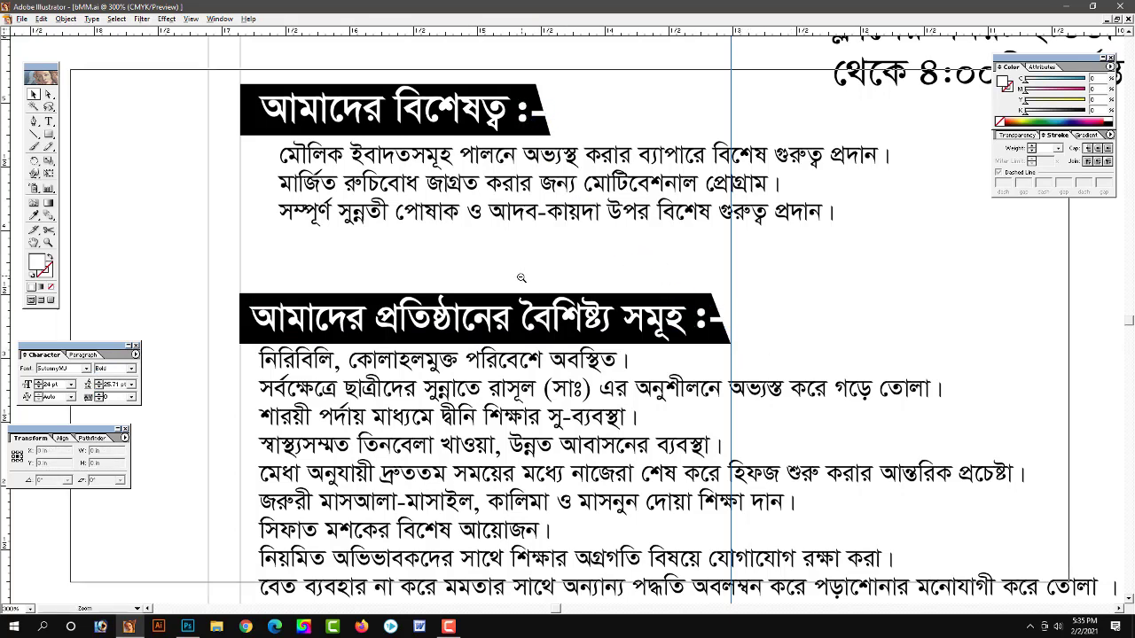
key(ctrl+minus)
scroll(532, 337, up, 3)
key(ctrl+minus)
Move the 'আমাদের বিশেষত্ব' heading and its list paragraph up beneath the first section
drag(525, 355, 468, 271)
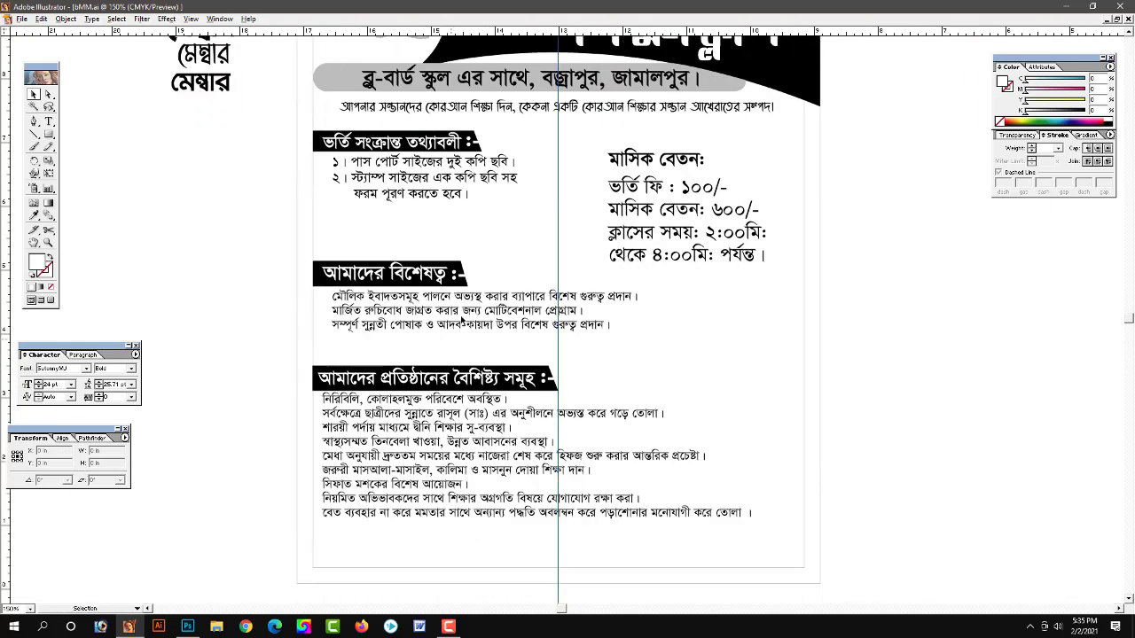
click(448, 273)
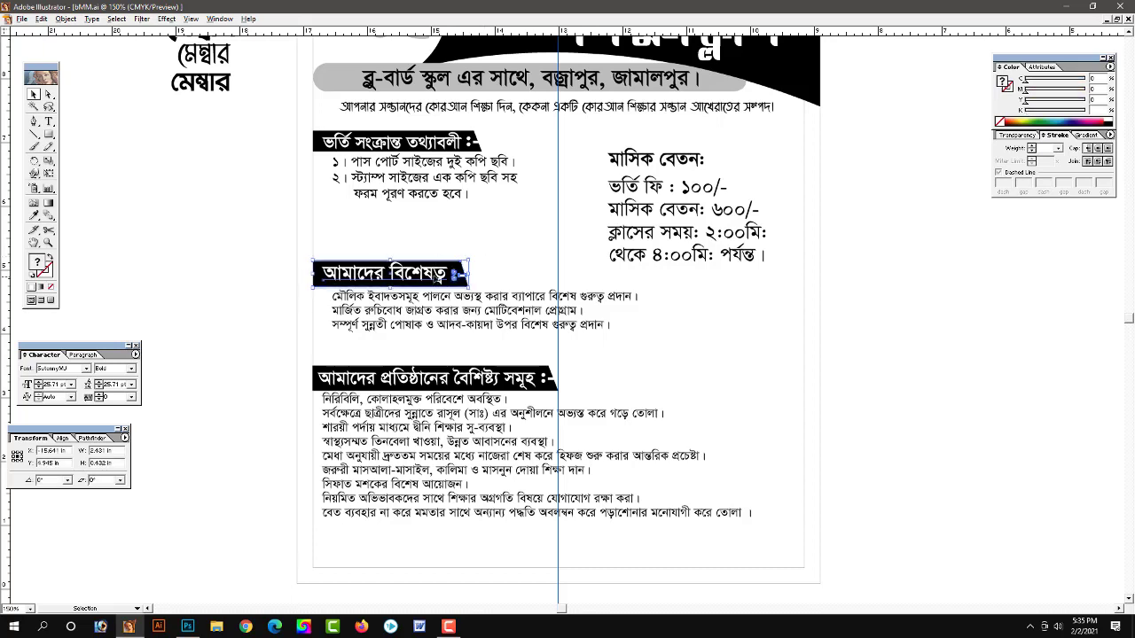
drag(454, 275, 437, 232)
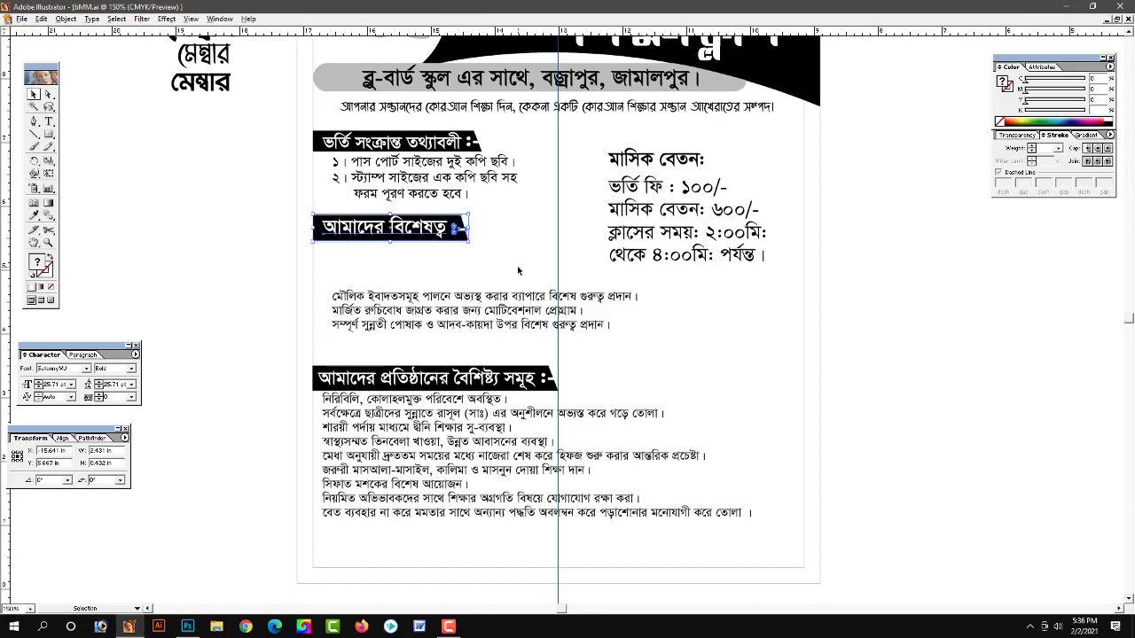
mouse_move(452, 299)
mouse_down()
mouse_move(452, 266)
mouse_move(504, 255)
mouse_up()
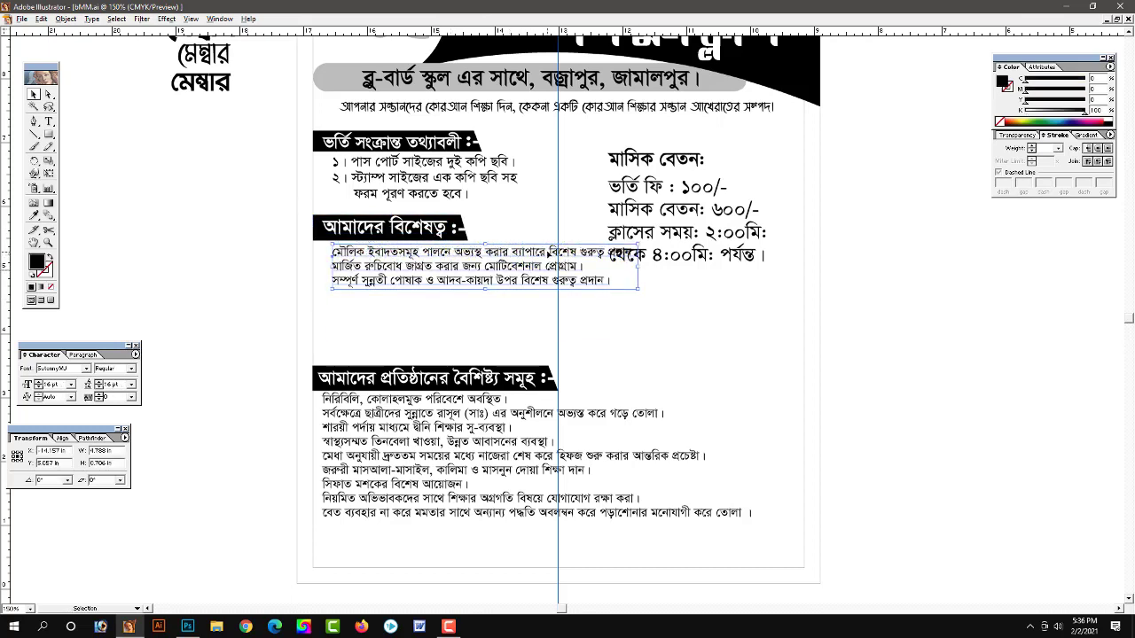
Break the first list item before 'বিশেষ গুরুত্ব প্রদান' onto a second line
key(t)
click(548, 252)
key(Return)
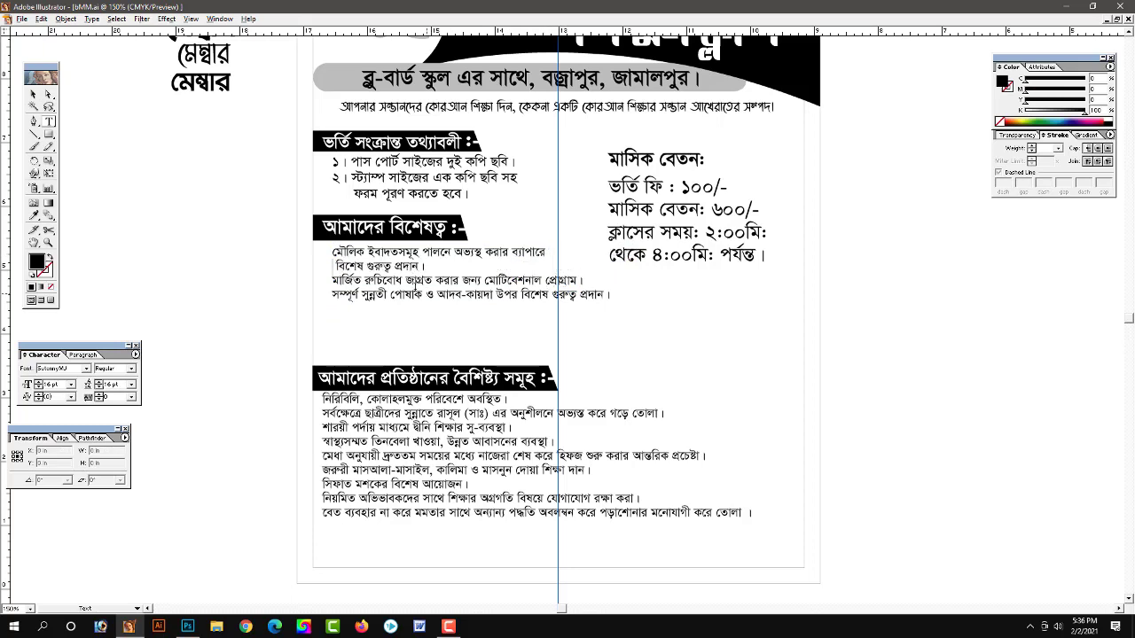
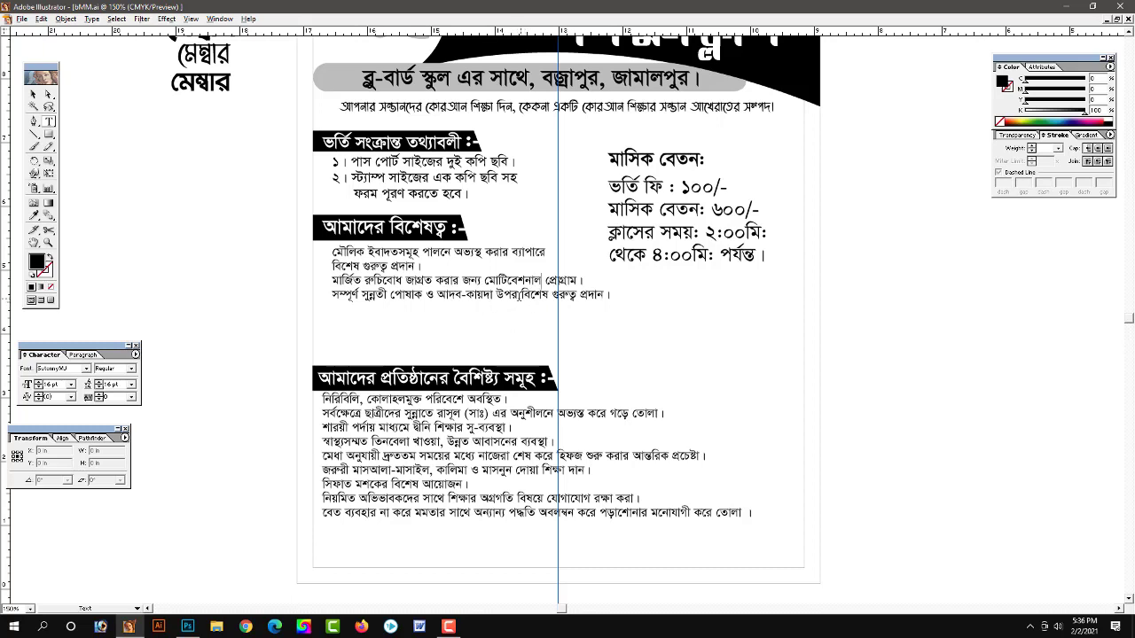
Rebreak the paragraph so বিশেষ গুরুত্ব প্রদান।, ব্যাপারে and প্রোগ্রাম। start new lines, without the leading space
click(520, 295)
key(Return)
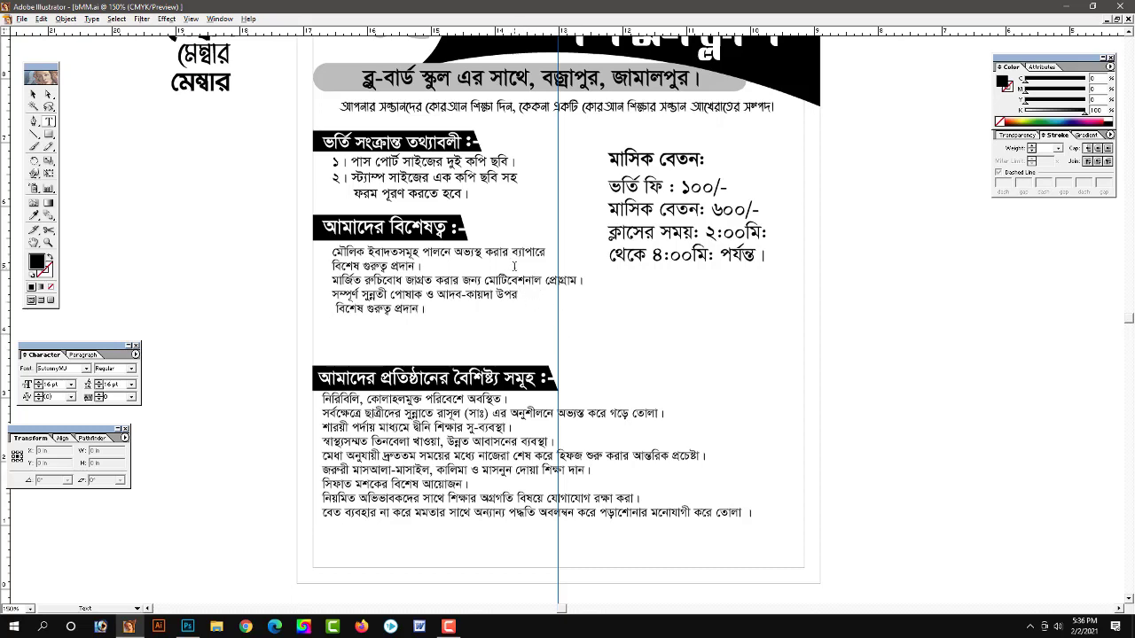
key(Return)
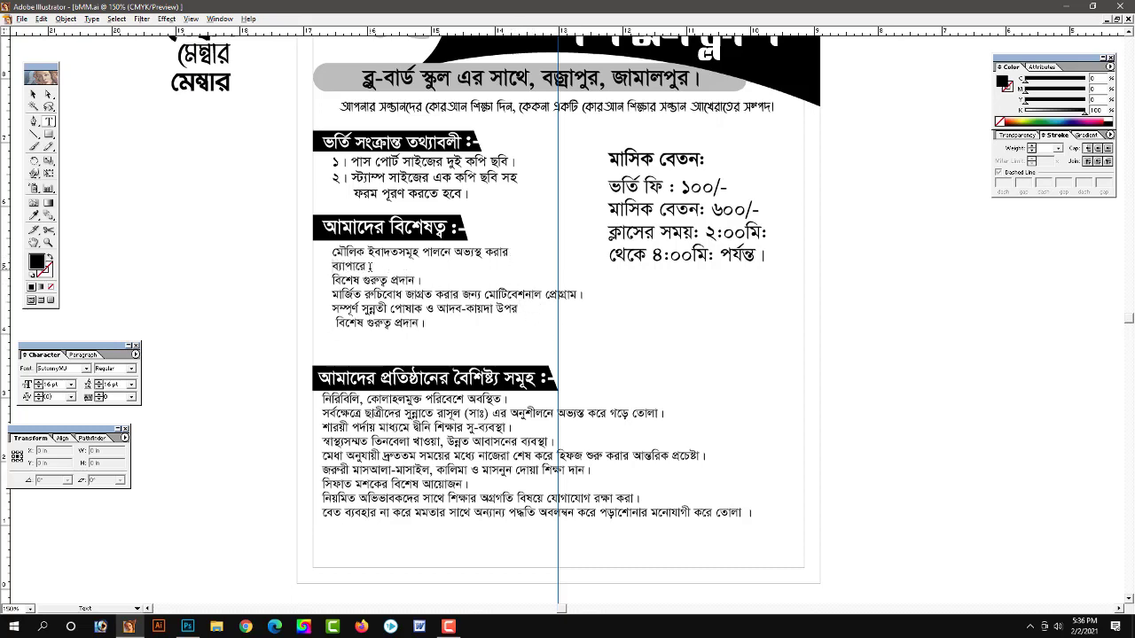
key(Delete)
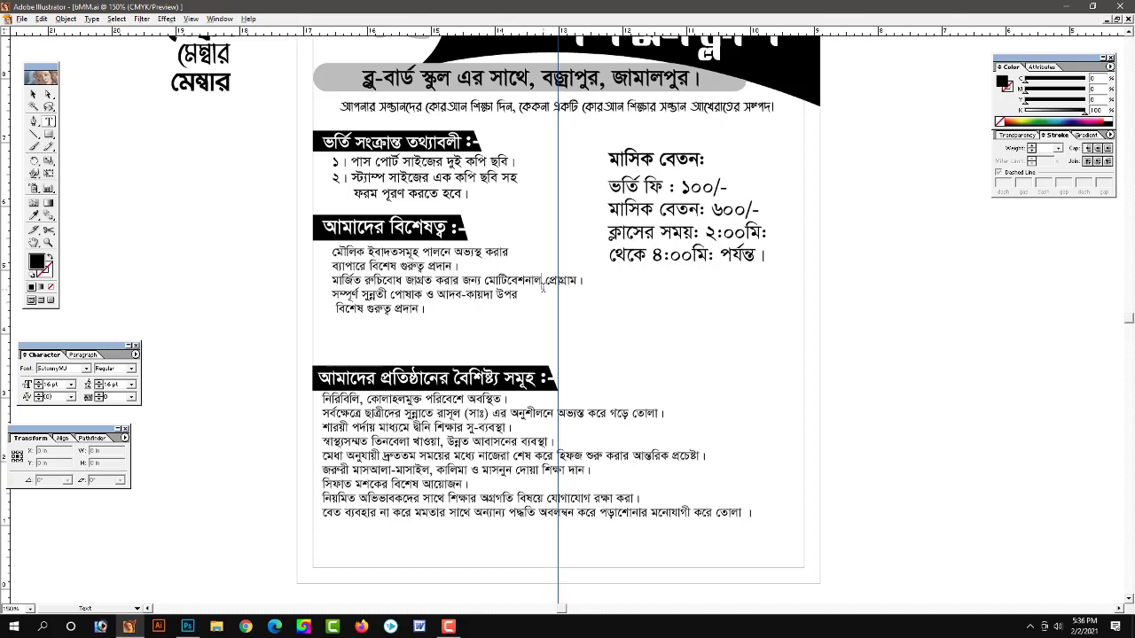
key(Return)
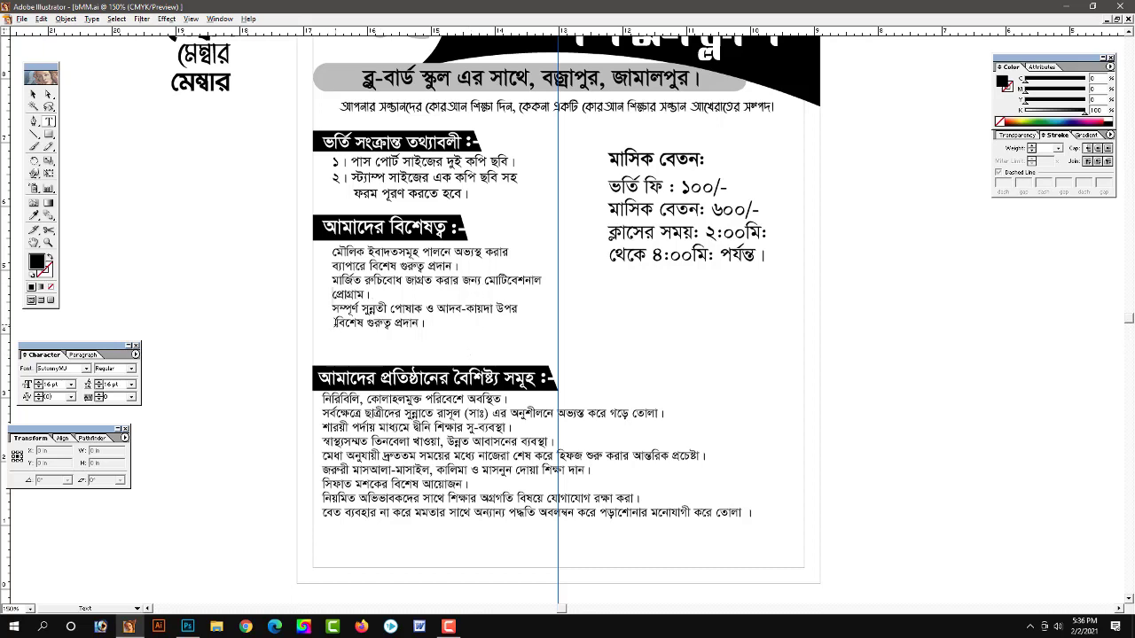
key(BackSpace)
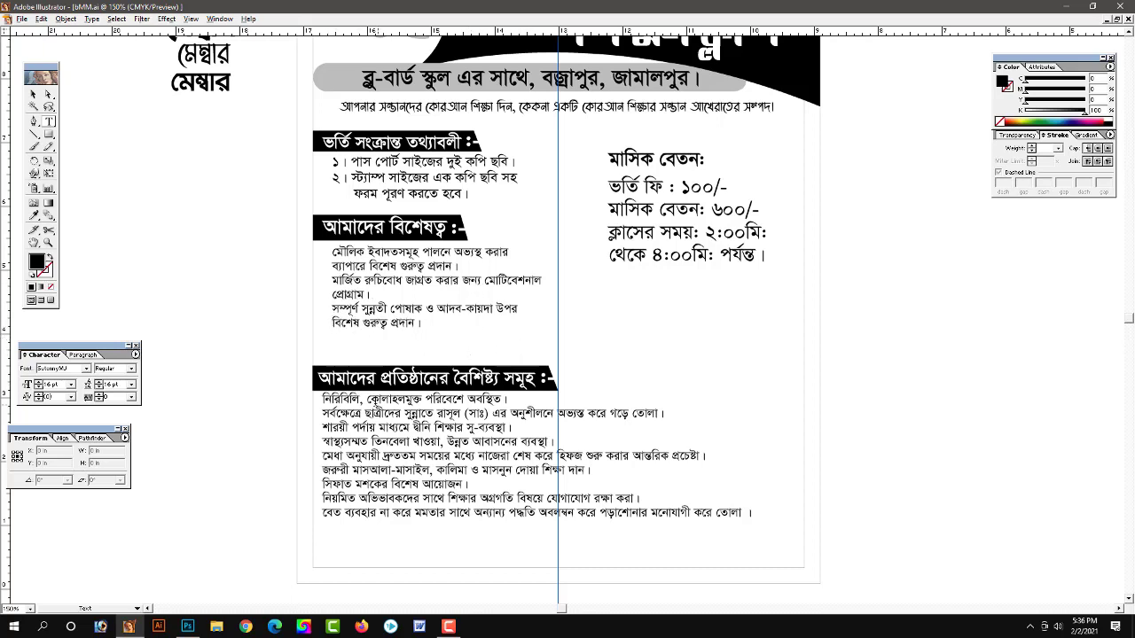
scroll(401, 241, down, 2)
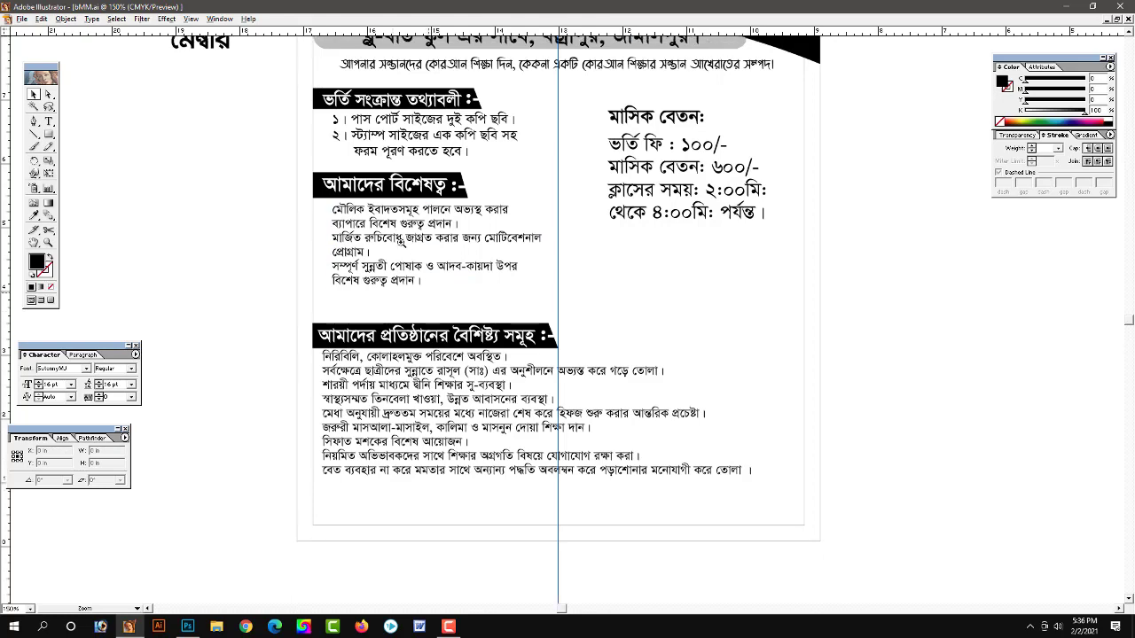
Draw a small square left of the page and rotate it 45° into a diamond
click(401, 238)
click(401, 238)
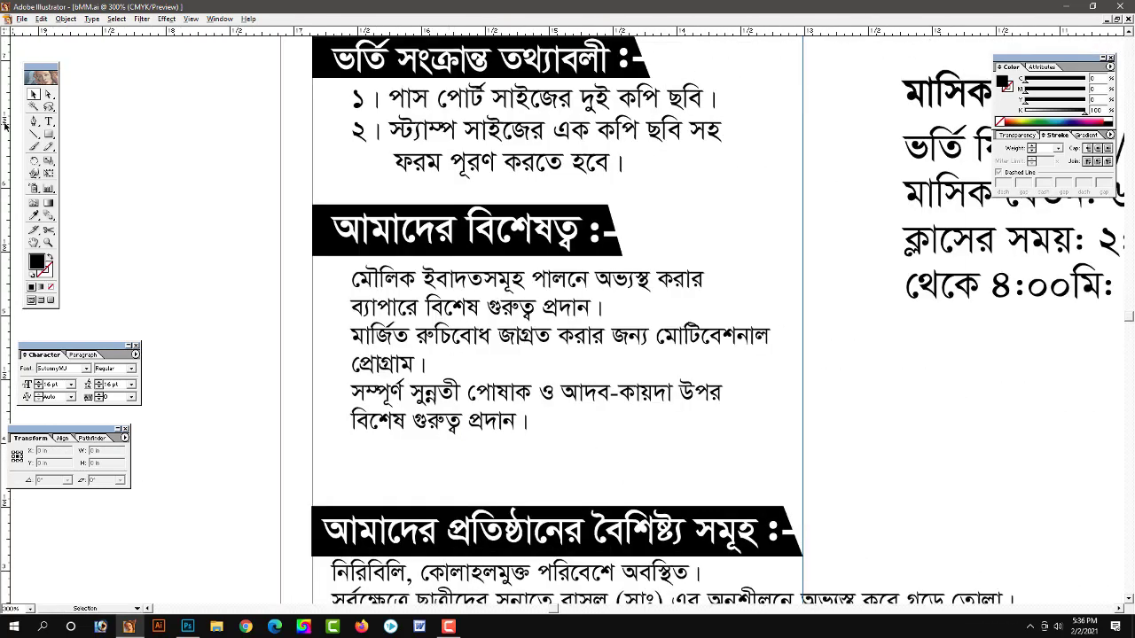
drag(49, 134, 73, 142)
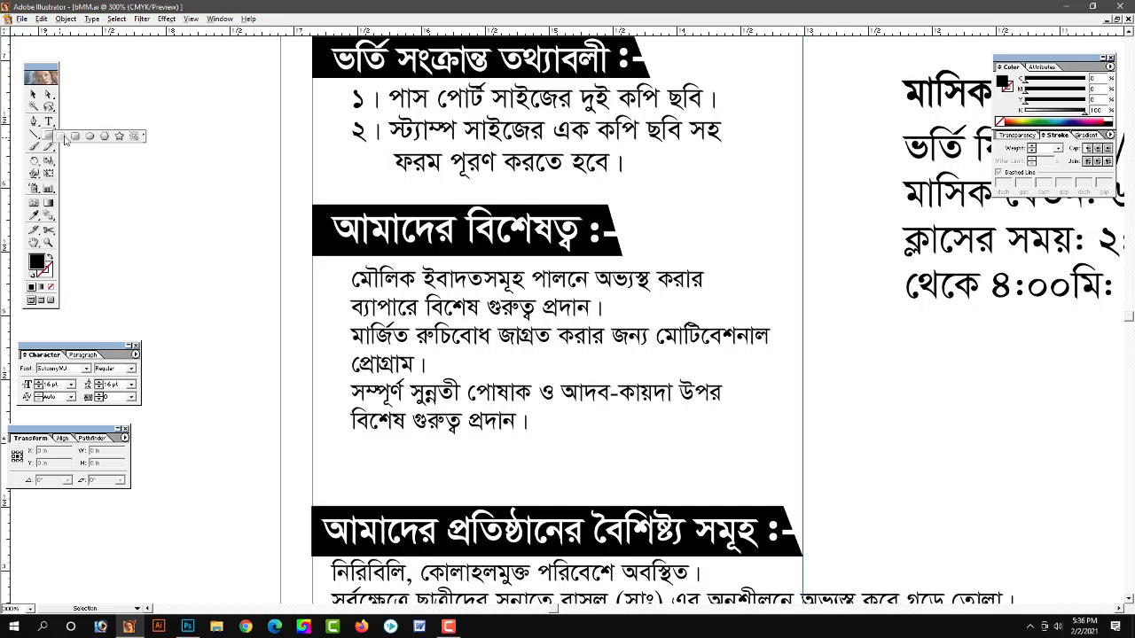
drag(65, 139, 62, 138)
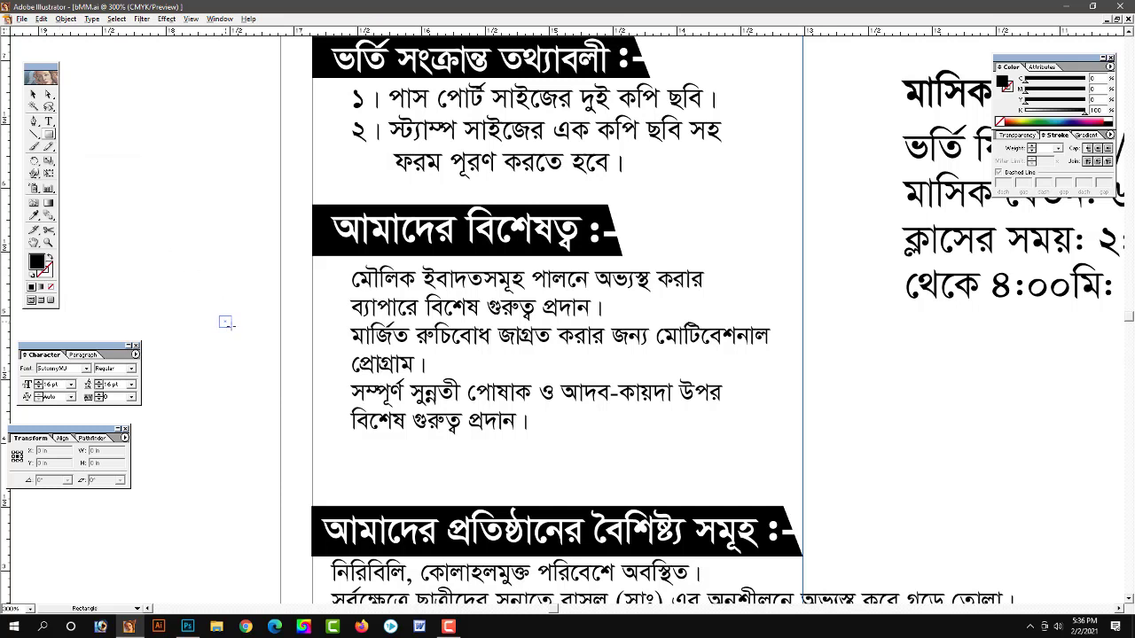
drag(226, 324, 235, 332)
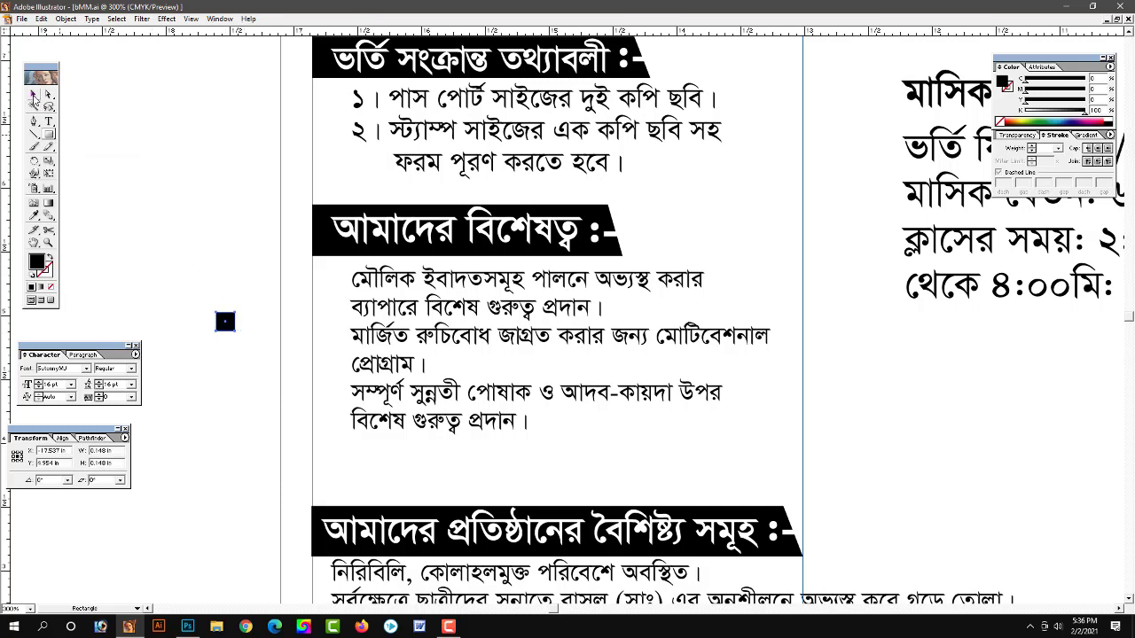
ctrl+click(299, 350)
click(406, 341)
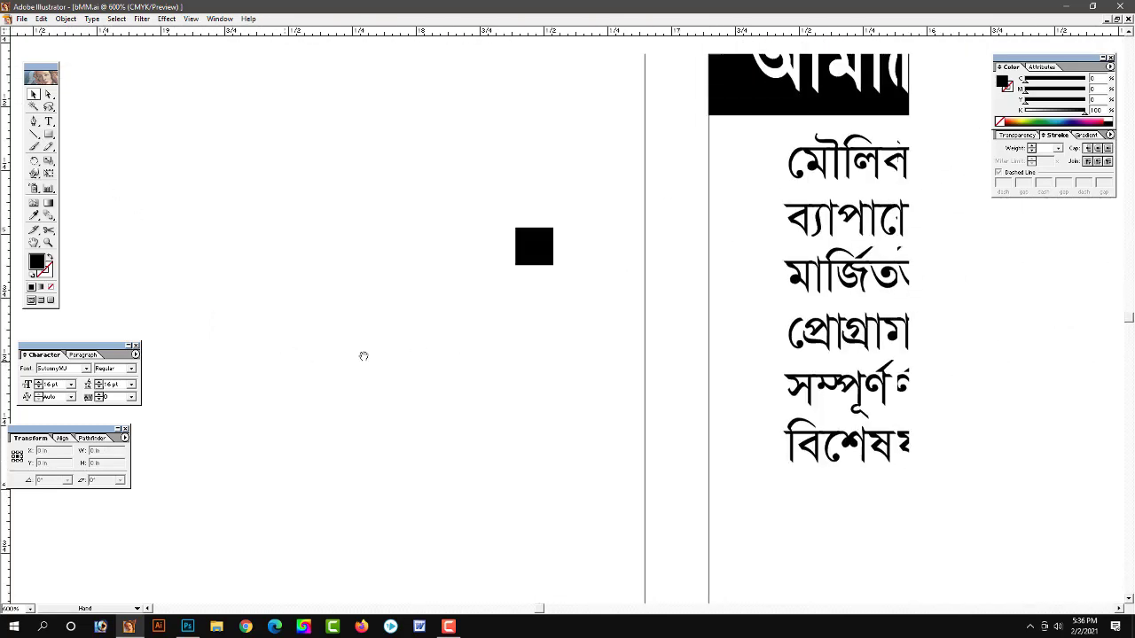
click(223, 257)
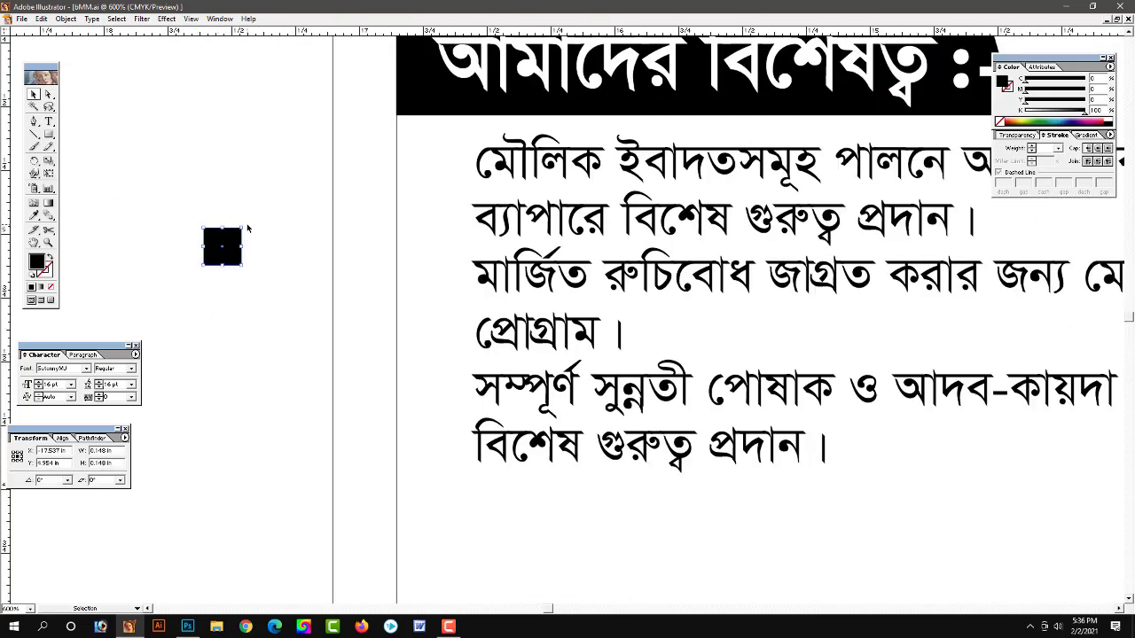
drag(249, 229, 256, 252)
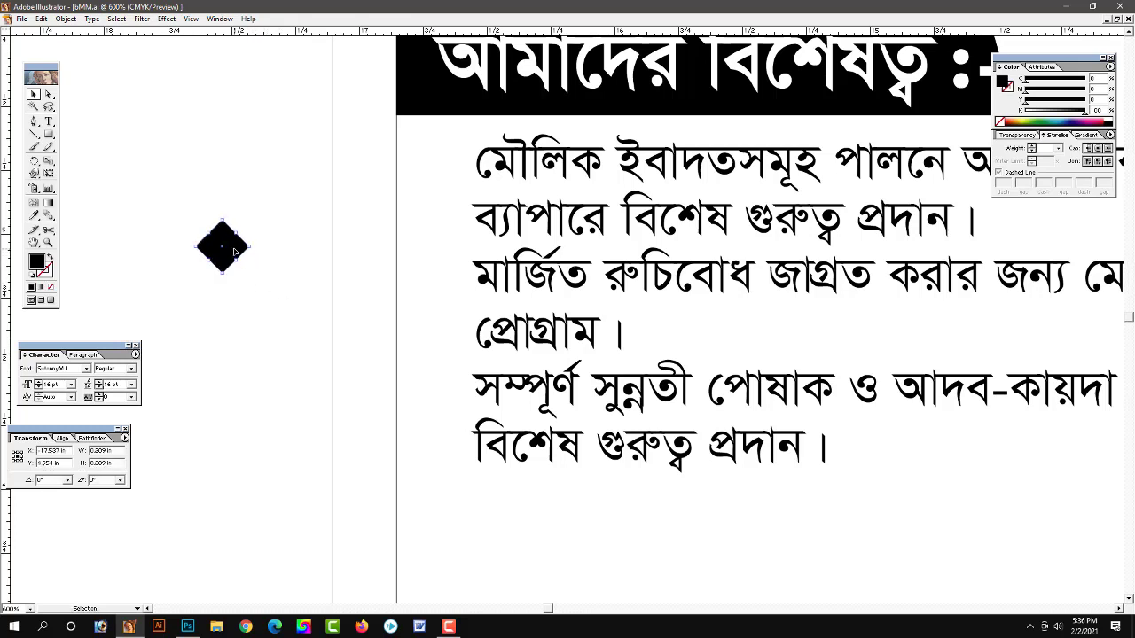
Fill the diamond with a linear gradient from 55% grey to black, left stop near 44.94%
click(1085, 136)
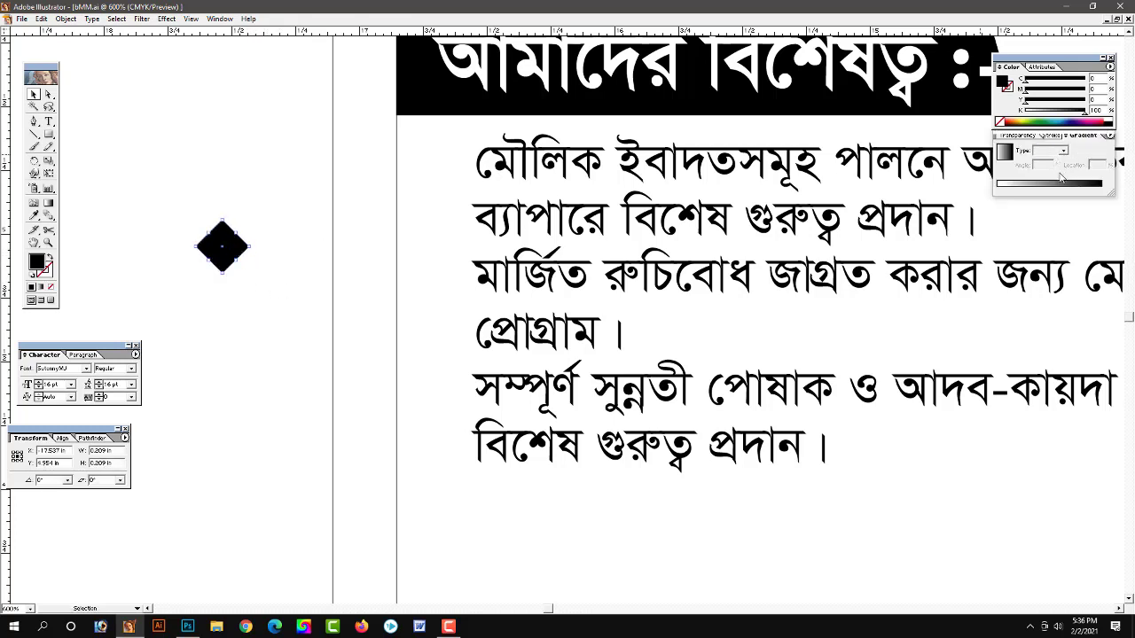
click(1059, 185)
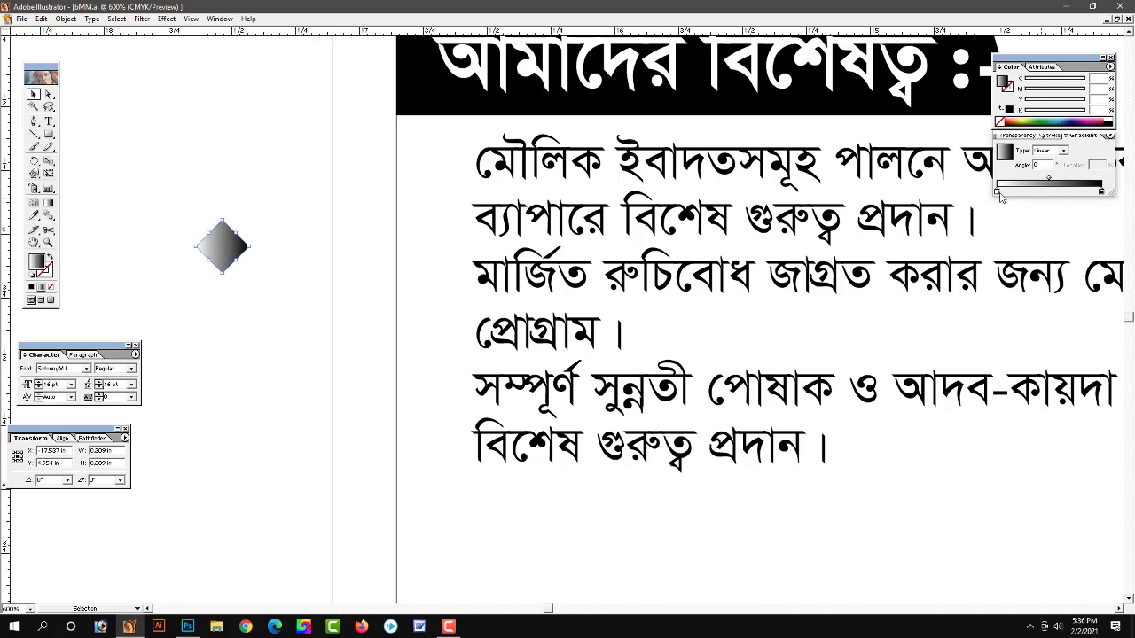
drag(998, 193, 1053, 192)
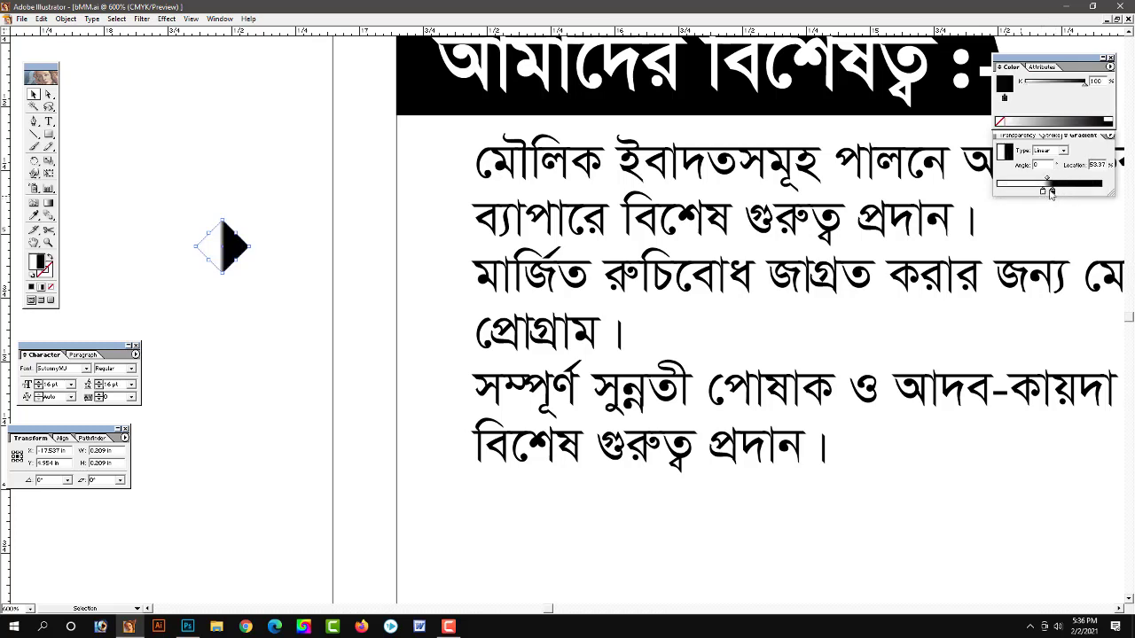
click(1043, 191)
drag(1042, 89, 1062, 83)
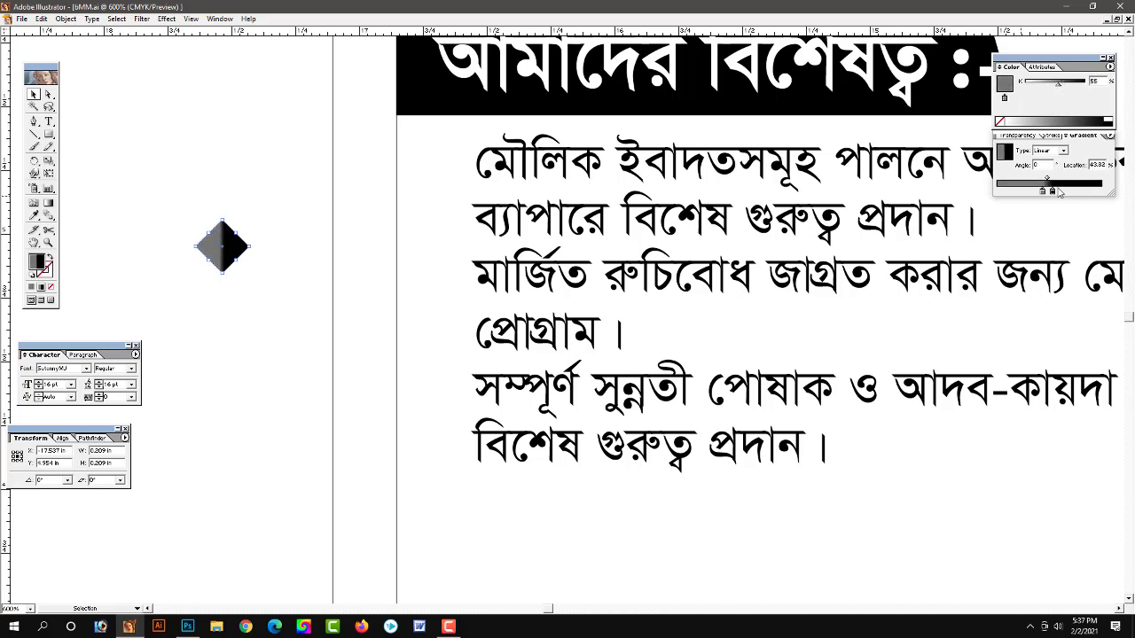
drag(1053, 192, 1067, 191)
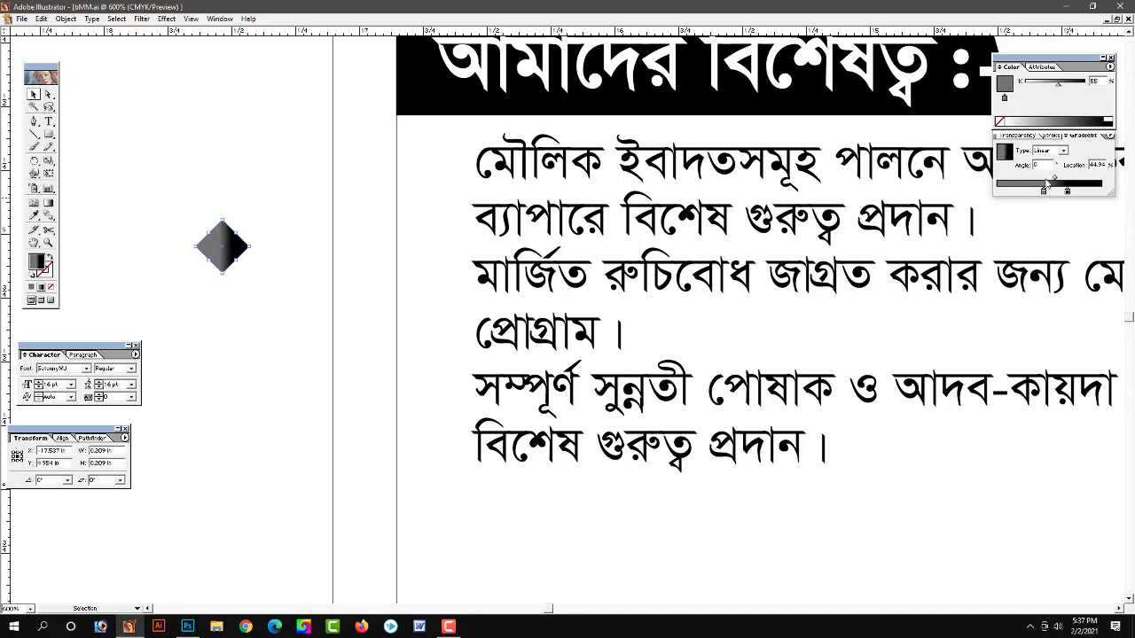
Give the diamond a solid black fill and rotate a copy to form an eight-pointed star
click(1007, 122)
click(994, 125)
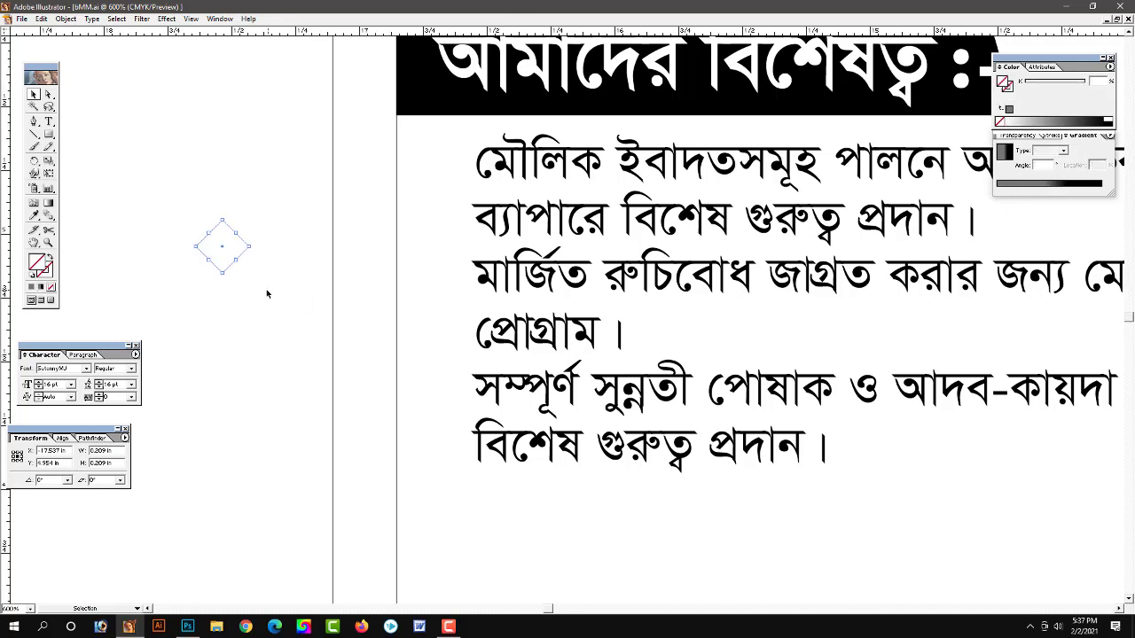
click(1110, 120)
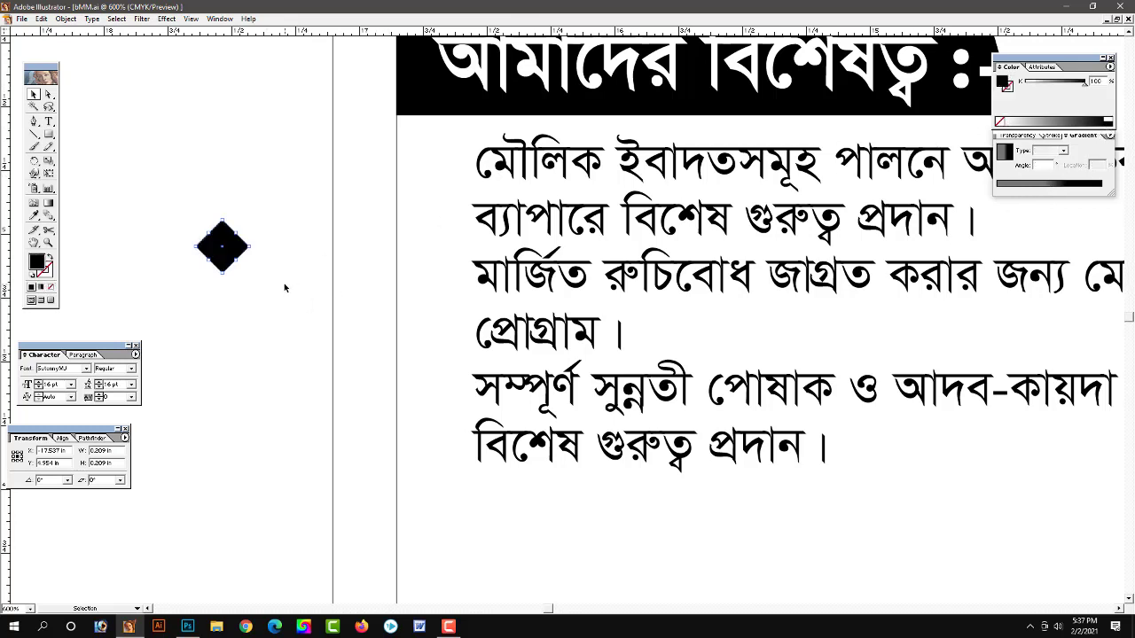
click(232, 255)
drag(251, 248, 252, 248)
key(ctrl+z)
drag(252, 241, 256, 262)
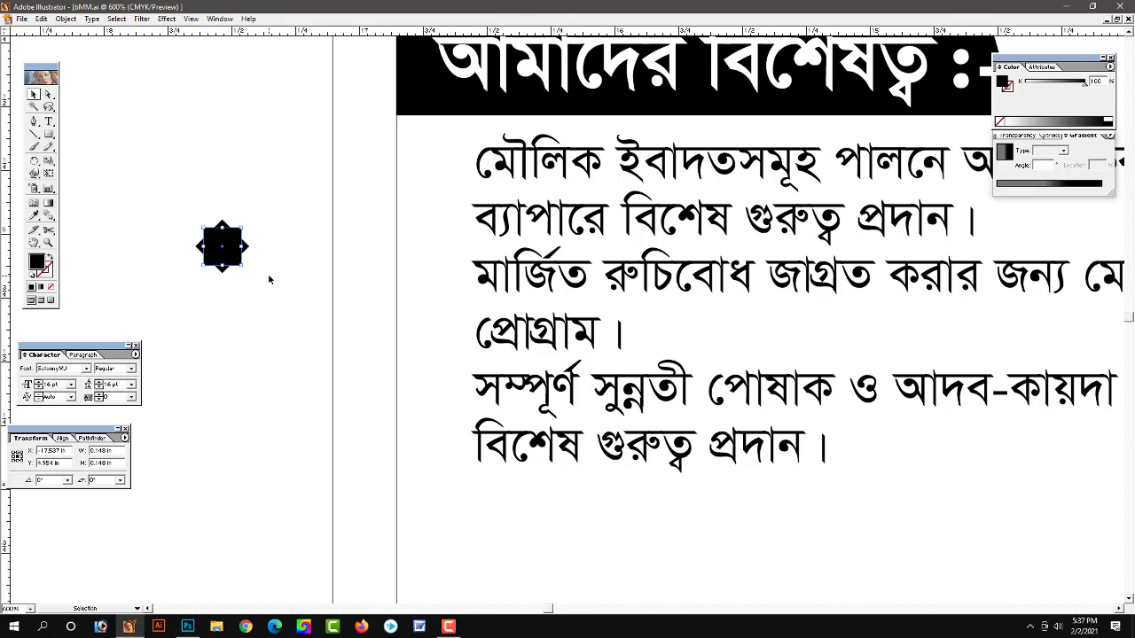
Draw a small 0.097-inch circle at the star's centre with the Ellipse tool
click(273, 309)
drag(269, 305, 194, 203)
click(180, 185)
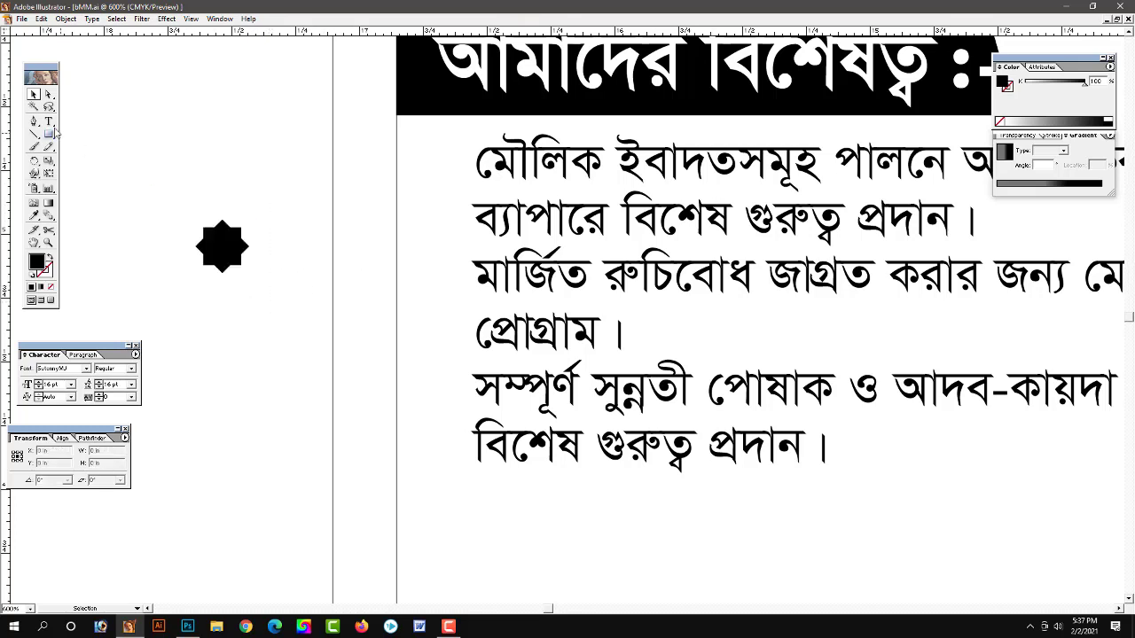
click(49, 134)
drag(53, 135, 89, 140)
drag(222, 243, 233, 254)
Give the centre circle a white outline
click(33, 94)
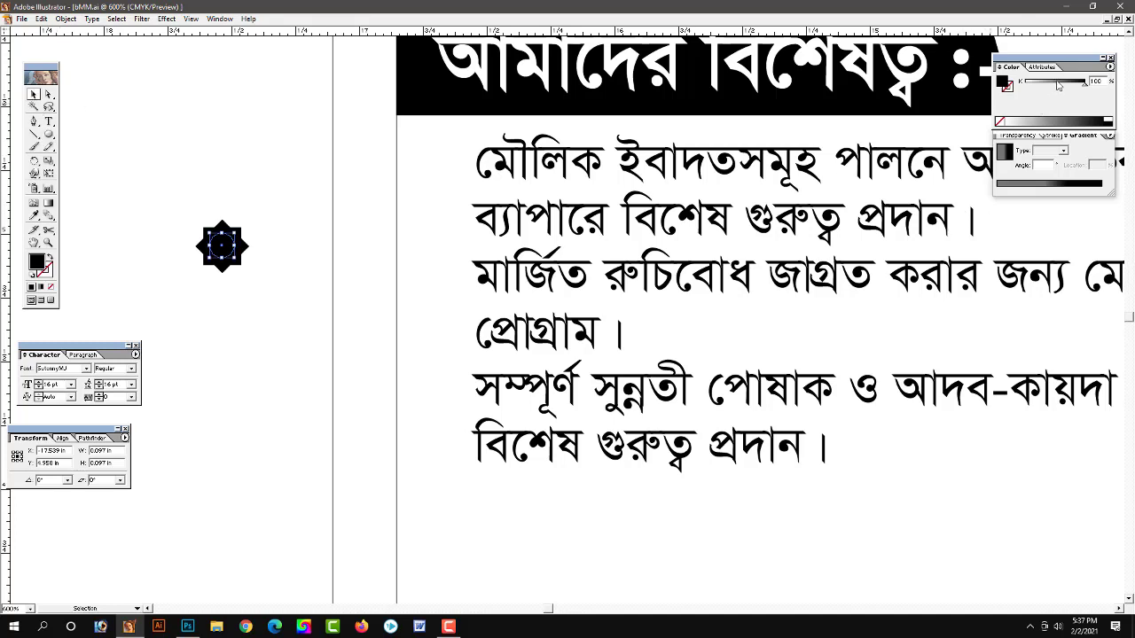
click(1011, 90)
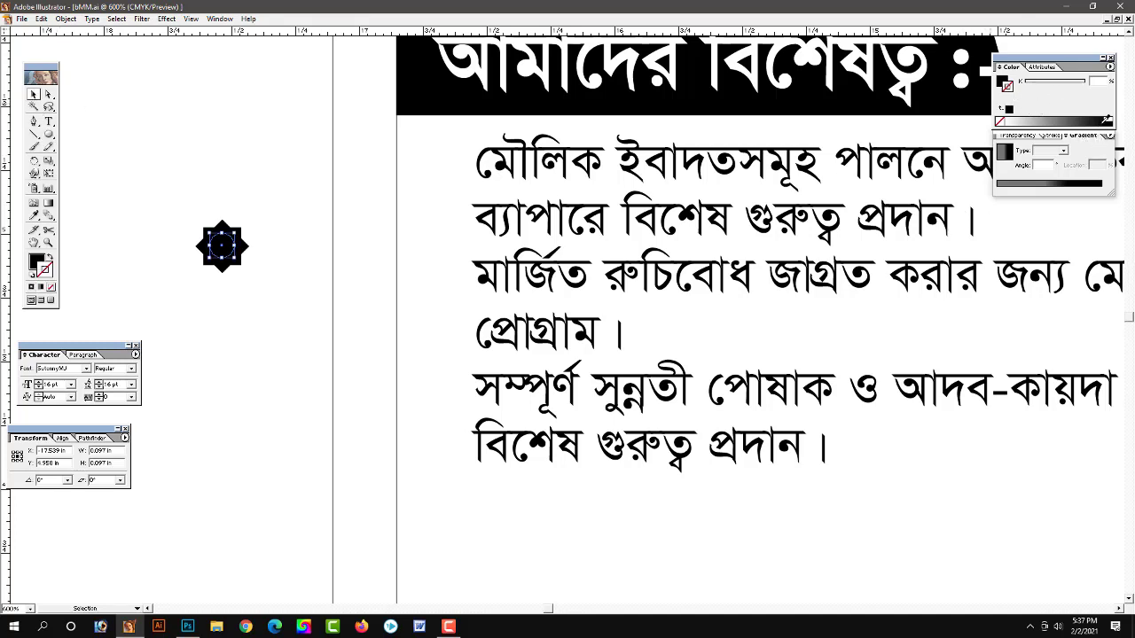
click(1108, 120)
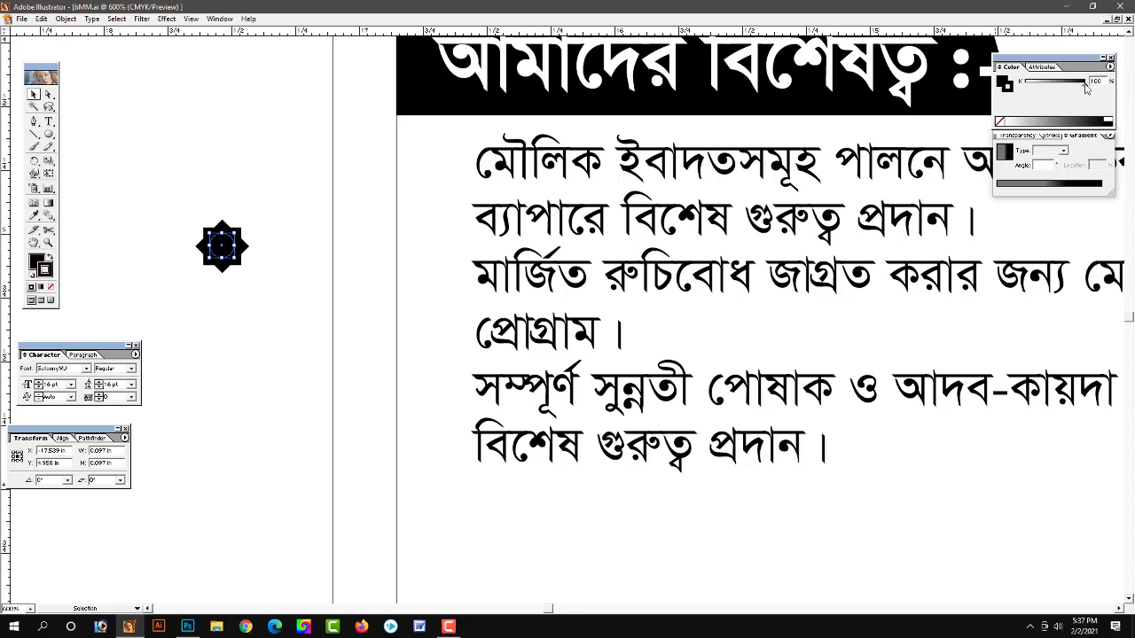
drag(1085, 82, 1026, 82)
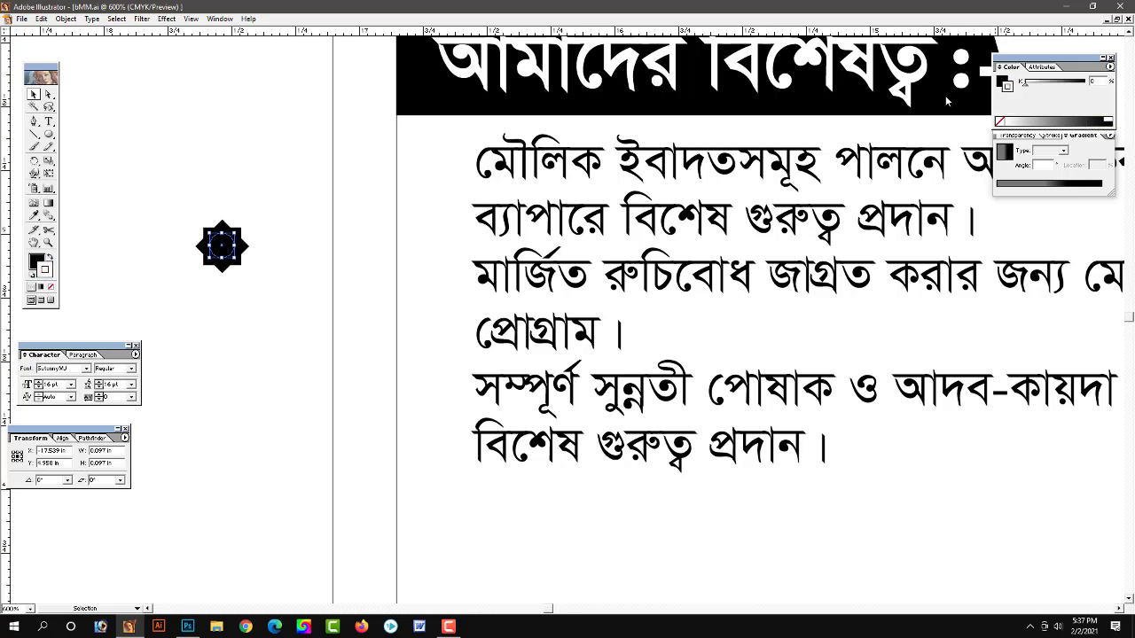
Select one square of the star and lighten its fill to 45% grey
drag(266, 309, 167, 202)
click(253, 299)
click(202, 245)
click(247, 256)
click(246, 255)
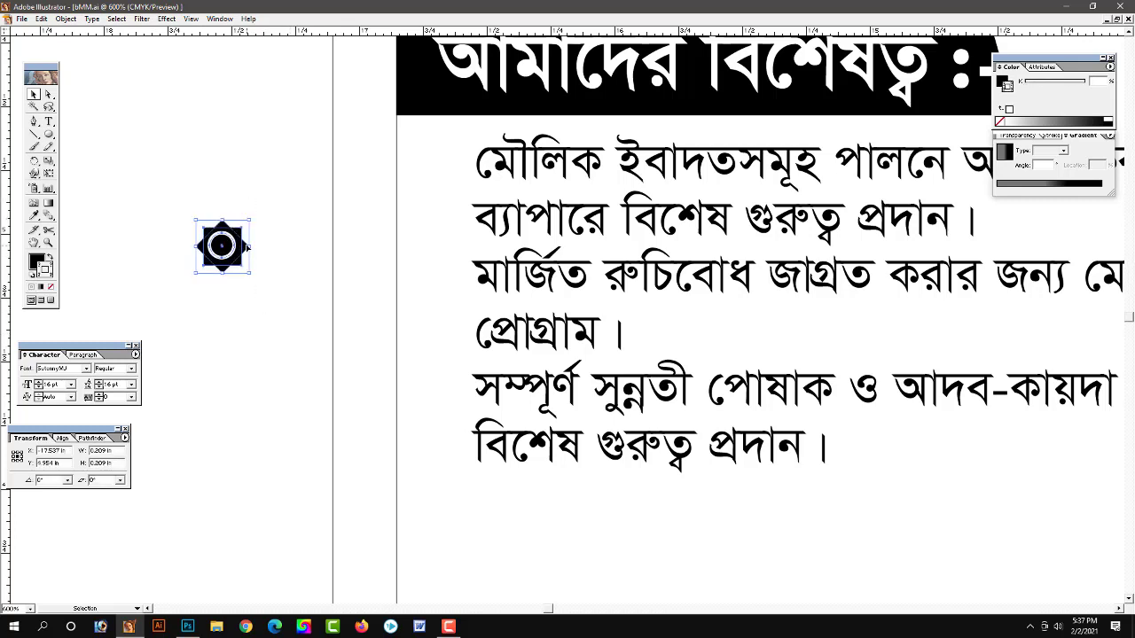
right_click(246, 256)
click(279, 279)
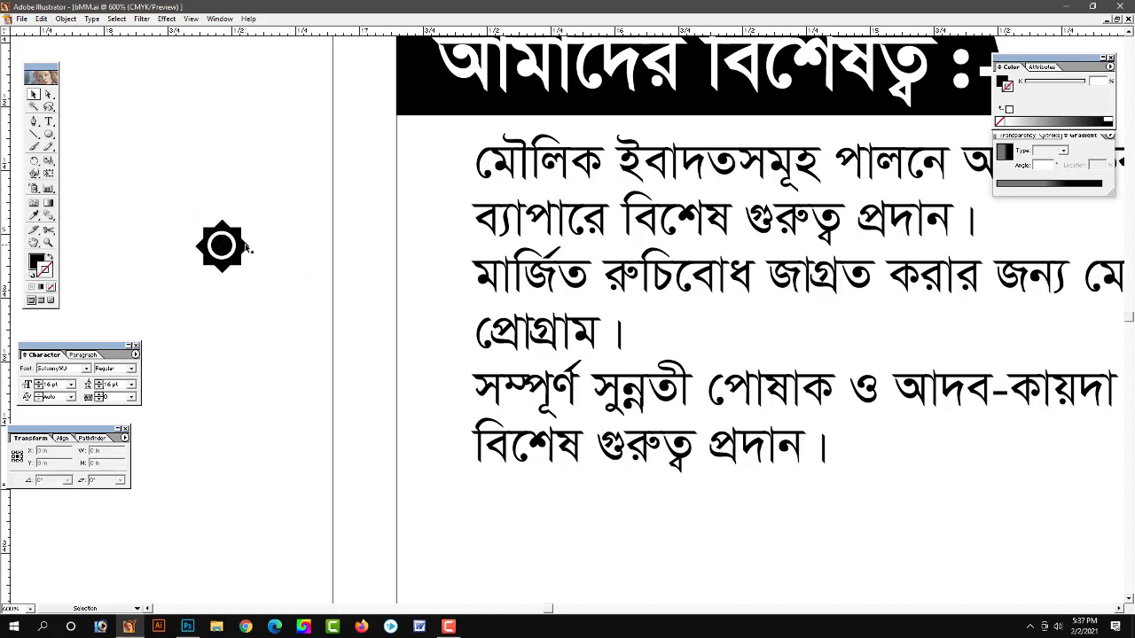
click(247, 249)
click(244, 227)
click(1000, 82)
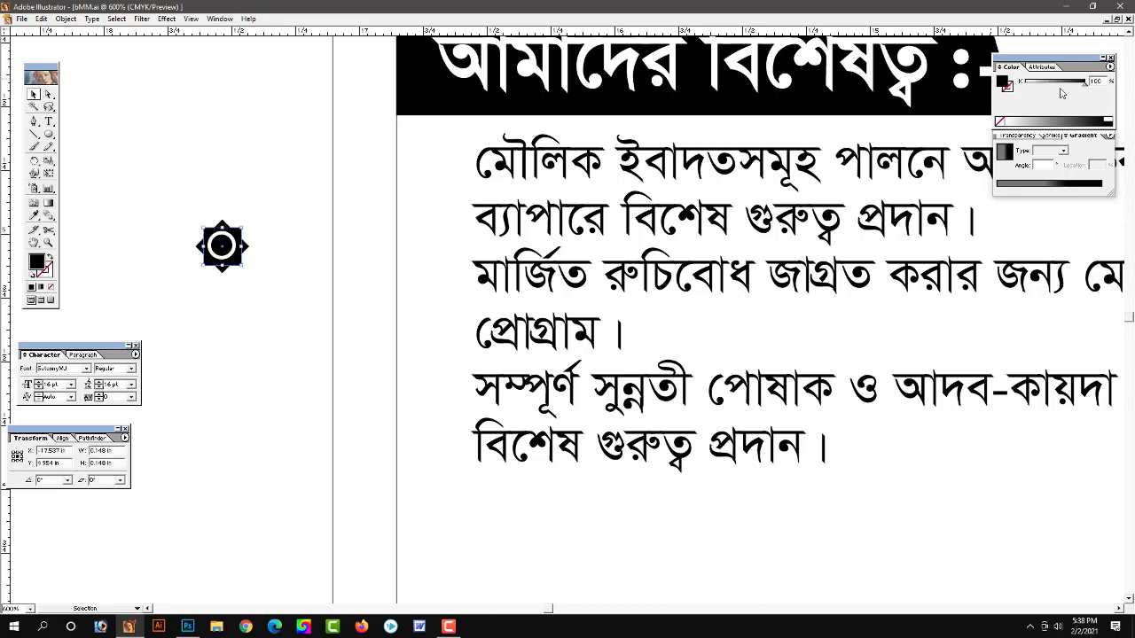
drag(1053, 89, 1050, 86)
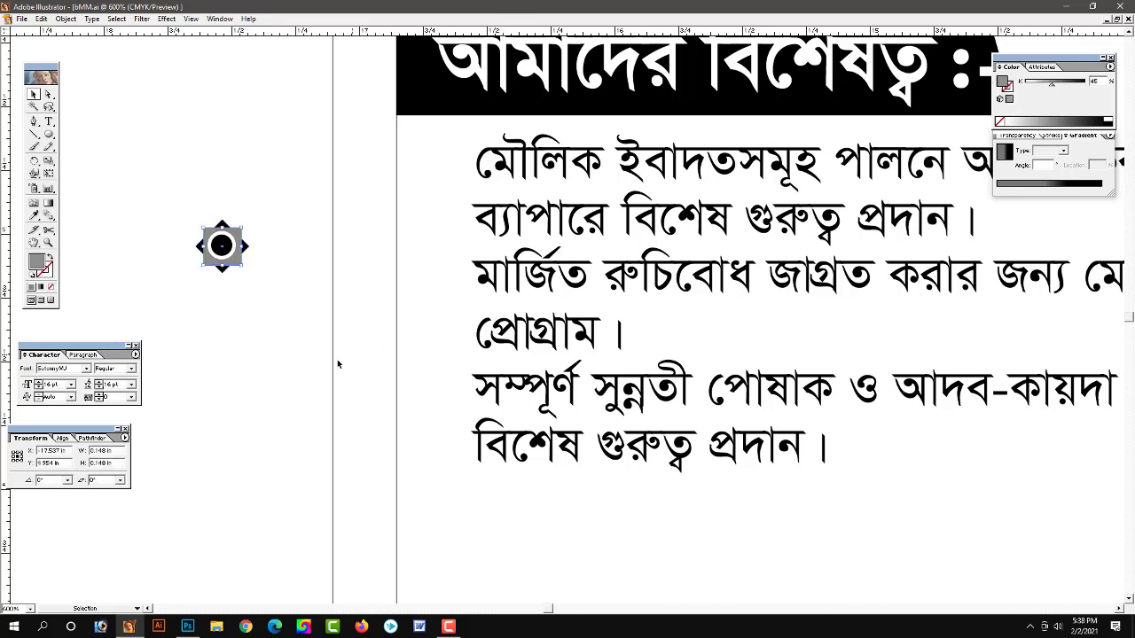
Rotate the star 45°, make its back diamond about 59% grey, and select it
click(263, 351)
drag(276, 324, 160, 181)
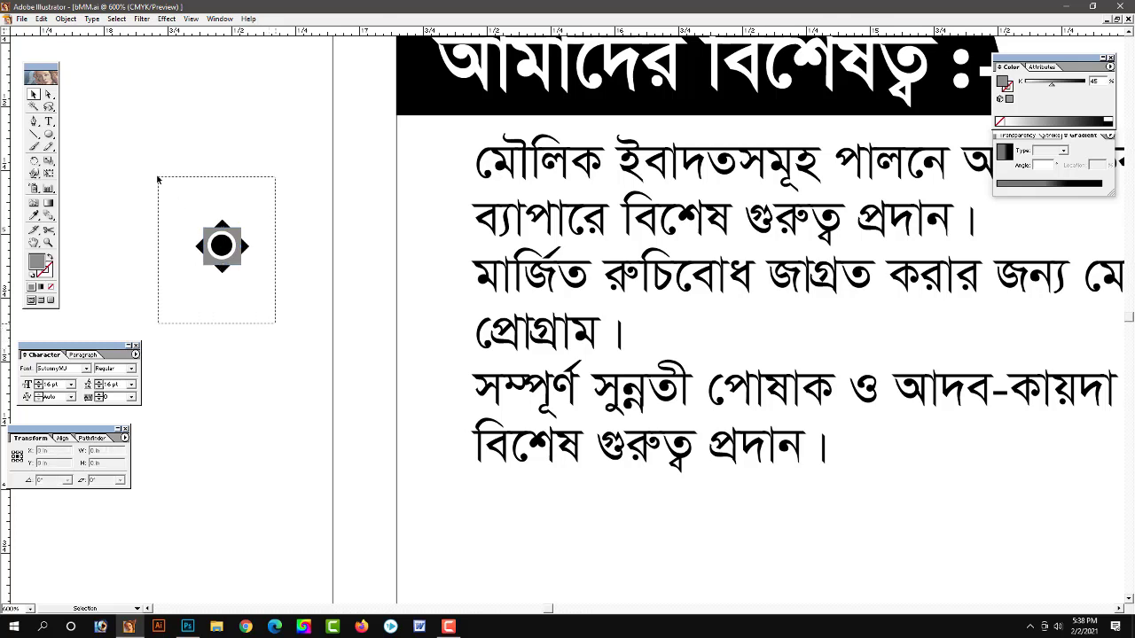
key(ctrl+z)
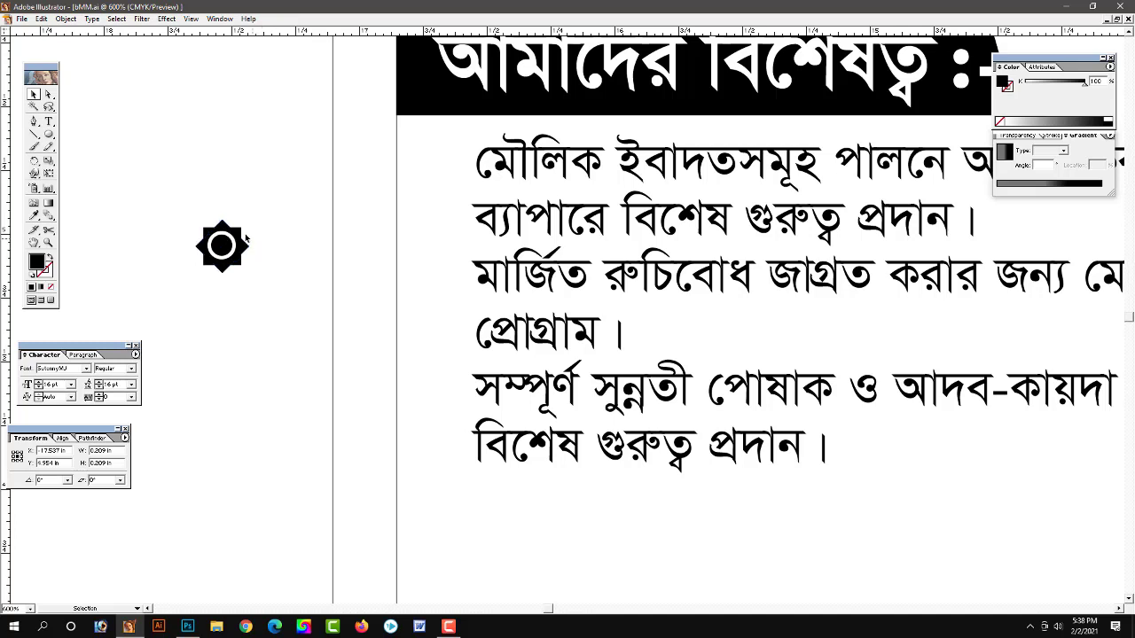
key(ctrl+z)
key(ctrl+z)
drag(1046, 87, 1050, 86)
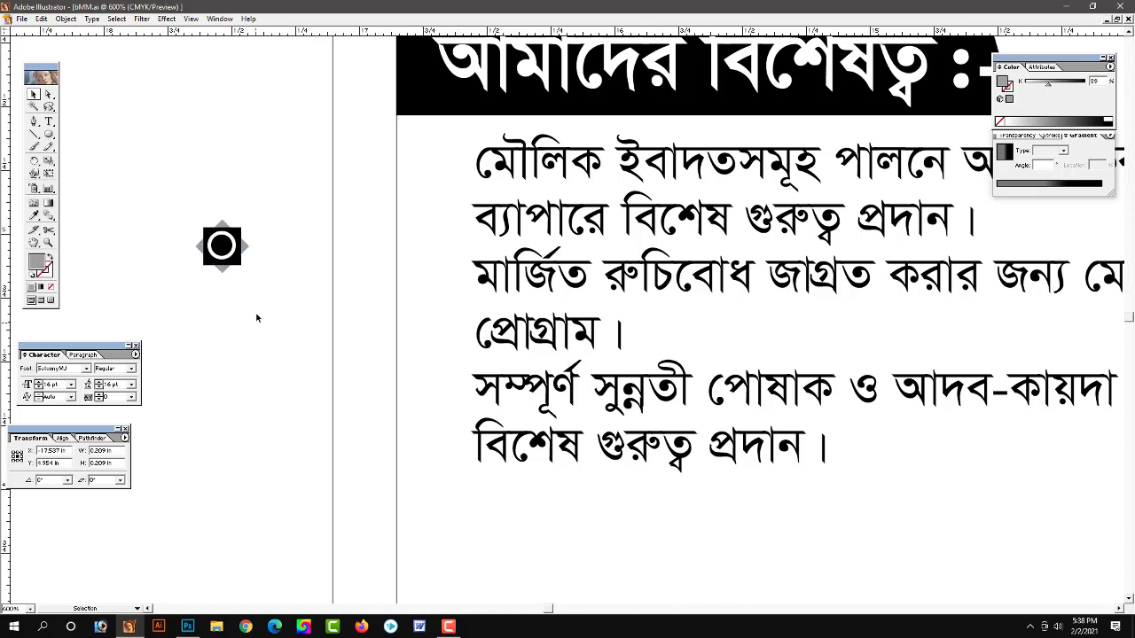
drag(278, 316, 129, 174)
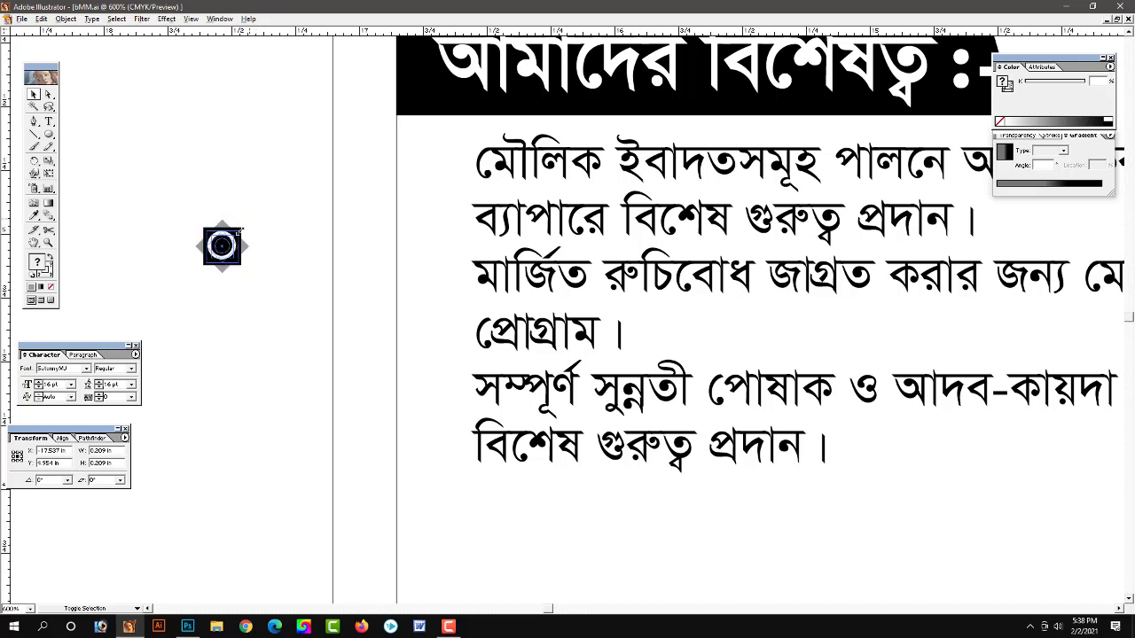
drag(249, 218, 246, 307)
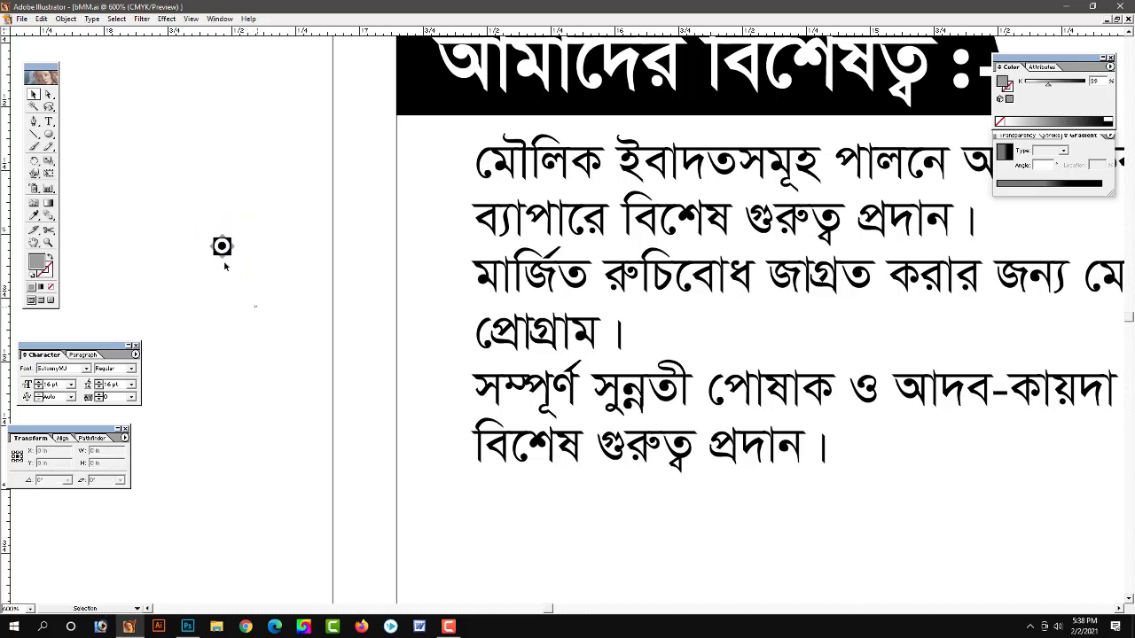
Move the finished bullet icon in front of the first আমাদের বিশেষত্ব point
mouse_move(227, 266)
mouse_down()
mouse_move(217, 237)
mouse_move(450, 170)
mouse_up()
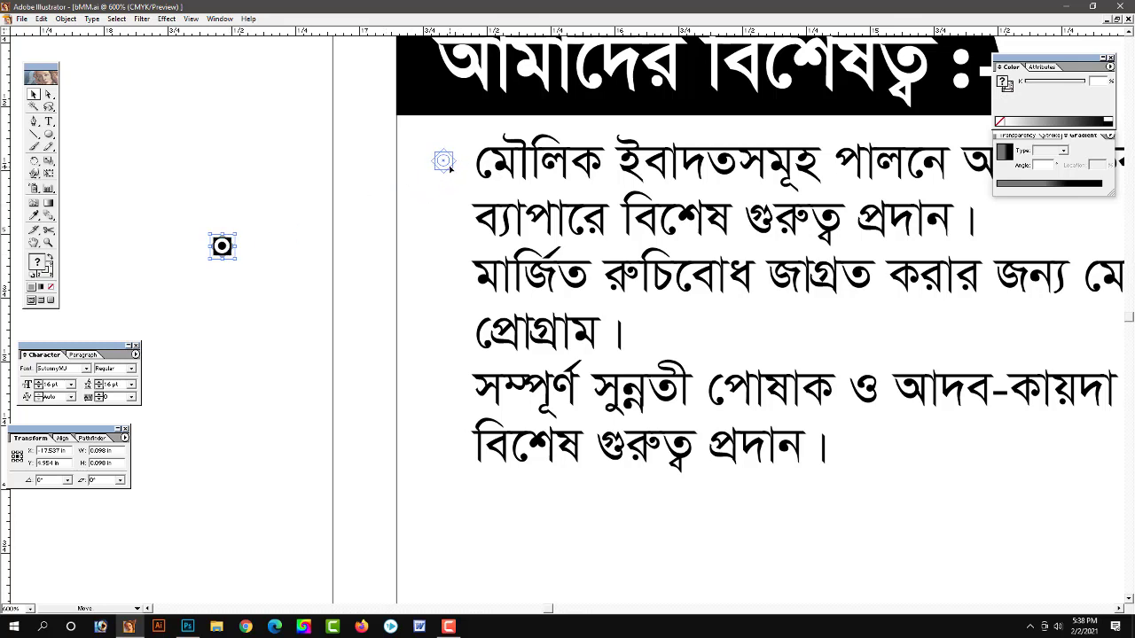
drag(451, 170, 442, 166)
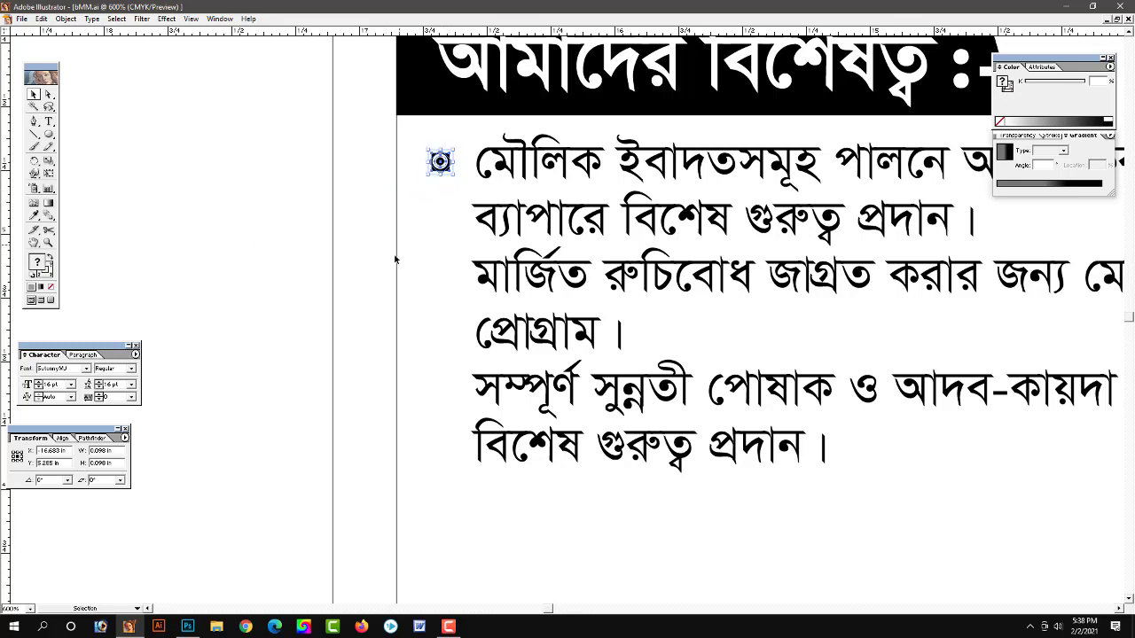
click(229, 217)
key(ctrl+equal)
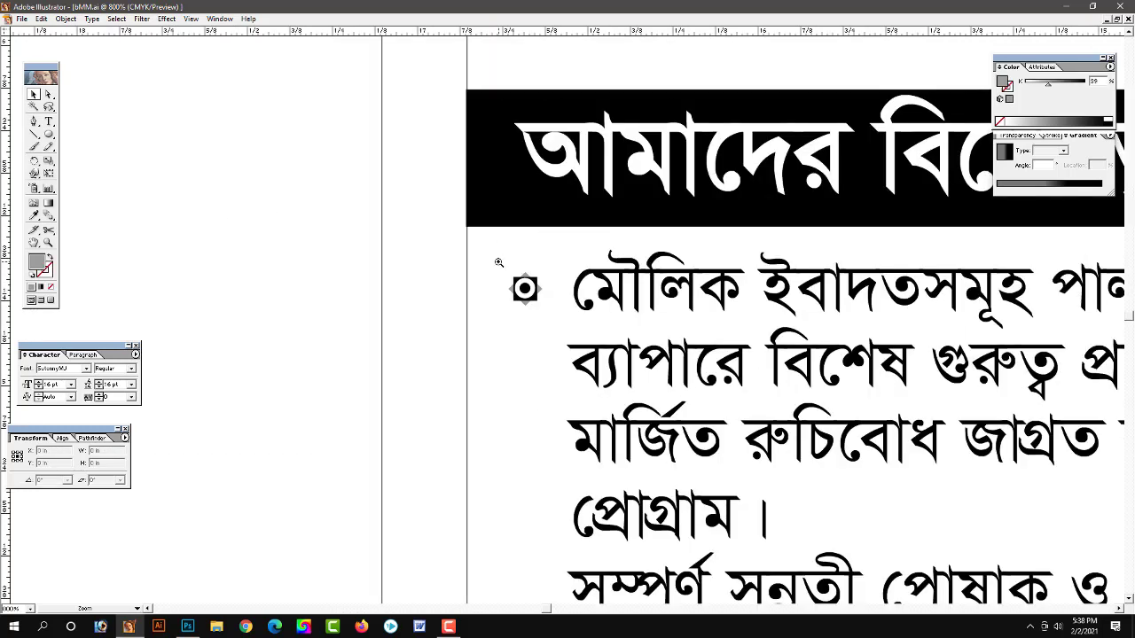
key(ctrl+equal)
scroll(497, 278, down, 3)
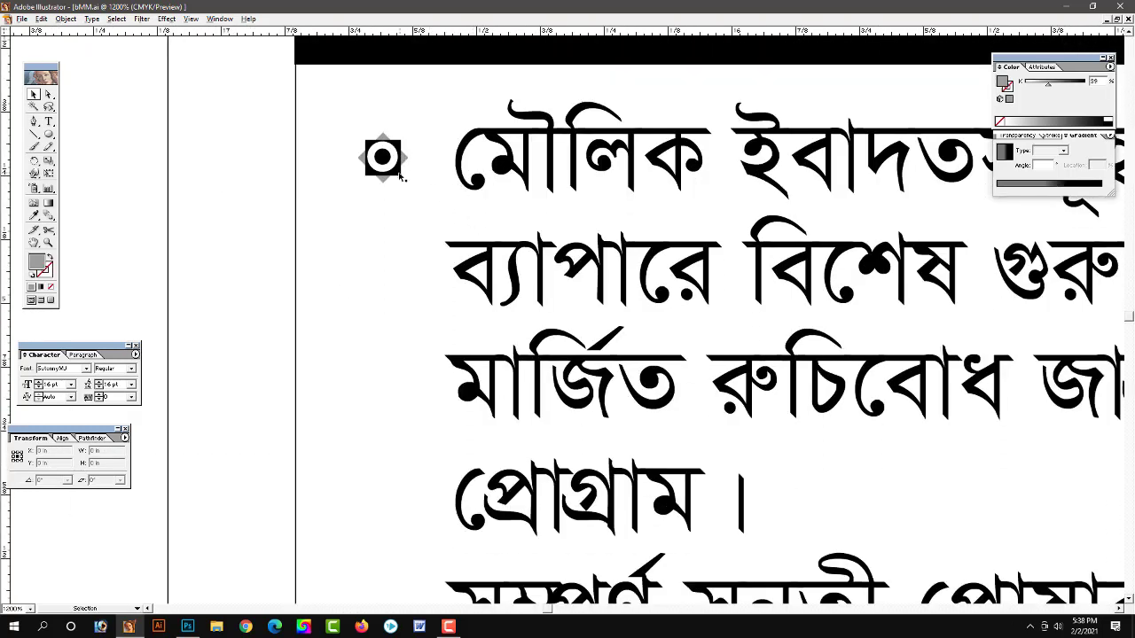
drag(403, 175, 401, 282)
Place bullet copies before the second and third points
key(ctrl+minus)
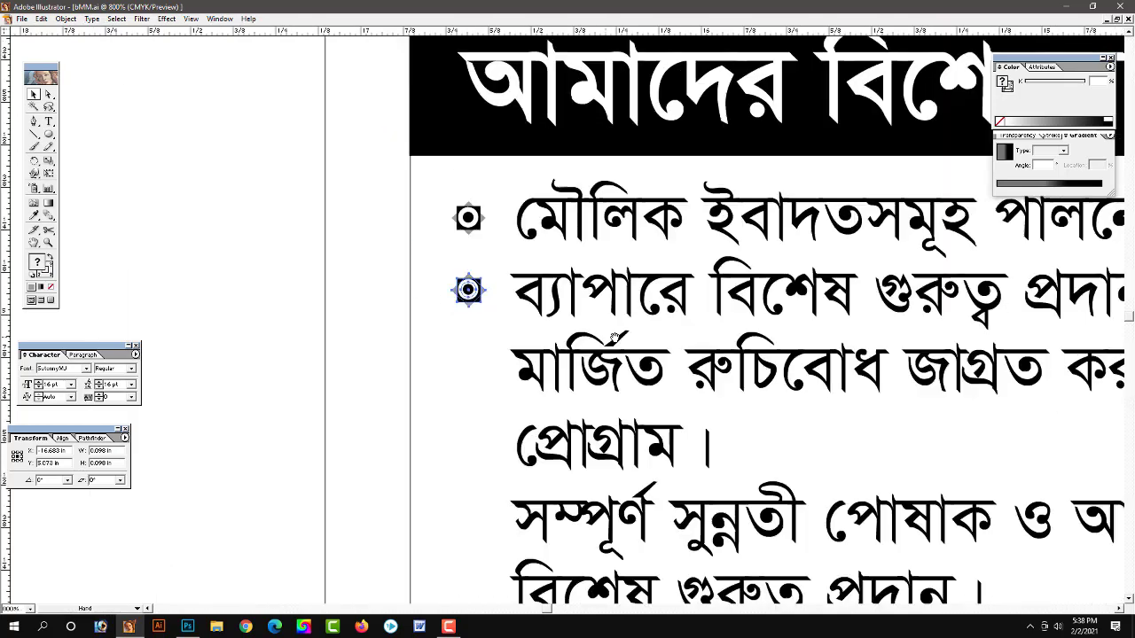
key(ctrl+plus)
mouse_move(749, 434)
mouse_down()
mouse_move(519, 292)
mouse_move(740, 183)
mouse_up()
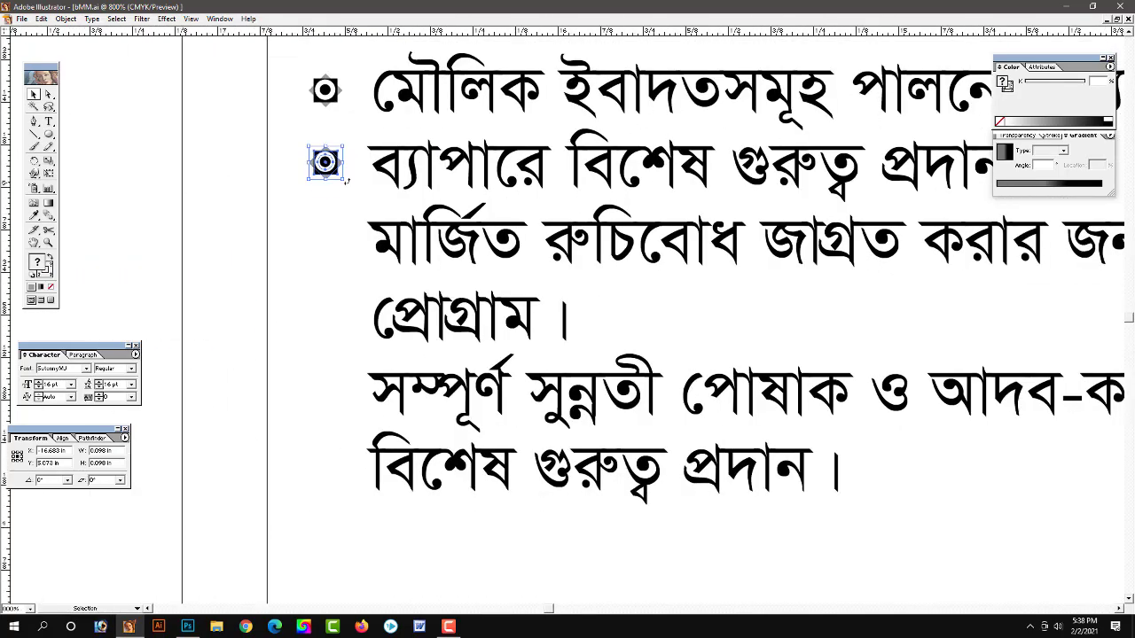
key(ctrl+plus)
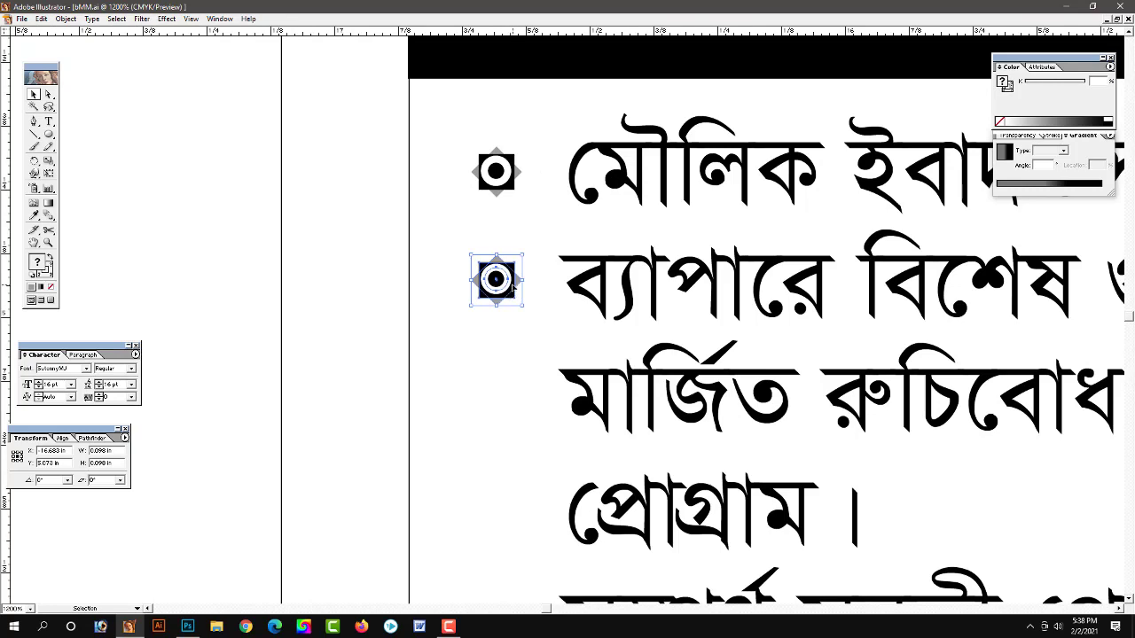
mouse_move(513, 286)
mouse_down()
mouse_move(507, 406)
mouse_move(368, 185)
mouse_move(371, 302)
mouse_up()
key(ctrl+minus)
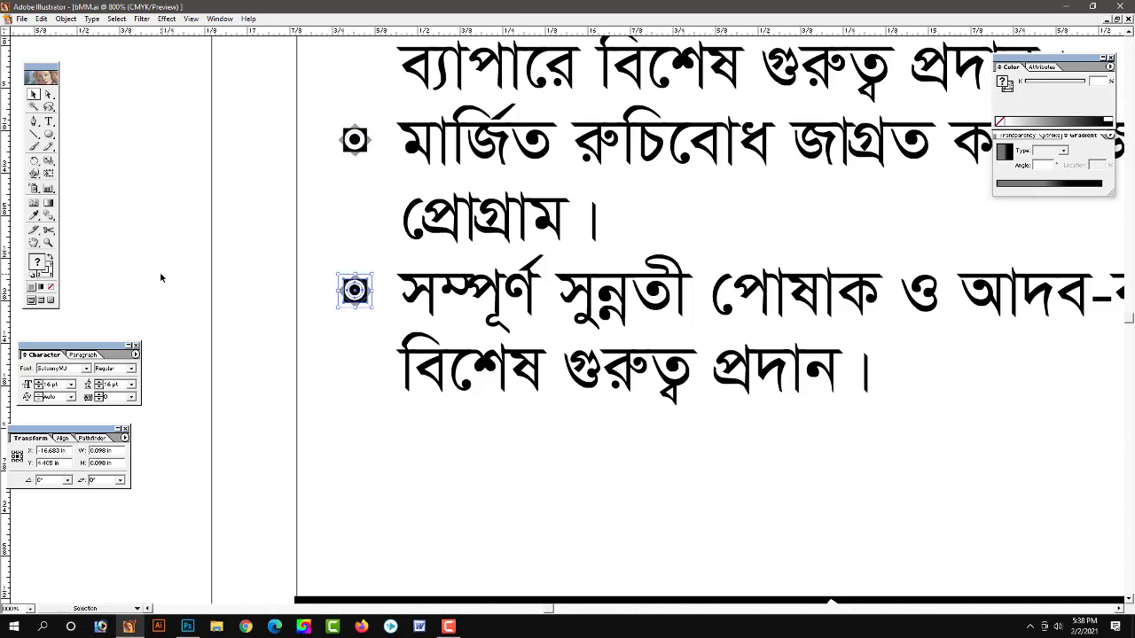
click(159, 271)
key(ctrl+minus)
mouse_move(632, 293)
mouse_down()
mouse_move(412, 288)
mouse_move(354, 377)
mouse_up()
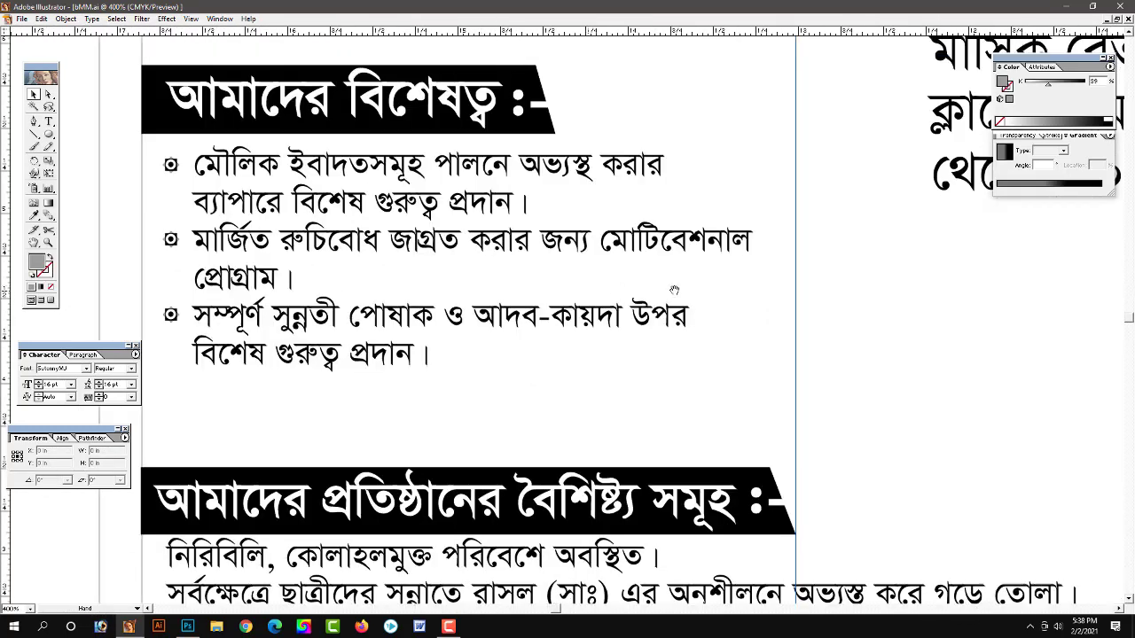
key(ctrl+minus)
Copy a bullet to the first line of the second features list
ctrl+alt+click(501, 237)
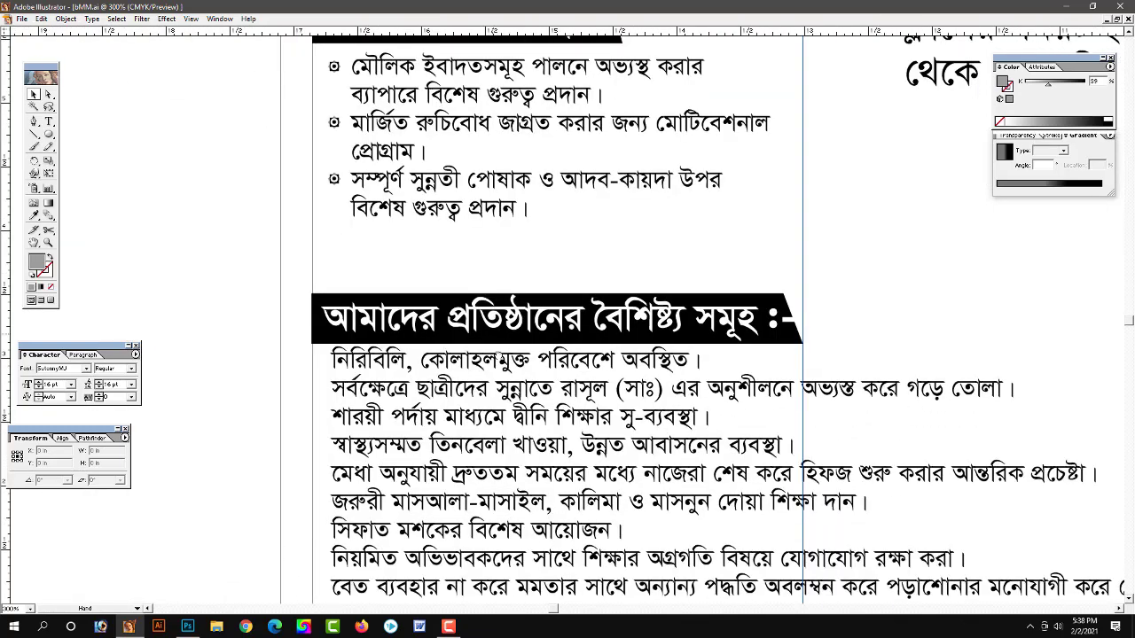
drag(485, 408, 564, 345)
drag(487, 316, 460, 232)
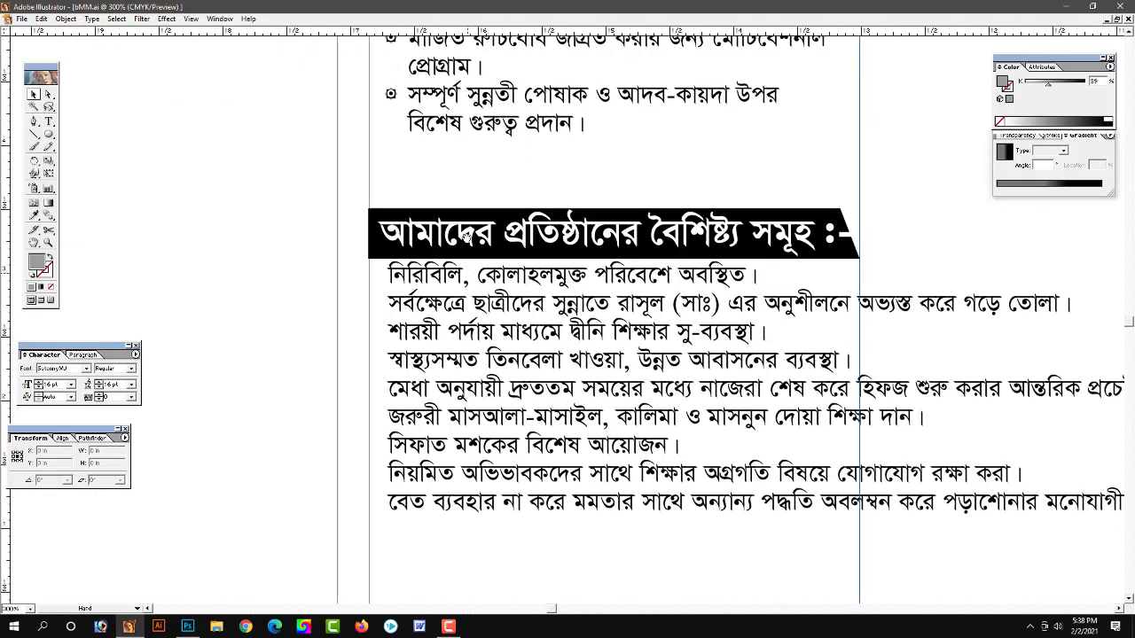
drag(392, 96, 393, 275)
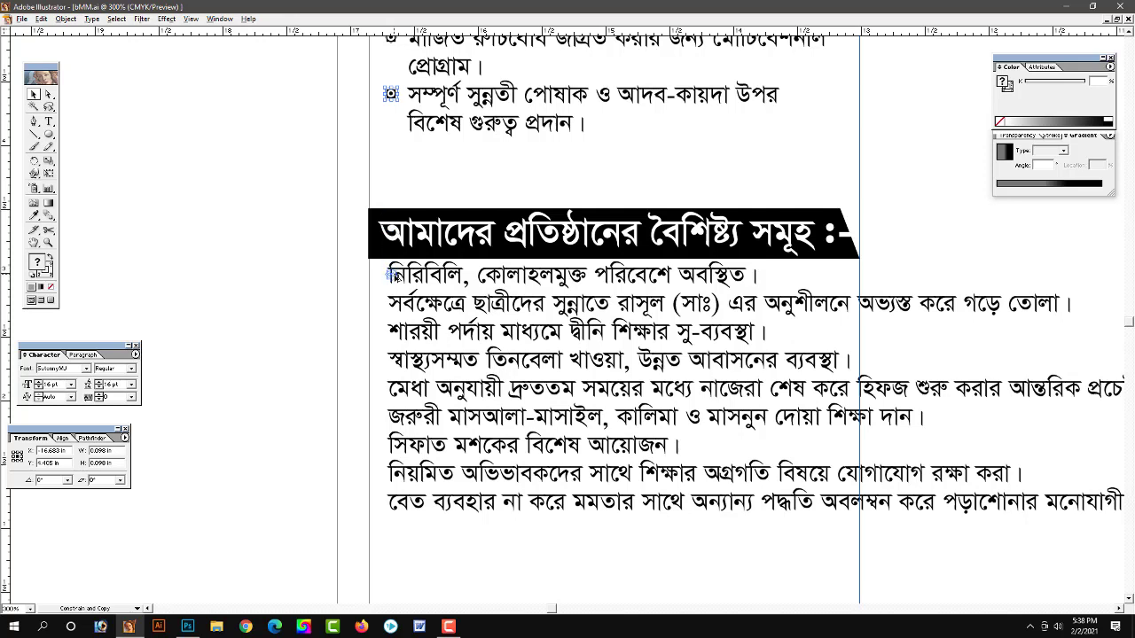
Shift the body text right and left-align it with the upper text block
shift+click(503, 296)
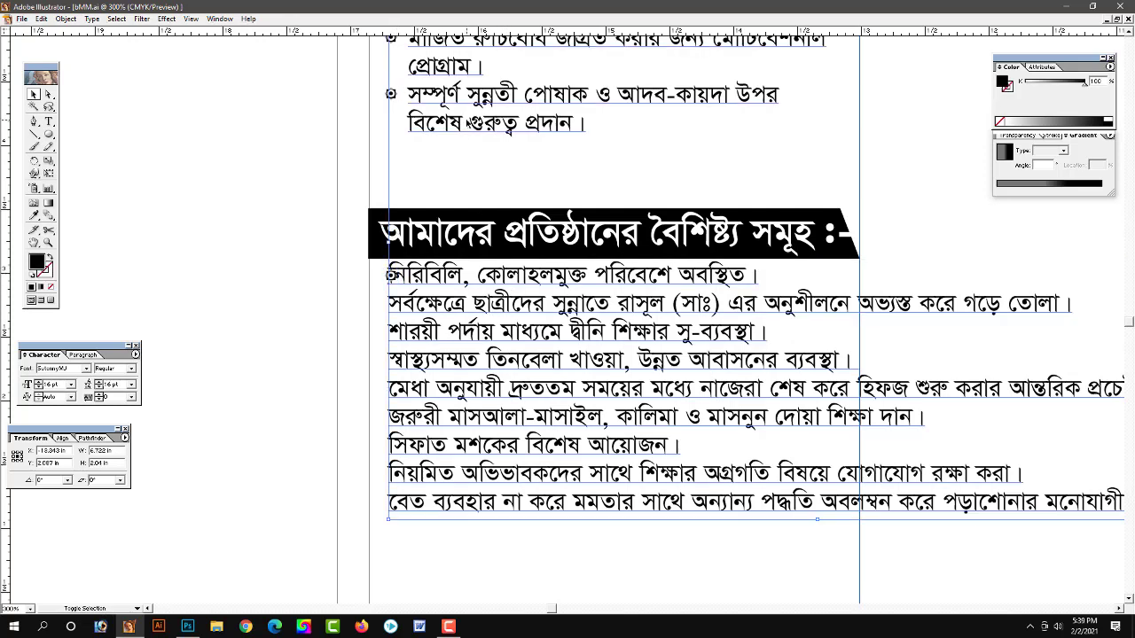
drag(487, 302, 529, 301)
shift+click(508, 129)
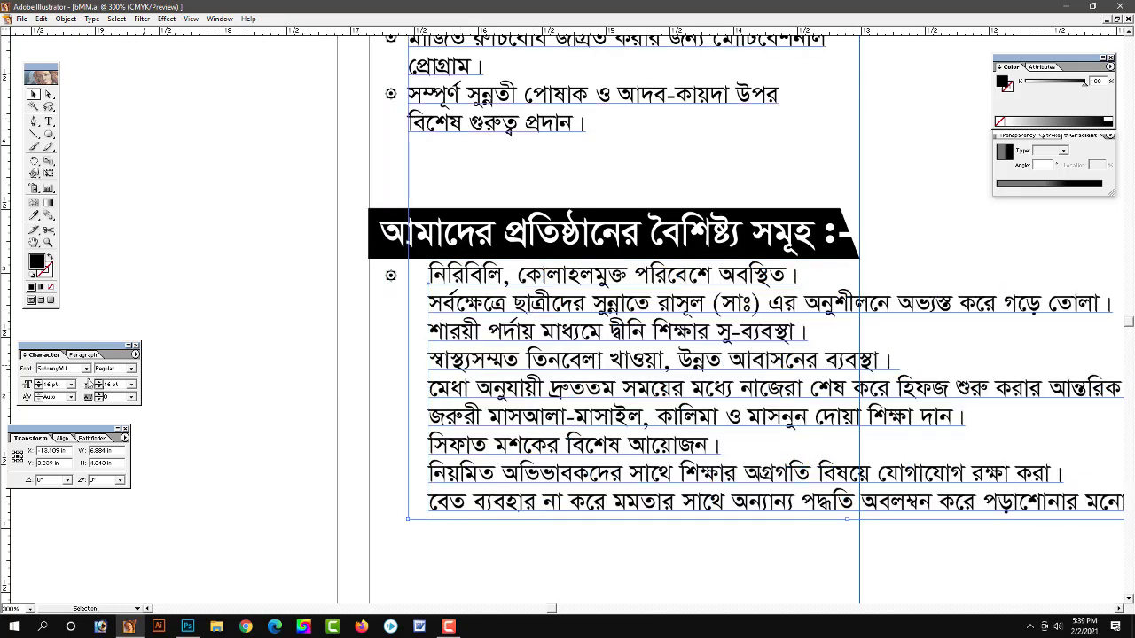
click(61, 438)
click(18, 458)
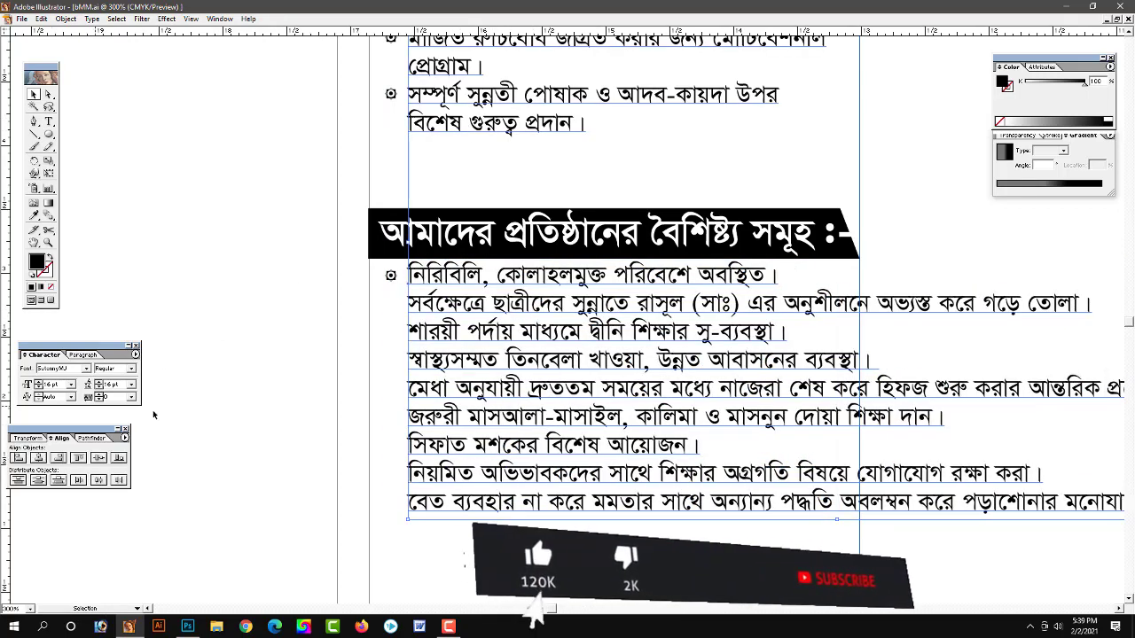
Duplicate the bullet onto the list's second line and review the flyer
key(ctrl+equal)
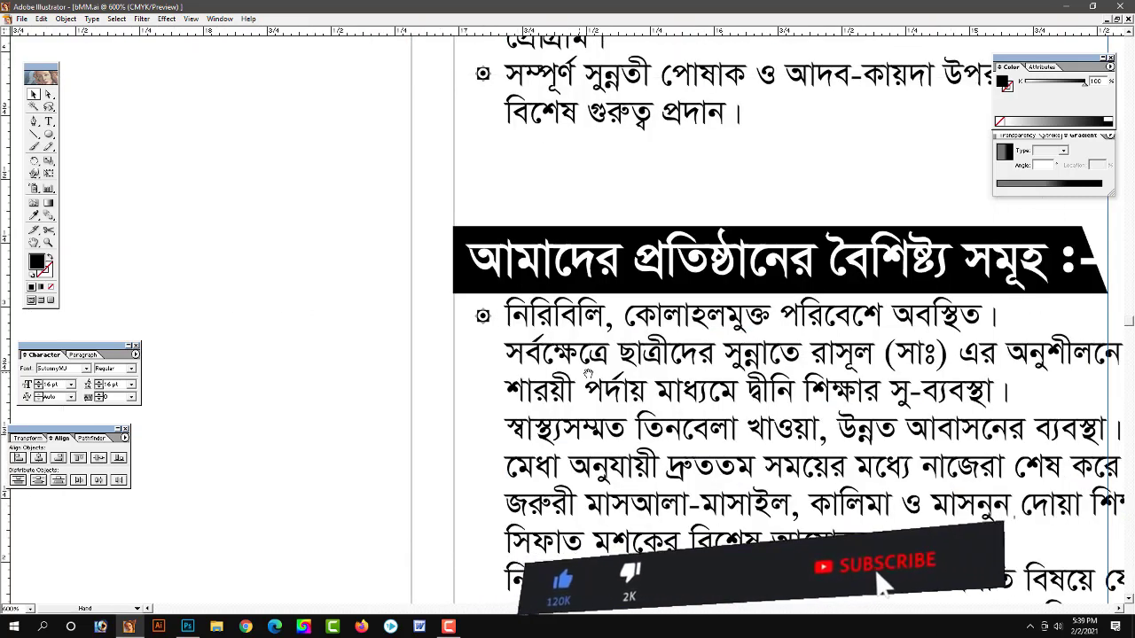
key(ctrl+equal)
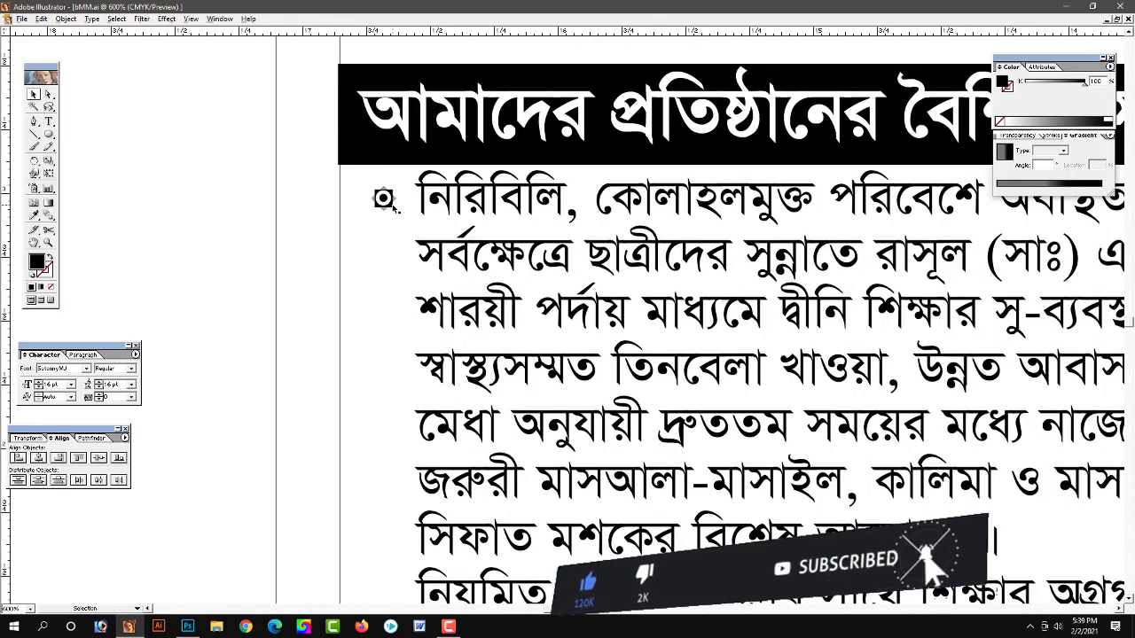
click(390, 203)
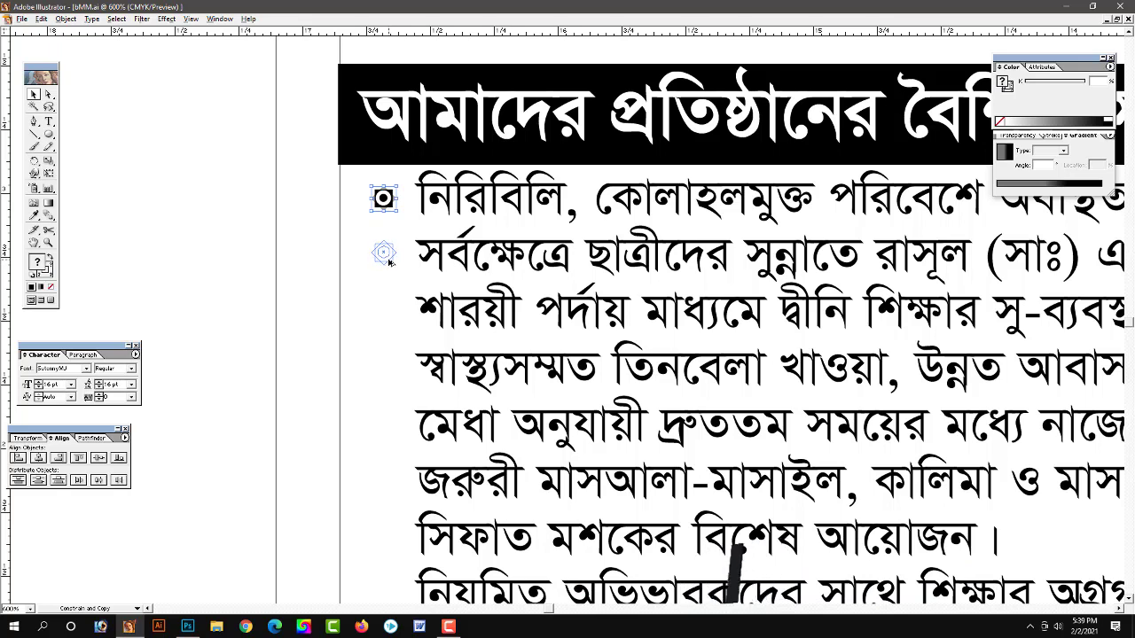
click(384, 254)
key(ctrl+minus)
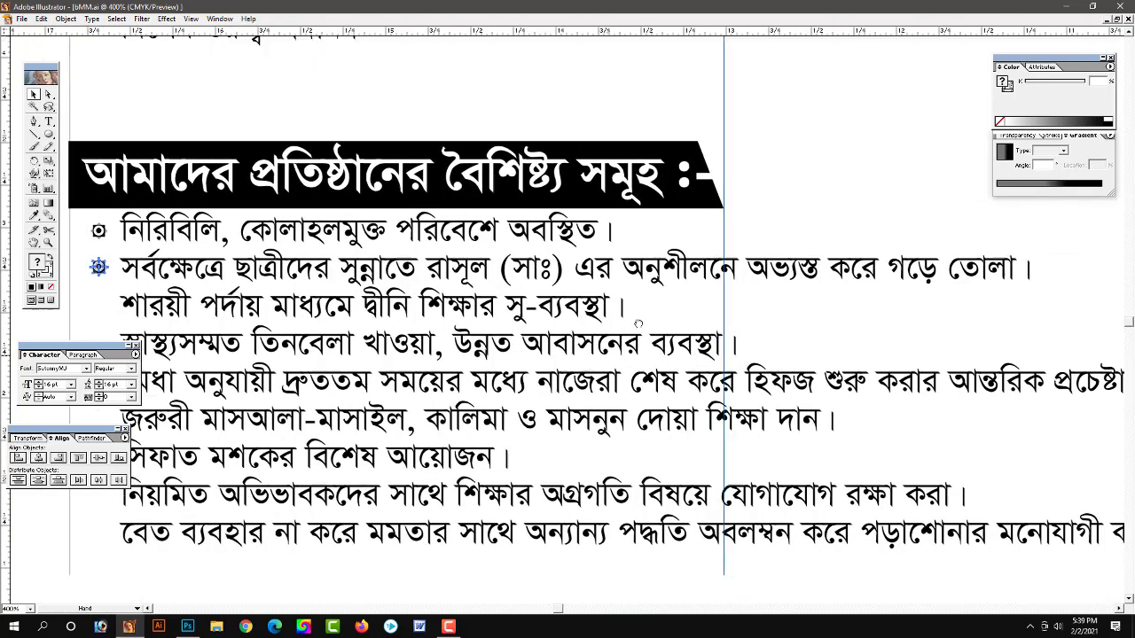
drag(638, 324, 585, 329)
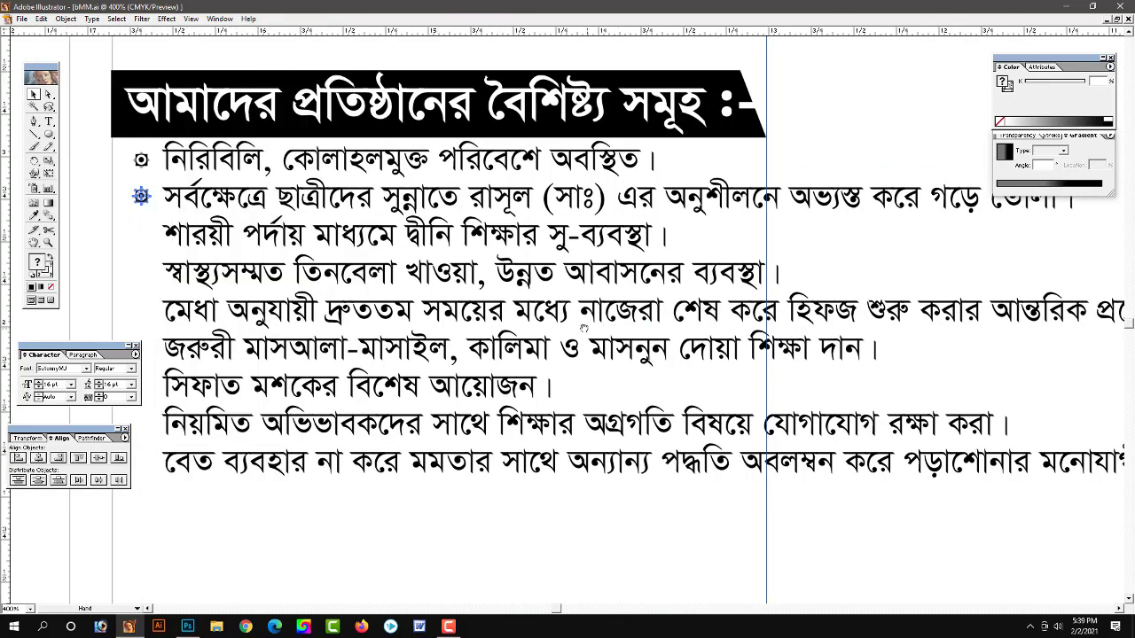
key(ctrl+minus)
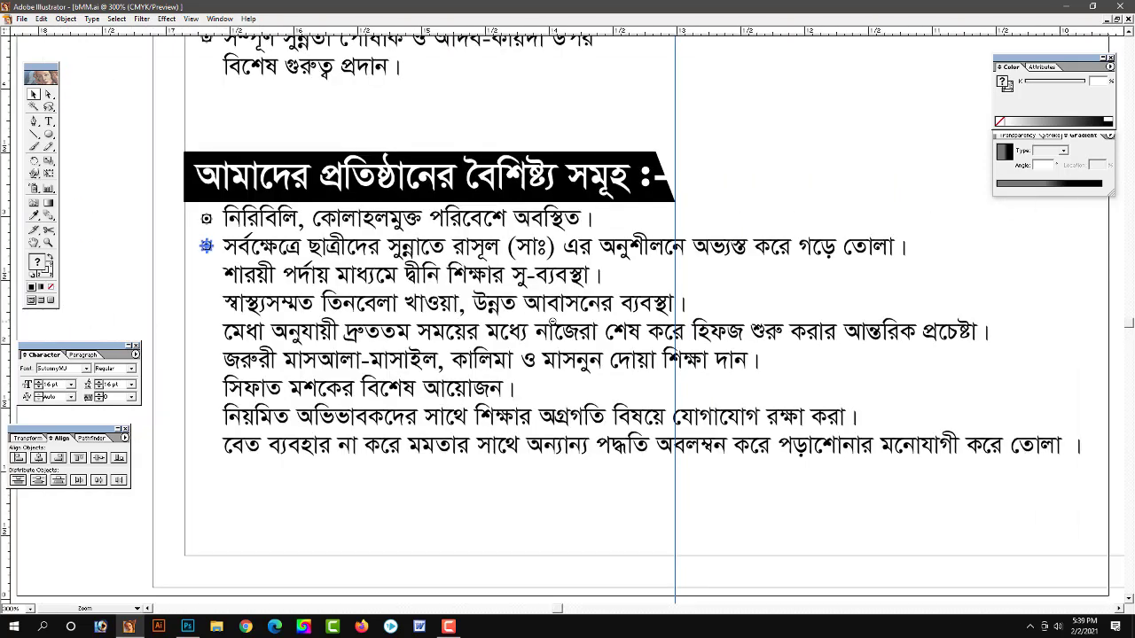
key(ctrl+minus)
key(ctrl+minus)
mouse_move(638, 300)
mouse_down()
mouse_move(638, 448)
mouse_move(644, 431)
mouse_up()
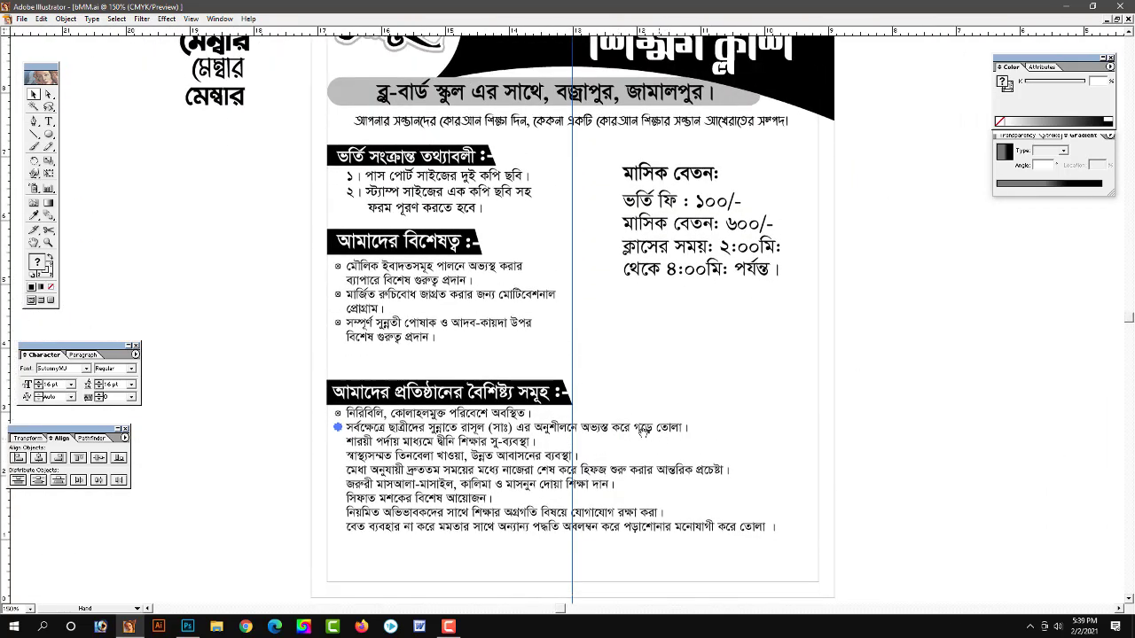
key(ctrl+plus)
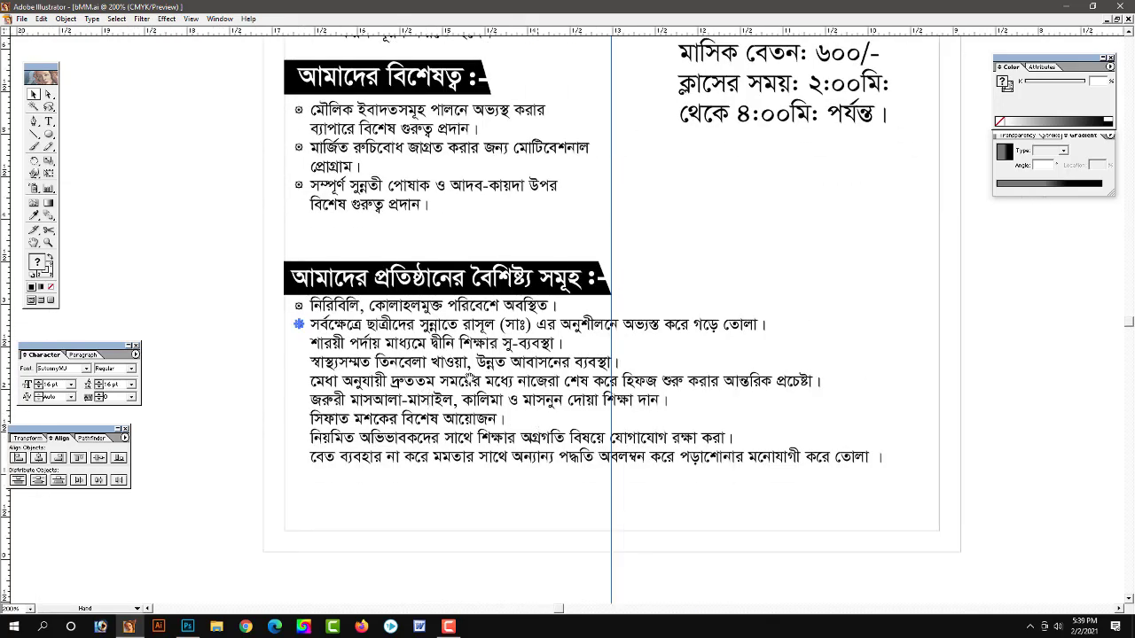
Move the second heading bar slightly upward
key(v)
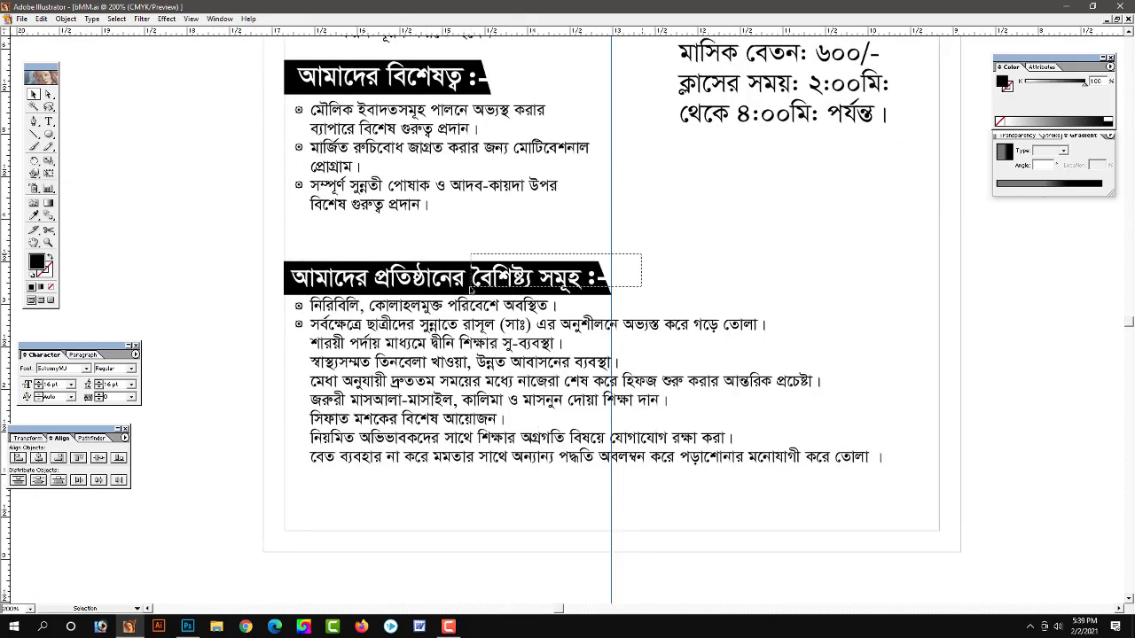
drag(515, 278, 517, 257)
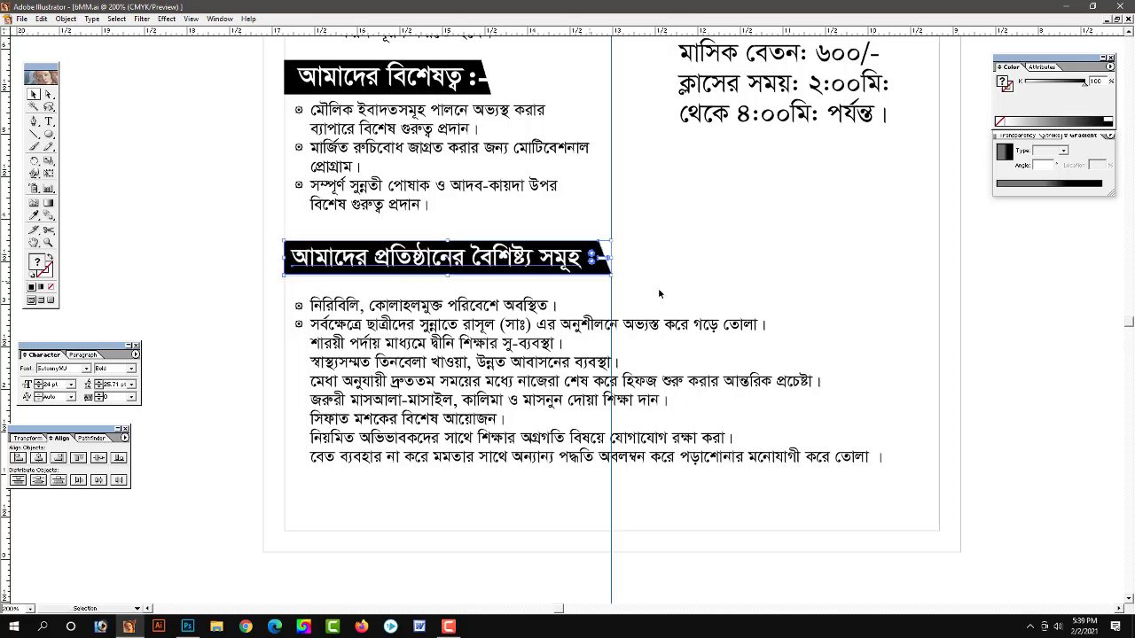
click(439, 297)
Set the body text line spacing to 18 pt and move it up level with the bullets
double_click(439, 306)
key(ctrl+a)
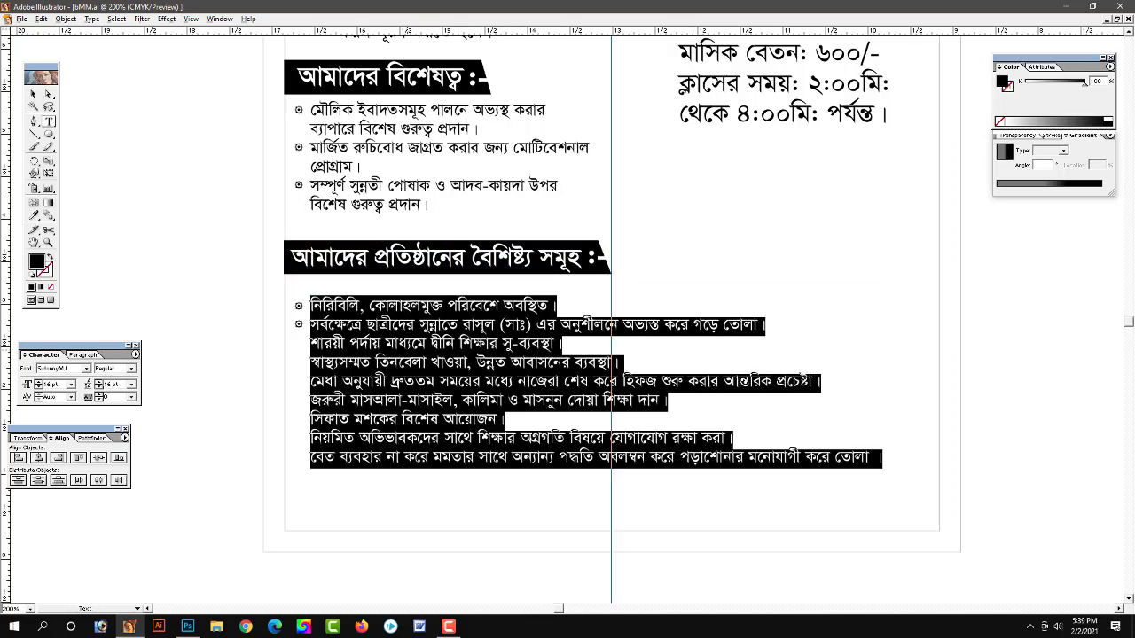
key(alt+Down)
key(alt+Down)
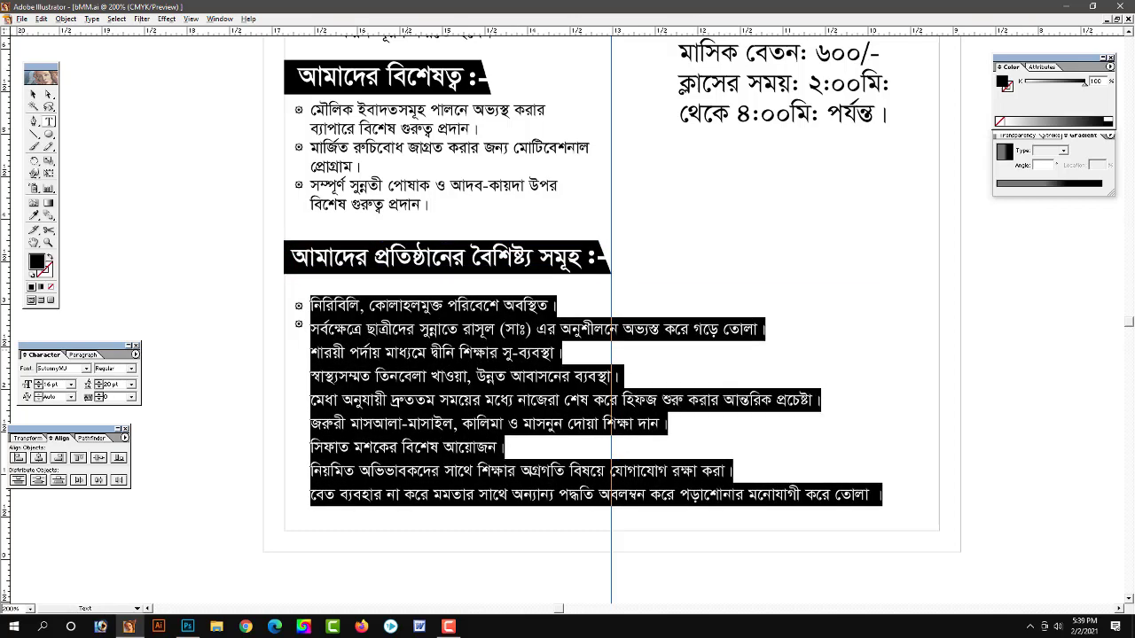
key(alt+Up)
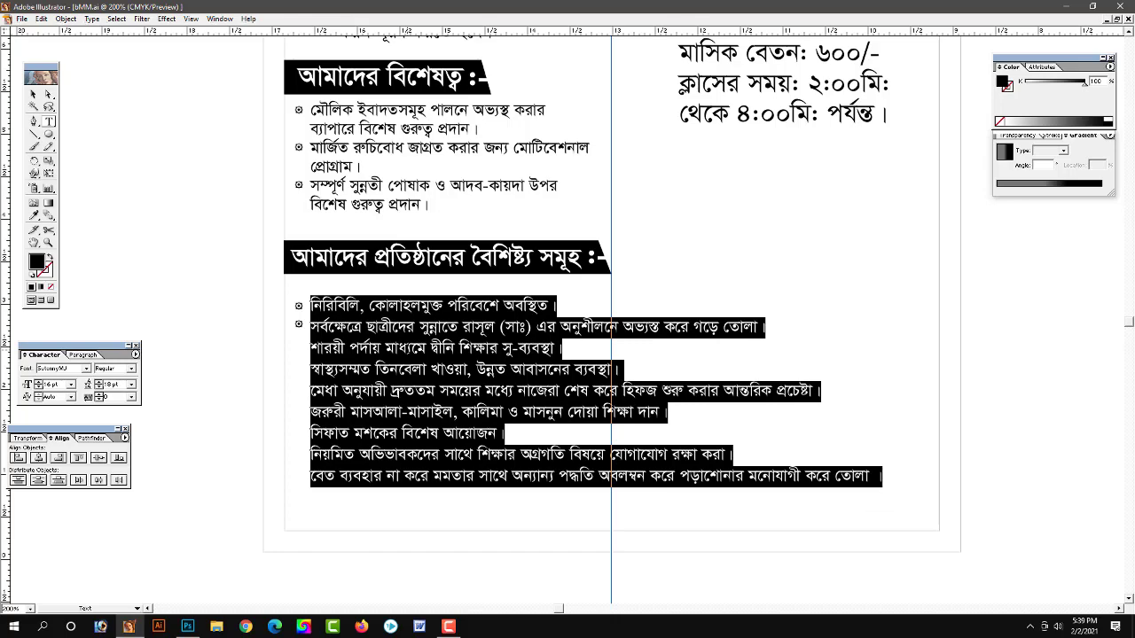
key(Escape)
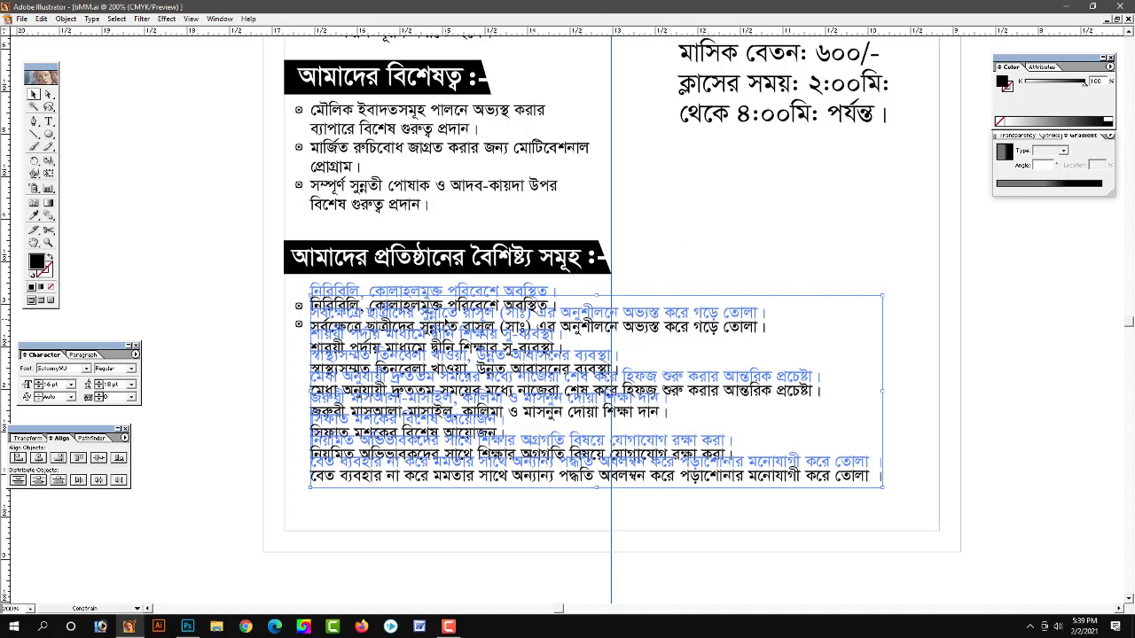
drag(445, 338, 445, 324)
Zoom and pan across the feature list to check alignment, then select its text block
key(z)
click(195, 340)
drag(649, 307, 436, 307)
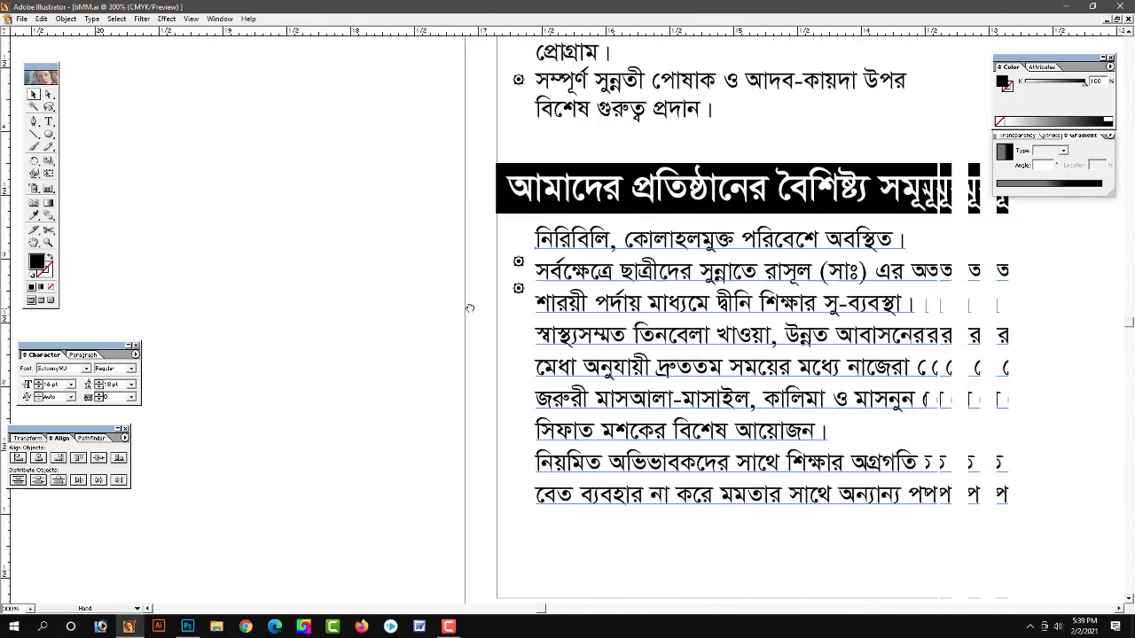
click(647, 311)
drag(647, 311, 506, 310)
alt+click(505, 310)
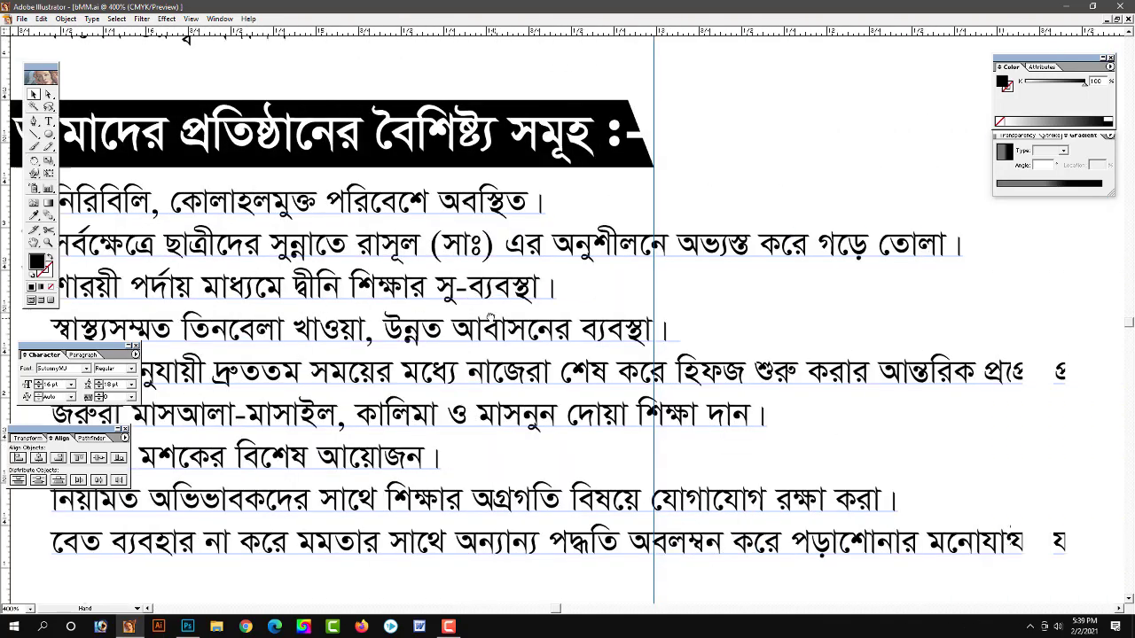
alt+click(527, 346)
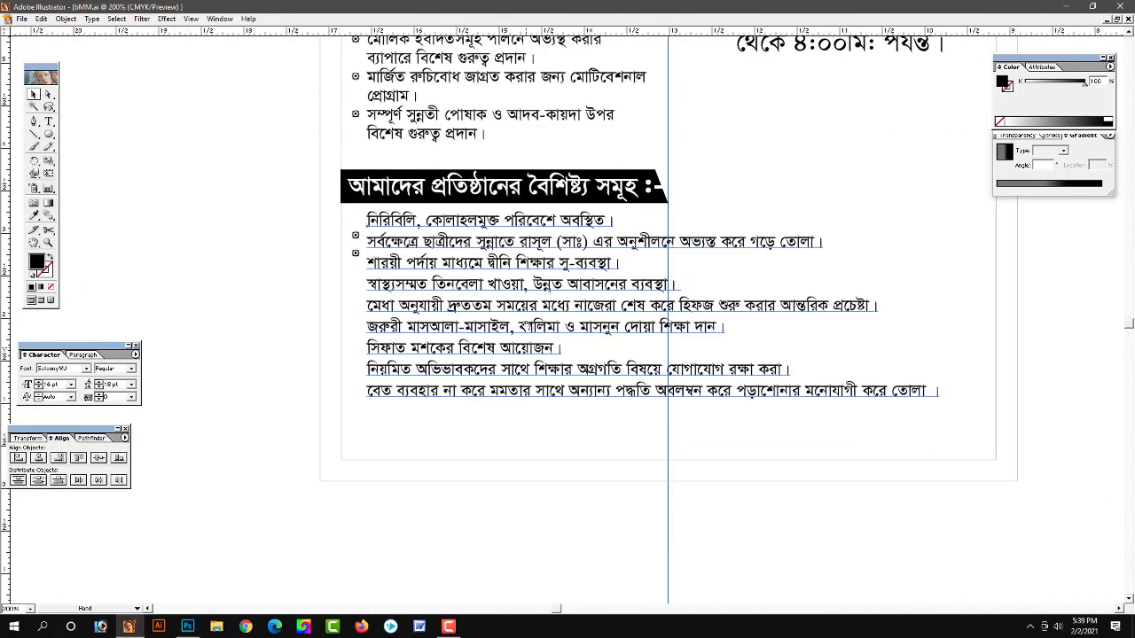
drag(550, 290, 462, 391)
click(567, 355)
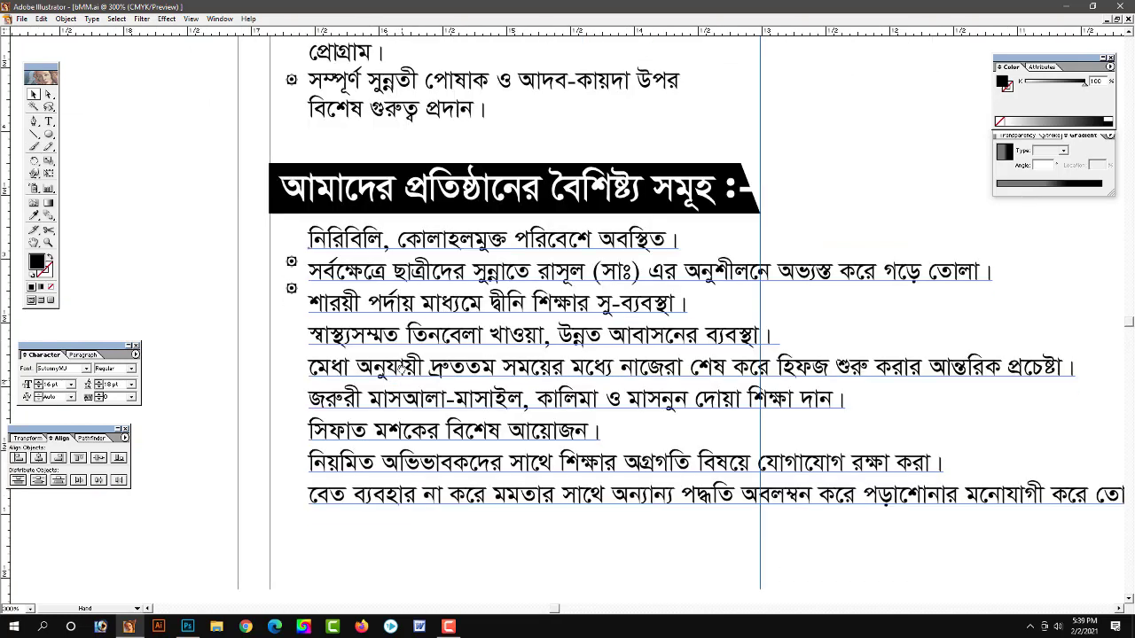
drag(533, 355, 490, 326)
ctrl+click(441, 353)
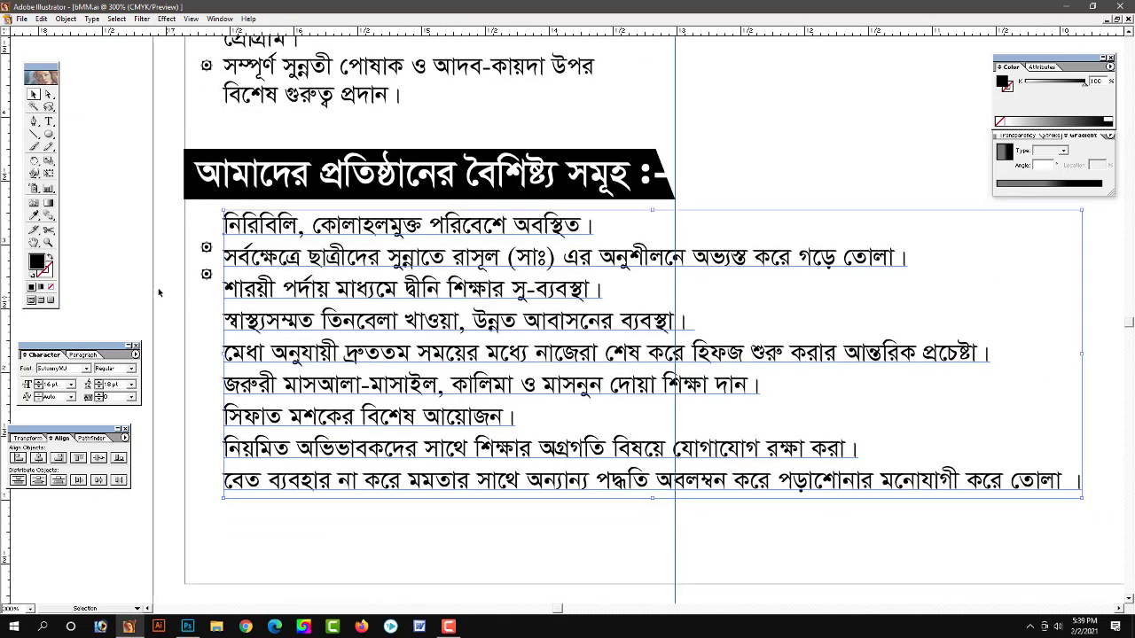
Delete the stray extra bullet
click(190, 259)
click(206, 274)
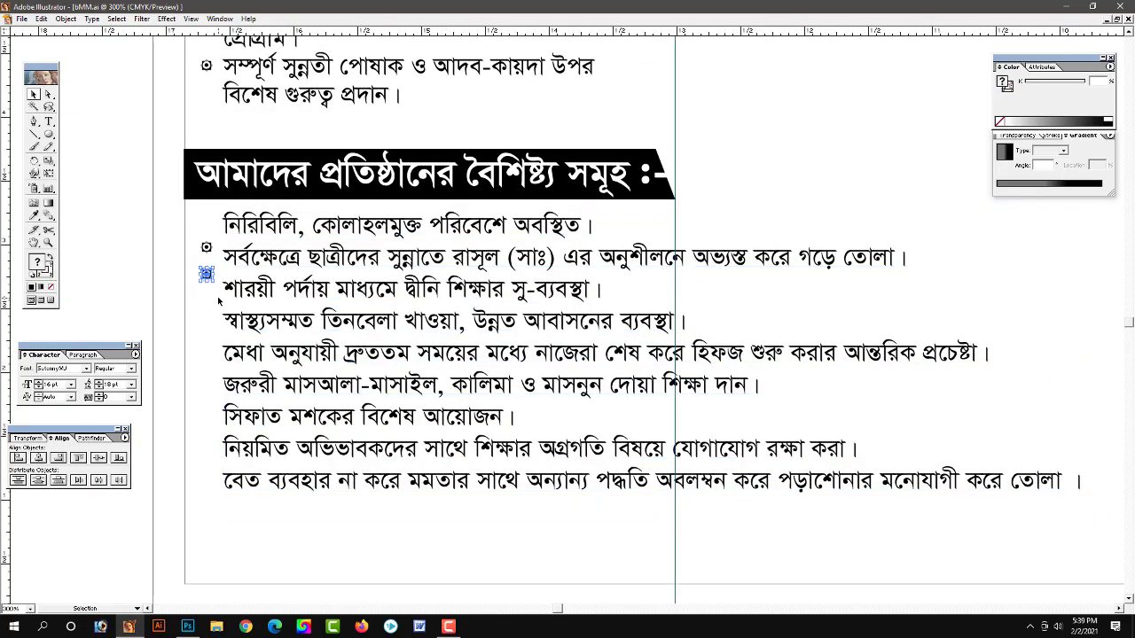
key(Delete)
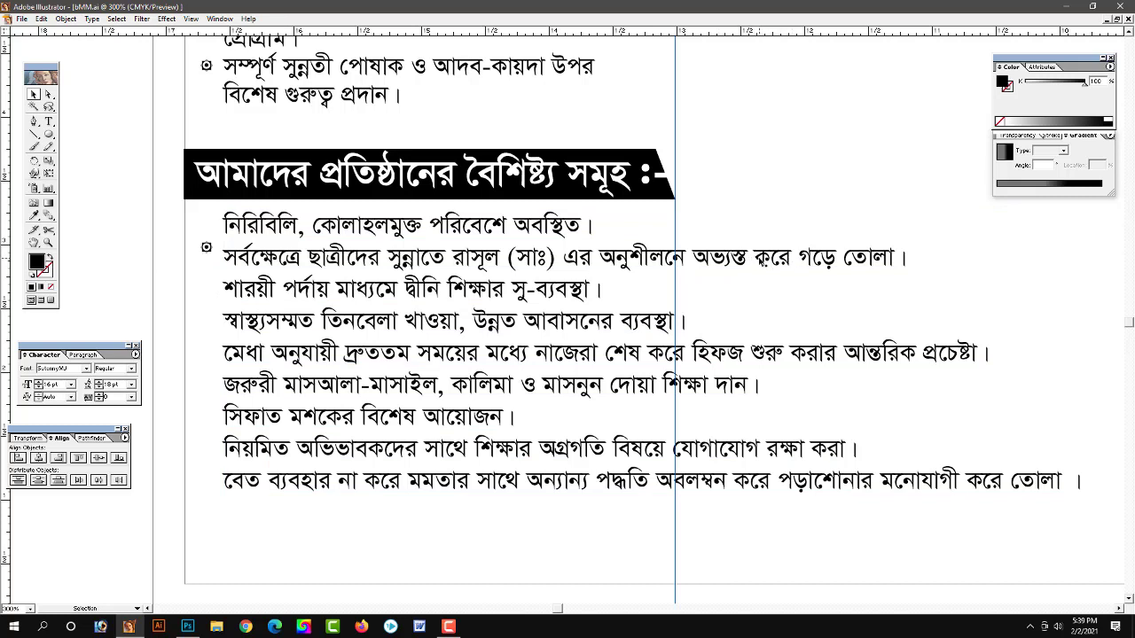
Insert a line break after অভ্যস্ত in the second feature item
key(t)
click(755, 257)
key(Return)
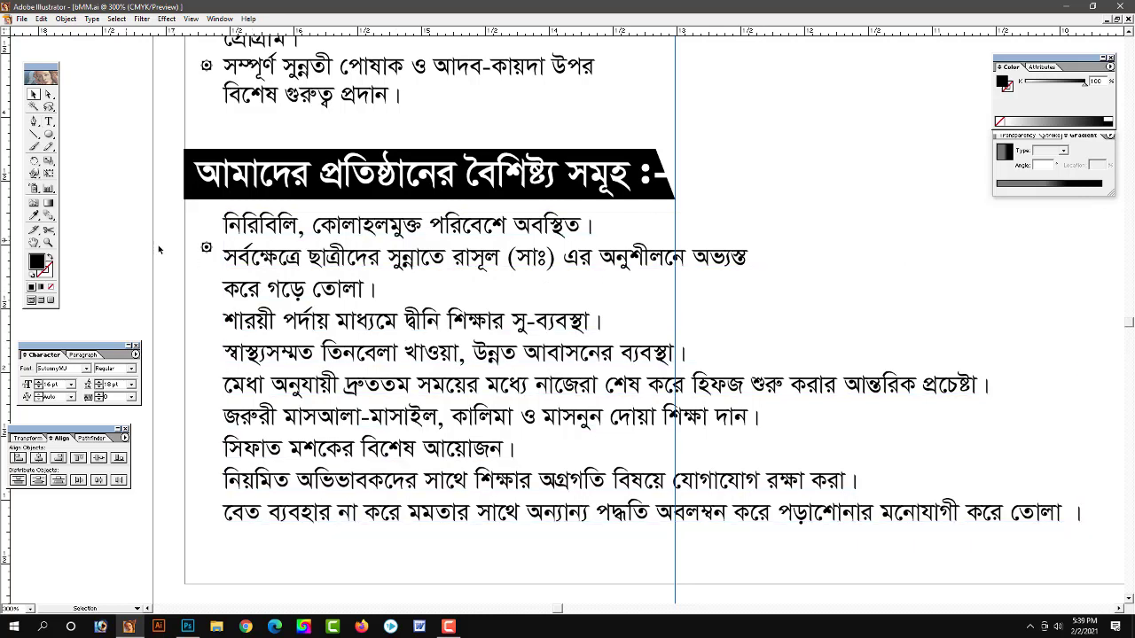
Position bullets beside the first two items and copy one to the শারয়ী পর্দায় line
ctrl+click(254, 250)
key(ctrl+plus)
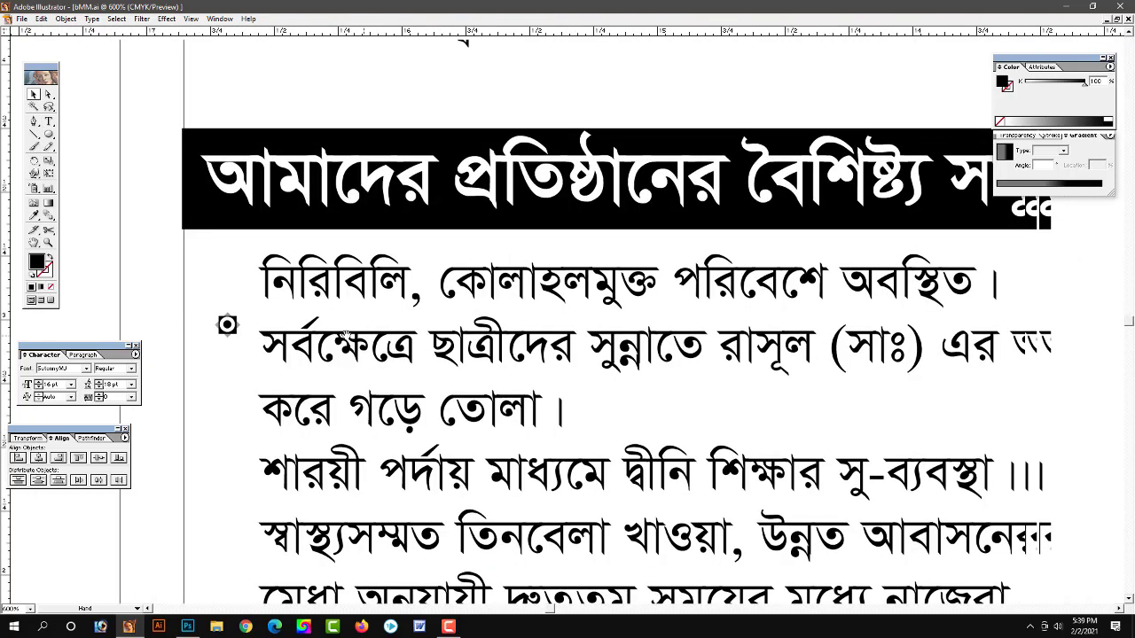
click(228, 325)
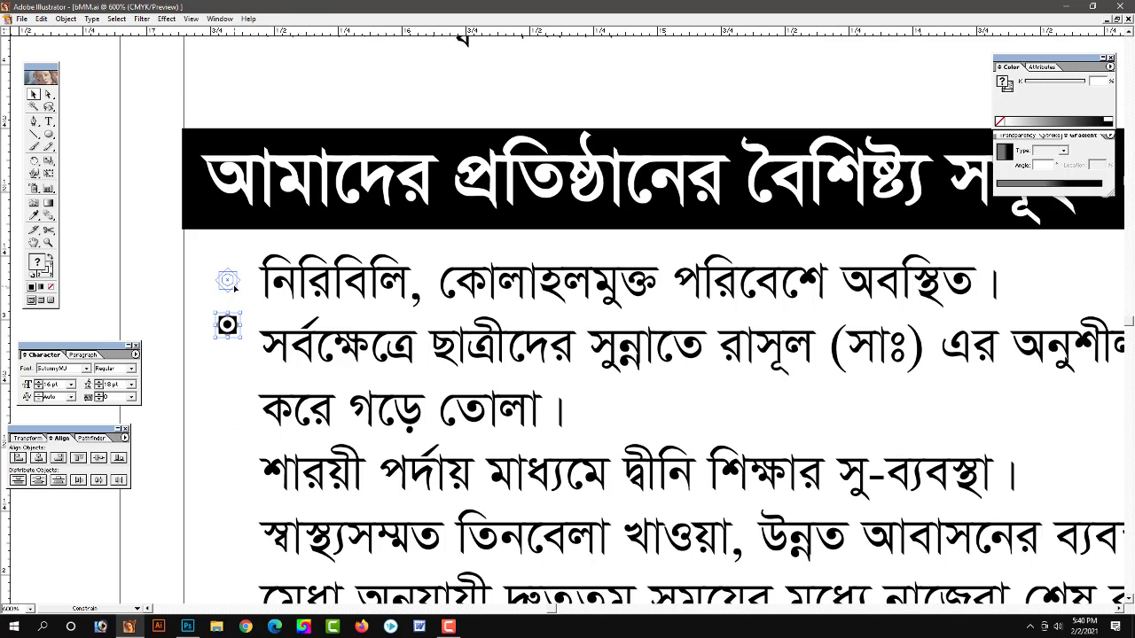
mouse_move(227, 324)
mouse_down()
mouse_move(228, 279)
mouse_move(235, 369)
mouse_move(235, 350)
mouse_up()
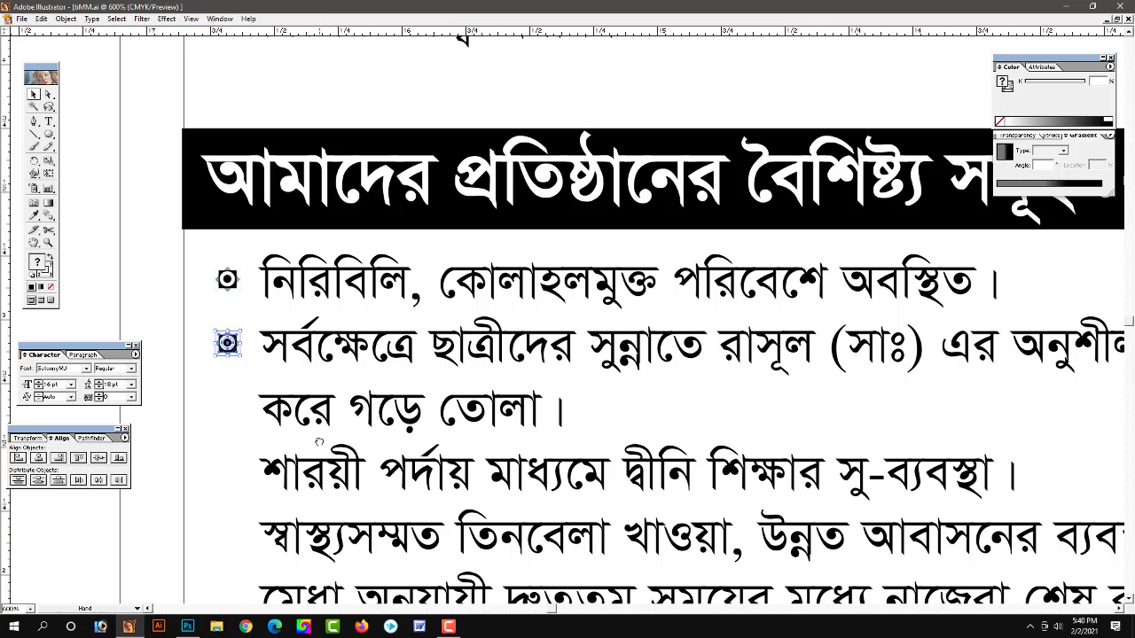
drag(381, 397, 421, 300)
drag(379, 188, 387, 383)
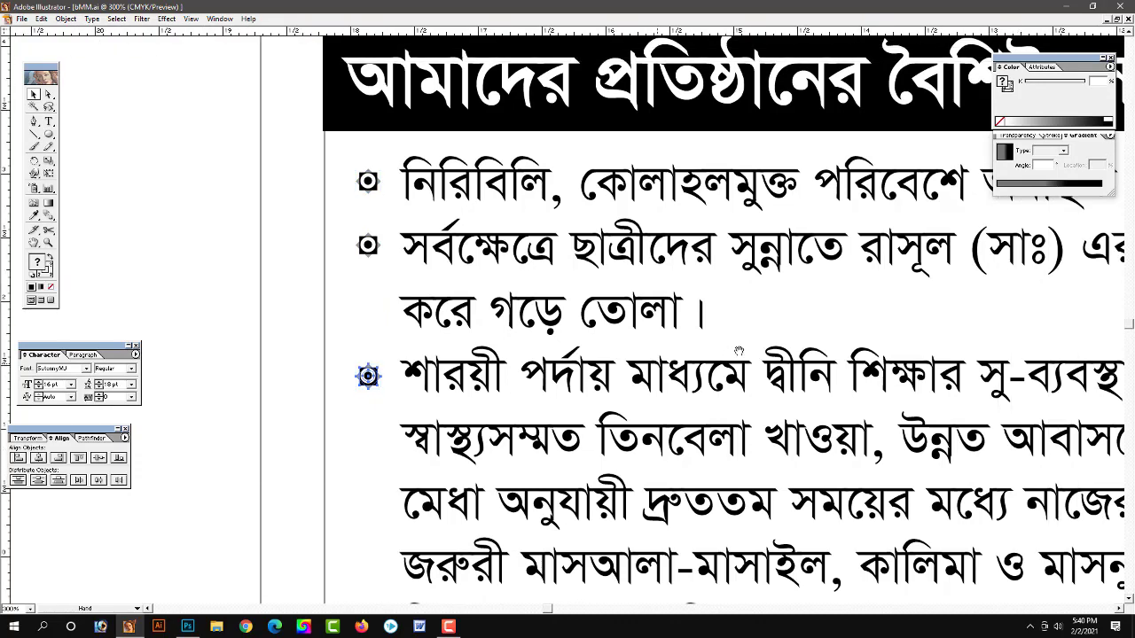
key(ctrl+minus)
key(ctrl+minus)
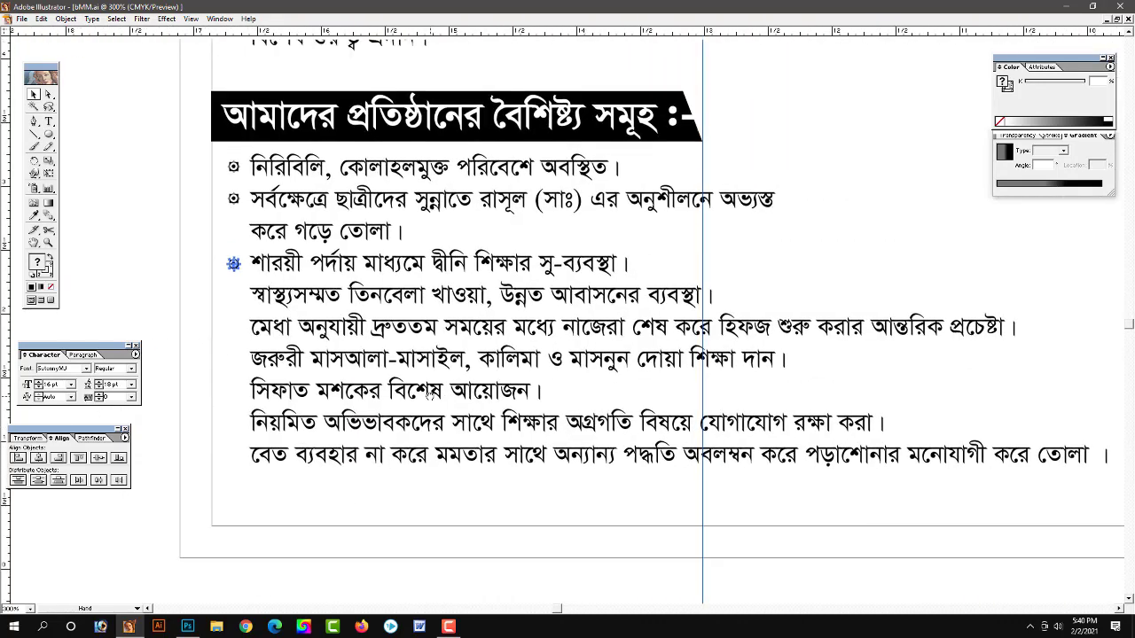
scroll(429, 395, up, 1)
key(ctrl+plus)
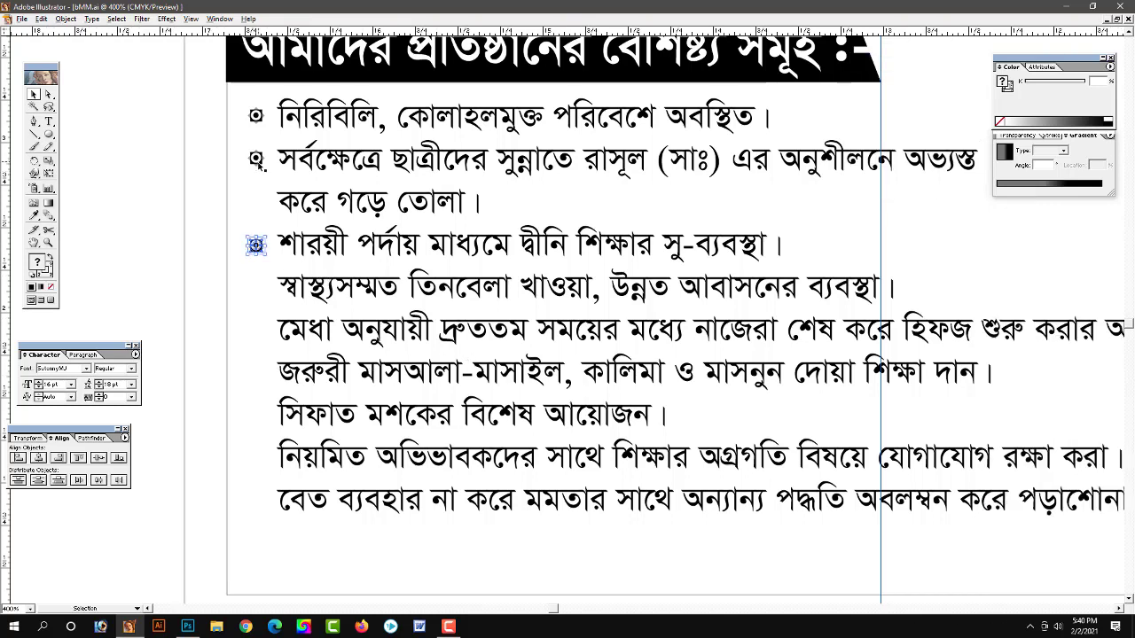
Copy ring bullets to the fourth and fifth items and wrap the মেধা item after হিফজ
drag(257, 160, 269, 295)
drag(263, 251, 263, 332)
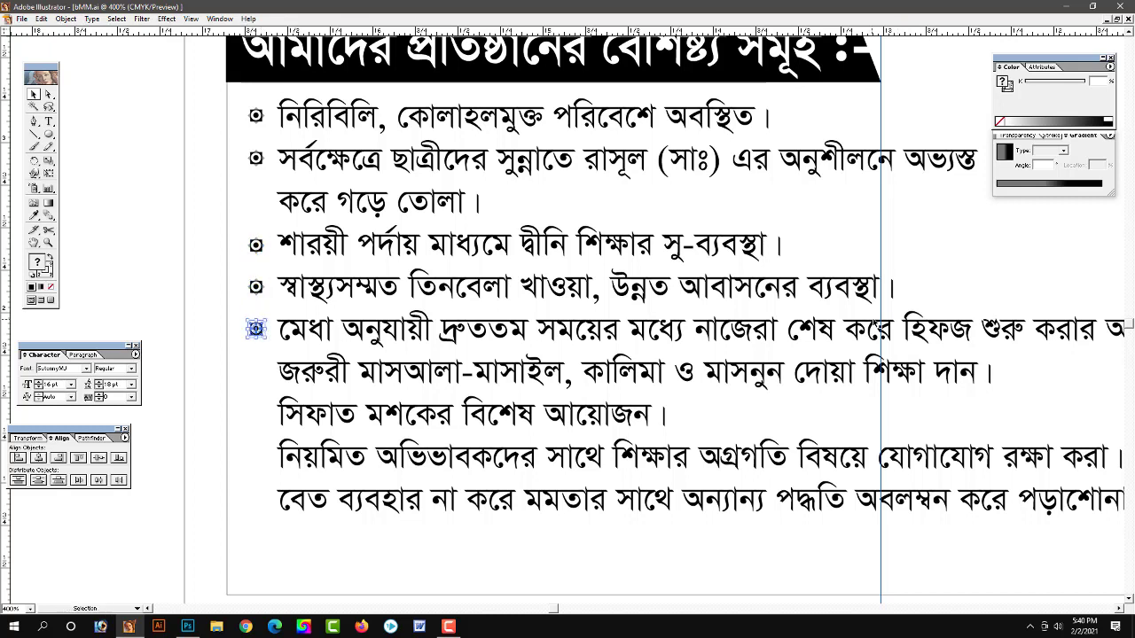
click(973, 330)
key(Return)
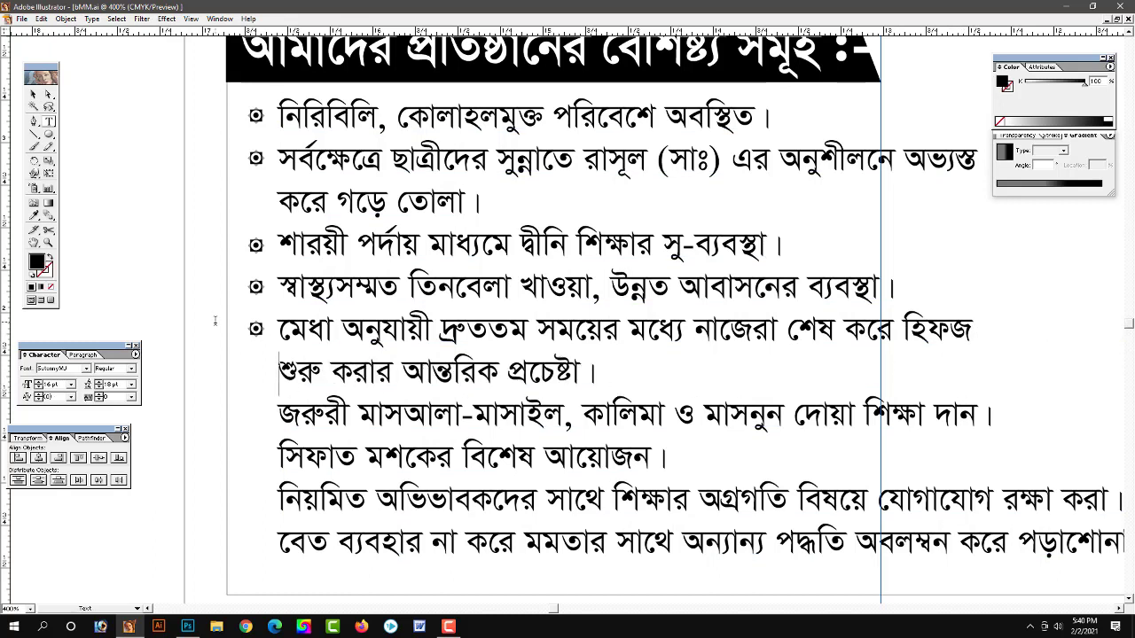
key(Escape)
Add bullet copies beside the জরুরী and সিফাত lines
drag(257, 331, 259, 420)
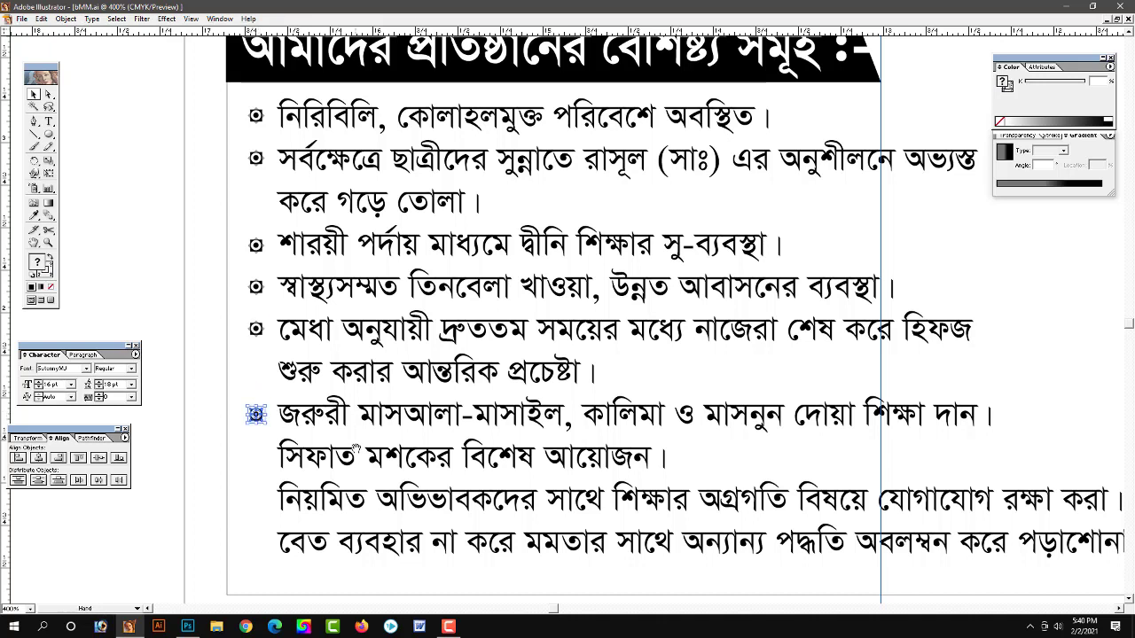
scroll(355, 448, down, 3)
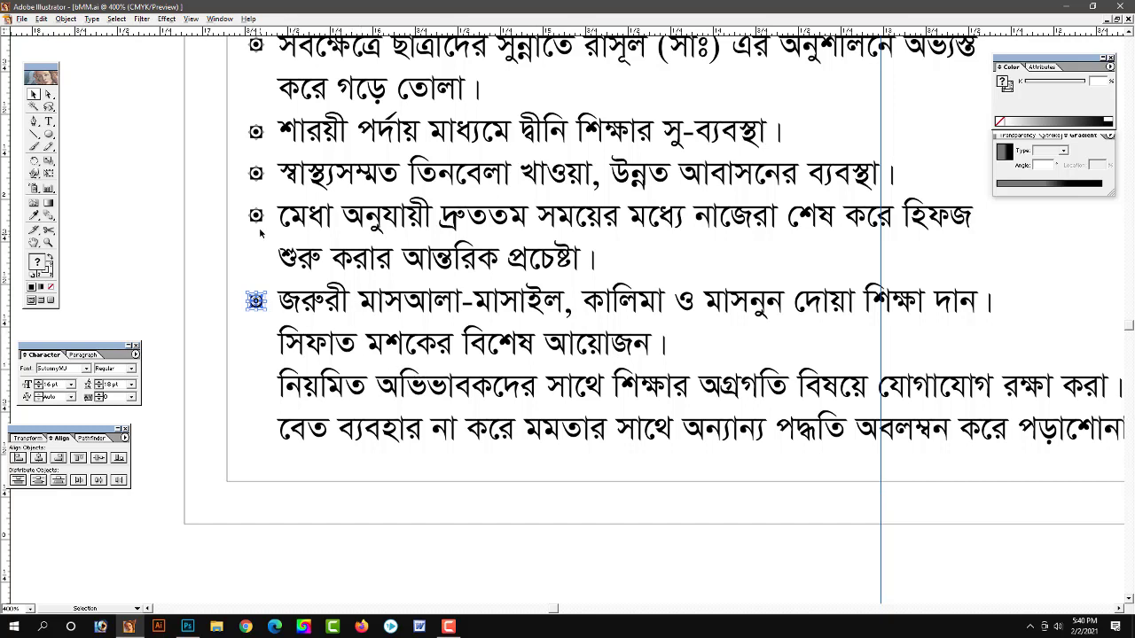
drag(257, 221, 257, 351)
drag(258, 346, 257, 346)
Wrap the last বেত item onto two lines after করে
scroll(771, 384, right, 3)
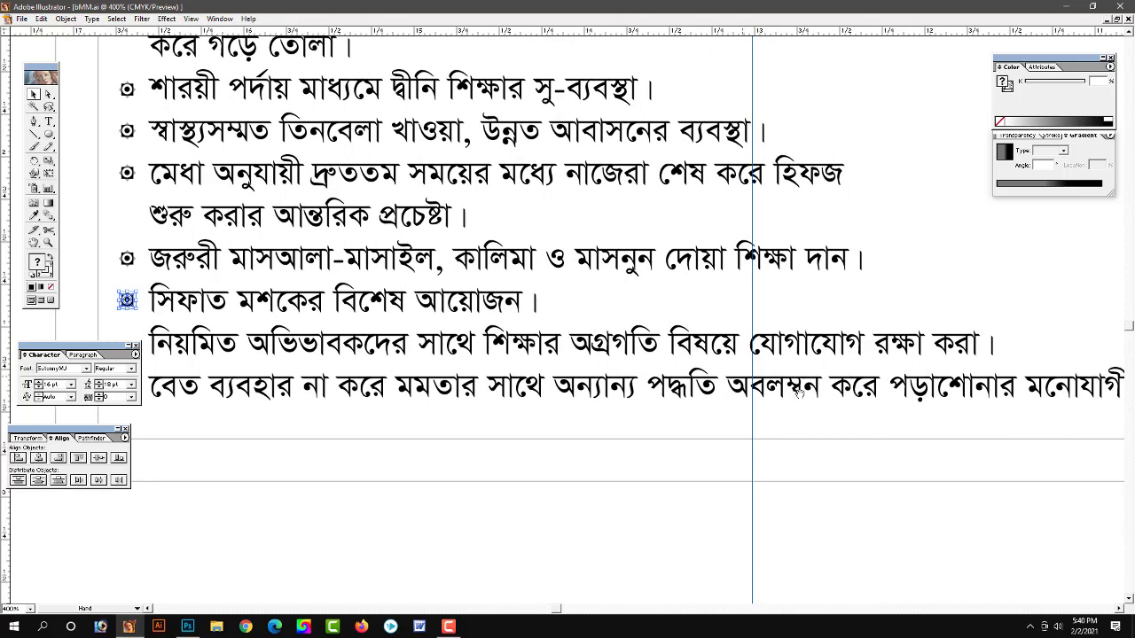
scroll(722, 383, down, 1)
shift+click(892, 389)
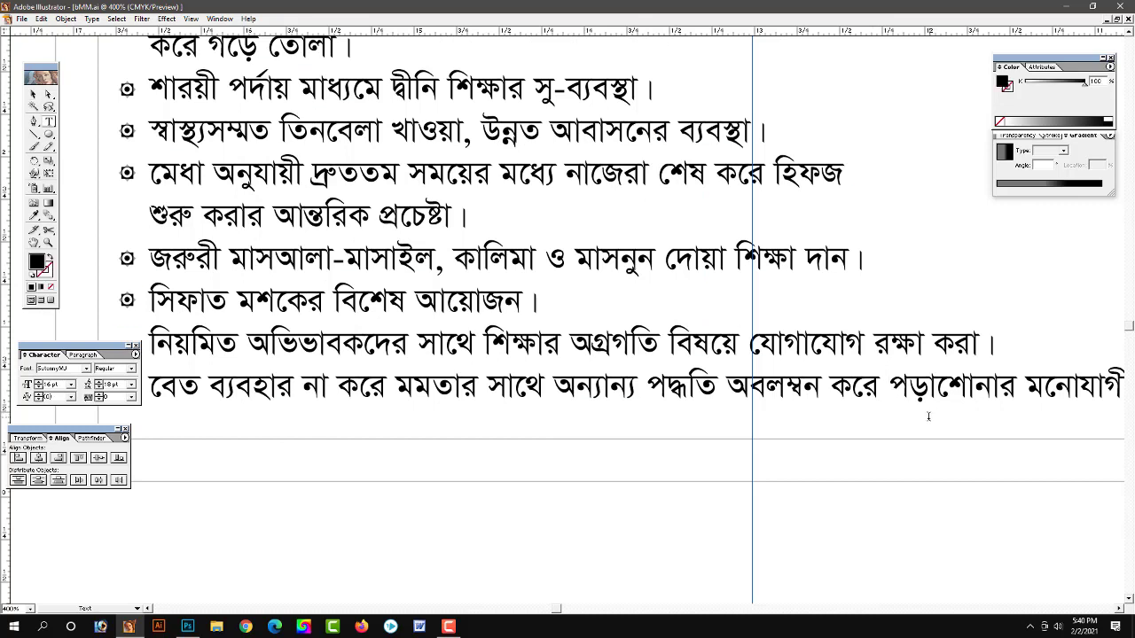
key(Return)
ctrl+click(530, 426)
scroll(530, 426, left, 3)
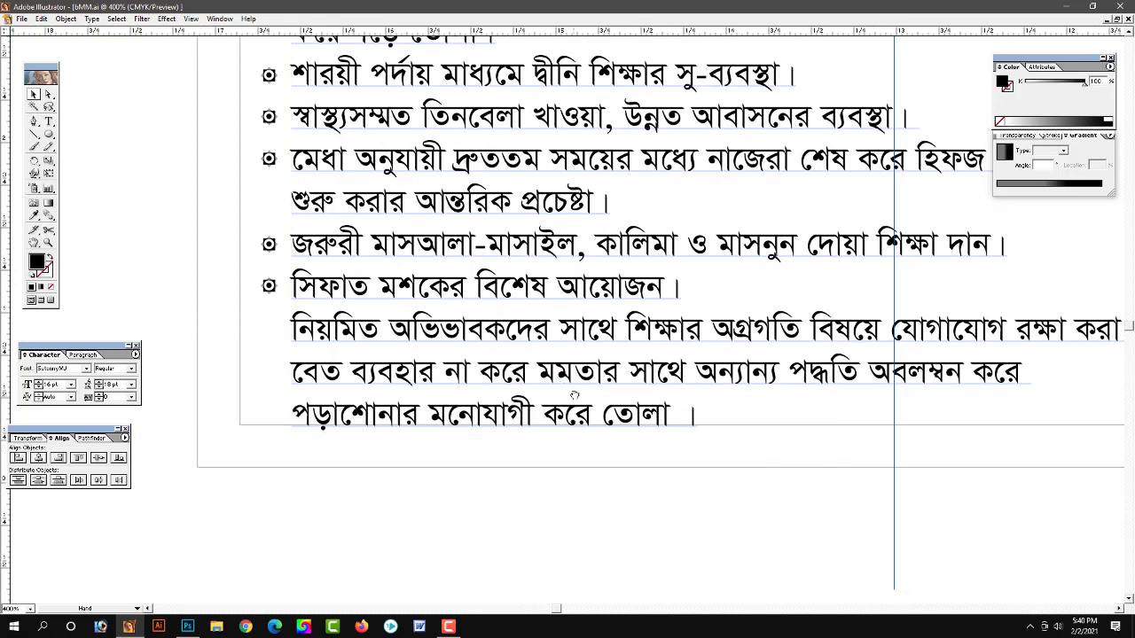
scroll(450, 504, right, 2)
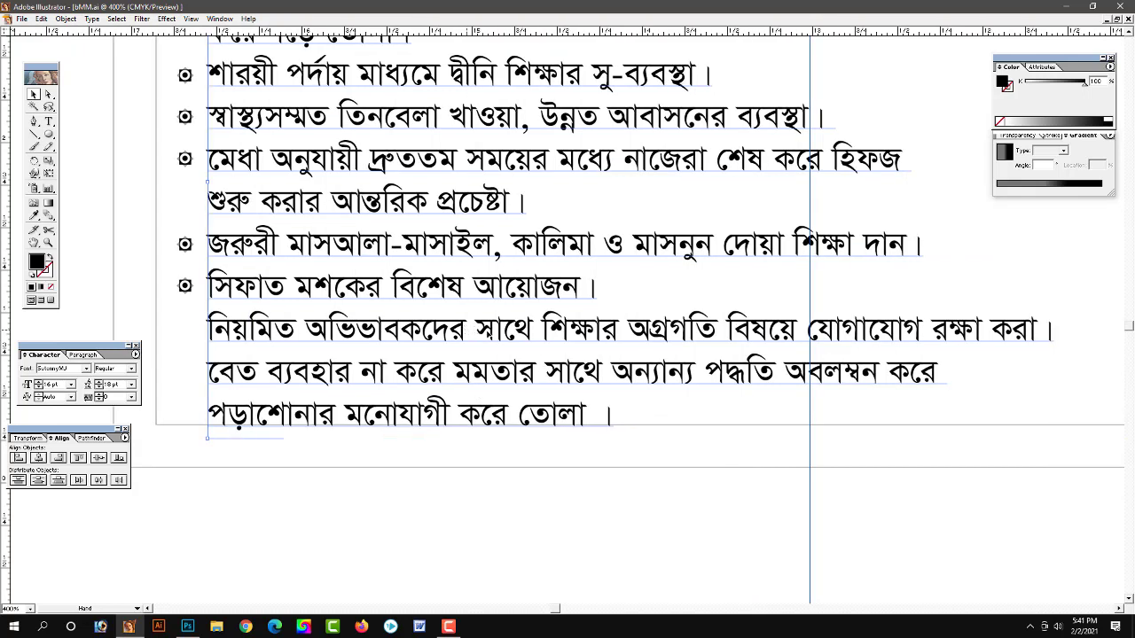
click(454, 515)
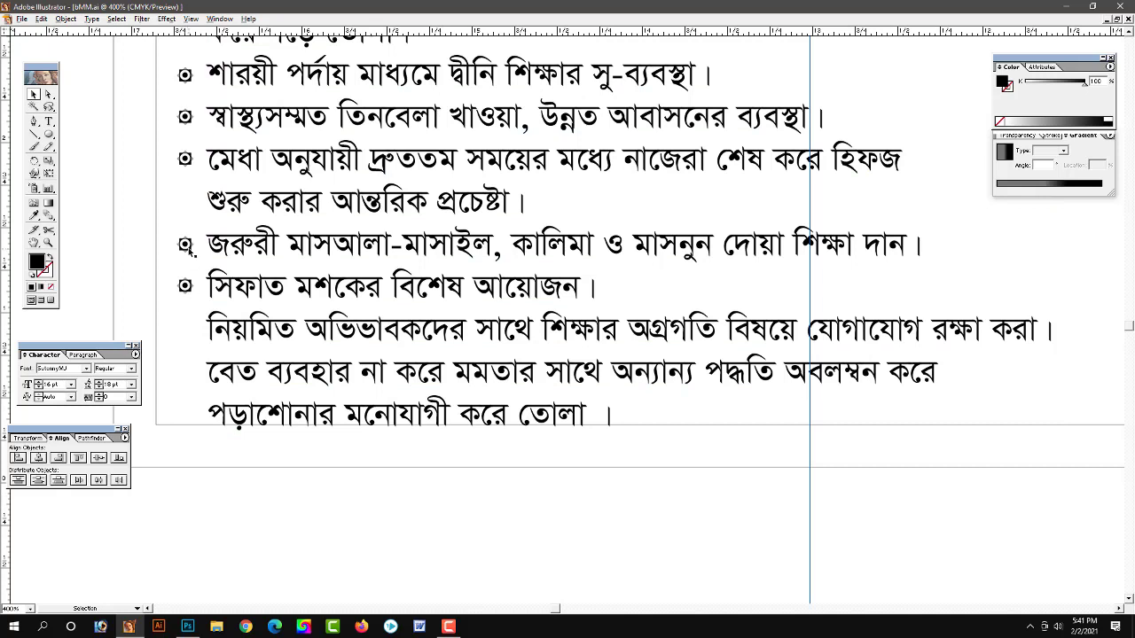
Add bullets beside the নিয়মিত and বেত lines, then zoom out to view the section
drag(186, 247, 190, 333)
click(228, 494)
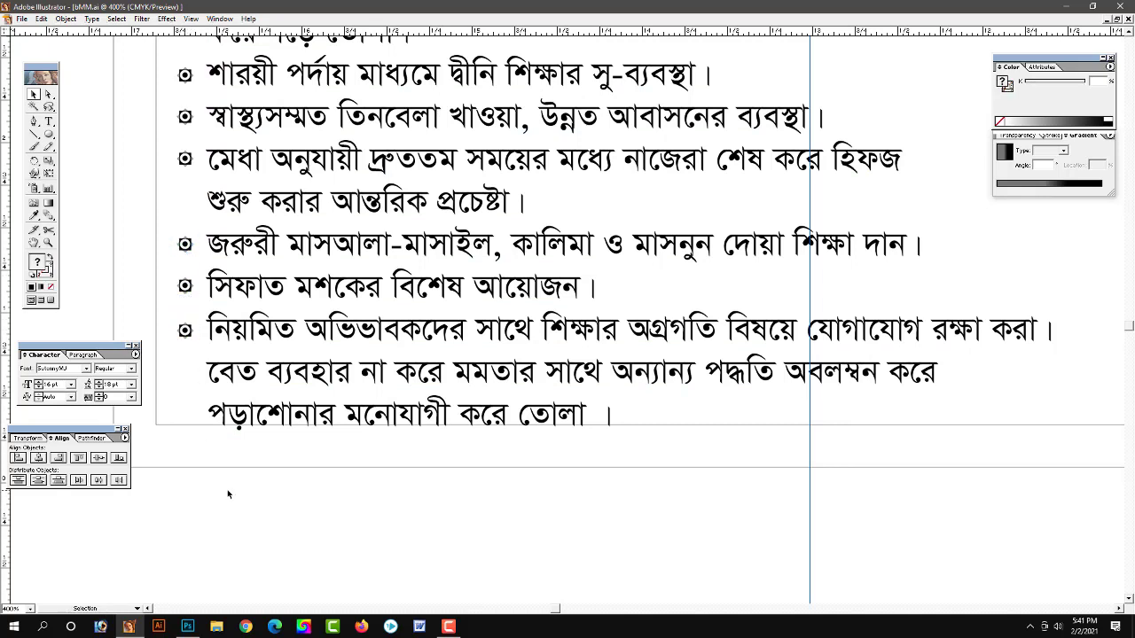
drag(186, 245, 188, 379)
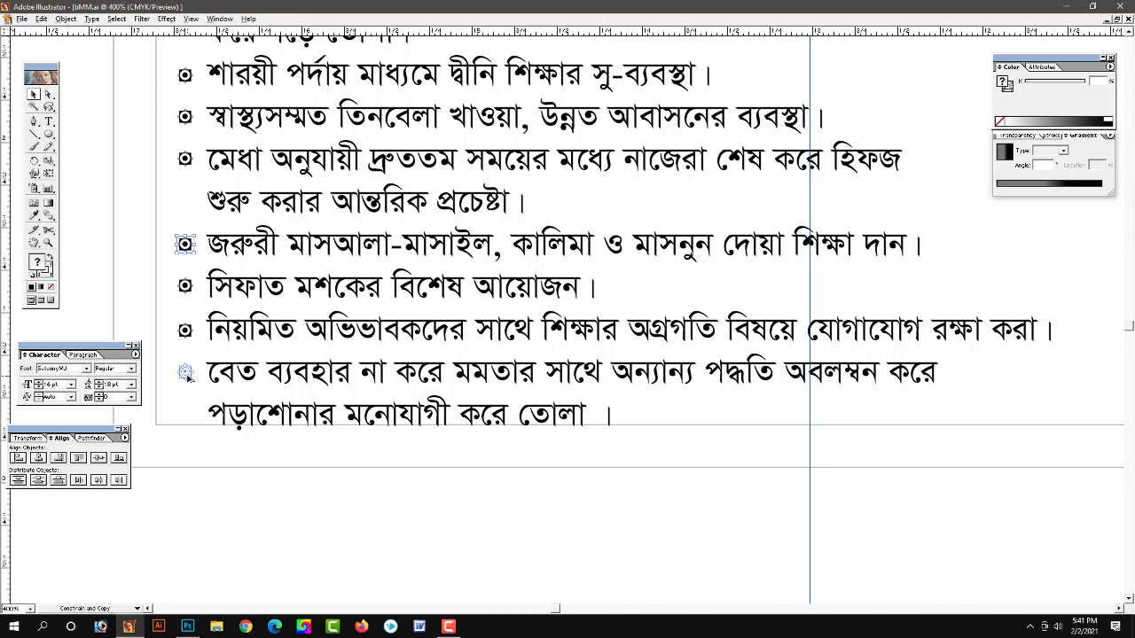
drag(188, 380, 186, 376)
click(336, 495)
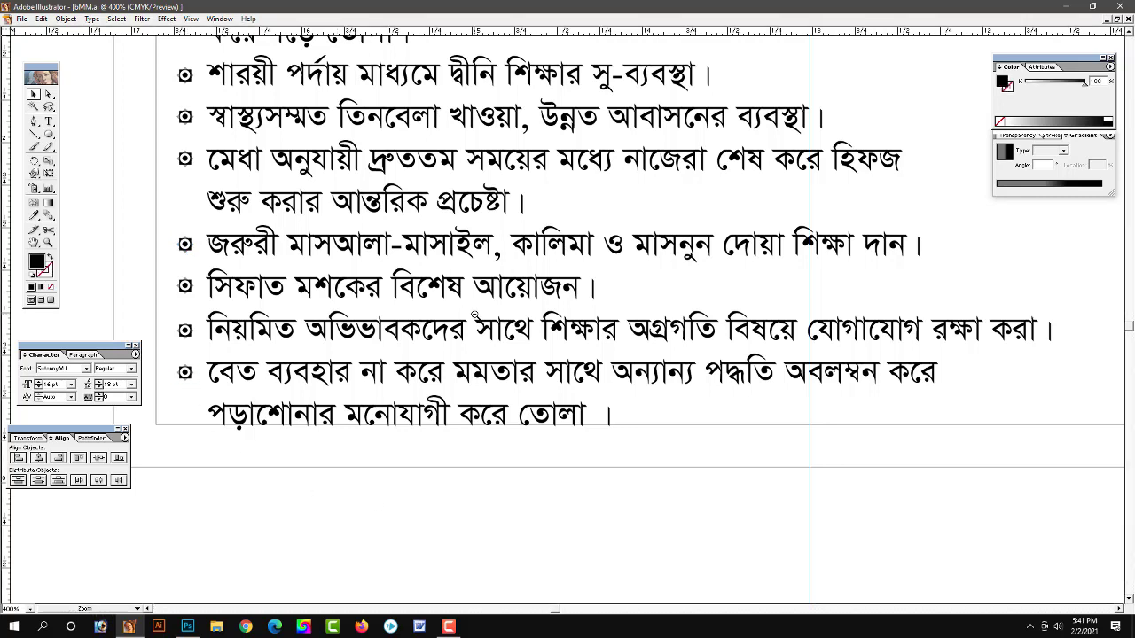
key(ctrl+minus)
key(ctrl+minus)
key(ctrl+minus)
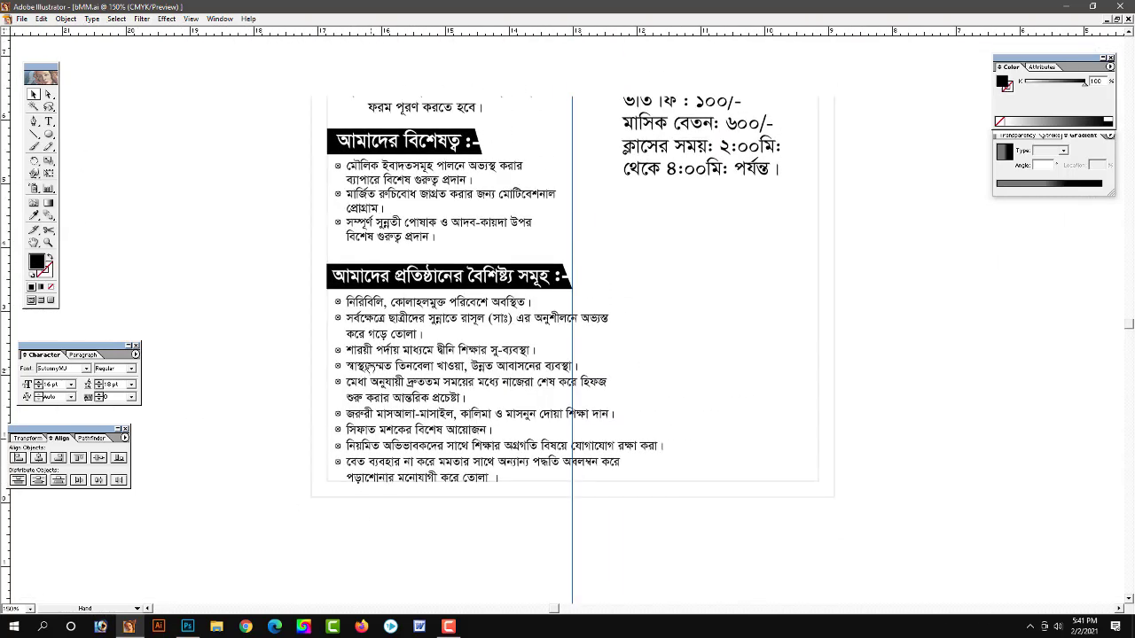
Select the feature heading and list together and nudge them upward
drag(624, 257, 610, 216)
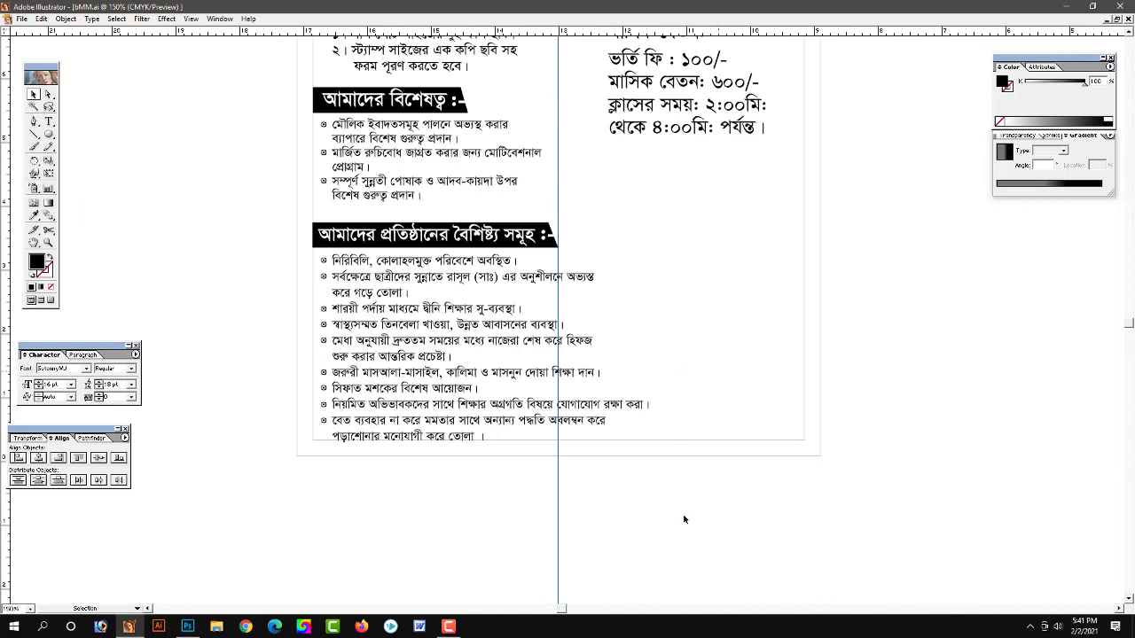
click(676, 348)
click(881, 360)
click(756, 389)
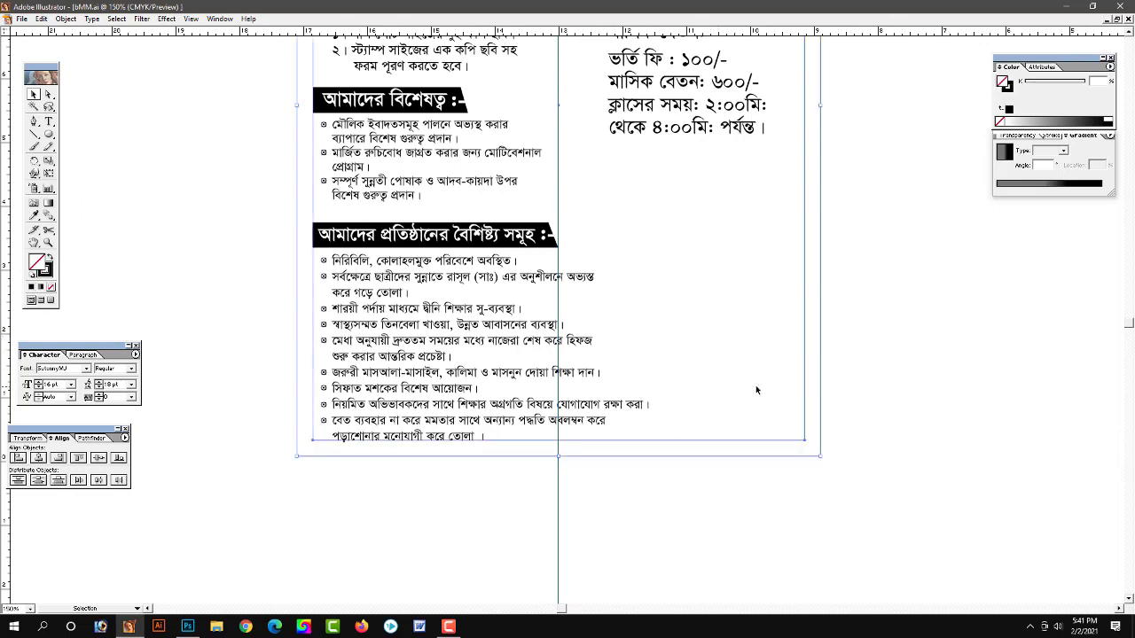
click(756, 385)
drag(589, 507, 317, 230)
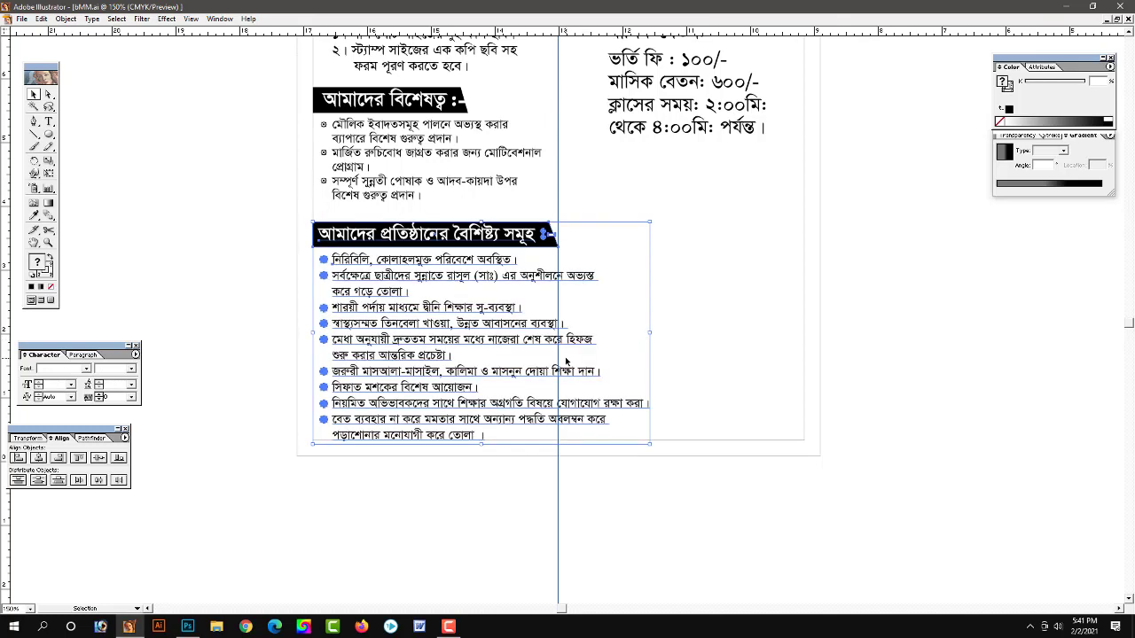
key(Up)
key(Up)
key(Up)
key(Up)
key(Up)
key(Up)
key(Up)
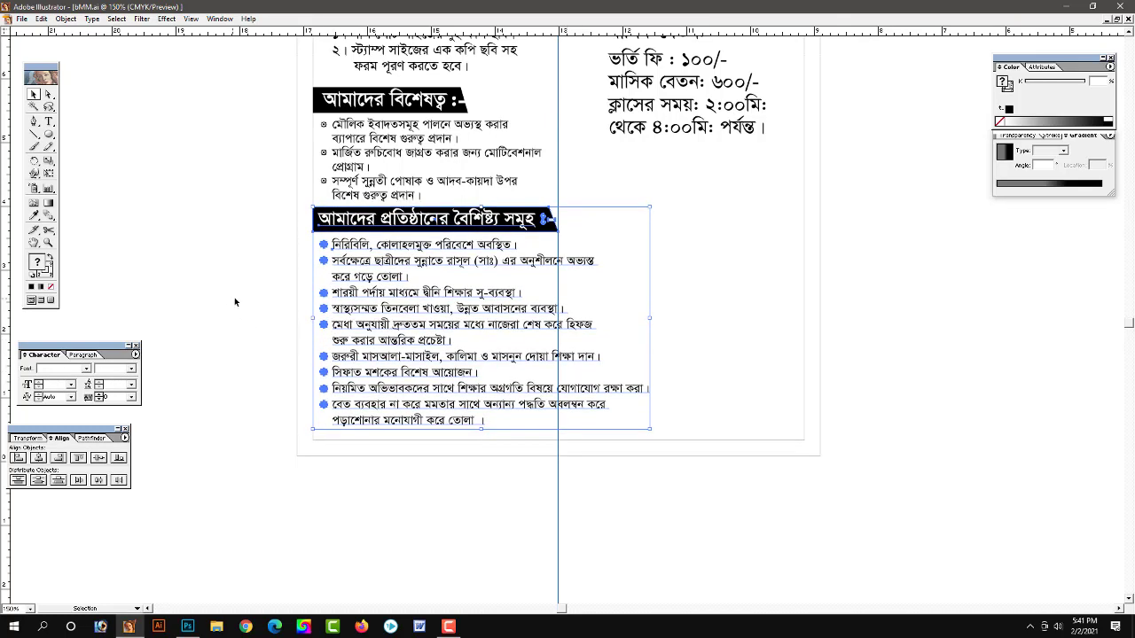
Raise the admission info block and the আমাদের বিশেষত্ব block slightly
mouse_move(520, 80)
mouse_down()
mouse_move(508, 264)
mouse_move(298, 180)
mouse_up()
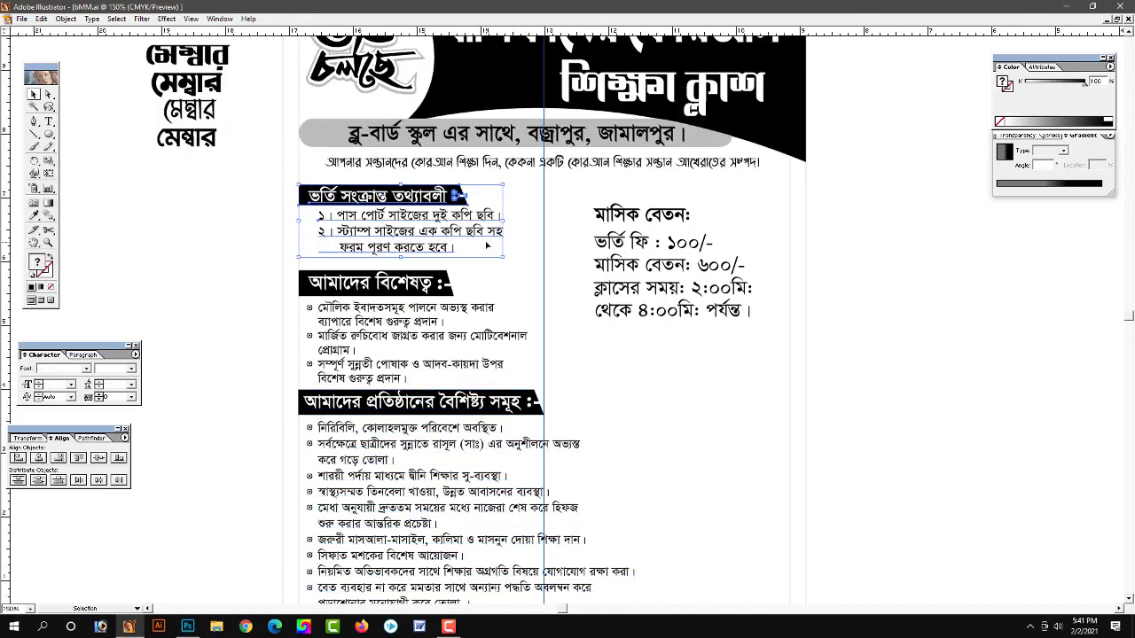
drag(486, 246, 309, 382)
drag(419, 370, 419, 359)
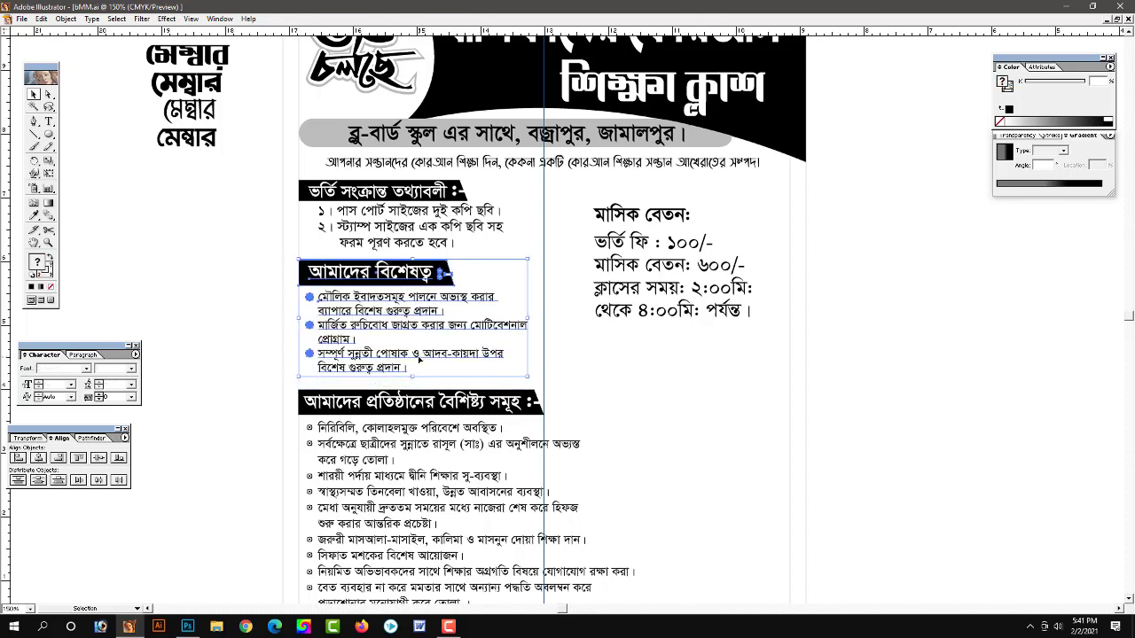
key(Up)
key(Up)
key(Up)
click(219, 306)
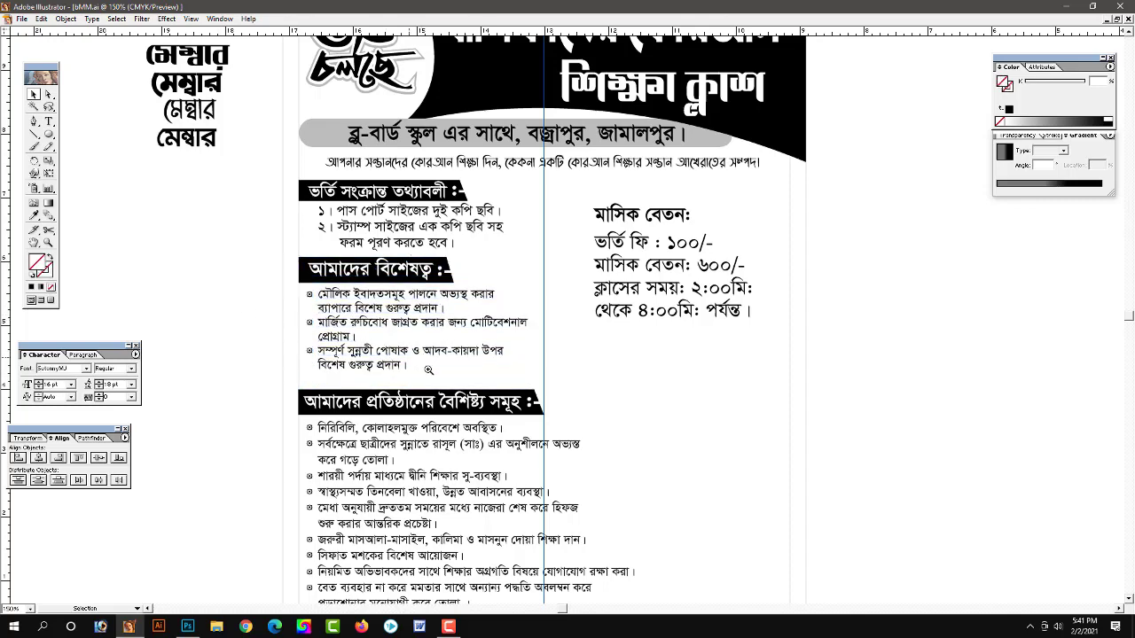
Select the বৈশিষ্ট্য সমূহ block and nudge it up two steps
scroll(550, 354, down, 3)
drag(597, 258, 241, 470)
key(Up)
key(Up)
key(Up)
key(Up)
key(Up)
key(Up)
key(Up)
key(Up)
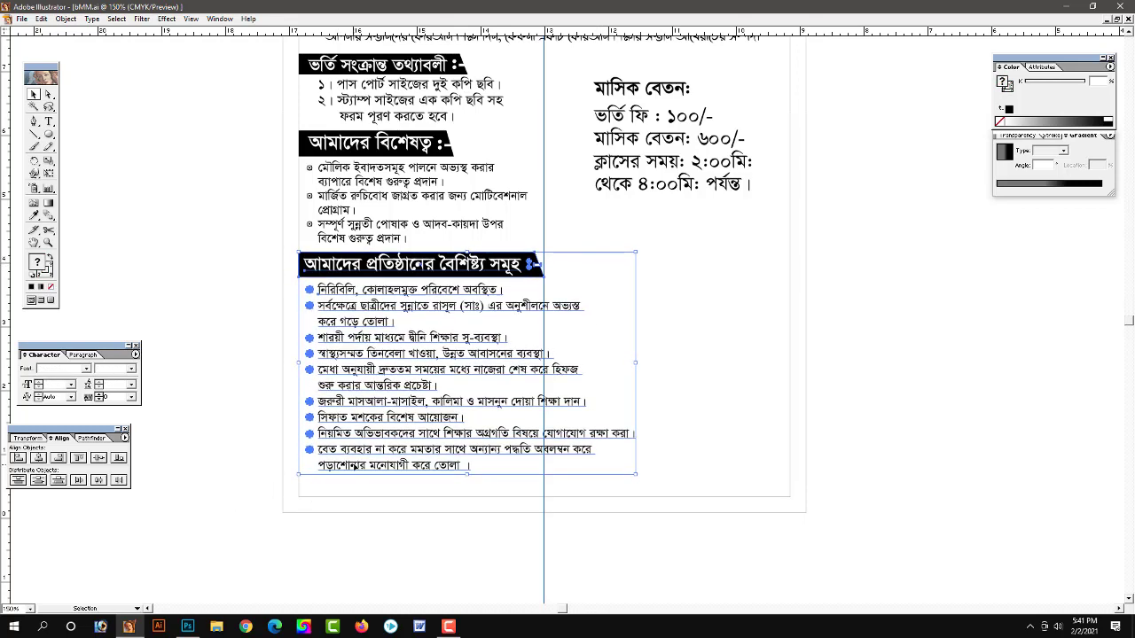
key(Up)
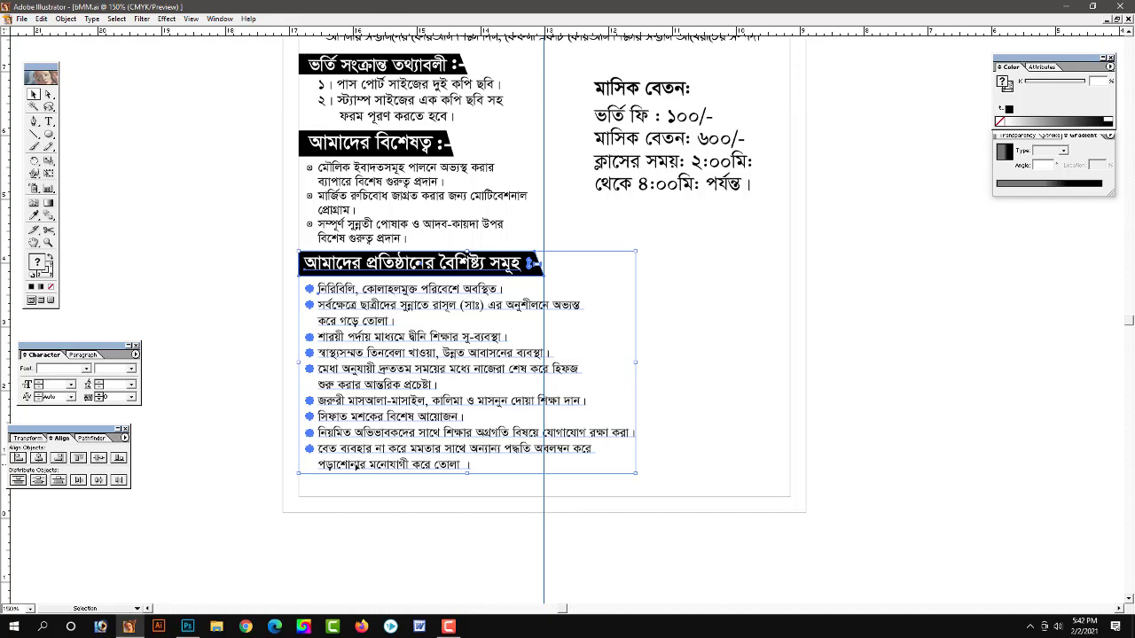
click(862, 460)
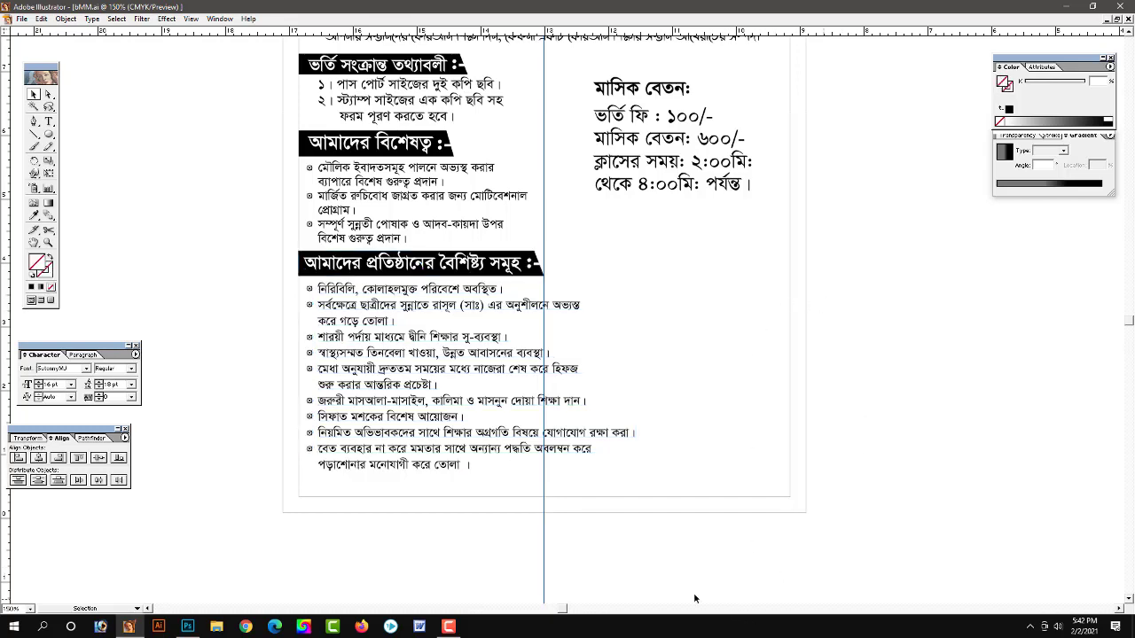
Draw a black rounded bar over the মাসিক বেতন: heading at 200% zoom, settling it slightly lower
drag(704, 399, 621, 434)
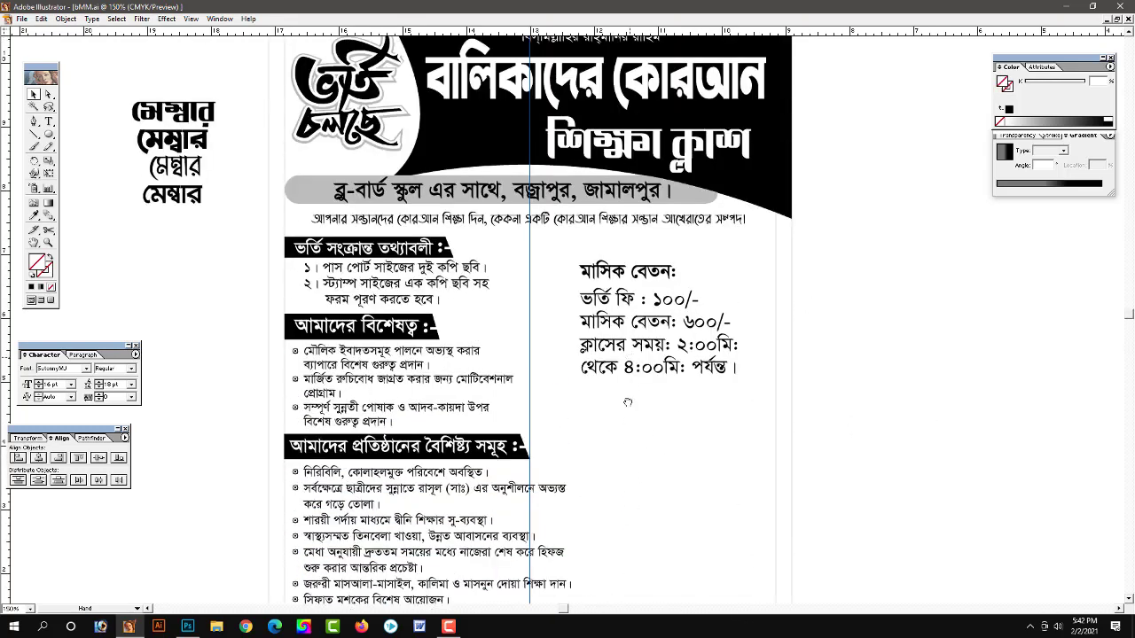
scroll(609, 382, down, 3)
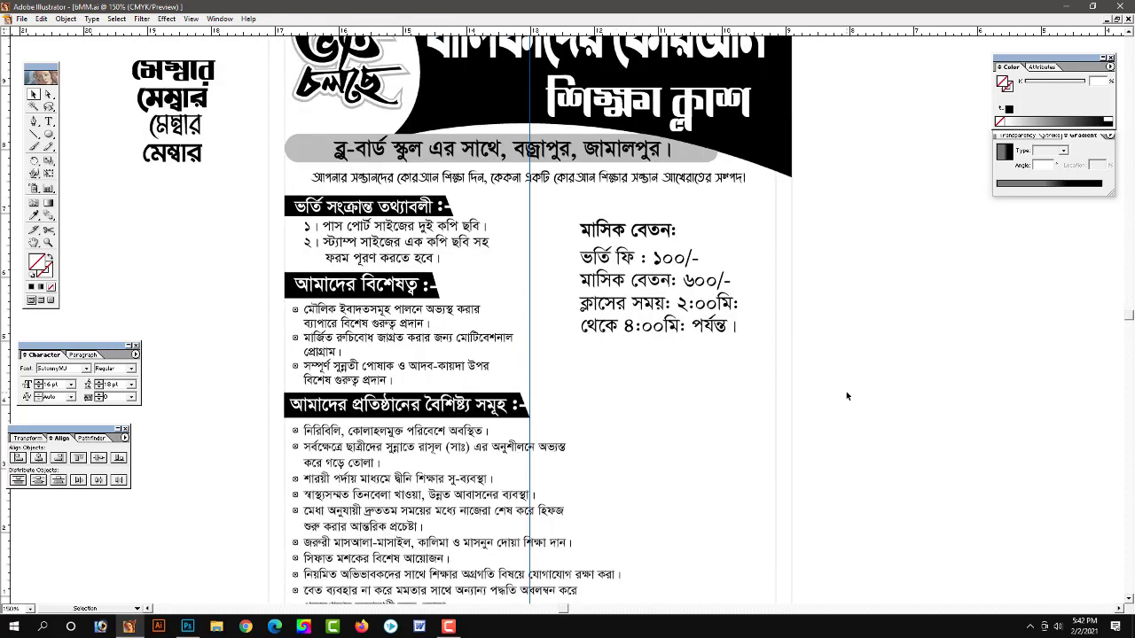
scroll(745, 410, up, 1)
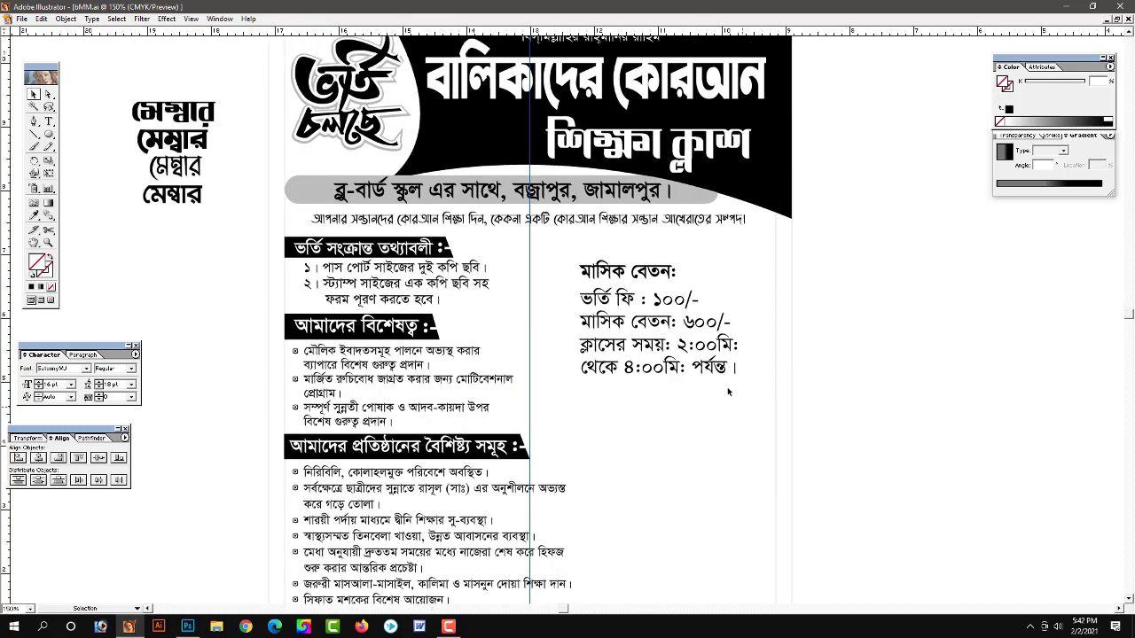
click(727, 371)
click(899, 343)
scroll(241, 336, down, 1)
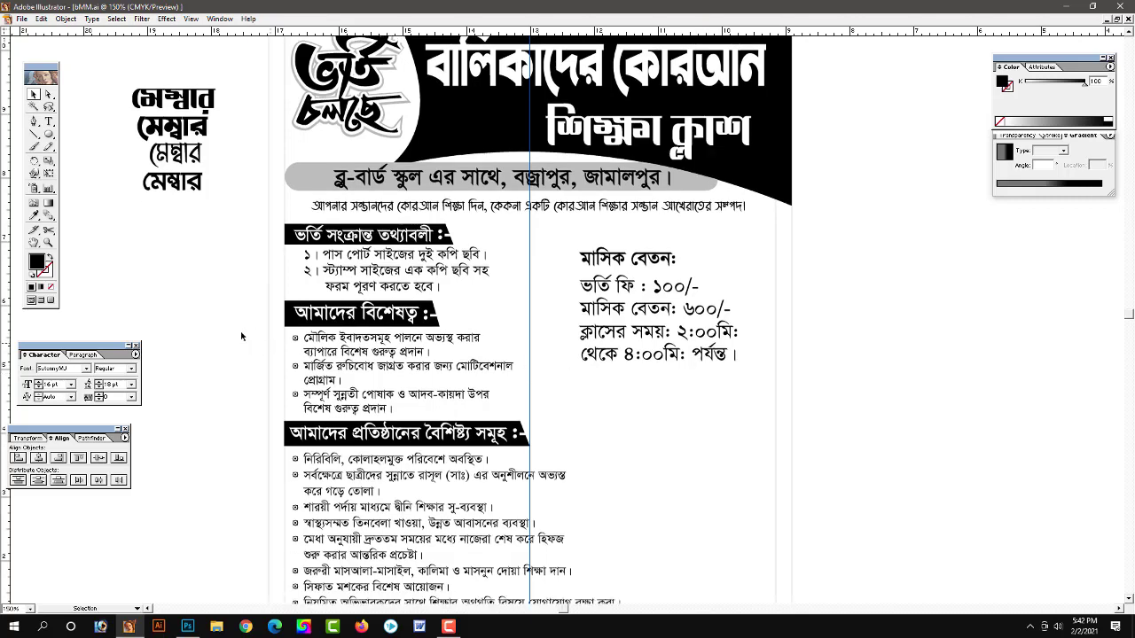
drag(53, 137, 73, 140)
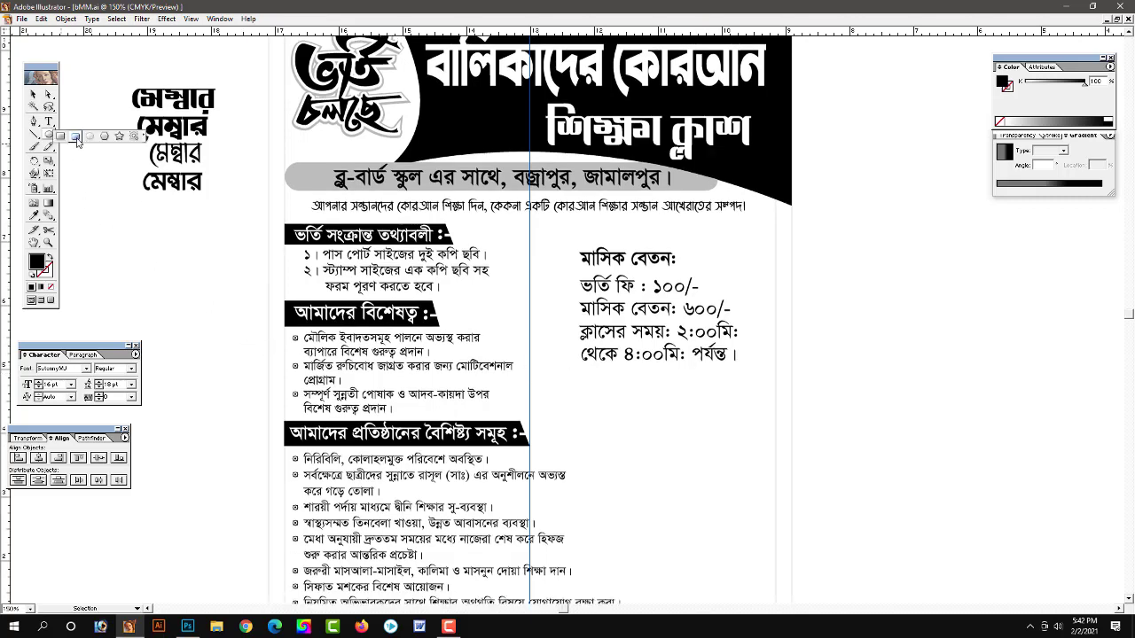
key(ctrl+plus)
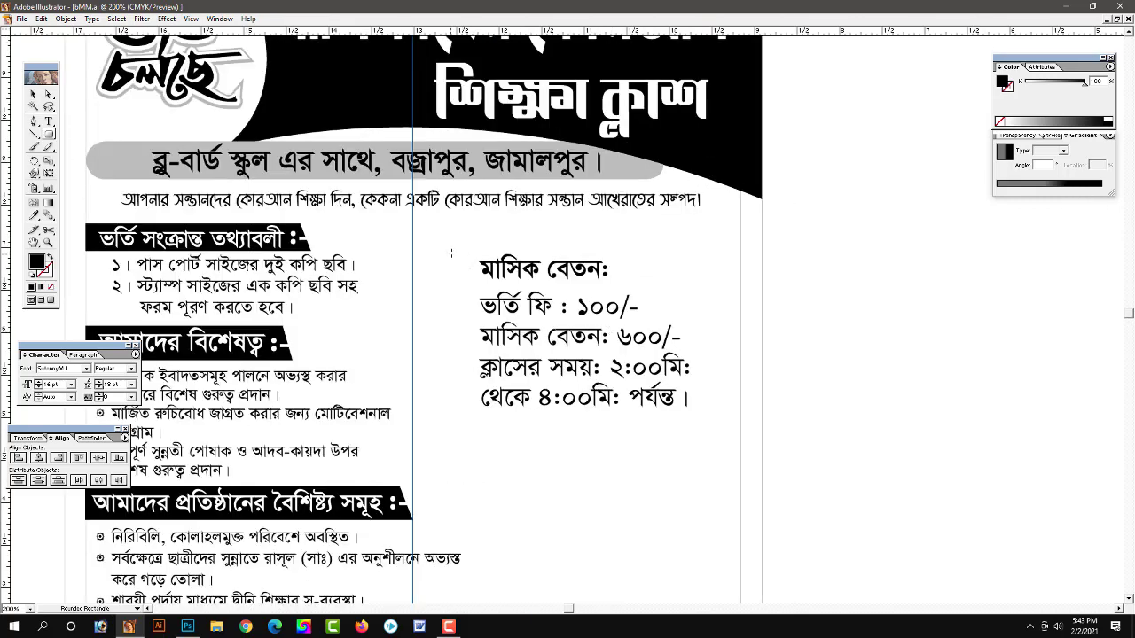
drag(450, 245, 673, 278)
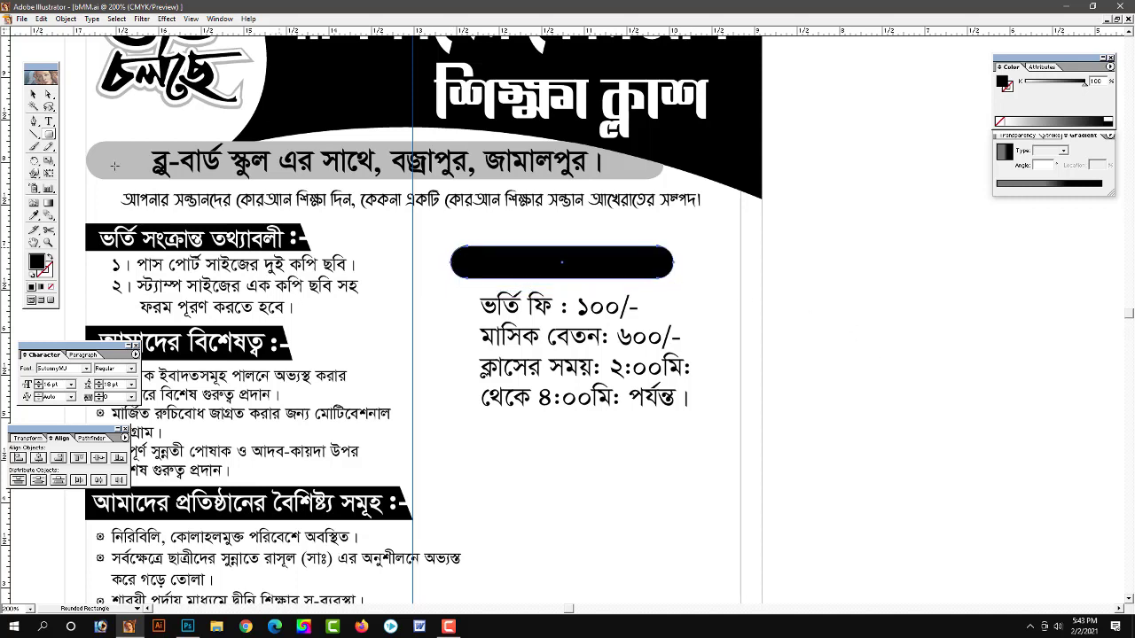
key(v)
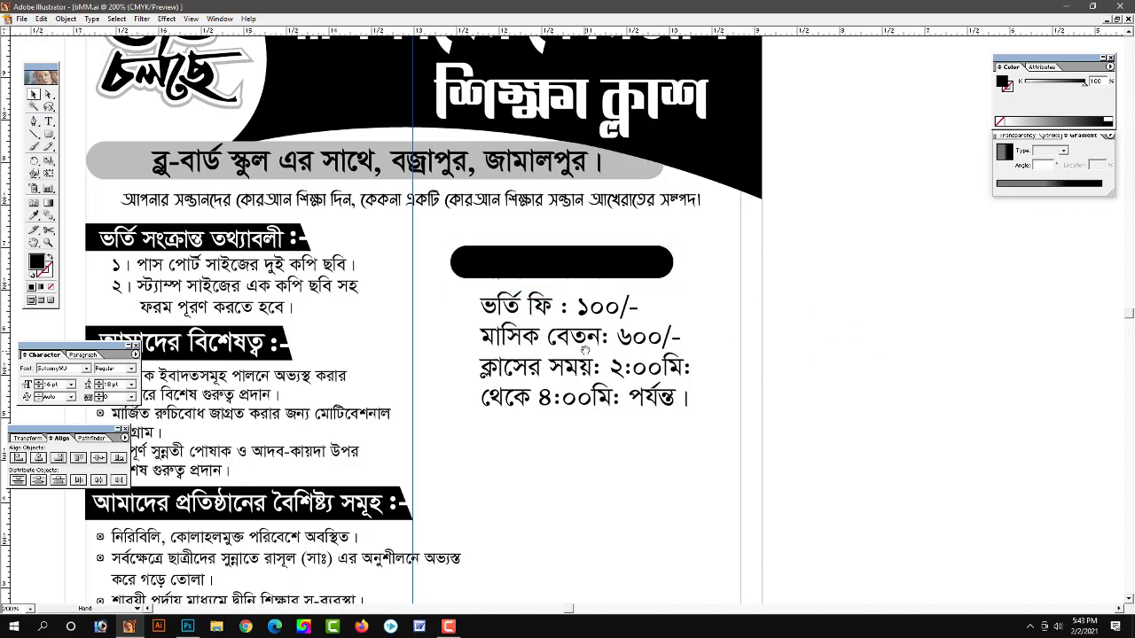
click(641, 268)
key(Down)
drag(641, 270, 641, 274)
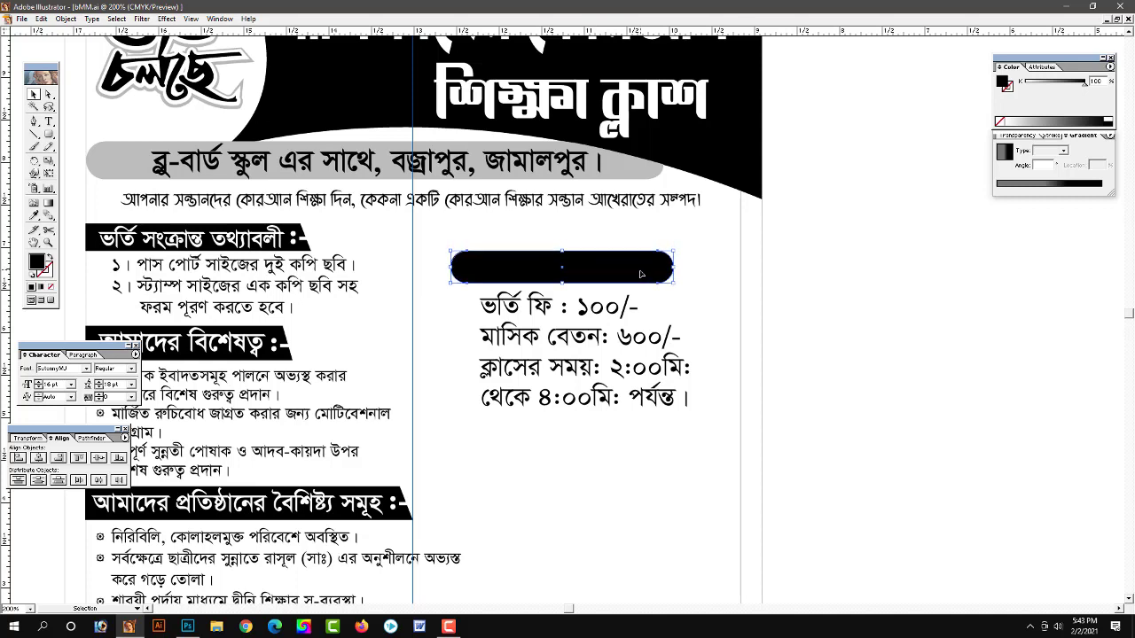
Make the heading white, centre it on the black bar, and shift the fee details block
click(605, 278)
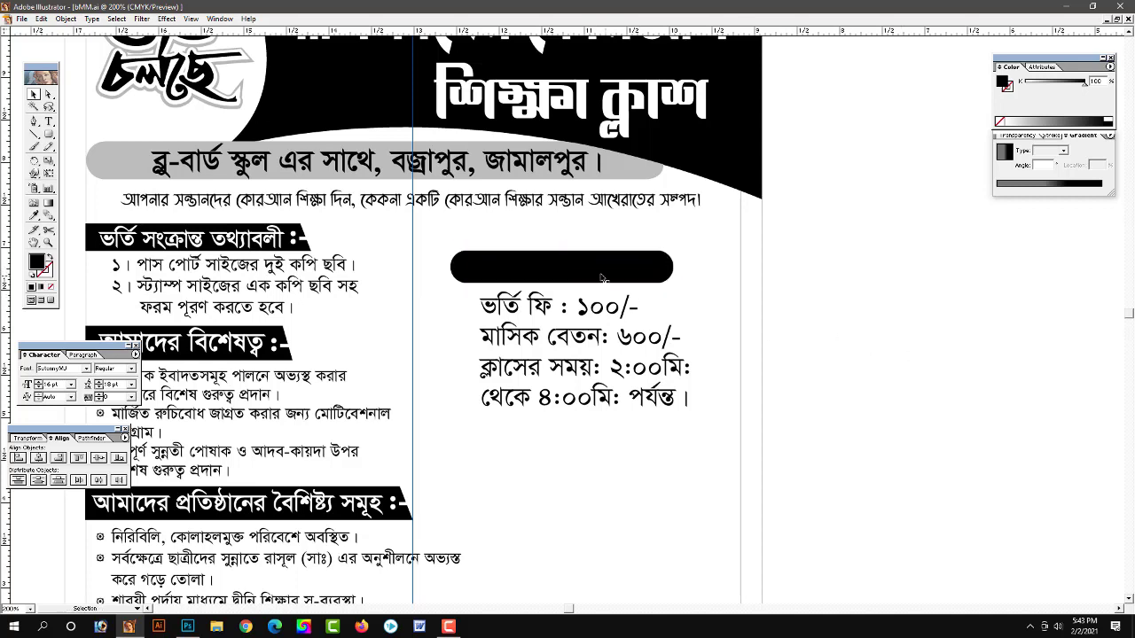
click(1027, 82)
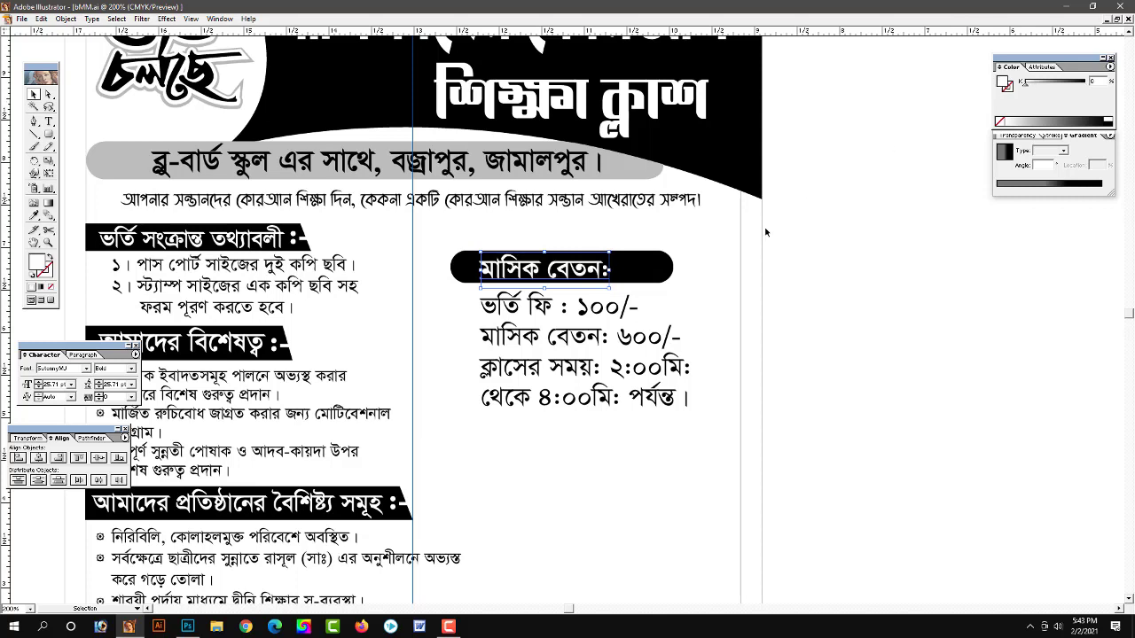
click(622, 290)
click(541, 270)
shift+click(661, 272)
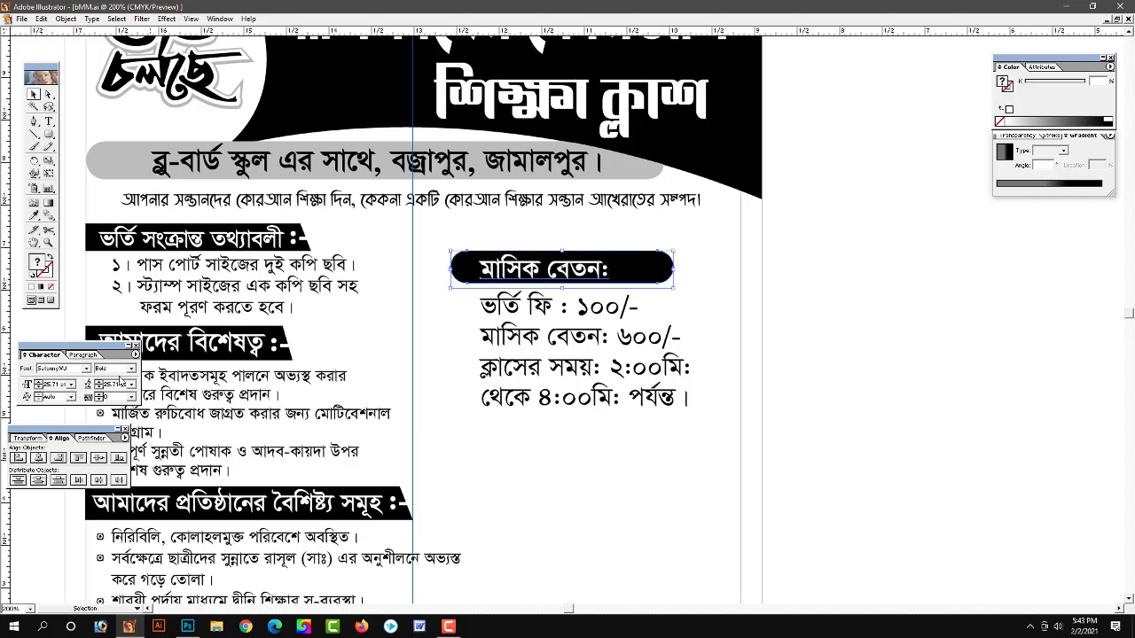
click(38, 458)
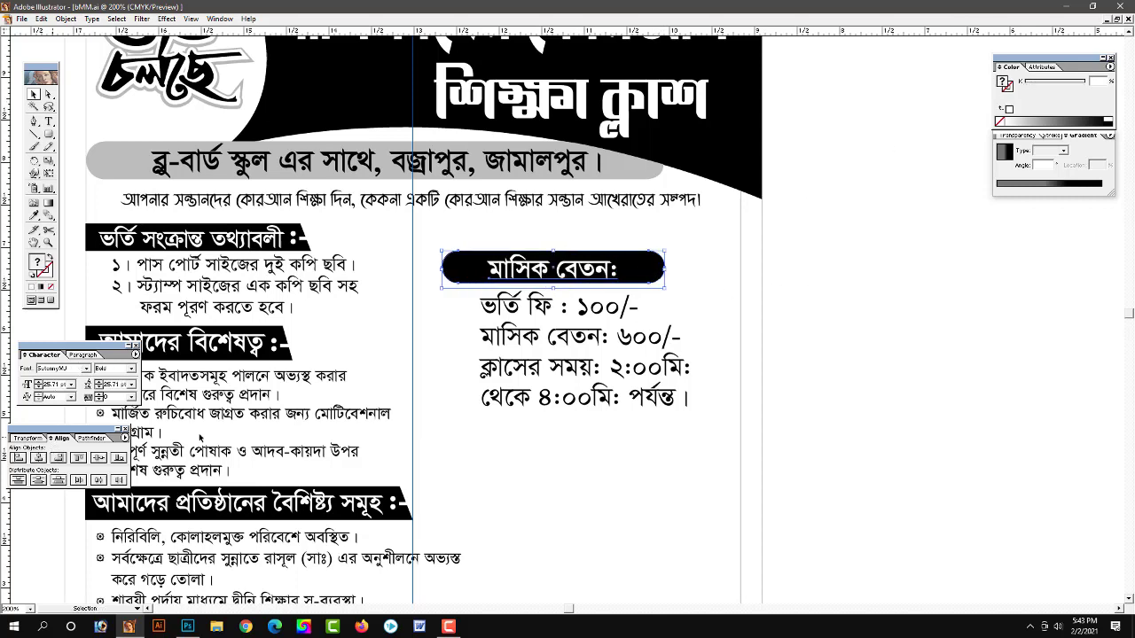
click(869, 337)
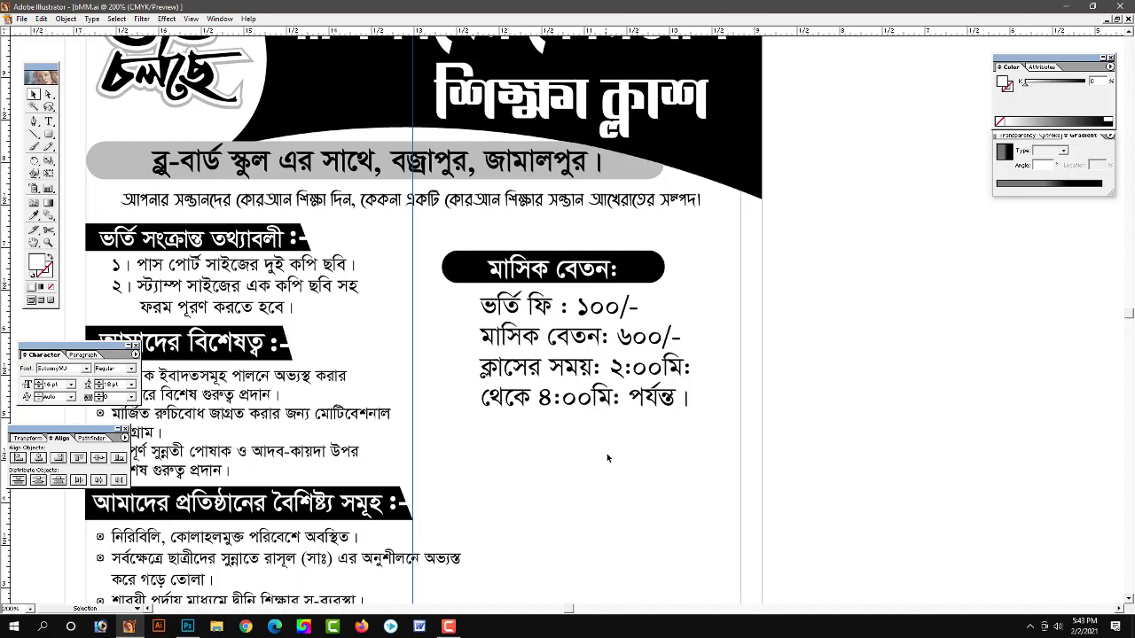
drag(606, 453, 555, 364)
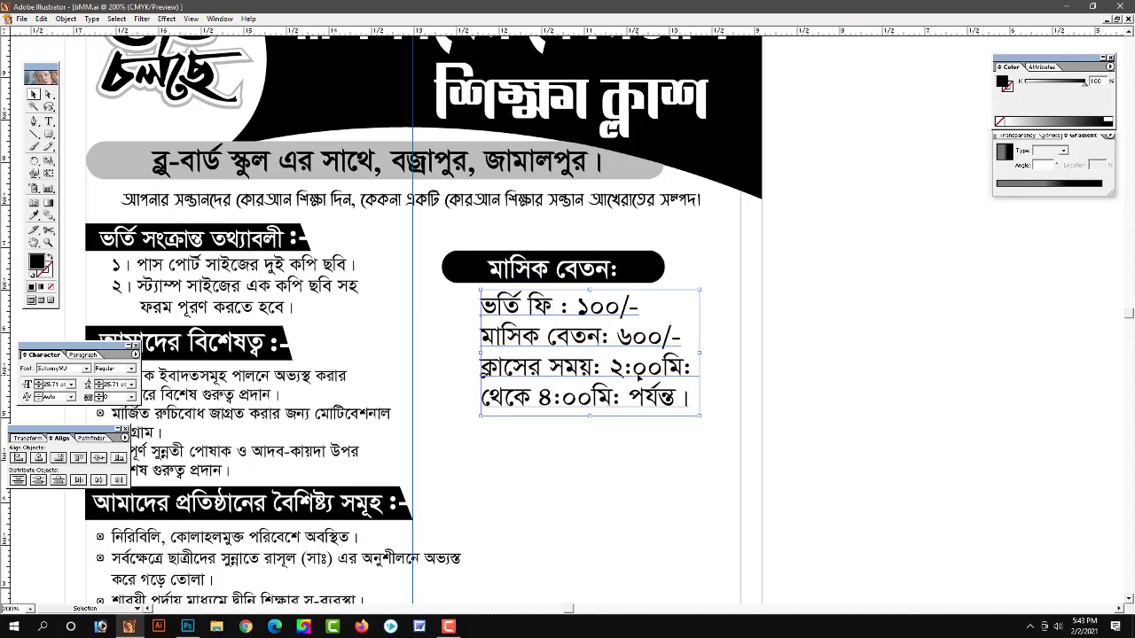
click(877, 378)
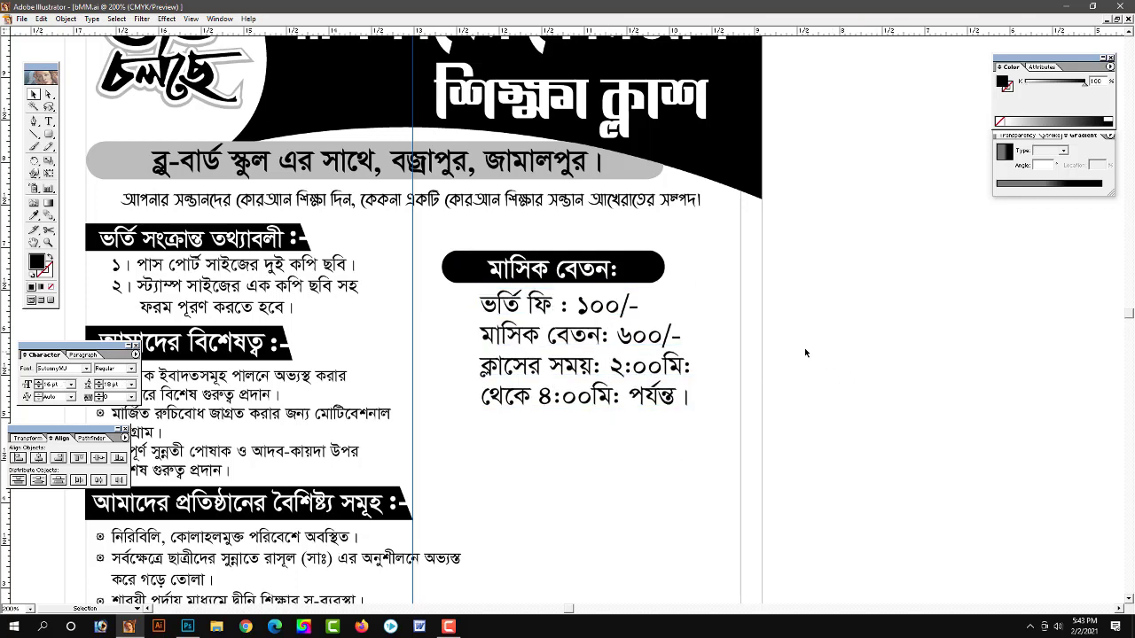
Copy the :- ornament to both ends of the মাসিক বেতন: bar, reflecting the left copy
click(303, 239)
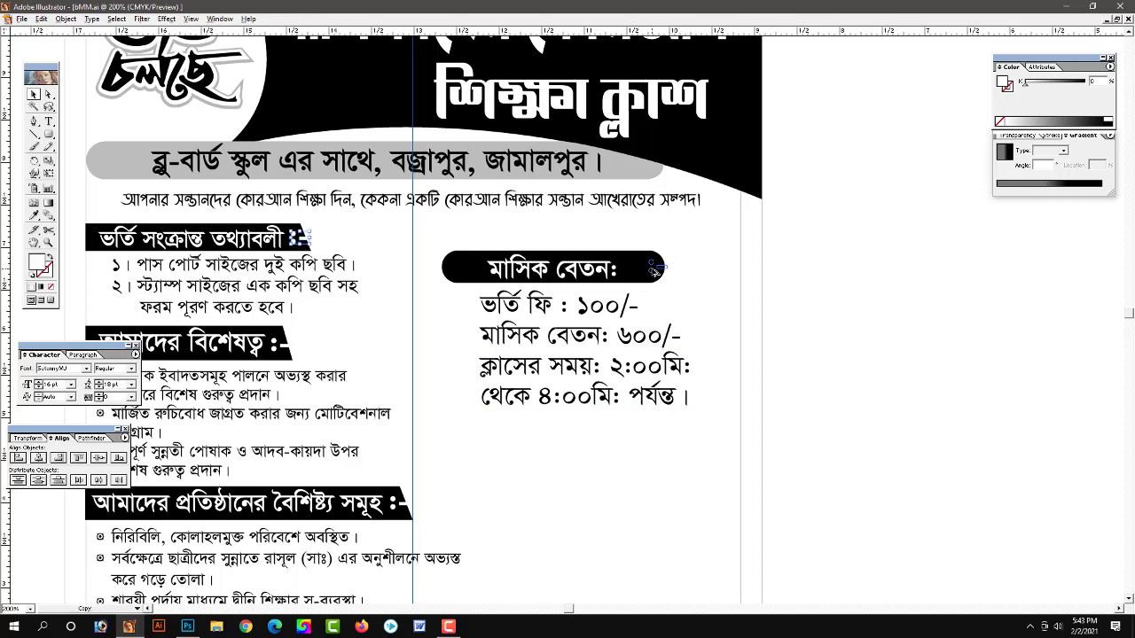
drag(654, 271, 655, 269)
key(ctrl+equal)
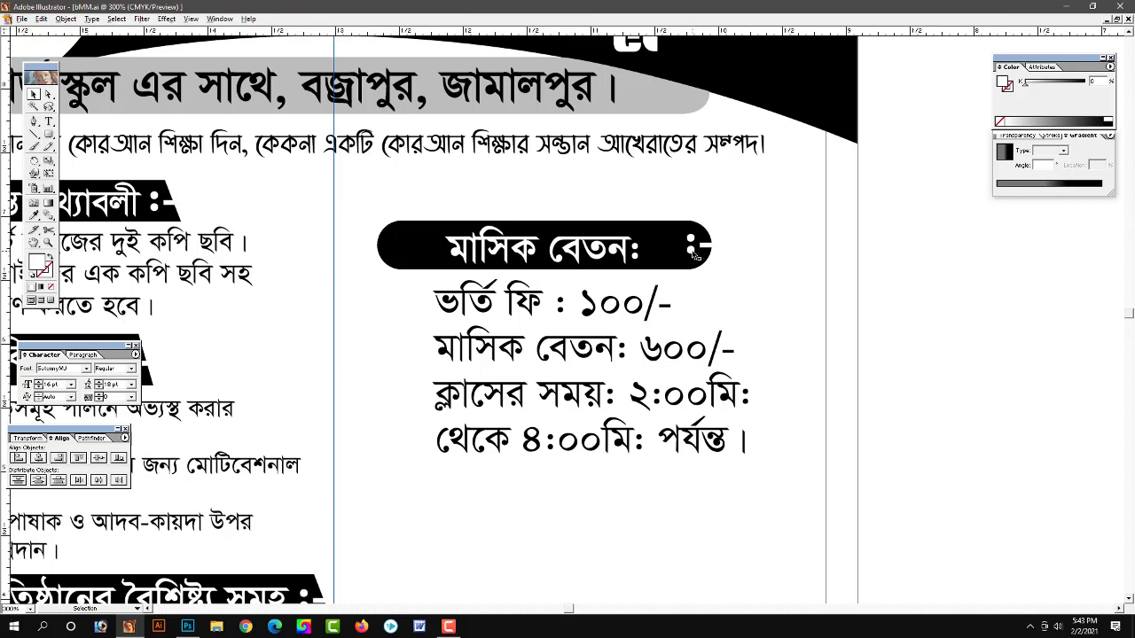
mouse_move(696, 253)
mouse_down()
mouse_move(406, 268)
mouse_move(386, 256)
mouse_up()
right_click(415, 275)
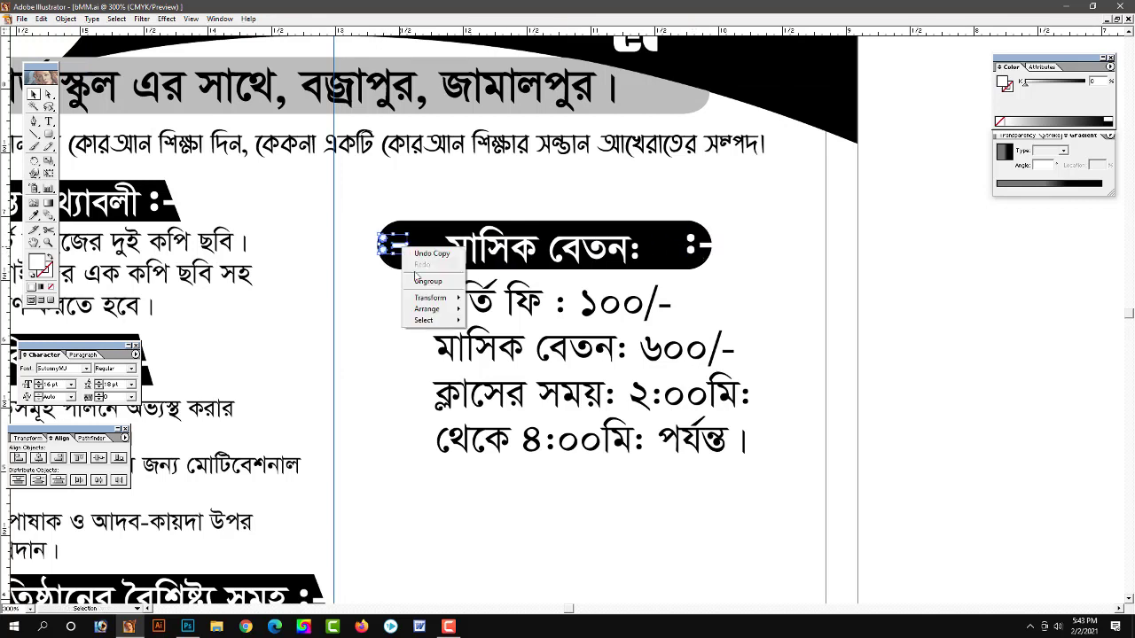
click(495, 339)
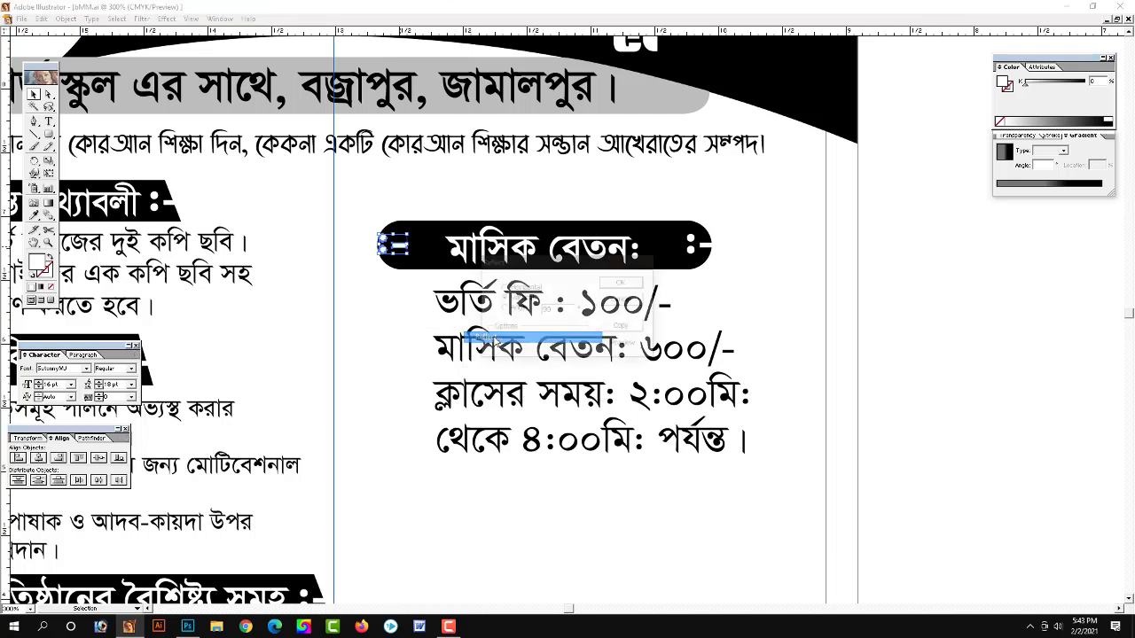
key(Return)
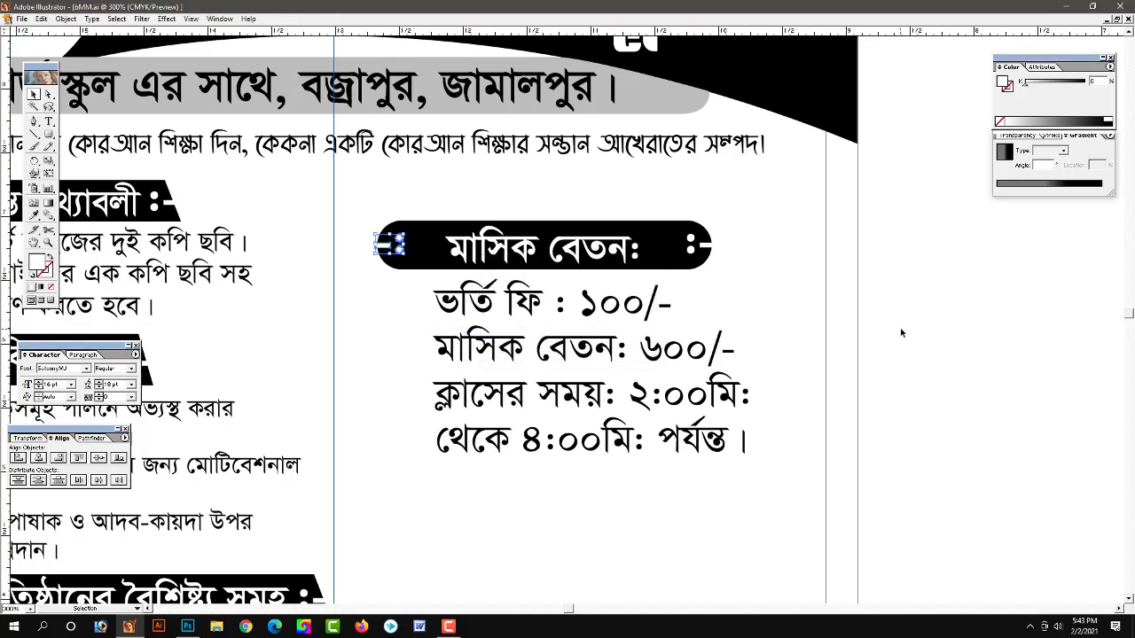
click(873, 335)
Draw a rectangle enclosing the fee details below the bar
drag(630, 255, 652, 213)
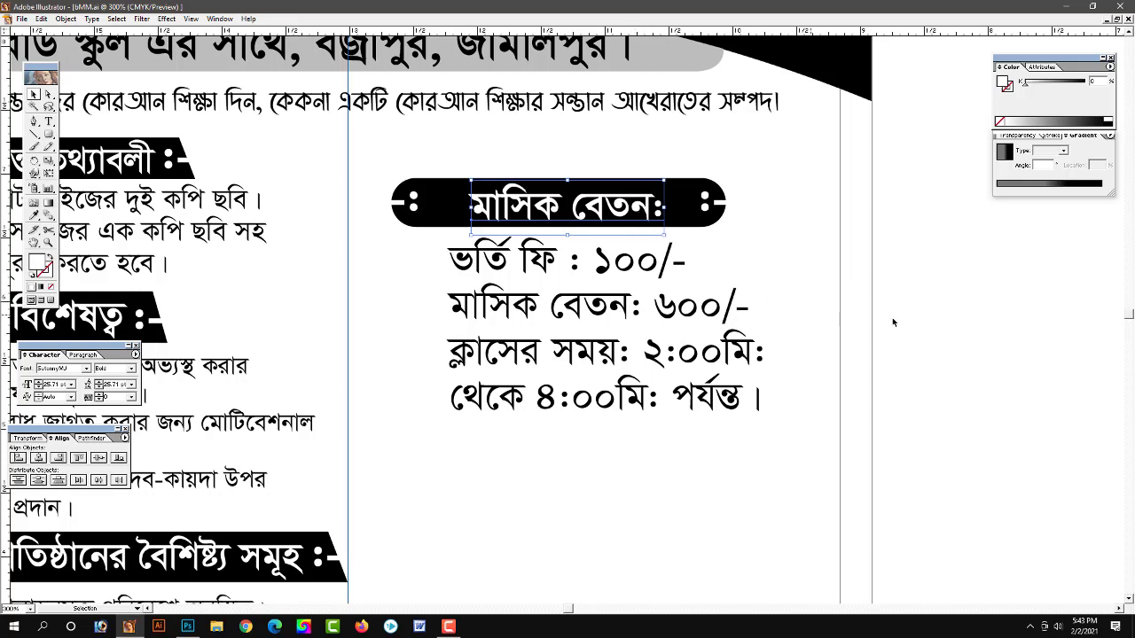
click(960, 324)
scroll(596, 354, down, 2)
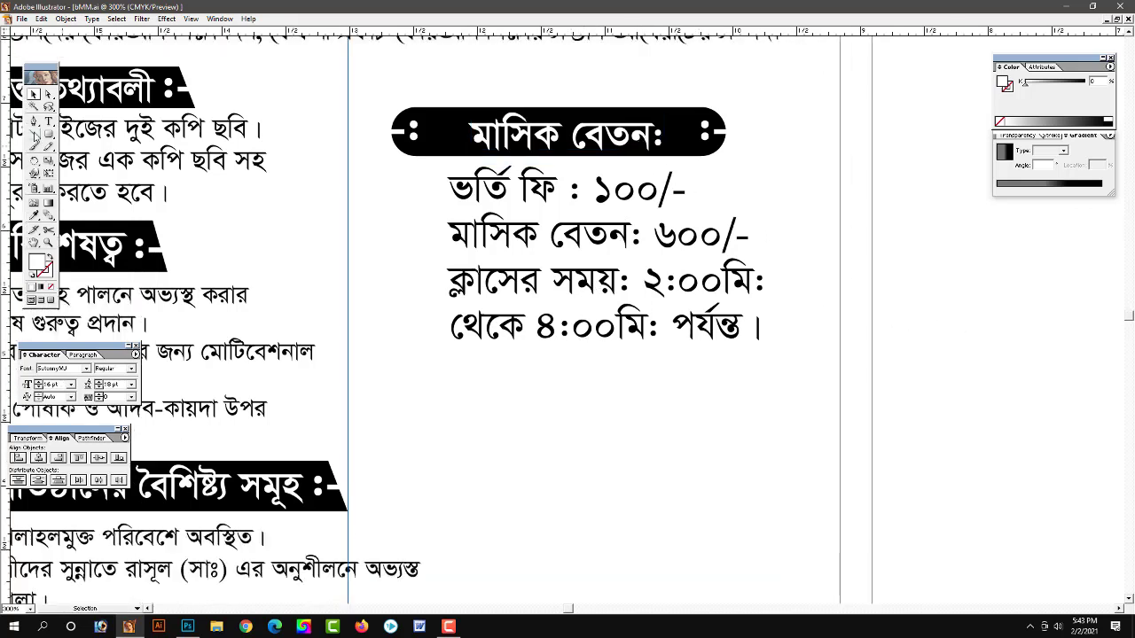
drag(49, 134, 60, 136)
drag(408, 138, 707, 383)
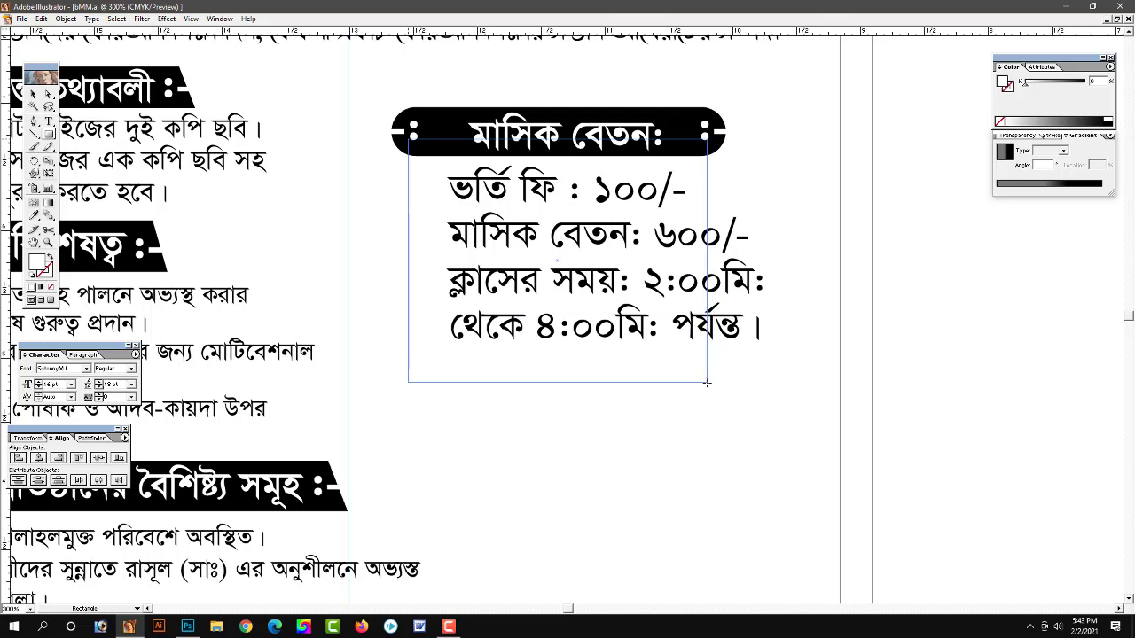
drag(707, 383, 706, 383)
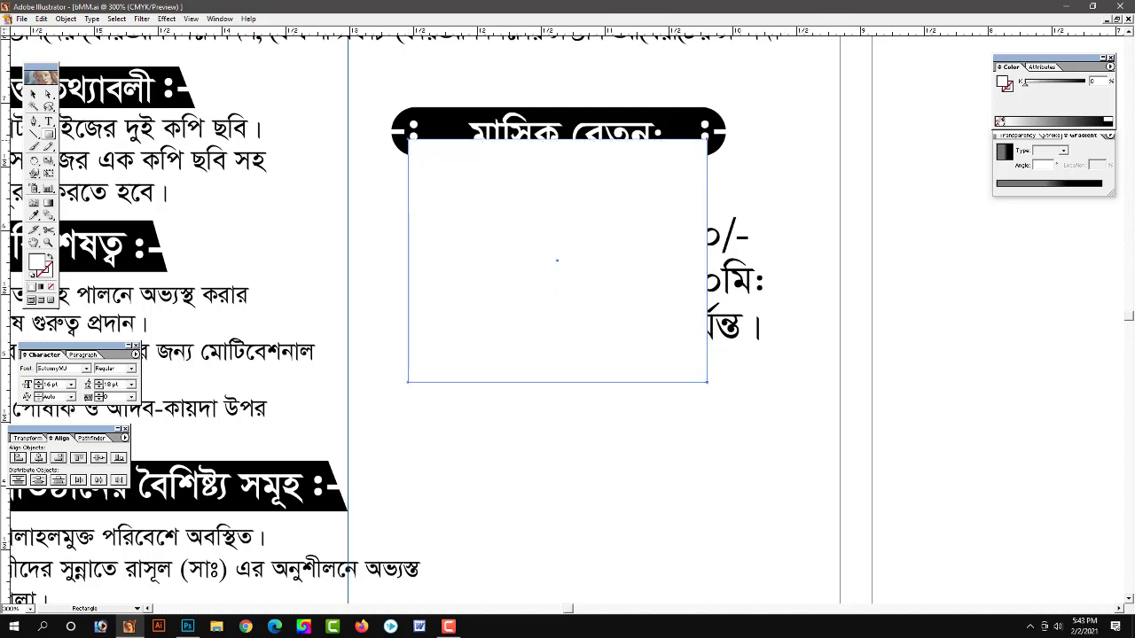
Remove the rectangle's fill, give it a black stroke, and select the frame
click(1000, 122)
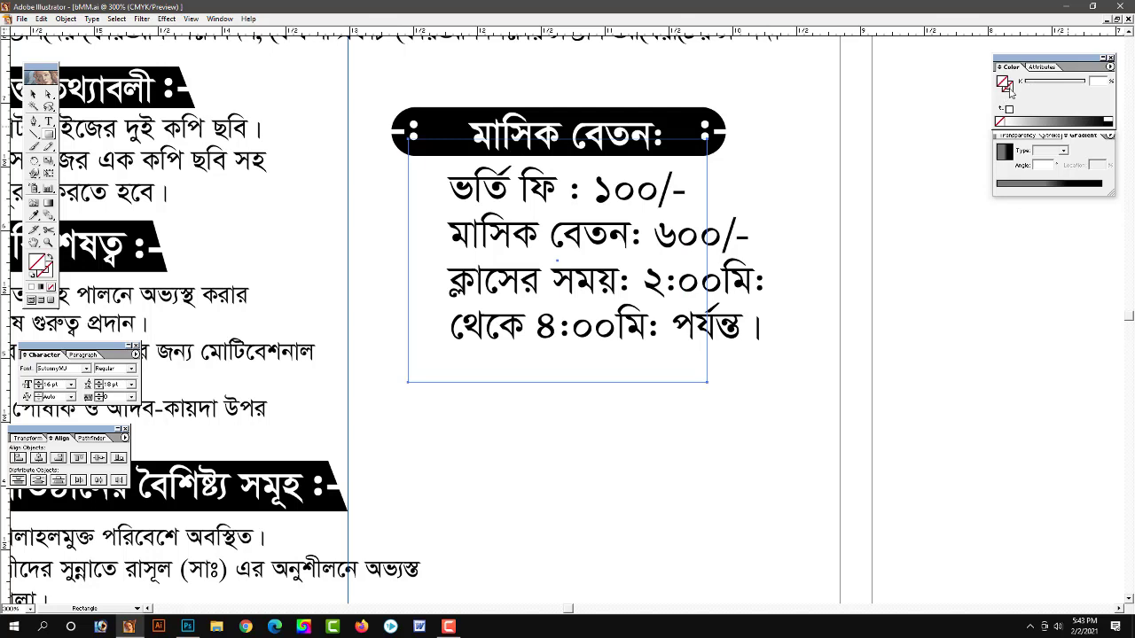
click(1107, 122)
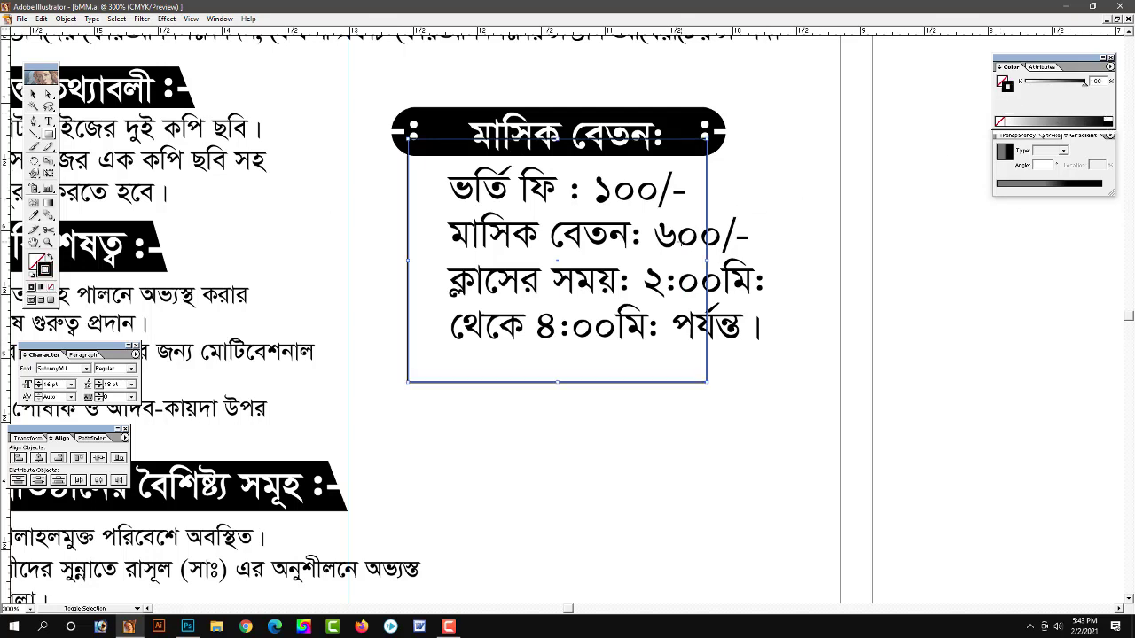
key(v)
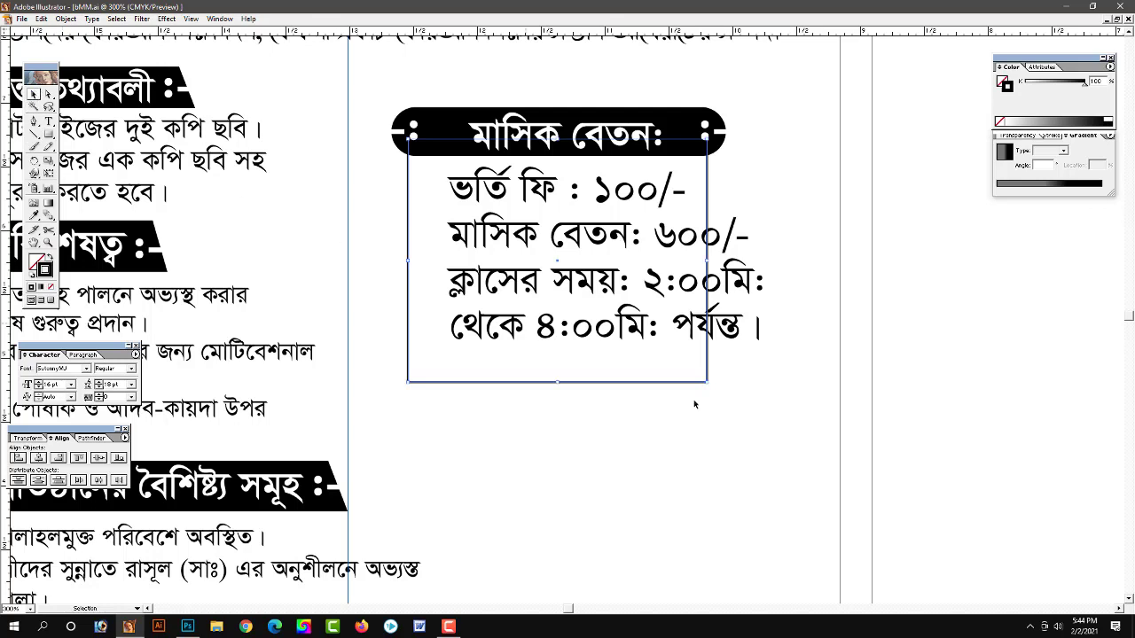
click(698, 423)
drag(674, 377, 676, 379)
click(750, 379)
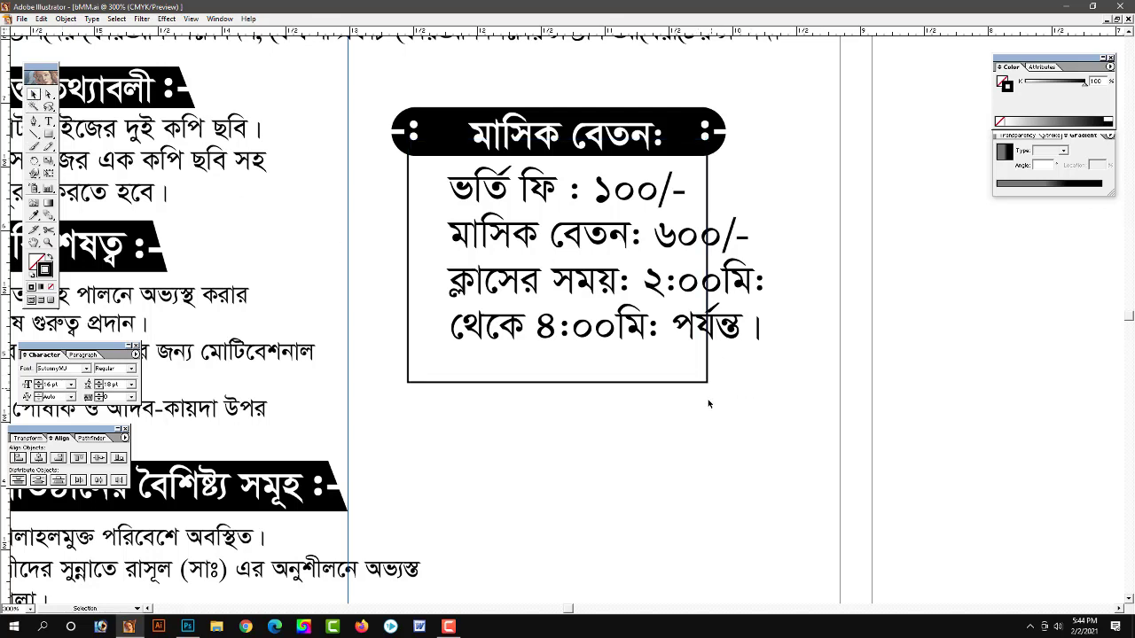
click(702, 376)
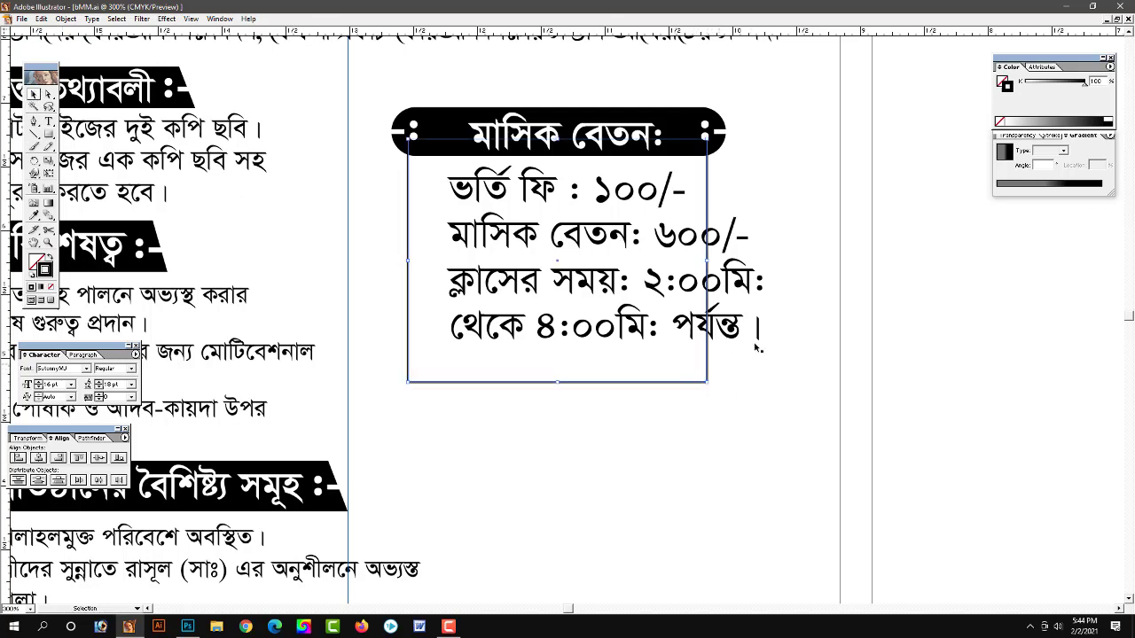
Make the frame's stroke a dashed line with 2 pt dashes
click(1110, 136)
click(1069, 153)
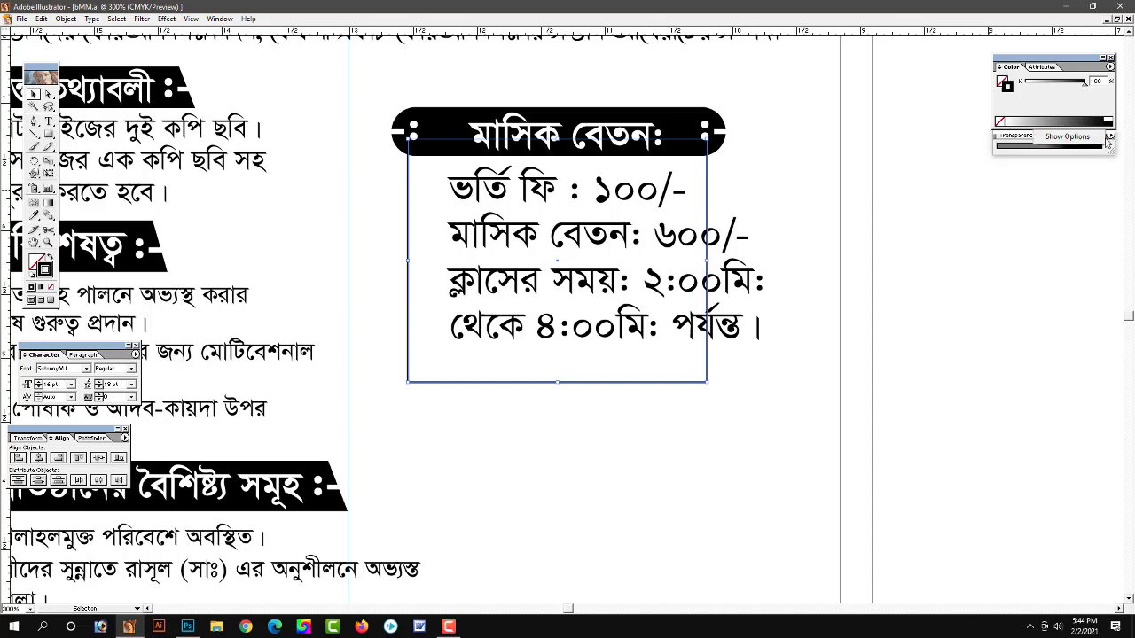
click(1069, 136)
click(1056, 136)
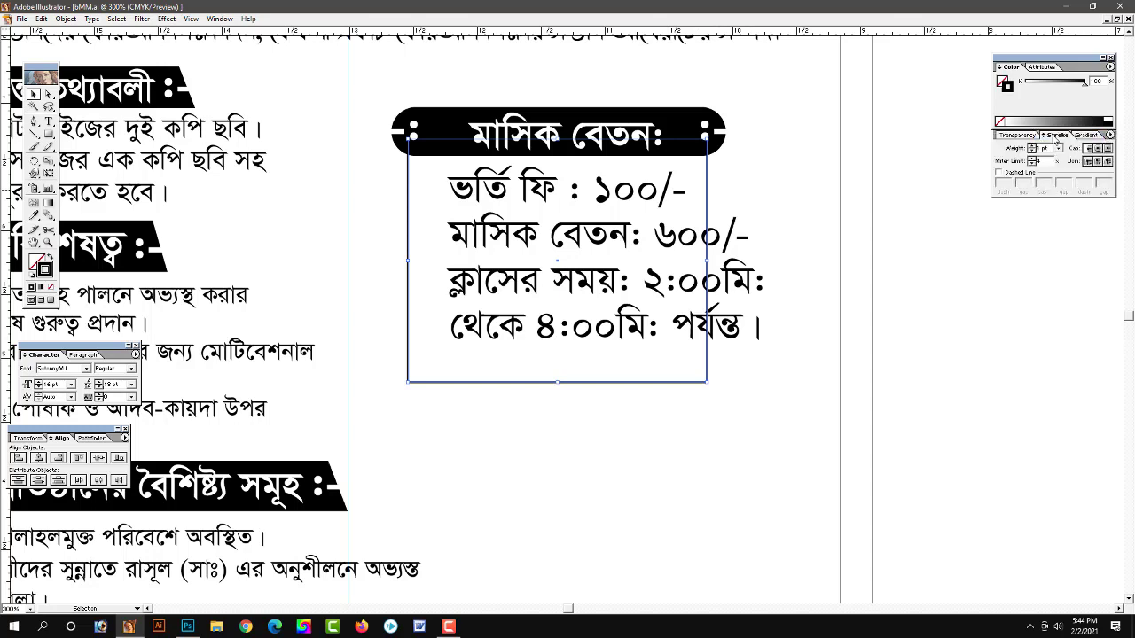
click(1000, 173)
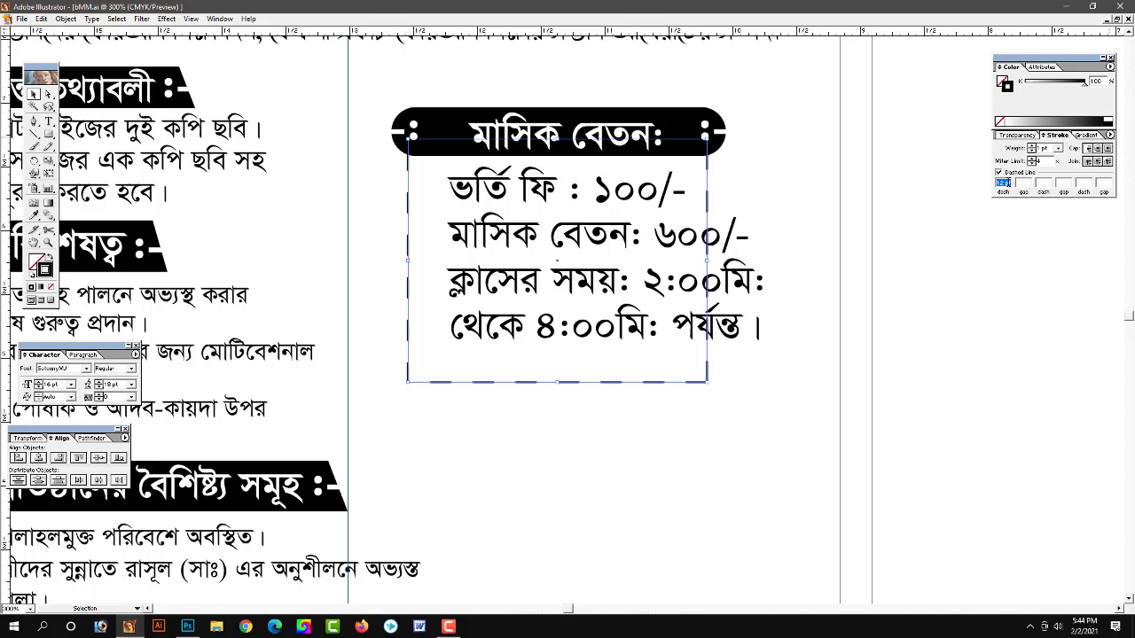
text(2)
key(Tab)
Extend the frame's bottom edge, nudge it right and down, and select the fee text
drag(626, 382, 626, 383)
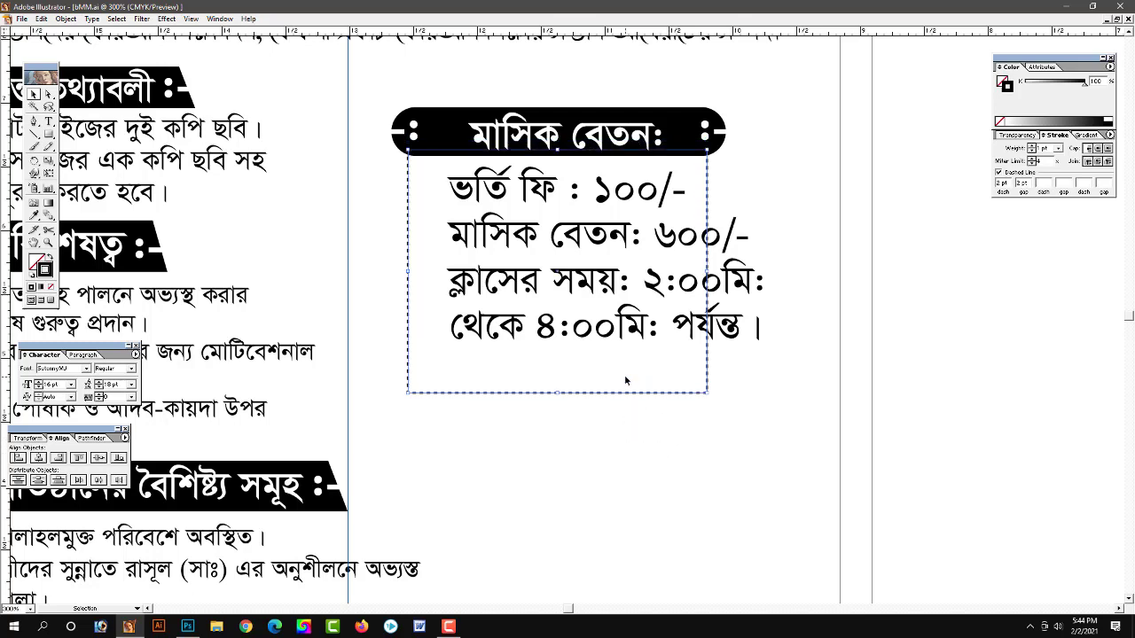
key(Right)
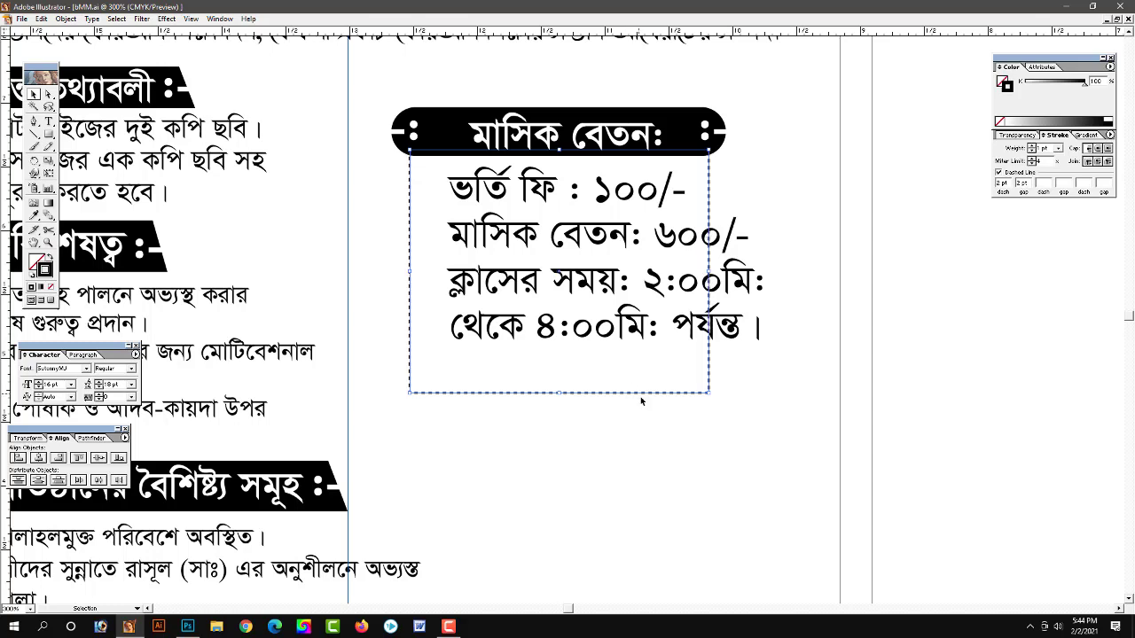
key(Down)
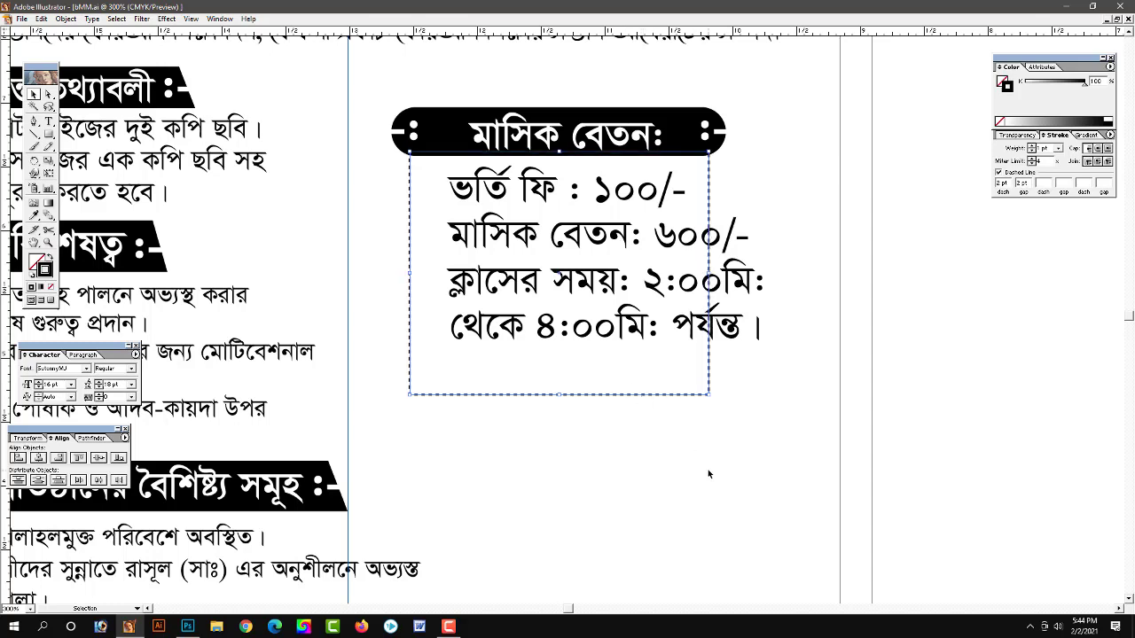
click(708, 475)
click(579, 282)
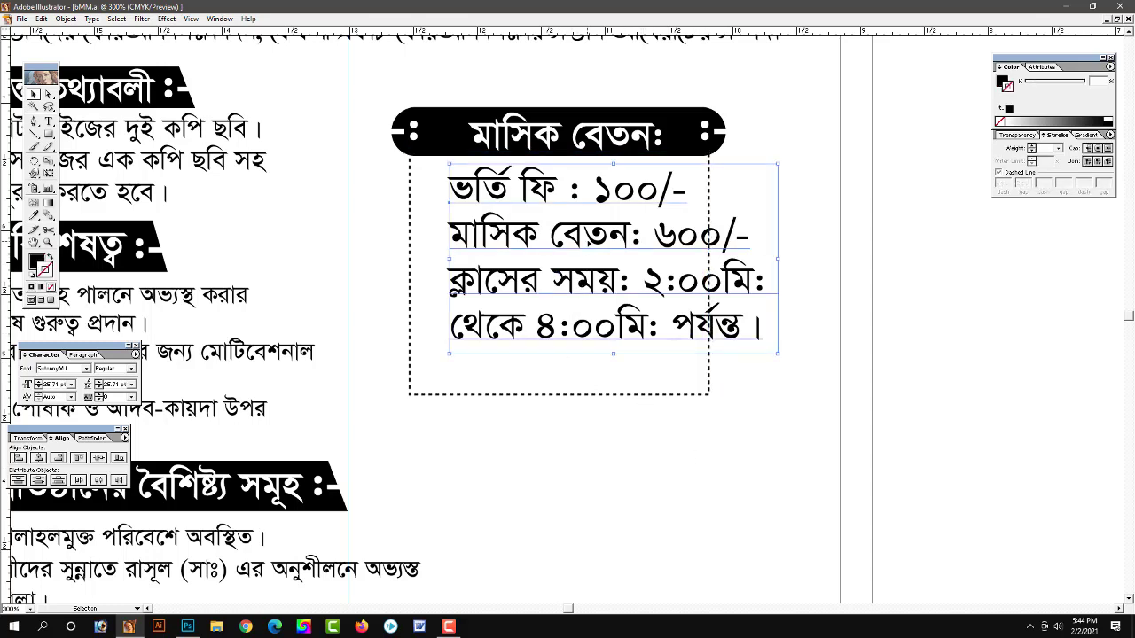
Move the fee text left and widen the frame to match the header width
drag(578, 282, 548, 282)
click(738, 386)
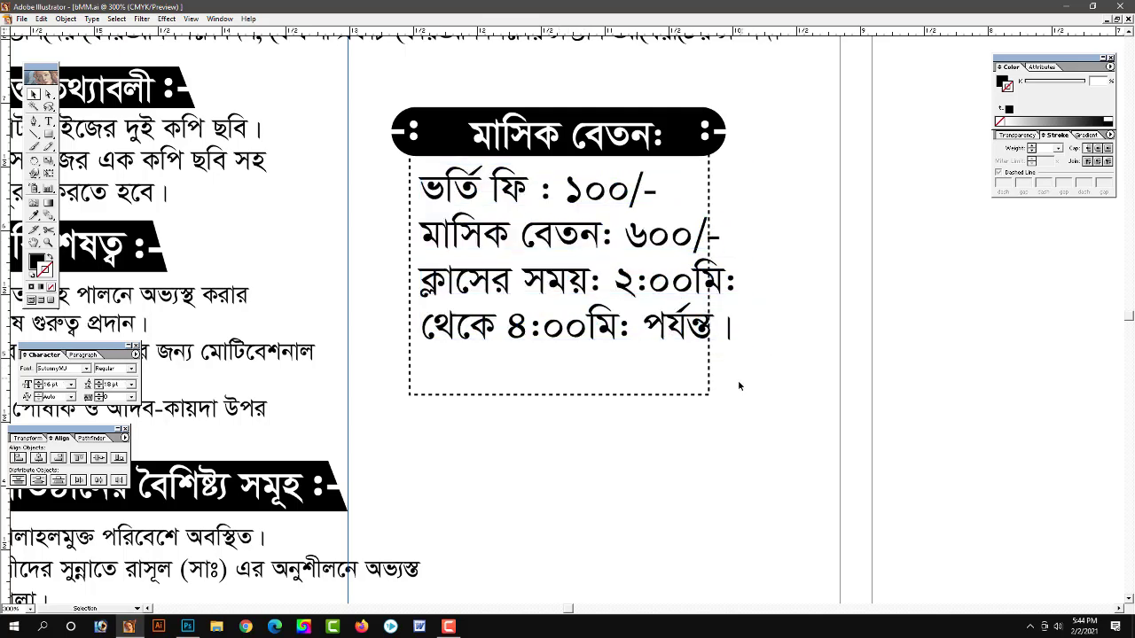
click(688, 394)
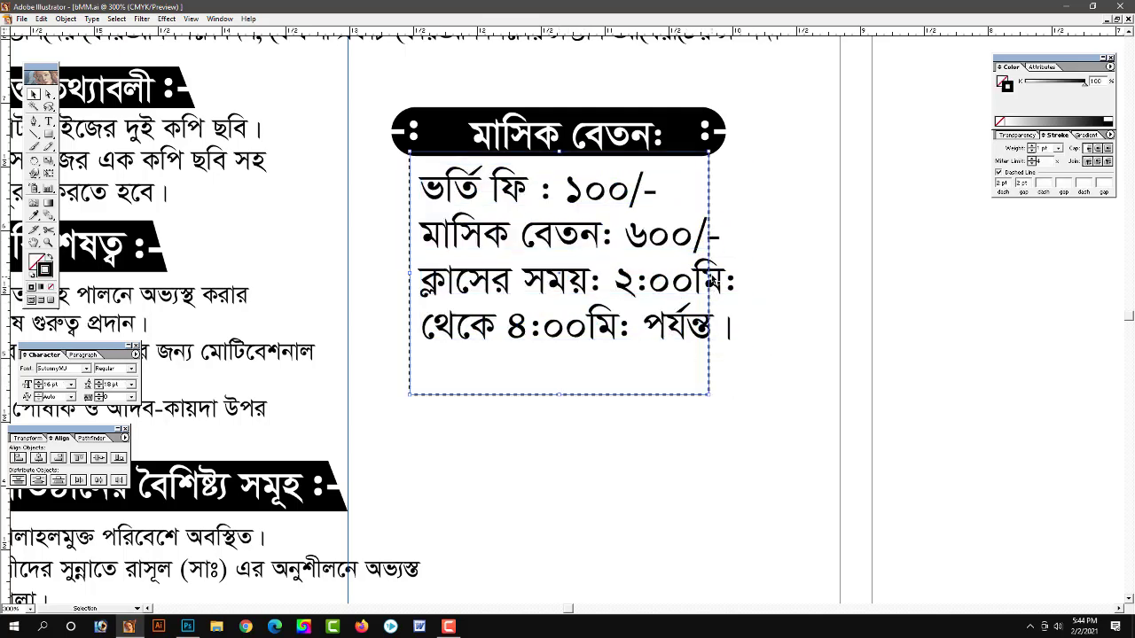
drag(709, 275, 725, 277)
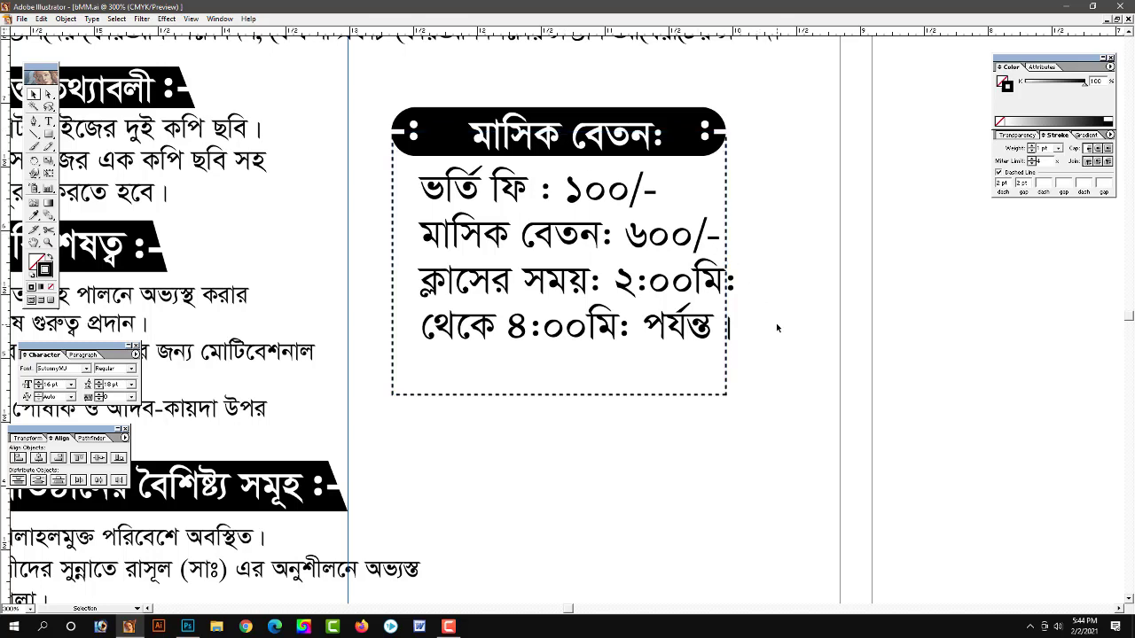
Nudge the fee text further left and raise the frame's bottom edge to fit it
drag(621, 357, 663, 383)
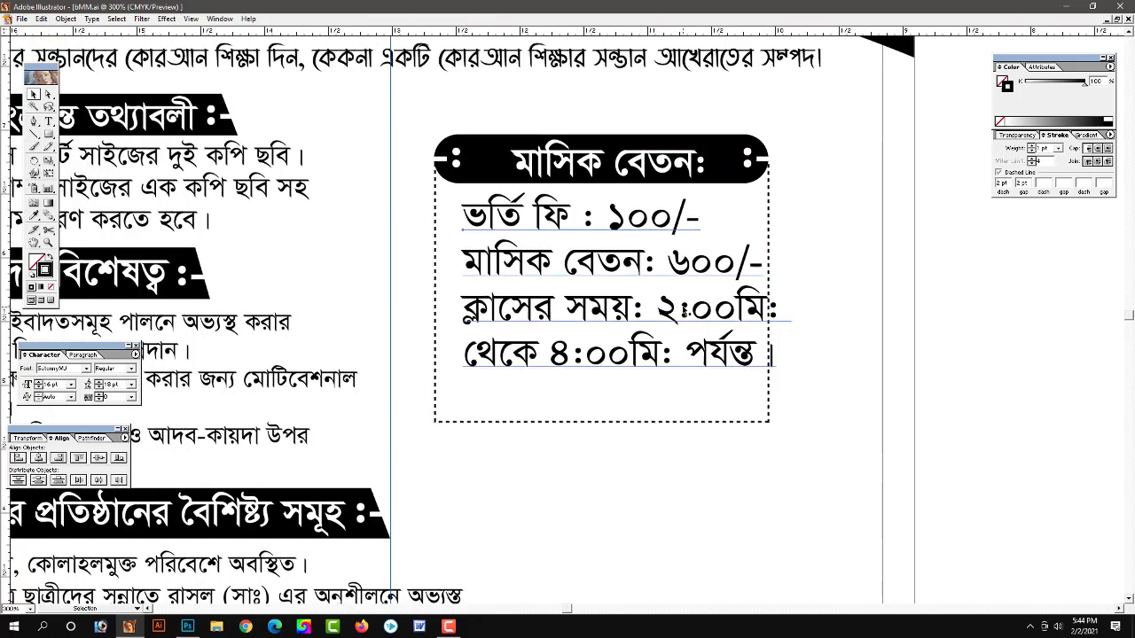
click(663, 381)
key(Left)
key(Left)
key(Left)
key(Left)
key(Left)
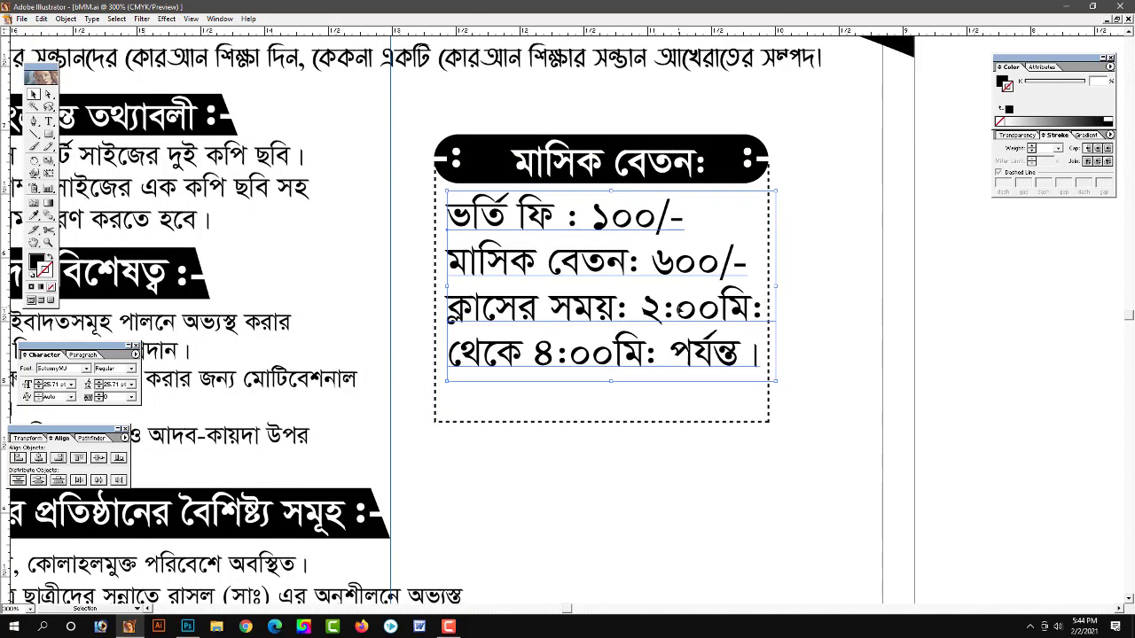
key(Left)
click(822, 421)
click(643, 419)
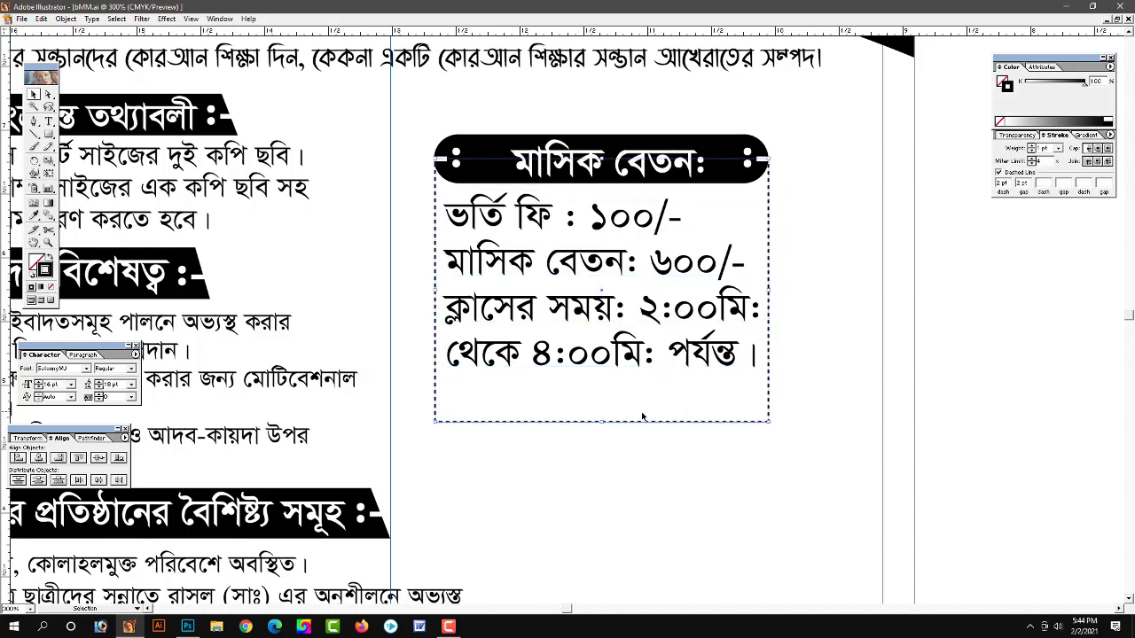
drag(601, 423, 608, 379)
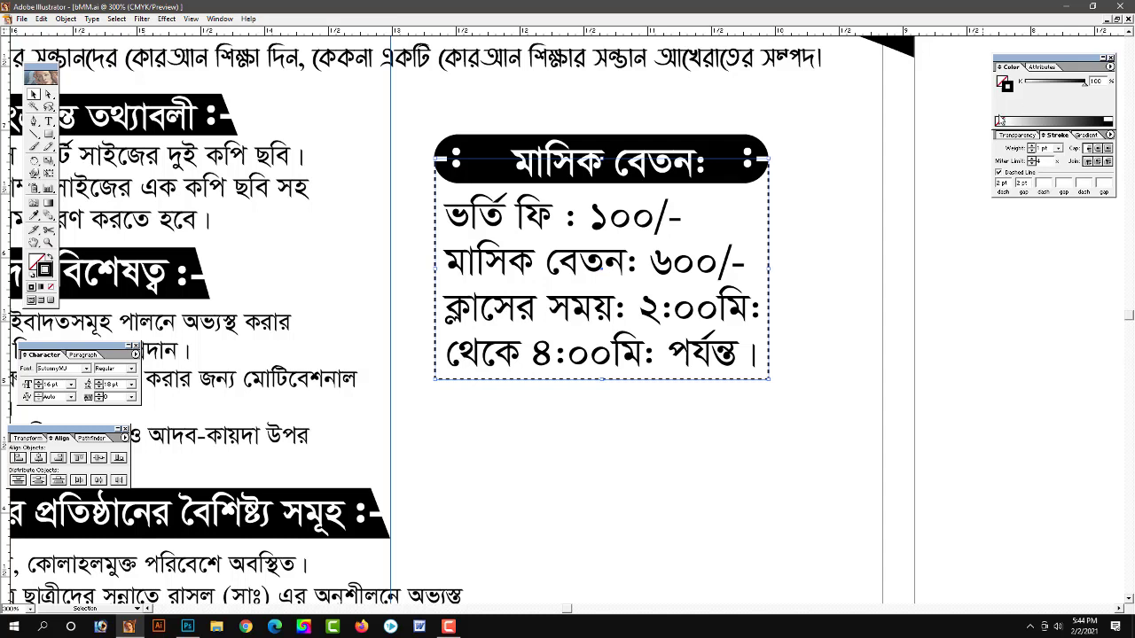
Turn the dashed border solid with a stroke weight of 1
click(999, 172)
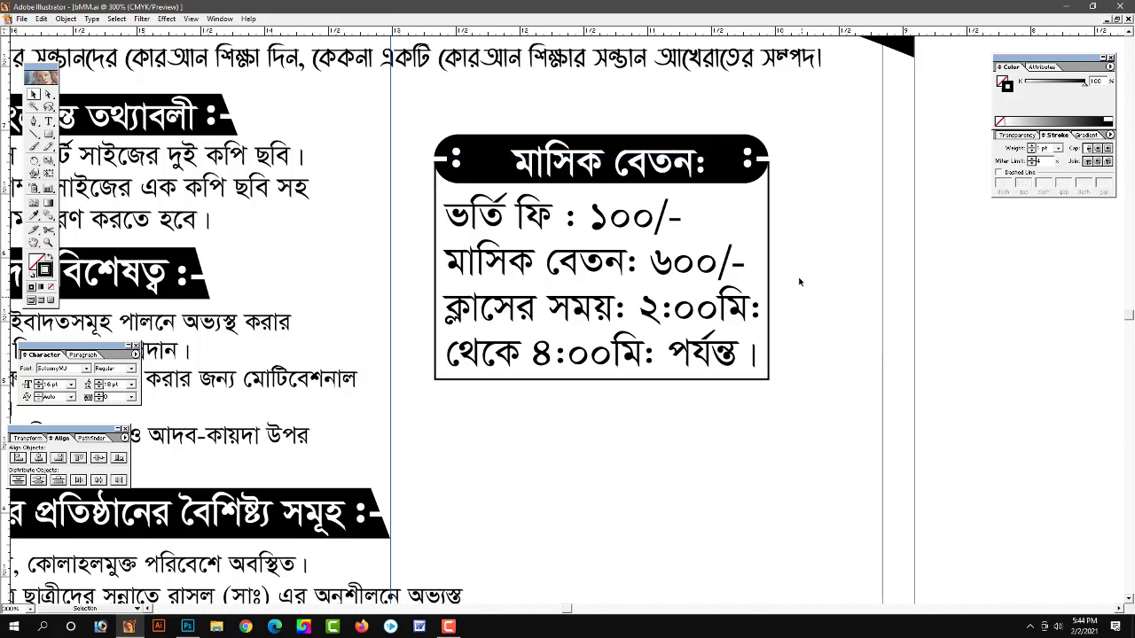
click(1043, 148)
key(BackSpace)
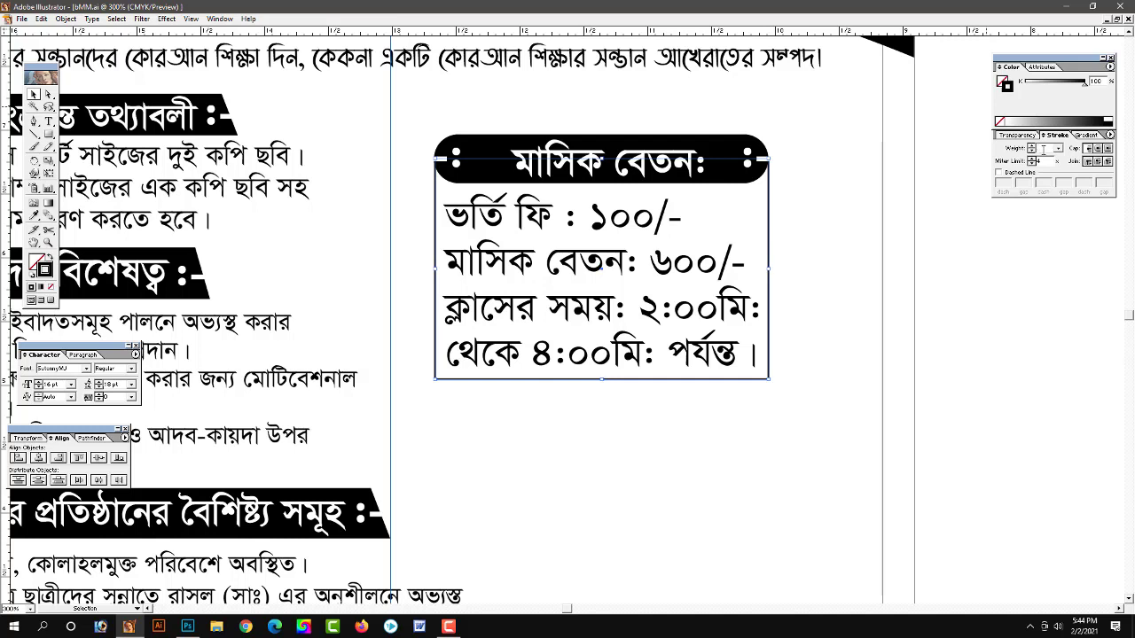
text(1)
key(Return)
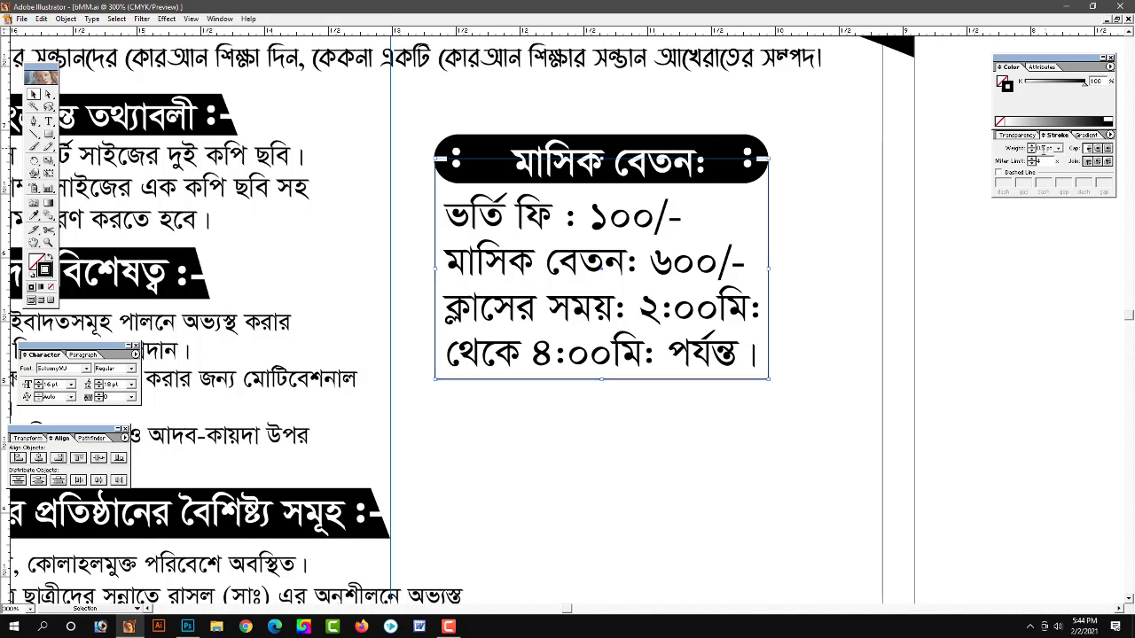
click(999, 360)
Select the fee box and nudge it up slightly
drag(657, 321, 699, 379)
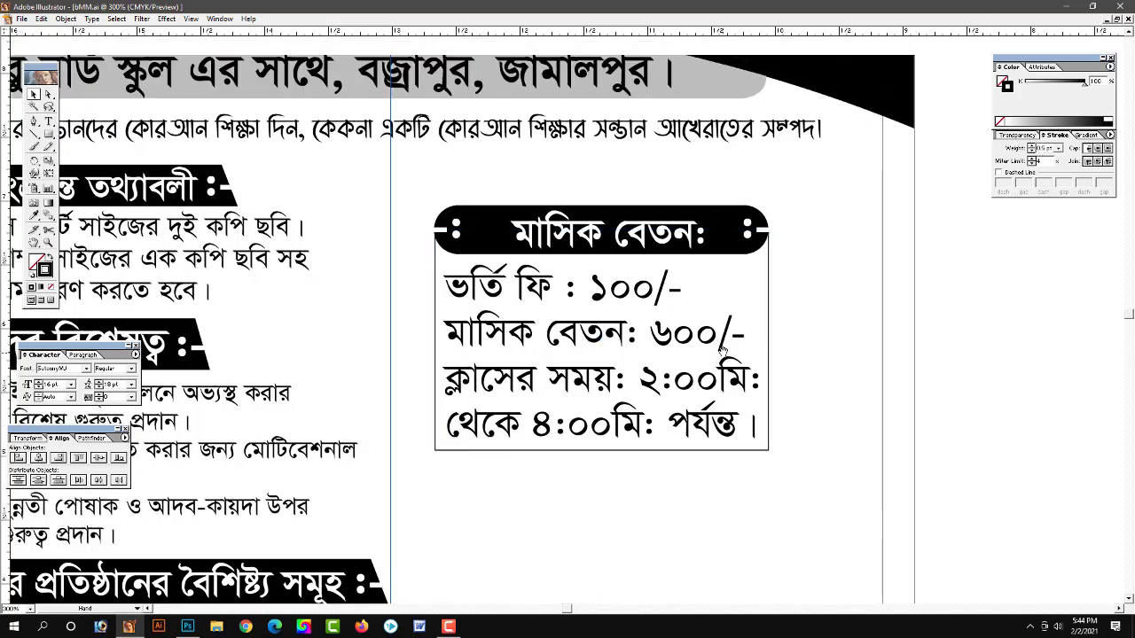
scroll(768, 422, down, 1)
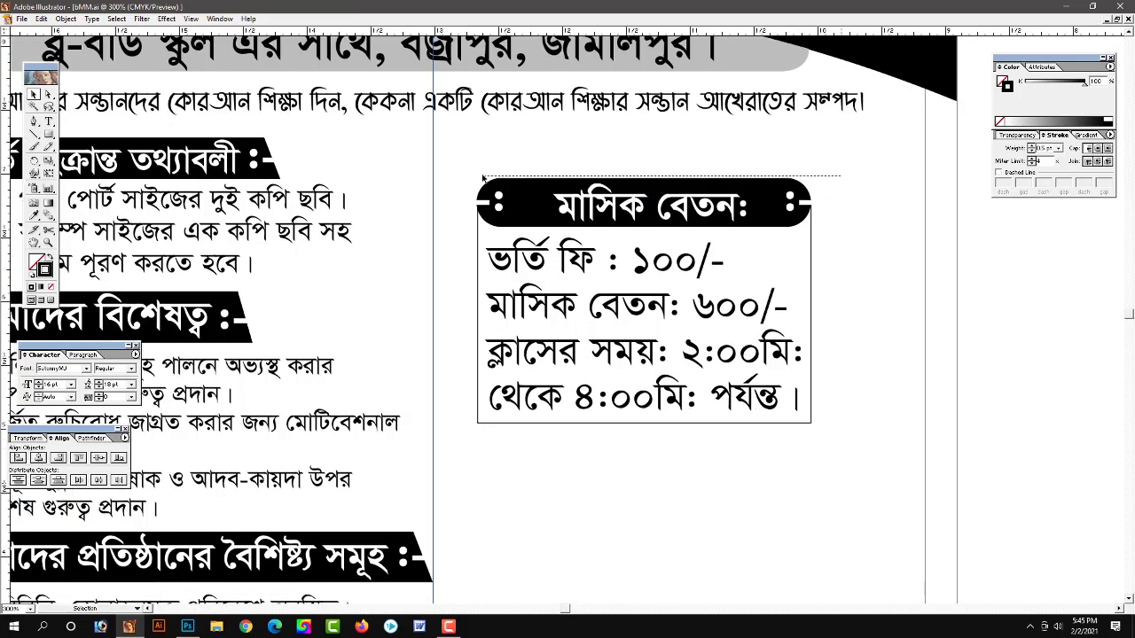
click(809, 354)
click(825, 290)
scroll(826, 290, up, 2)
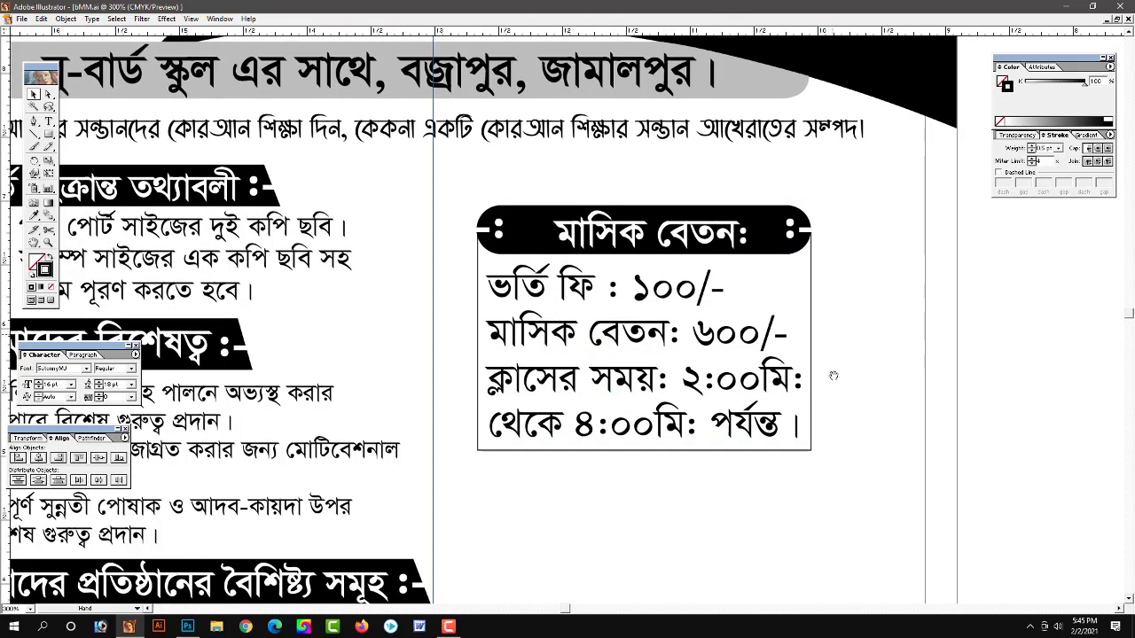
scroll(754, 297, down, 4)
click(681, 302)
key(Up)
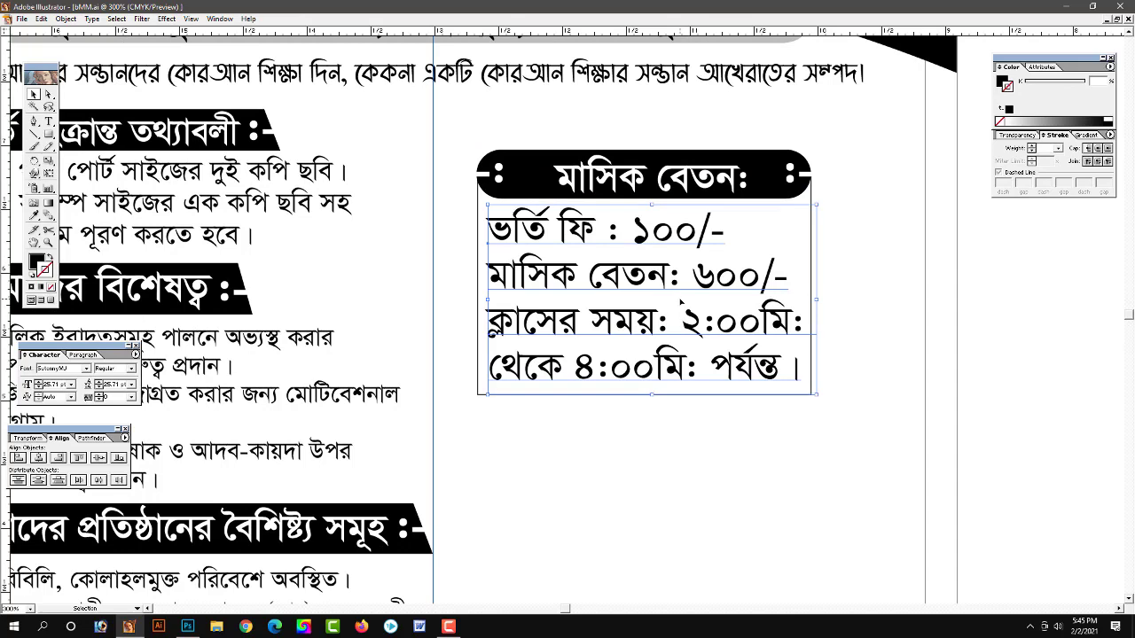
Drag the fee box lower beside আমাদের বিশেষত্ব and select the tagline under the grey banner
click(862, 341)
key(ctrl+minus)
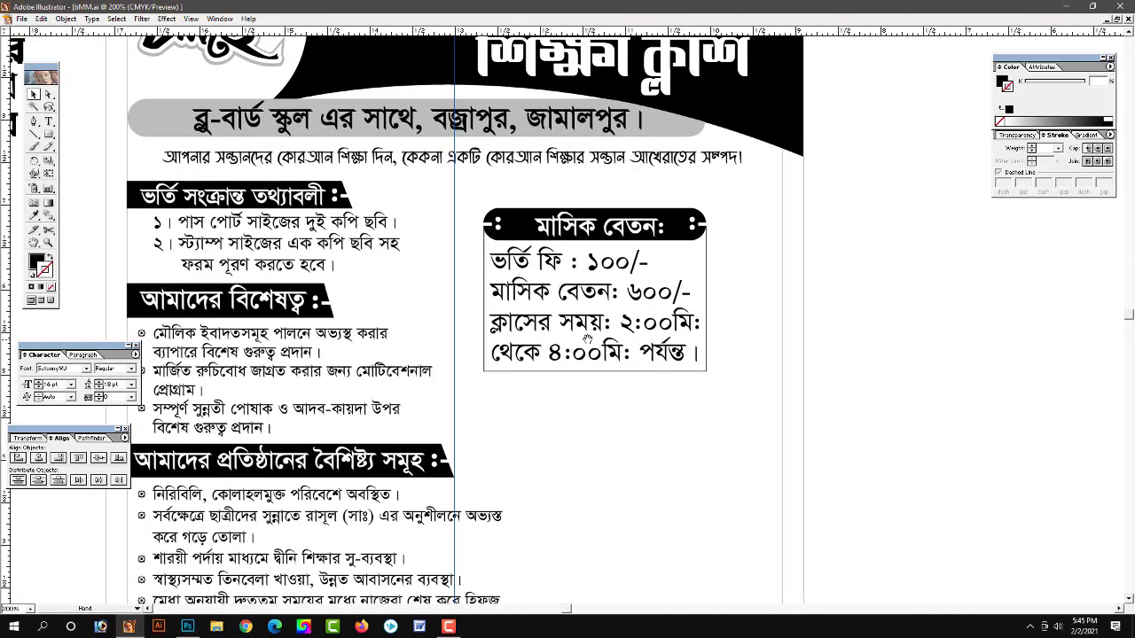
drag(617, 350, 631, 336)
drag(786, 384, 557, 182)
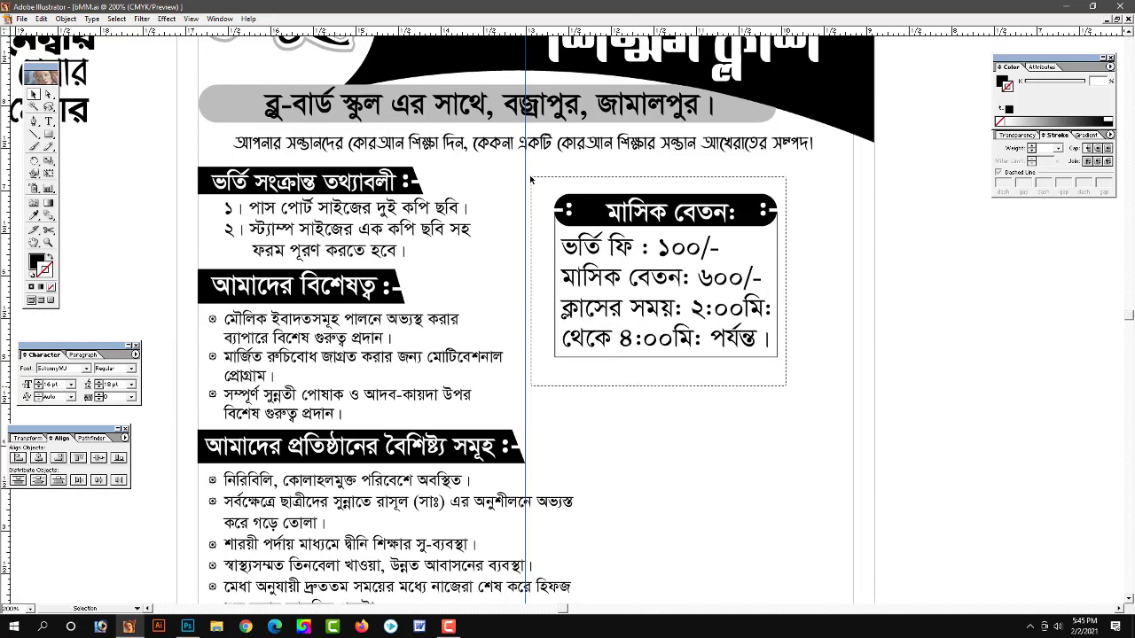
click(748, 373)
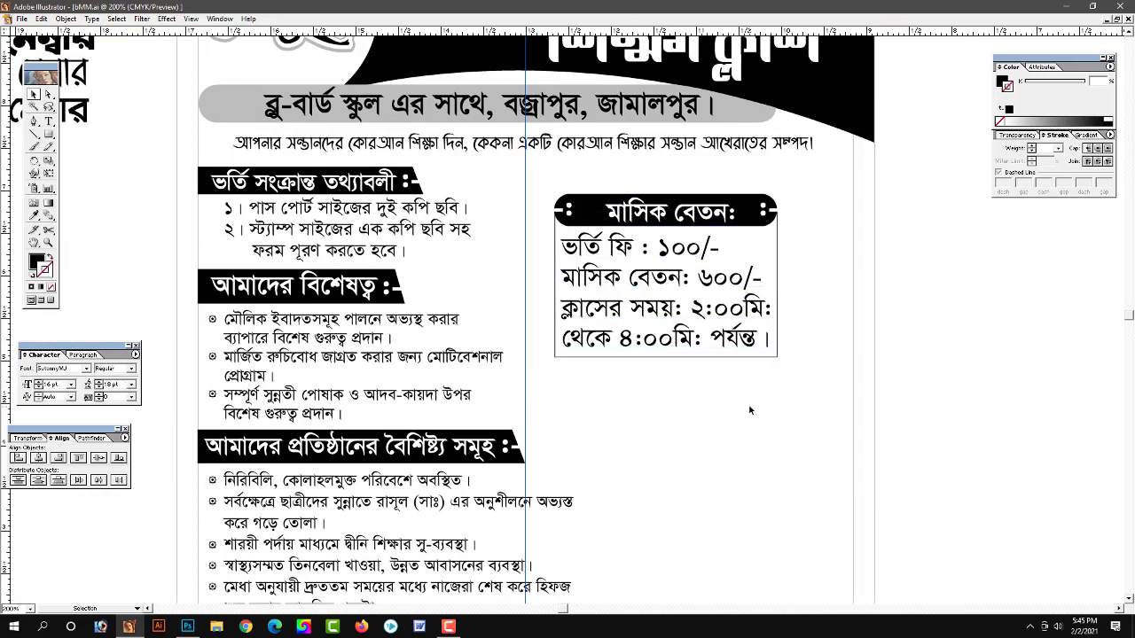
key(ctrl+minus)
drag(688, 423, 716, 423)
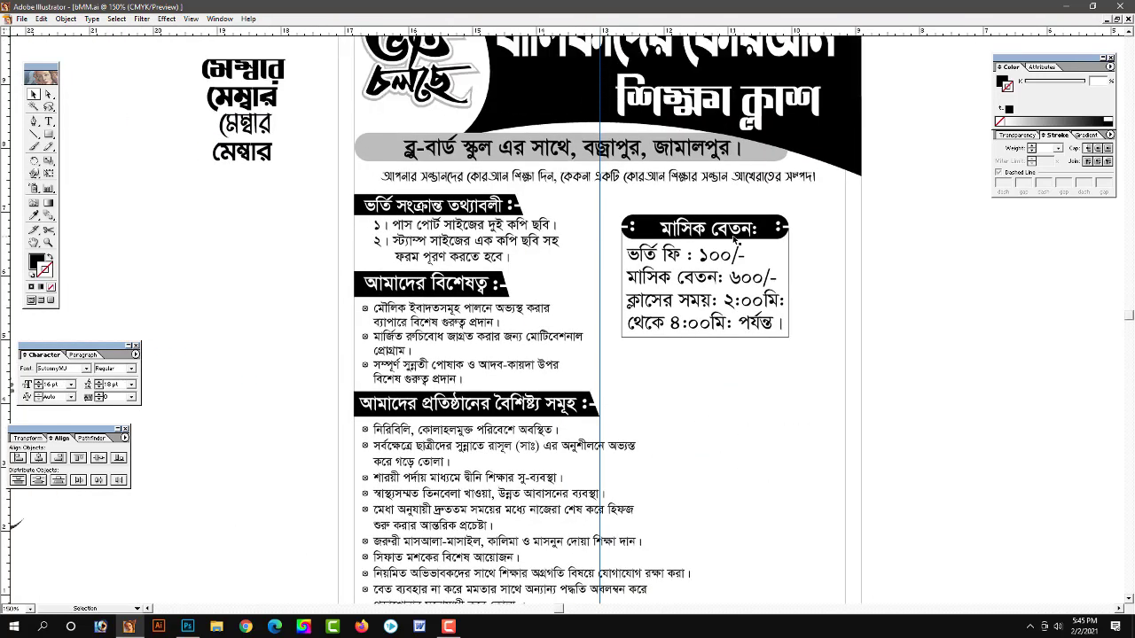
drag(736, 233, 768, 346)
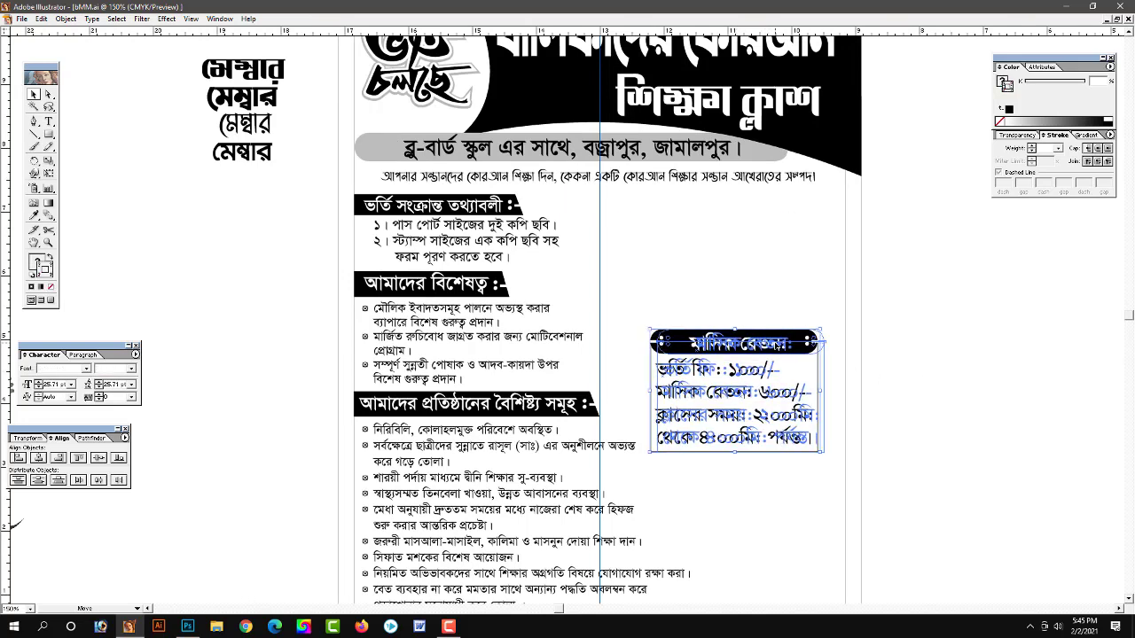
drag(710, 235, 707, 292)
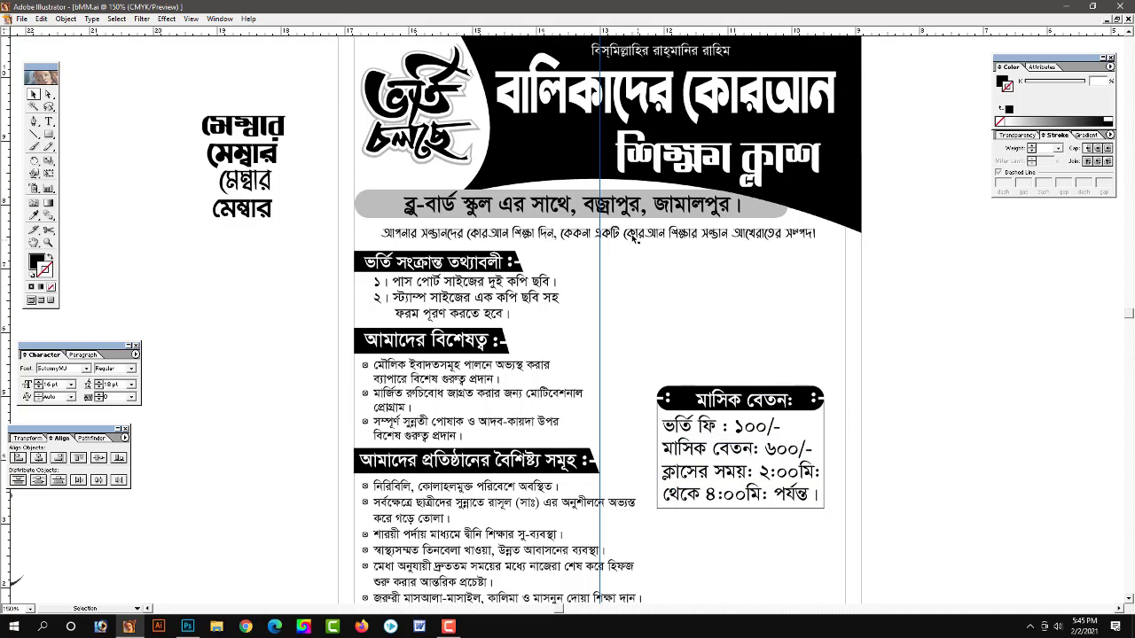
click(621, 235)
Move the Bengali quote down-right and break it into two lines after একটি
mouse_move(609, 233)
mouse_down()
mouse_move(749, 320)
mouse_move(805, 267)
mouse_up()
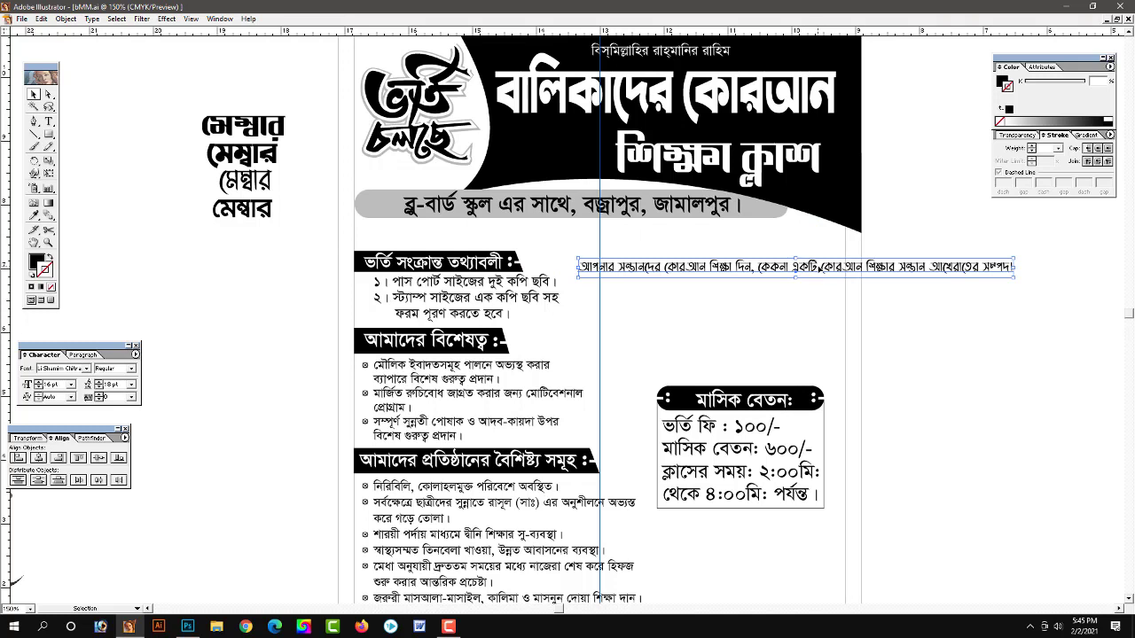
key(t)
key(Return)
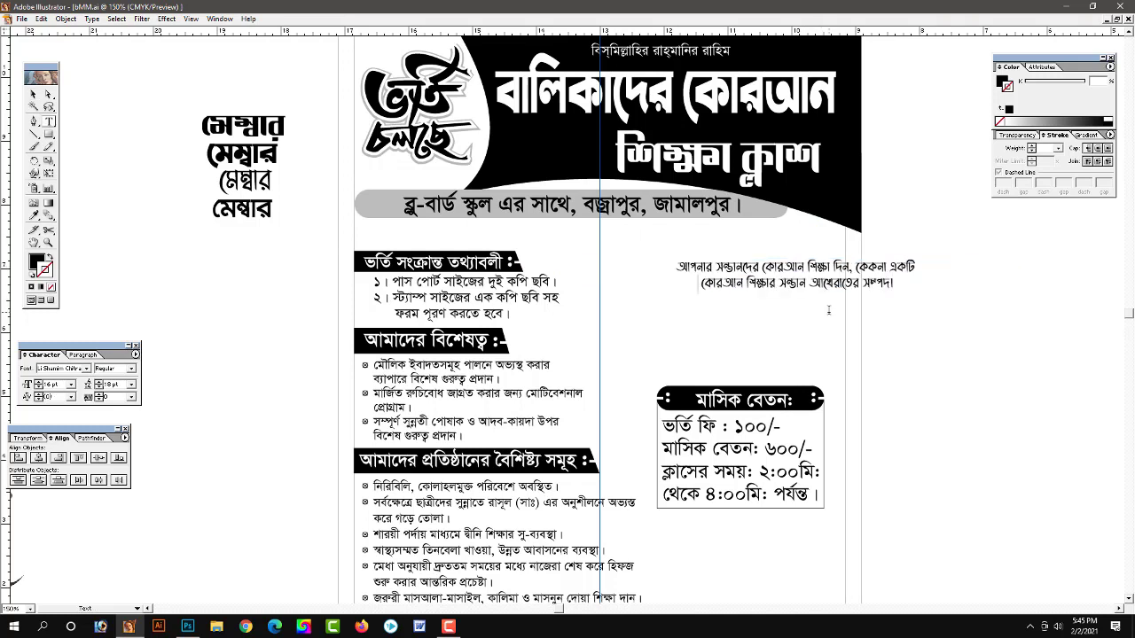
key(Escape)
drag(804, 272, 714, 277)
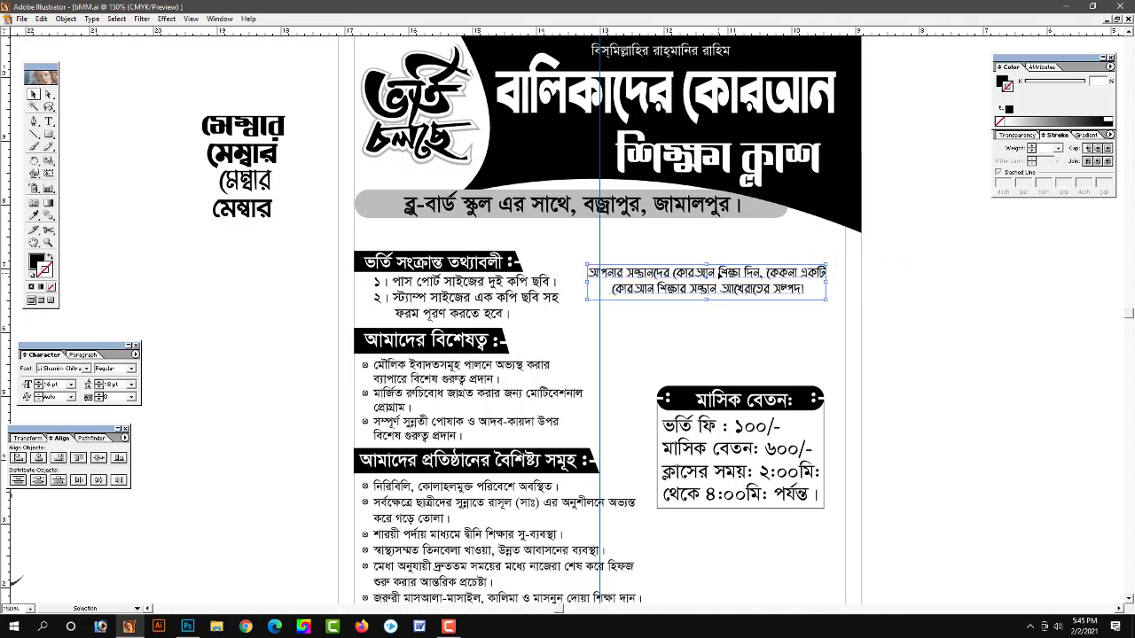
Reflow the quote into three lines, breaking after দিন, and rejoin কেননা একটি
click(974, 303)
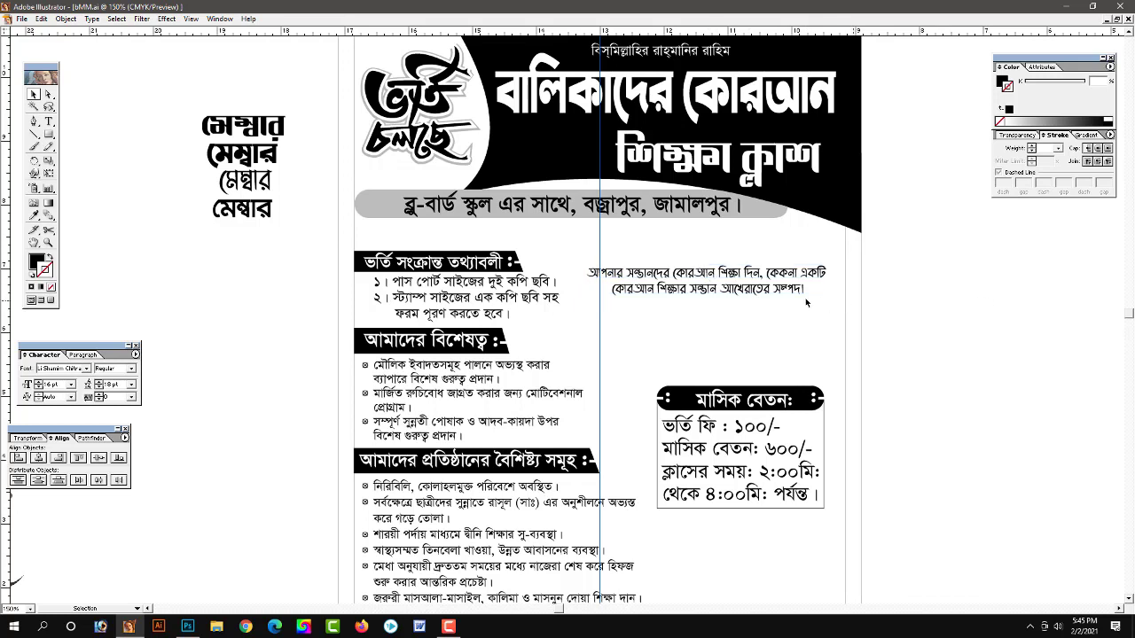
key(t)
click(767, 274)
key(Return)
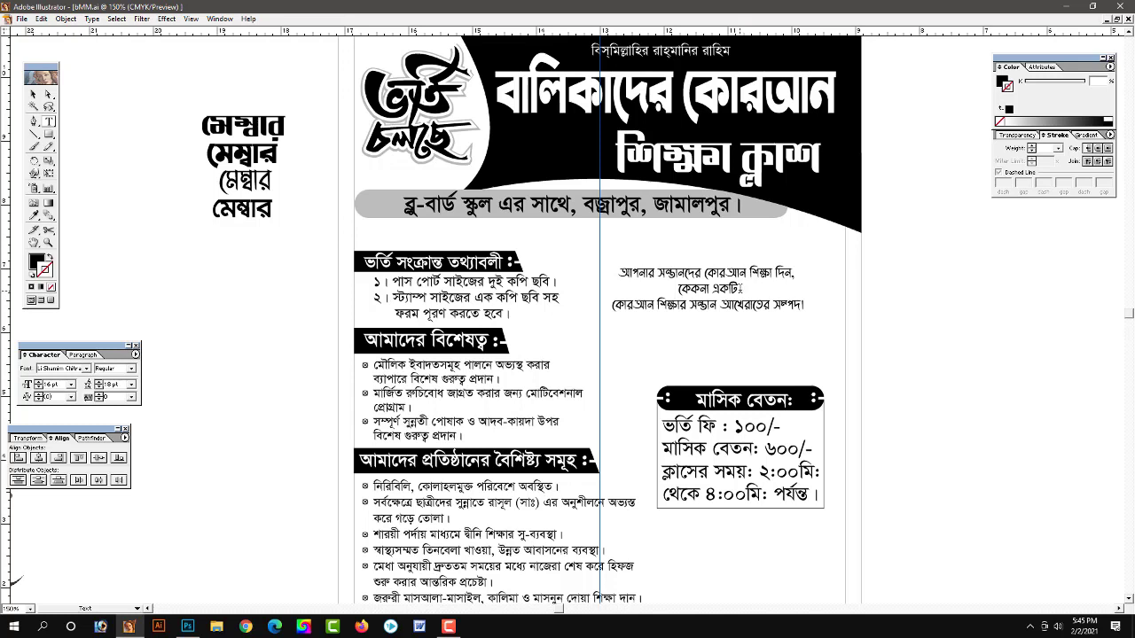
key(Delete)
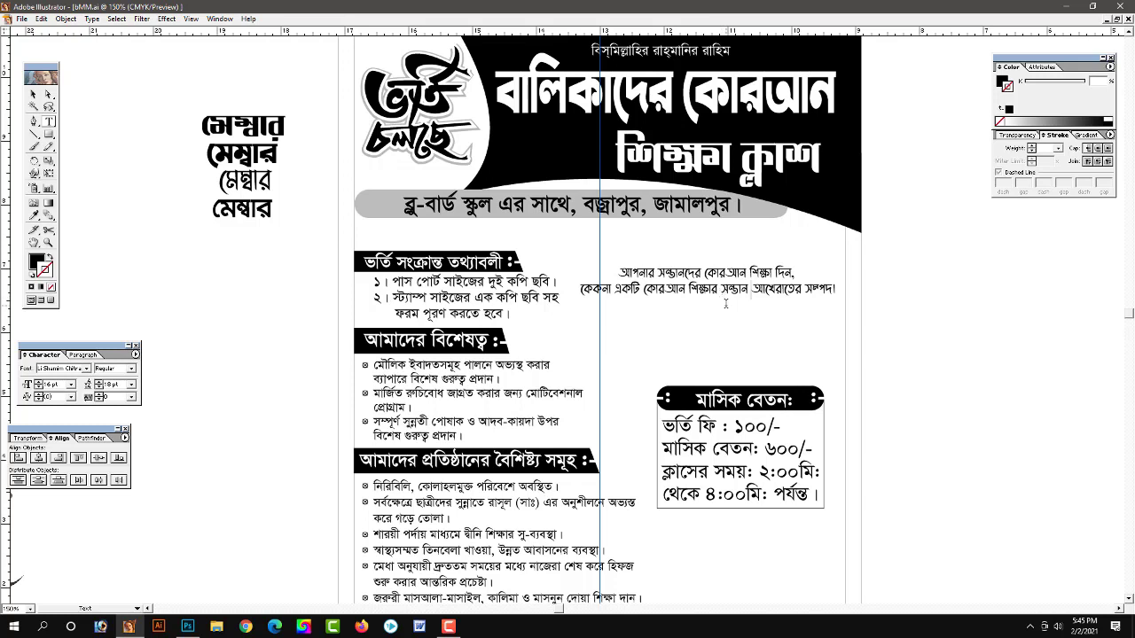
key(Return)
key(Escape)
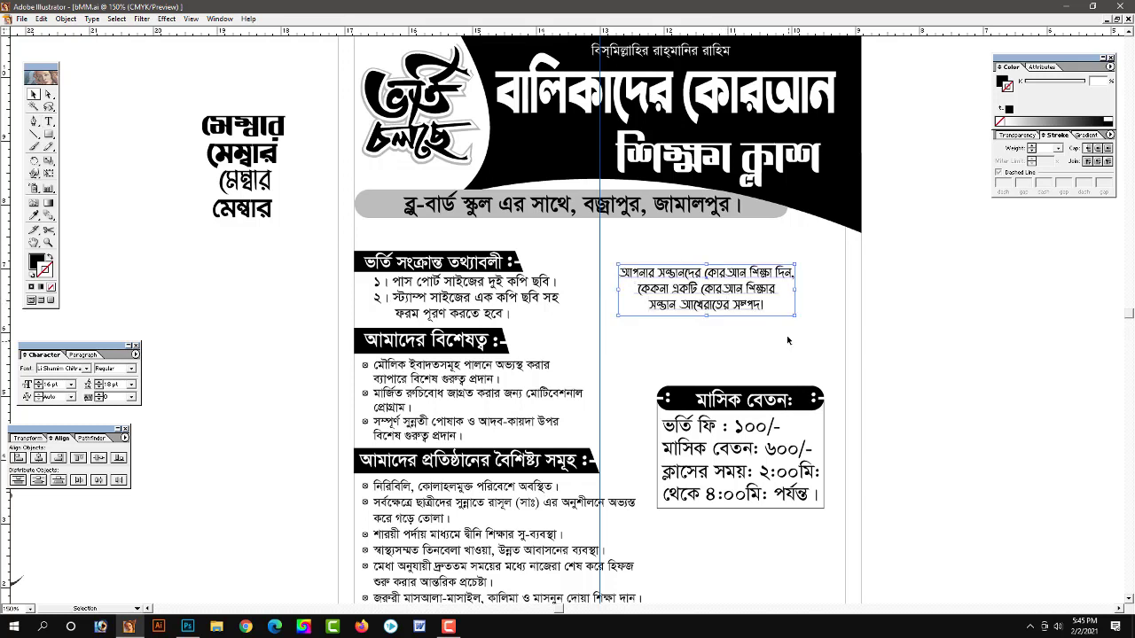
Enlarge the quote text block and undo stray nudges to its position
drag(795, 264, 837, 253)
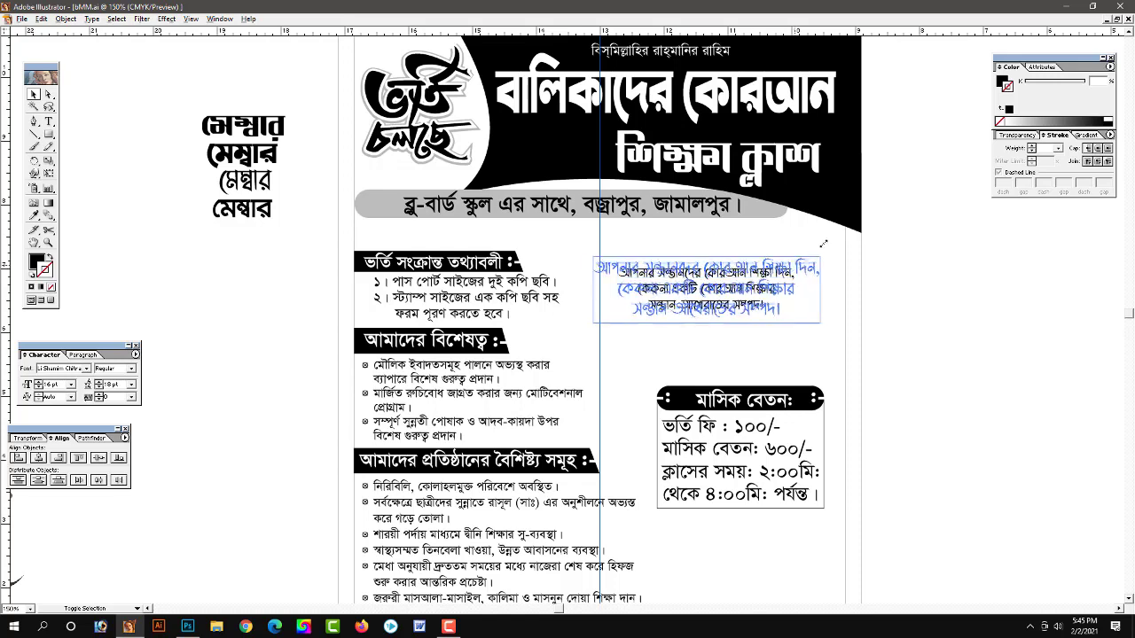
click(944, 335)
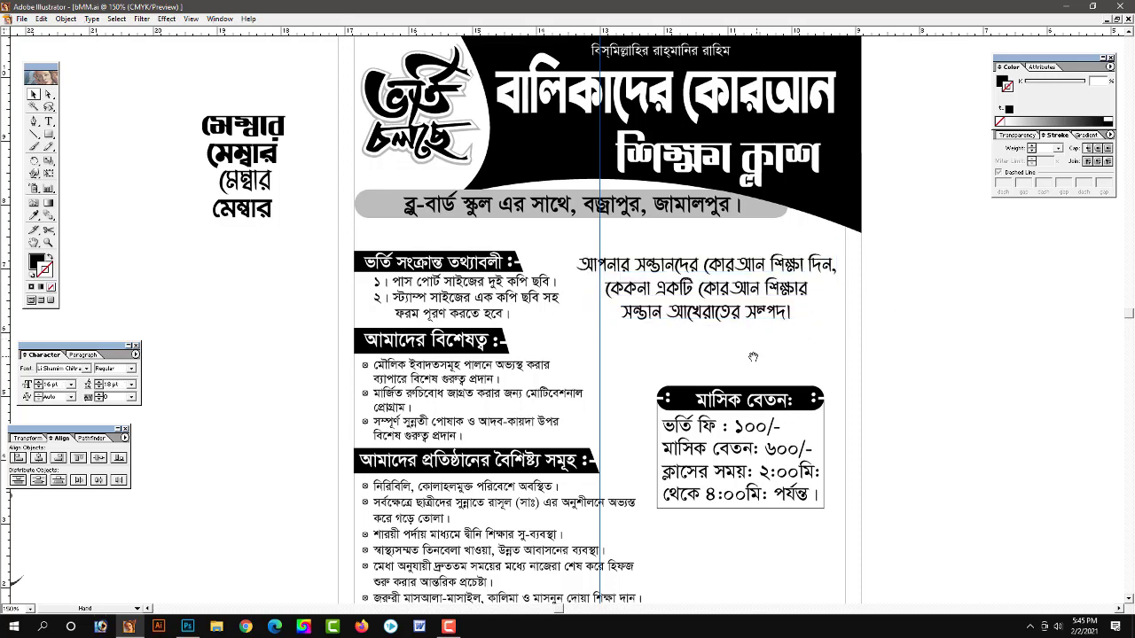
scroll(945, 335, down, 1)
click(726, 275)
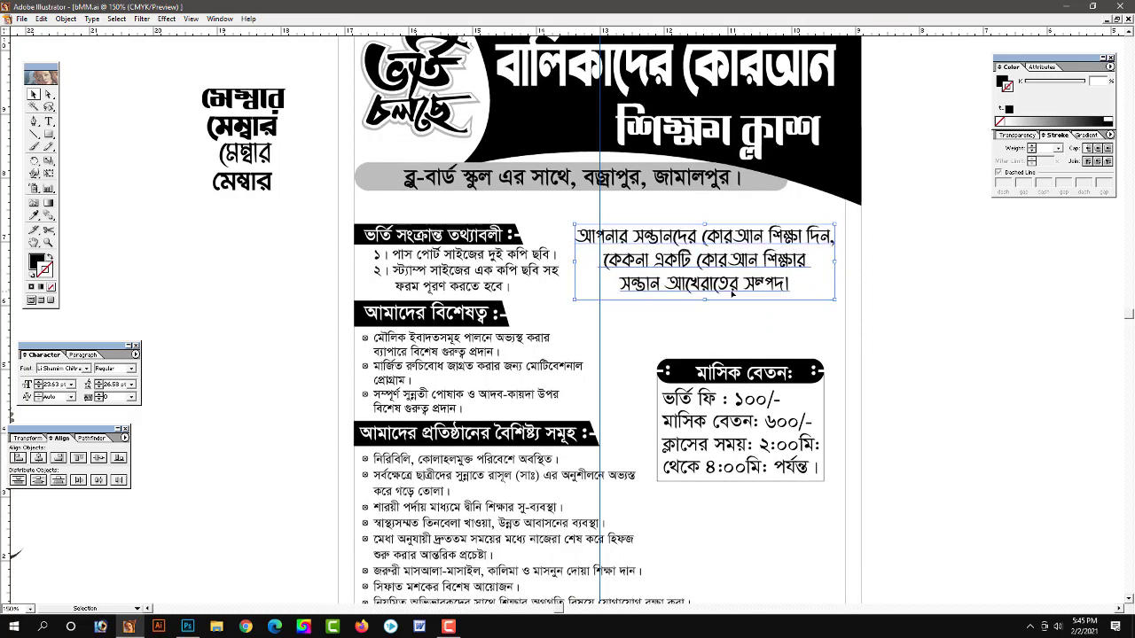
click(932, 363)
key(ctrl+z)
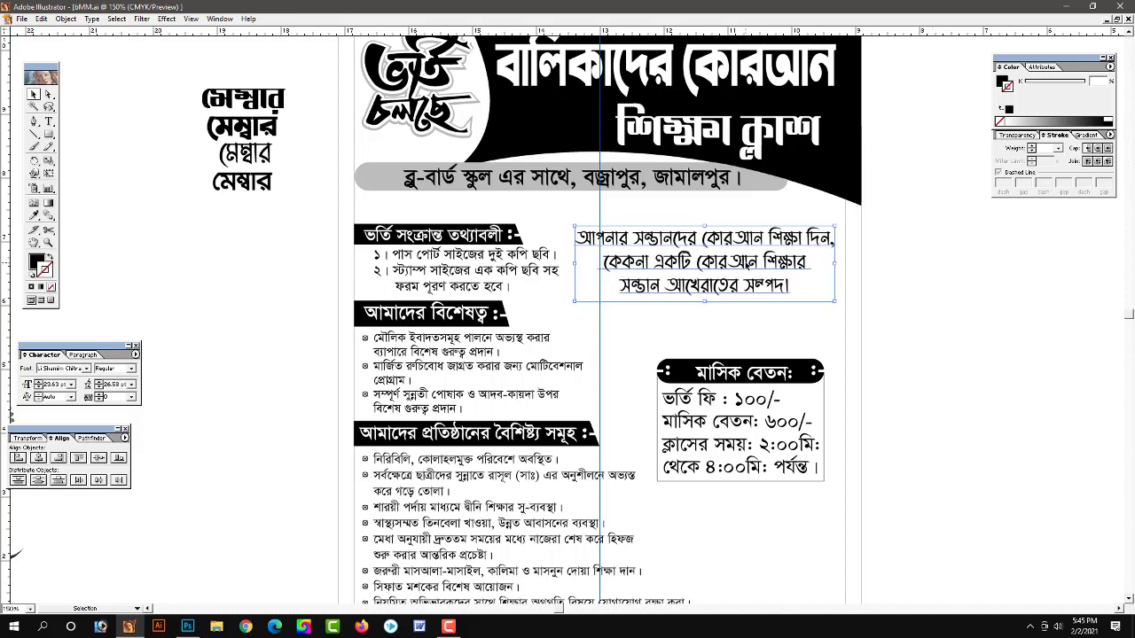
key(ctrl+z)
click(950, 322)
Fine-tune the quote's placement beside the admission details, undoing a small nudge
scroll(792, 330, down, 1)
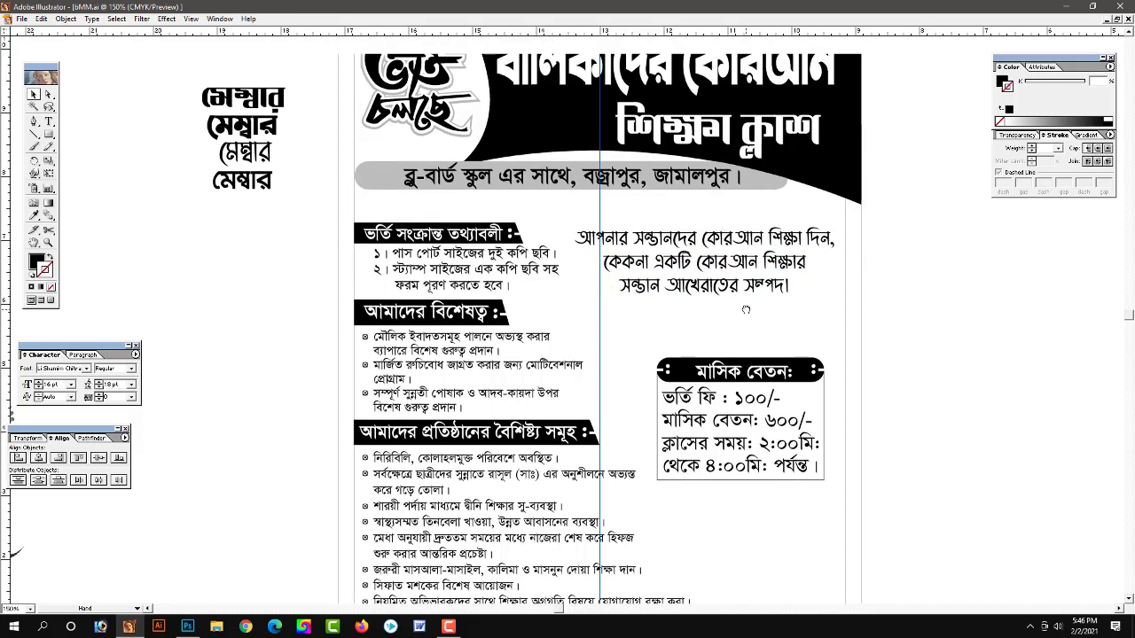
scroll(709, 332, right, 1)
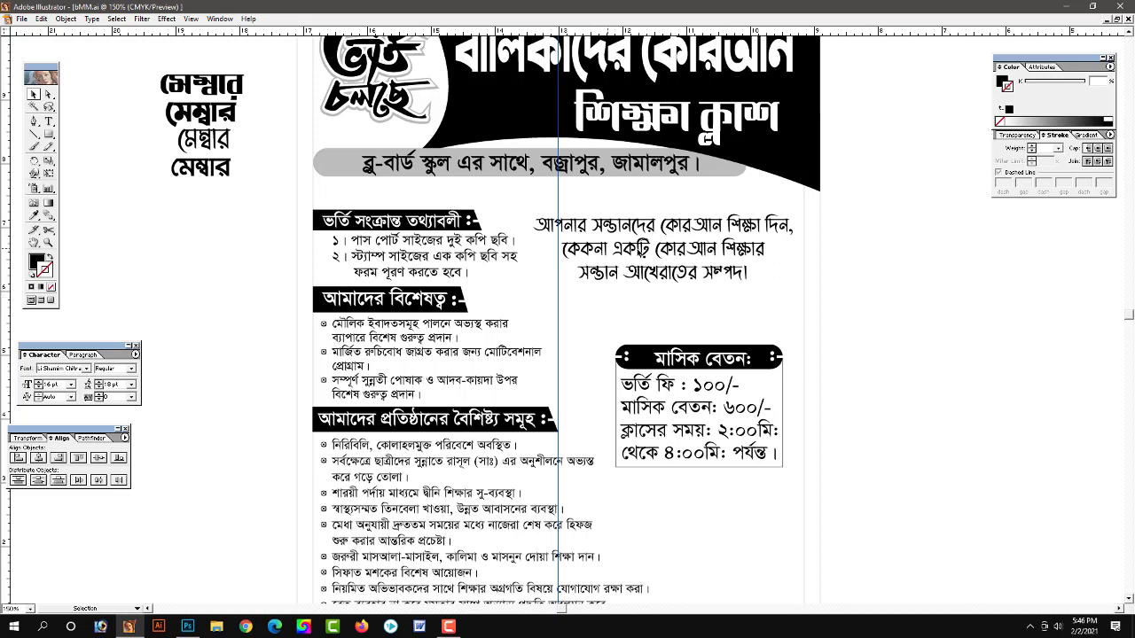
click(641, 253)
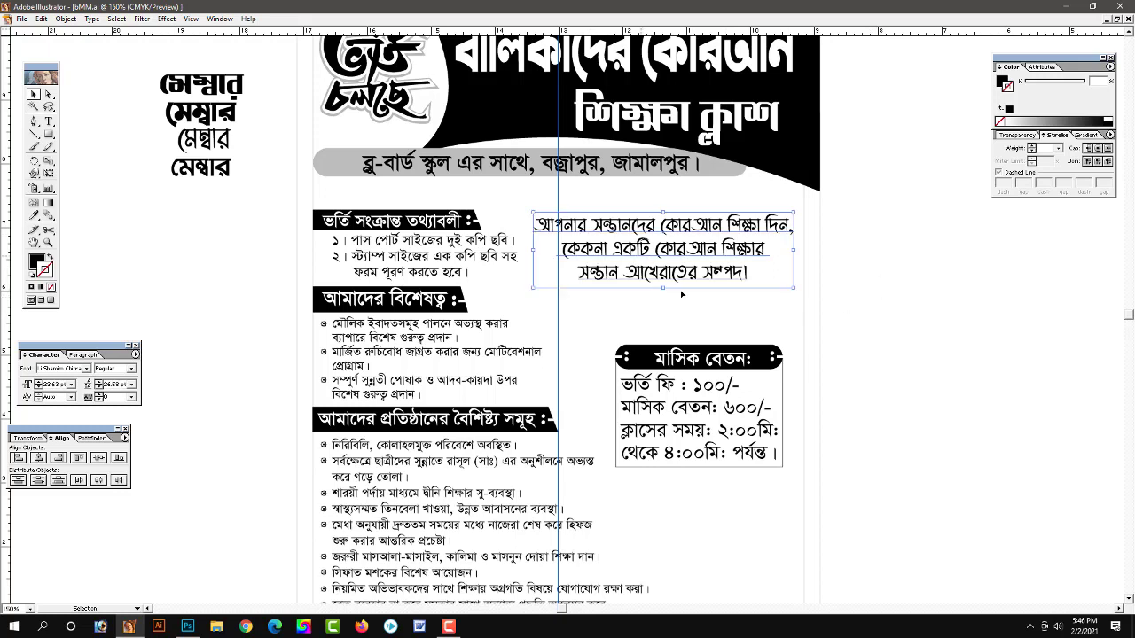
click(888, 332)
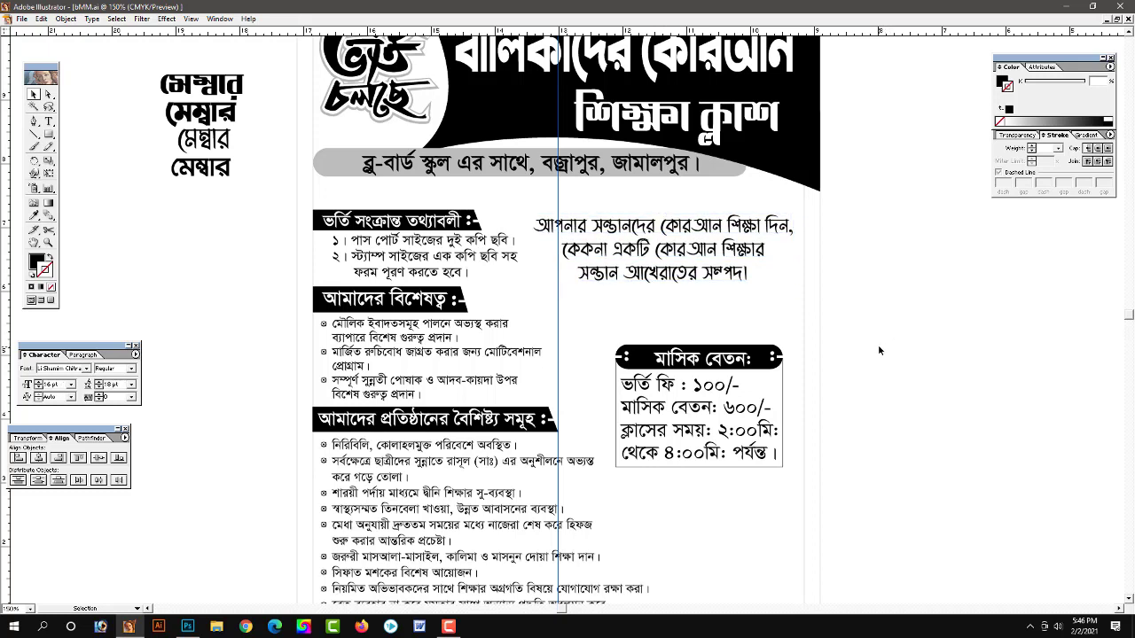
key(h)
drag(701, 322, 700, 293)
key(v)
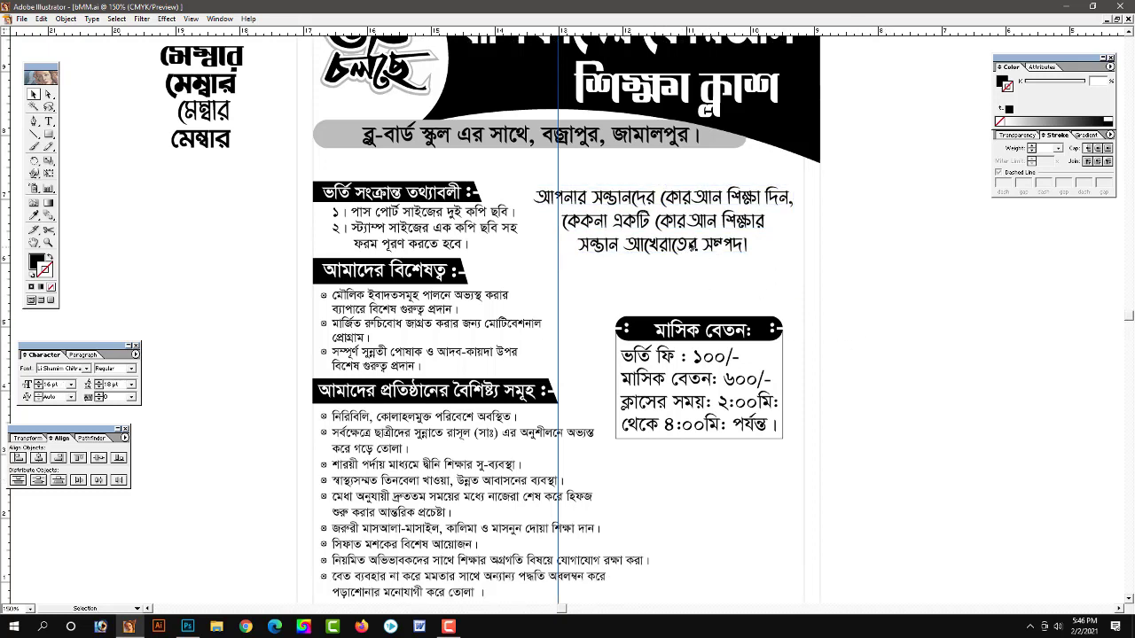
key(ctrl+z)
click(878, 301)
key(h)
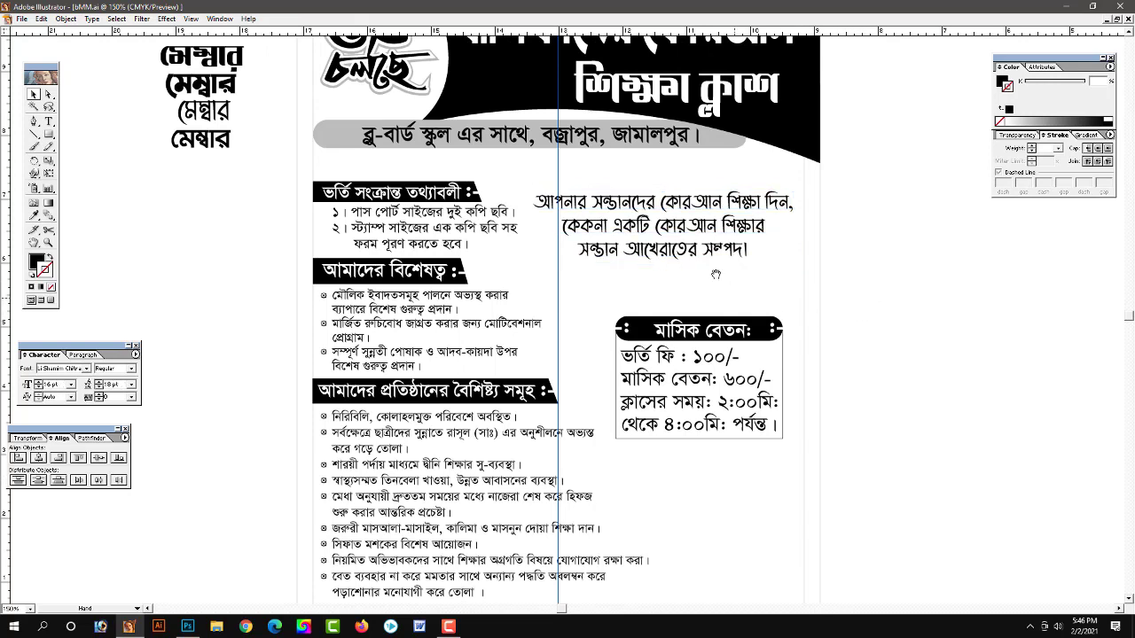
drag(693, 301, 703, 292)
Draw a rectangle over the quote and fill it light grey (K 15%)
key(v)
click(49, 136)
drag(529, 181, 800, 263)
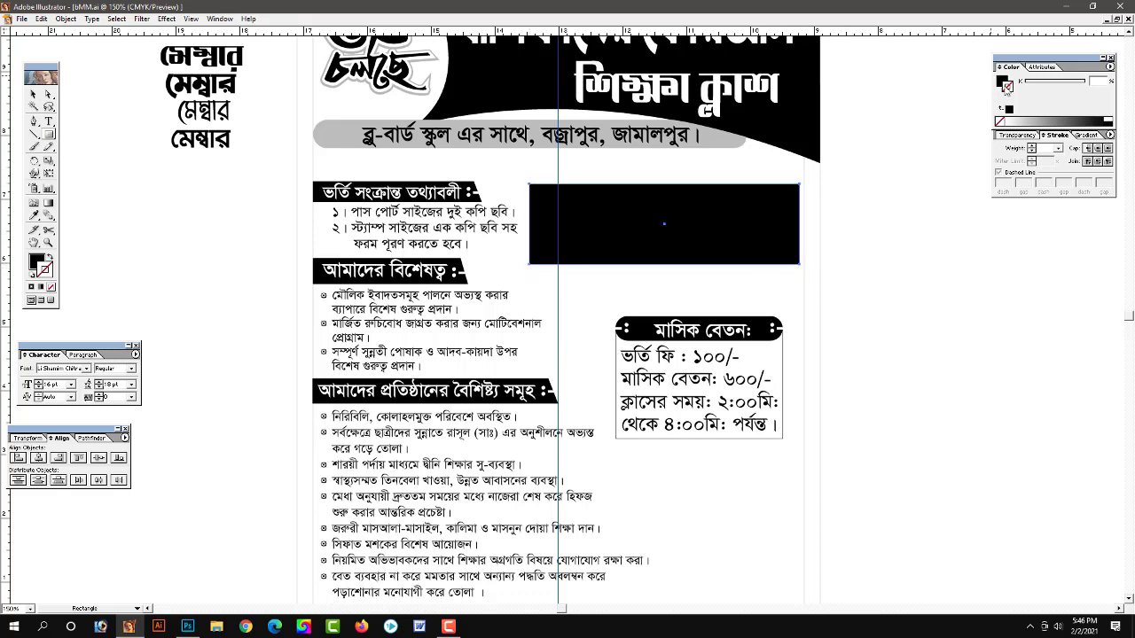
click(1009, 107)
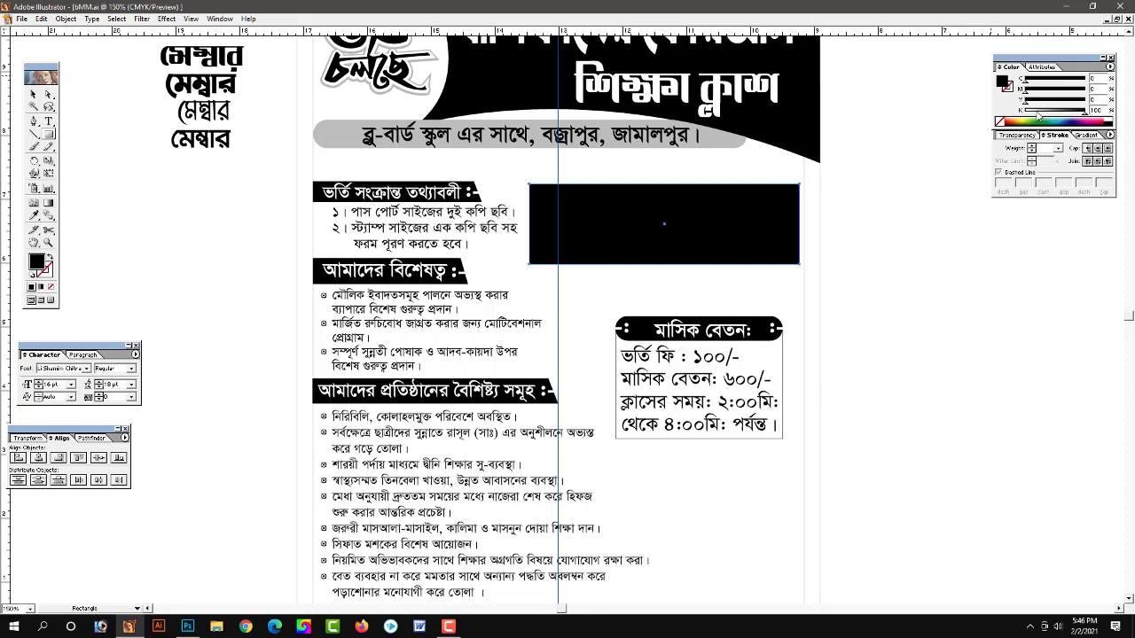
click(1036, 110)
Skew the grey rectangle by pulling its top-right corner up and bottom-left corner down
click(48, 94)
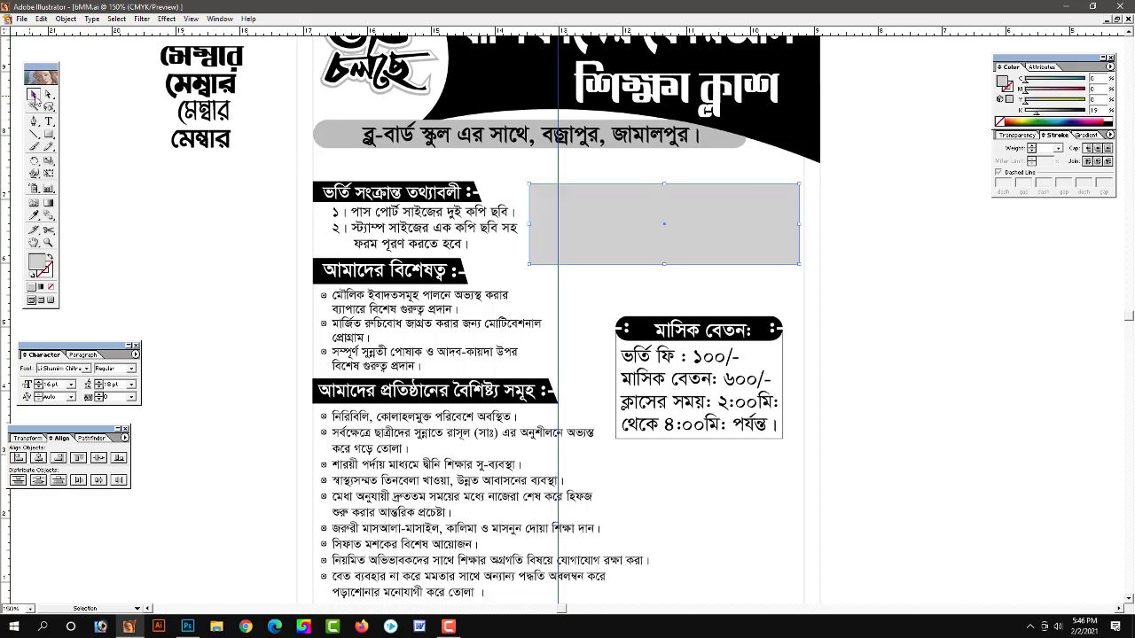
click(792, 170)
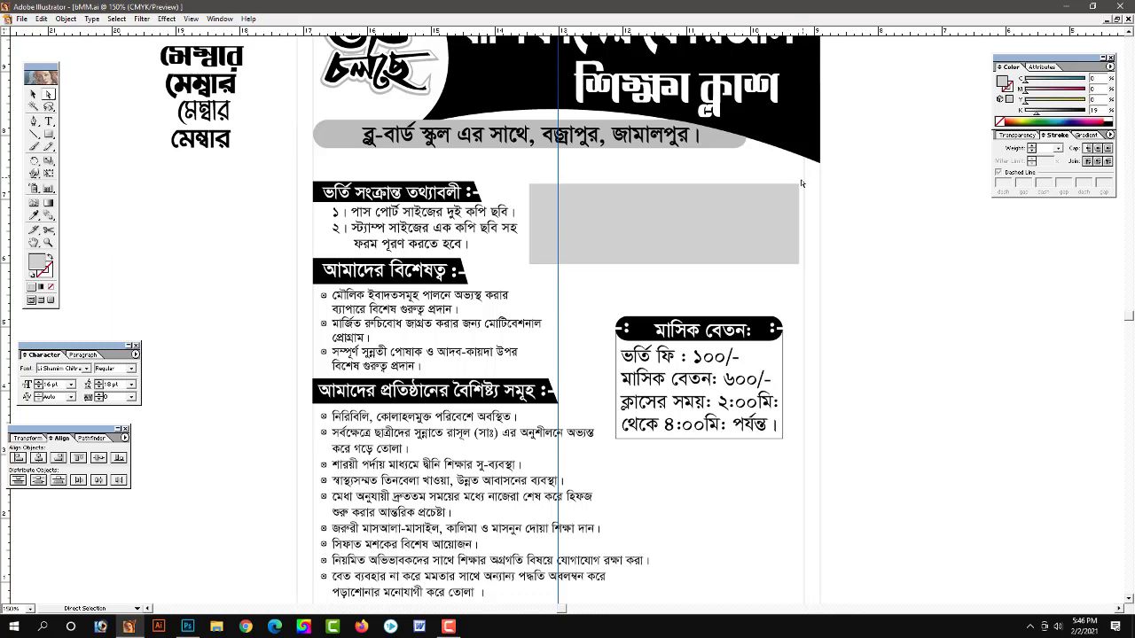
drag(799, 183, 781, 153)
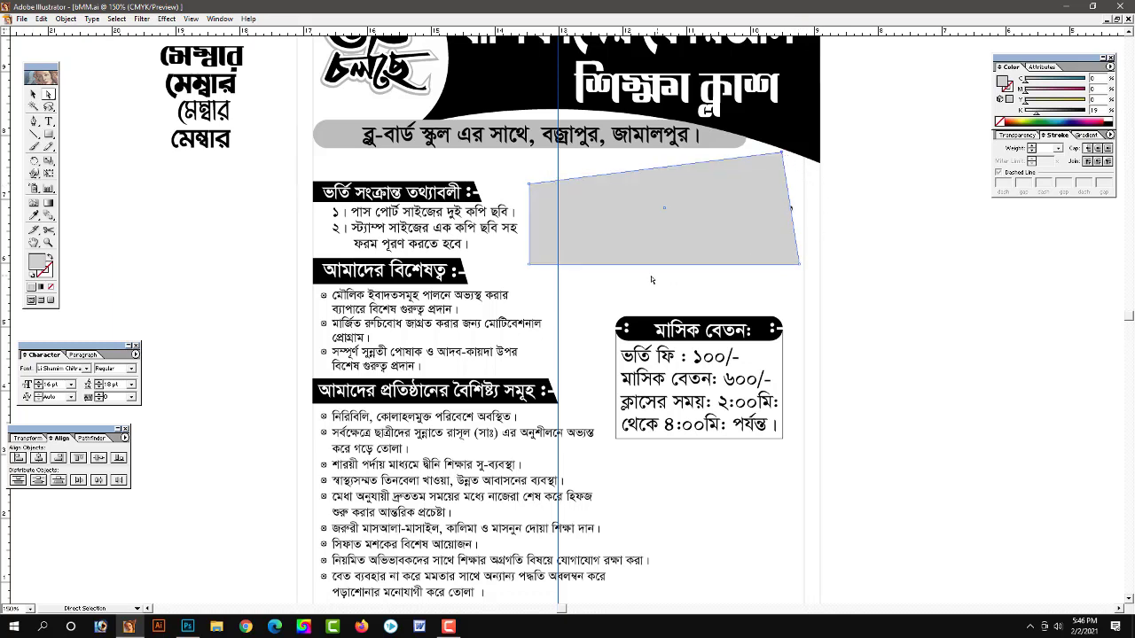
drag(530, 265, 532, 308)
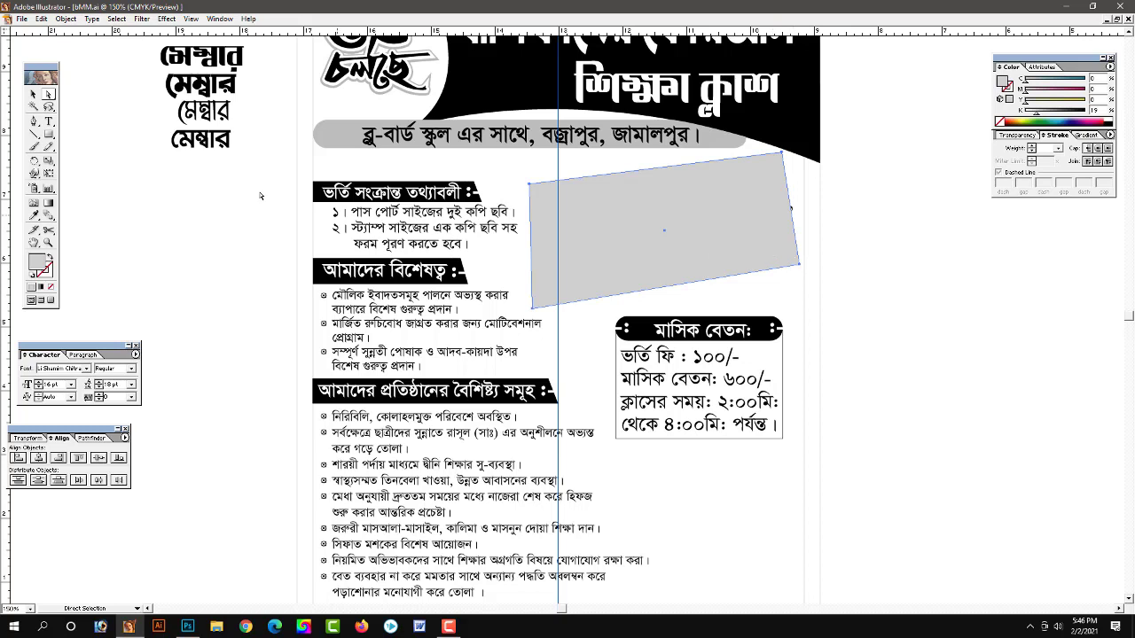
key(v)
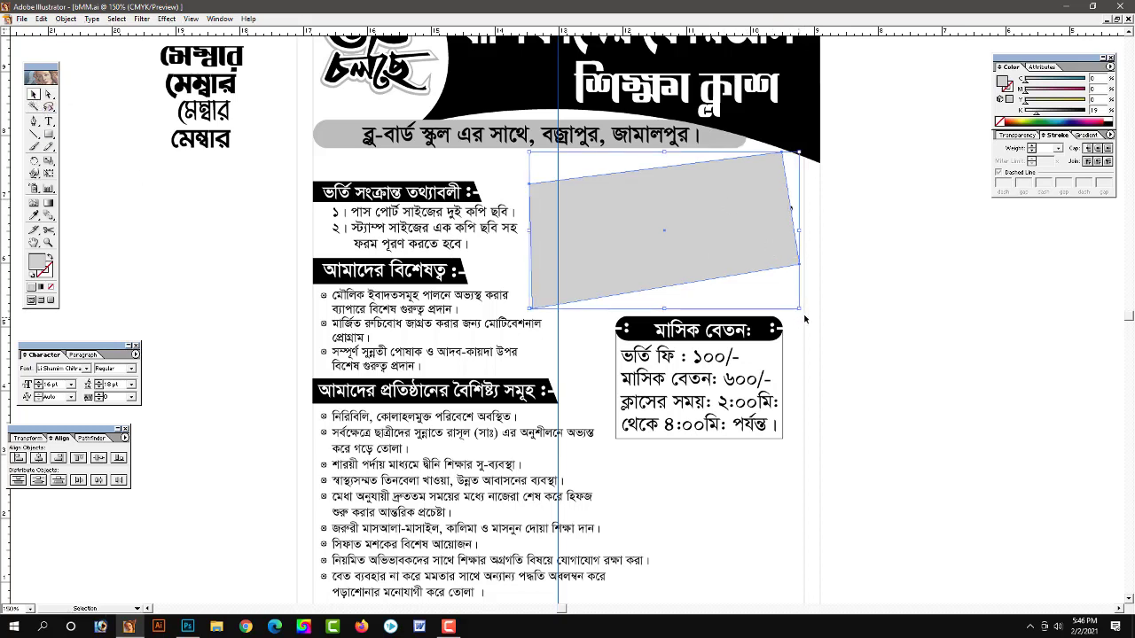
Rotate a box slightly and fill it solid black, then tilt the grey box over it behind the quote
drag(803, 311, 805, 306)
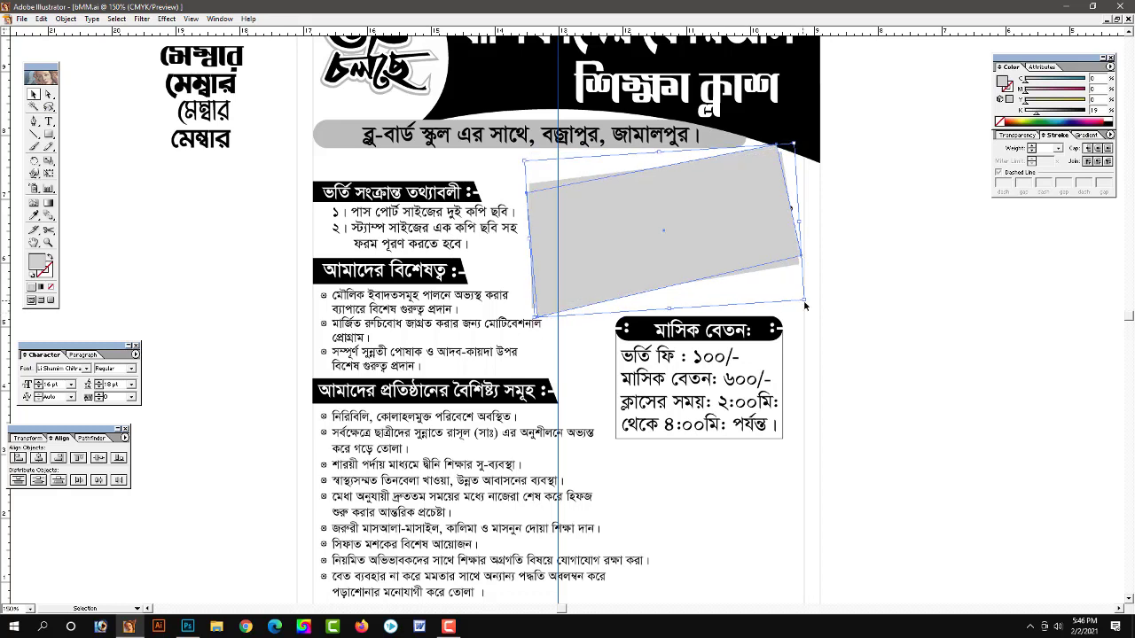
key(shift)
drag(1043, 110, 1086, 110)
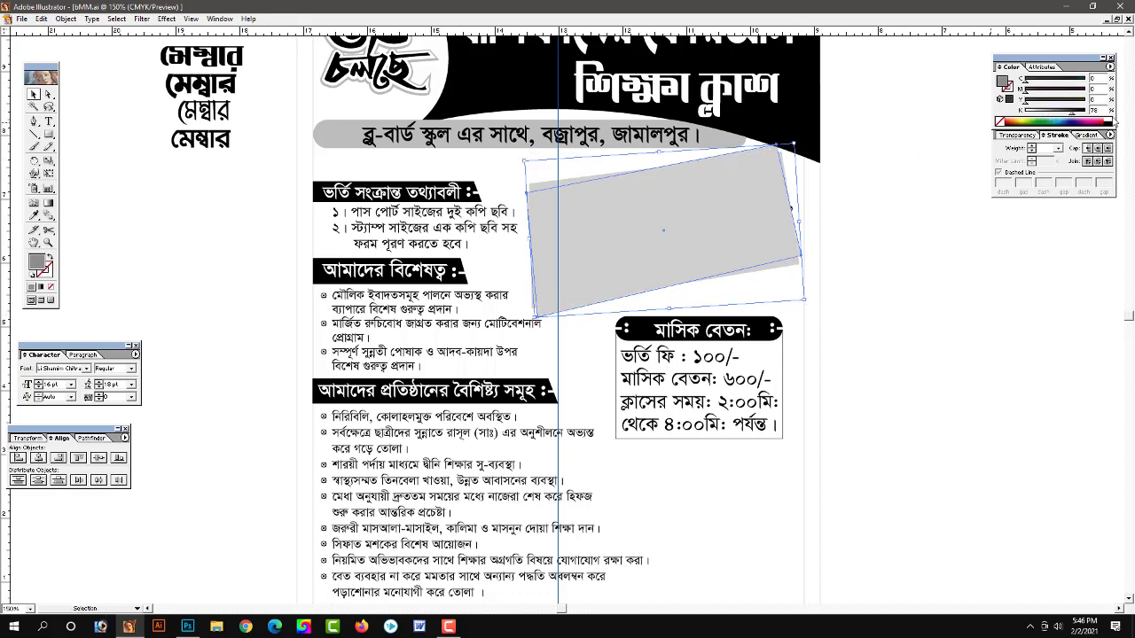
click(871, 259)
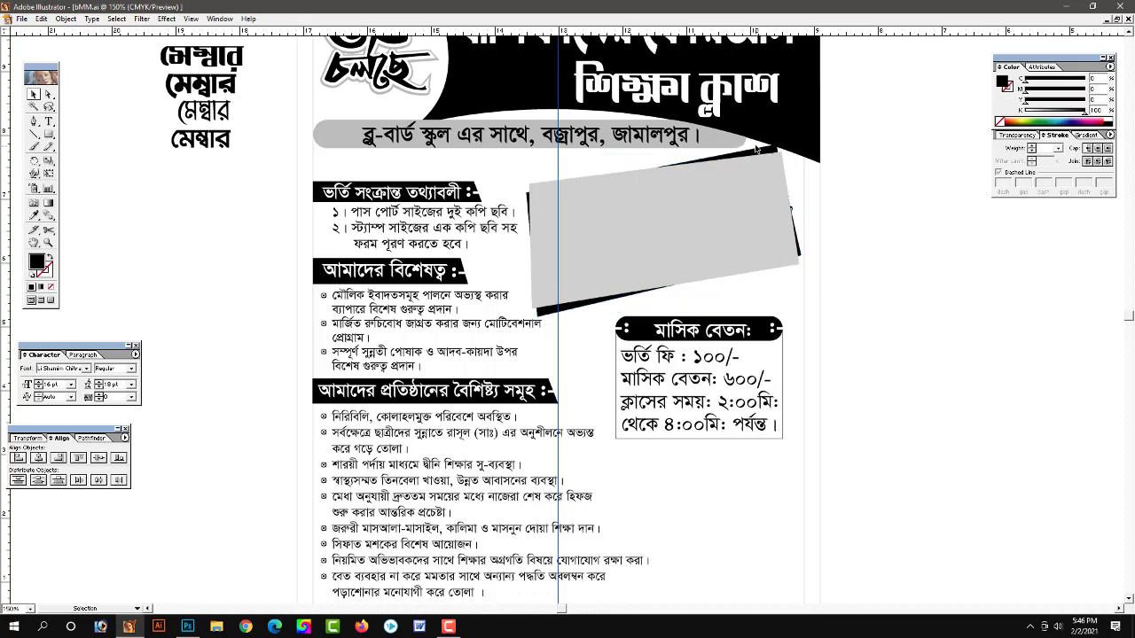
drag(758, 152, 756, 213)
key(ctrl+[)
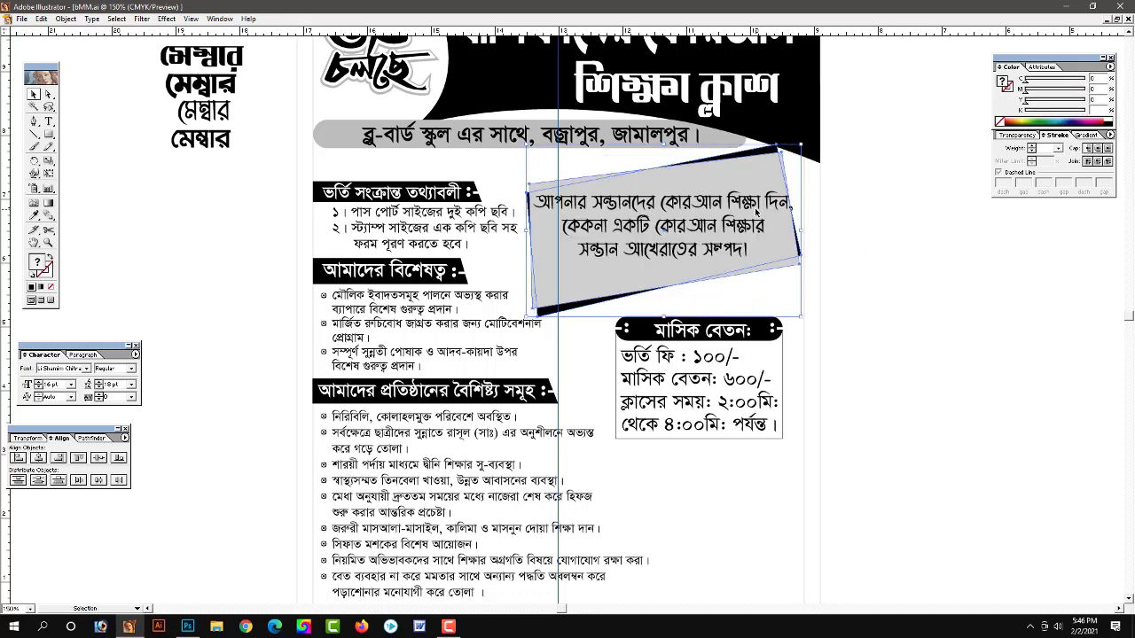
click(936, 337)
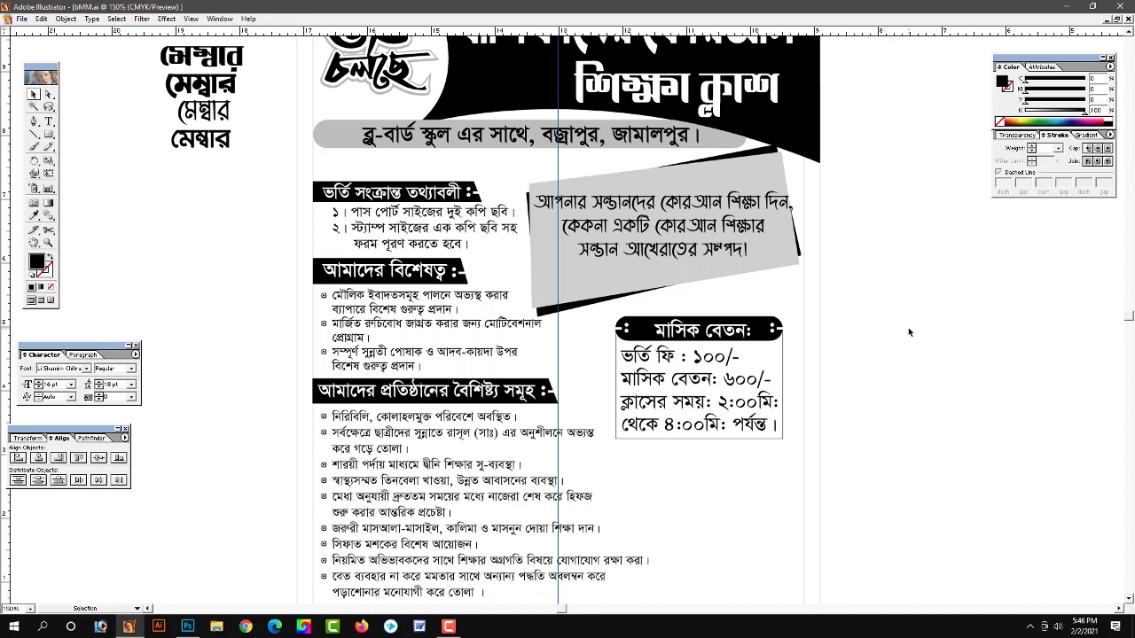
Shift the grey box's top-right anchor to reveal more of the black shadow
click(770, 257)
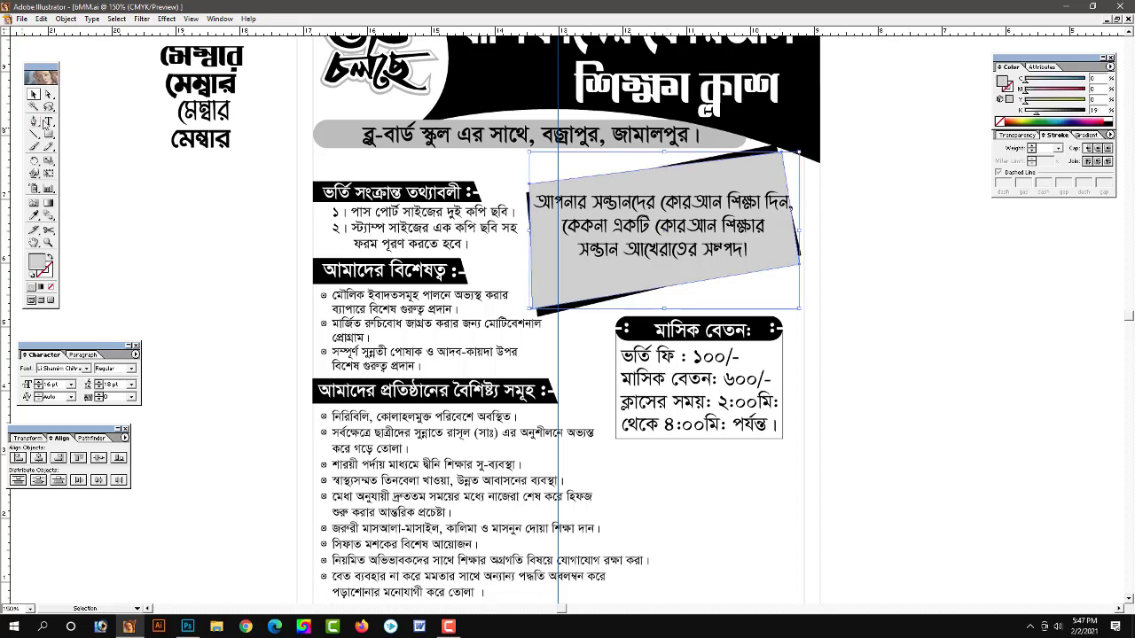
click(48, 95)
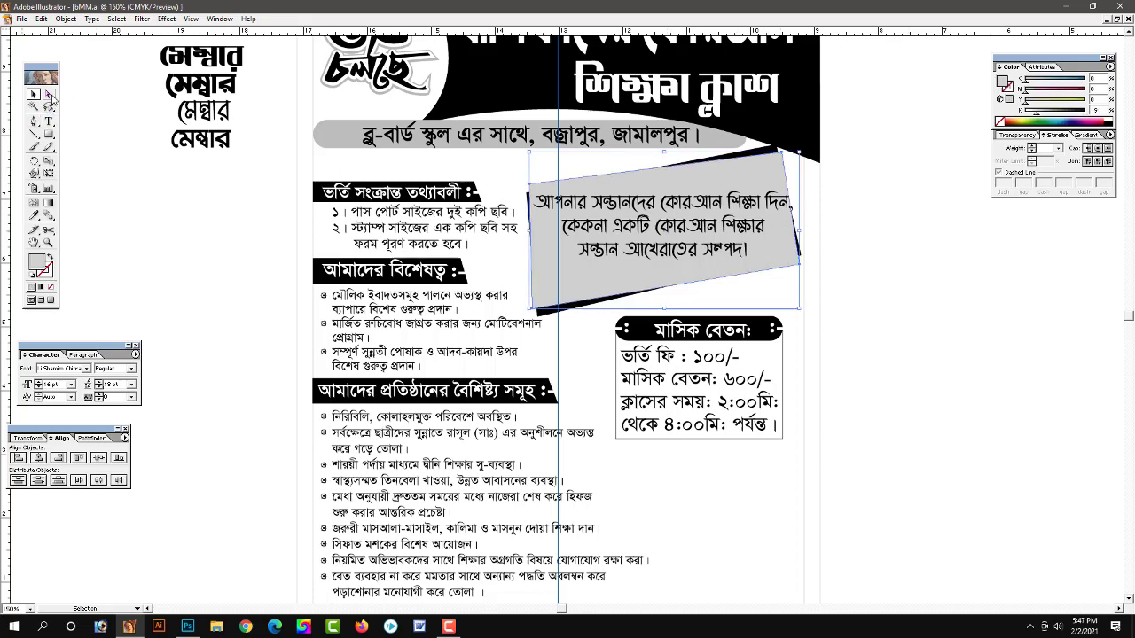
click(871, 211)
click(572, 312)
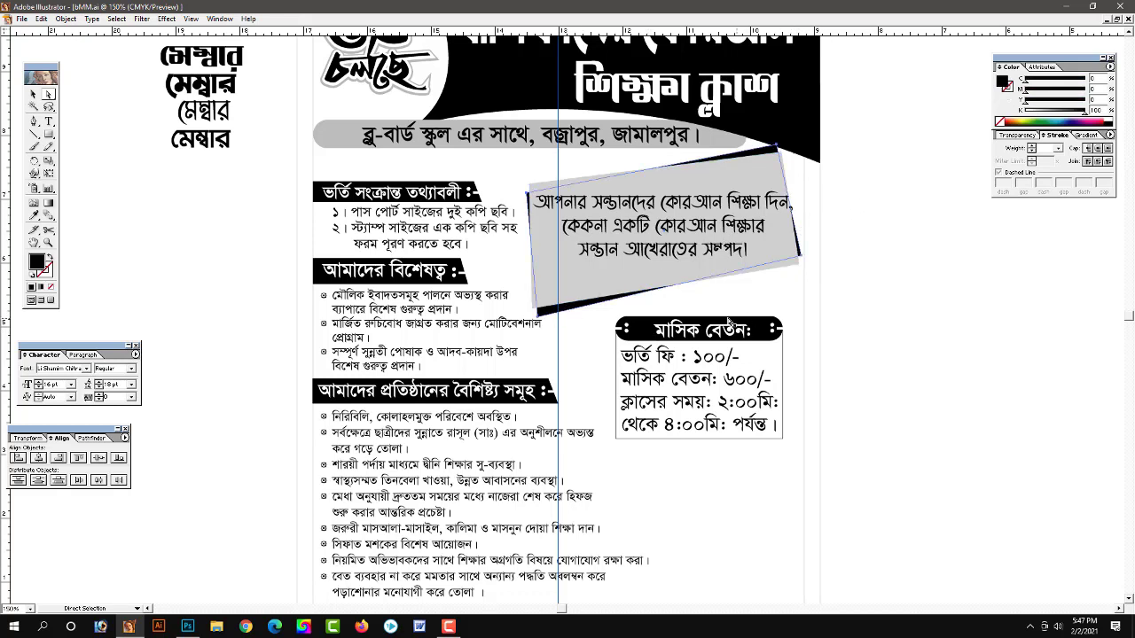
click(773, 168)
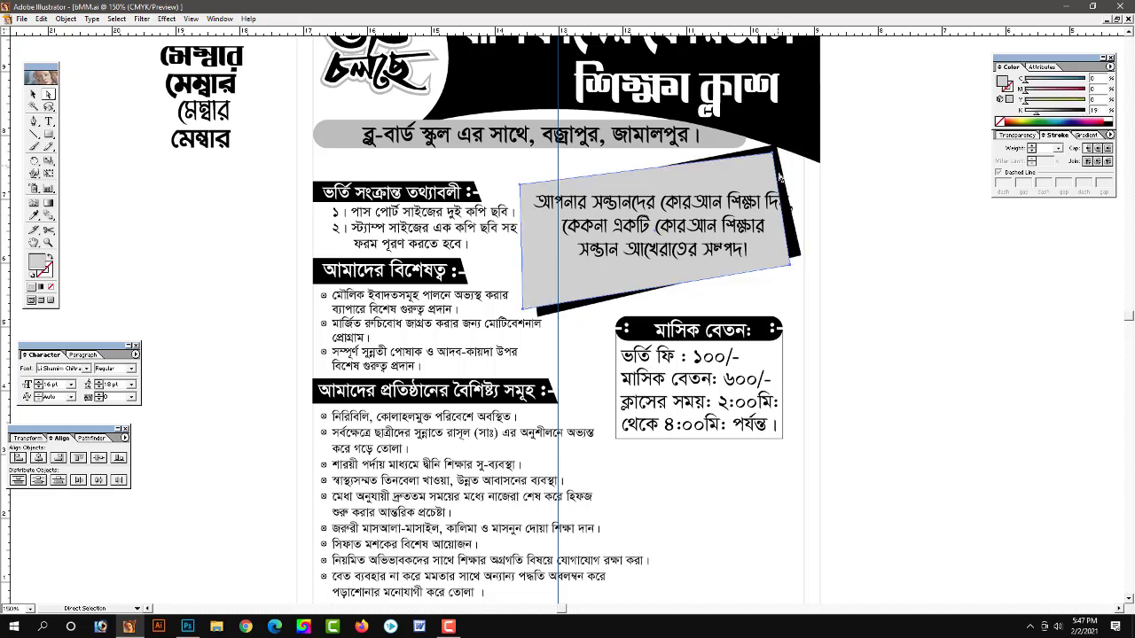
mouse_move(782, 156)
mouse_down()
mouse_move(801, 170)
mouse_move(774, 152)
mouse_up()
click(782, 155)
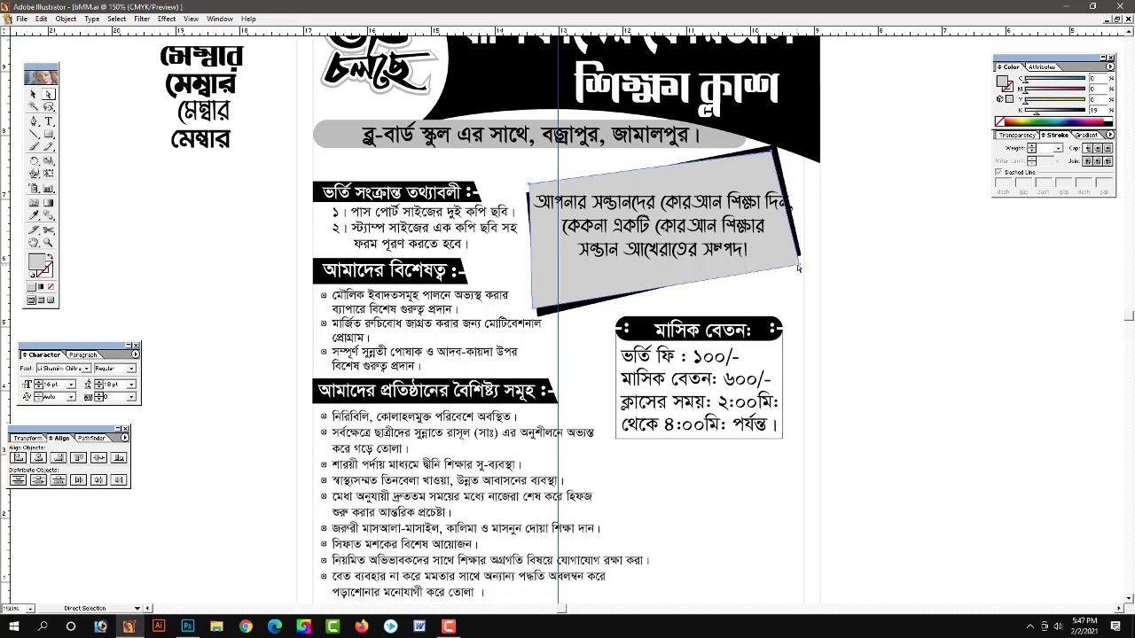
Adjust the grey box's corners: lower-right out, top-left up, top-right down, and bottom-left refined
drag(800, 266, 821, 260)
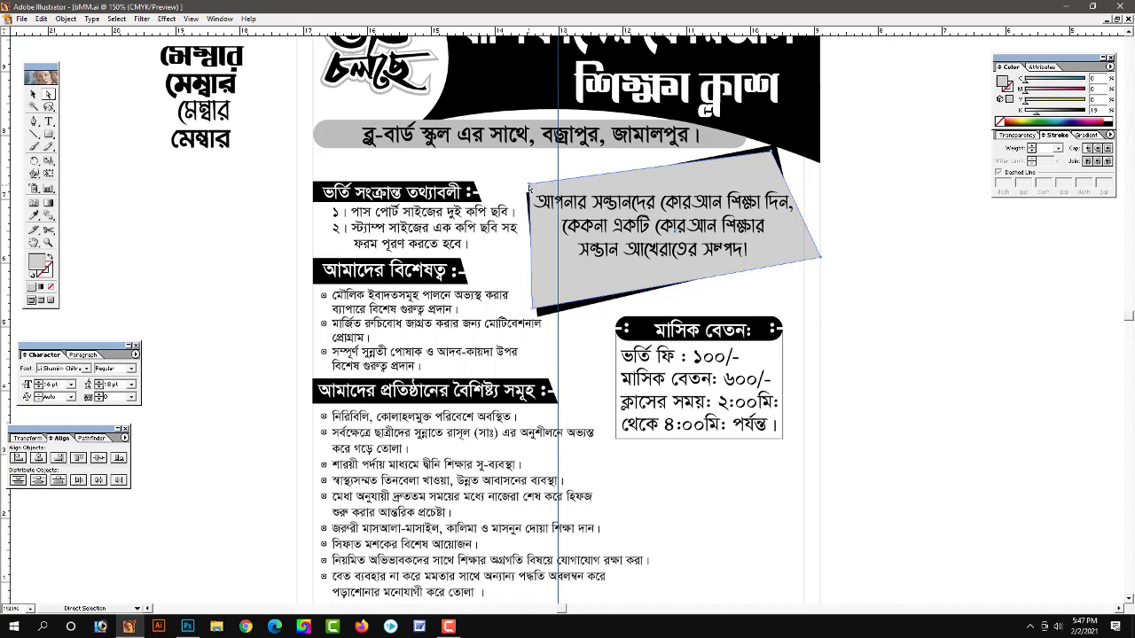
drag(529, 187, 533, 172)
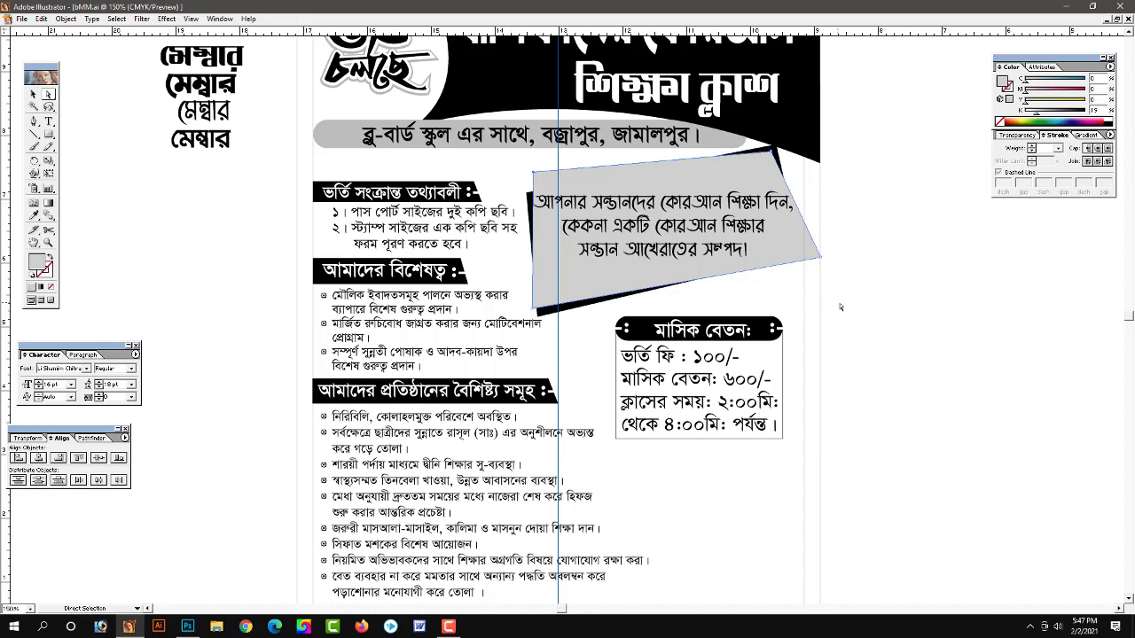
drag(773, 156, 779, 168)
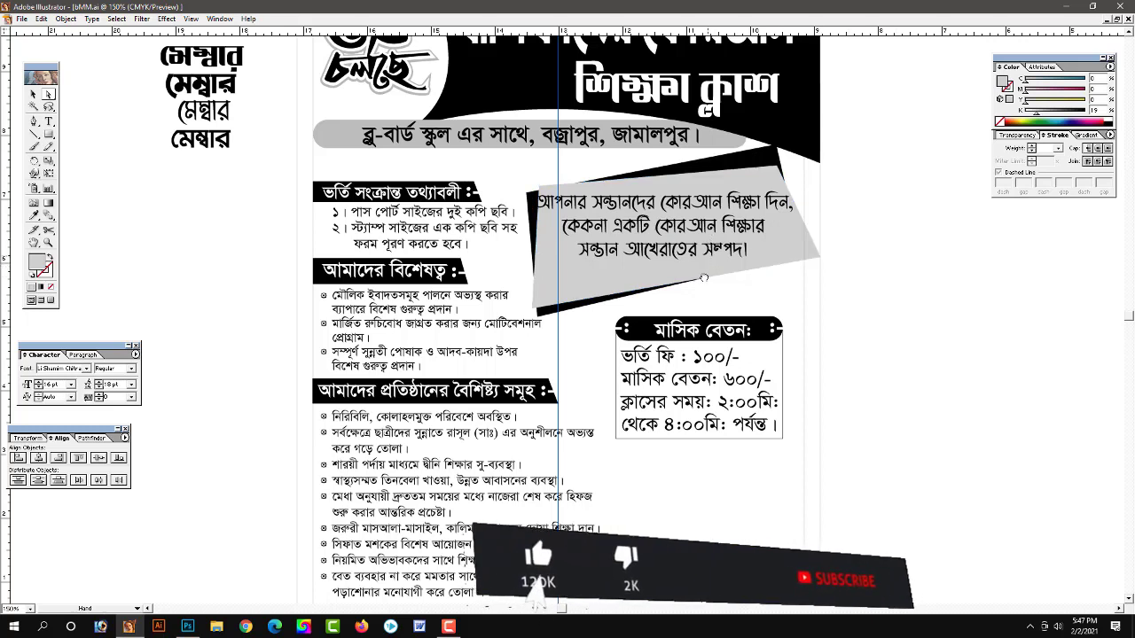
scroll(621, 319, up, 2)
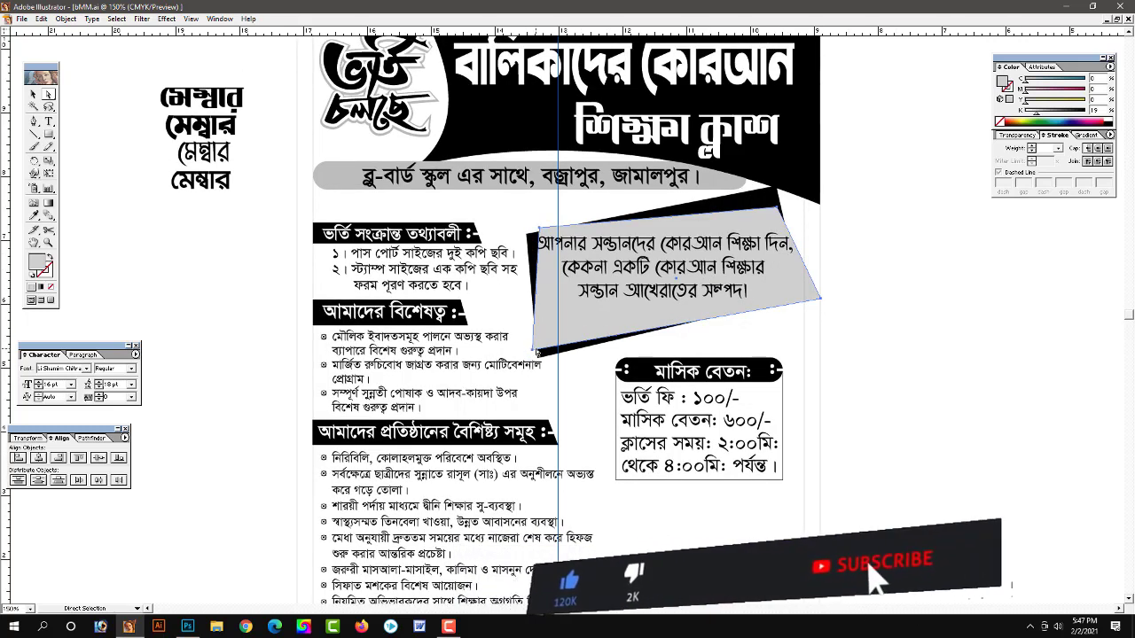
click(527, 348)
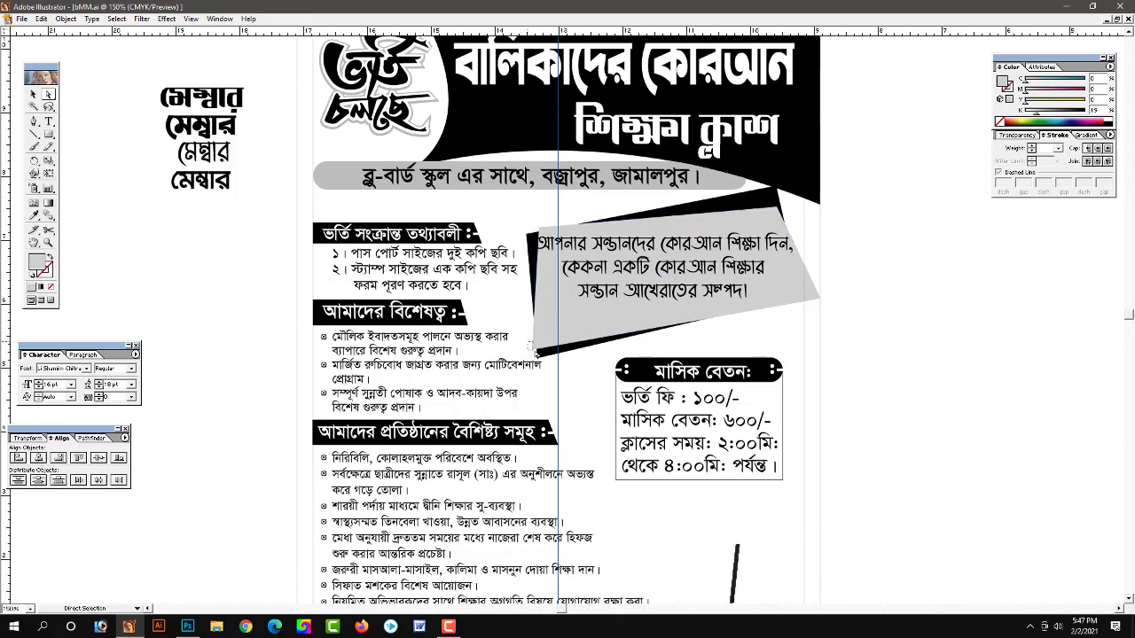
drag(527, 348, 525, 335)
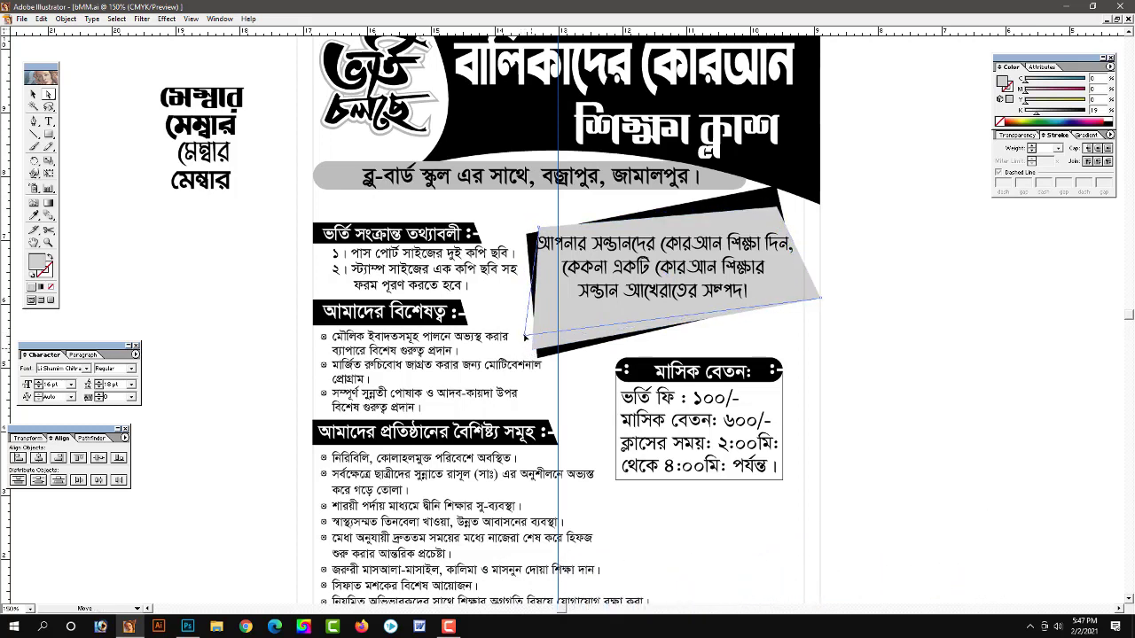
click(916, 362)
scroll(757, 337, up, 1)
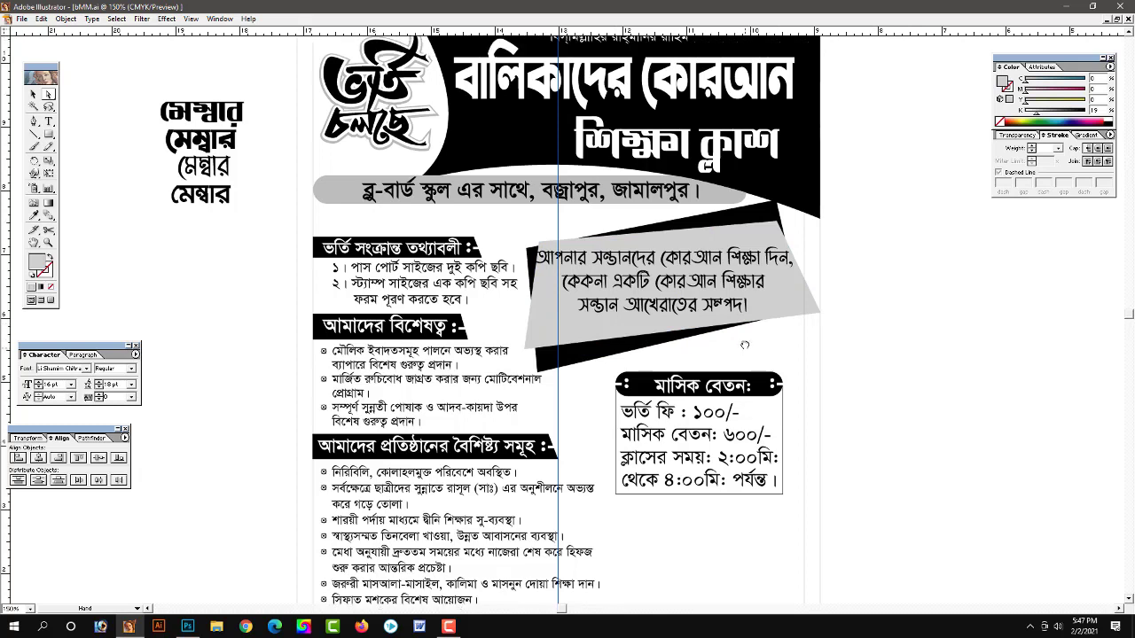
Change the grey box's fill to white so black wedges frame the text
click(33, 95)
click(789, 309)
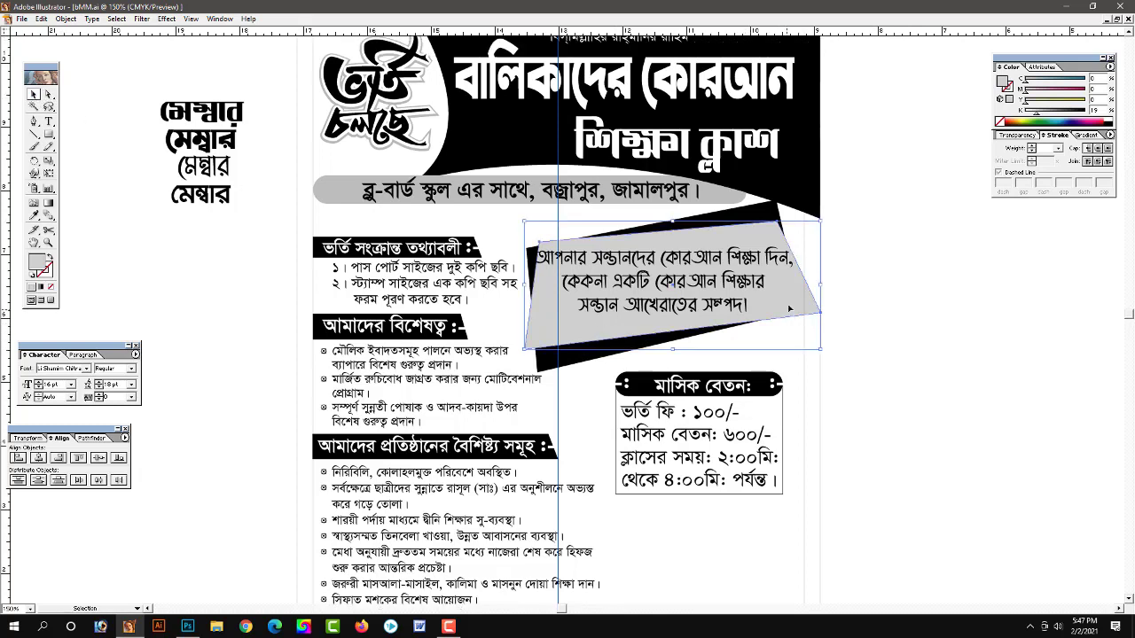
click(1038, 118)
click(928, 332)
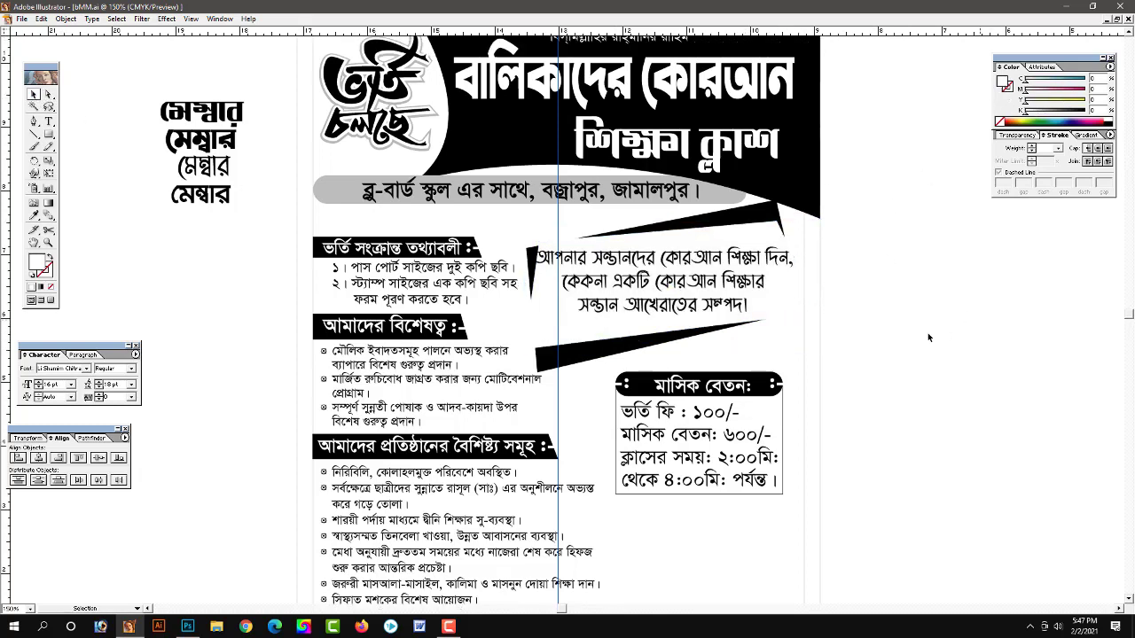
scroll(840, 342, down, 1)
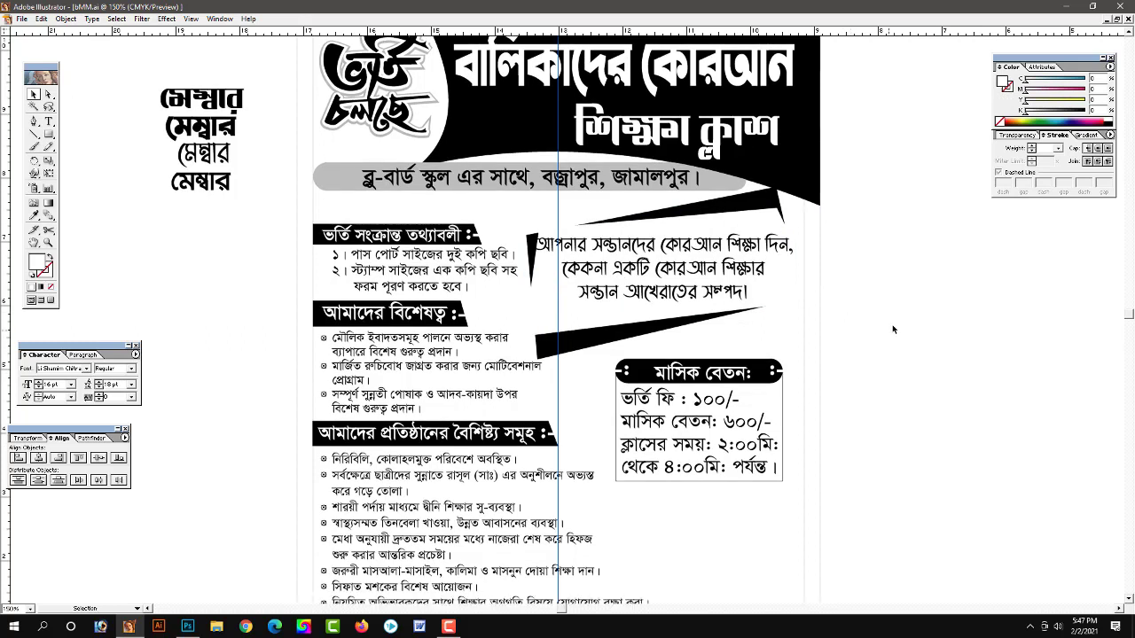
Fix the misspelled word in the message's second line by replacing its last letter with ন
click(582, 281)
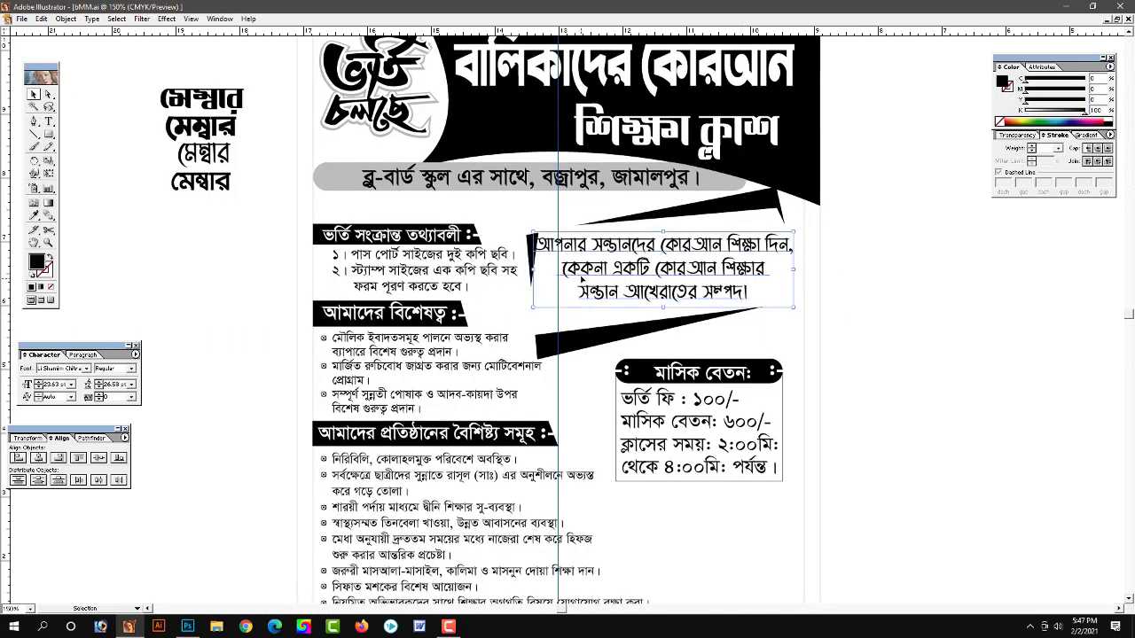
key(t)
key(BackSpace)
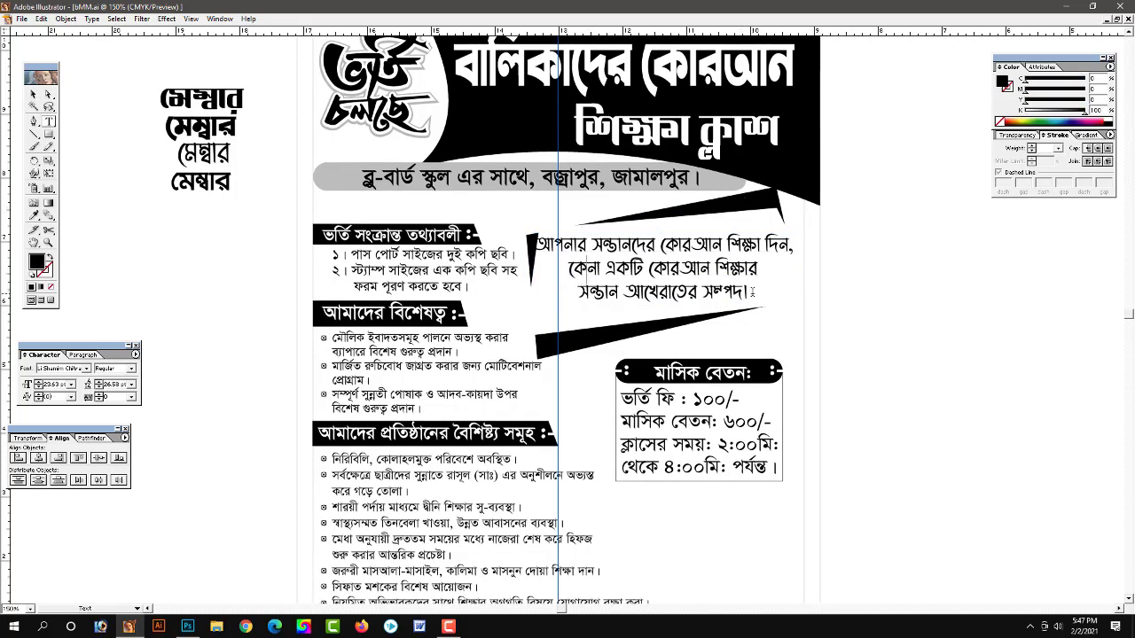
text(ন)
key(Escape)
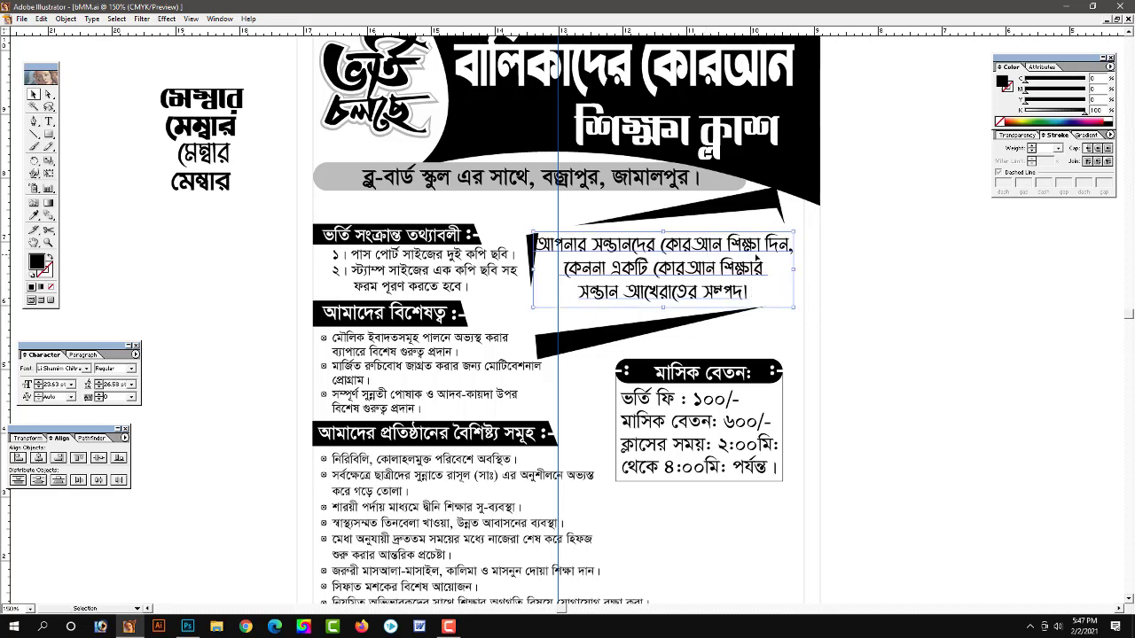
Nudge the message block four steps right and one step down, then zoom out
key(Right)
key(Right)
key(Right)
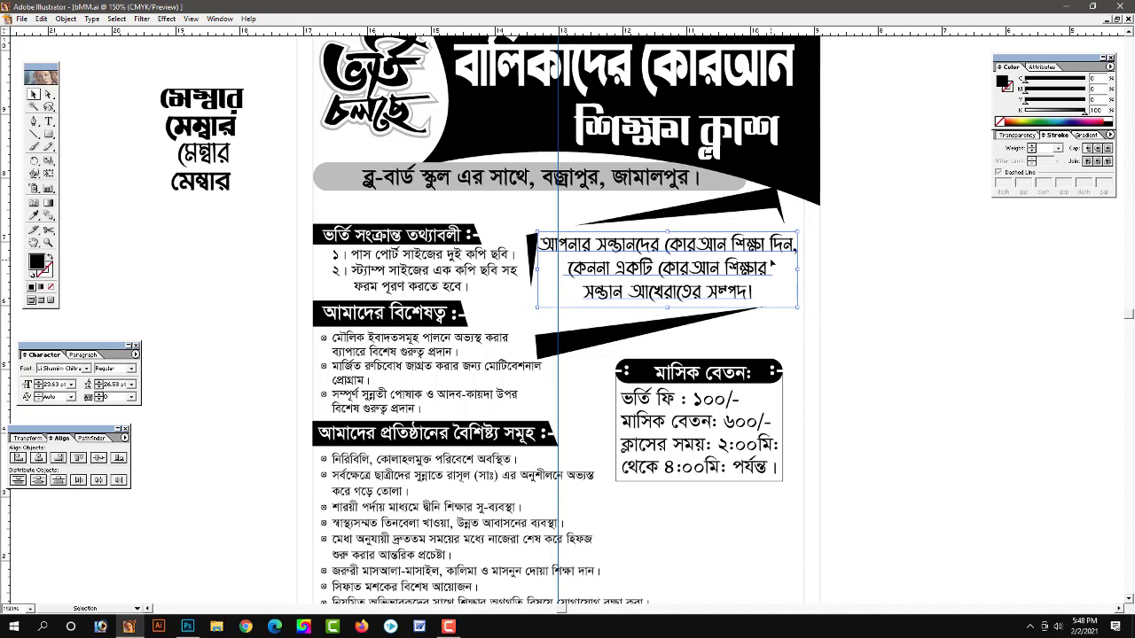
key(Right)
key(Right)
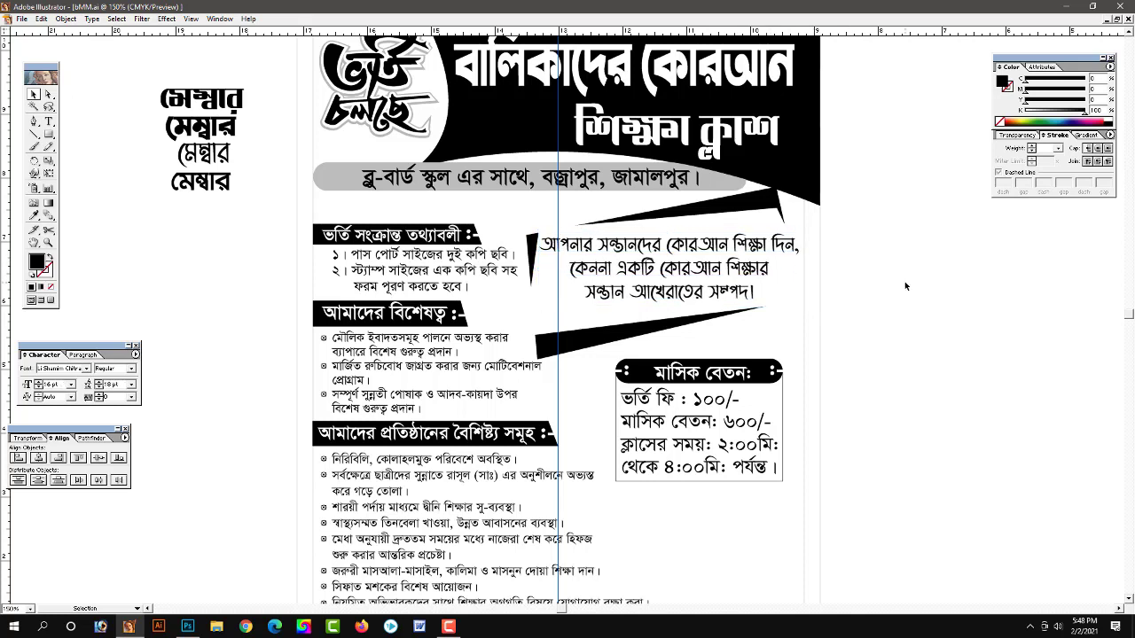
scroll(905, 281, down, 1)
key(Right)
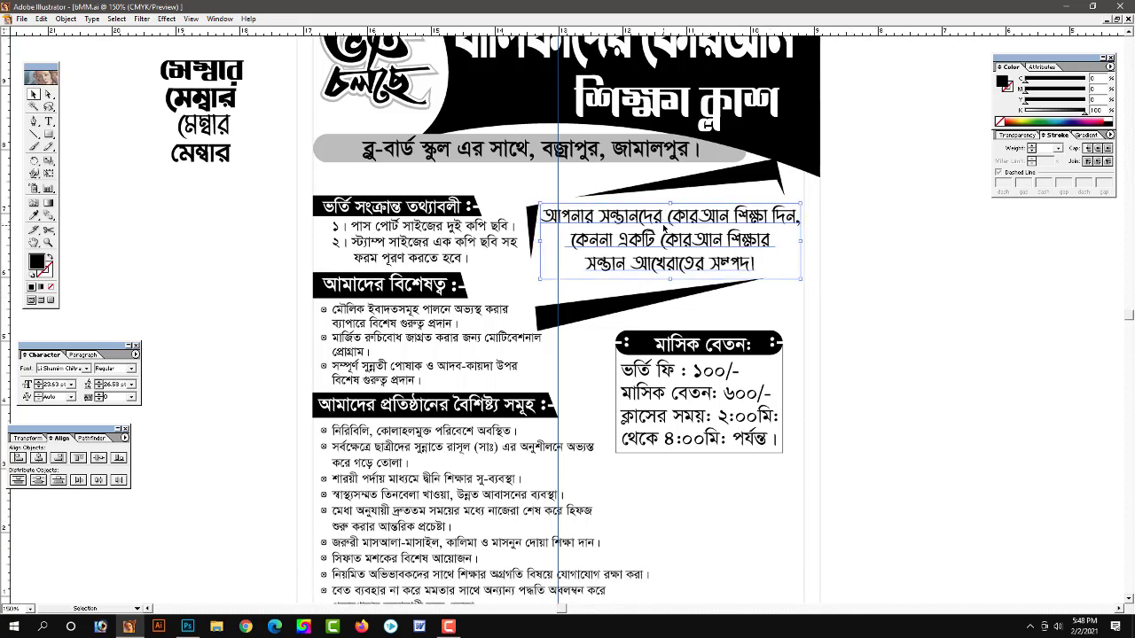
key(Right)
key(Down)
key(Down)
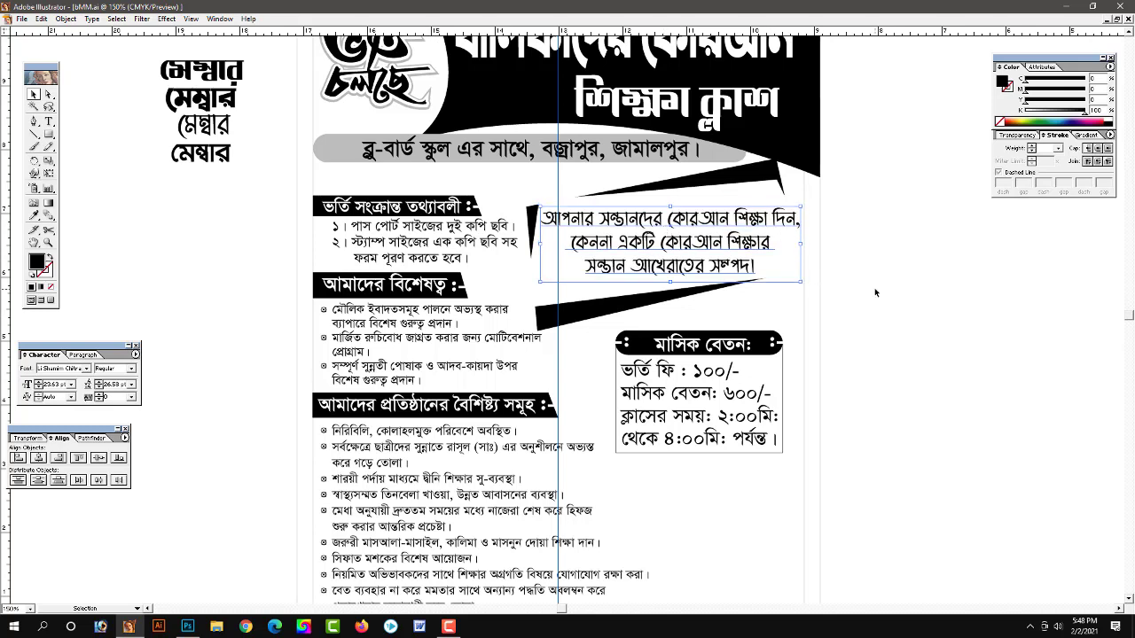
click(874, 293)
scroll(709, 302, down, 1)
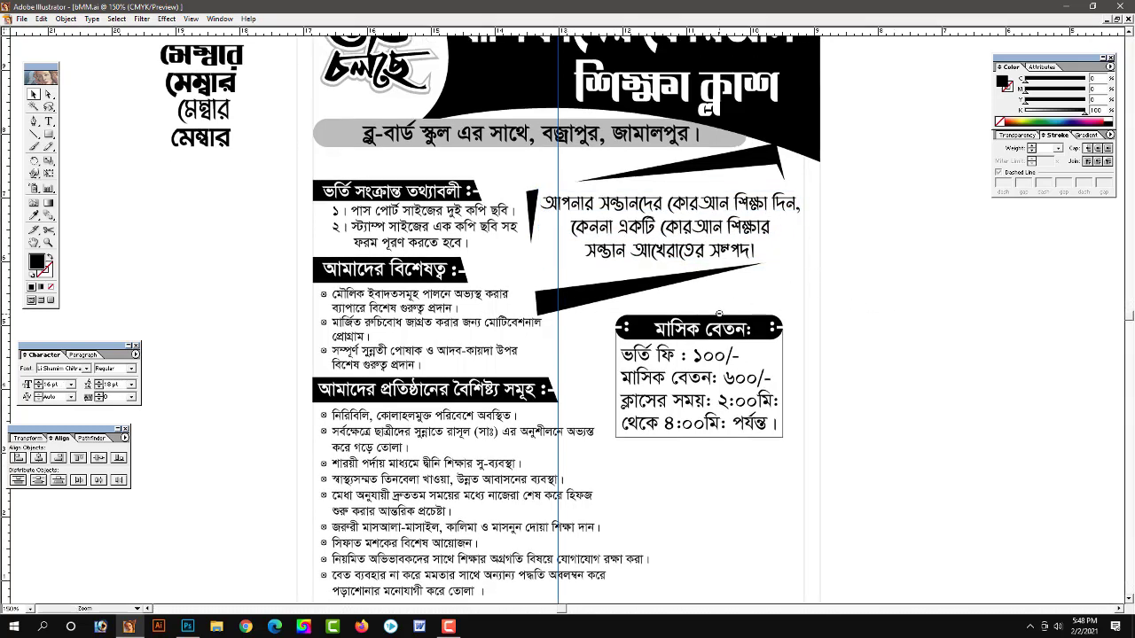
key(ctrl+minus)
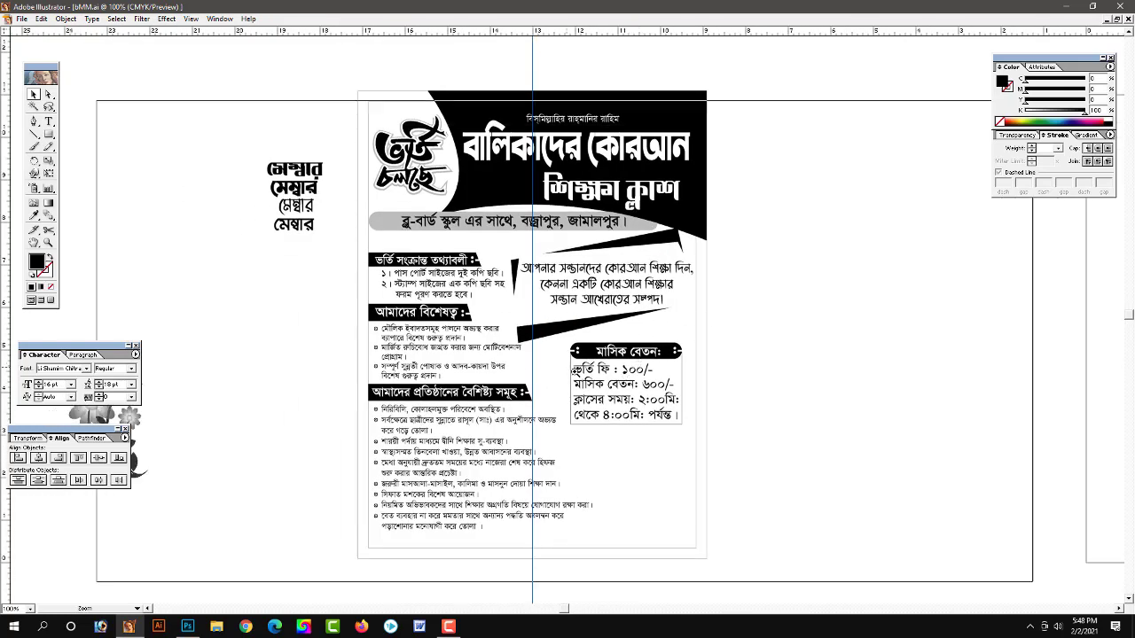
Marquee-select the মাসিক বেতন fee box group and nudge it up with the arrow key
key(ctrl+plus)
scroll(609, 455, down, 2)
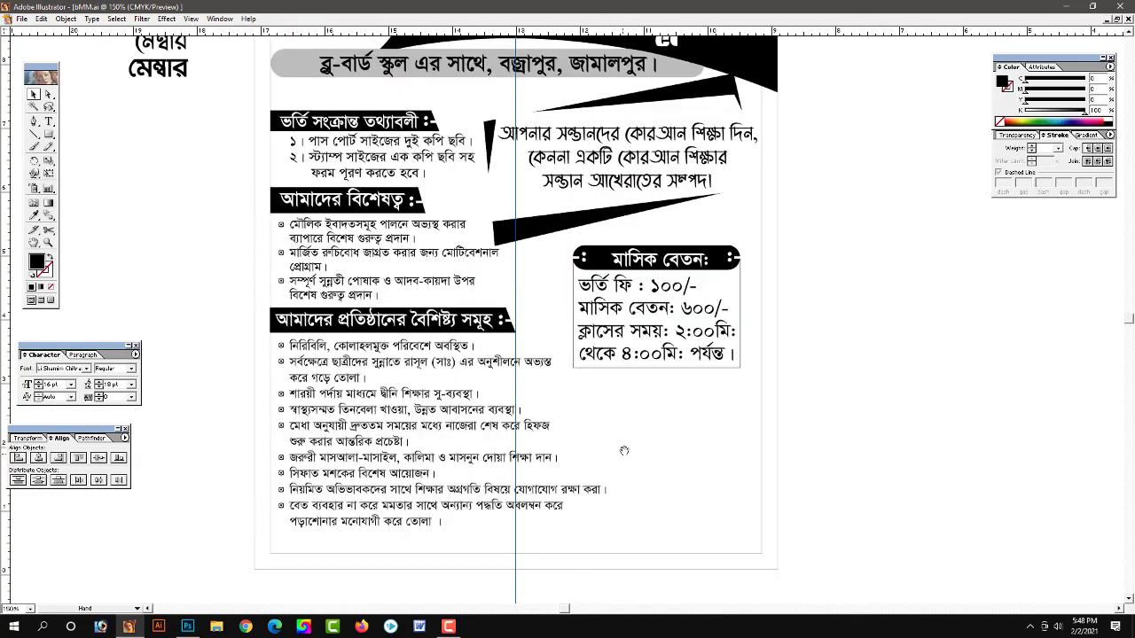
key(z)
key(v)
drag(741, 385, 556, 235)
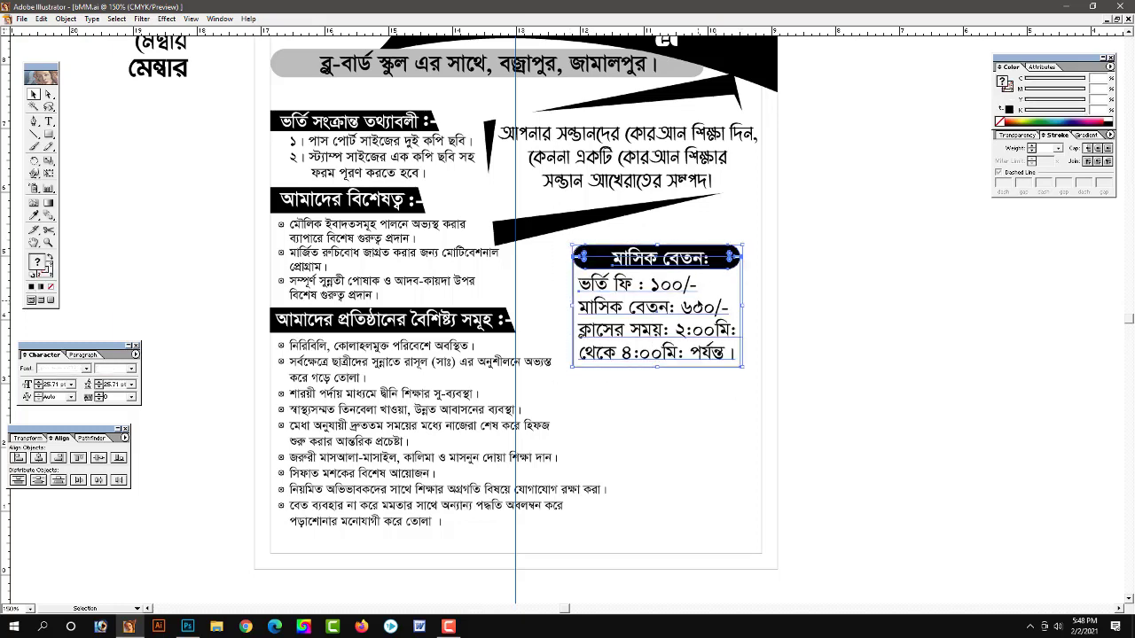
key(Up)
key(Up)
key(Up)
key(Up)
key(Up)
key(Up)
key(Up)
key(Up)
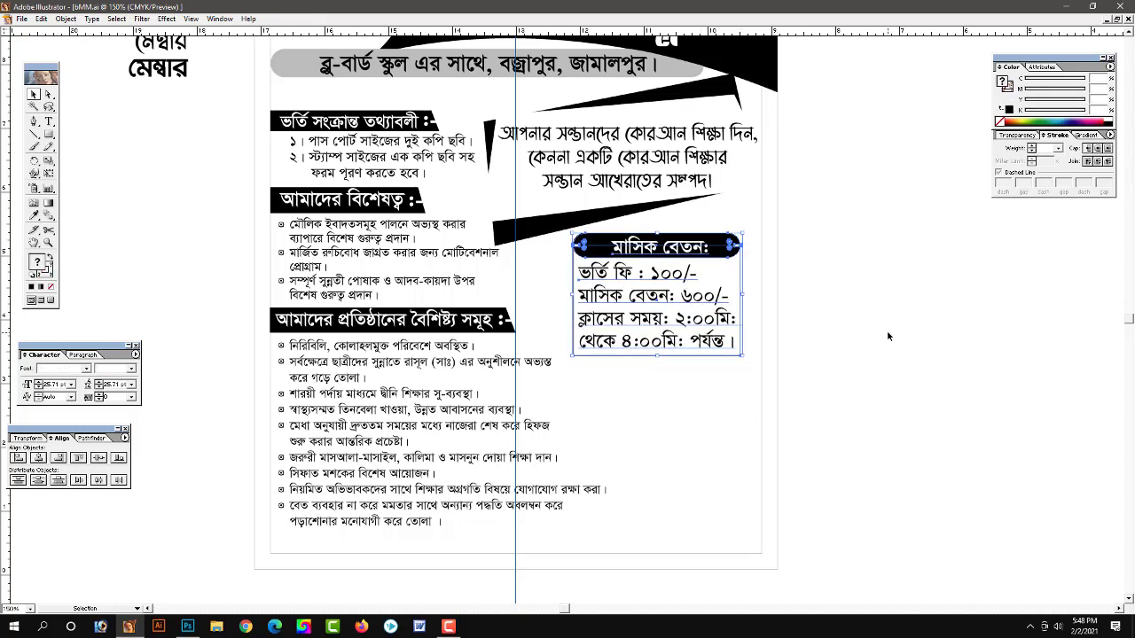
click(876, 340)
scroll(645, 438, down, 2)
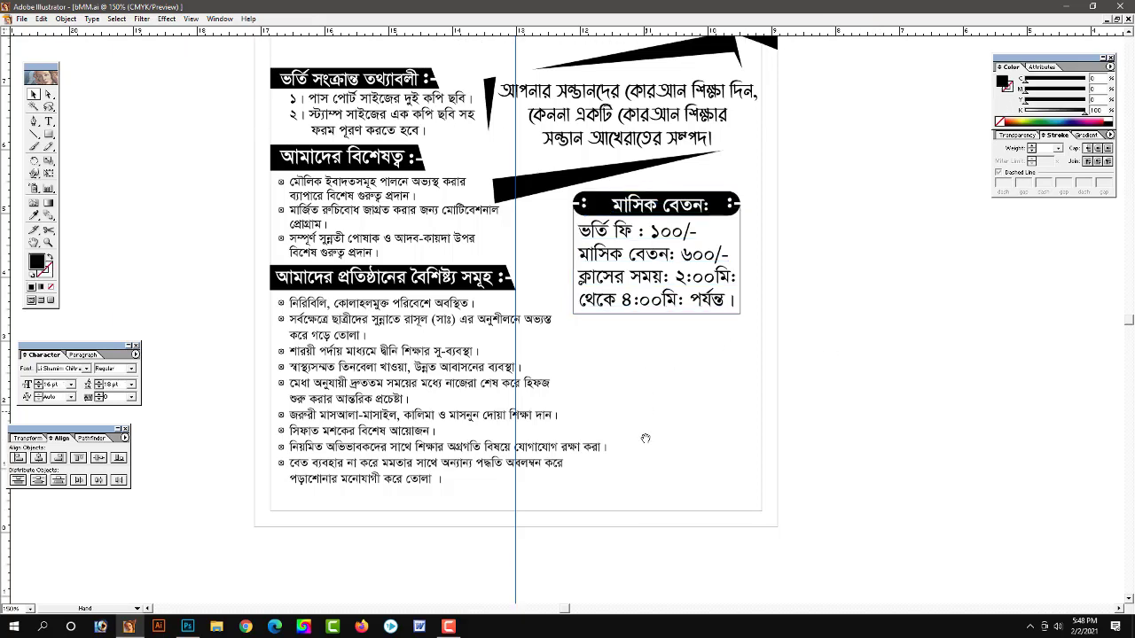
scroll(646, 438, down, 1)
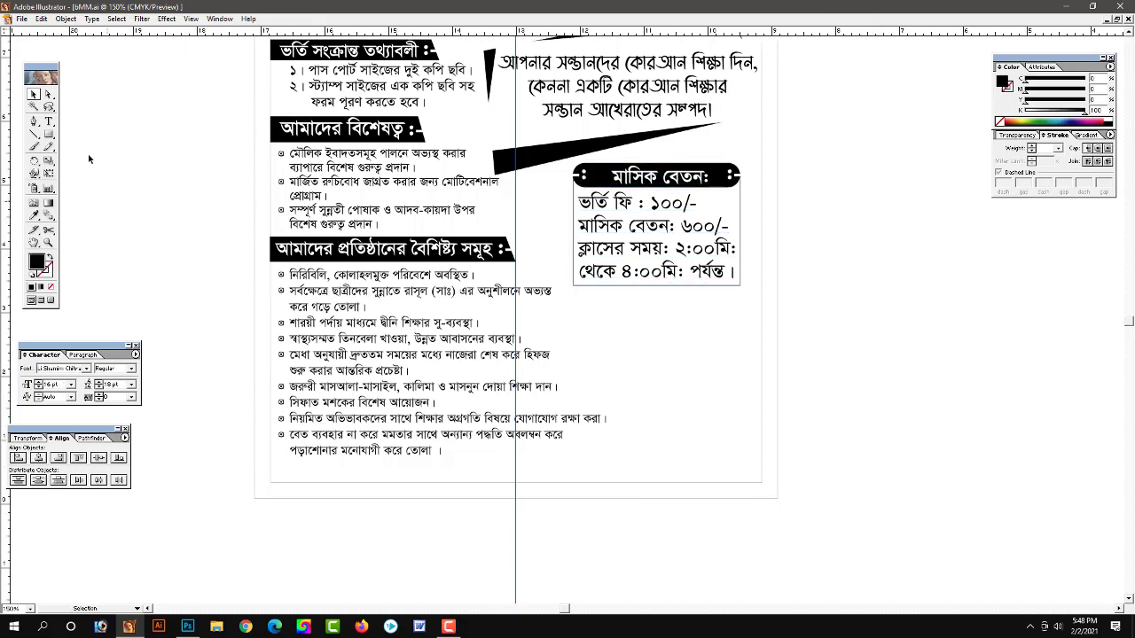
Start the Pen path along the page bottom and add a curved crest above the bottom text
click(34, 121)
drag(555, 521, 555, 422)
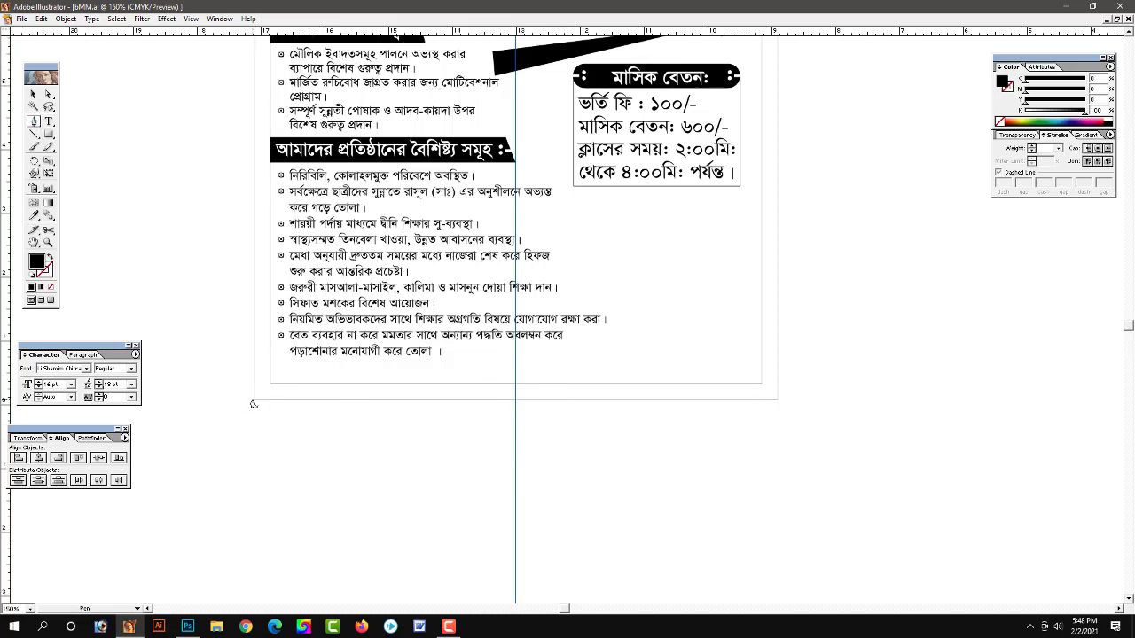
click(777, 400)
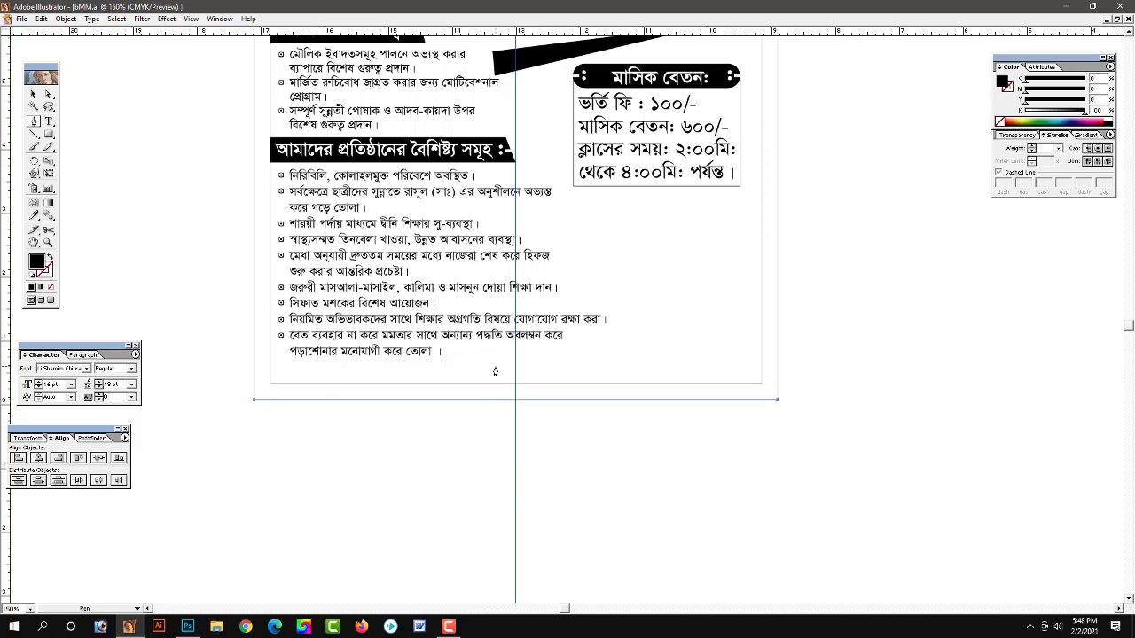
drag(503, 359, 243, 433)
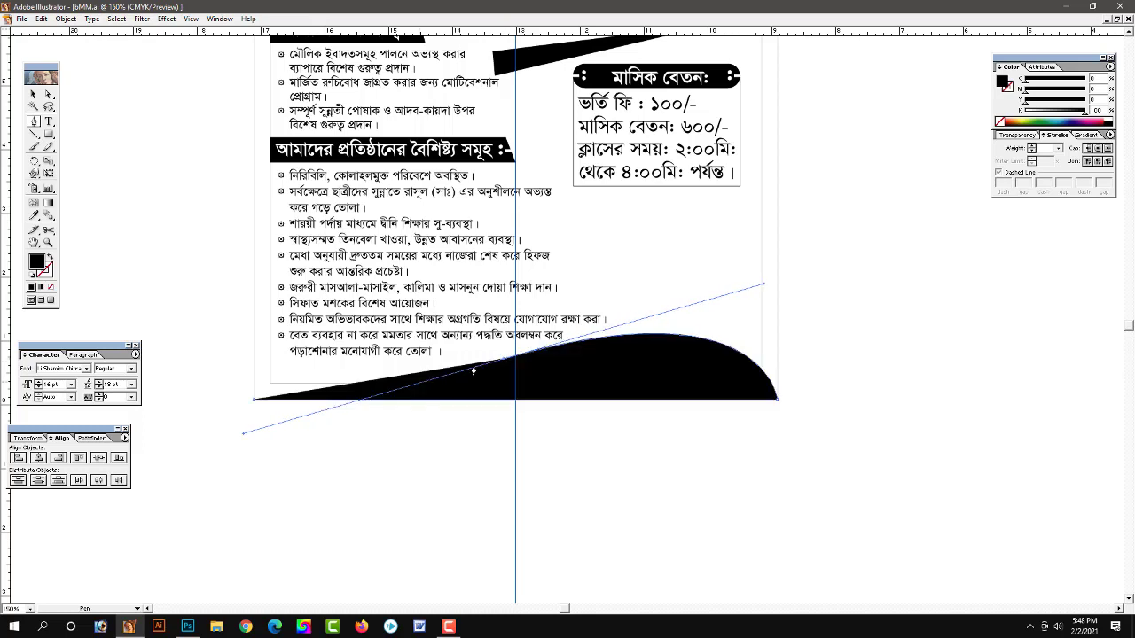
click(502, 361)
Curve the wave down to the left edge, refine it, and finish the black wave path
drag(254, 330, 255, 263)
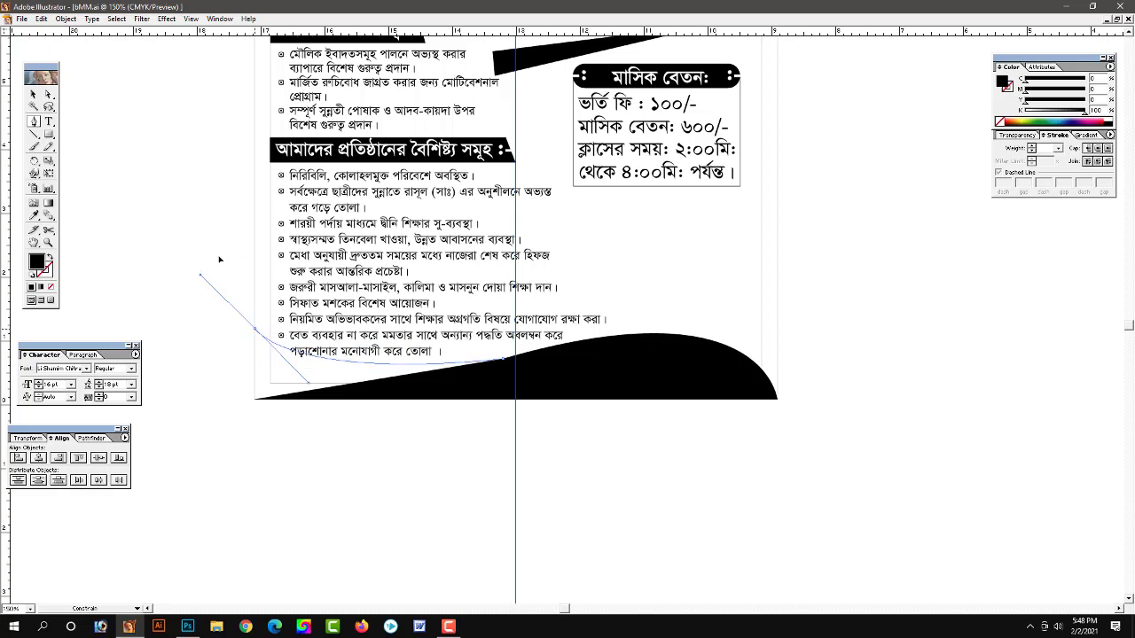
mouse_move(233, 265)
mouse_down()
mouse_move(225, 240)
mouse_move(214, 251)
mouse_up()
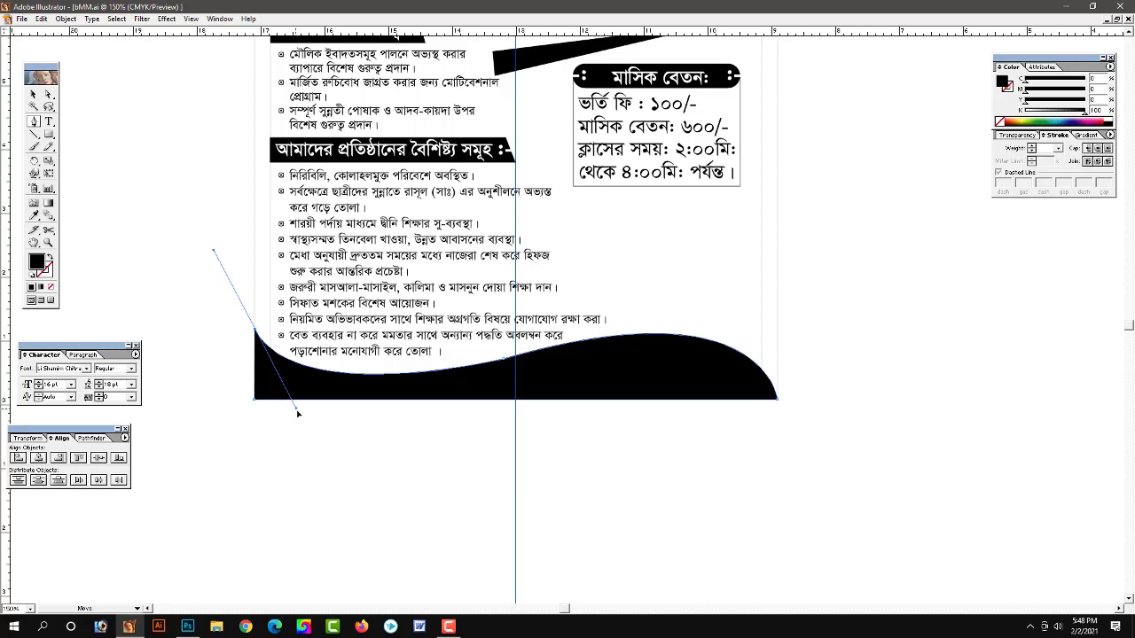
drag(298, 414, 315, 423)
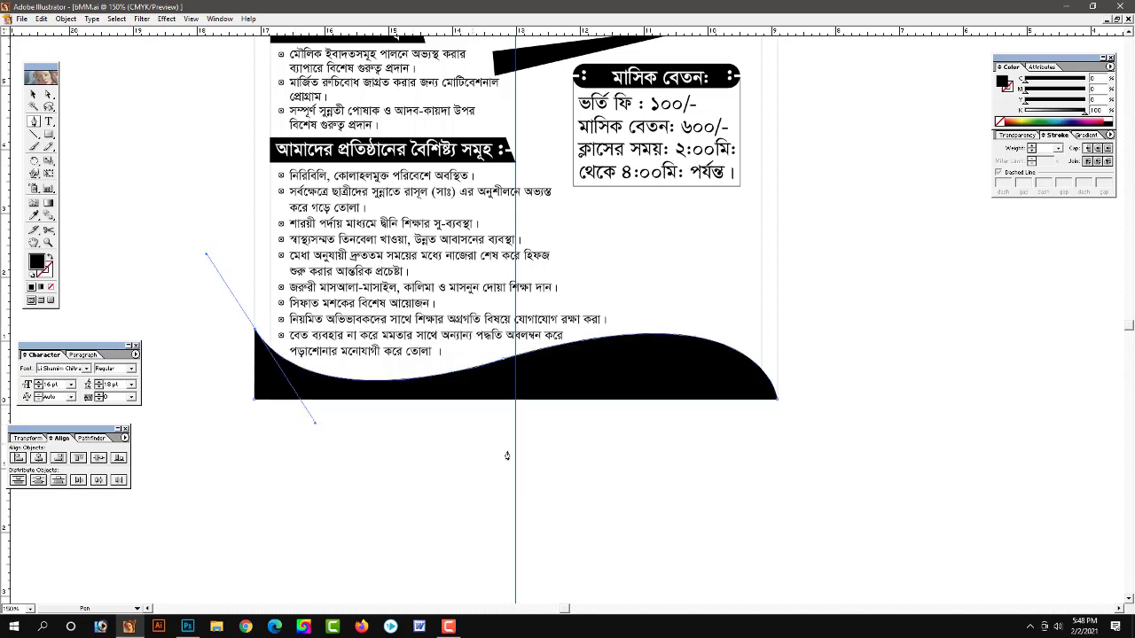
click(254, 334)
click(34, 94)
click(600, 384)
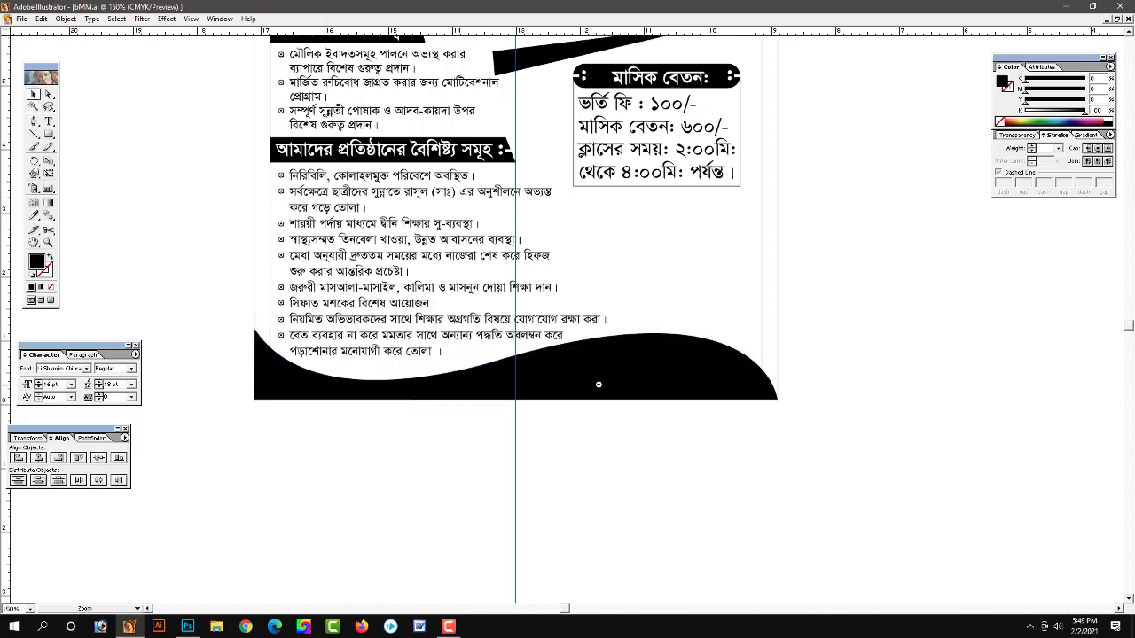
ctrl+click(612, 381)
drag(617, 381, 644, 409)
Nudge the wave up and give it a light gray stroke of about K 28
click(623, 358)
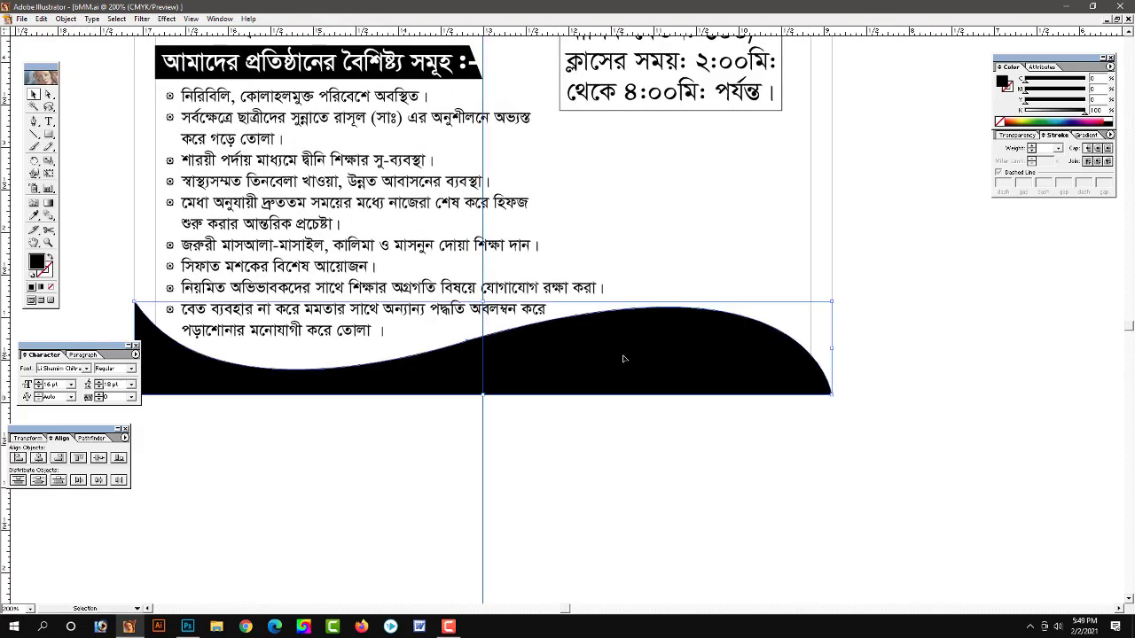
key(Up)
key(Up)
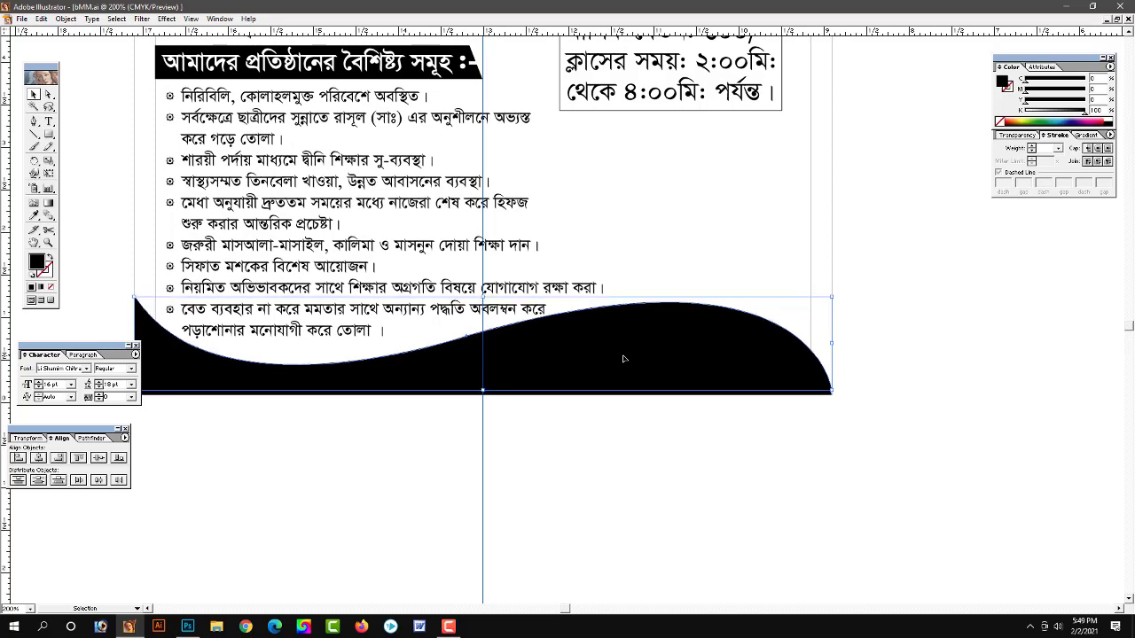
click(1036, 115)
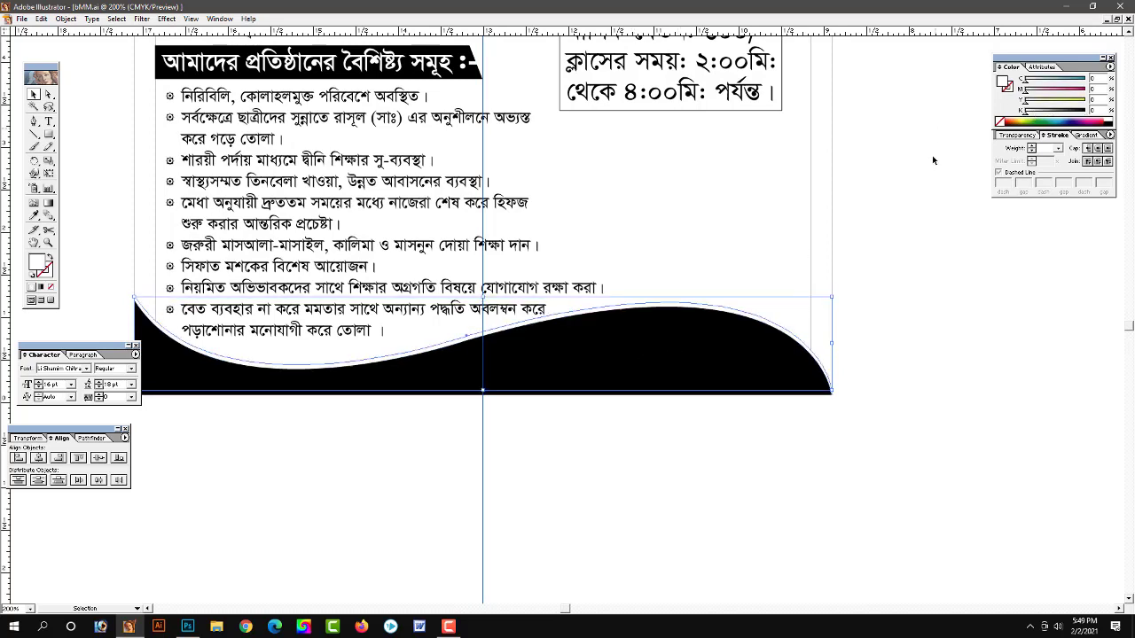
click(1033, 114)
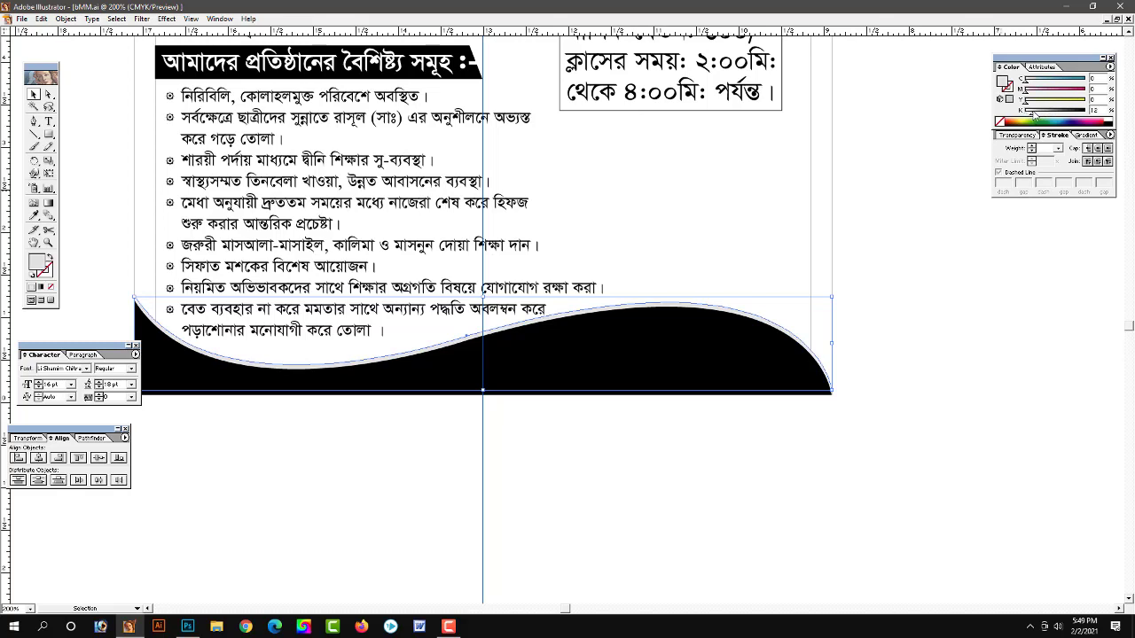
click(945, 393)
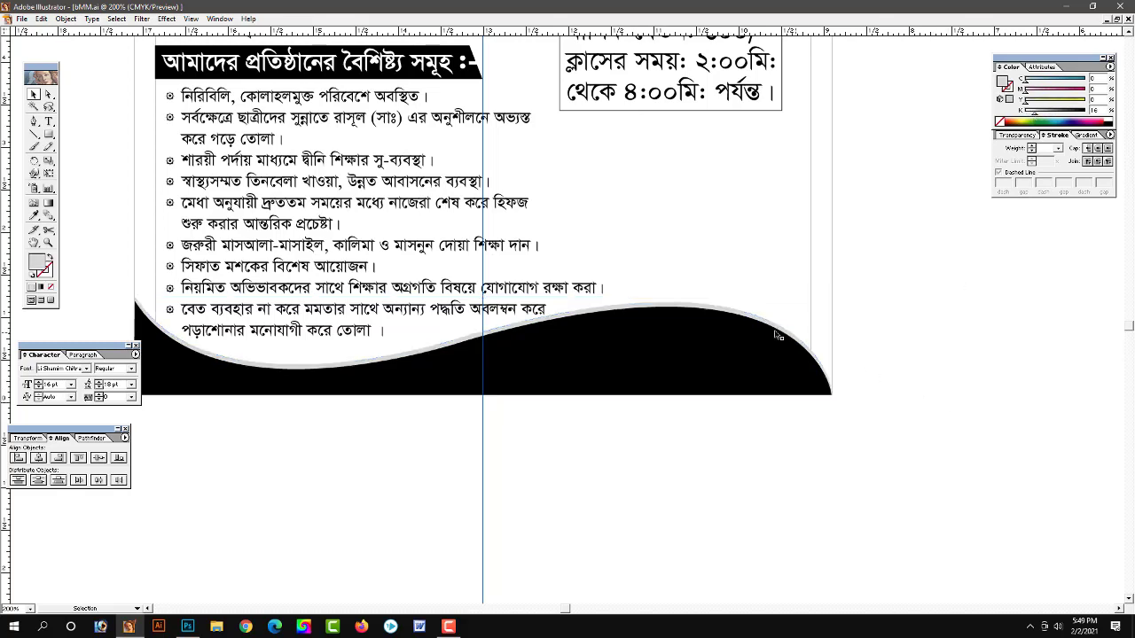
click(739, 316)
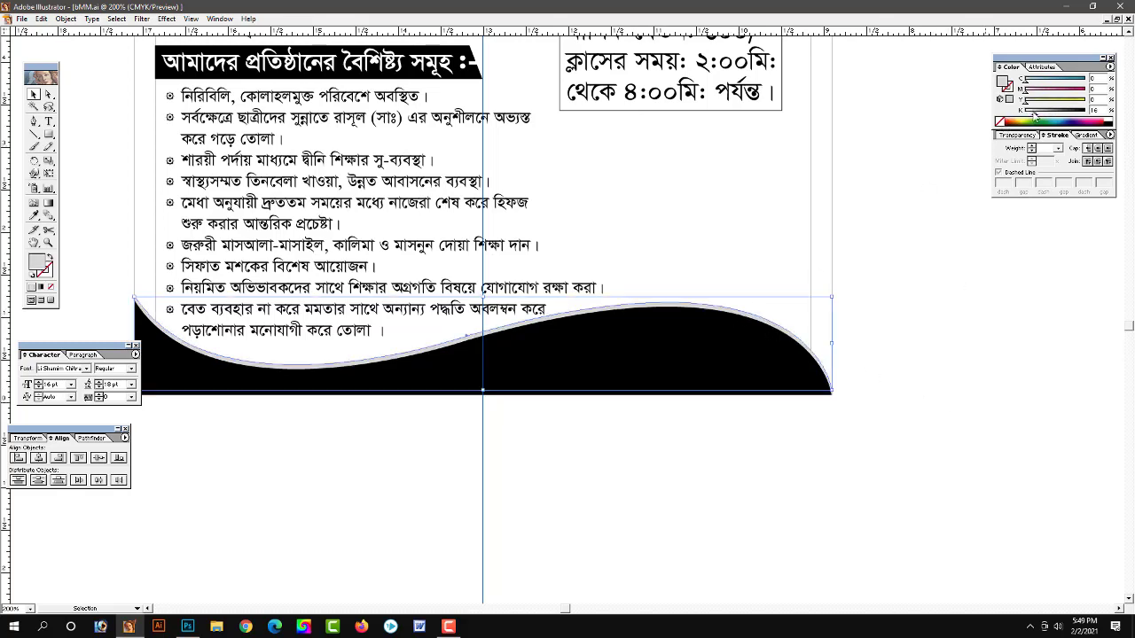
drag(1033, 113, 1041, 113)
click(943, 375)
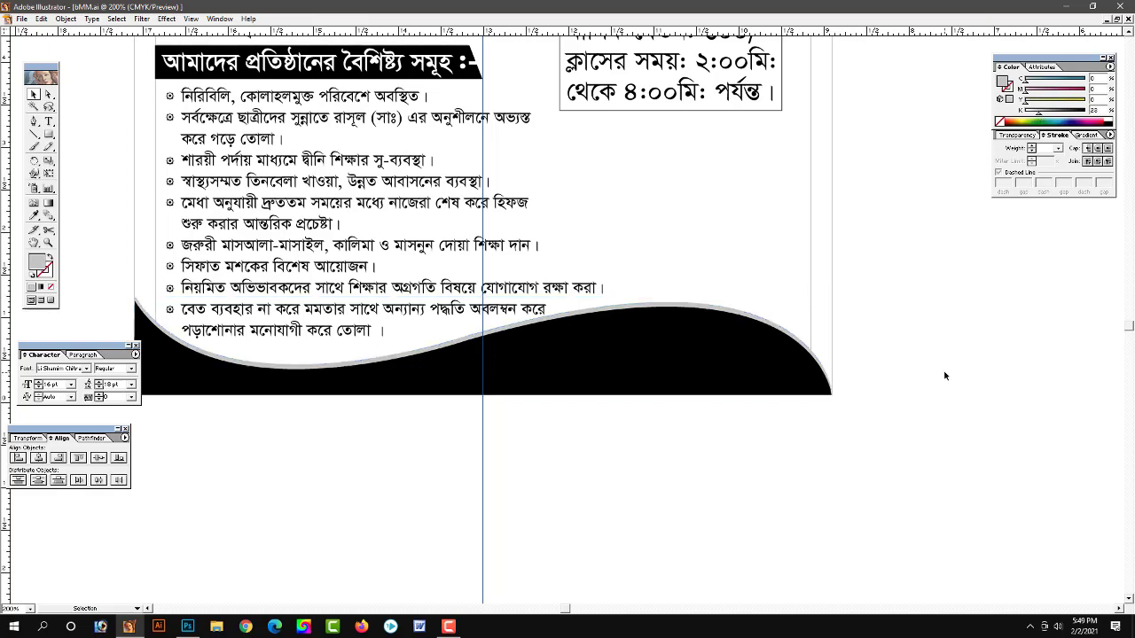
ctrl+alt+click(595, 415)
drag(625, 225, 654, 325)
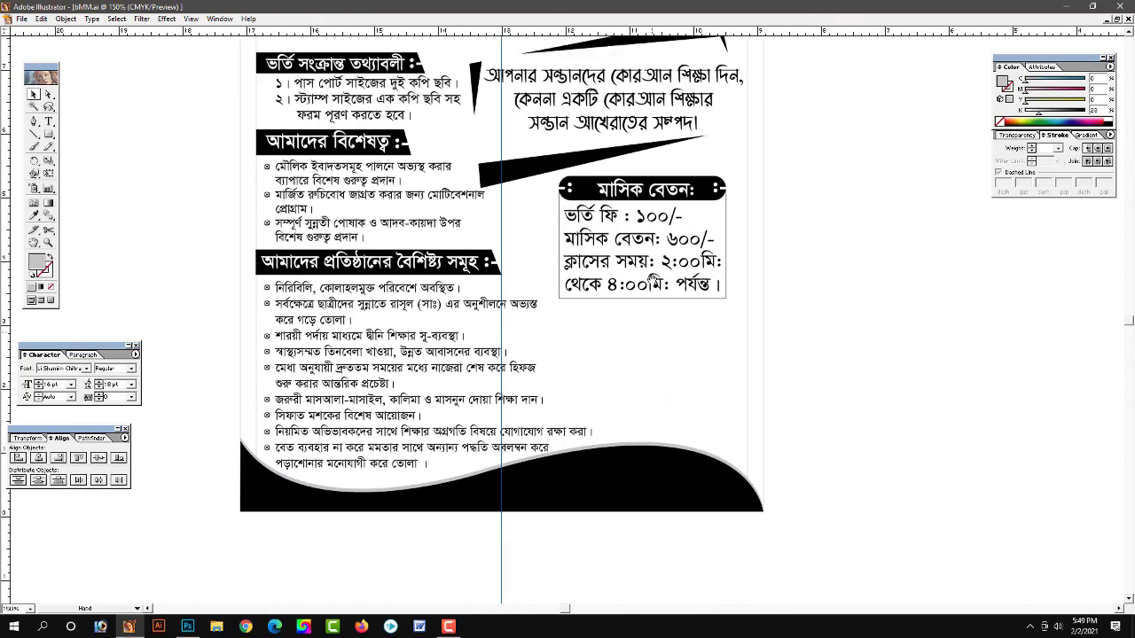
Pan across the flyer's title header, bullet list and bottom wave, briefly selecting the numbered requirements text
drag(652, 280, 652, 477)
drag(642, 275, 639, 359)
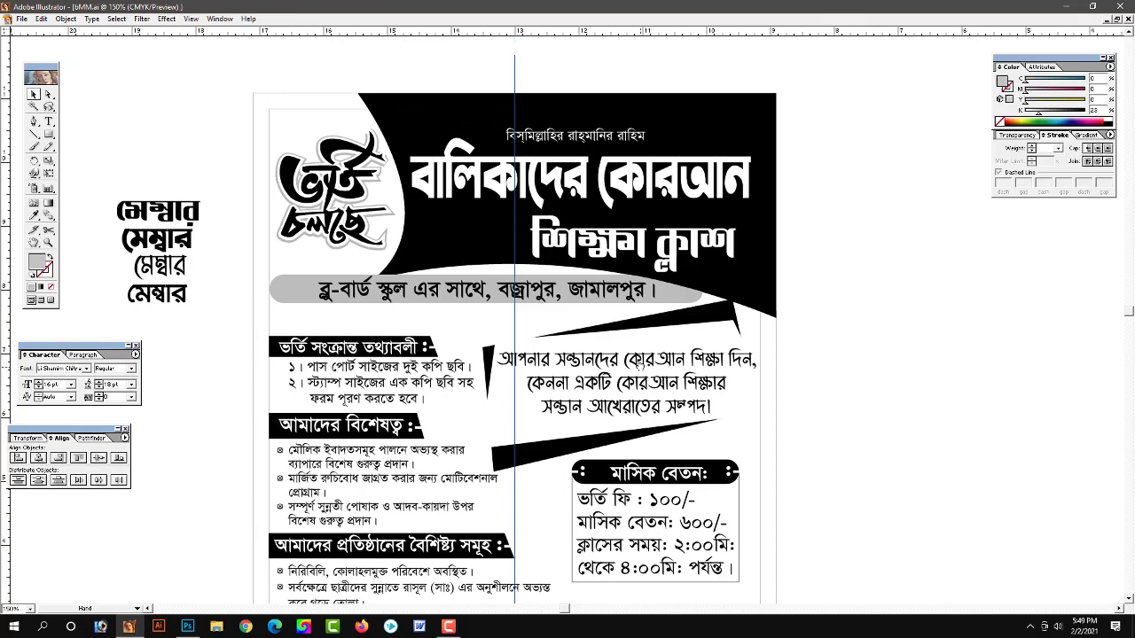
drag(640, 411, 640, 363)
drag(637, 440, 637, 415)
drag(626, 539, 625, 428)
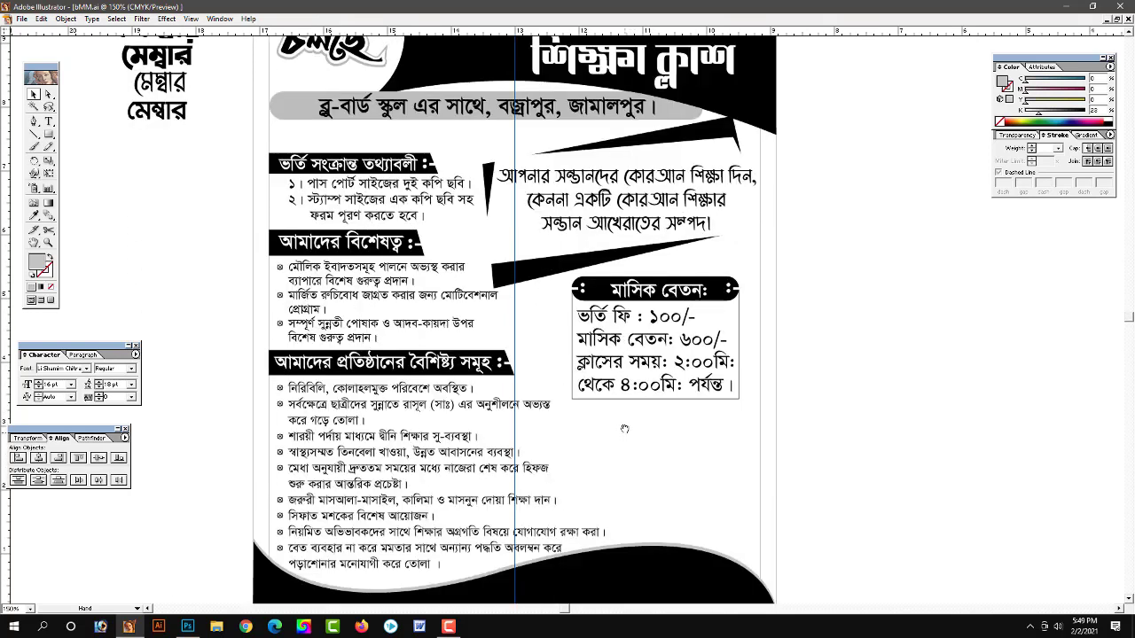
scroll(625, 429, down, 1)
scroll(603, 427, down, 1)
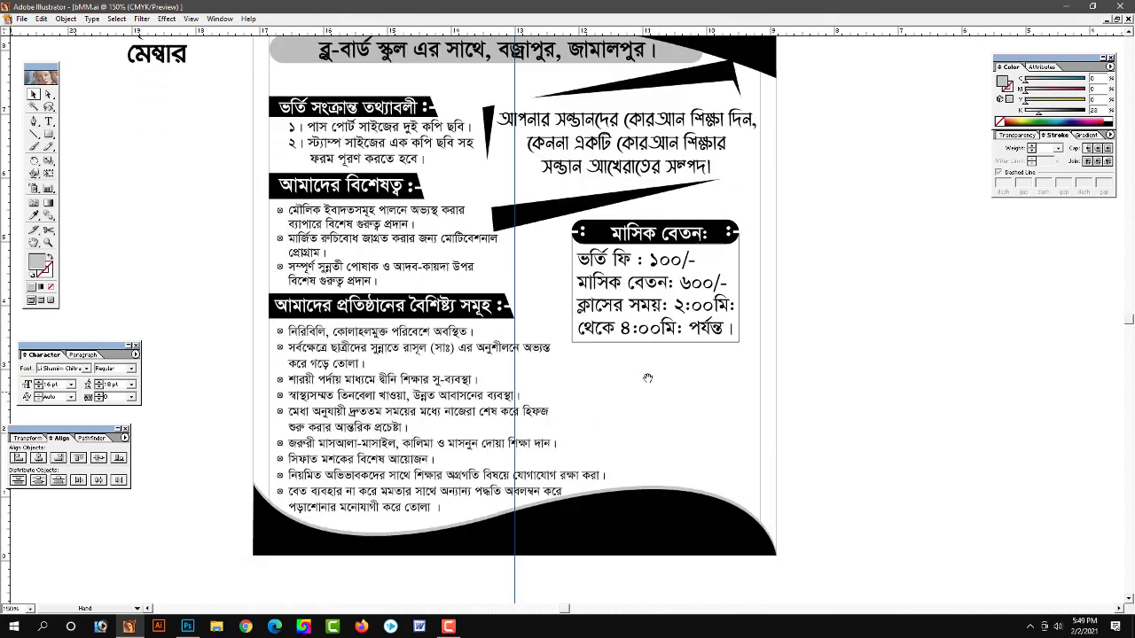
drag(645, 203, 645, 343)
scroll(645, 343, down, 2)
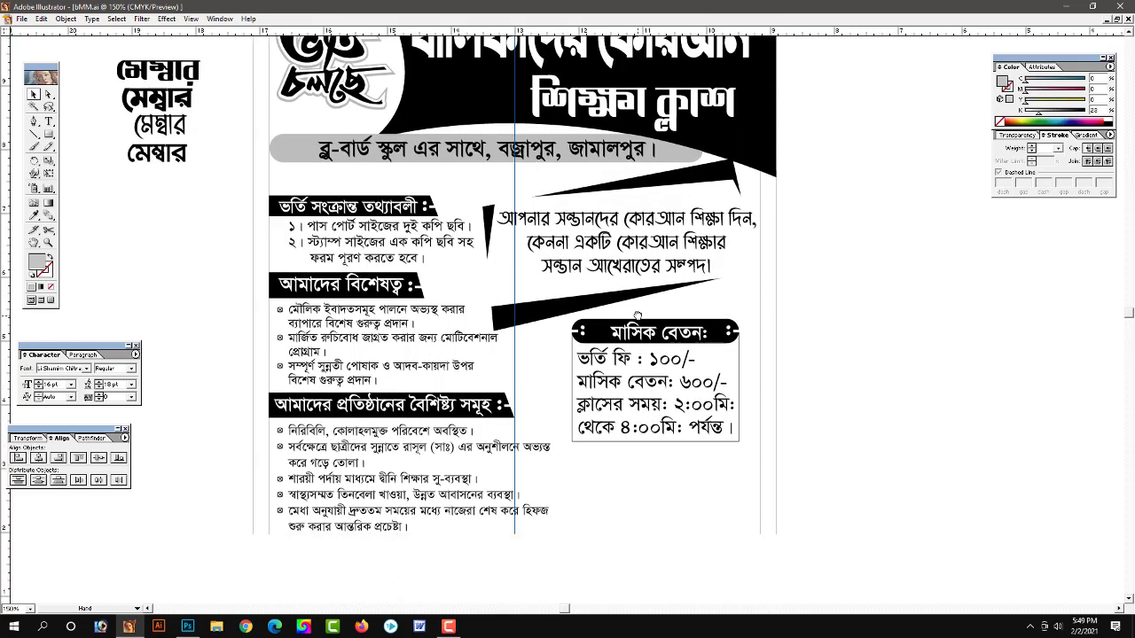
click(448, 243)
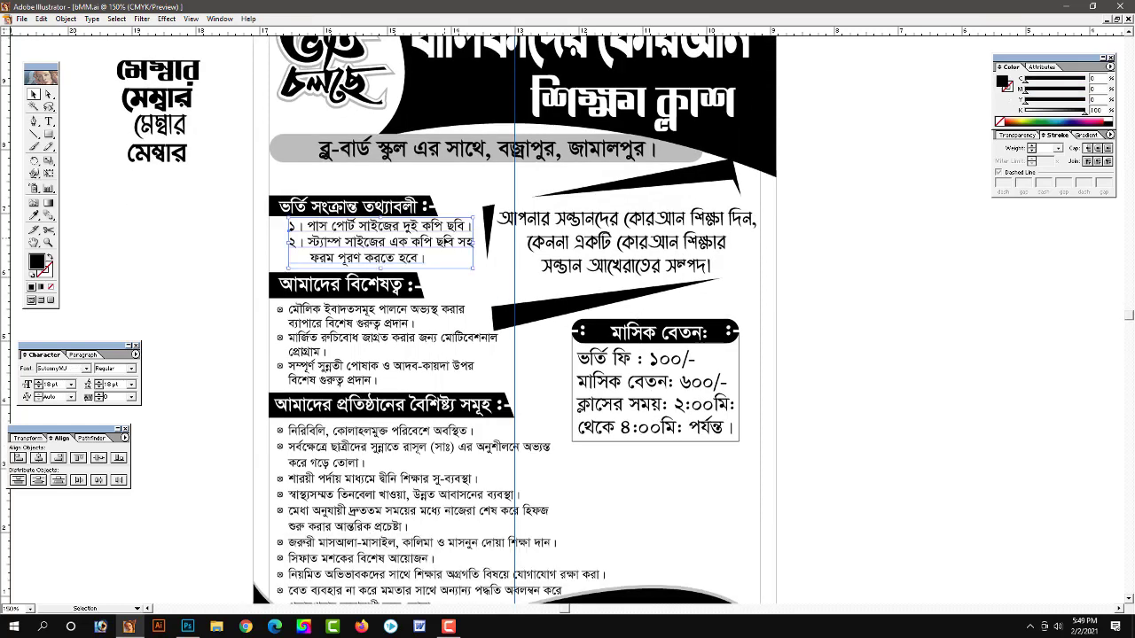
click(845, 305)
Delete the stray মেম্বার text block sitting on the pasteboard beside the flyer
mouse_move(732, 323)
mouse_down()
mouse_move(672, 350)
mouse_move(672, 236)
mouse_up()
drag(105, 120, 204, 278)
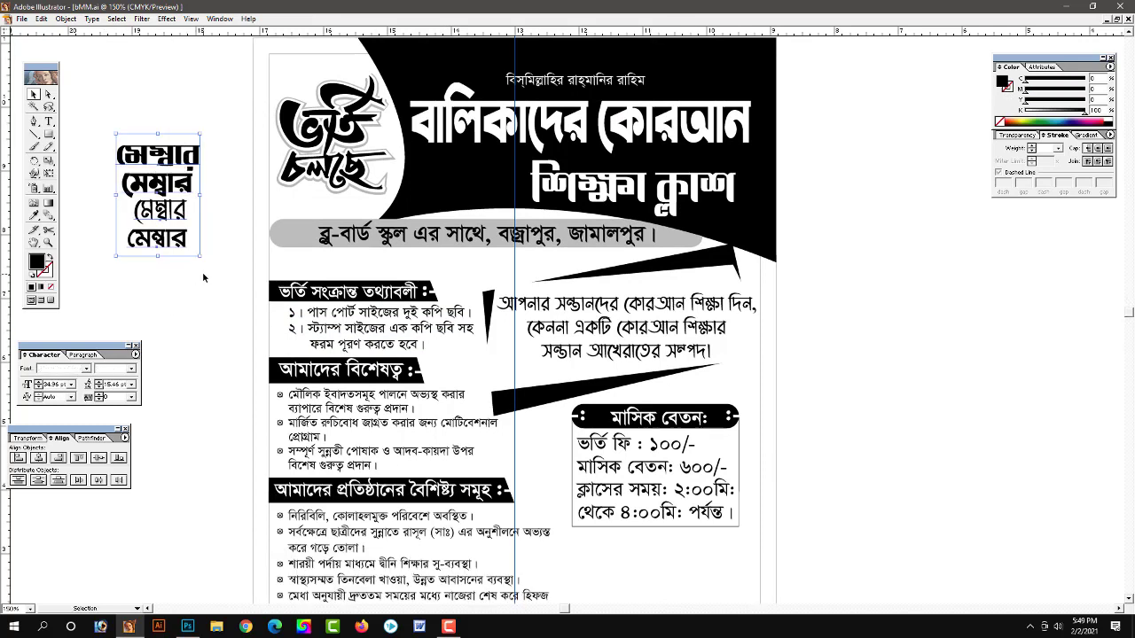
key(Delete)
Review the finished flyer from the black headline banner down to the grey-edged wave footer
drag(678, 449, 677, 420)
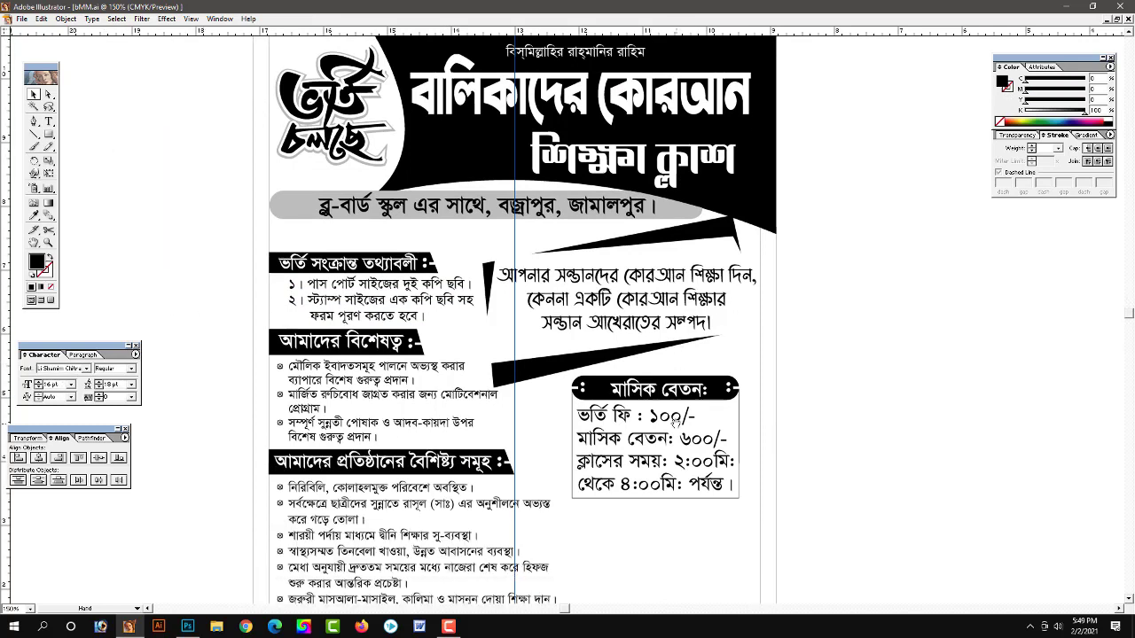
scroll(674, 417, down, 1)
scroll(660, 403, down, 1)
scroll(661, 425, down, 1)
scroll(663, 461, down, 2)
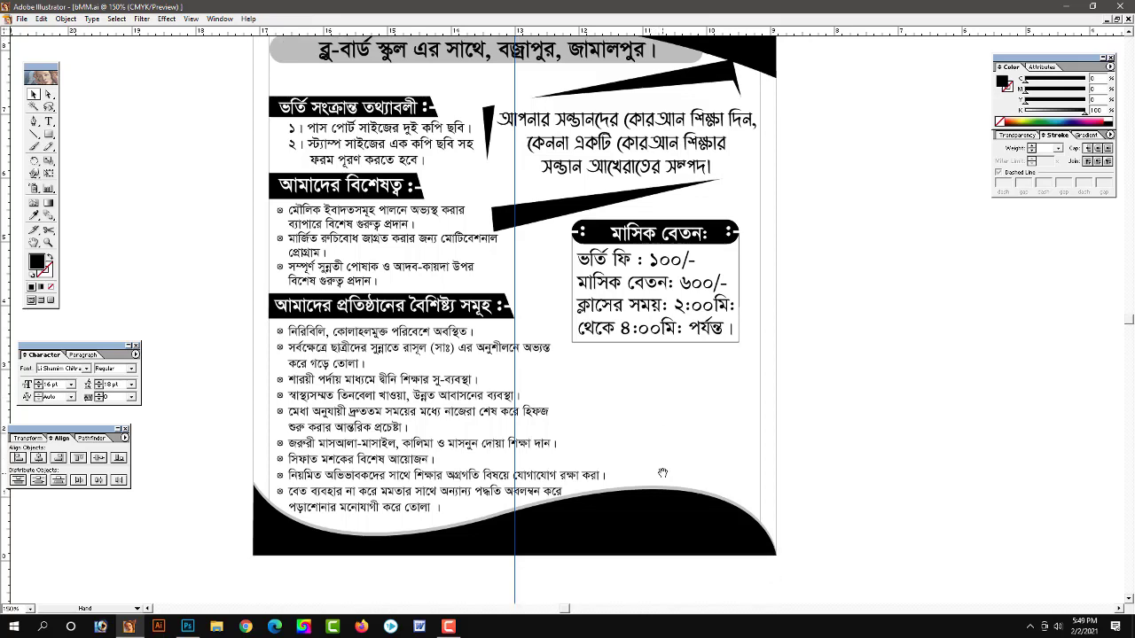
drag(663, 474, 660, 445)
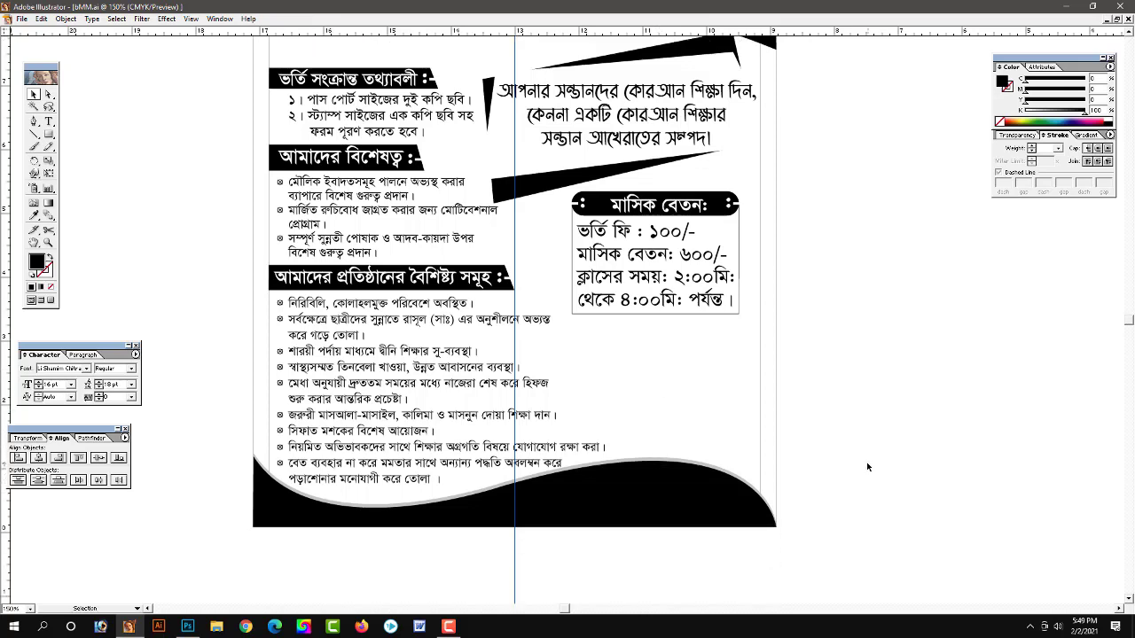
scroll(643, 315, up, 2)
scroll(639, 328, up, 1)
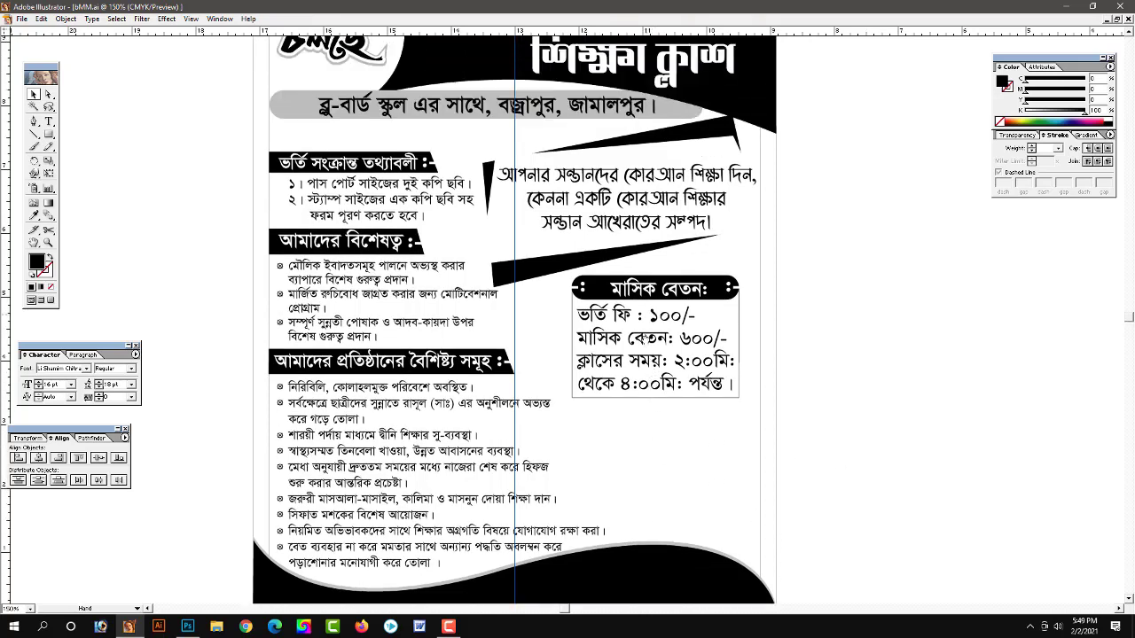
scroll(632, 341, up, 2)
scroll(624, 359, up, 3)
scroll(625, 409, down, 3)
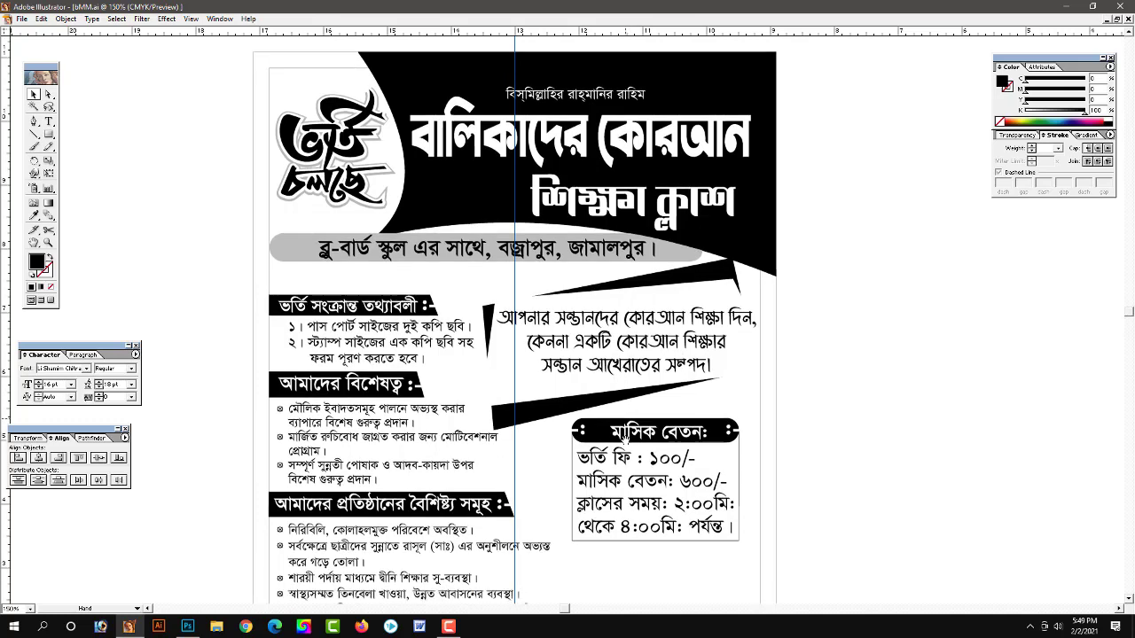
scroll(634, 404, down, 3)
scroll(643, 399, down, 1)
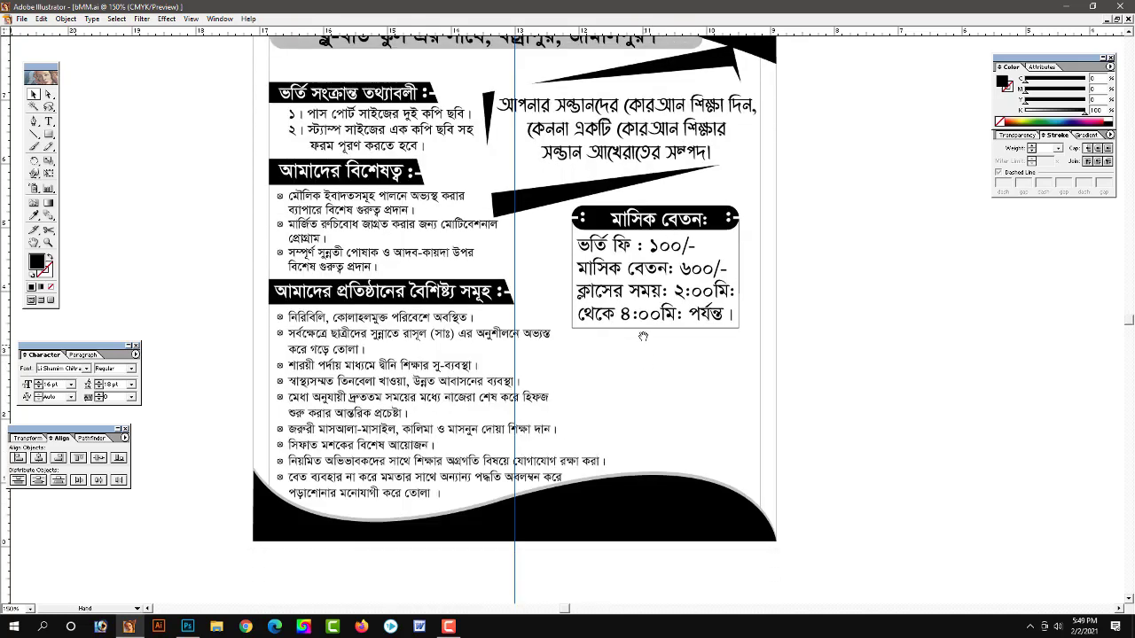
scroll(645, 342, up, 6)
scroll(644, 344, up, 1)
scroll(642, 359, down, 1)
scroll(639, 381, up, 1)
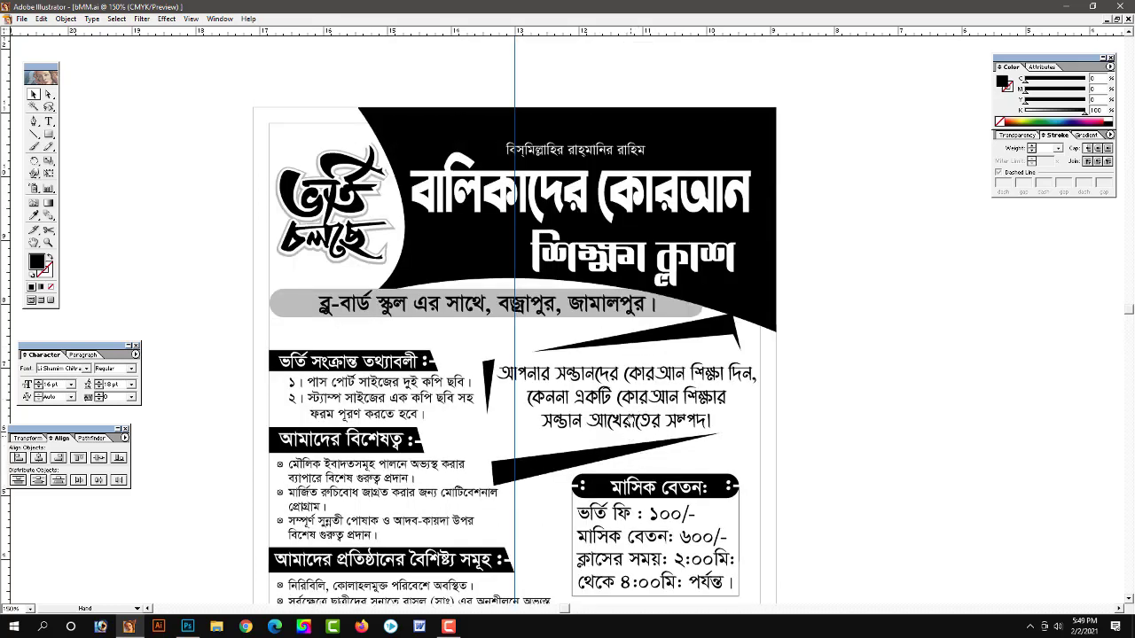
scroll(639, 391, down, 1)
scroll(638, 391, down, 1)
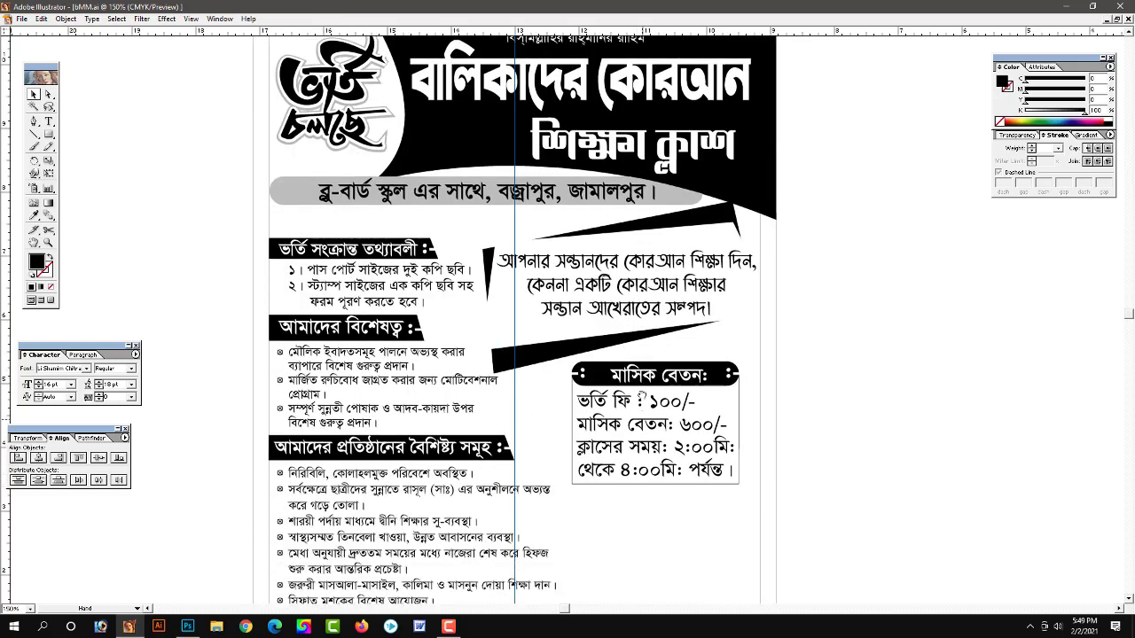
scroll(638, 391, down, 1)
scroll(638, 392, down, 3)
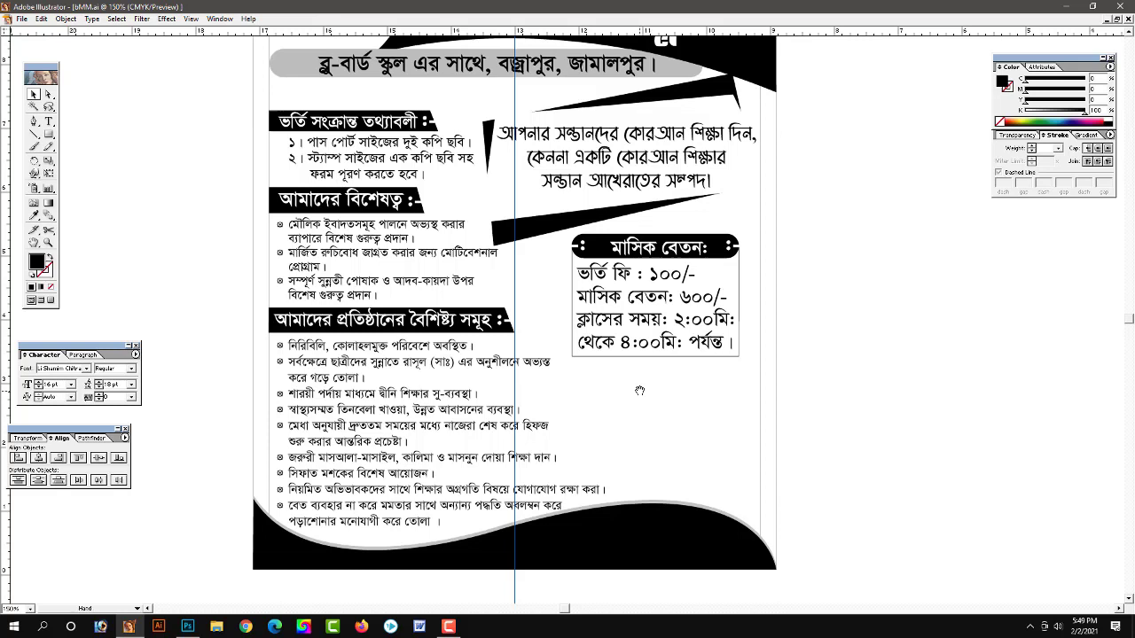
drag(646, 493, 642, 448)
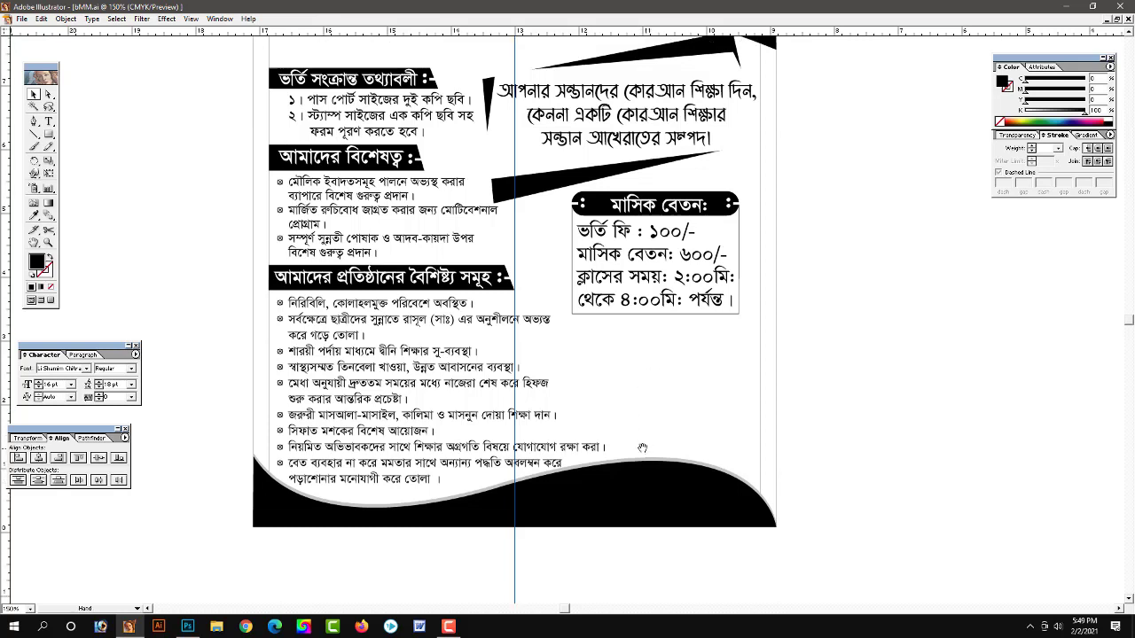
scroll(678, 413, up, 1)
scroll(686, 403, up, 1)
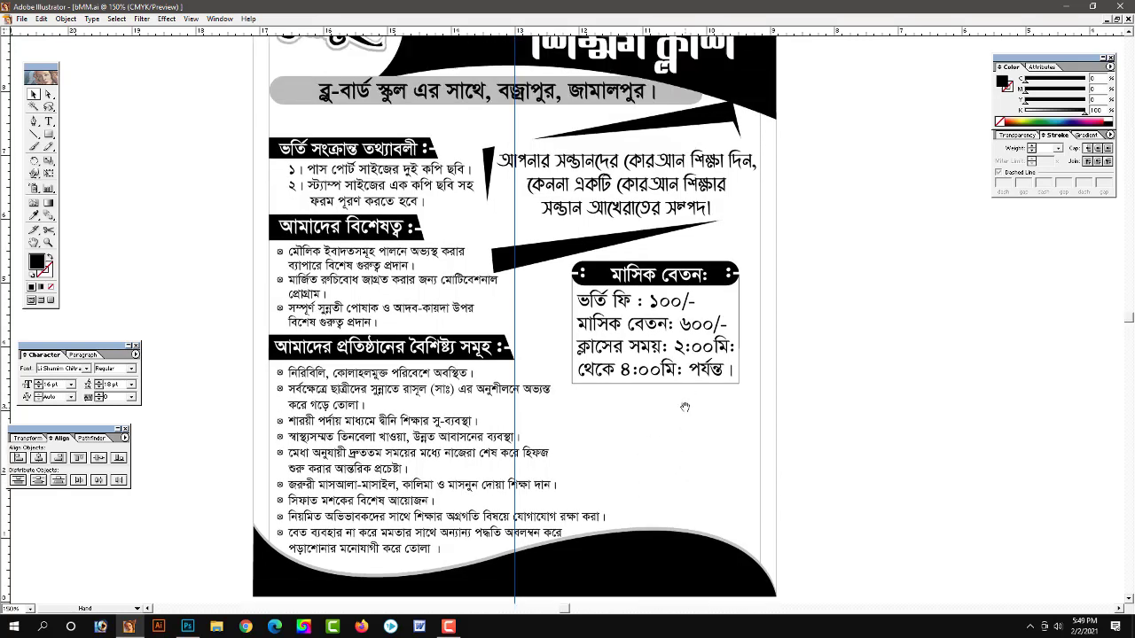
scroll(687, 404, up, 1)
scroll(688, 404, up, 1)
scroll(692, 386, up, 1)
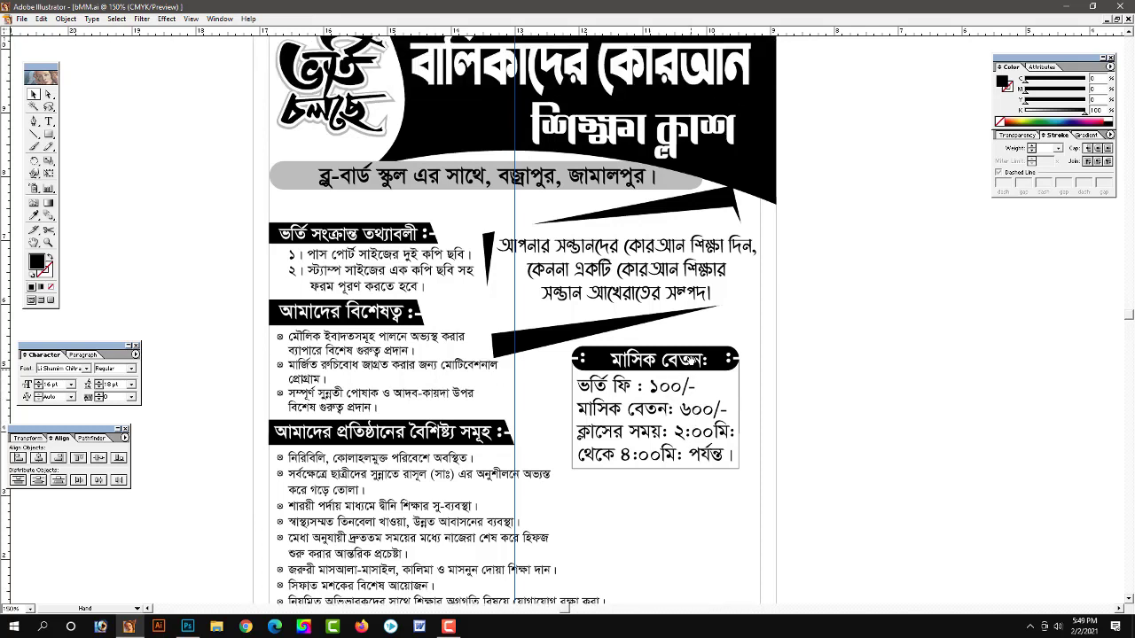
scroll(691, 360, up, 2)
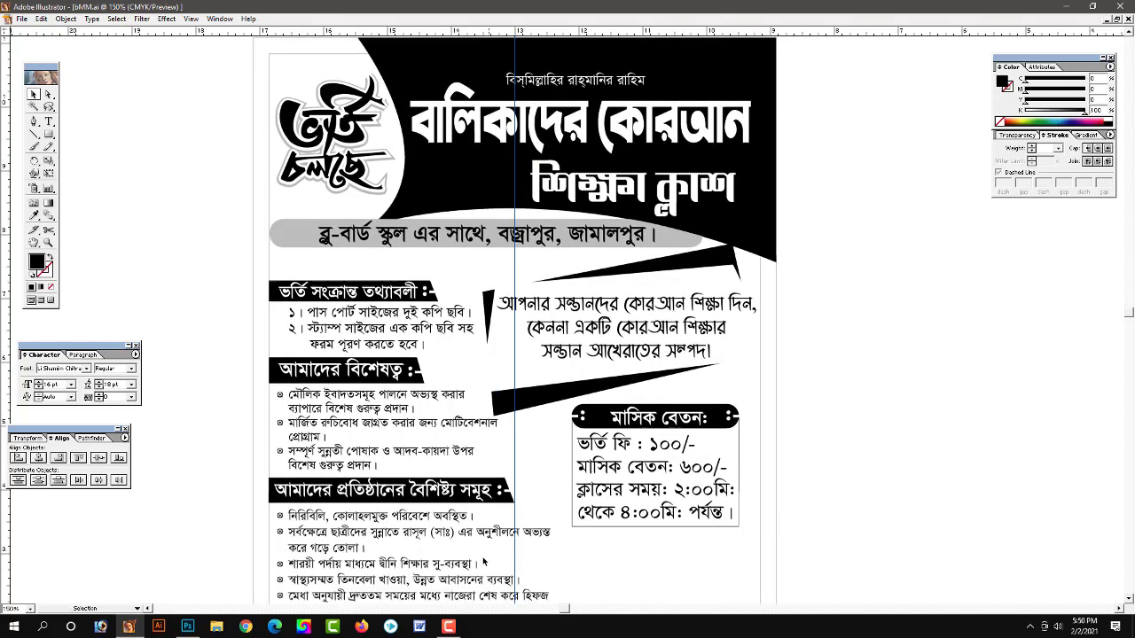
click(448, 627)
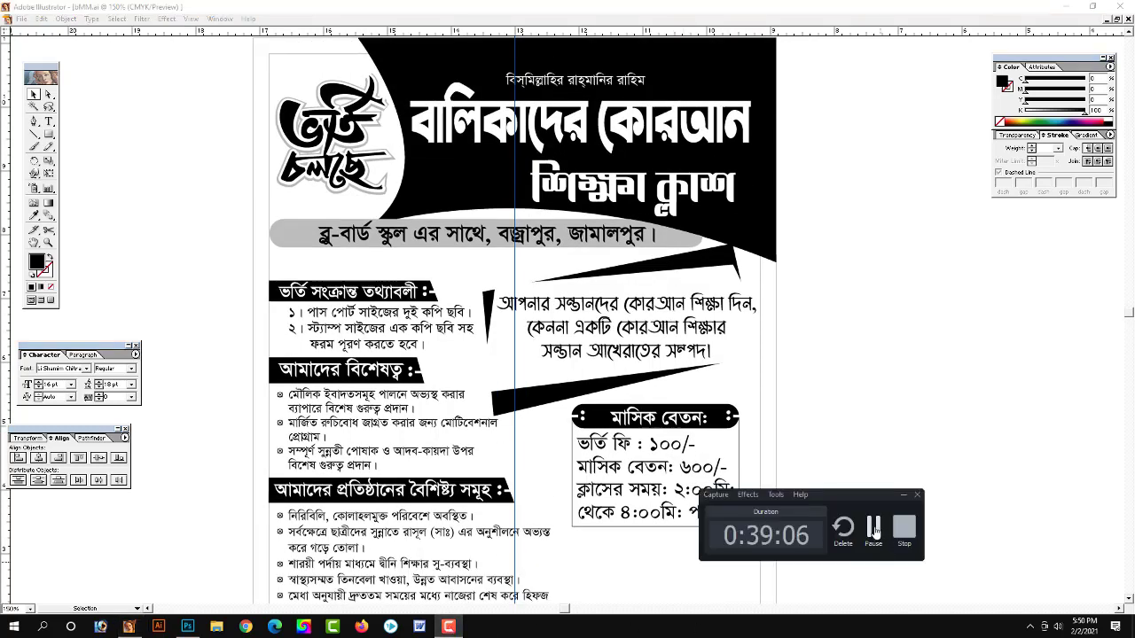
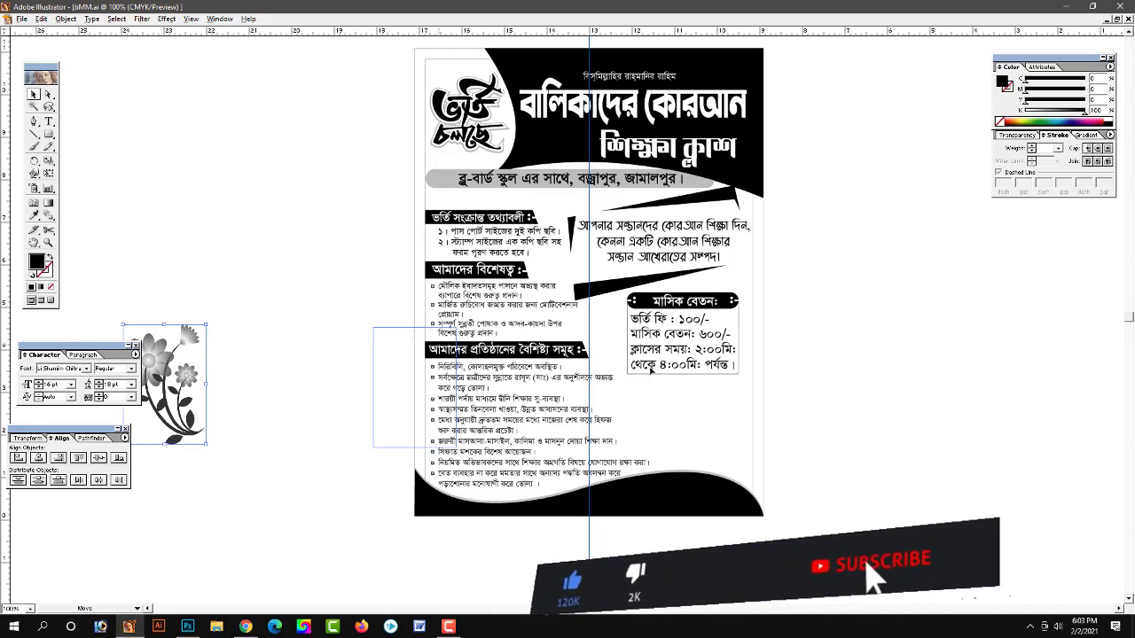
Place the flower graphic below the fee box and stretch it slightly wider
drag(195, 346, 722, 395)
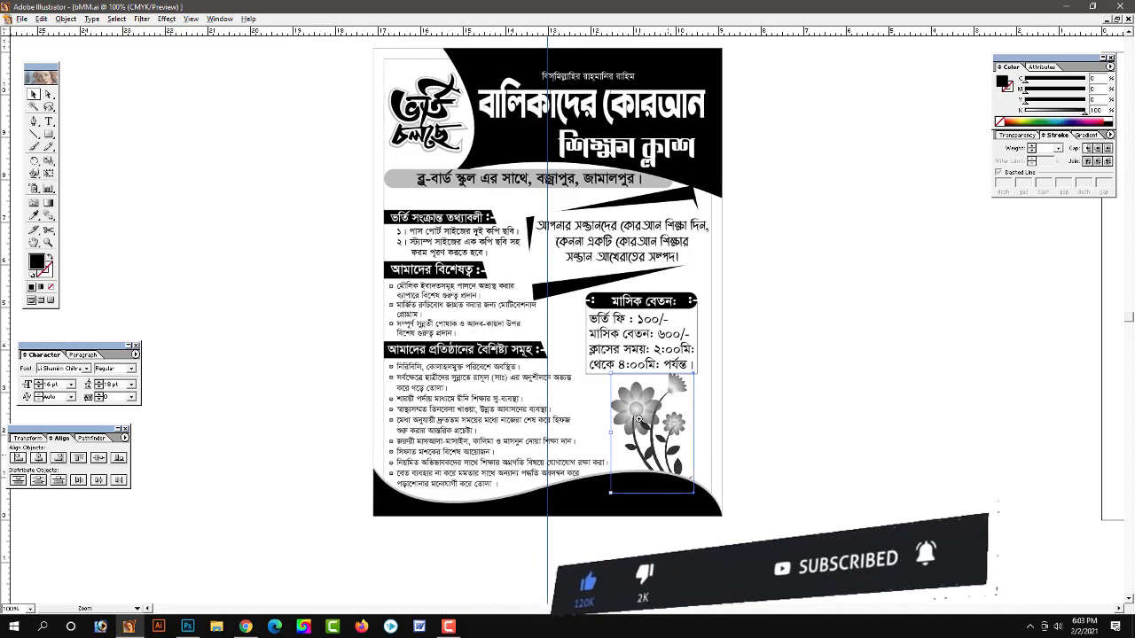
key(ctrl+plus)
drag(549, 302, 541, 310)
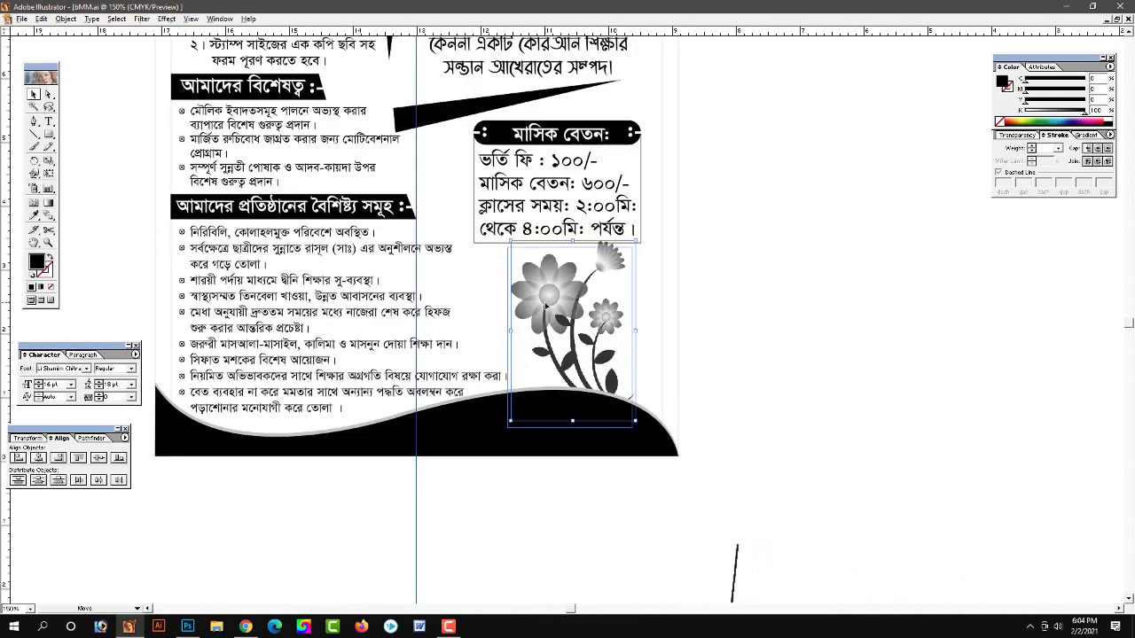
click(786, 354)
click(603, 342)
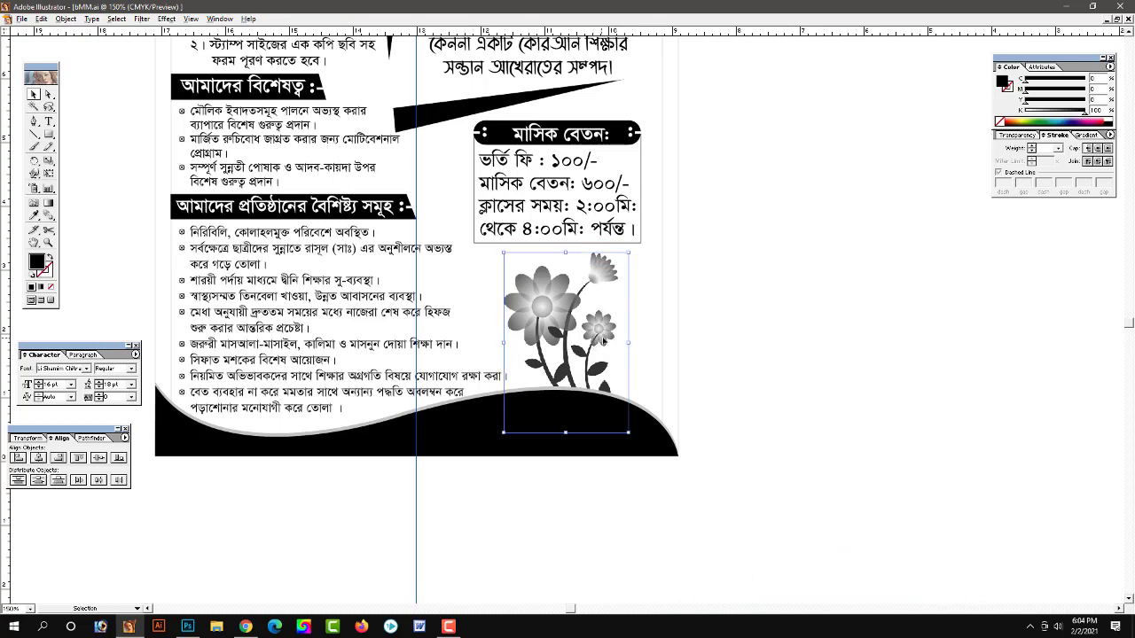
drag(628, 343, 637, 342)
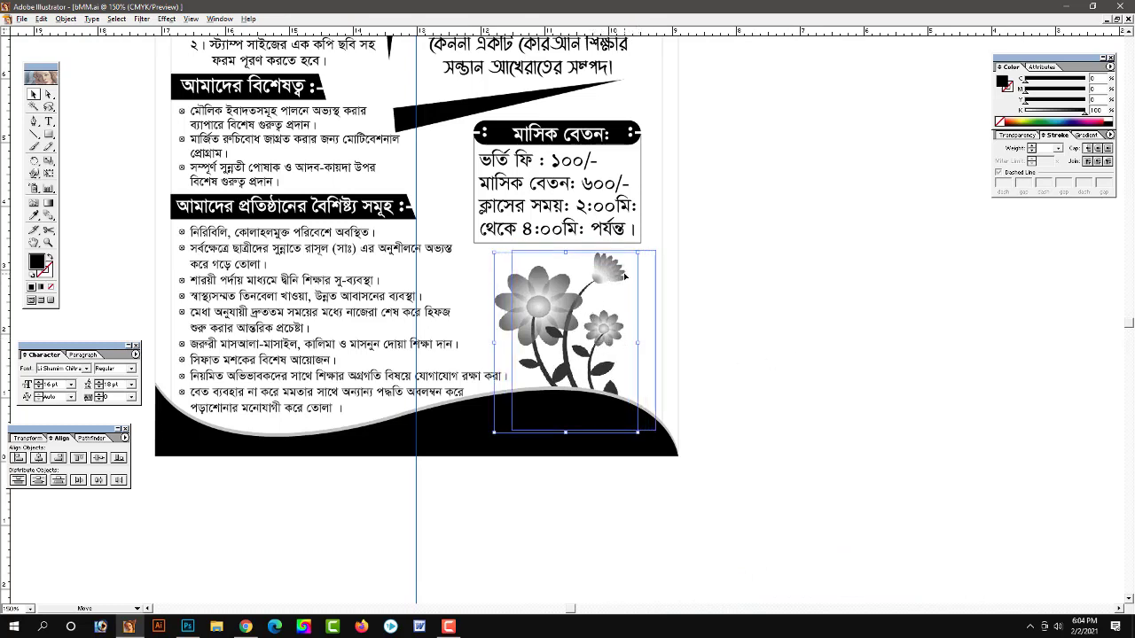
drag(606, 284, 630, 280)
click(872, 343)
scroll(674, 390, left, 1)
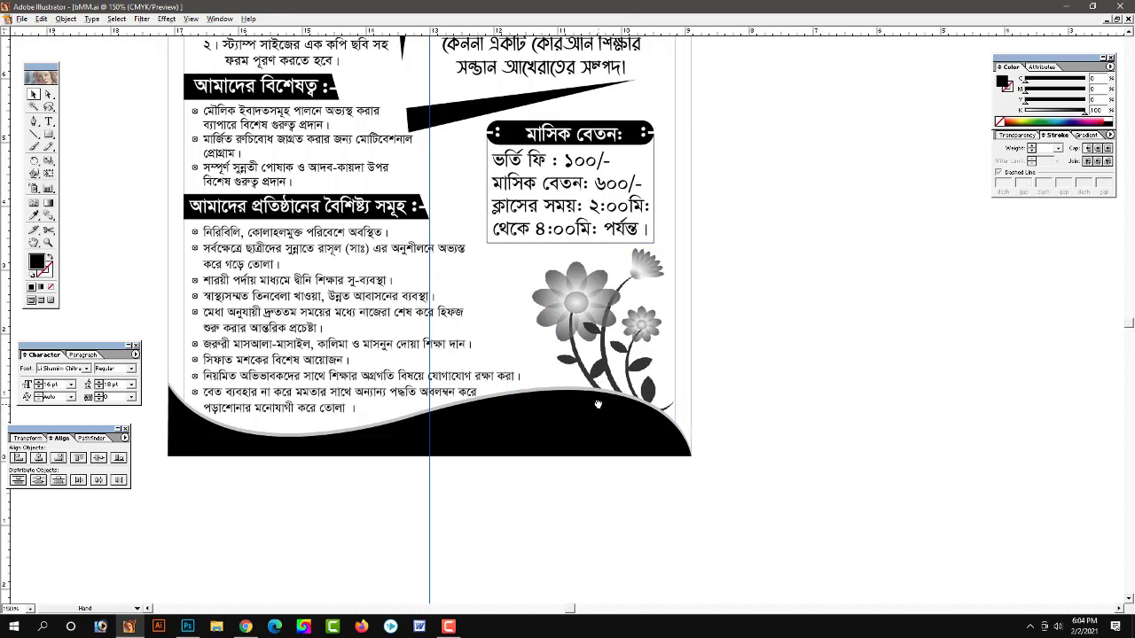
Rotate the flower about 12° clockwise, nudge it into its final position and zoom back out
click(645, 331)
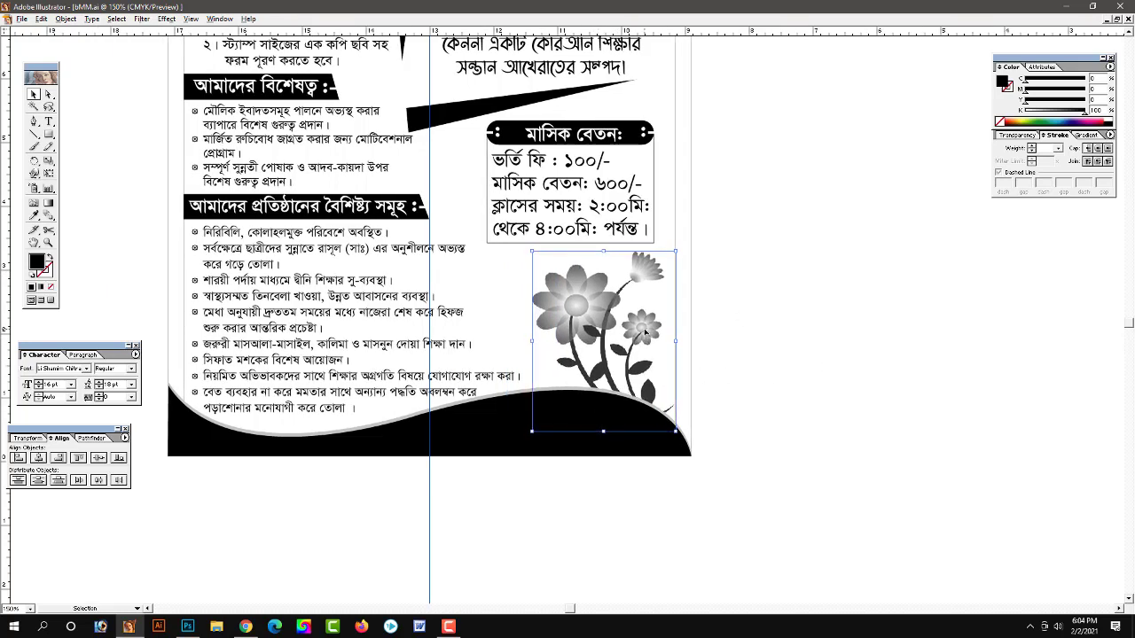
key(shift+Left)
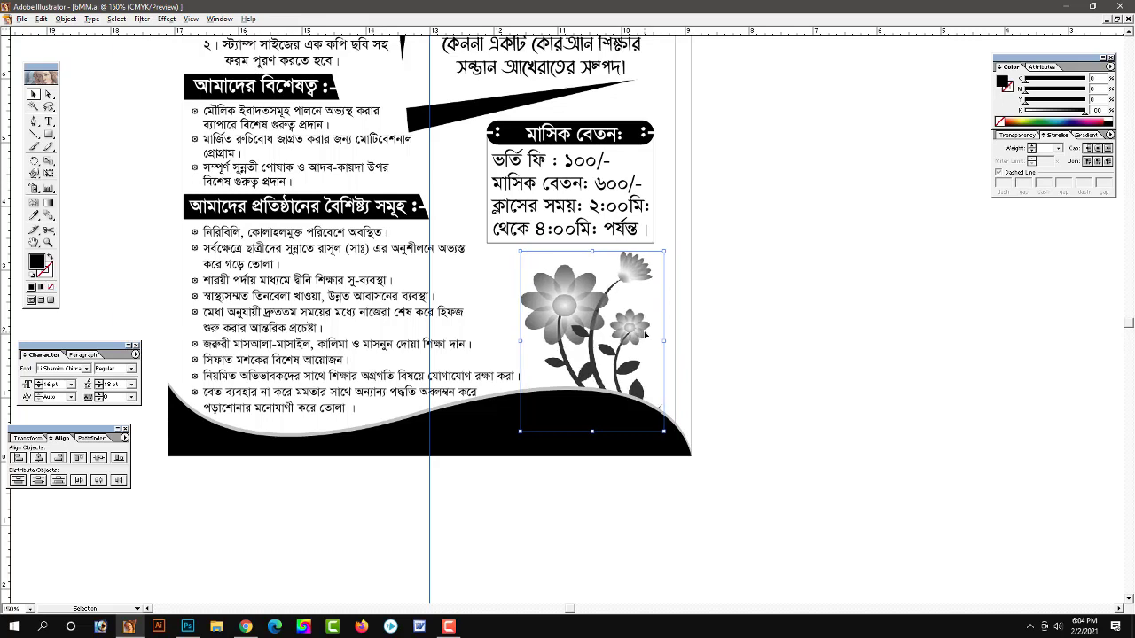
key(Left)
key(Left)
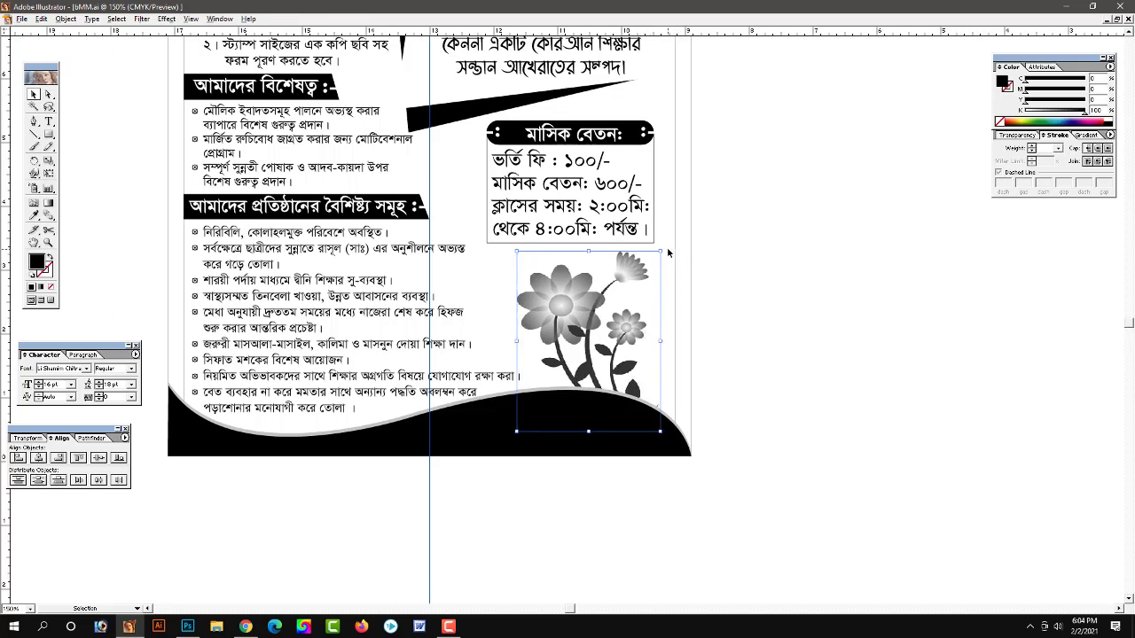
drag(663, 252, 684, 268)
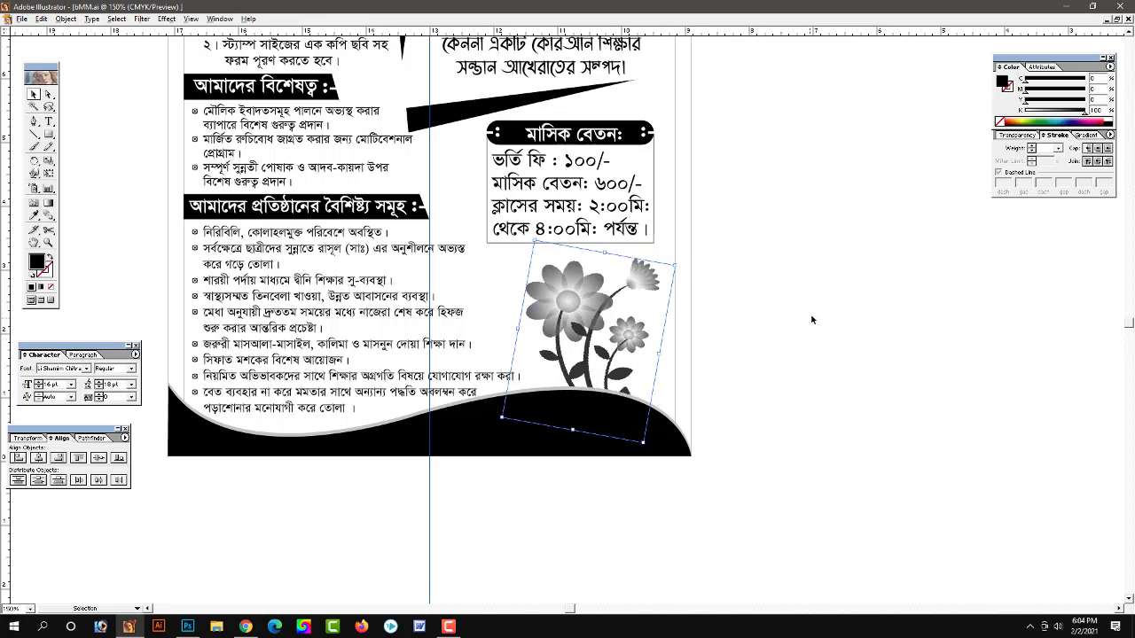
key(Right)
key(Right)
key(Right)
key(Up)
key(Up)
key(Up)
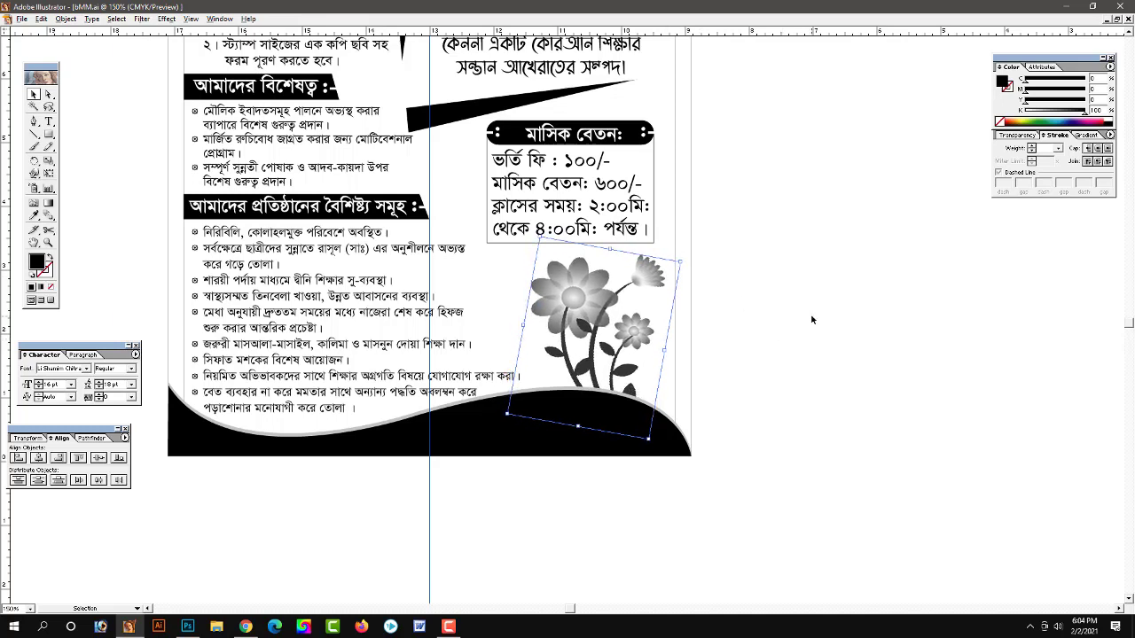
key(Right)
key(Up)
click(811, 321)
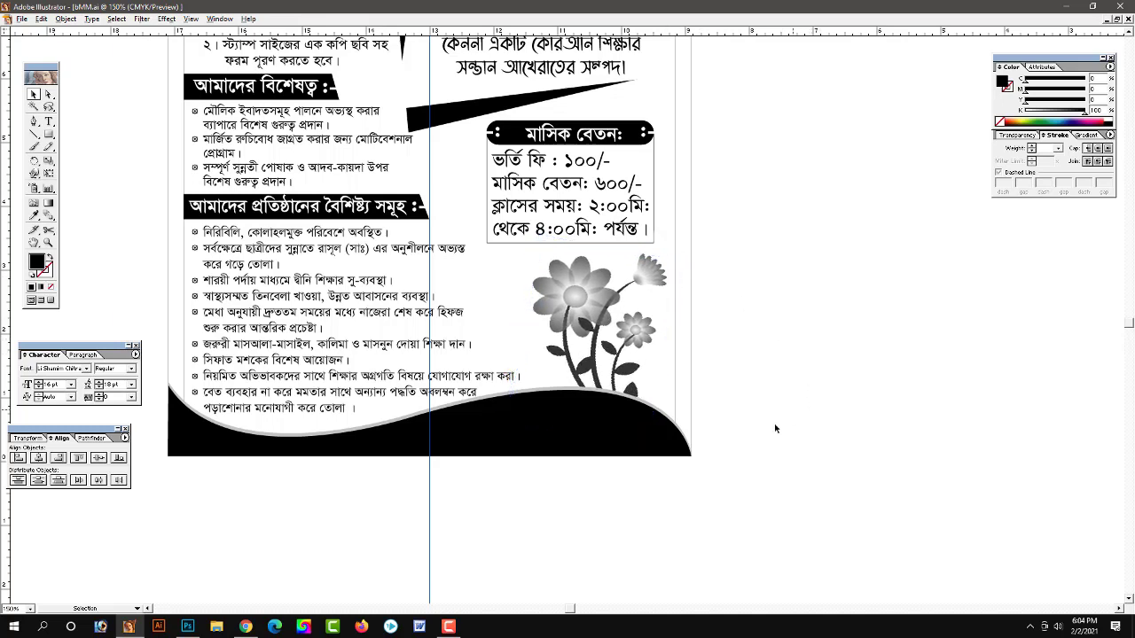
key(ctrl+1)
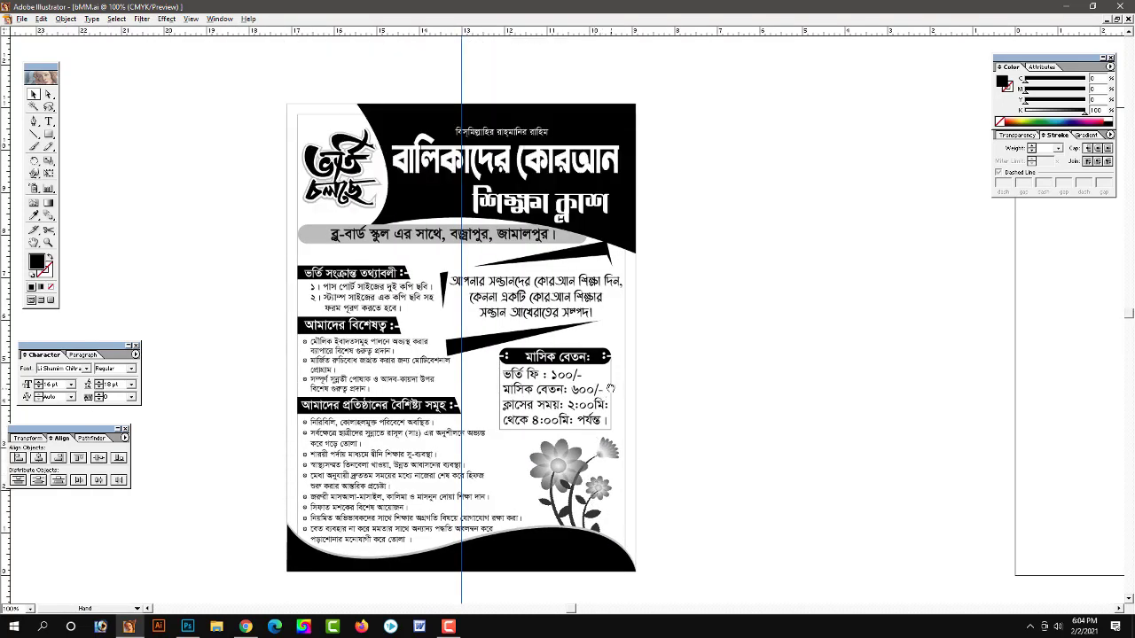
Marquee-select the entire flyer and Alt-drag a full copy to sit to its right
drag(627, 387, 586, 388)
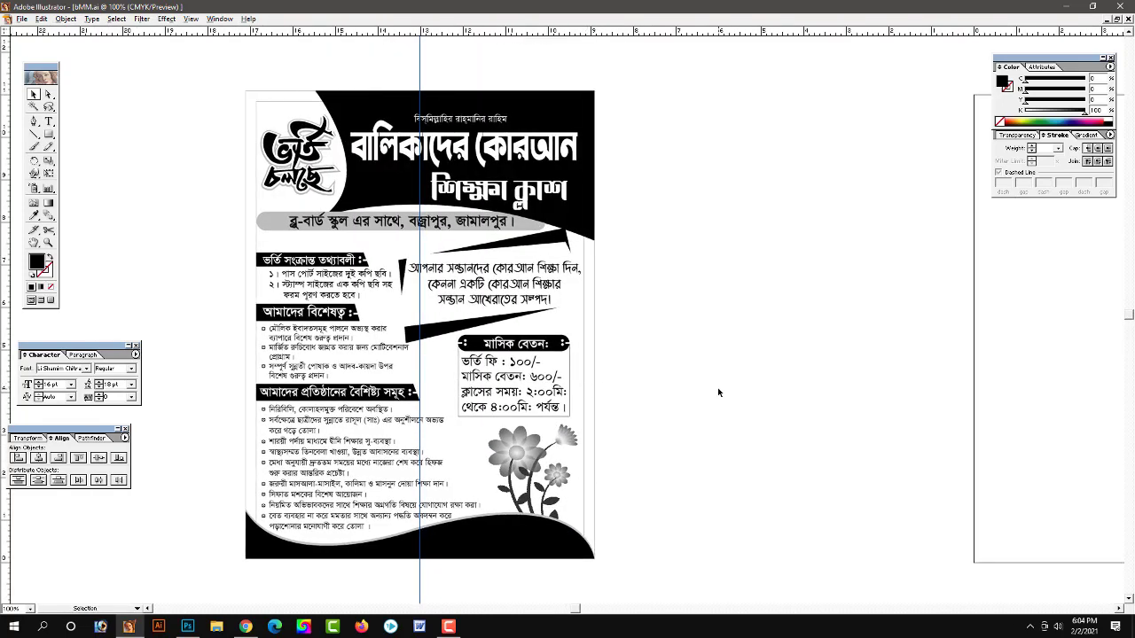
drag(745, 411, 704, 411)
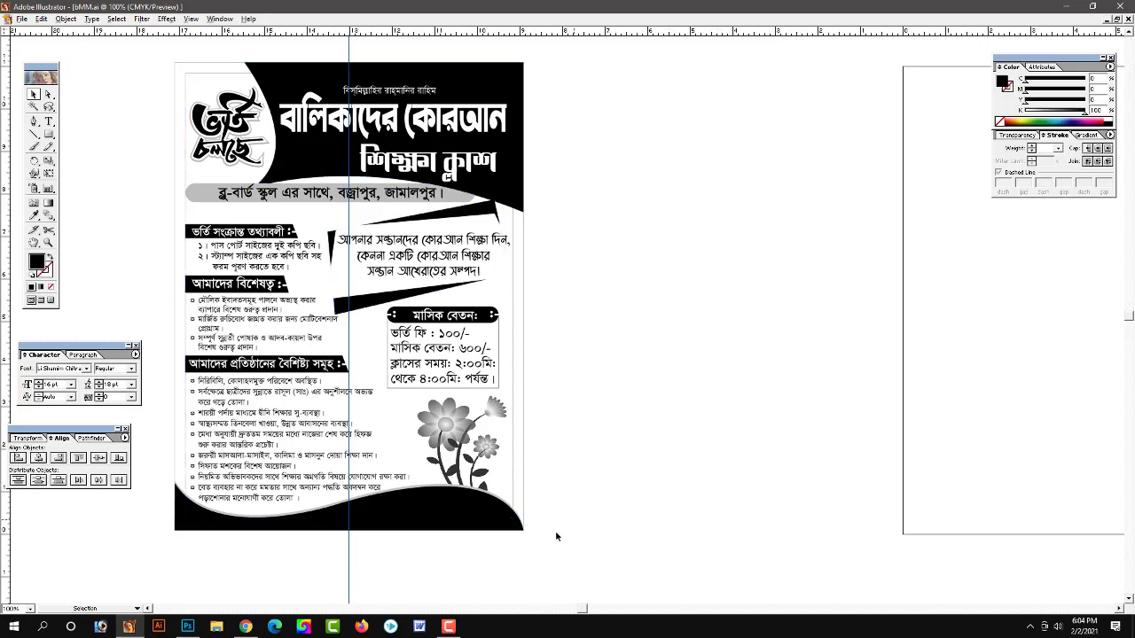
drag(552, 551, 136, 53)
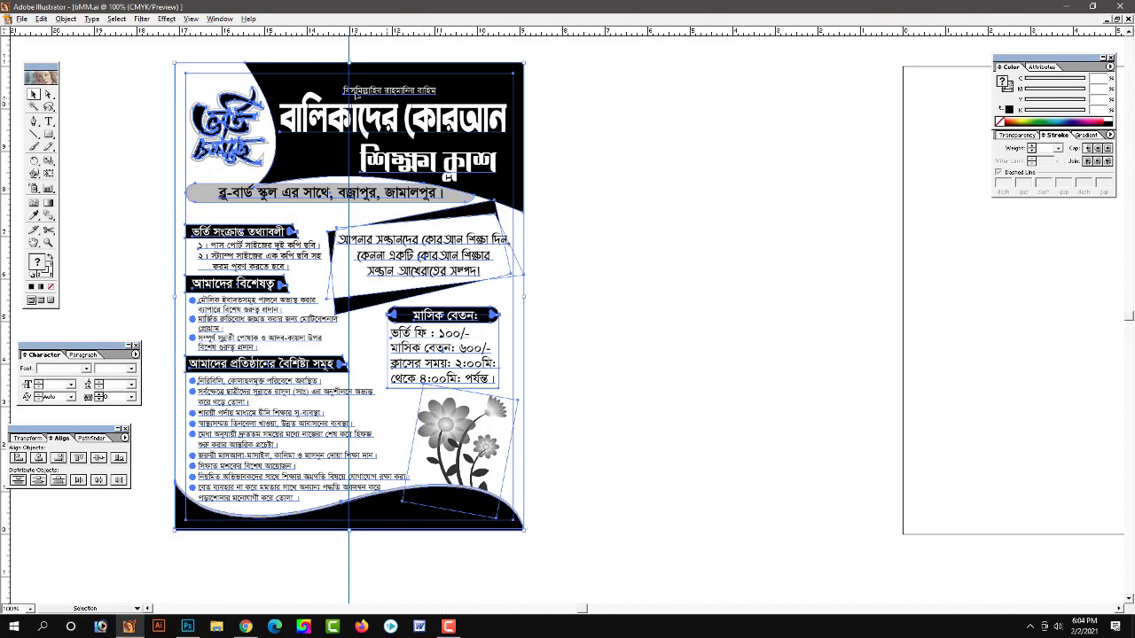
drag(309, 86, 669, 86)
mouse_move(713, 230)
mouse_down()
mouse_move(598, 243)
mouse_move(627, 245)
mouse_up()
click(914, 365)
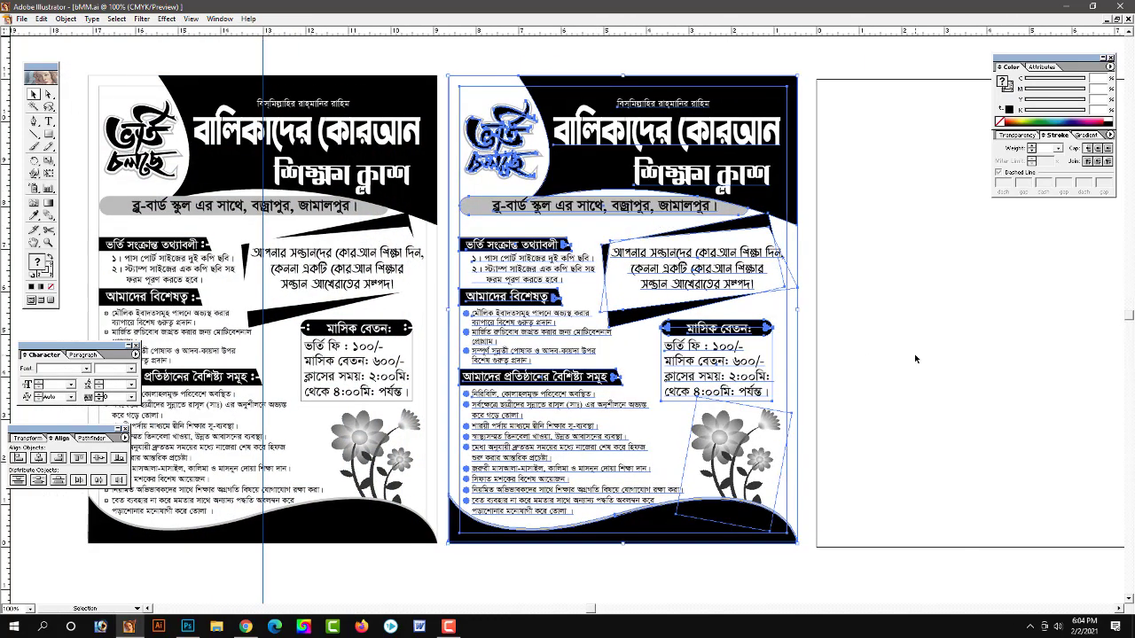
click(785, 94)
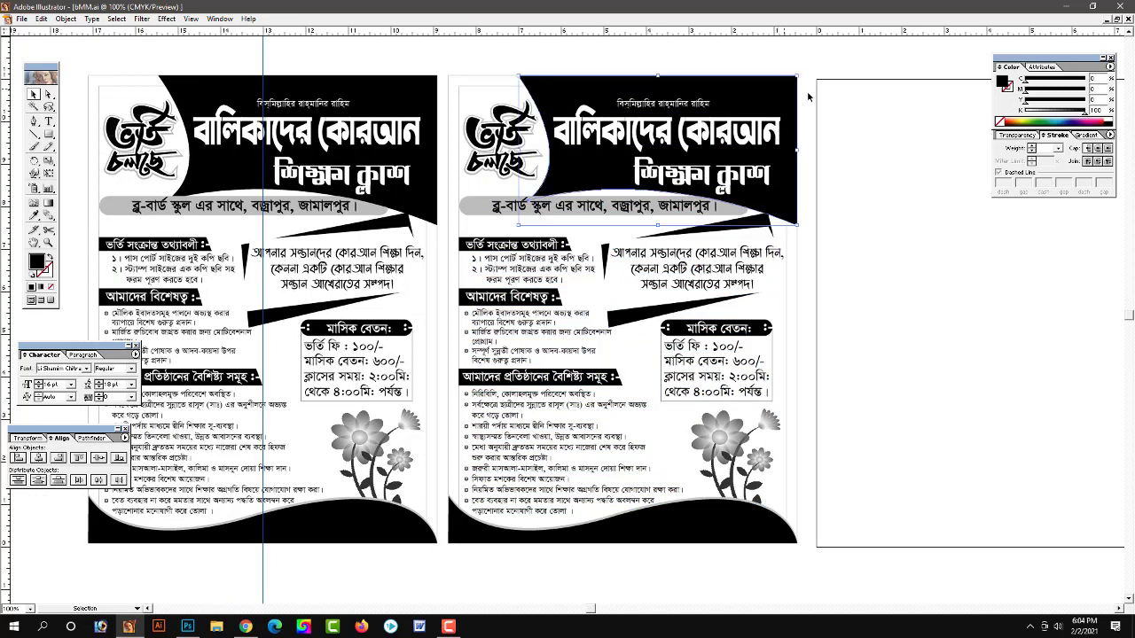
Fill the copy's black header background shape red with M and Y at 100
click(1024, 109)
mouse_move(1025, 89)
mouse_down()
mouse_move(1086, 89)
mouse_move(1085, 99)
mouse_up()
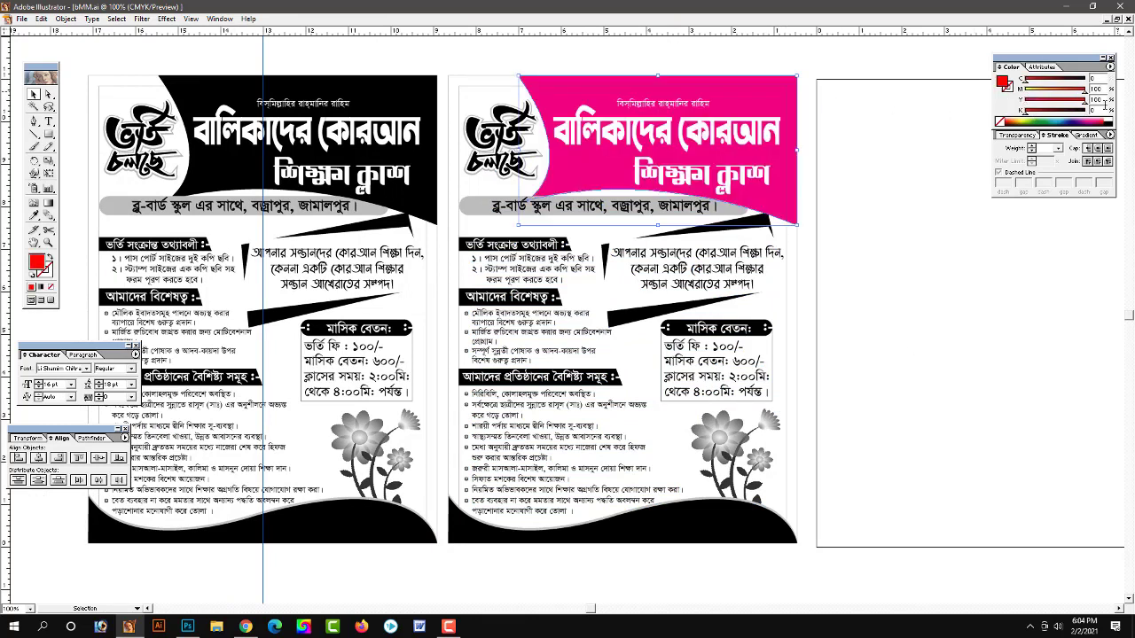
click(907, 266)
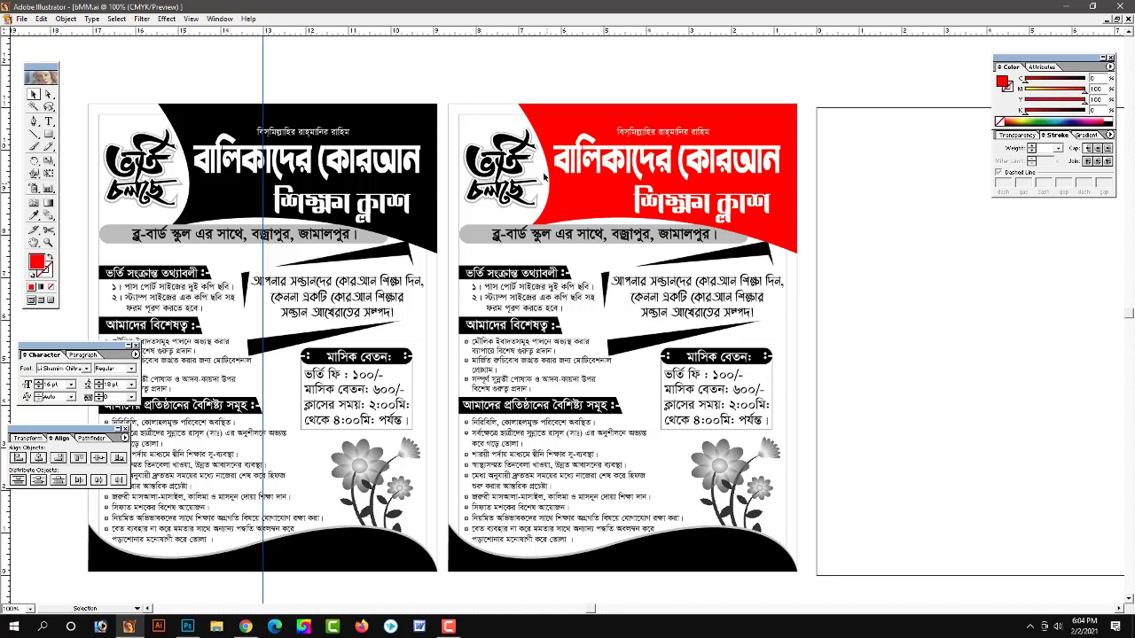
Recolour the copy's ভর্তি চলছে logo red, keeping it in its original position
click(519, 168)
right_click(520, 174)
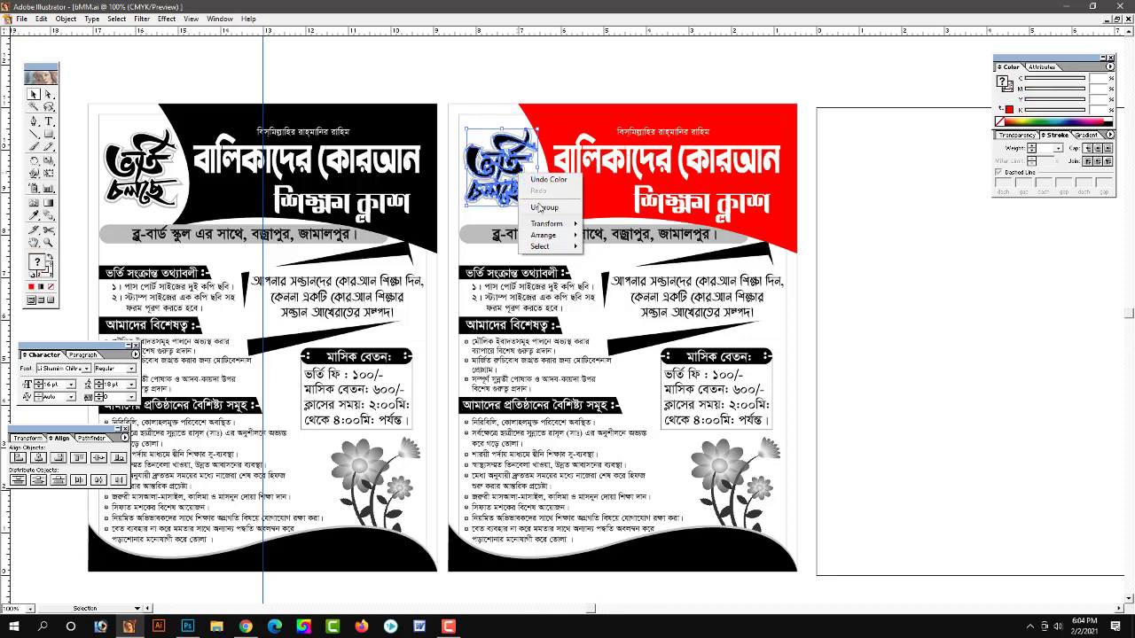
click(524, 164)
click(524, 158)
click(522, 175)
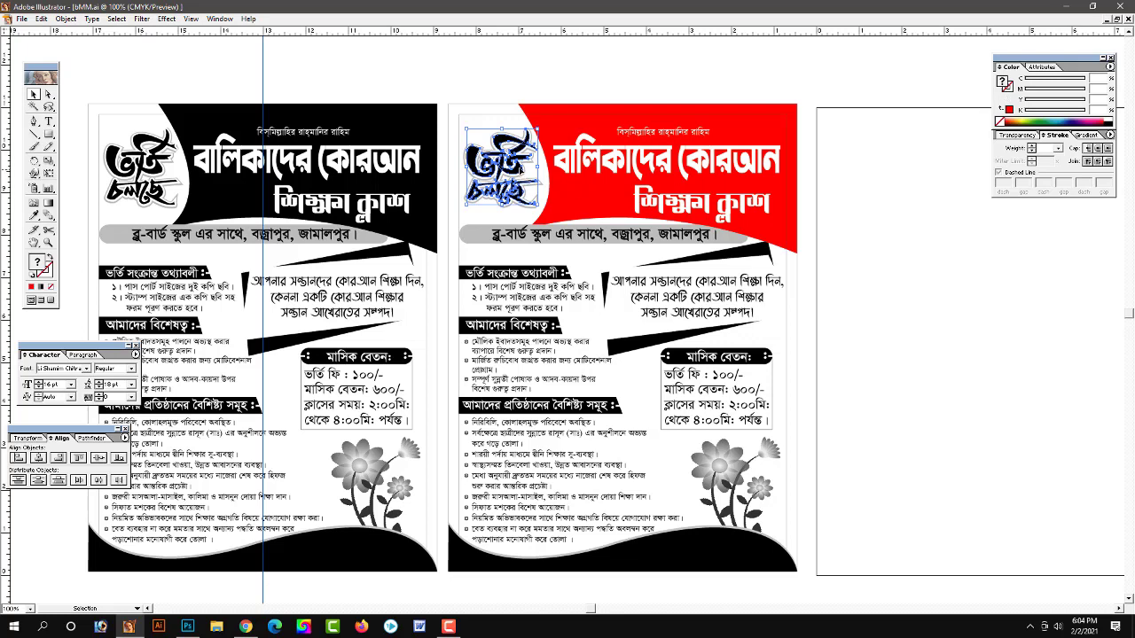
drag(530, 191, 526, 108)
key(ctrl+z)
drag(523, 175, 535, 105)
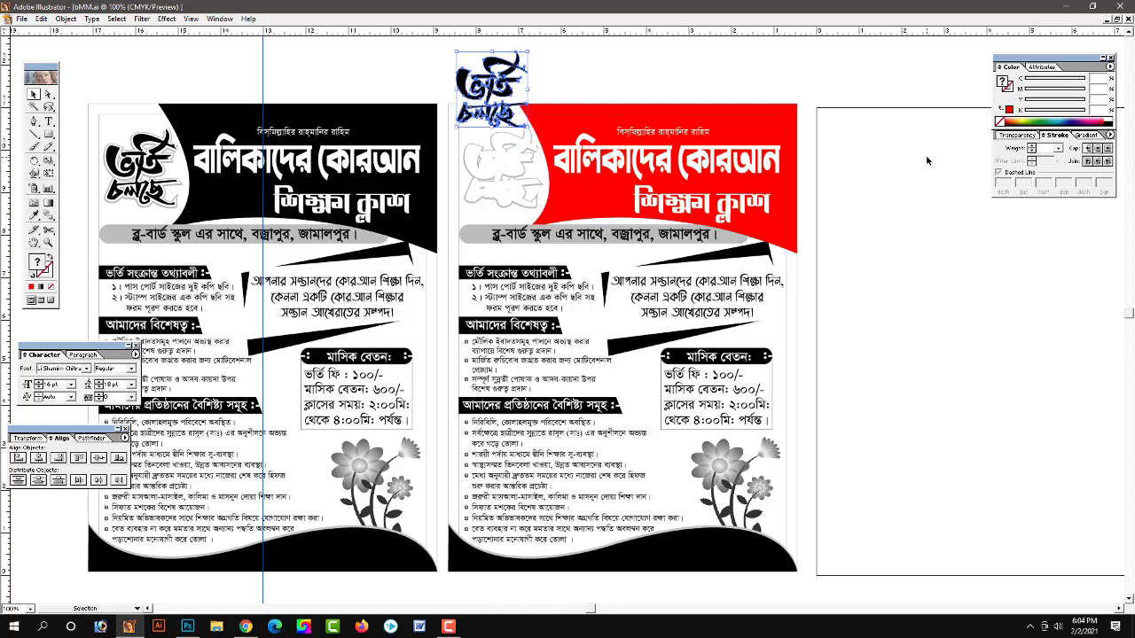
key(ctrl+z)
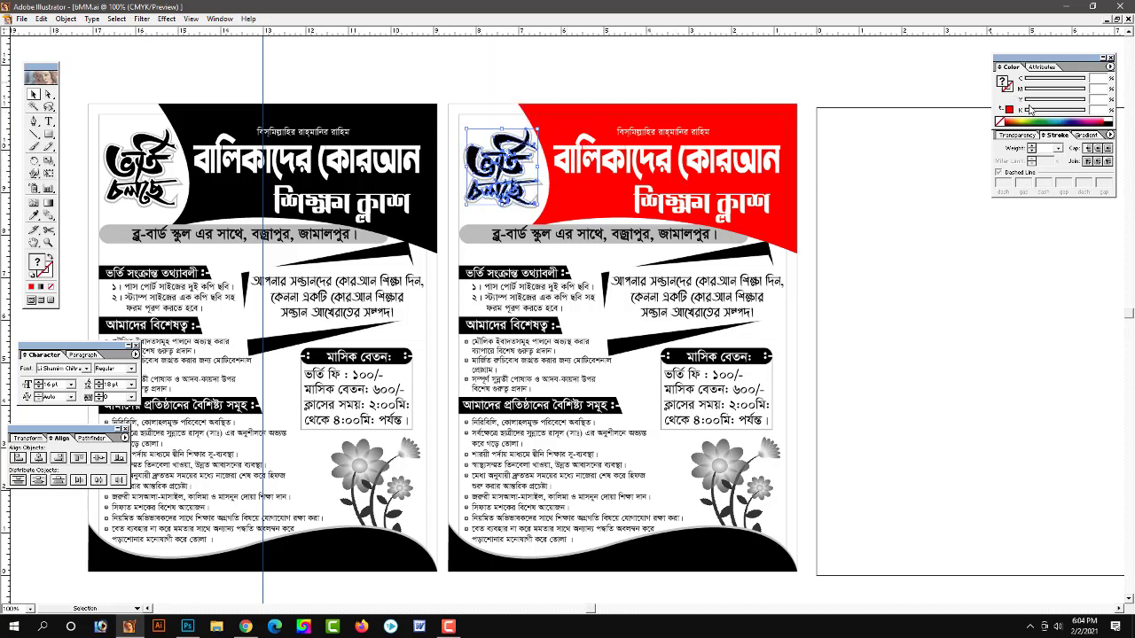
click(1030, 118)
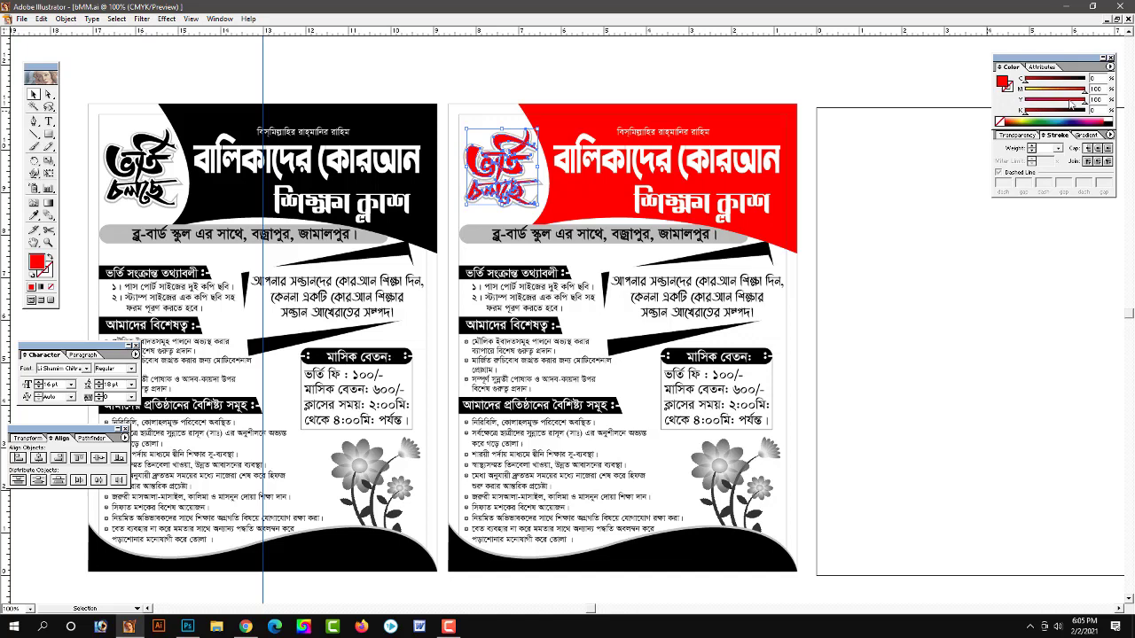
click(885, 284)
scroll(885, 284, down, 1)
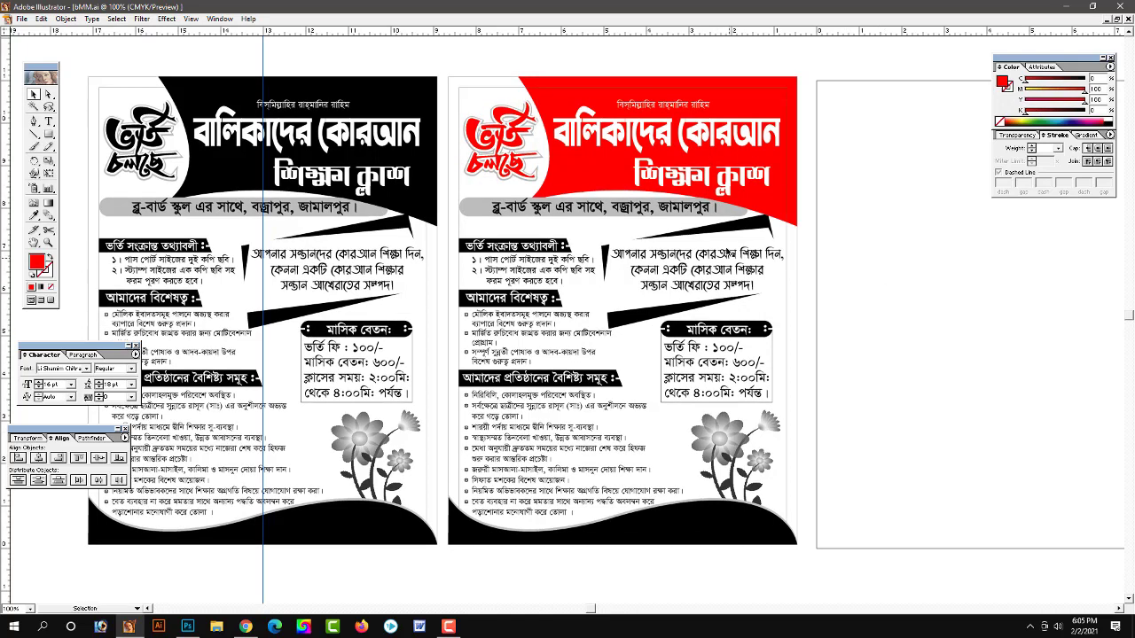
click(735, 219)
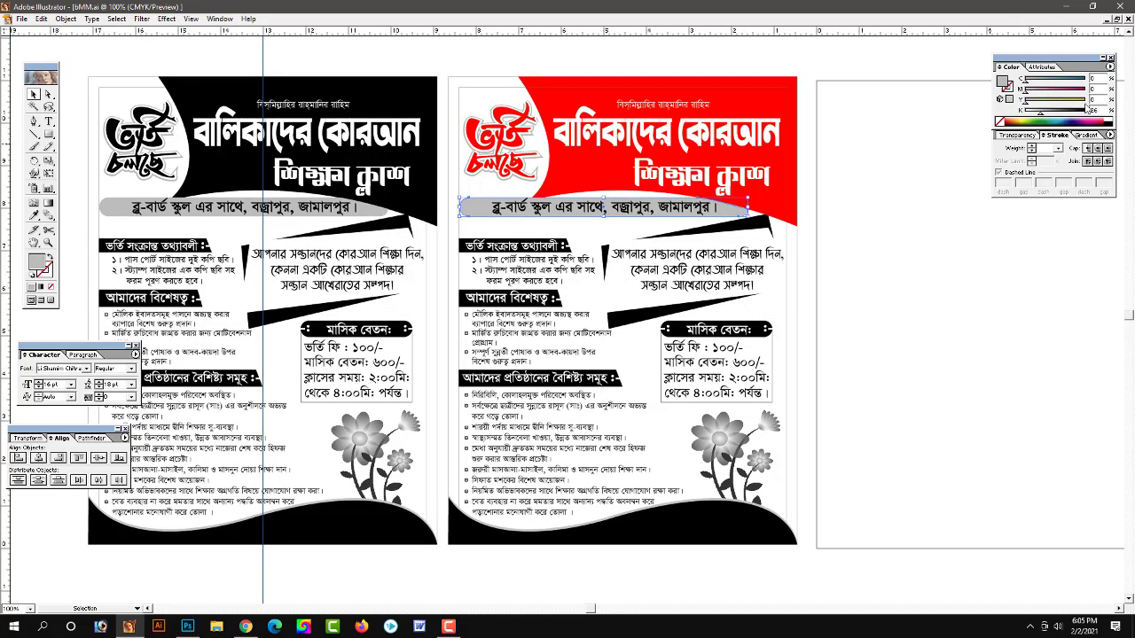
Make the copy's banner strip dark blue with white text and its wedge shapes cyan
drag(1033, 109, 1022, 110)
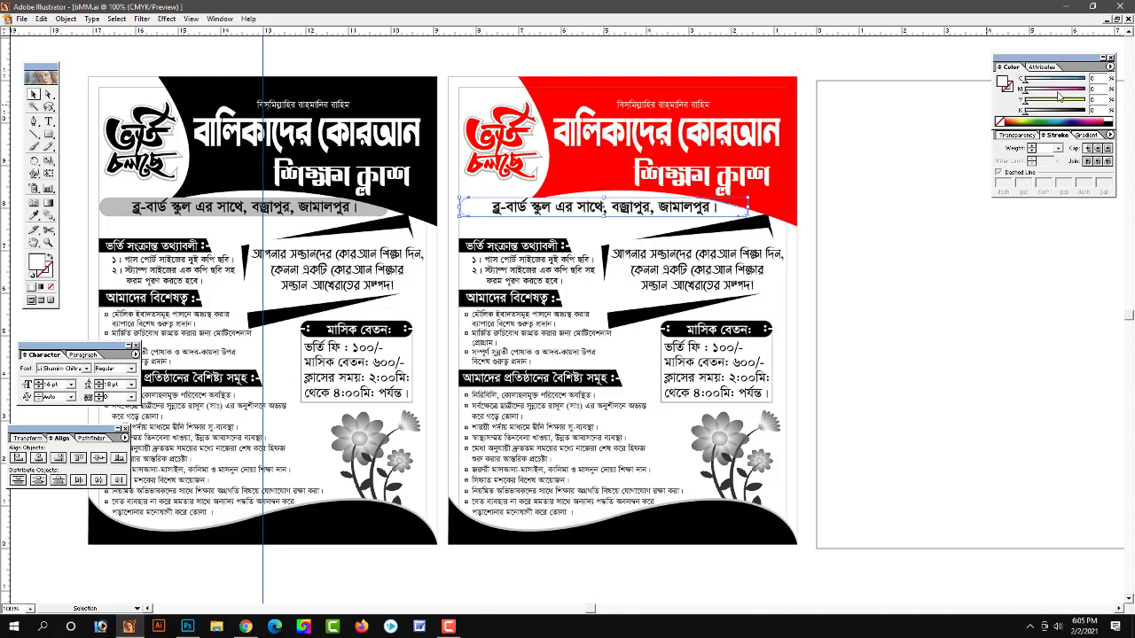
drag(1083, 79, 1112, 80)
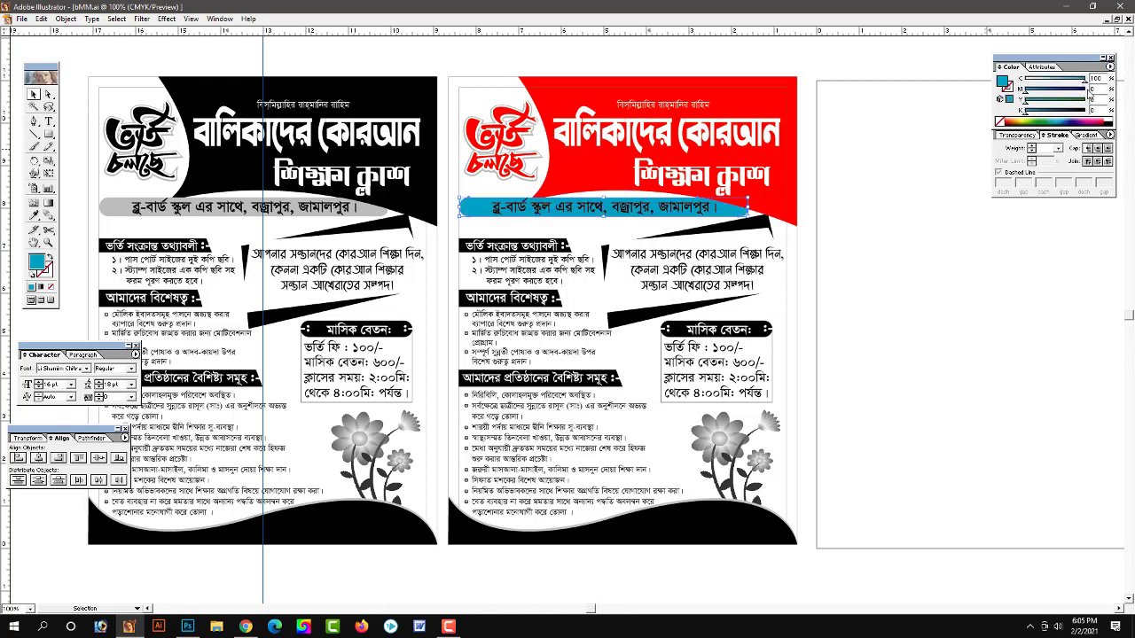
mouse_move(1026, 93)
mouse_down()
mouse_move(1109, 92)
mouse_move(1029, 109)
mouse_up()
click(603, 206)
click(883, 253)
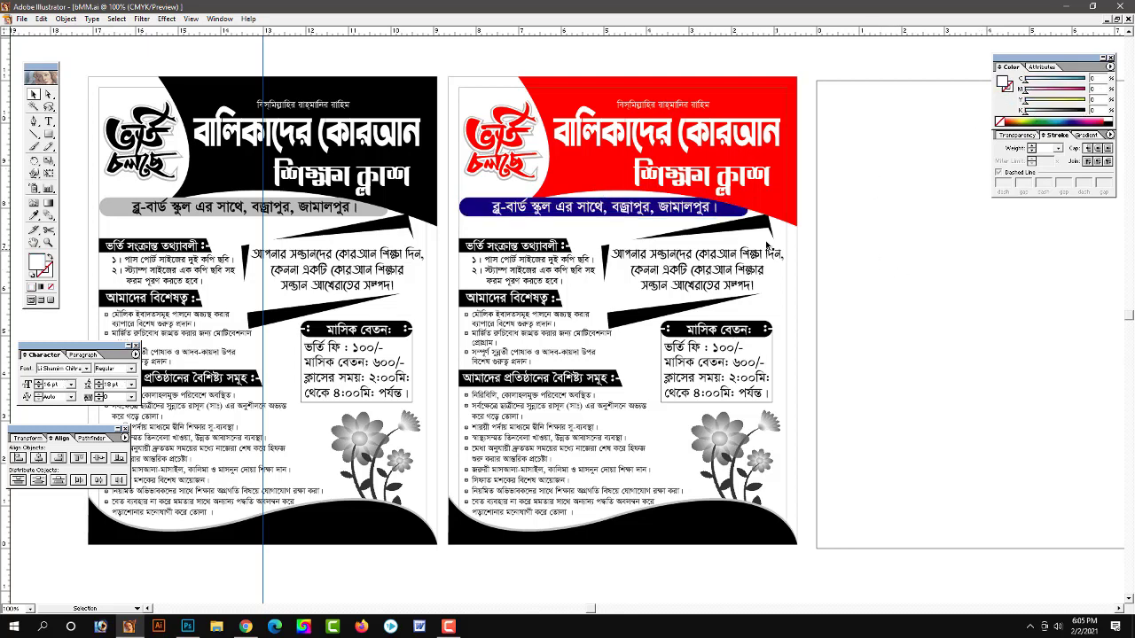
click(764, 227)
click(1035, 118)
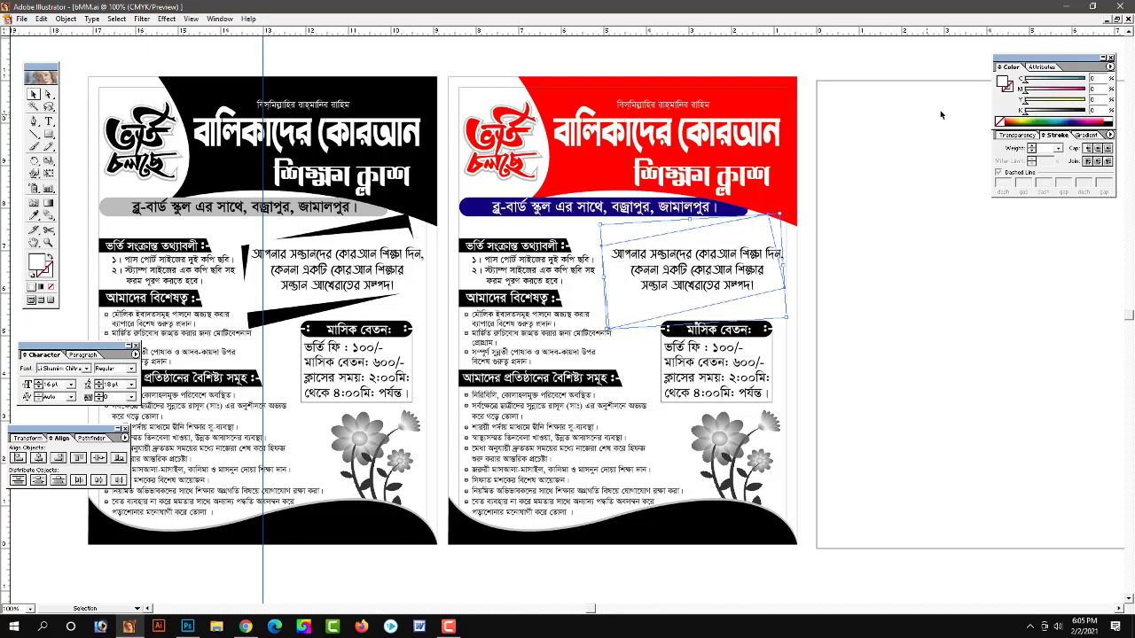
mouse_move(1073, 82)
mouse_down()
mouse_move(1091, 80)
mouse_move(1086, 90)
mouse_up()
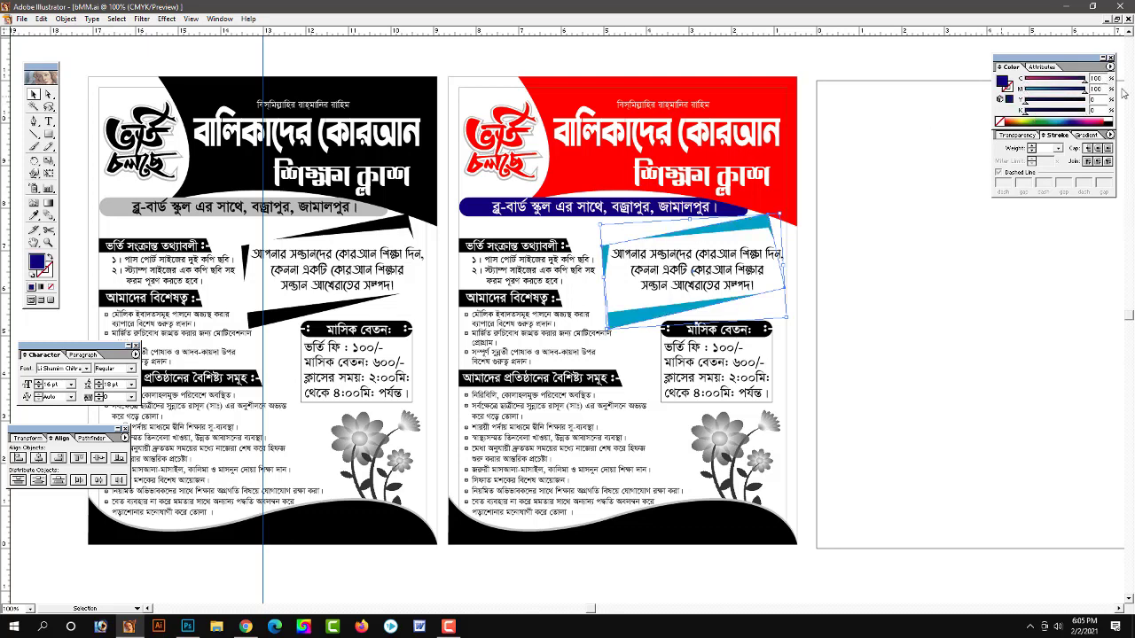
Fill the মাসিক বেতন fee header bar red on the red poster
click(881, 299)
scroll(858, 401, down, 2)
click(758, 245)
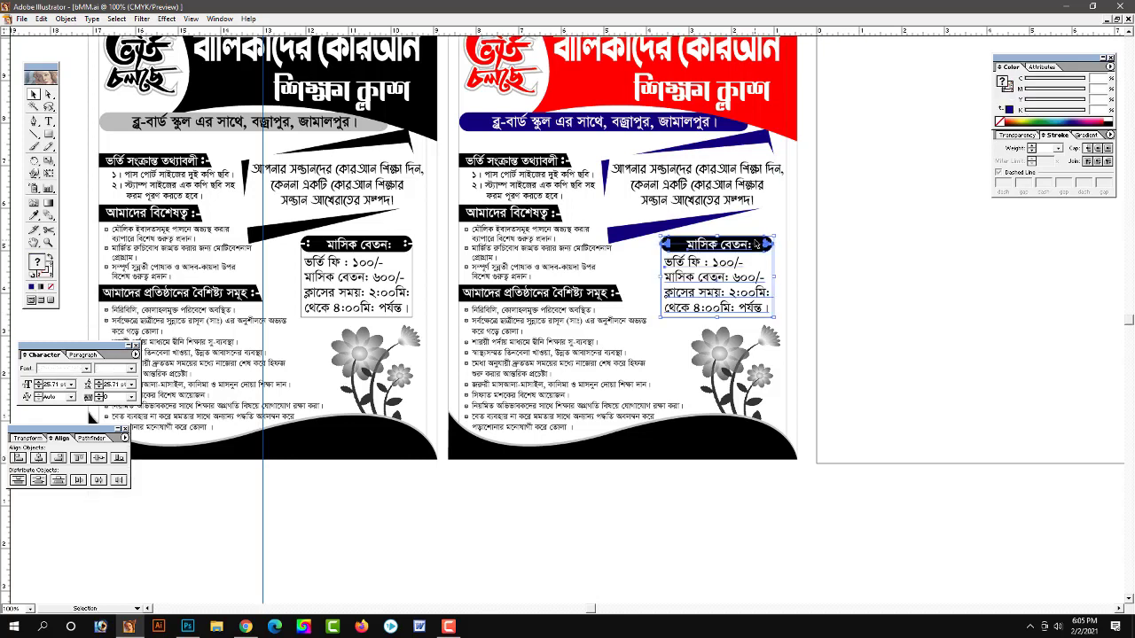
right_click(760, 243)
click(788, 280)
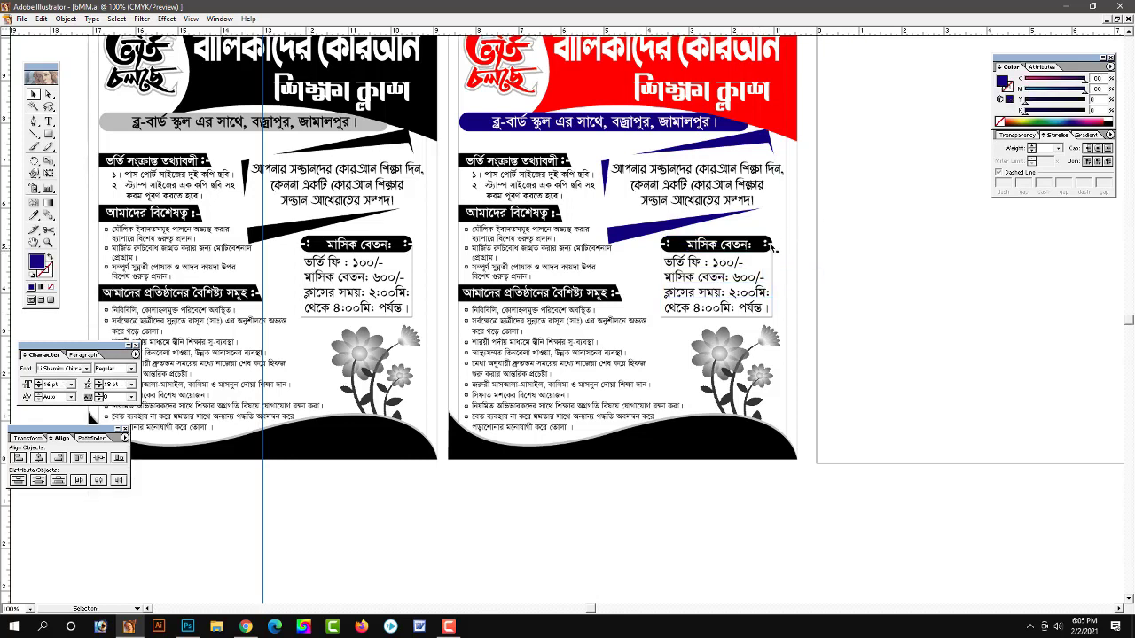
click(761, 241)
click(999, 121)
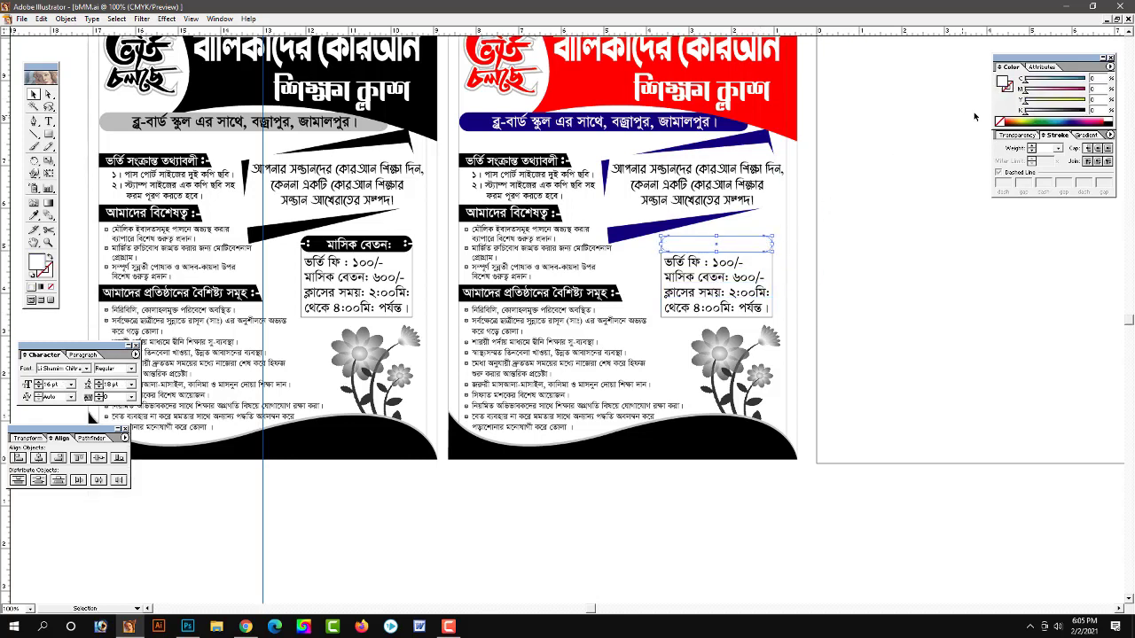
drag(1072, 89, 1083, 101)
click(941, 257)
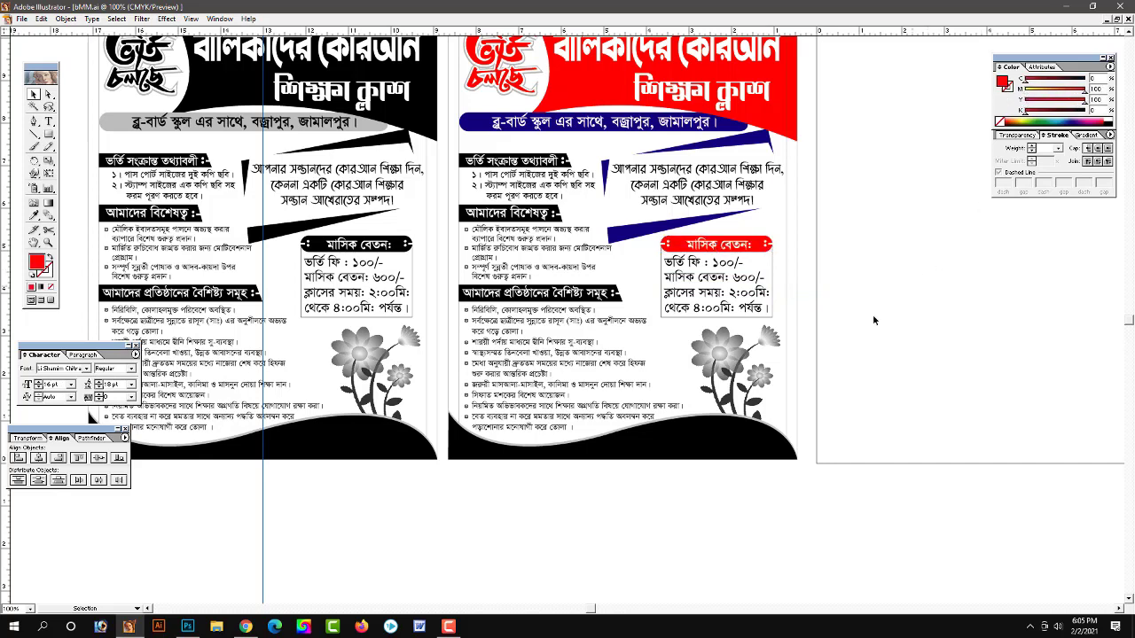
Make the institution features header bar dark blue
drag(731, 259, 734, 321)
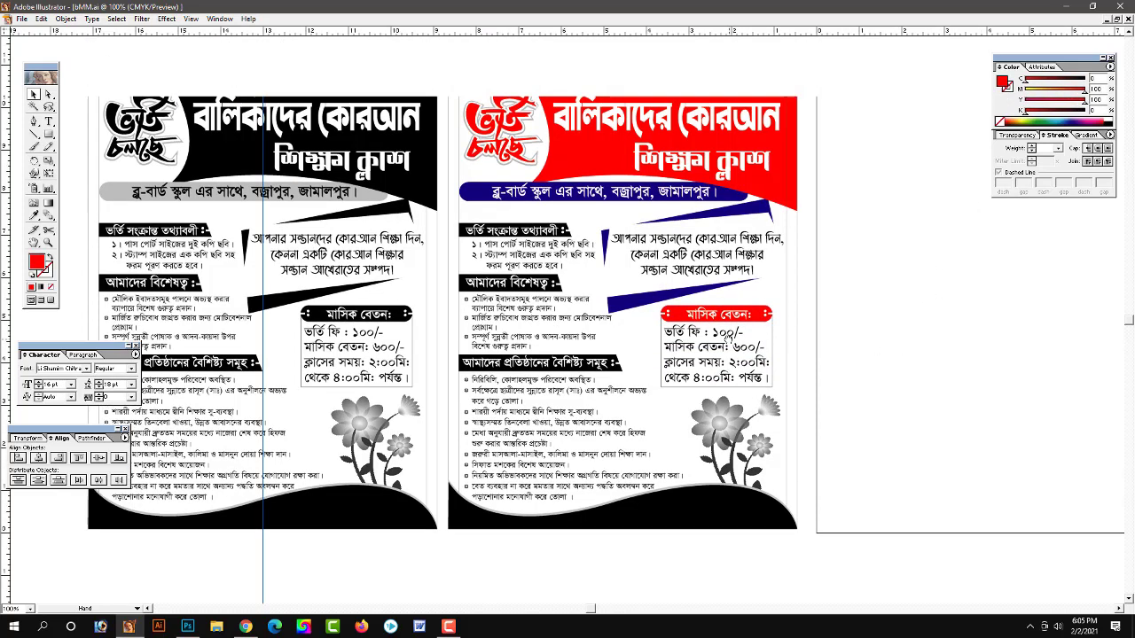
scroll(734, 328, down, 1)
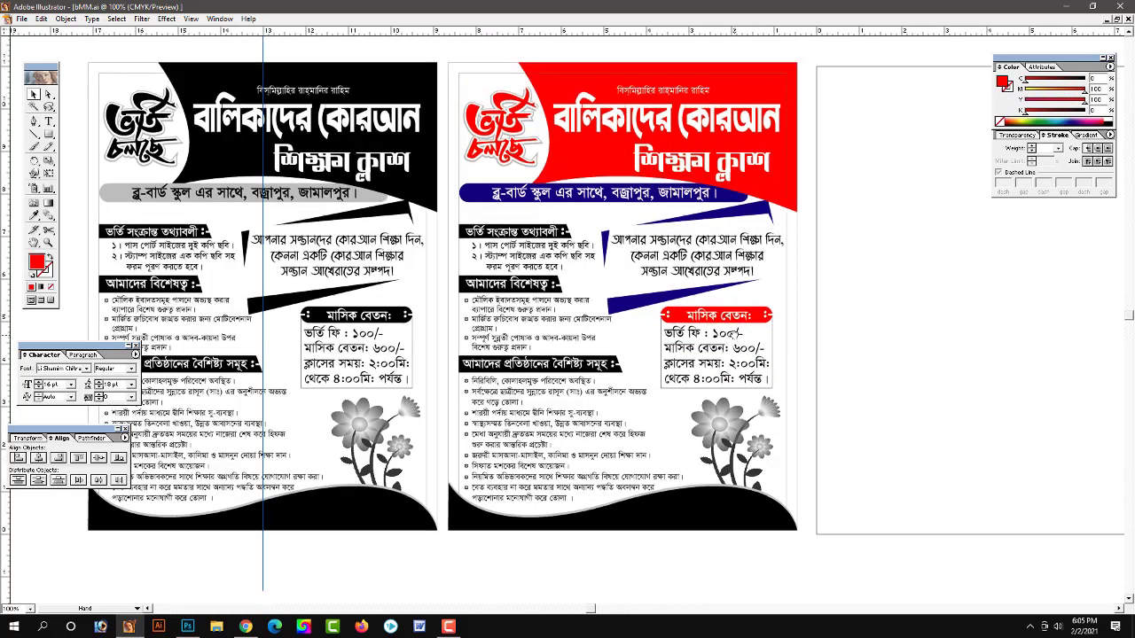
click(620, 373)
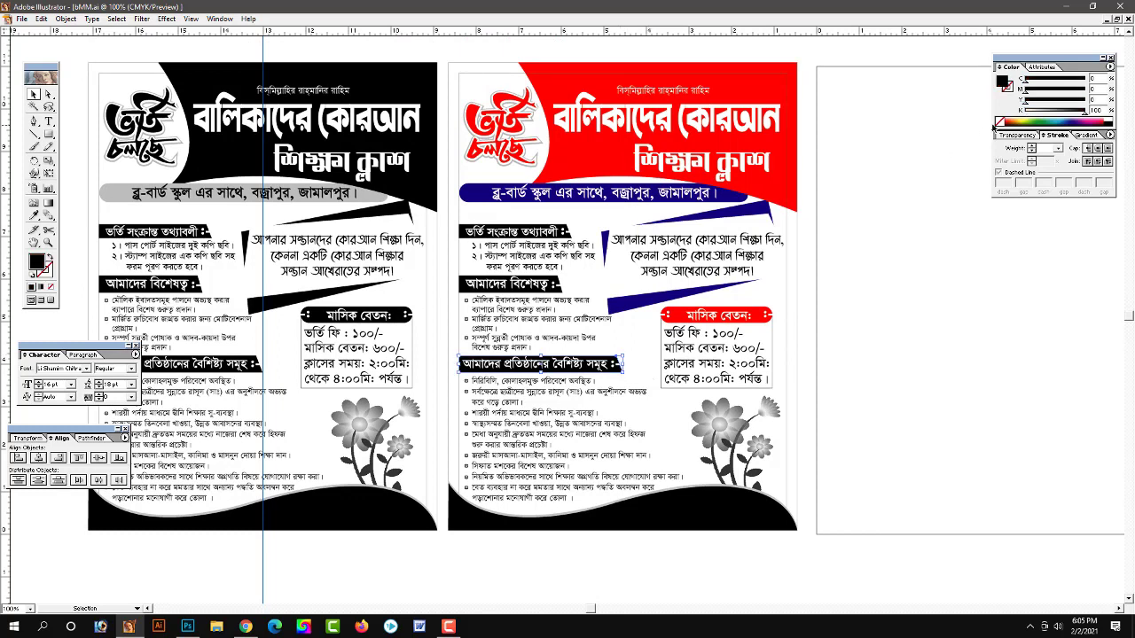
click(1033, 110)
mouse_move(1025, 78)
mouse_down()
mouse_move(1085, 78)
mouse_move(1086, 89)
mouse_up()
Change the admission info header bar from black to red
click(558, 232)
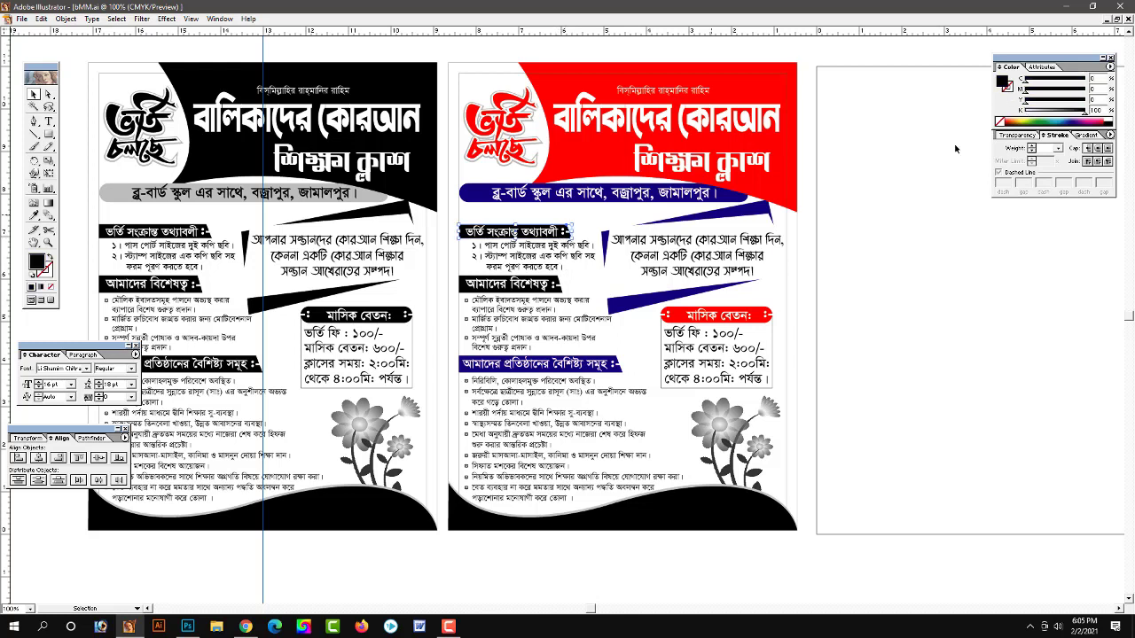
click(1029, 111)
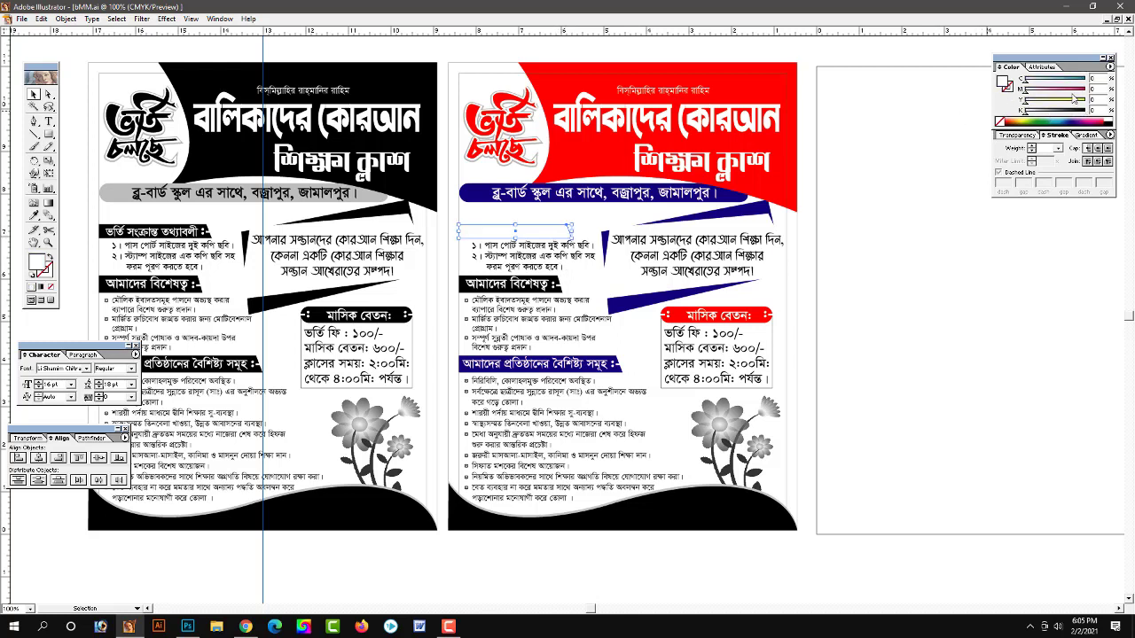
click(1086, 88)
click(1073, 99)
click(923, 255)
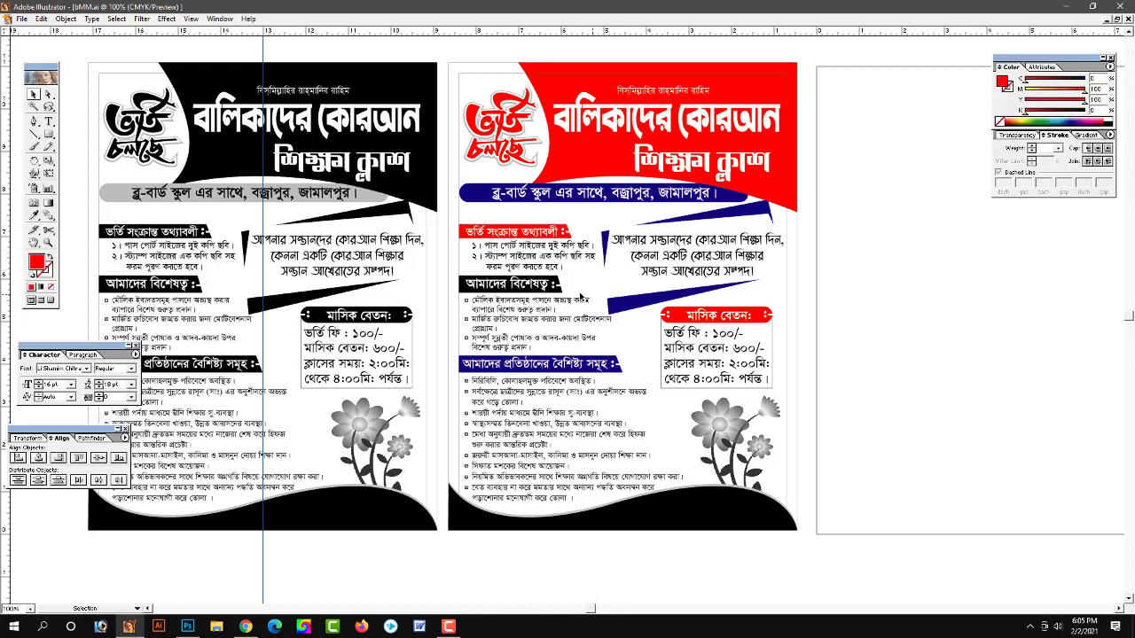
Make the আমাদের বিশেষত্ব header bar cyan
click(561, 293)
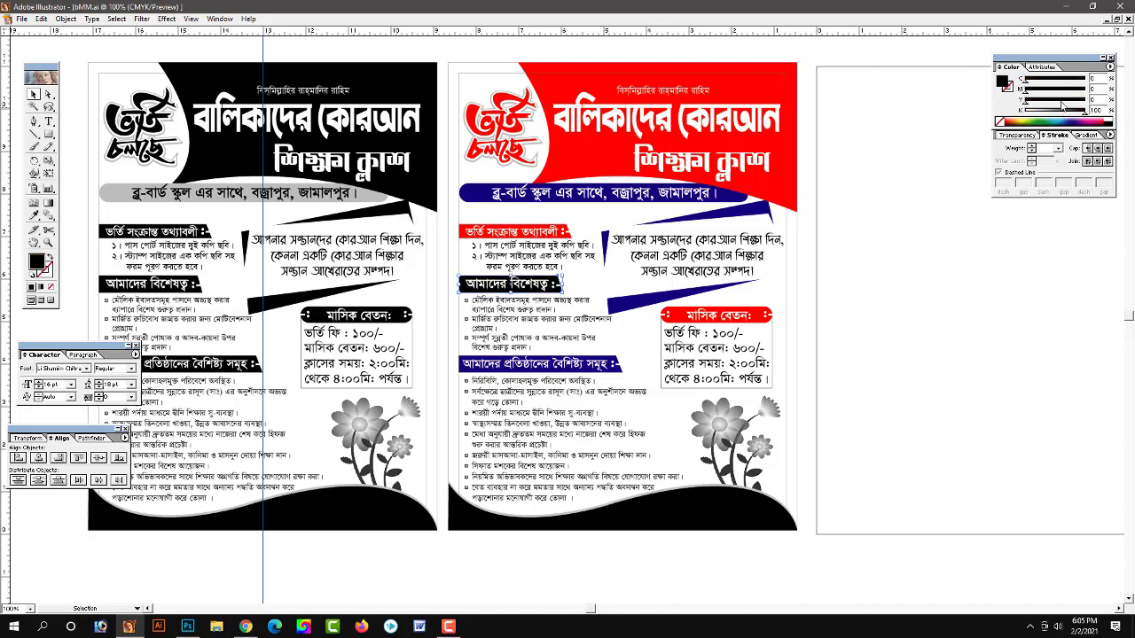
drag(1029, 78, 1084, 78)
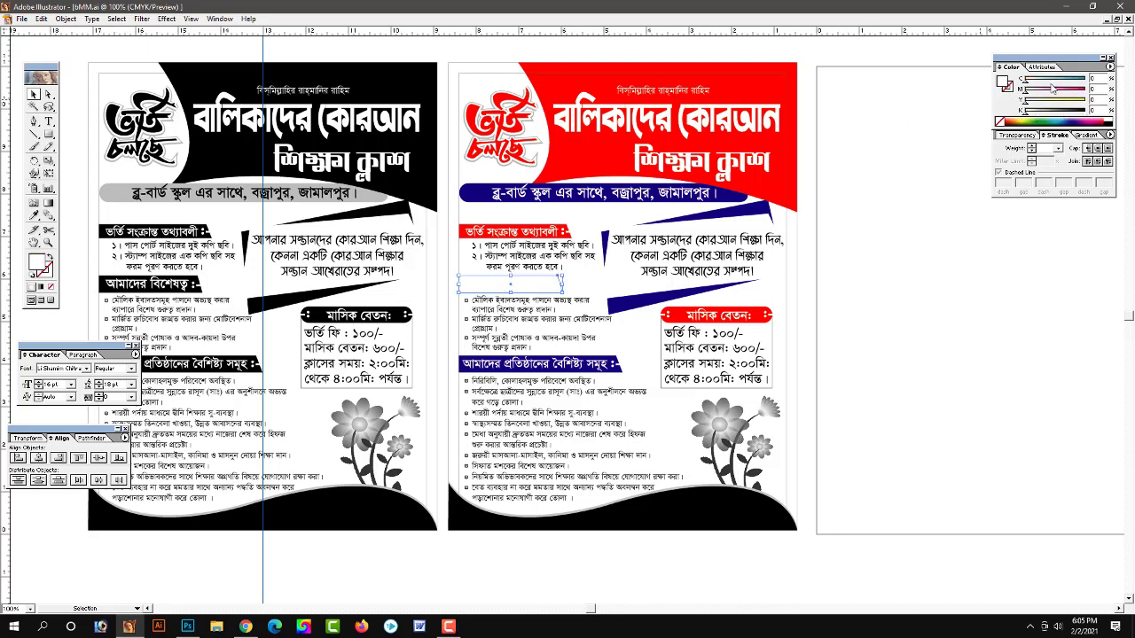
click(922, 277)
scroll(704, 453, down, 2)
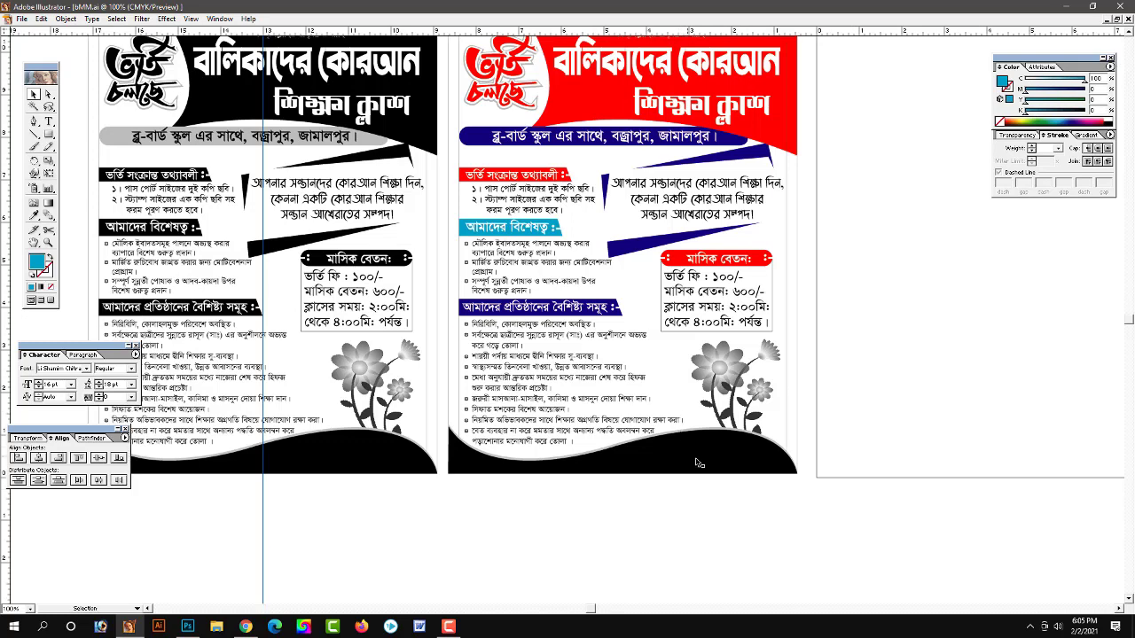
Turn the upper and lower bullet text blocks on the red poster dark blue
click(676, 437)
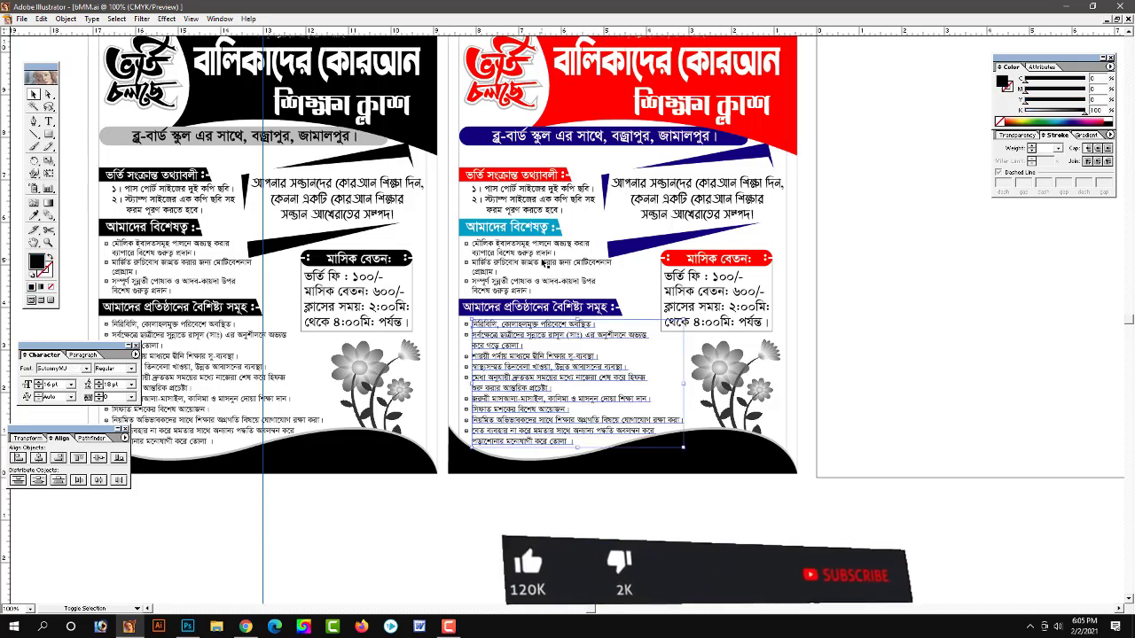
shift+click(532, 197)
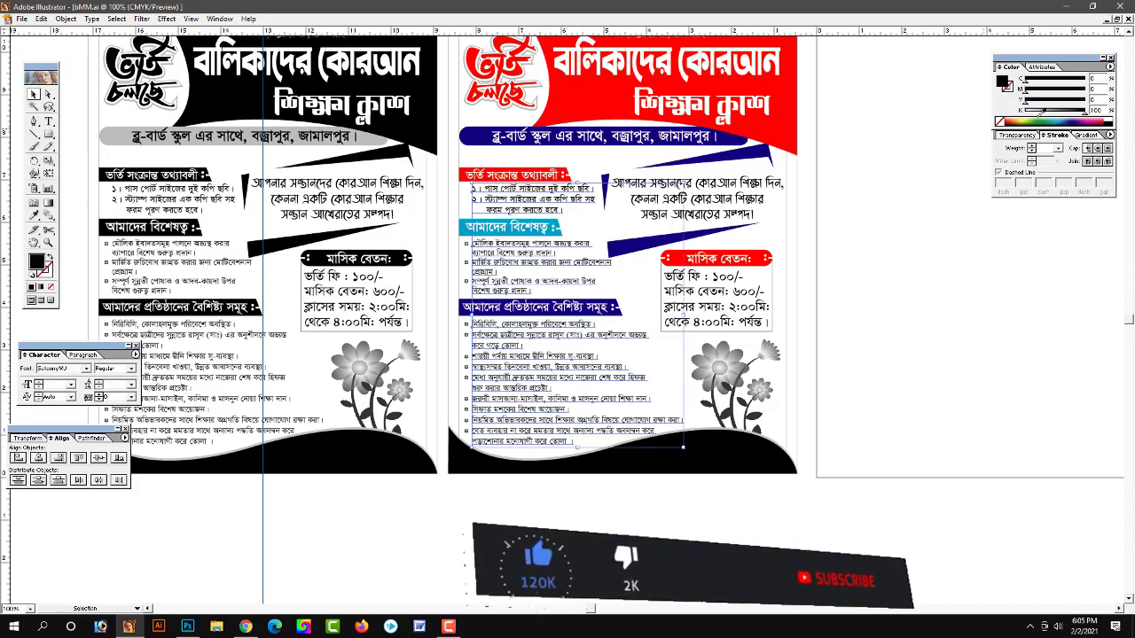
click(1026, 120)
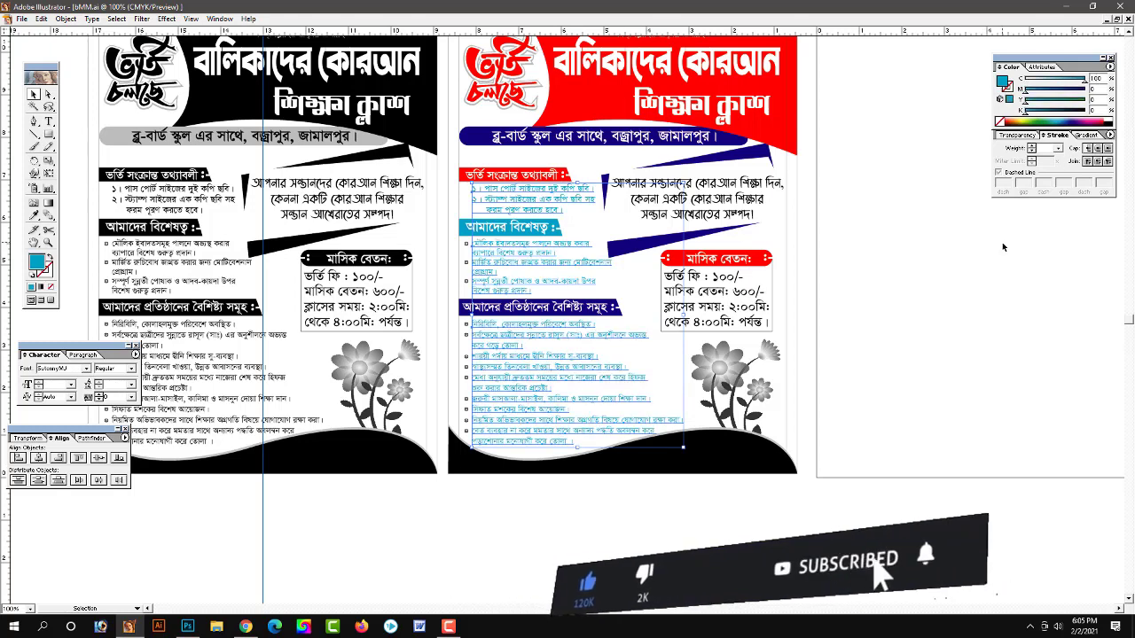
drag(1026, 92, 1084, 92)
click(945, 316)
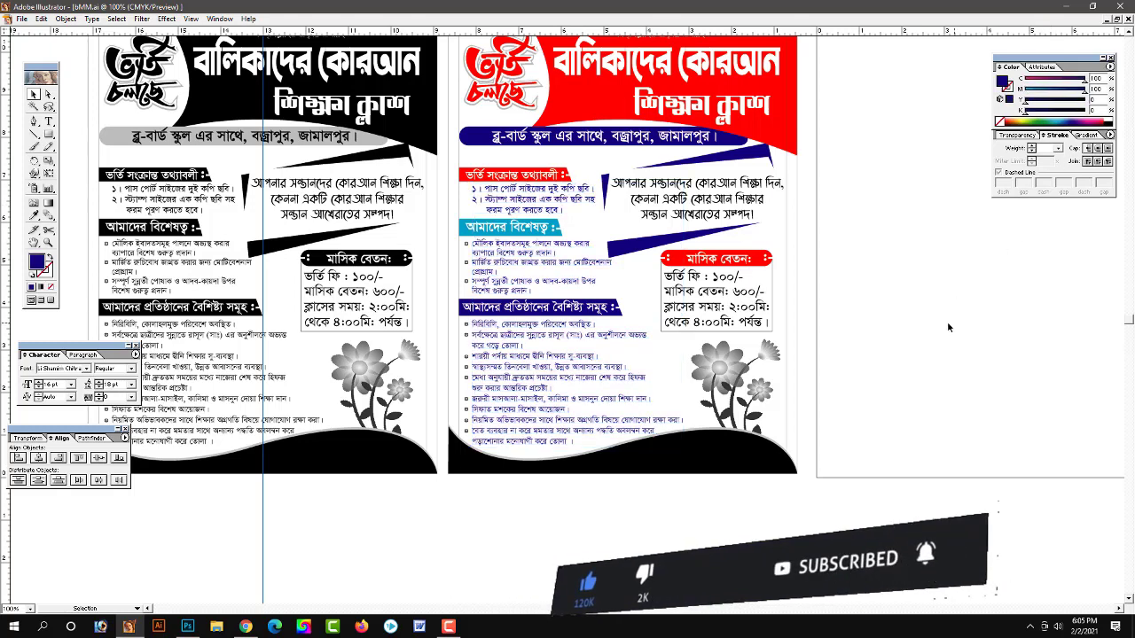
Make the আমাদের বিশেষত্ব bullet text and the slogan text magenta
click(541, 265)
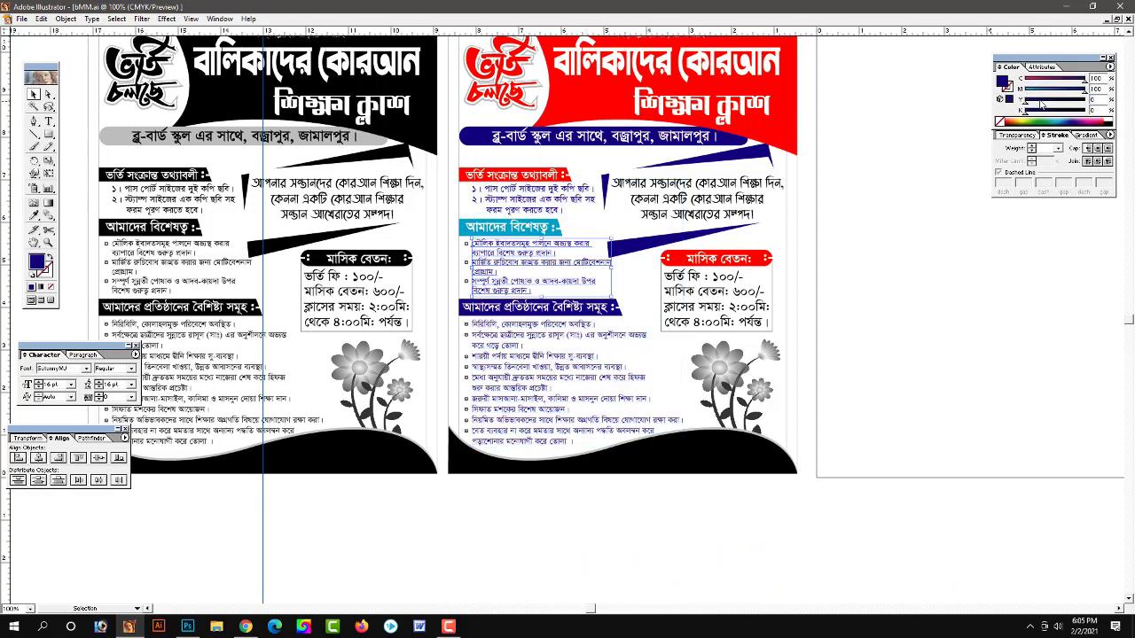
drag(1083, 82, 1025, 83)
click(936, 270)
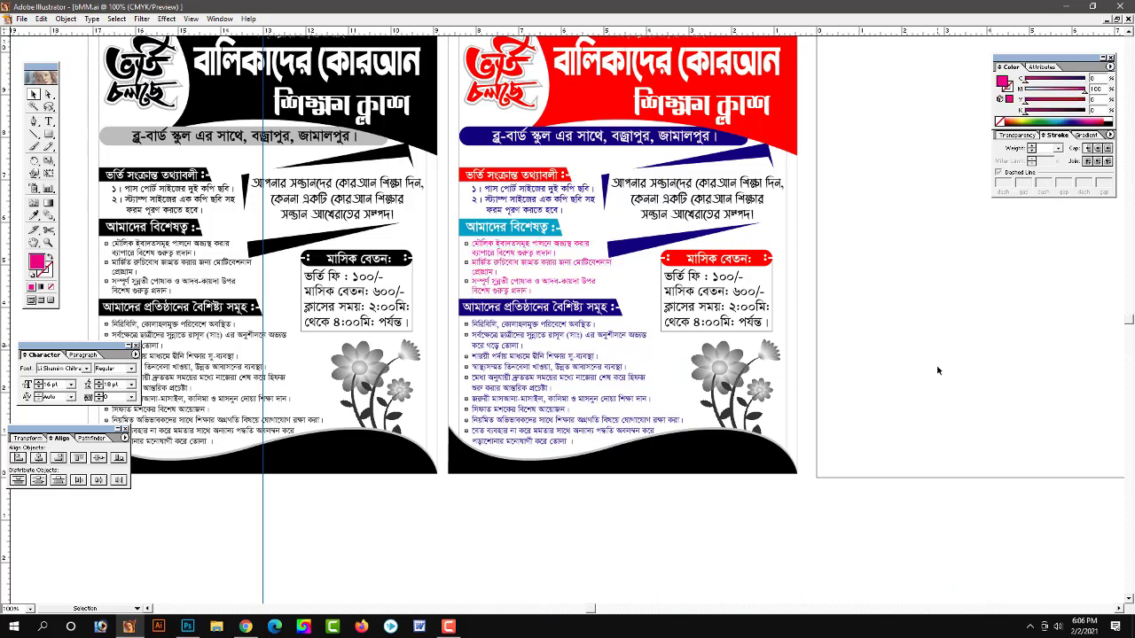
click(697, 199)
mouse_move(1039, 111)
mouse_down()
mouse_move(1025, 110)
mouse_move(1083, 91)
mouse_up()
click(911, 277)
click(701, 189)
click(933, 284)
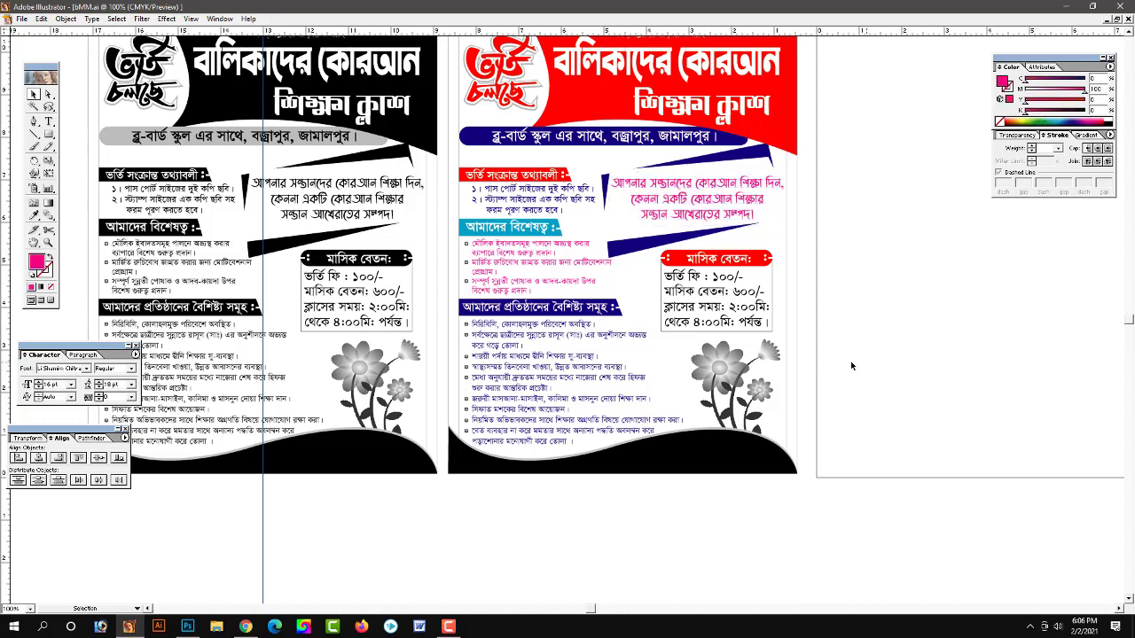
Turn the monthly fee text block magenta
click(732, 324)
mouse_move(1049, 113)
mouse_down()
mouse_move(1025, 113)
mouse_move(1083, 89)
mouse_up()
click(978, 335)
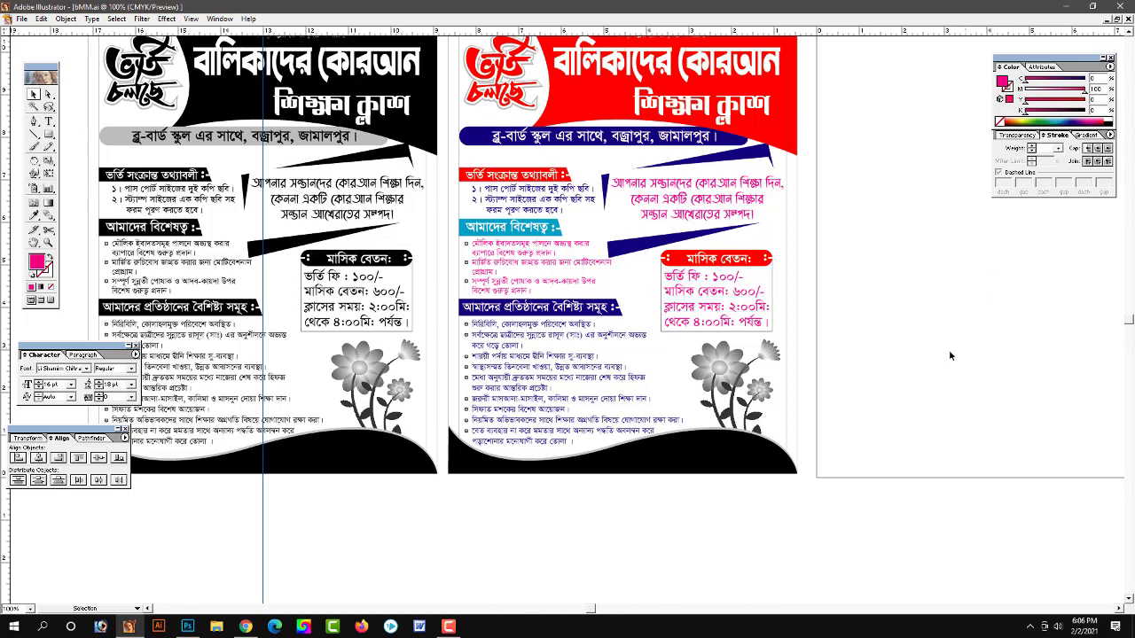
scroll(909, 383, down, 2)
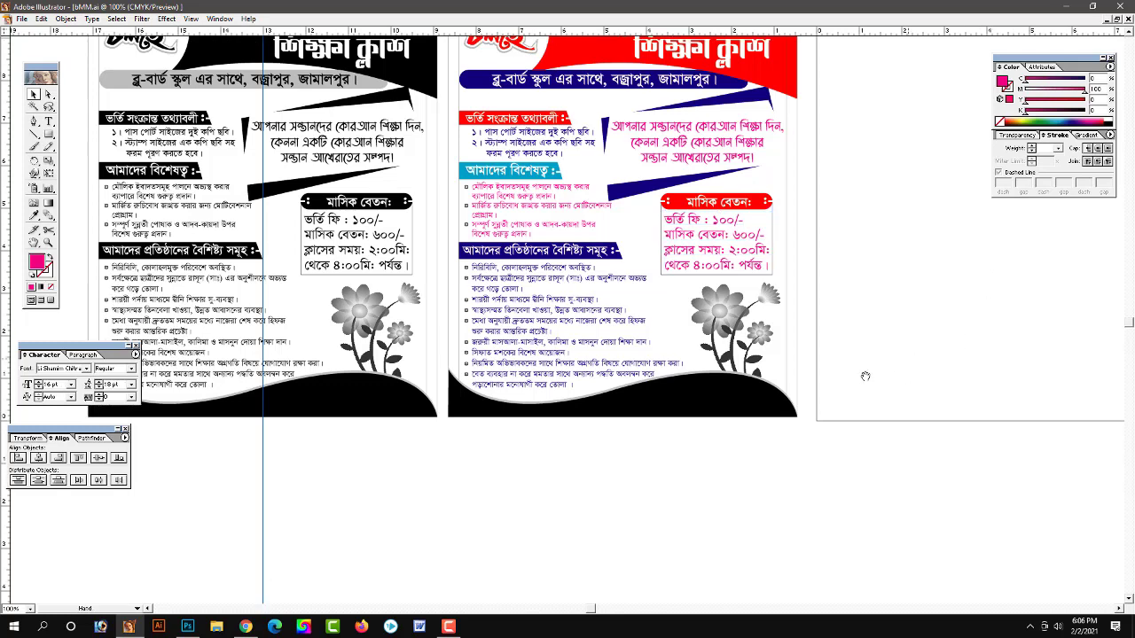
Recolour the red poster's bottom wave shape red
click(702, 403)
mouse_move(1084, 110)
mouse_down()
mouse_move(1025, 110)
mouse_move(1126, 86)
mouse_move(987, 86)
mouse_up()
drag(1075, 90, 1119, 99)
click(940, 317)
drag(752, 332, 752, 359)
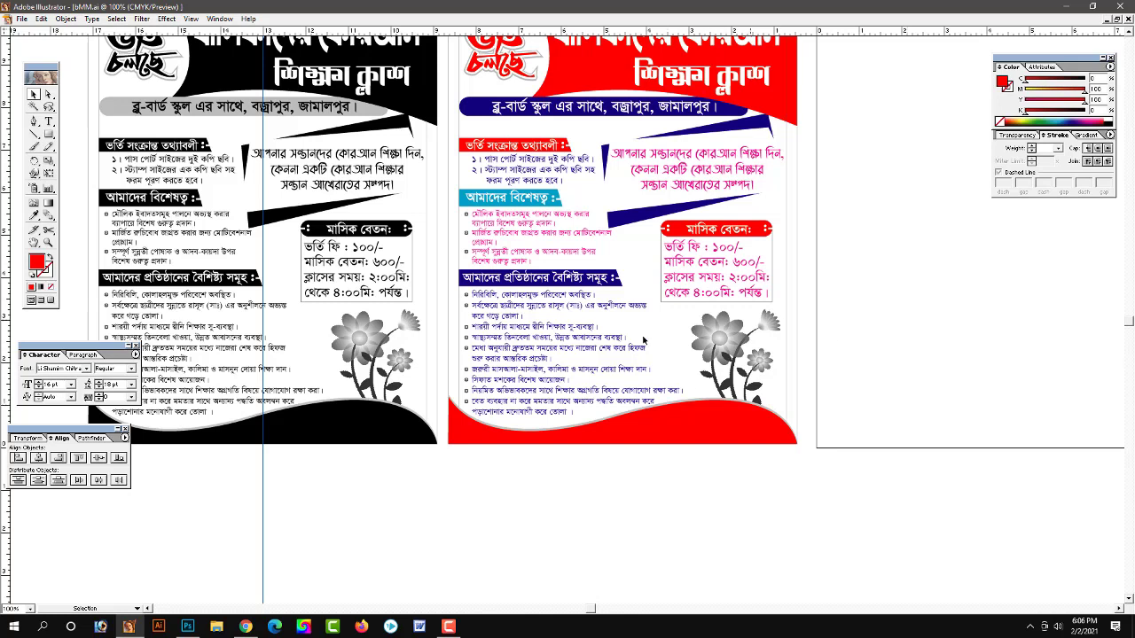
drag(644, 339, 813, 124)
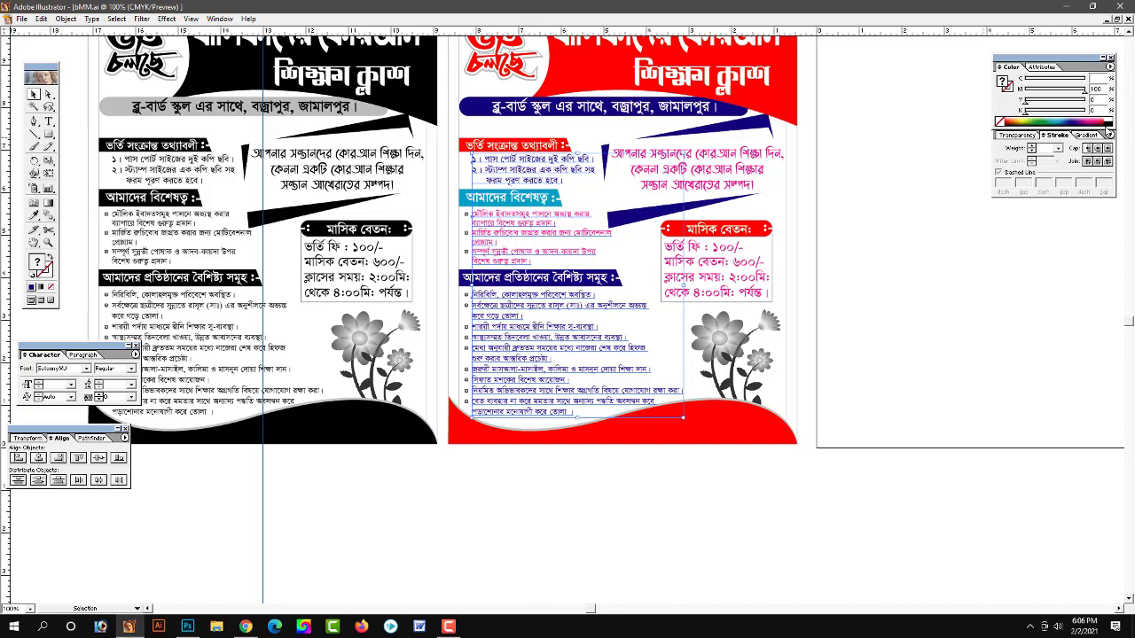
click(999, 274)
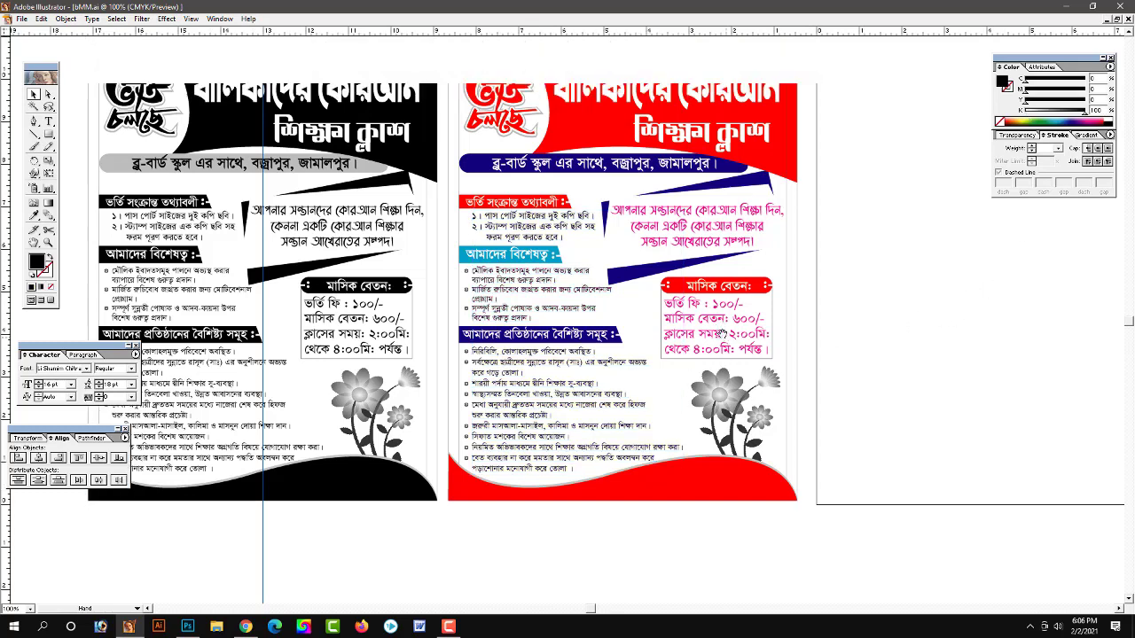
Frame both posters, switch to the Selection tool (V) and hide all panels with Tab
drag(700, 229, 699, 377)
scroll(683, 373, left, 3)
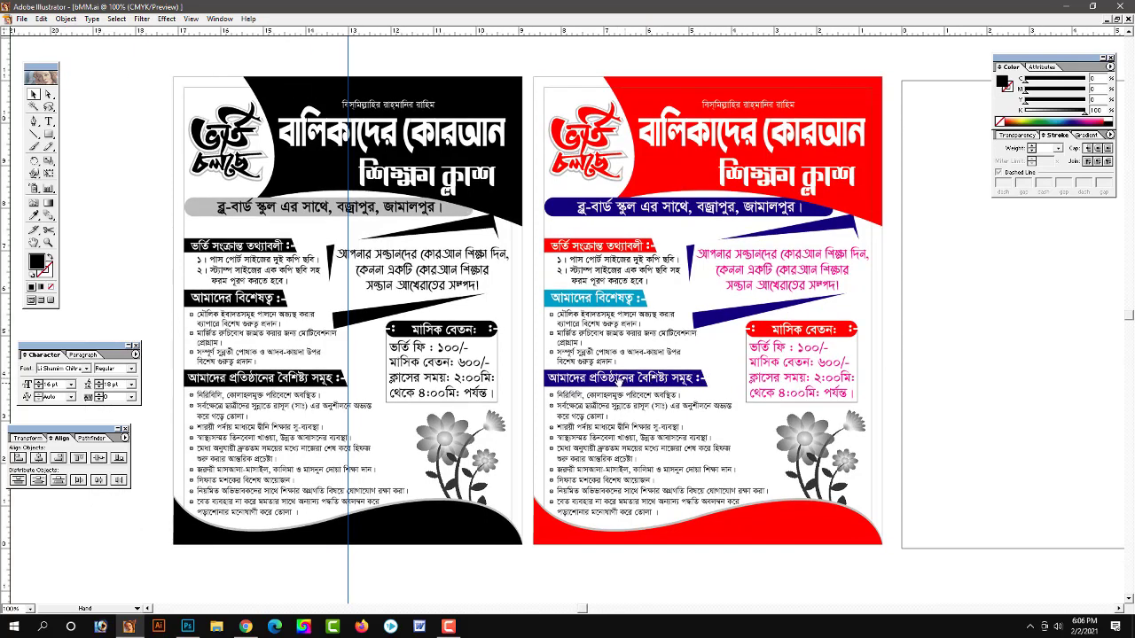
scroll(656, 381, left, 1)
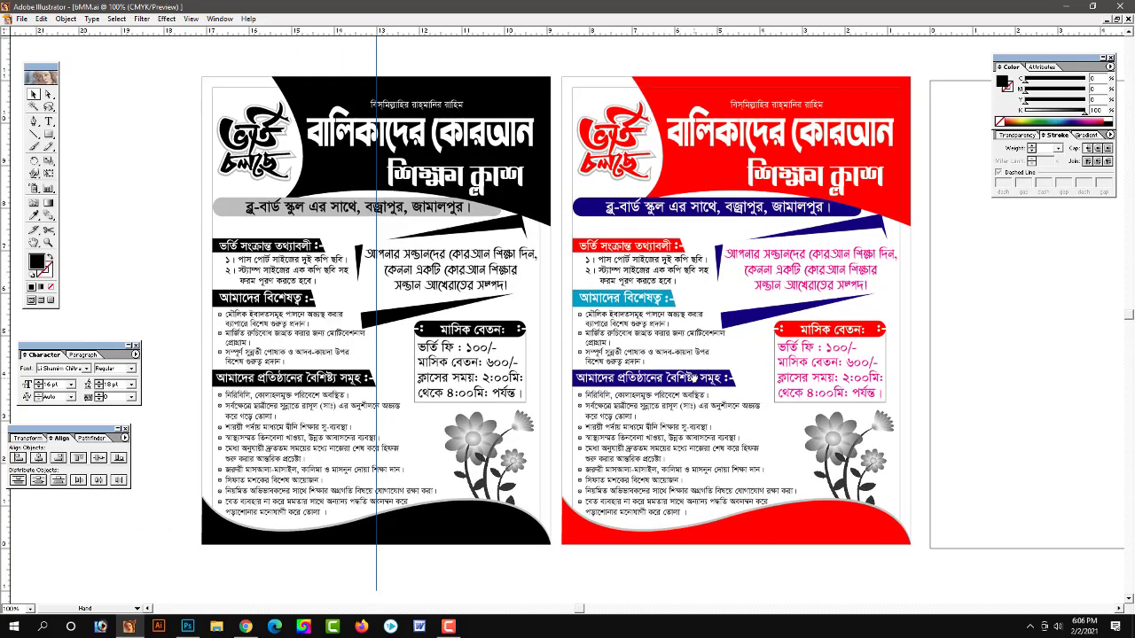
key(v)
key(Tab)
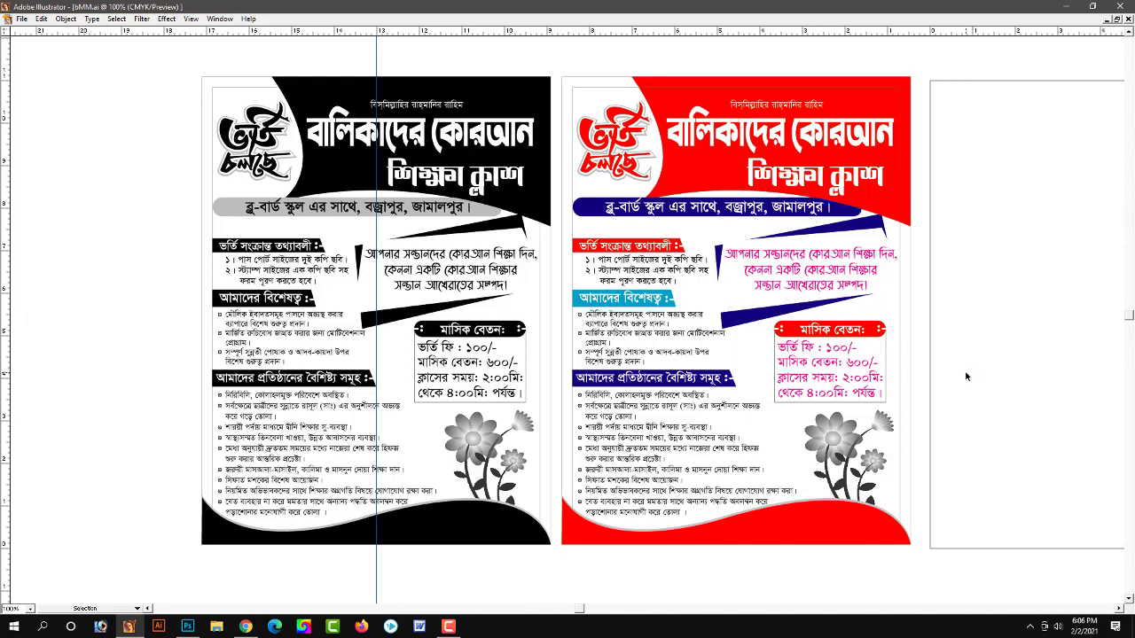
key(Tab)
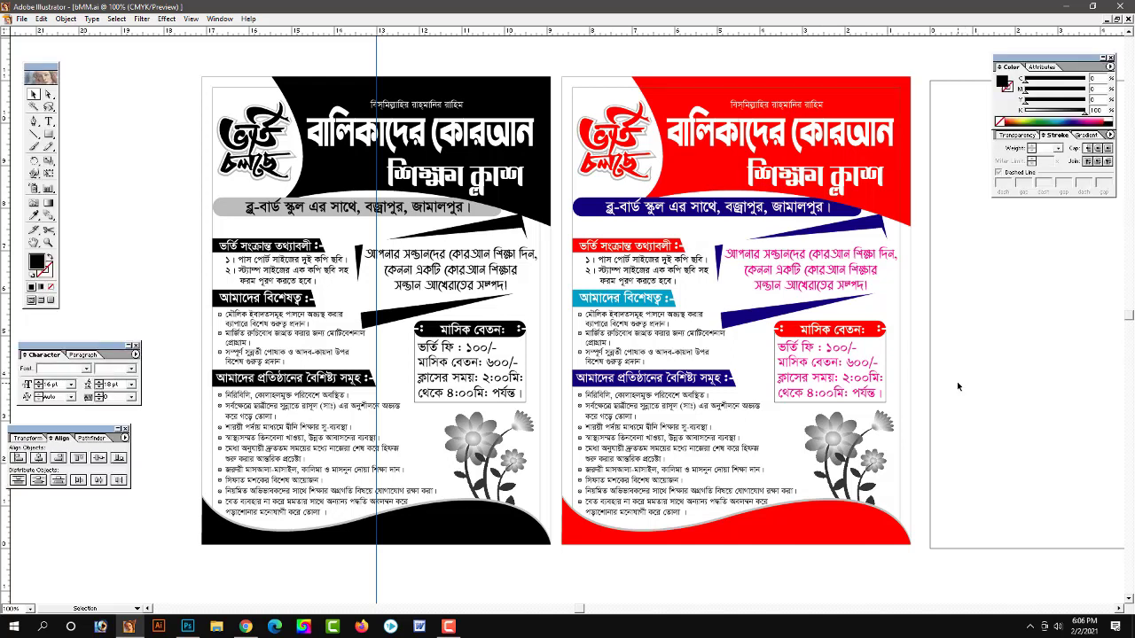
key(Tab)
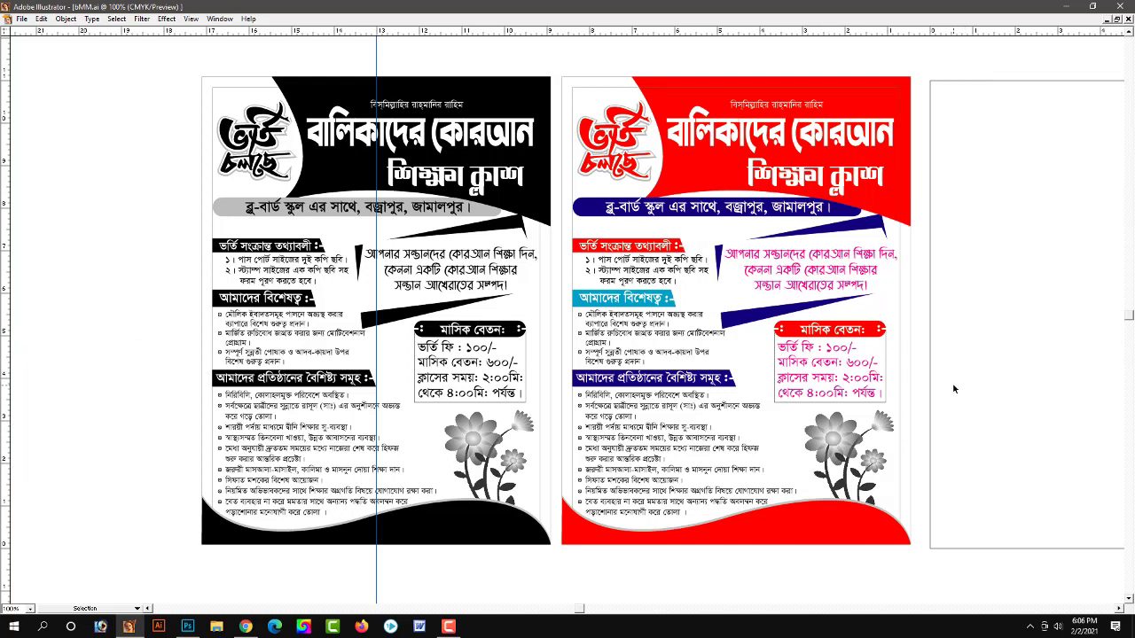